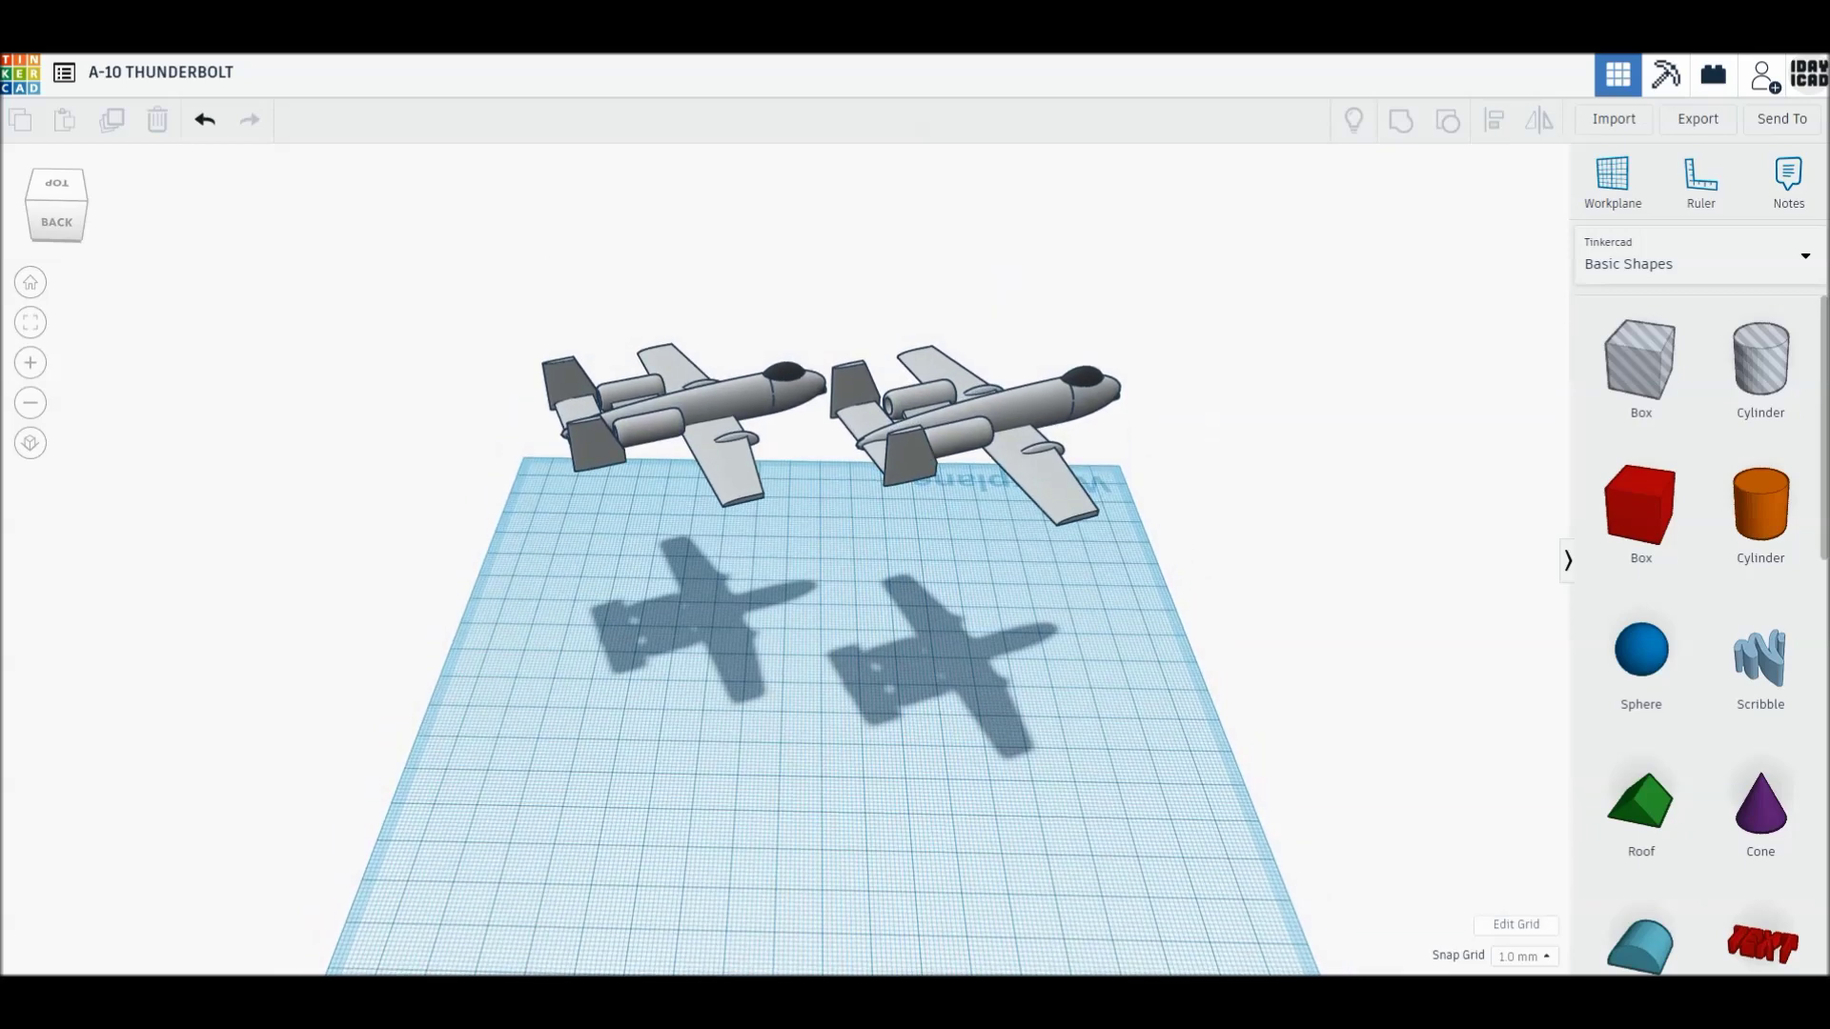
pyautogui.moveTo(45, 919); pyautogui.dragTo(541, 926, button='right')
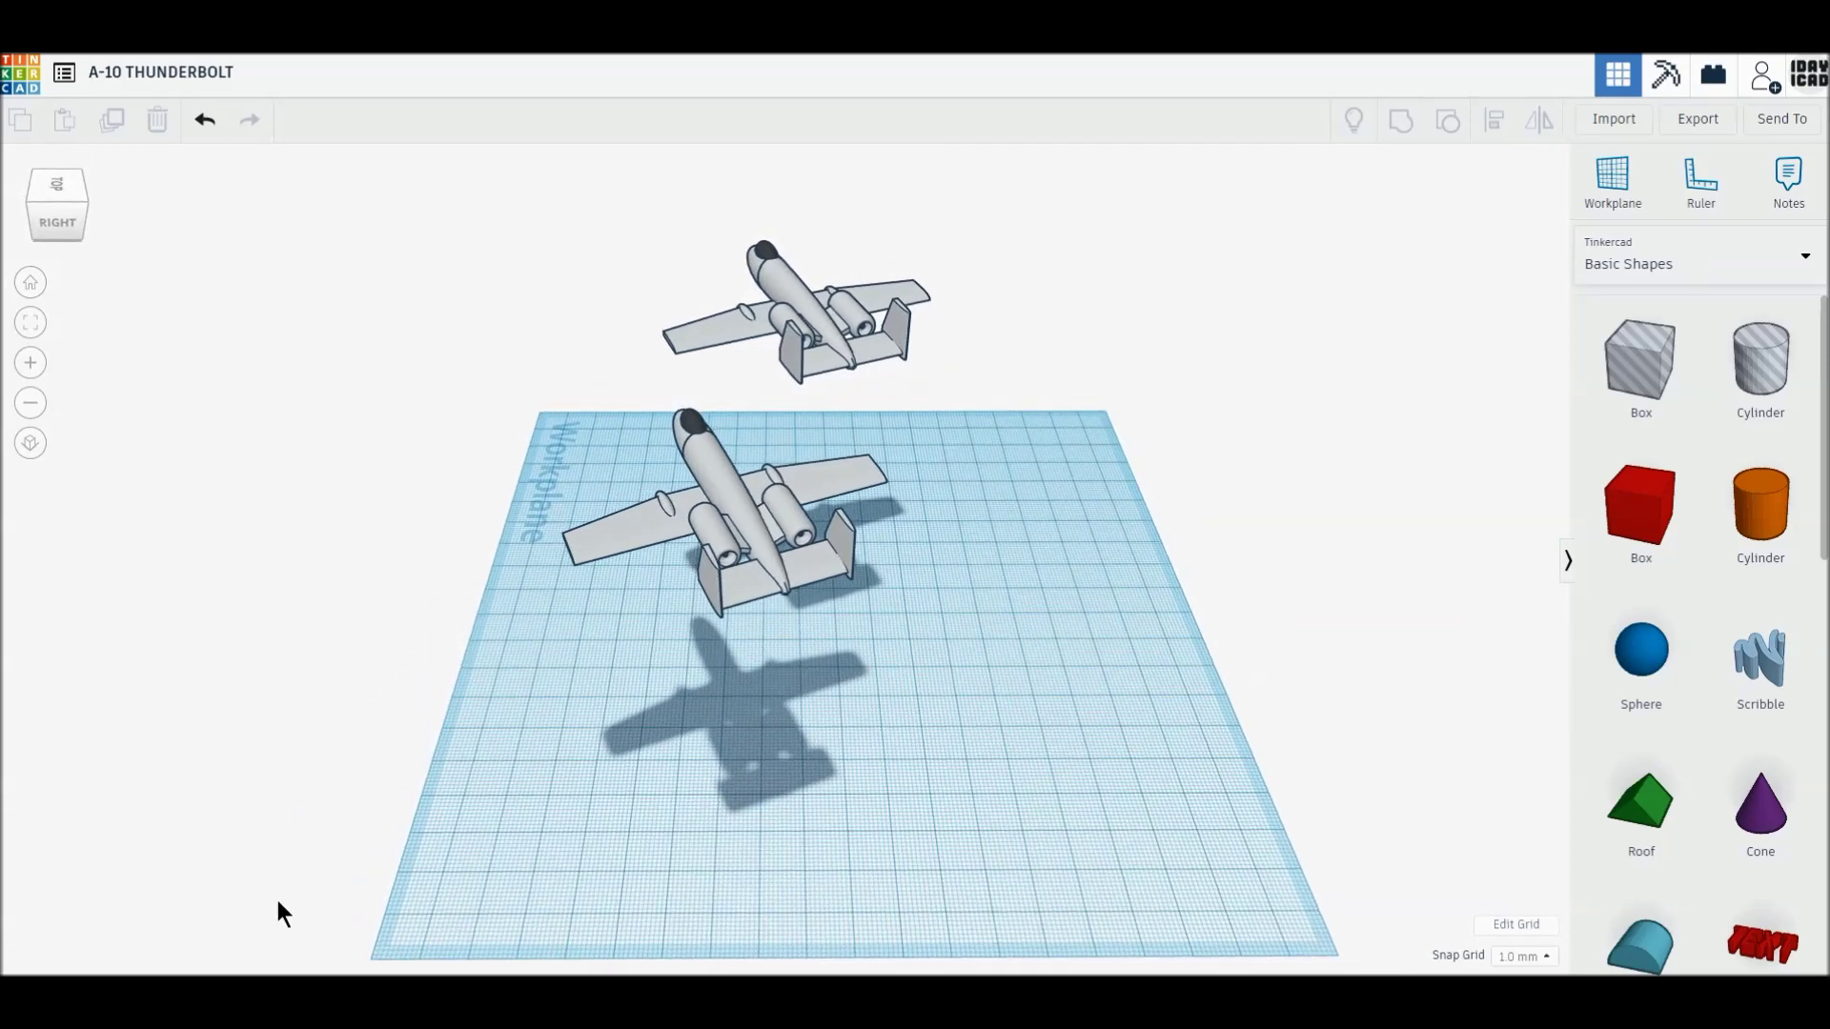
pyautogui.moveTo(21, 910); pyautogui.dragTo(83, 450, button='right')
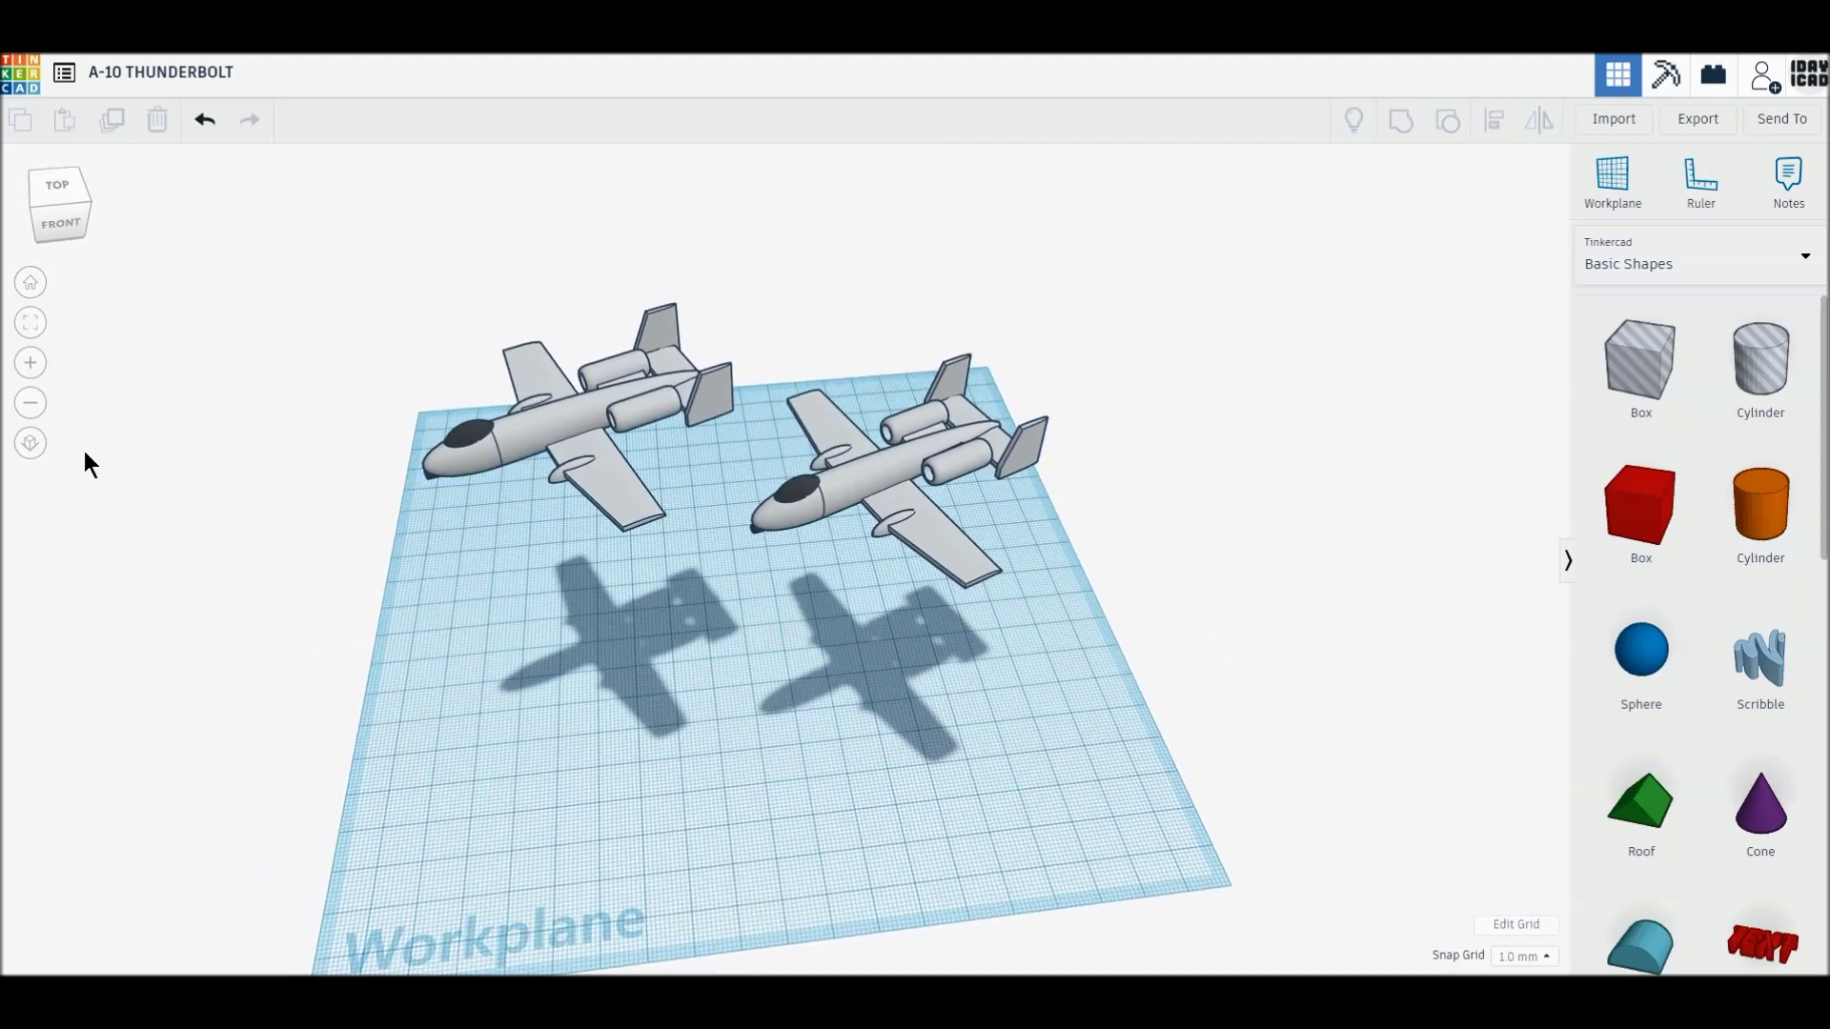
pyautogui.click(28, 284)
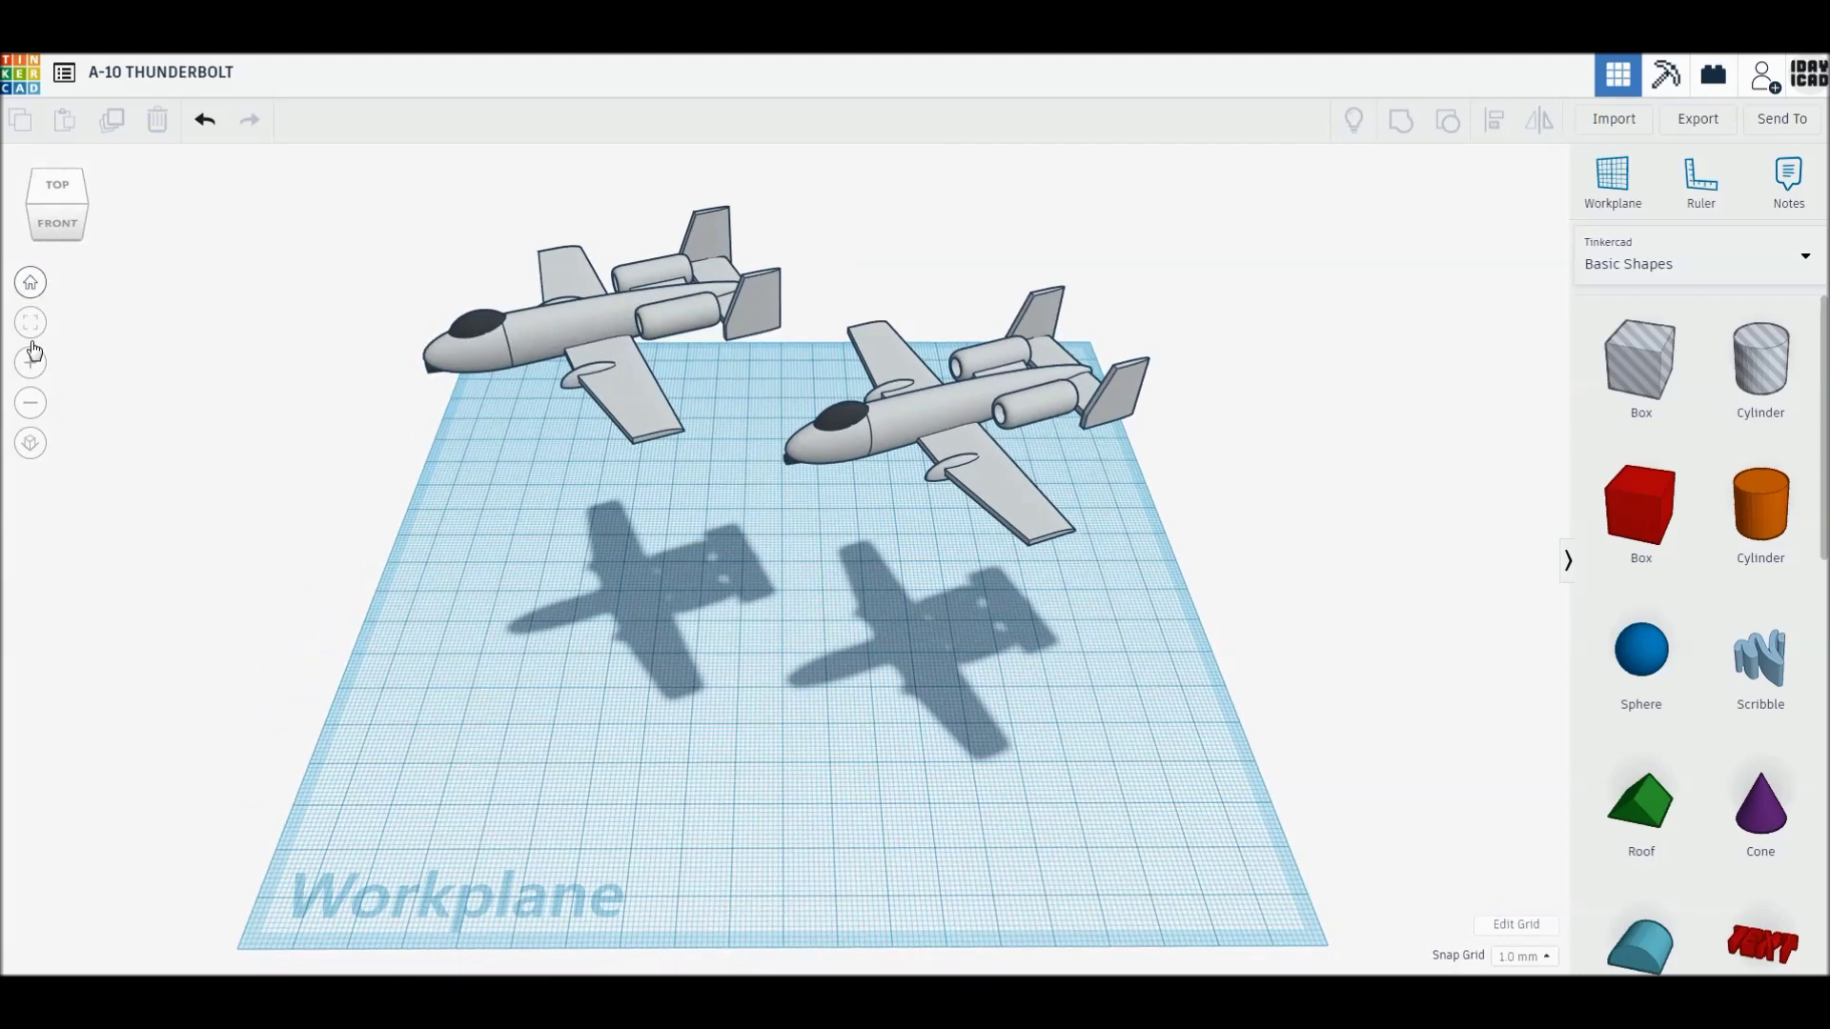
pyautogui.moveTo(196, 541); pyautogui.dragTo(202, 592, button='middle')
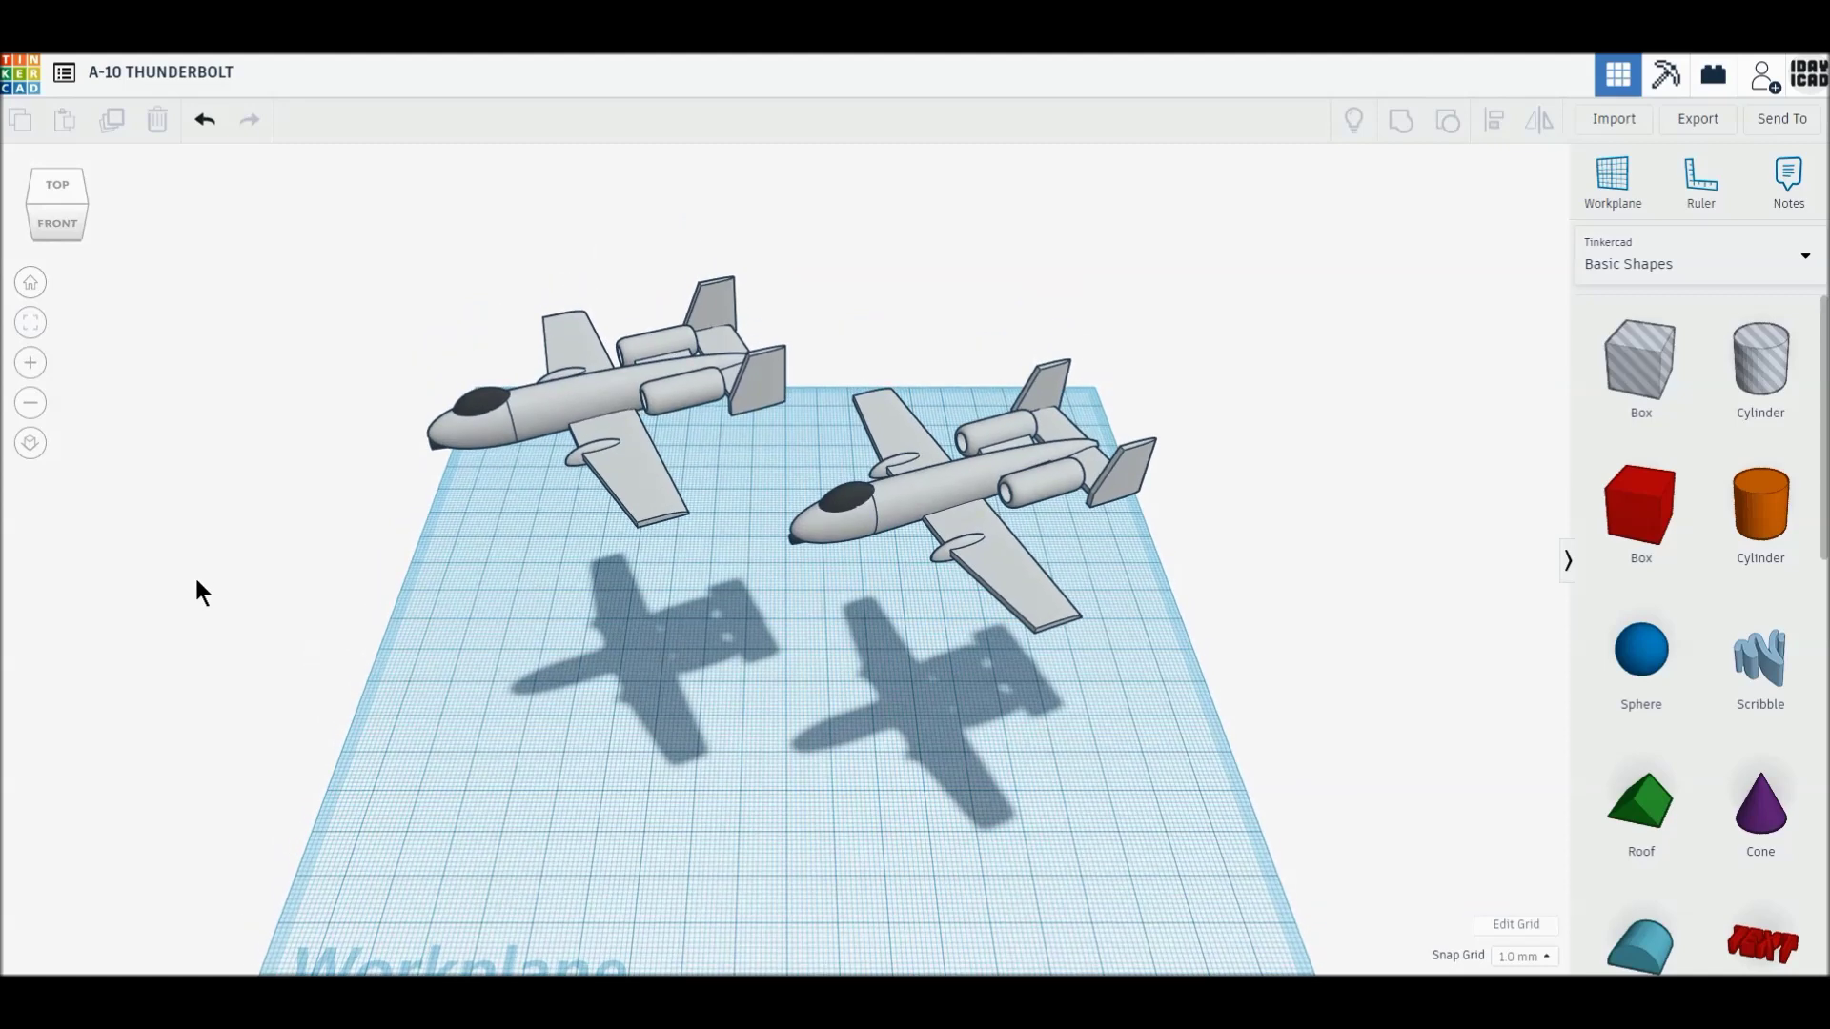
pyautogui.scroll(2, 240, 638)
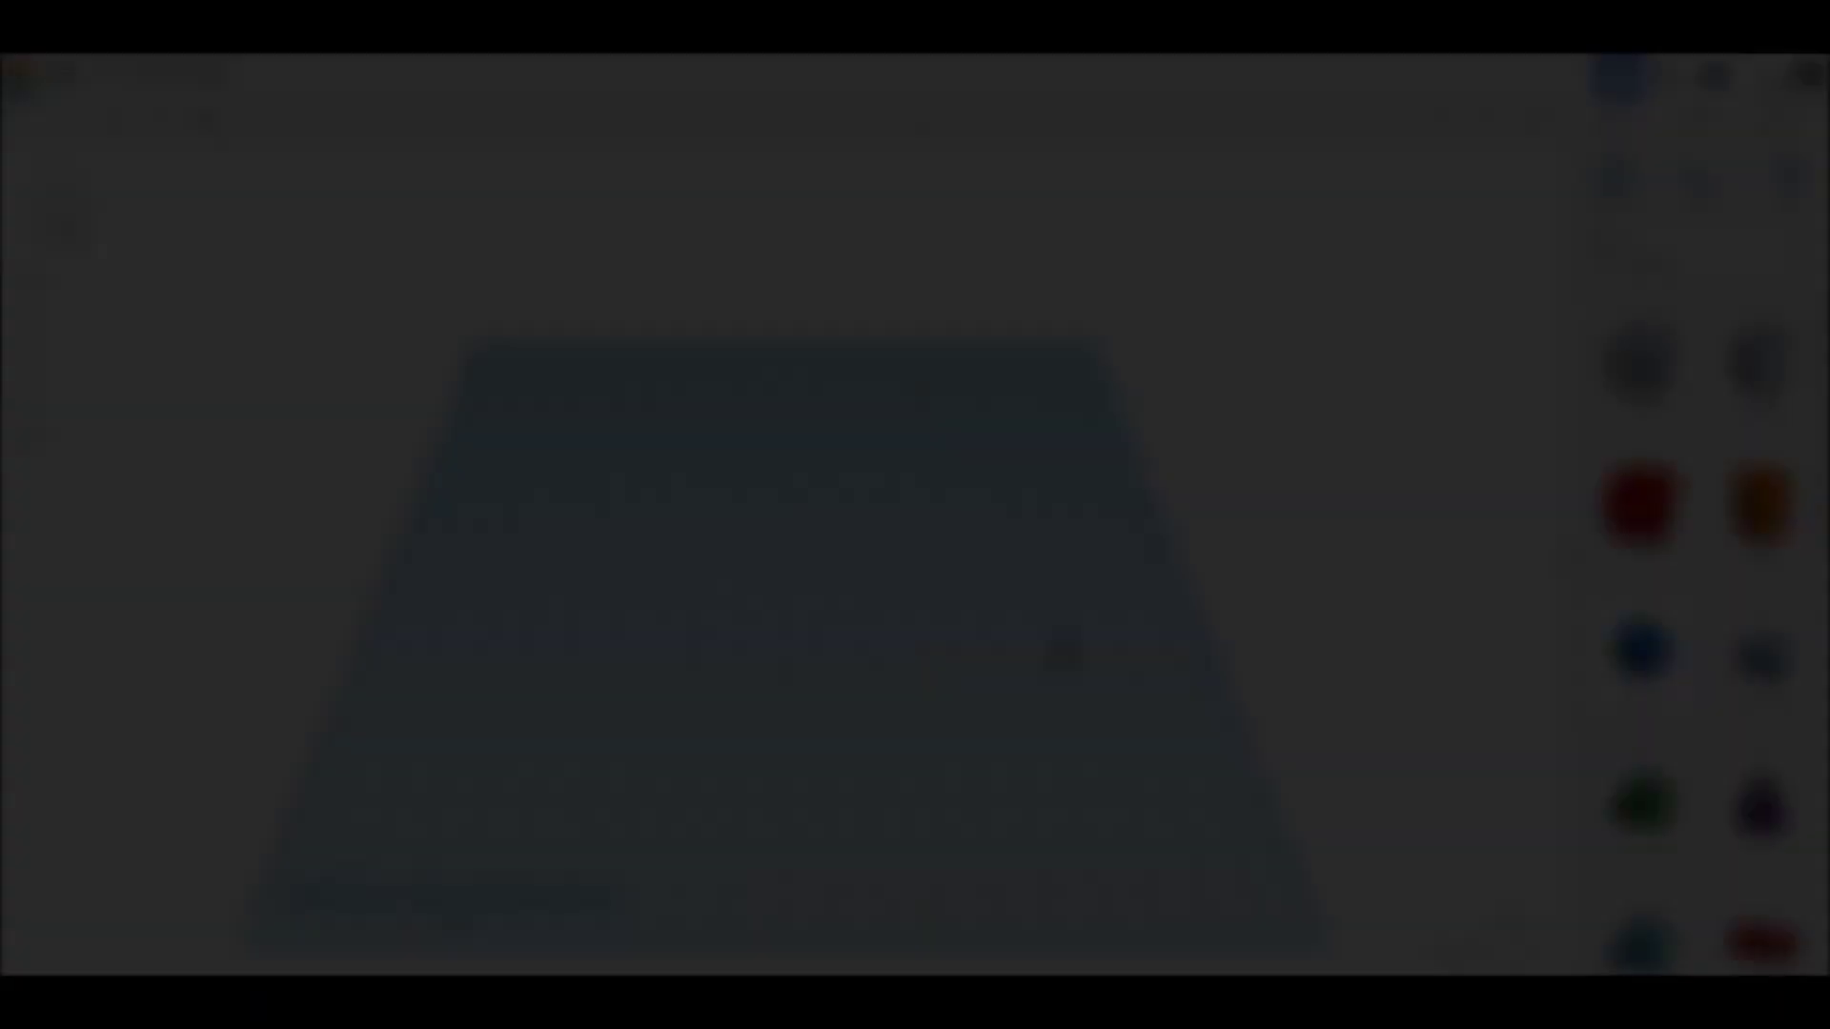
# - Place two spheres and a box hole side by side in a row on the workplane
pyautogui.moveTo(1641, 658); pyautogui.dragTo(692, 610)
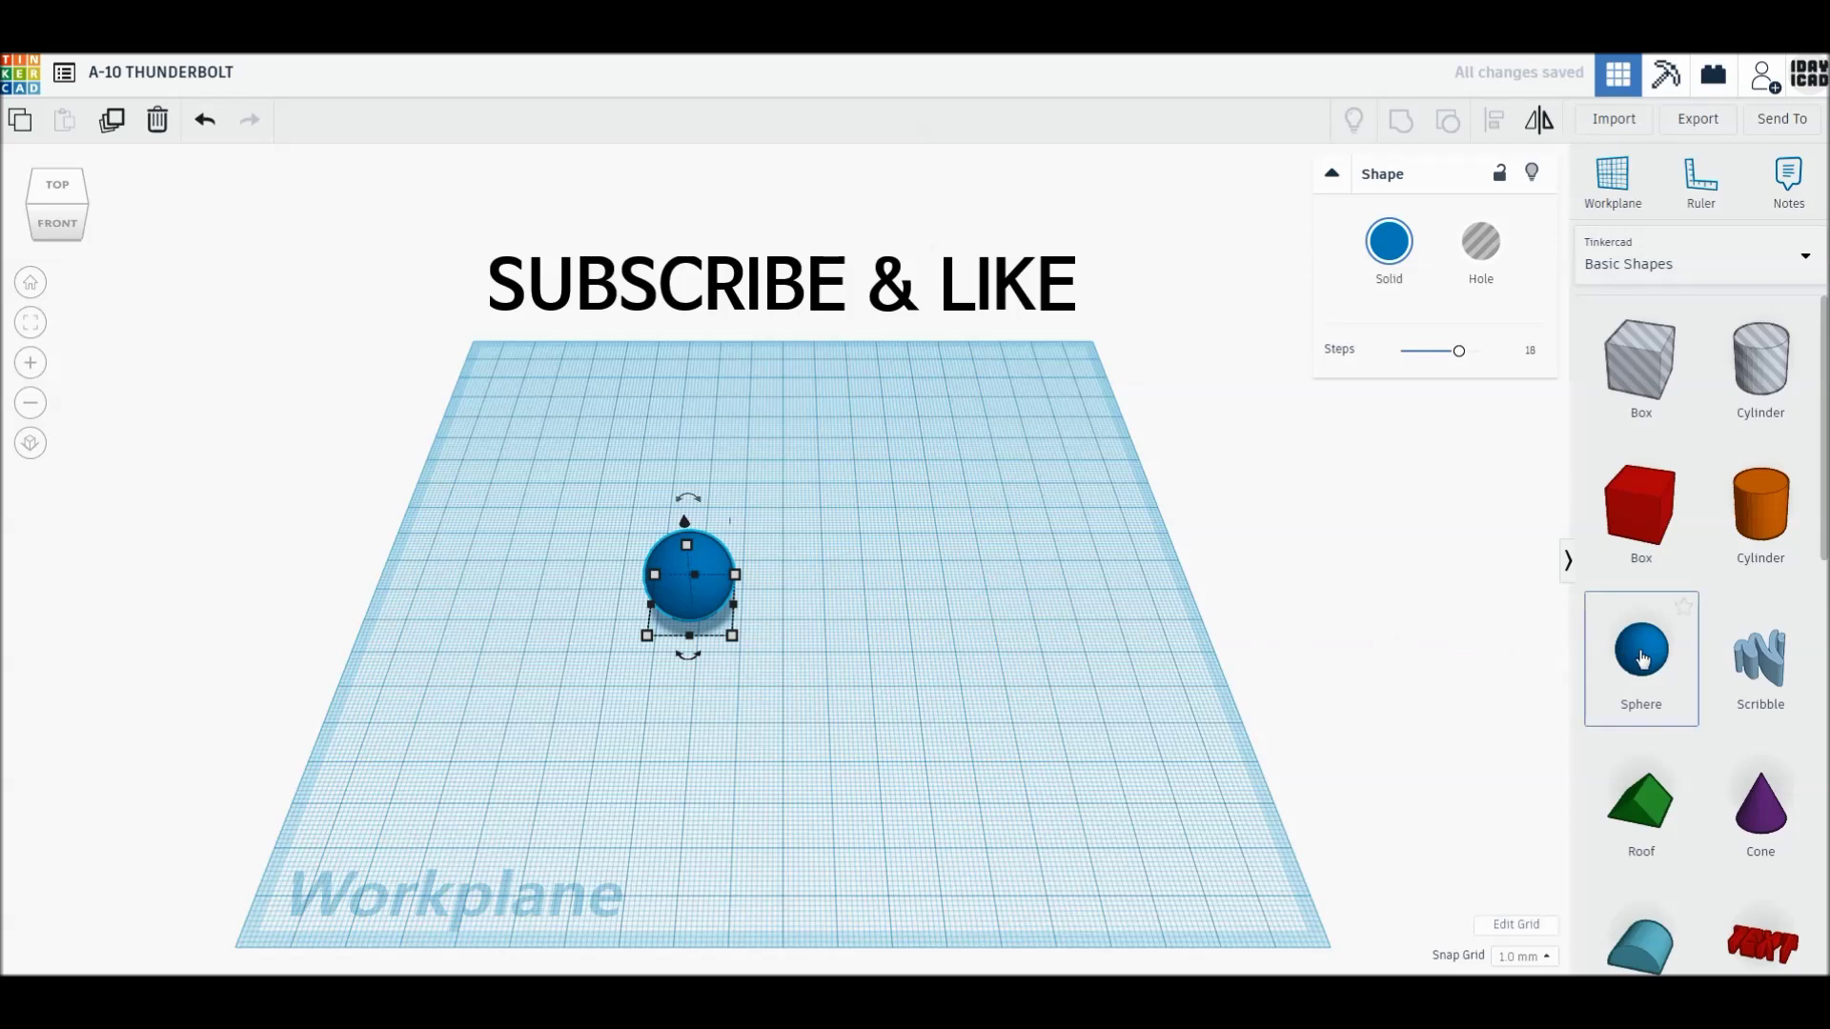
pyautogui.moveTo(1644, 658); pyautogui.dragTo(825, 596)
pyautogui.moveTo(1651, 381); pyautogui.dragTo(932, 586)
pyautogui.moveTo(528, 422); pyautogui.dragTo(1037, 664)
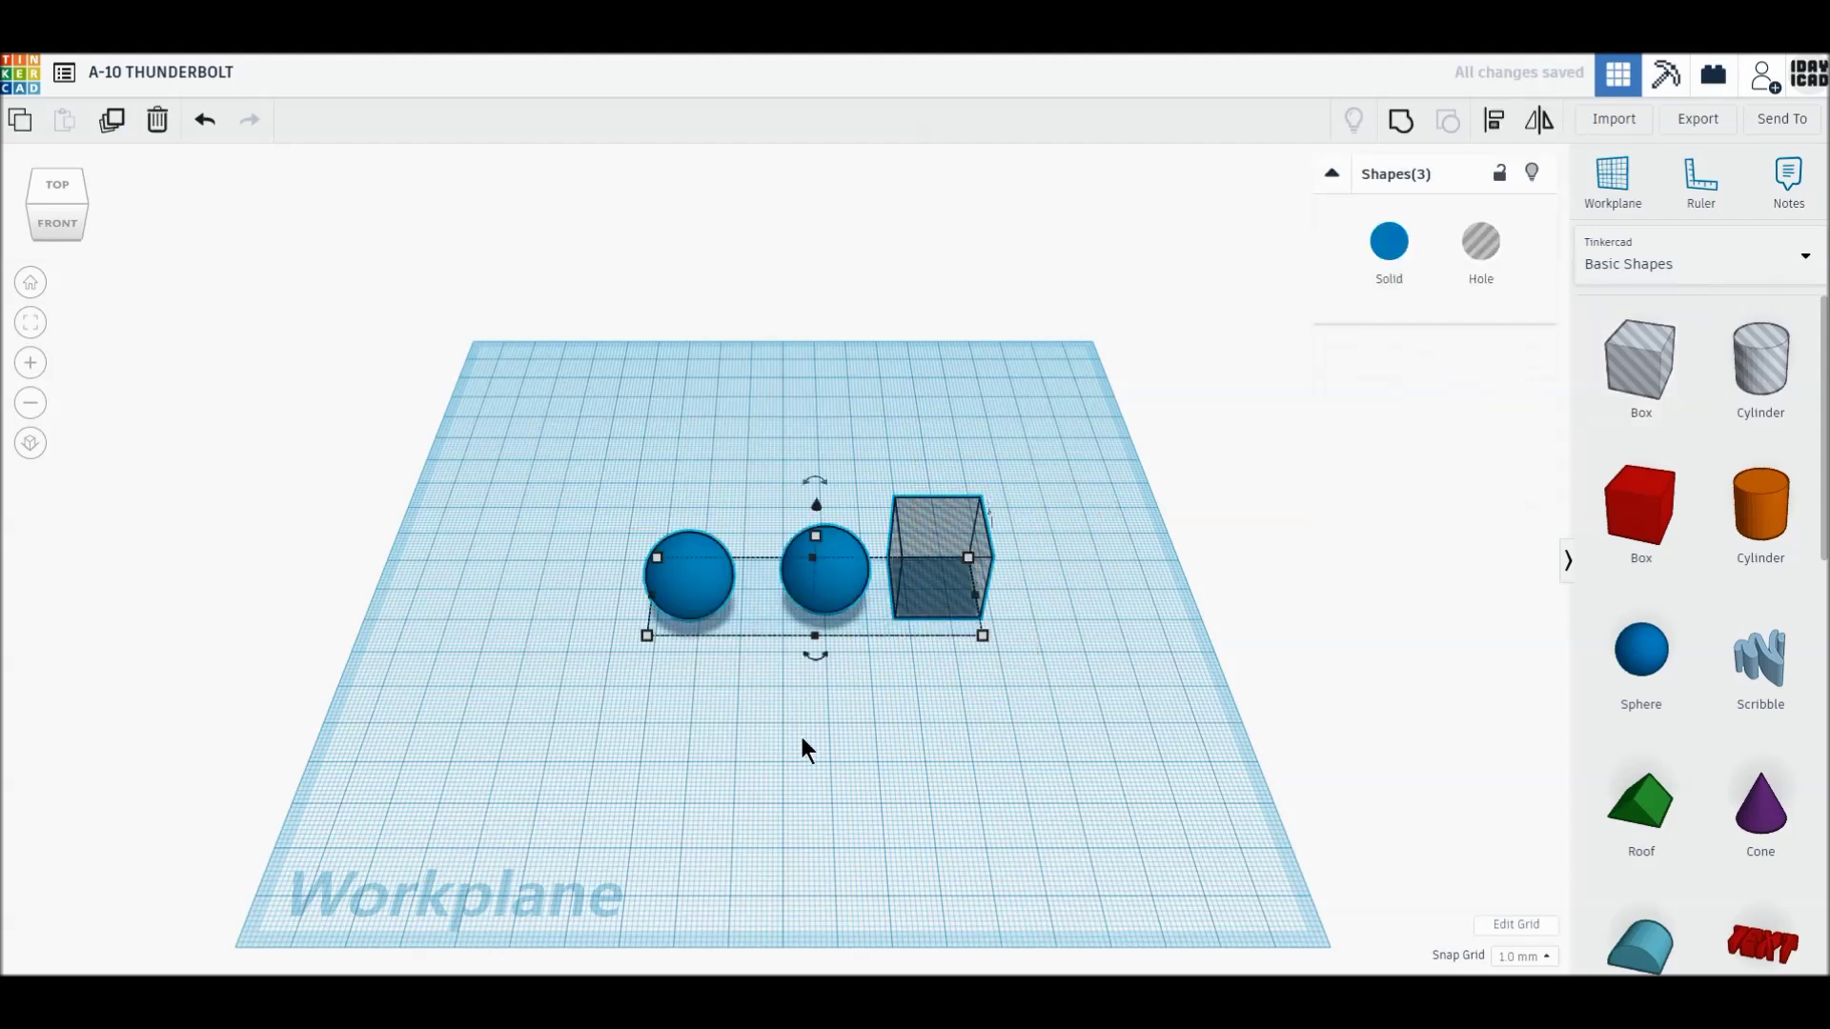
pyautogui.click(31, 324)
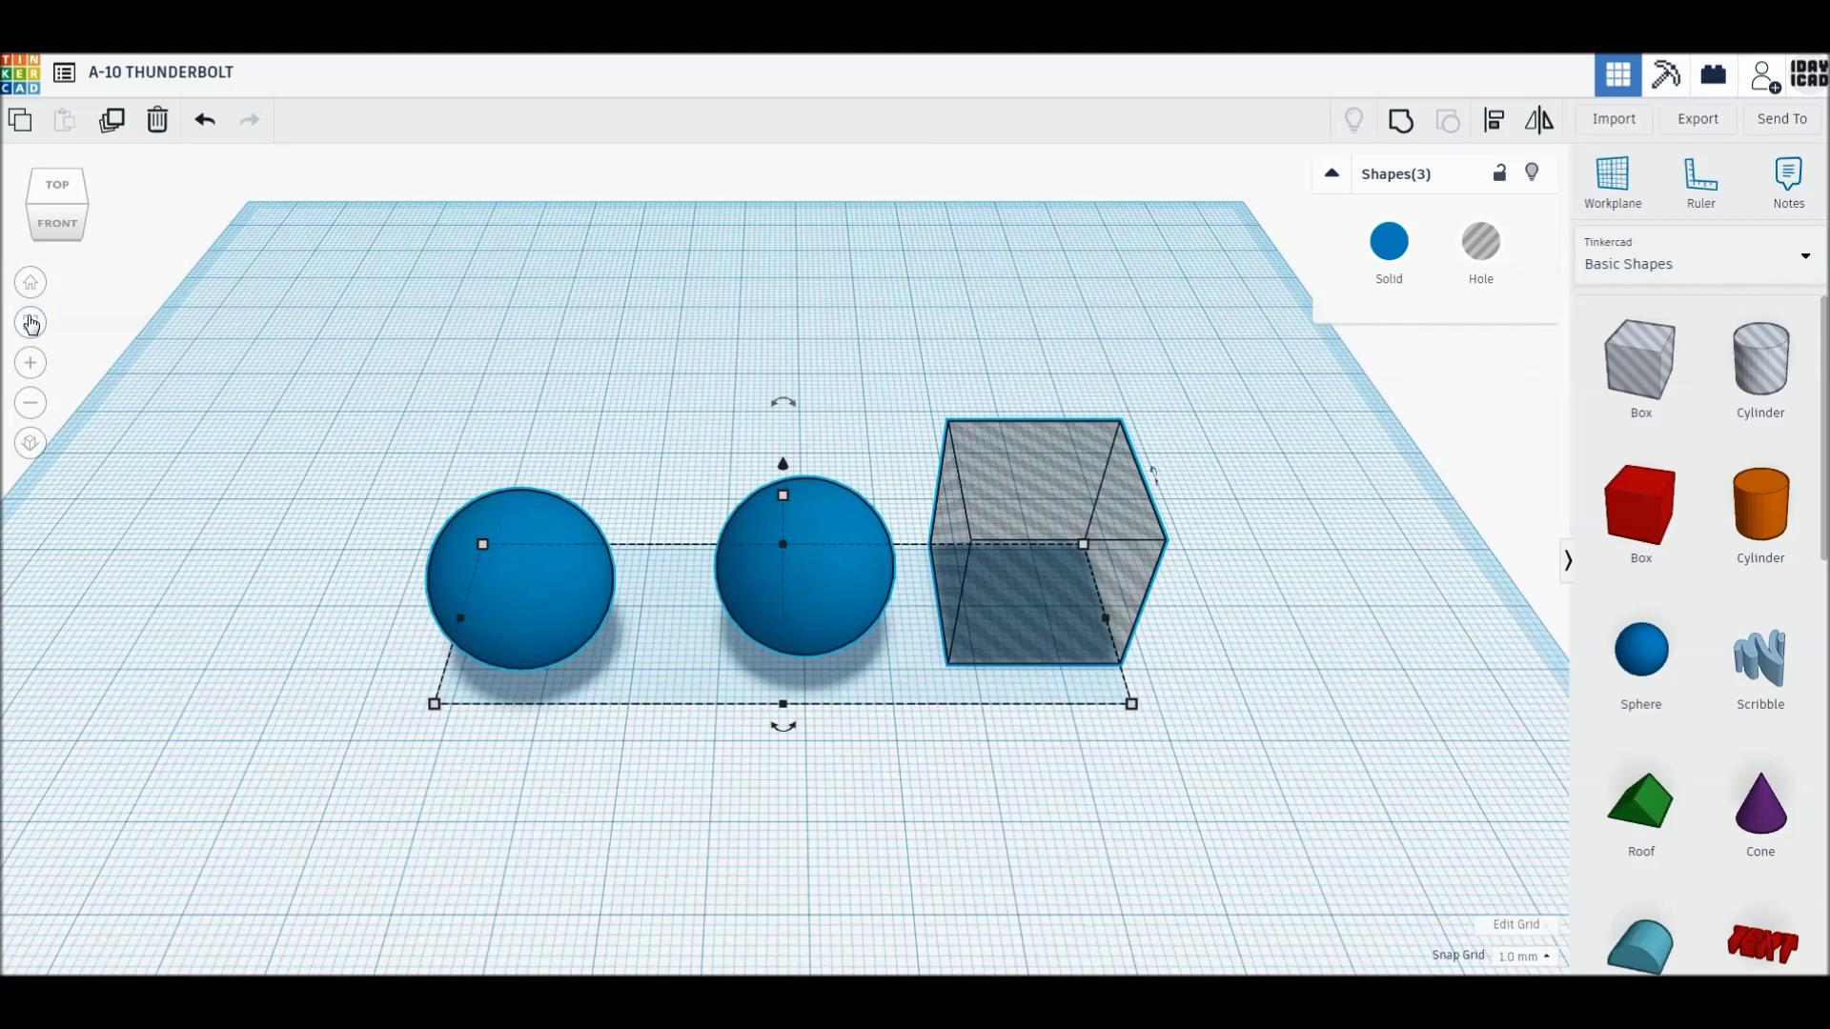
pyautogui.click(600, 336)
pyautogui.scroll(2, 857, 601)
pyautogui.scroll(2, 847, 619)
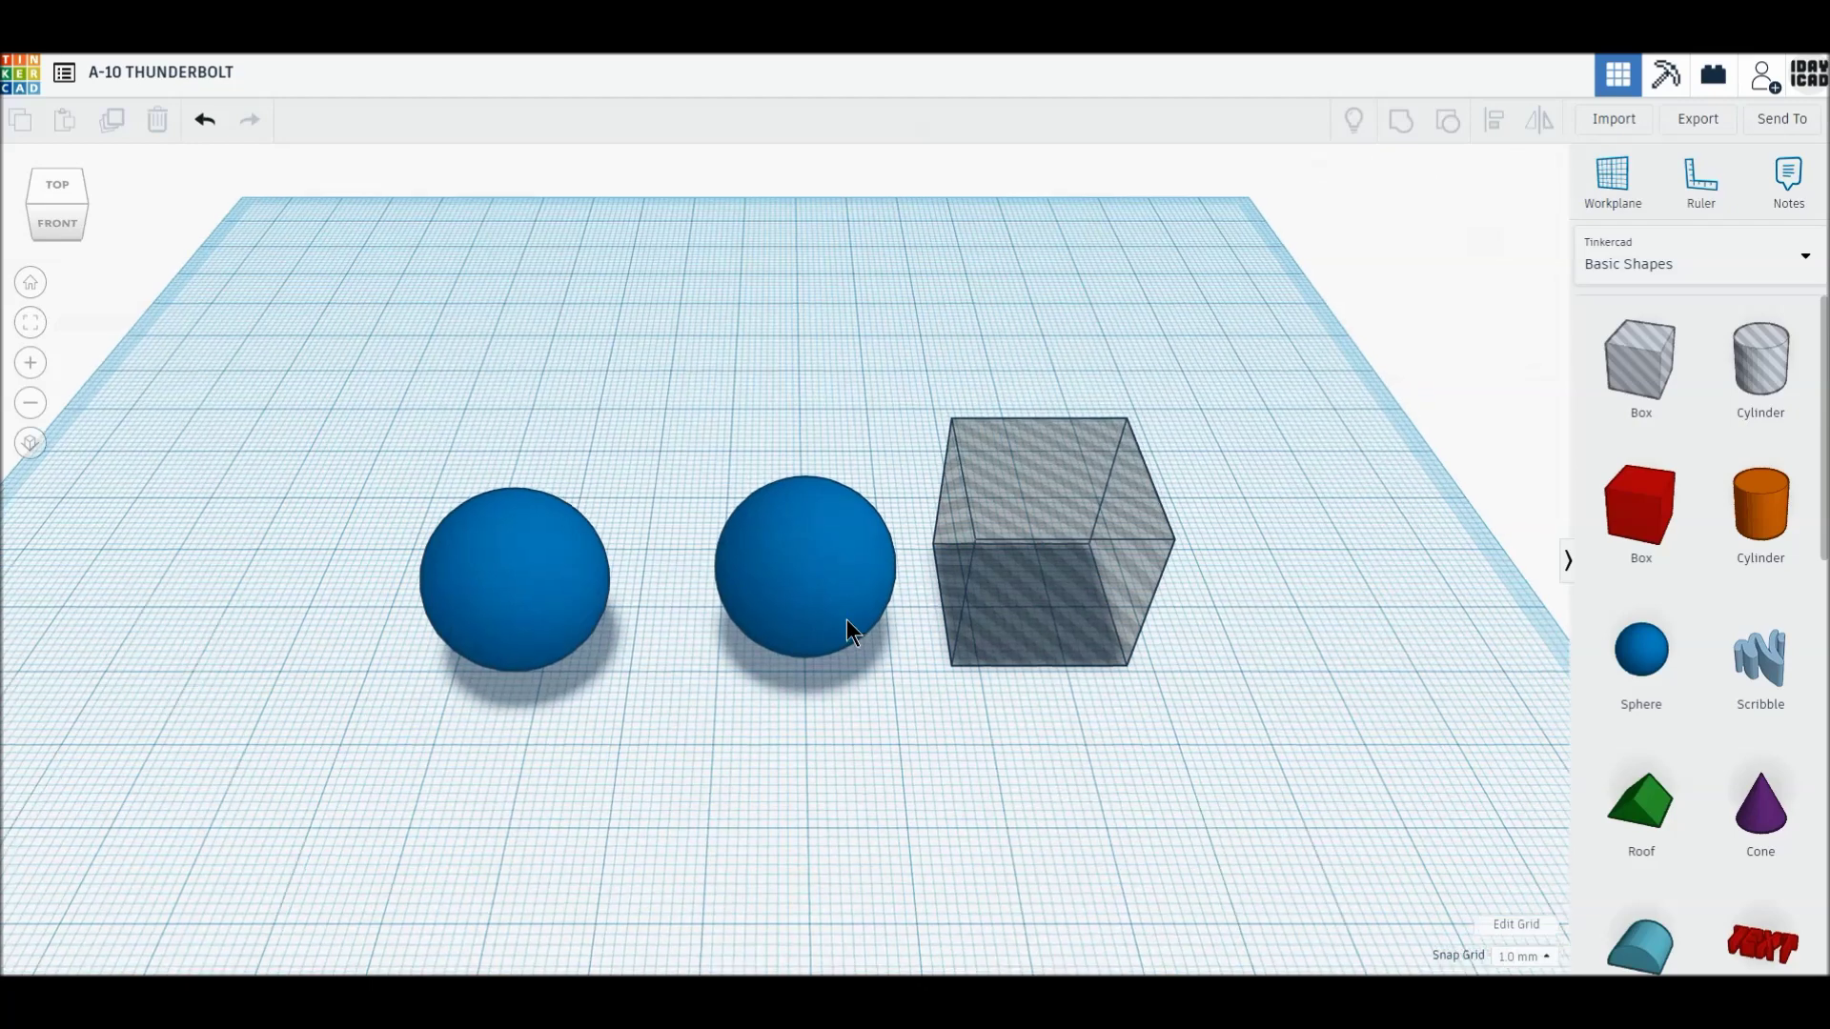
# - Set the number of steps of both spheres to 24
pyautogui.click(846, 619)
pyautogui.moveTo(1458, 351); pyautogui.dragTo(1541, 346)
pyautogui.click(438, 598)
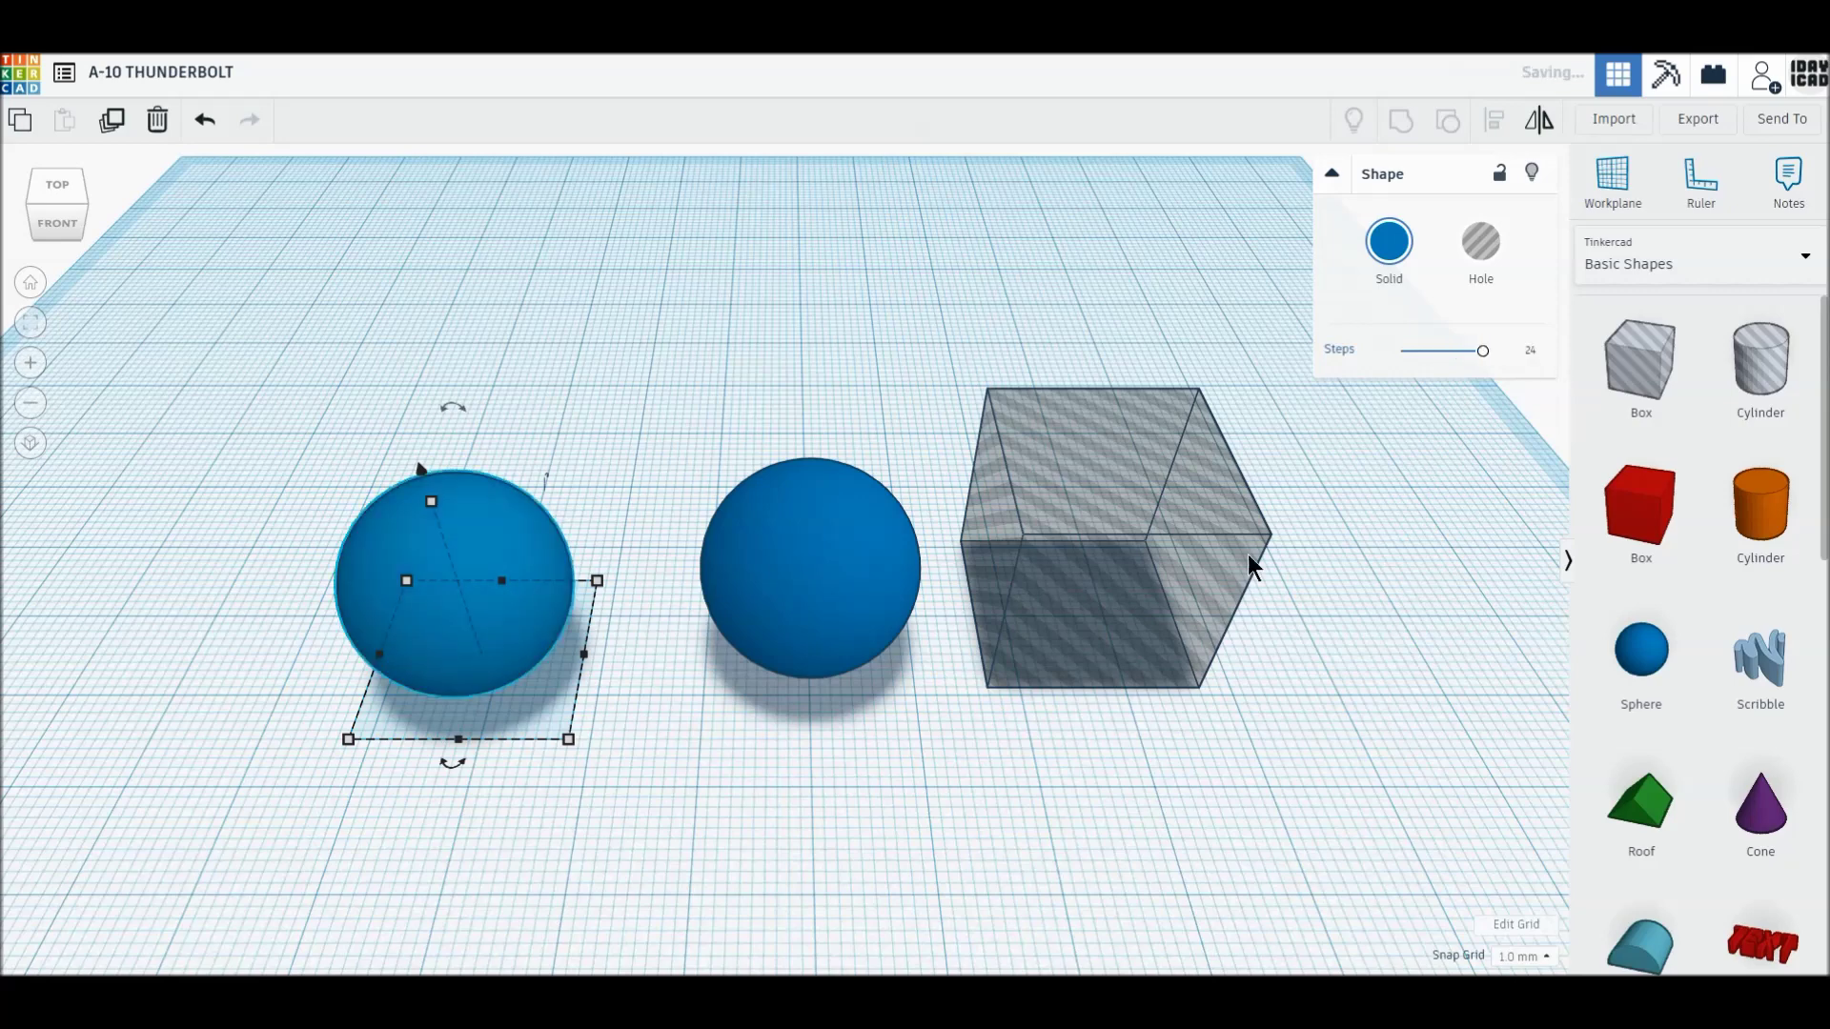
# - Move the middle sphere 7 mm forward and cut away its left half by overlapping the box hole with it and grouping them
pyautogui.click(854, 670)
pyautogui.moveTo(862, 632); pyautogui.dragTo(867, 689)
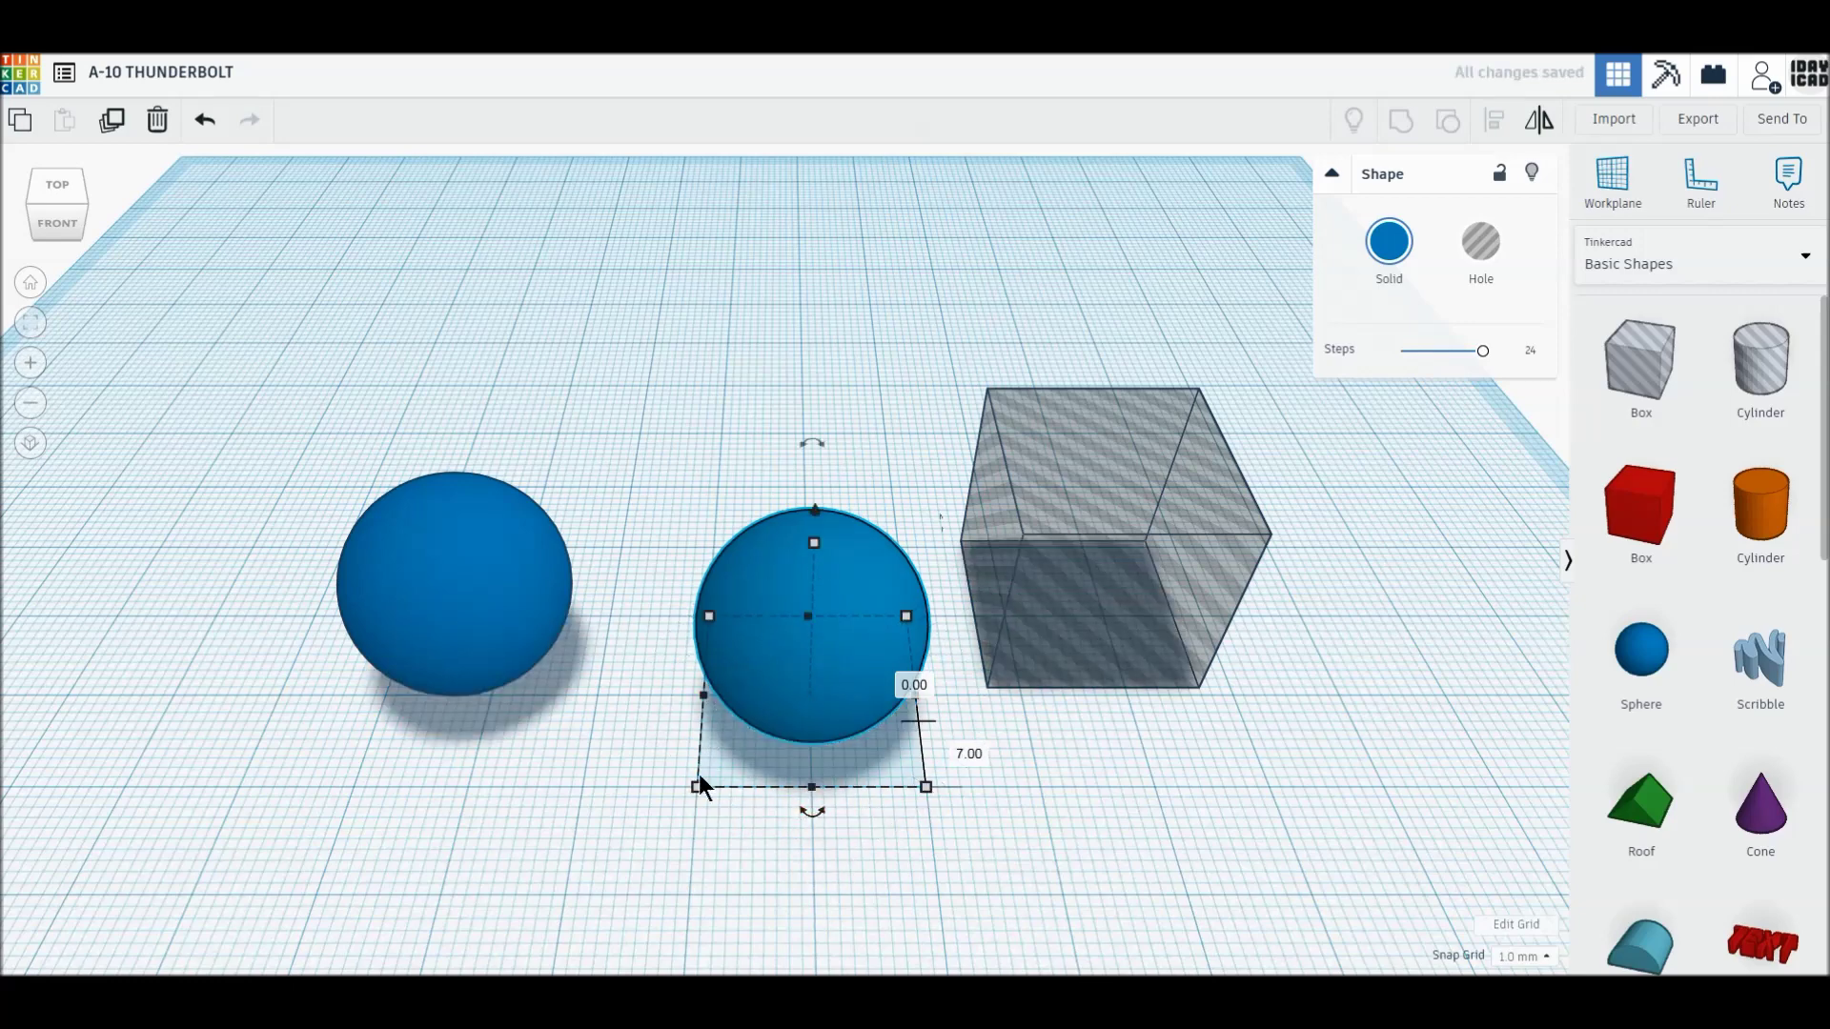
pyautogui.moveTo(1040, 616); pyautogui.dragTo(650, 684)
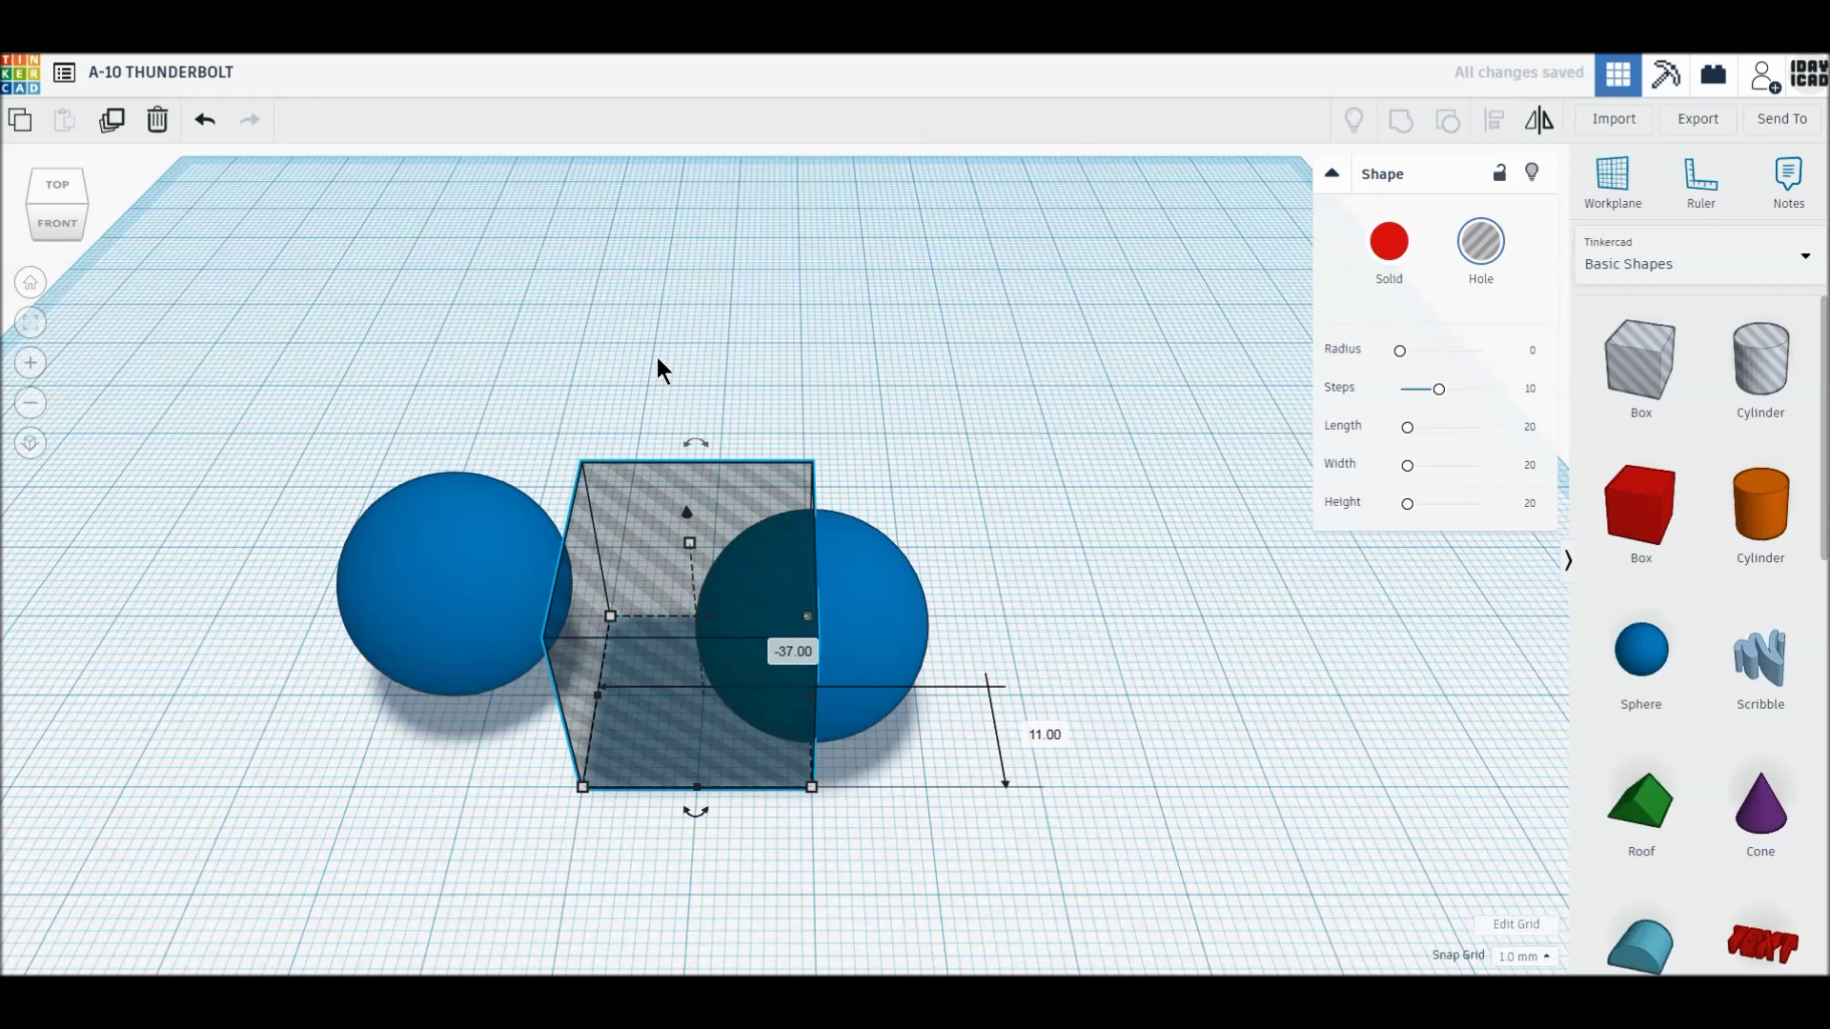
pyautogui.moveTo(688, 378); pyautogui.dragTo(977, 795)
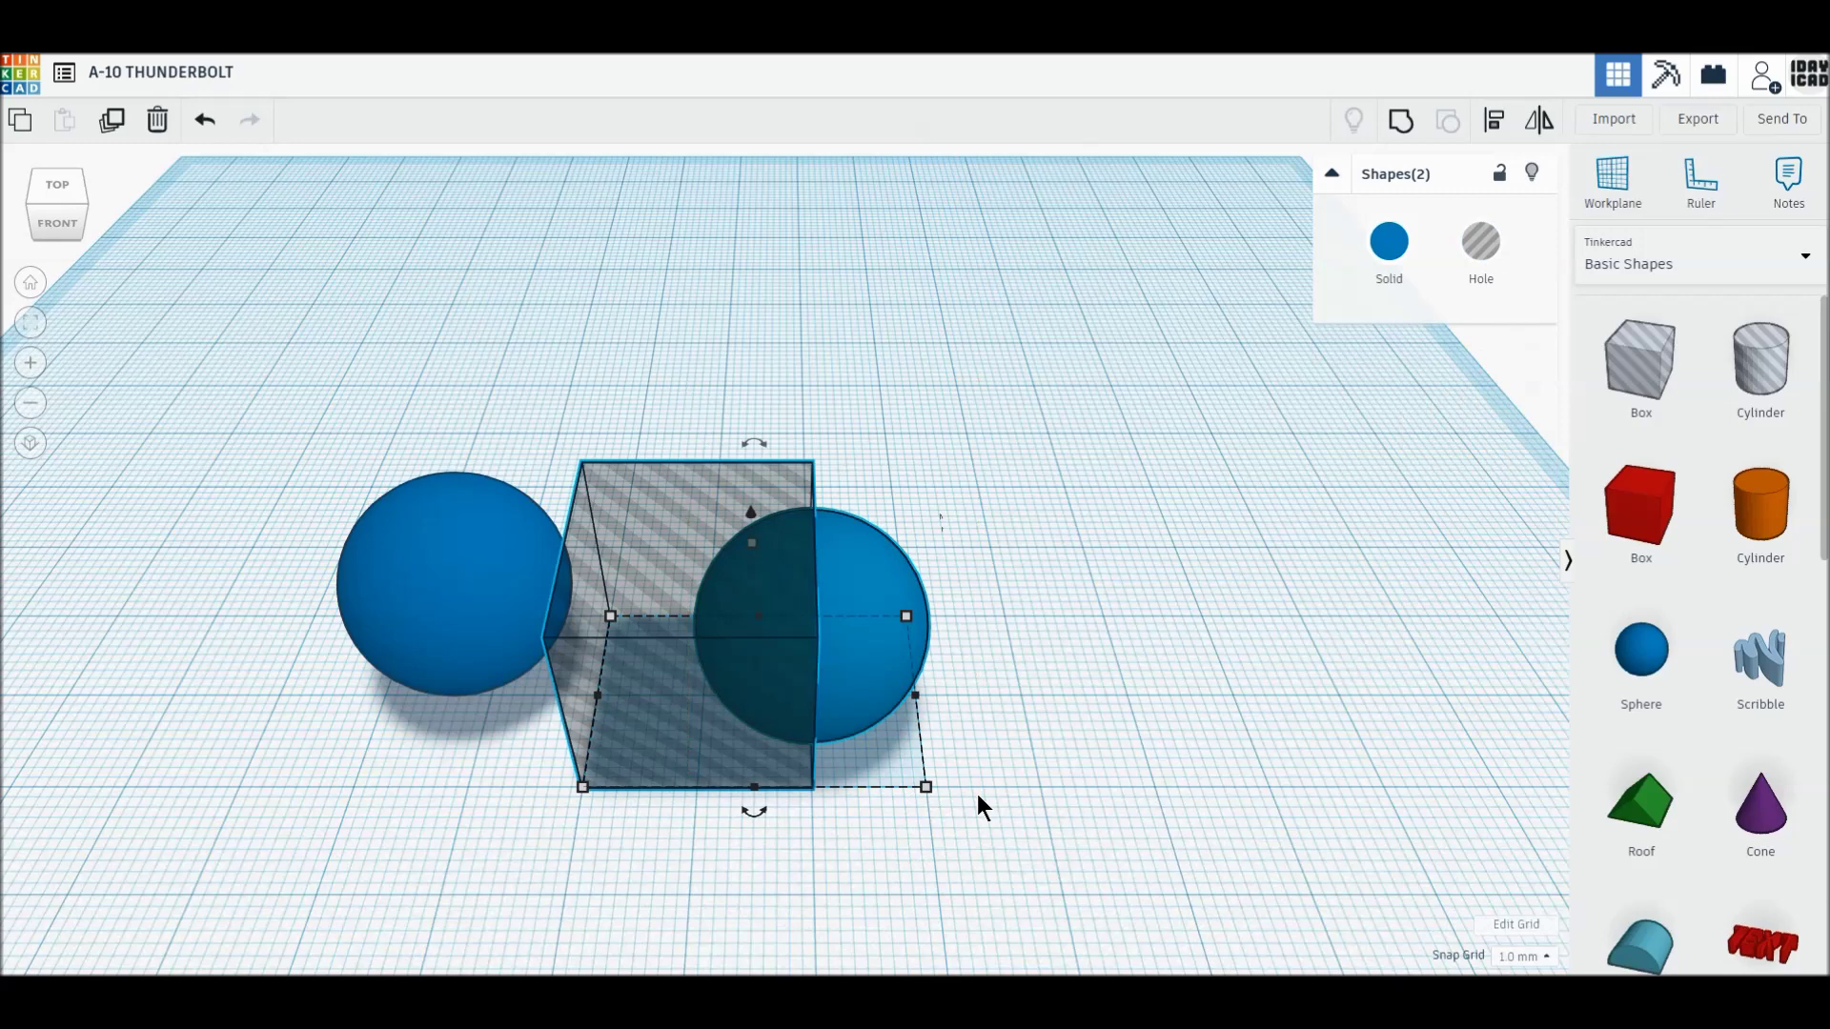
pyautogui.click(1401, 122)
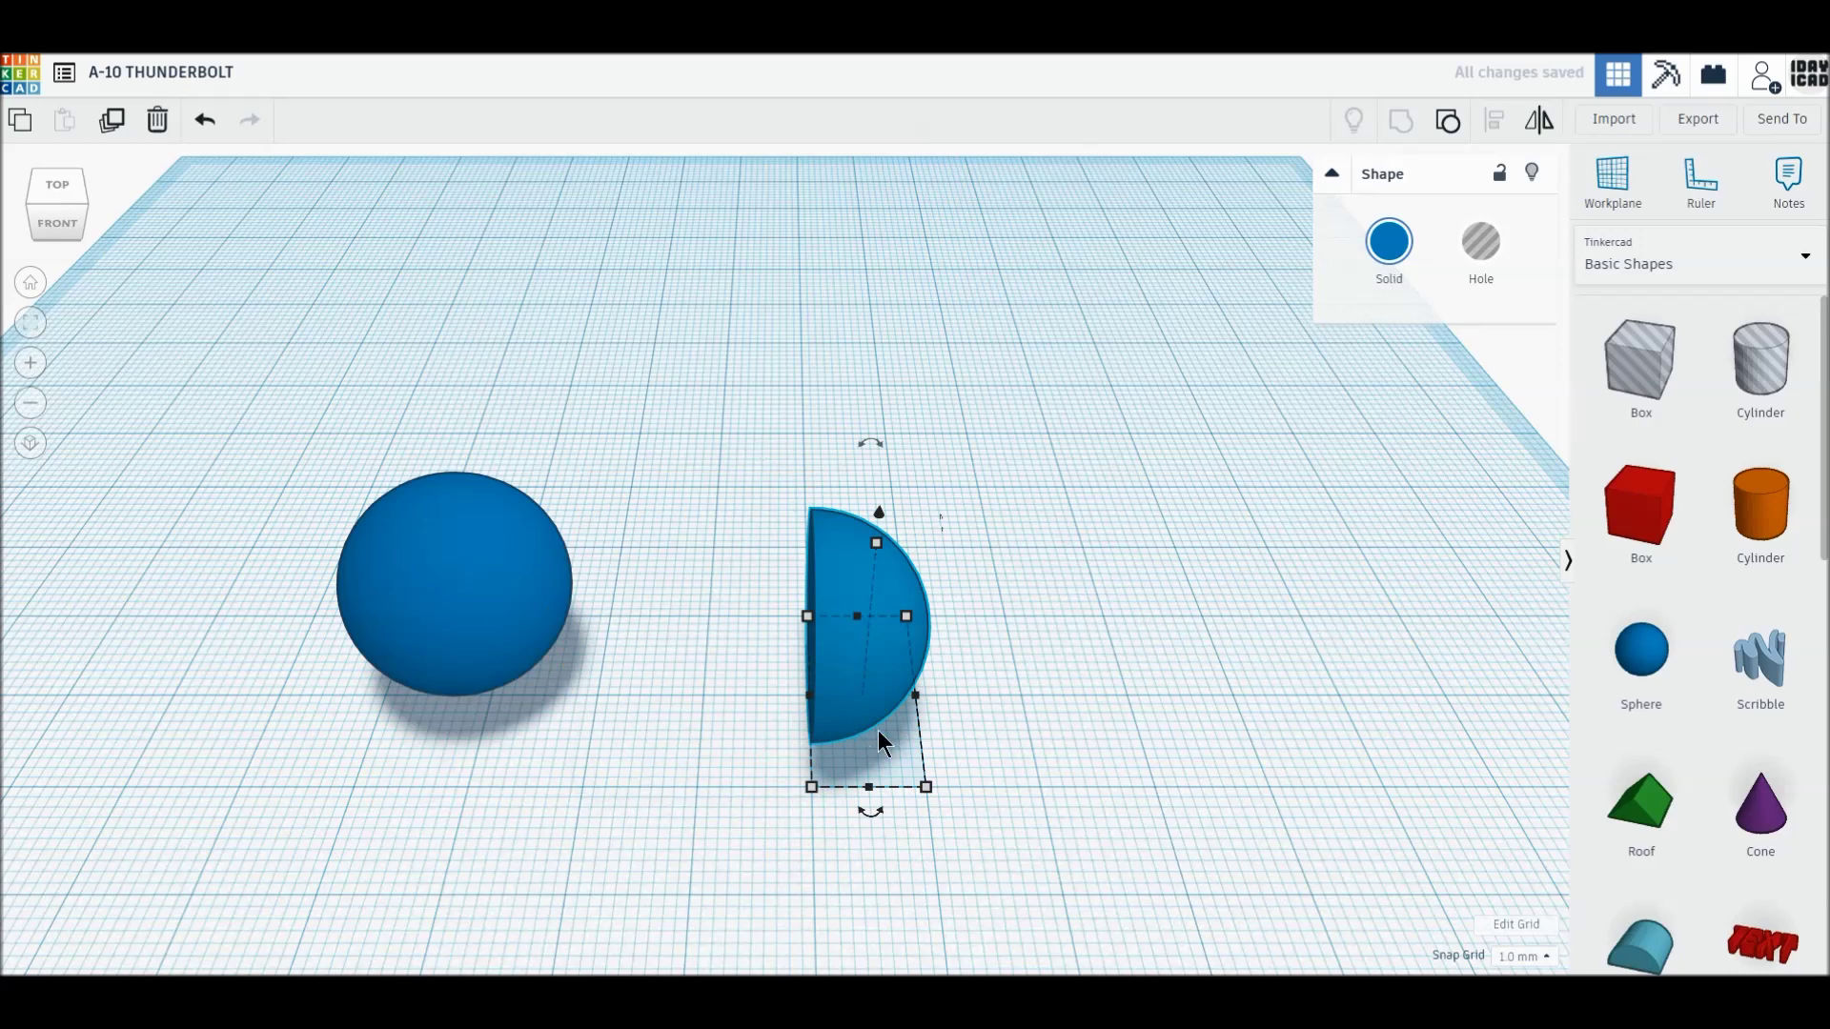
# - Stretch the half sphere to a length of 50 mm
pyautogui.click(874, 871)
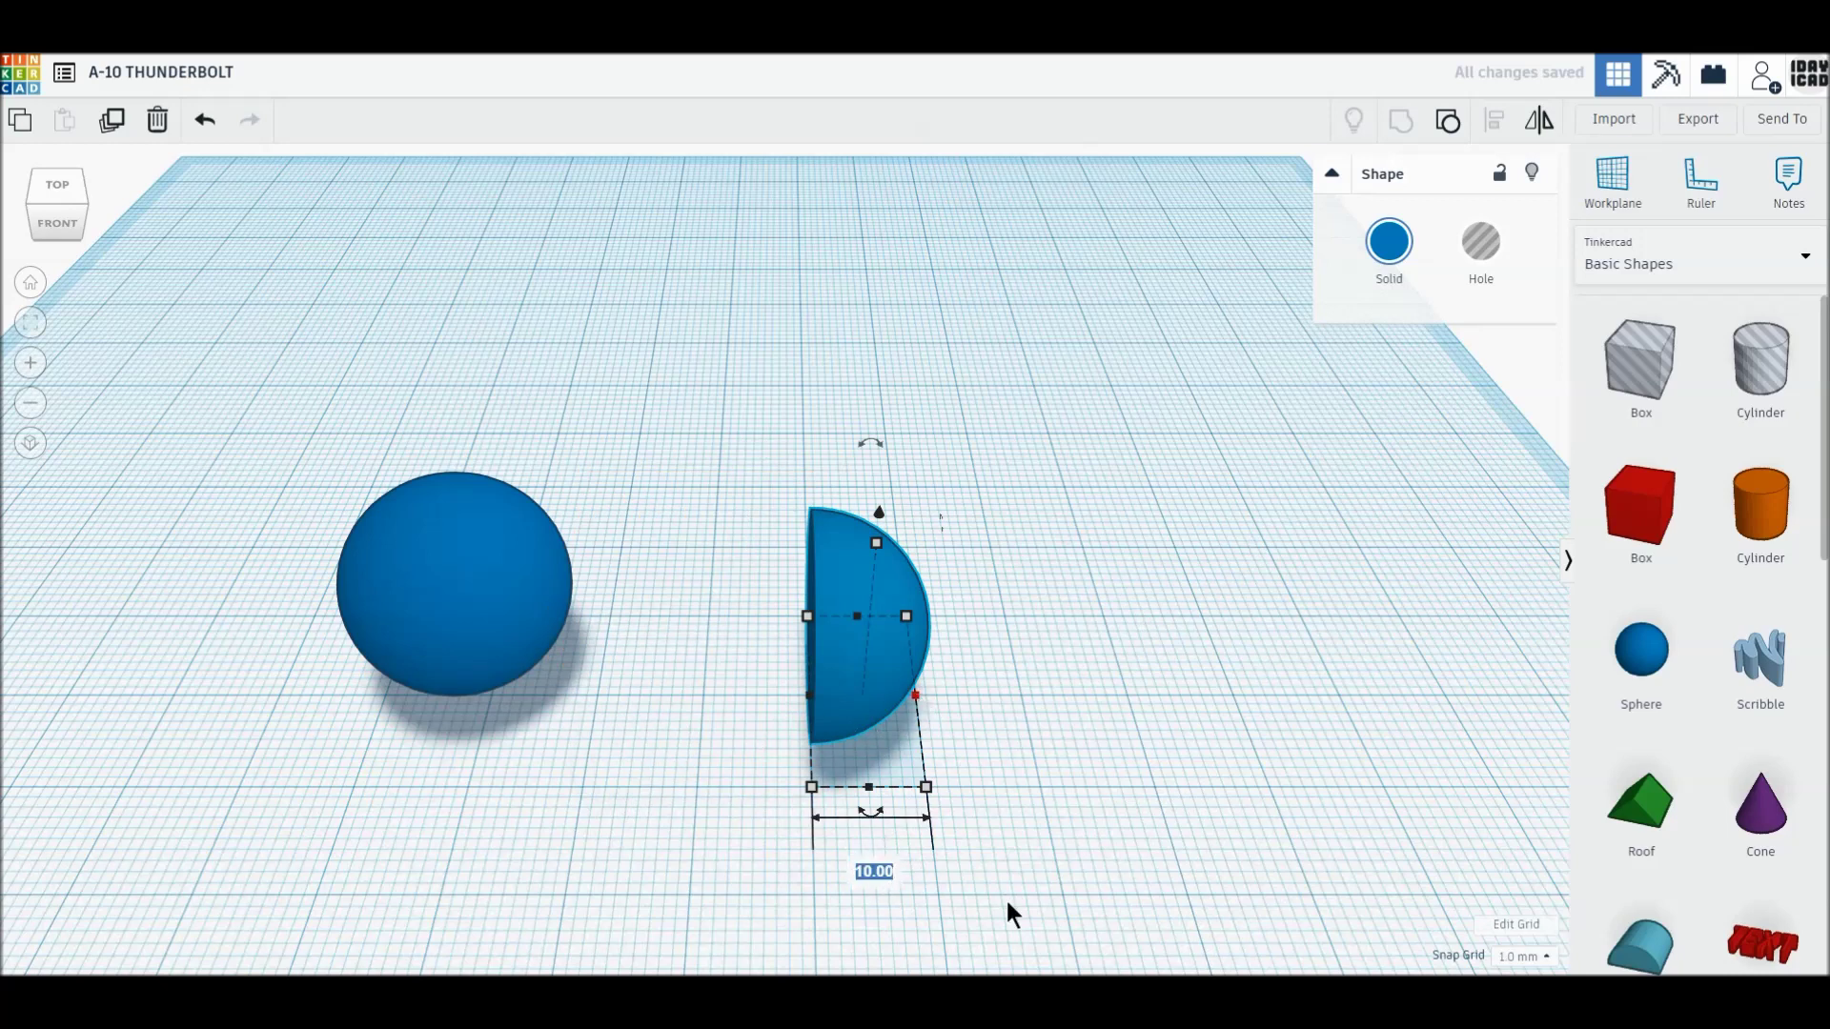
pyautogui.write('55')
pyautogui.press('Return')
pyautogui.press('BackSpace')
pyautogui.write('0')
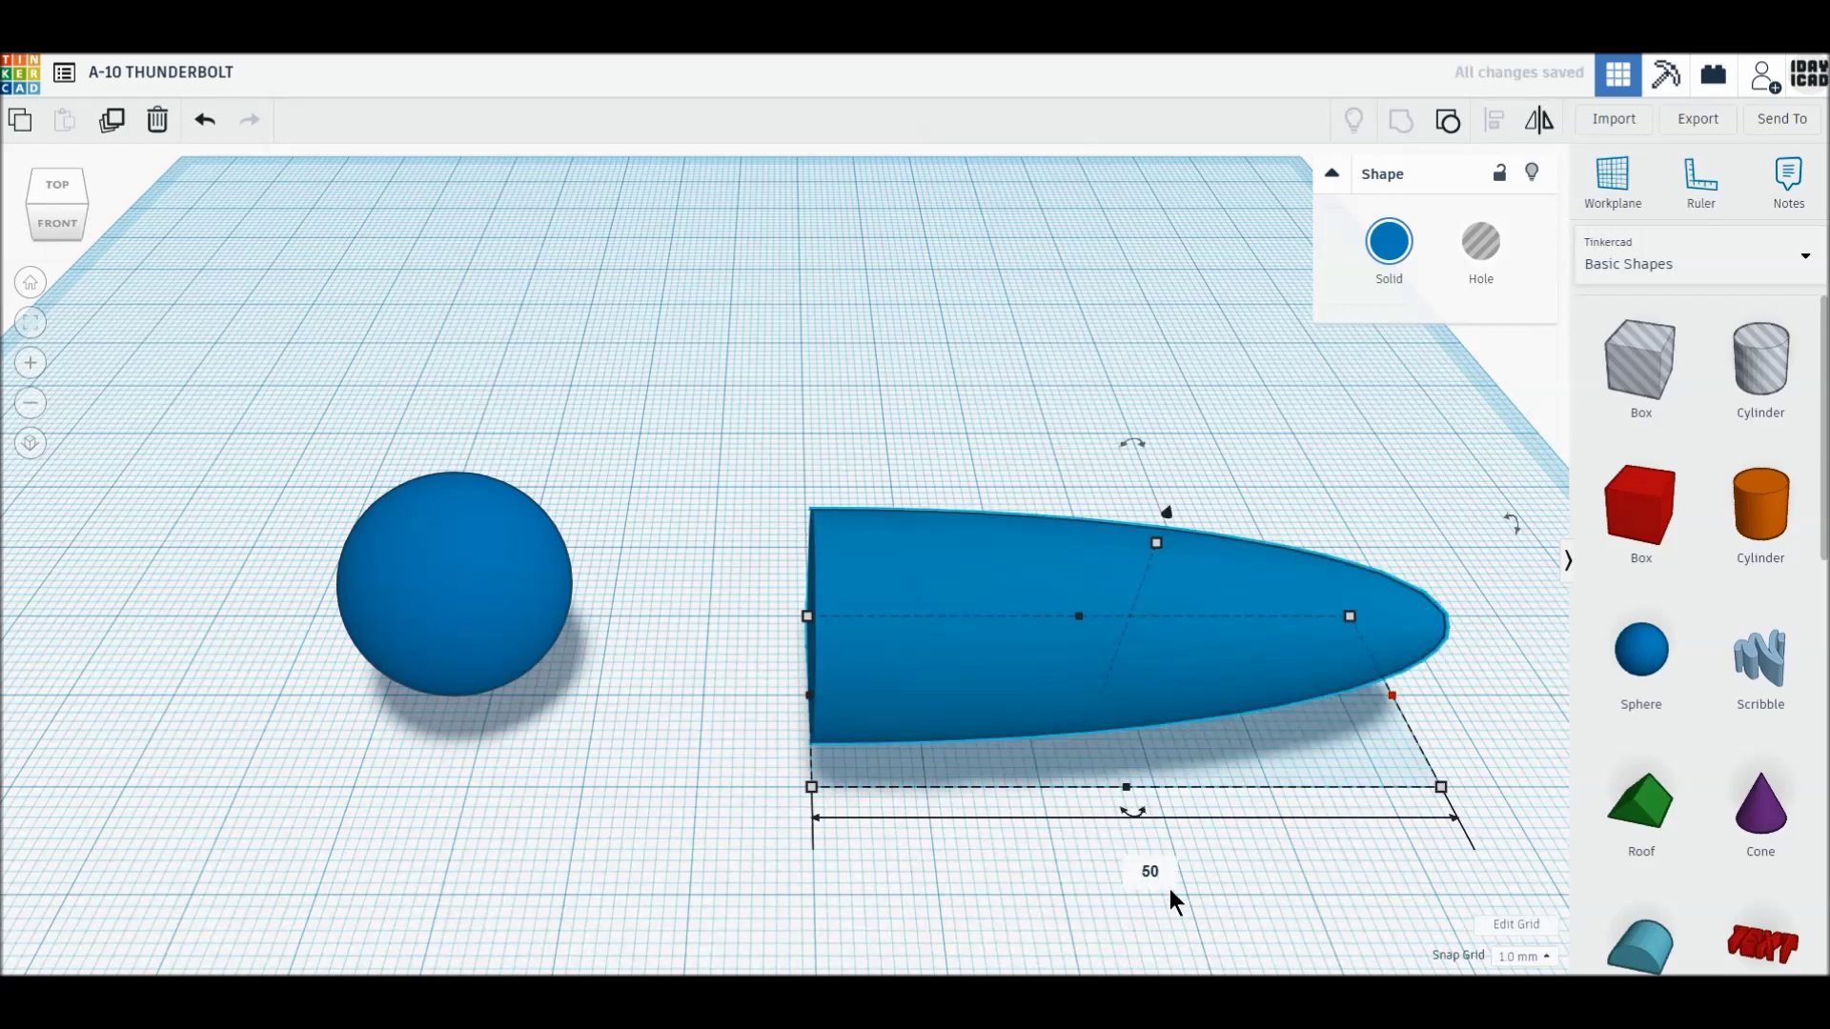
pyautogui.press('Return')
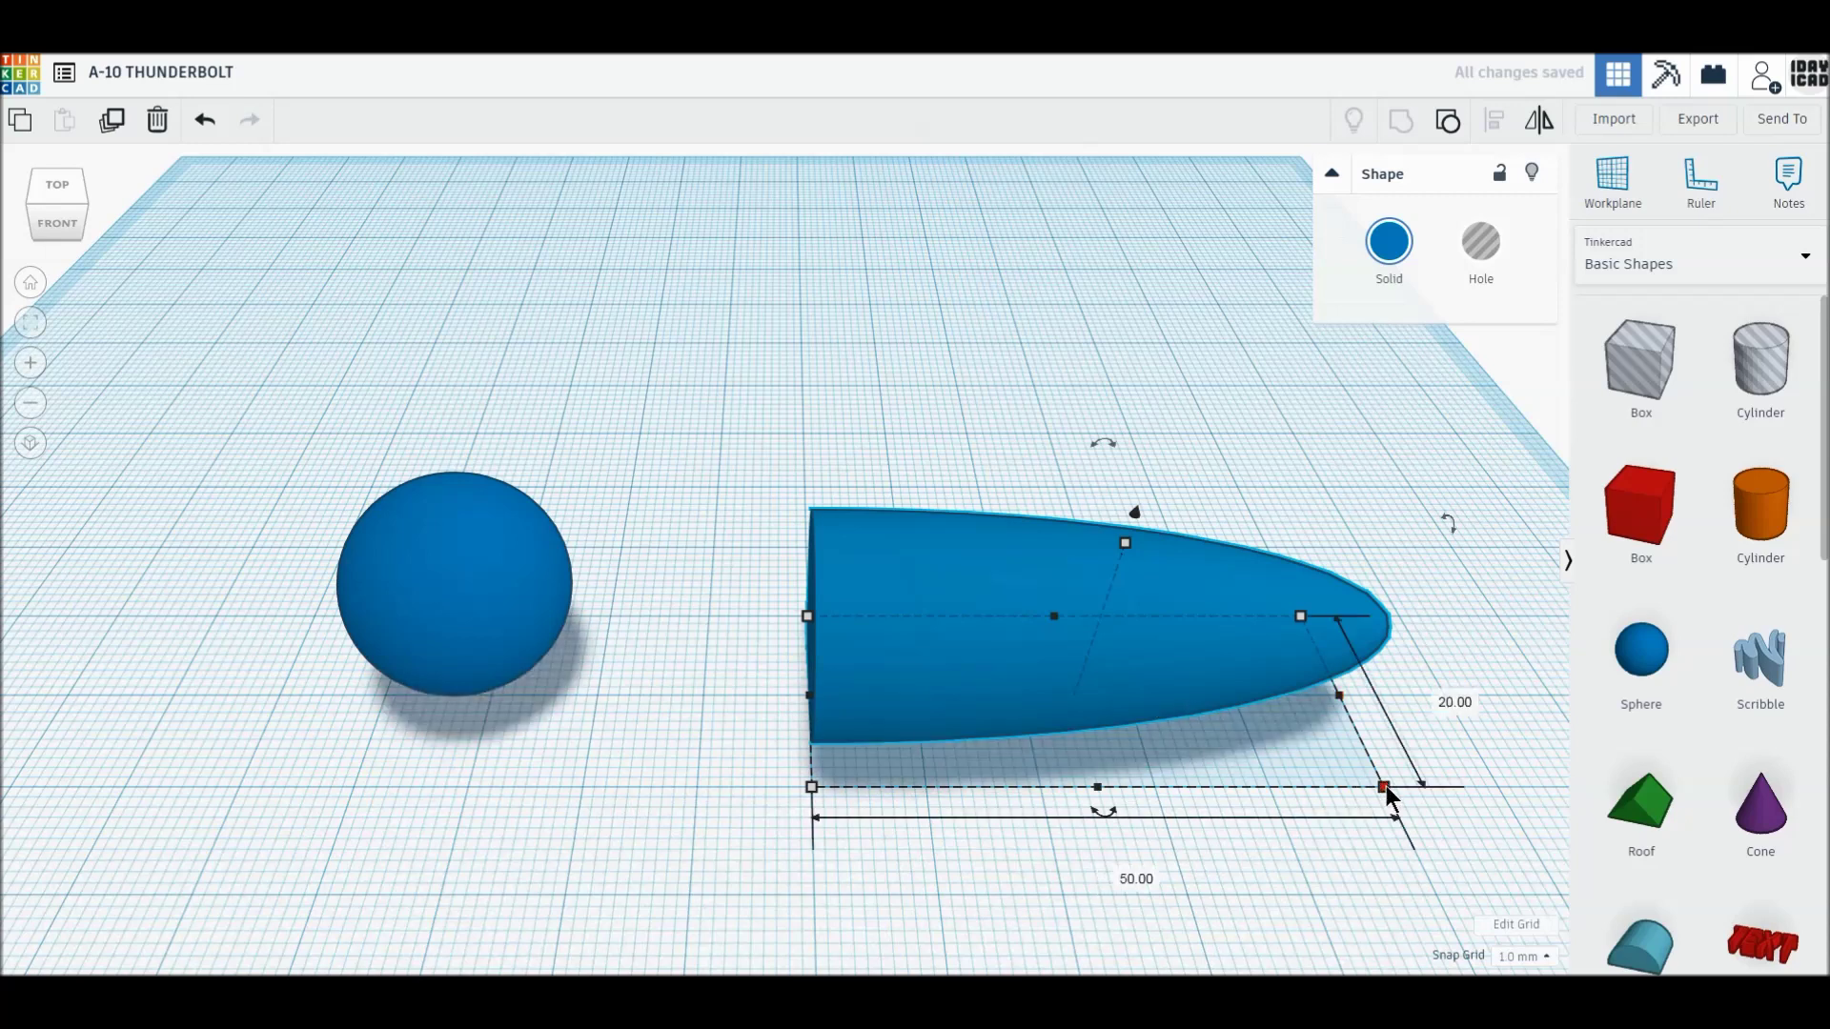
# - Move the elongated half sphere 10 mm towards the full sphere
pyautogui.moveTo(917, 690); pyautogui.dragTo(834, 693)
pyautogui.press('Left')
pyautogui.press('Left')
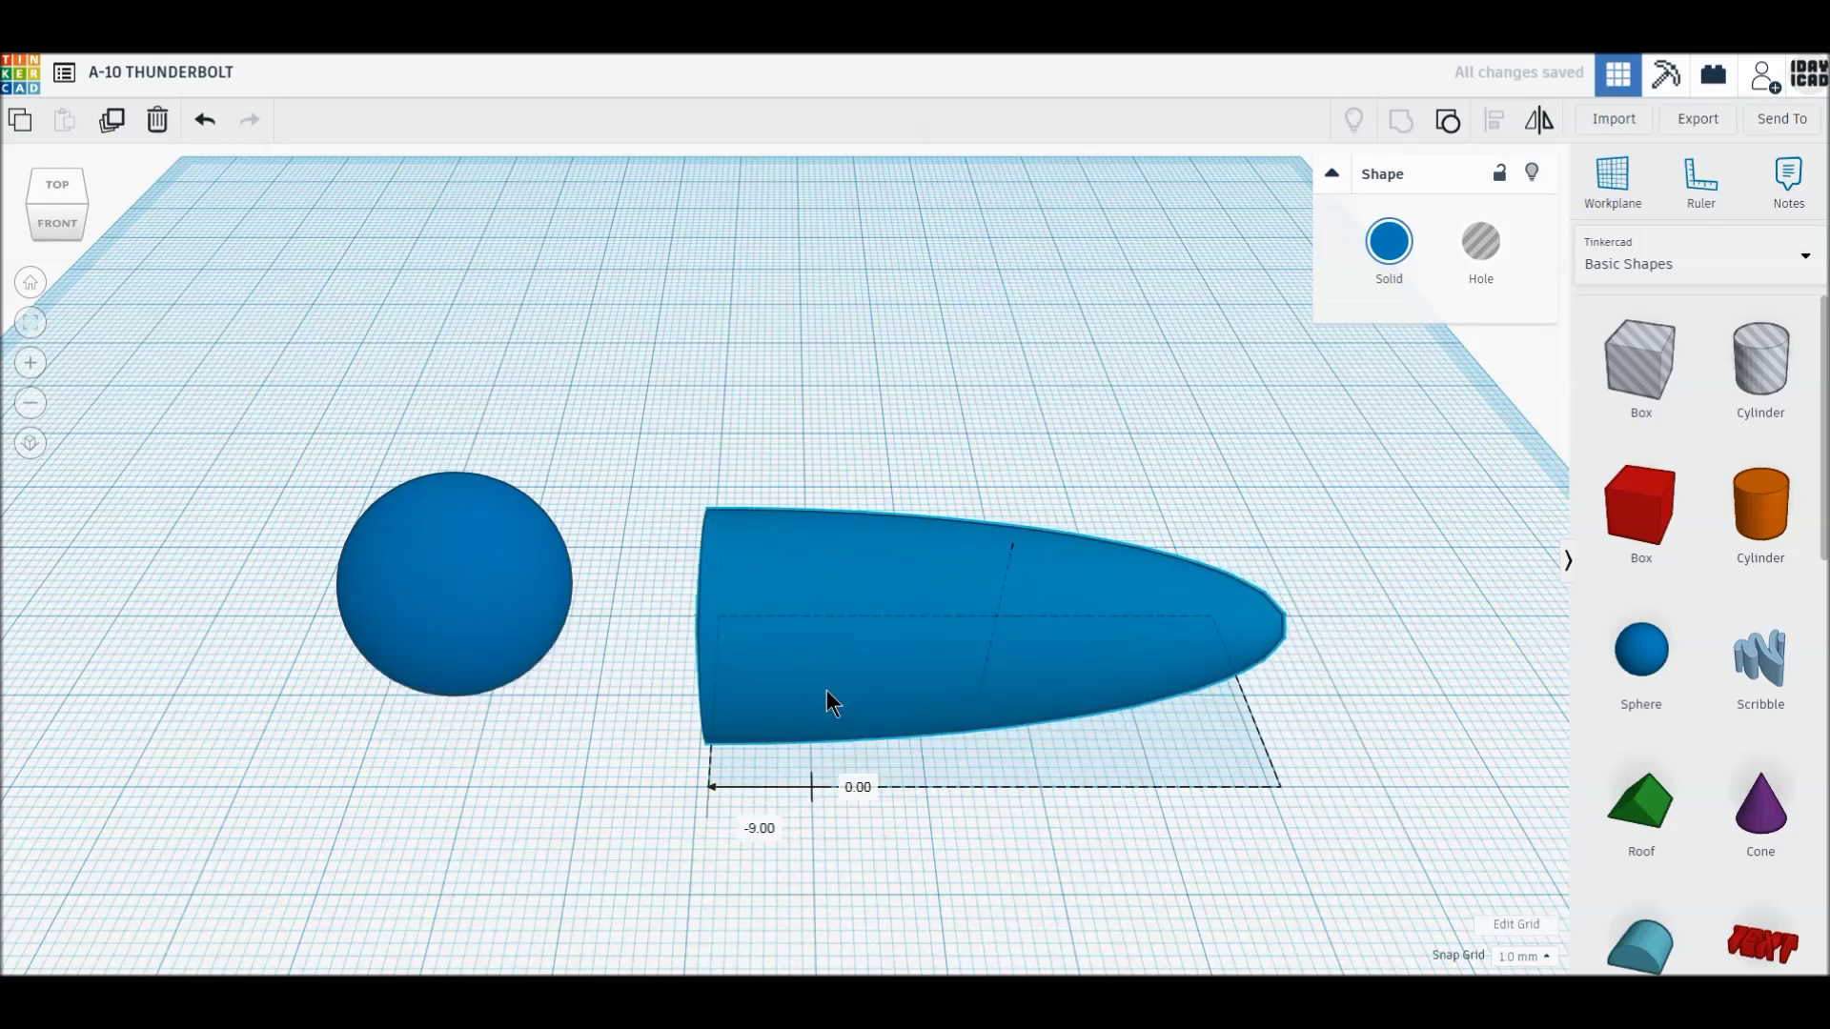
pyautogui.press('Left')
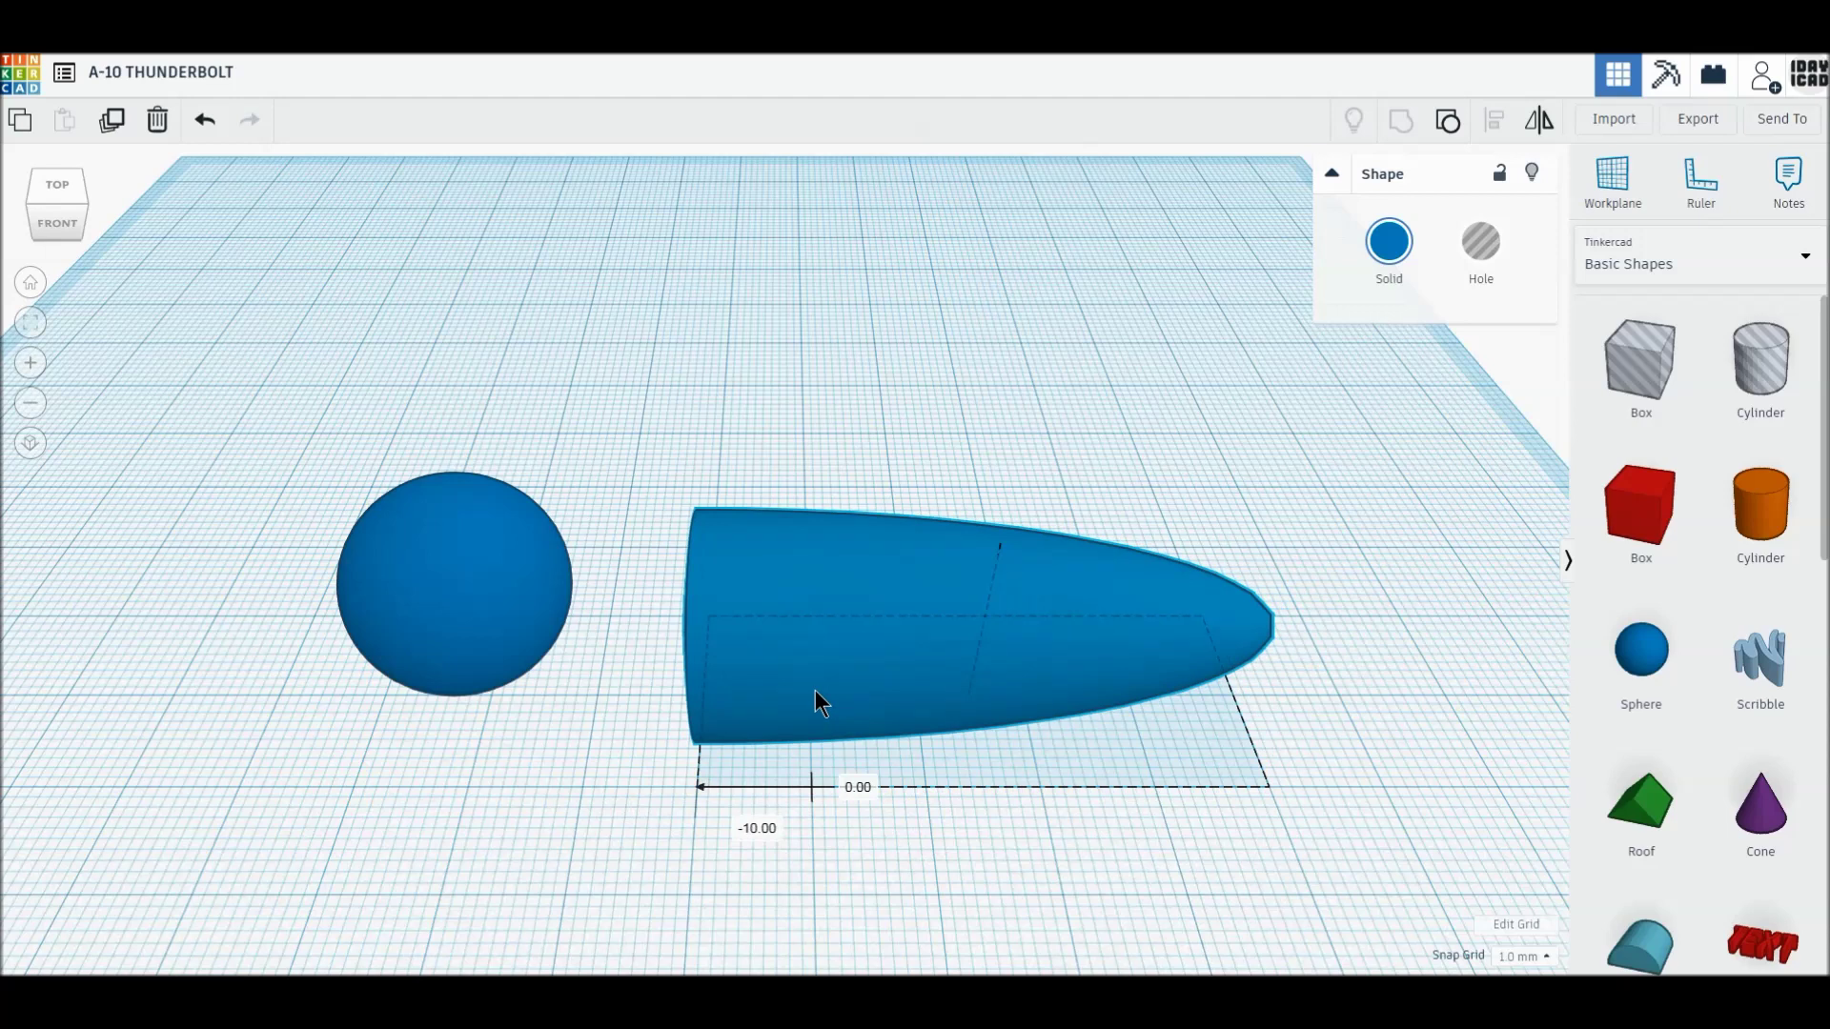
# - Move the full sphere 17 mm sideways and 5 mm forward onto the elongated half's flat end, stretched lengthwise to form a rounded nose
pyautogui.click(553, 679)
pyautogui.moveTo(583, 655); pyautogui.dragTo(802, 687)
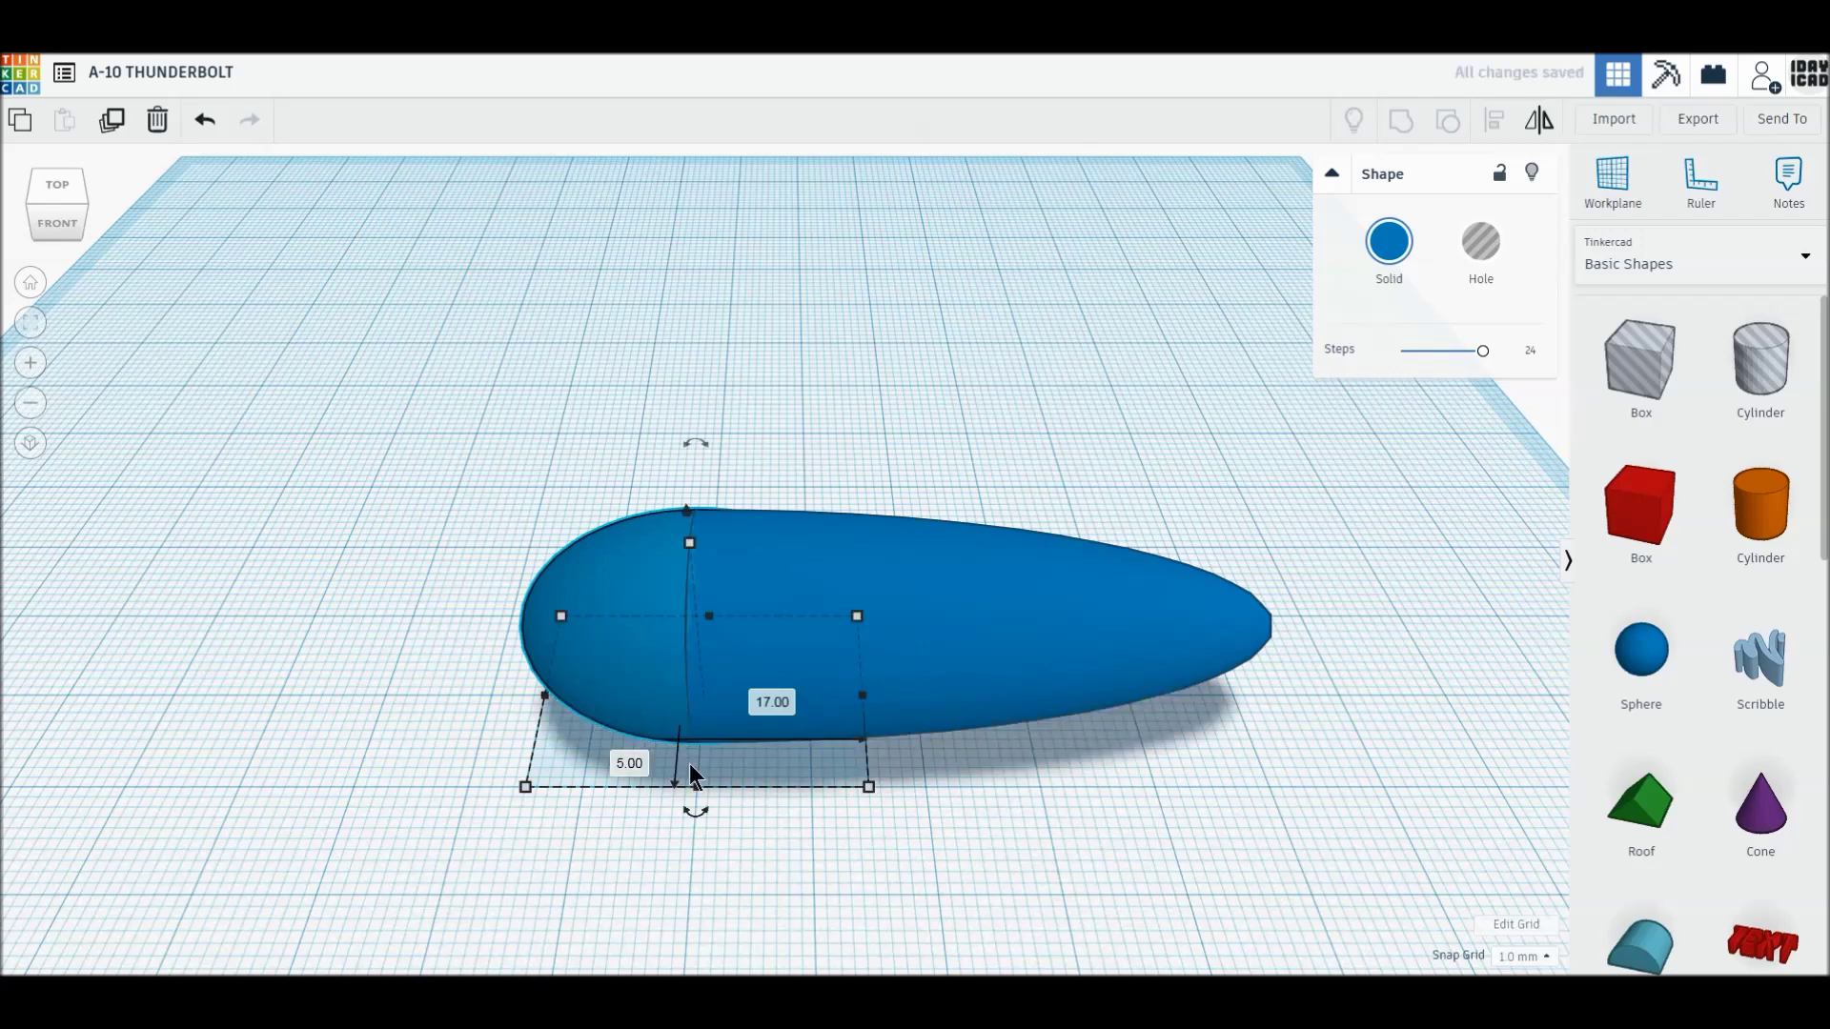
pyautogui.moveTo(707, 854); pyautogui.dragTo(882, 820, button='middle')
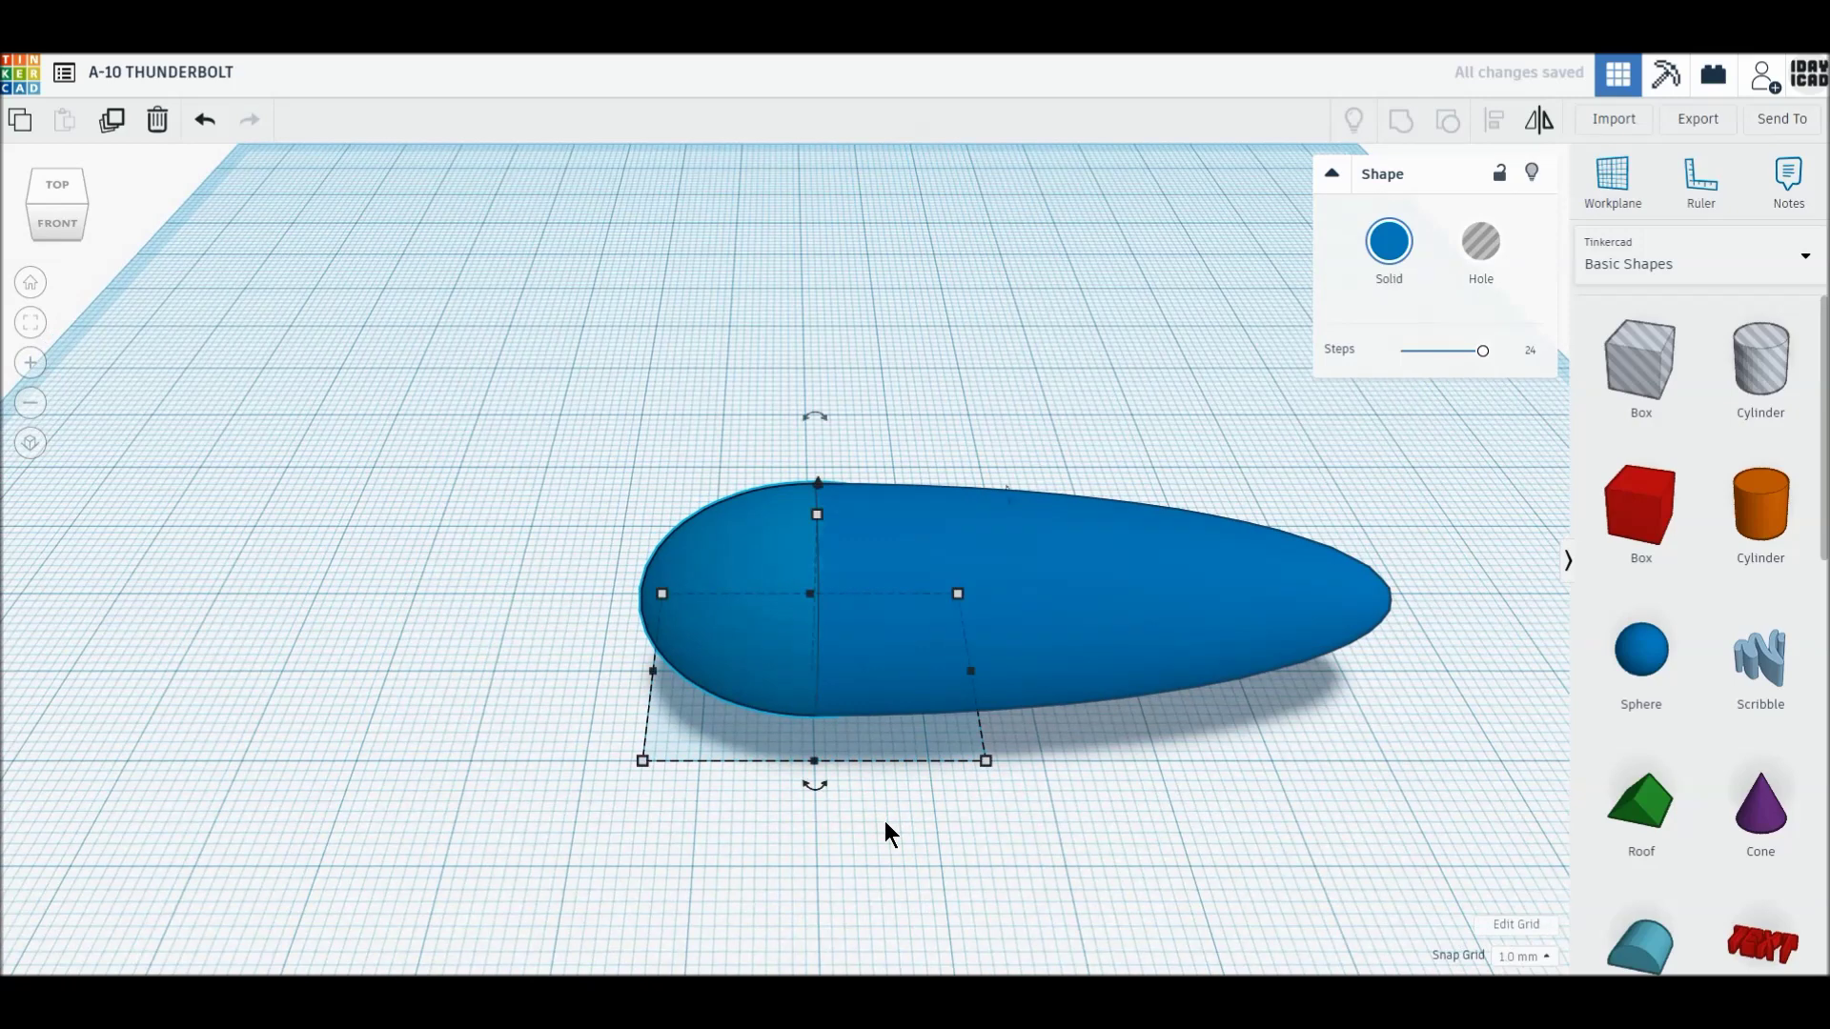
pyautogui.moveTo(756, 833); pyautogui.dragTo(800, 827, button='right')
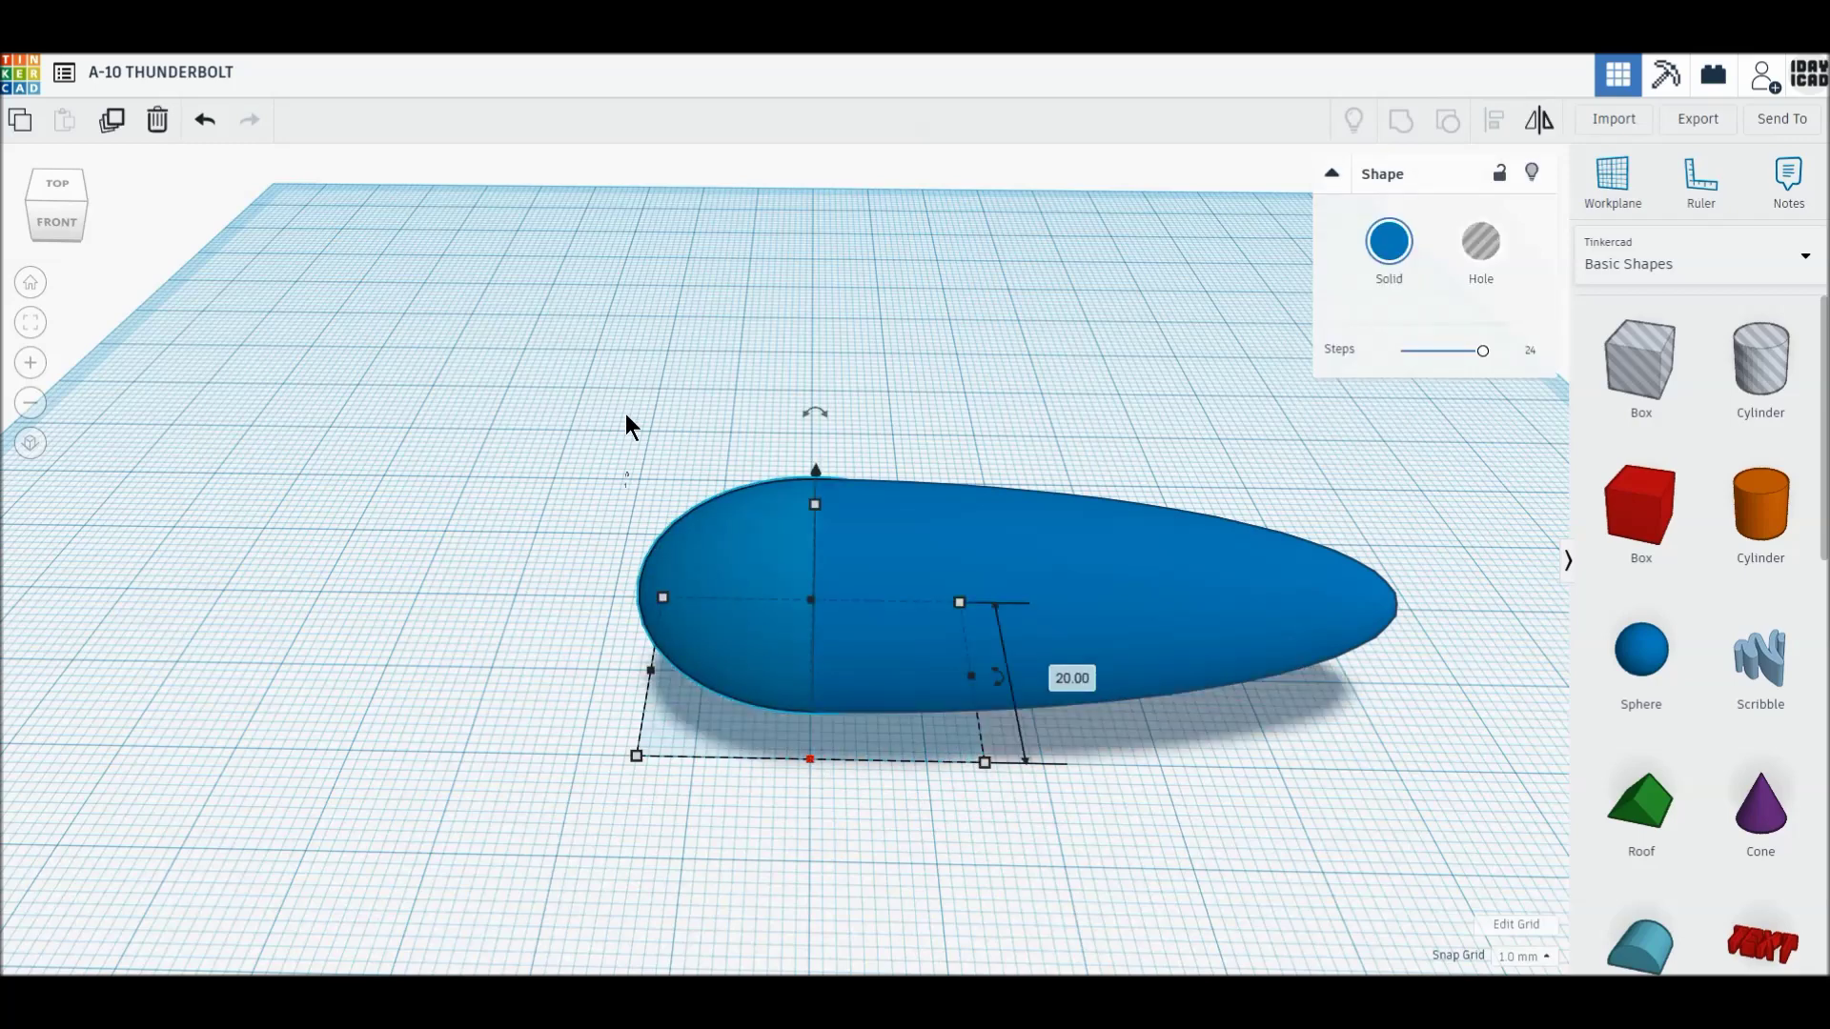
# - Group the rounded nose and the elongated half sphere into one body
pyautogui.keyDown('shift'); pyautogui.click(915, 672); pyautogui.keyUp('shift')
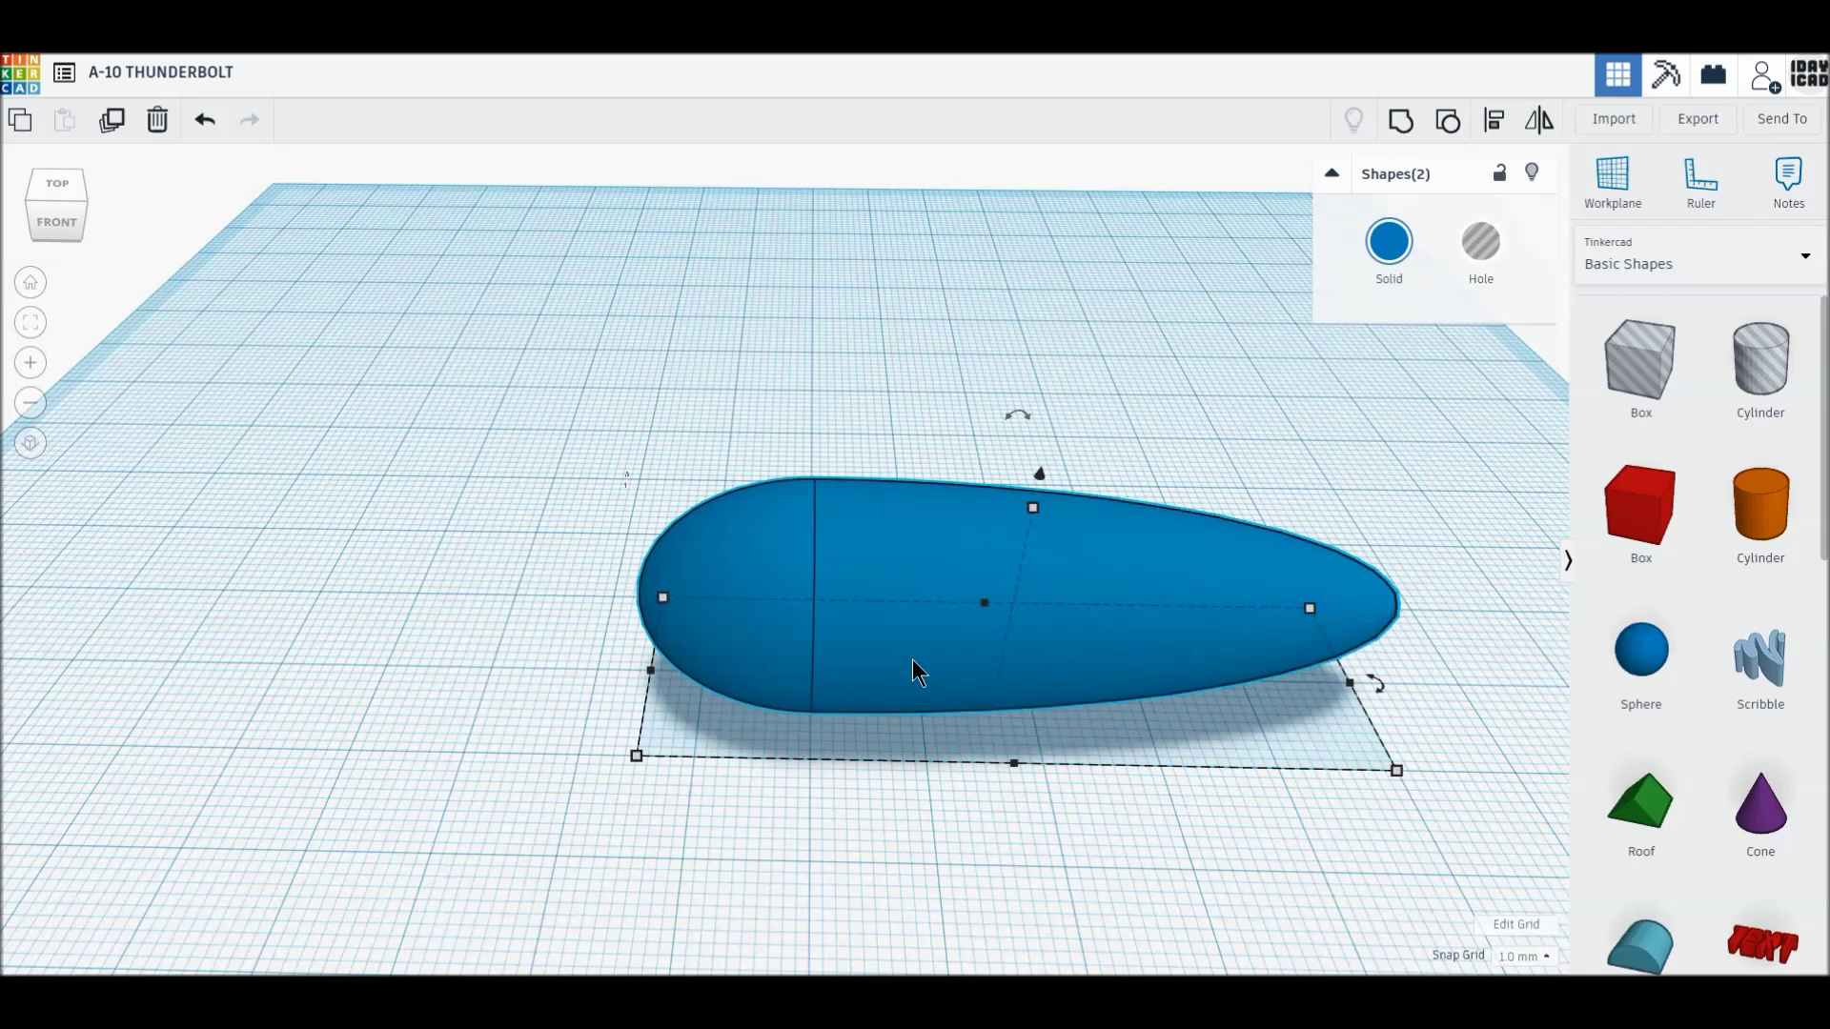
pyautogui.click(1397, 124)
pyautogui.click(1315, 253)
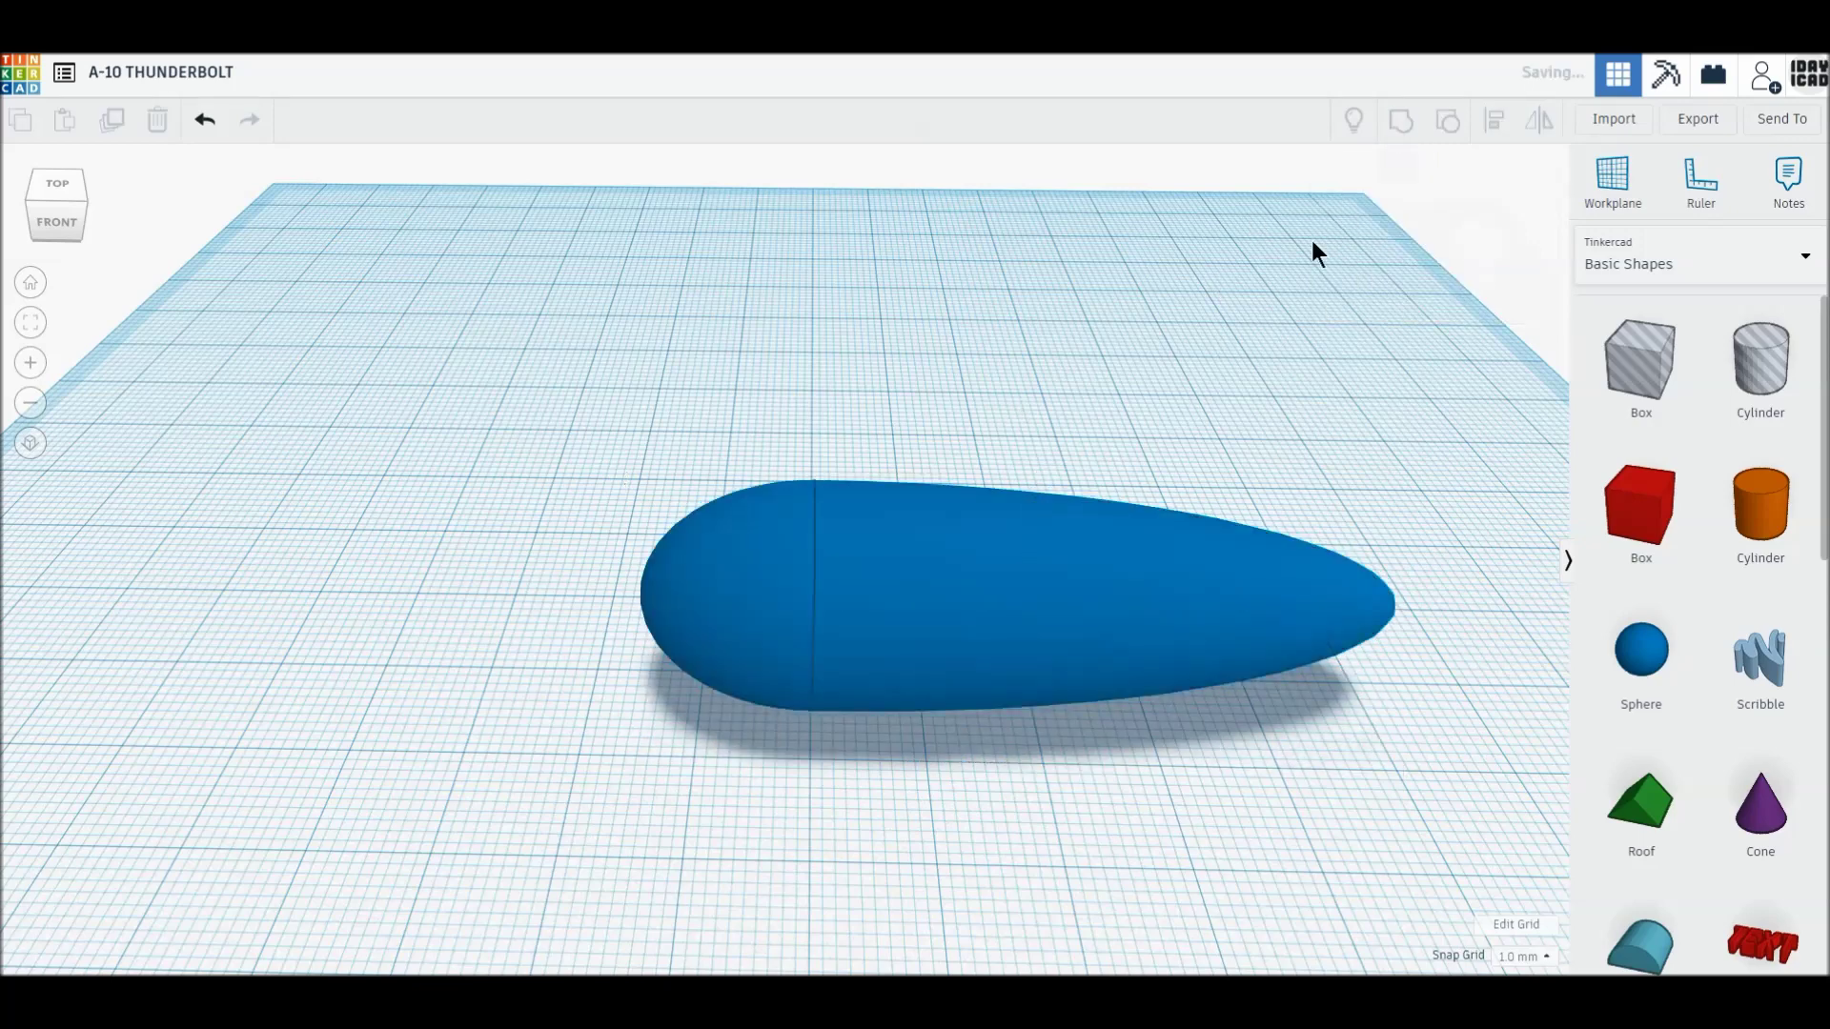
# - Set the grouped body's width to 8 mm and its height to 10 mm
pyautogui.click(1343, 615)
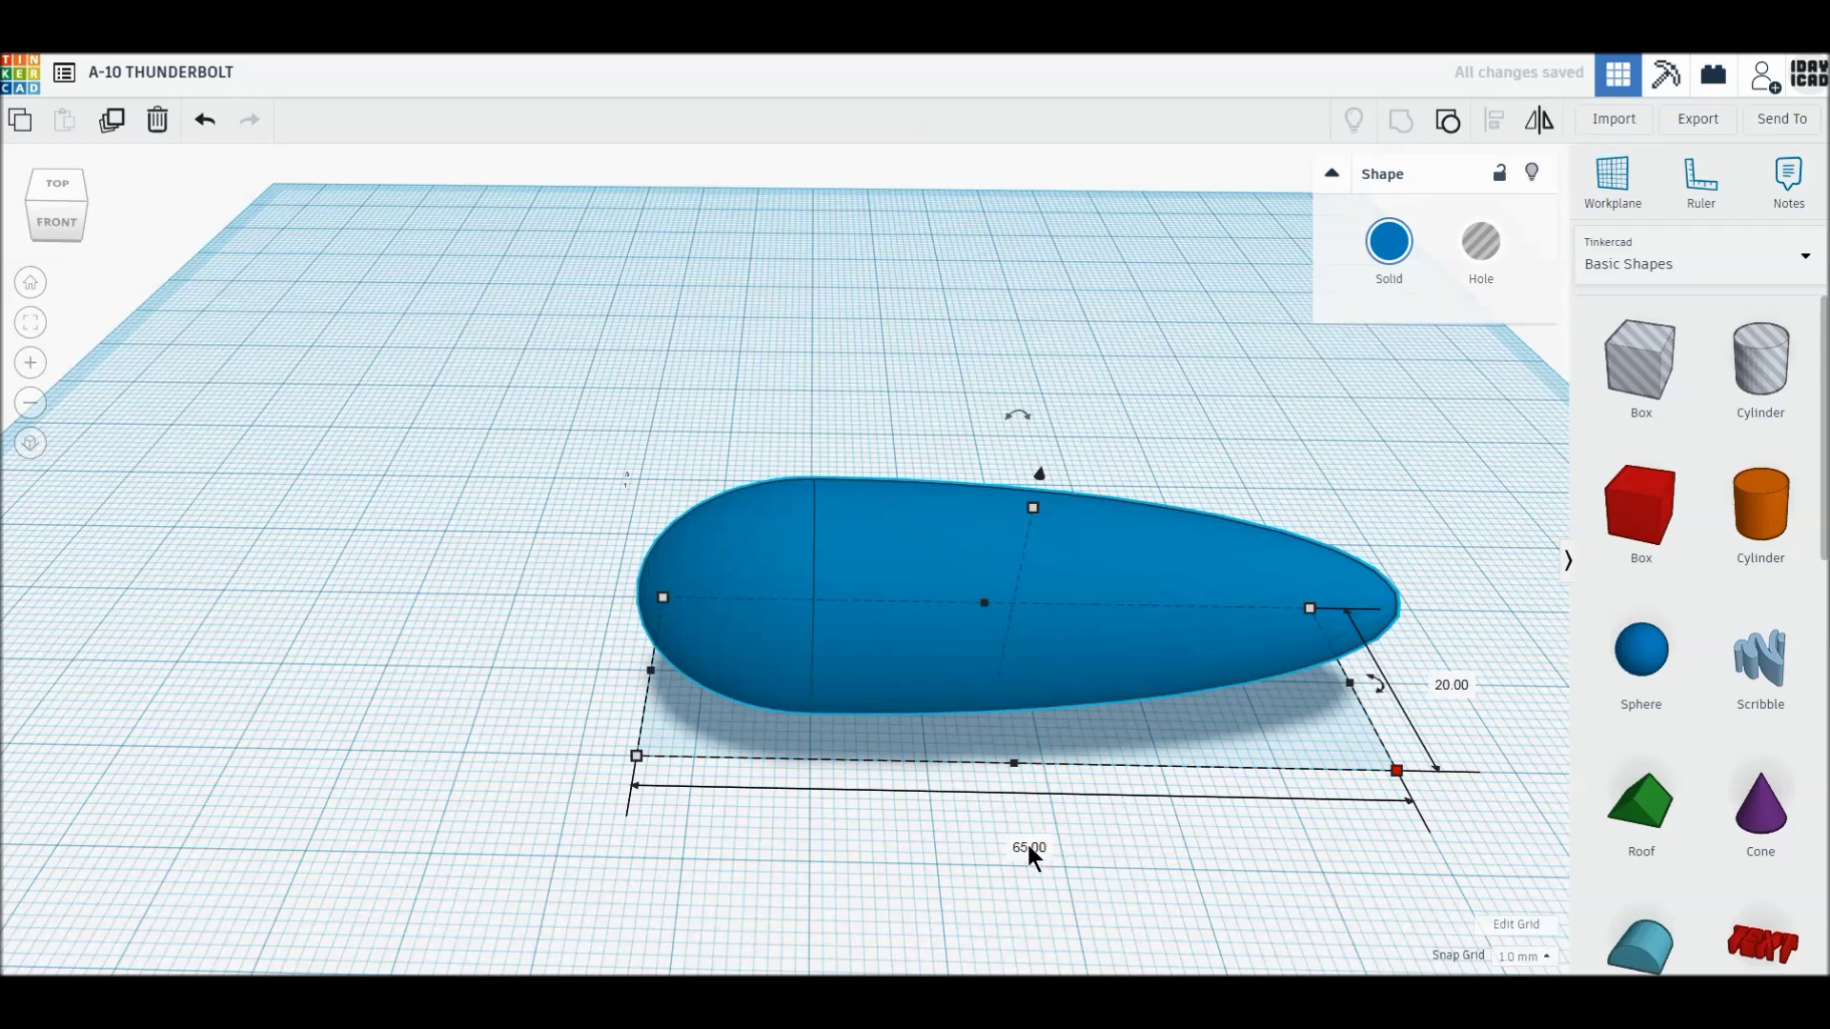
pyautogui.click(1451, 685)
pyautogui.write('8')
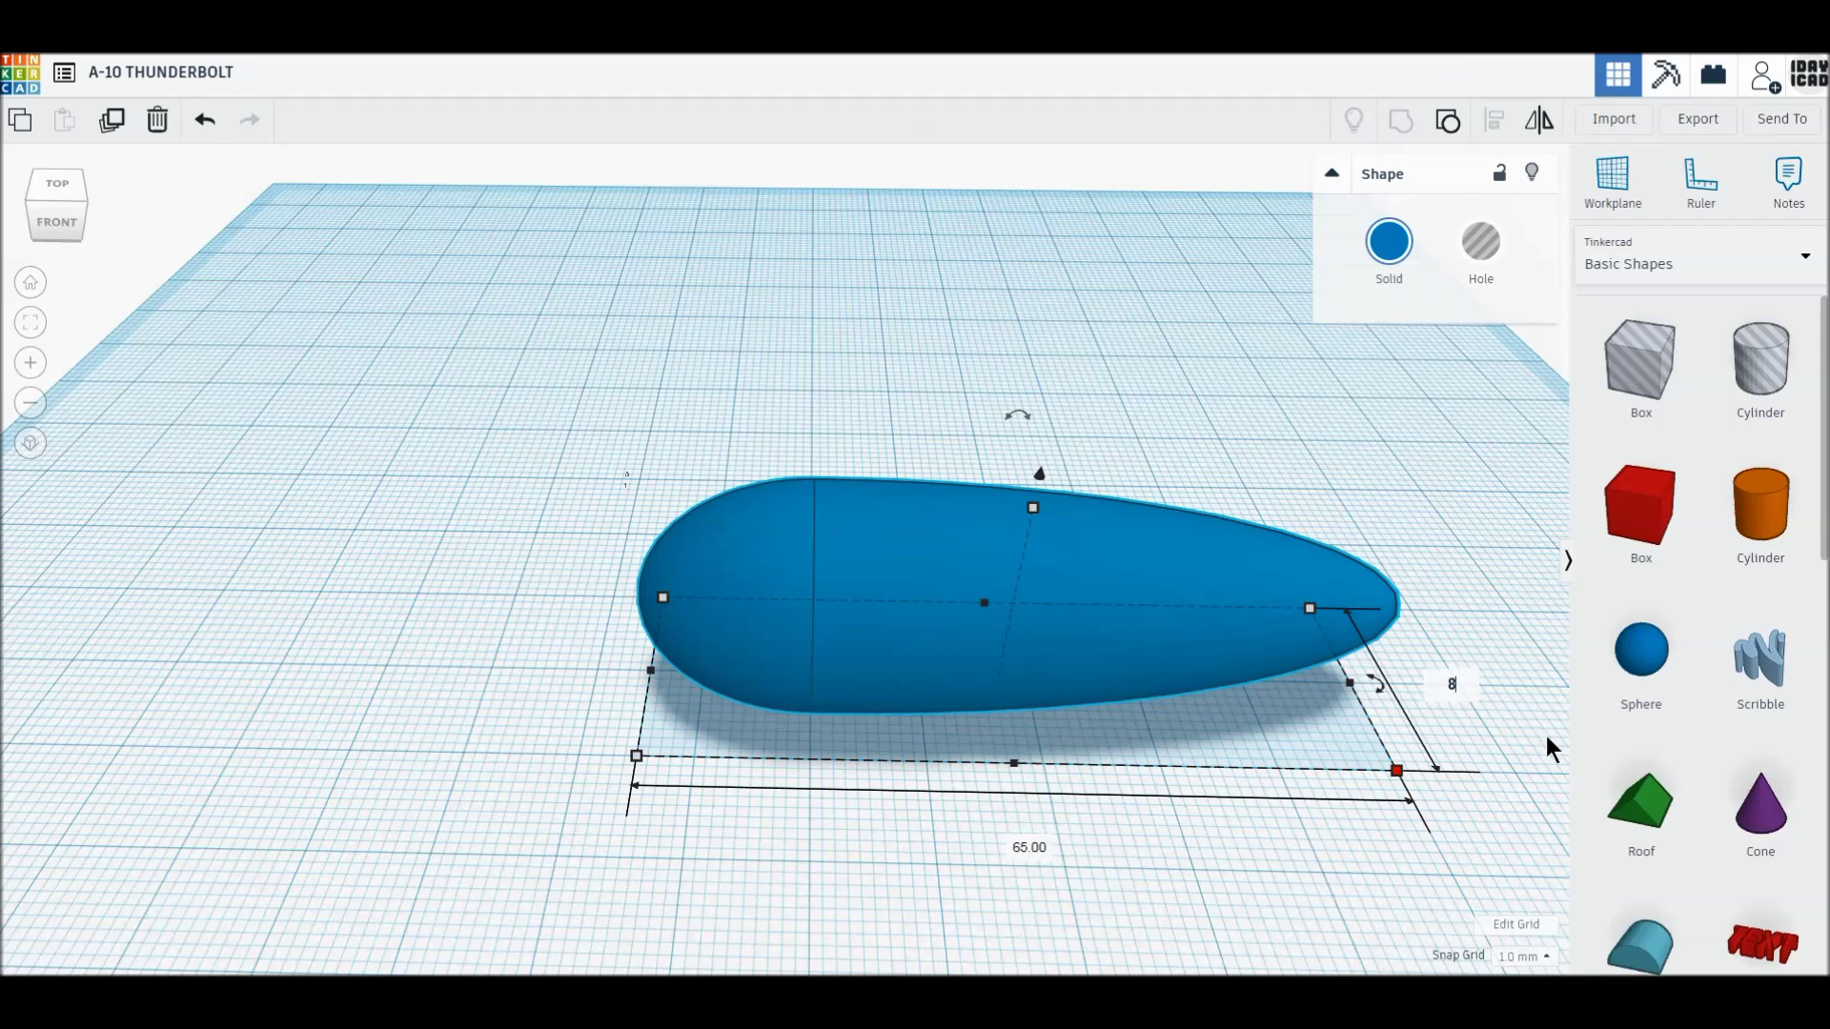
pyautogui.press('Return')
pyautogui.click(1104, 552)
pyautogui.write('10')
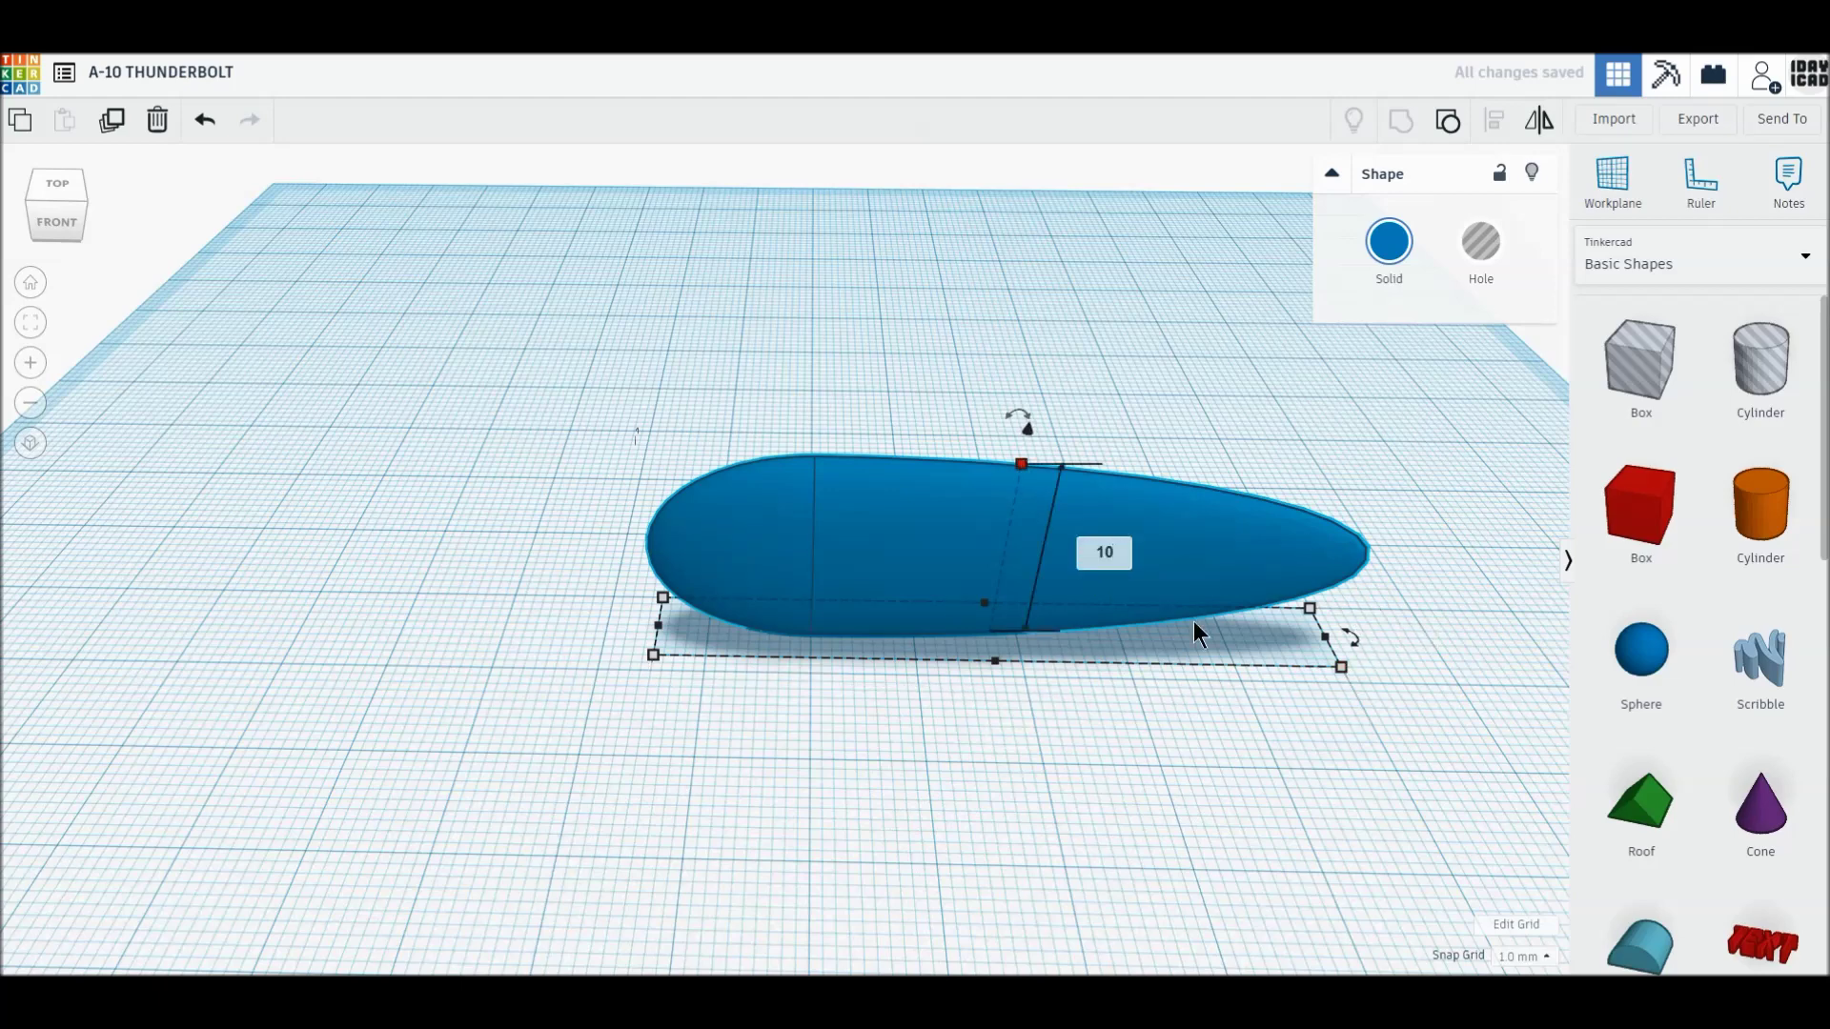
pyautogui.press('Return')
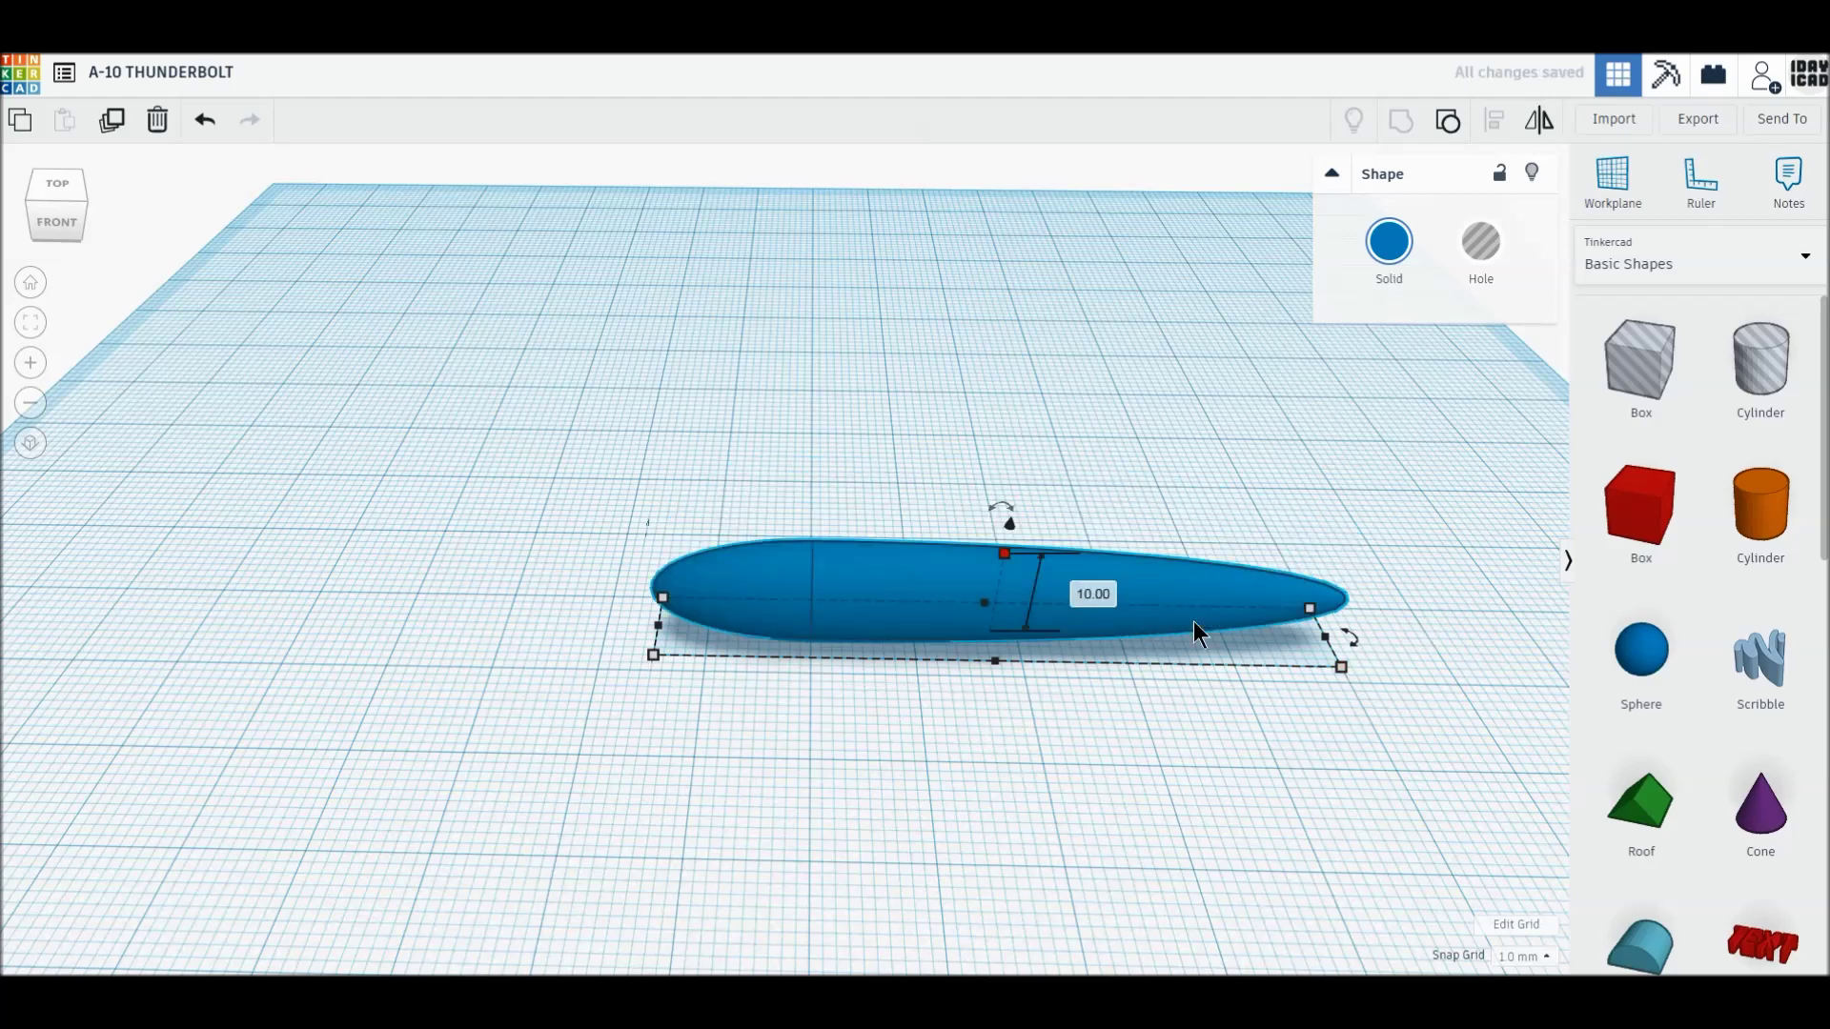
# - Colour the body light grey from the preset colours
pyautogui.click(1394, 253)
pyautogui.click(1716, 421)
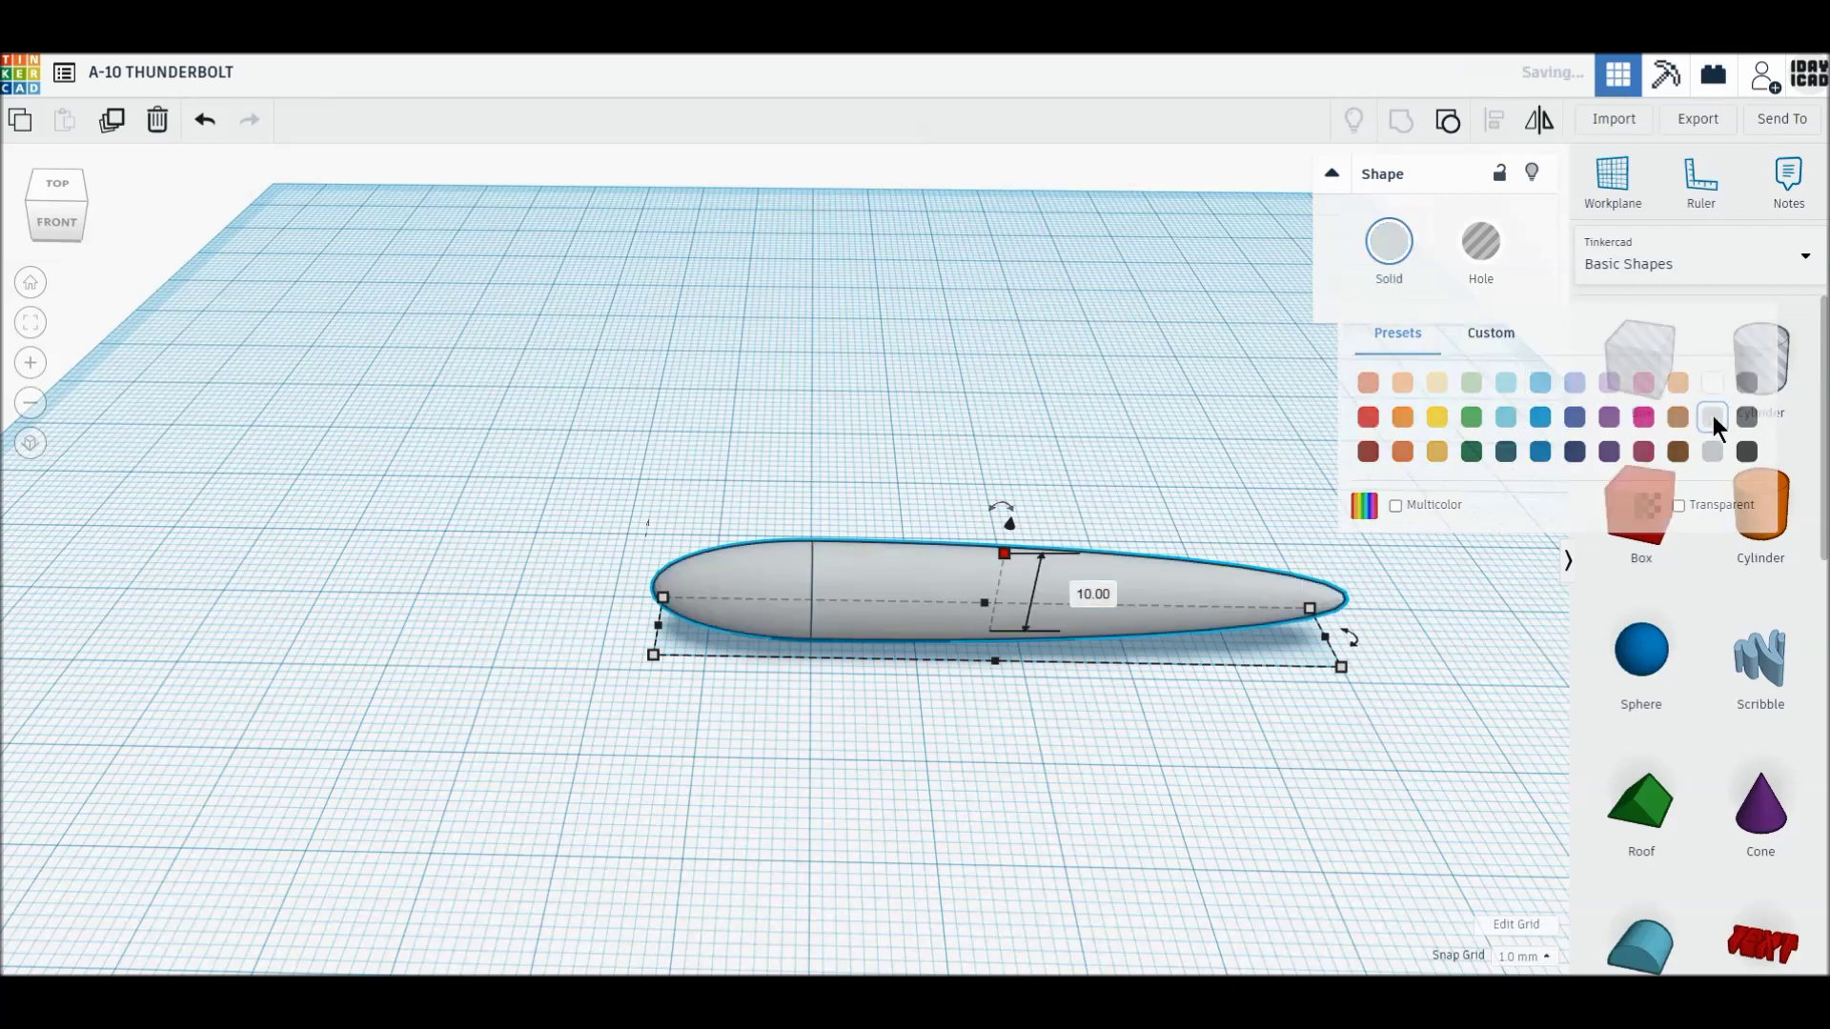
pyautogui.click(1277, 762)
# - Add a new sphere in front of the grey body and set its steps to 24
pyautogui.moveTo(952, 751); pyautogui.dragTo(847, 713, button='right')
pyautogui.moveTo(1641, 653); pyautogui.dragTo(1054, 771)
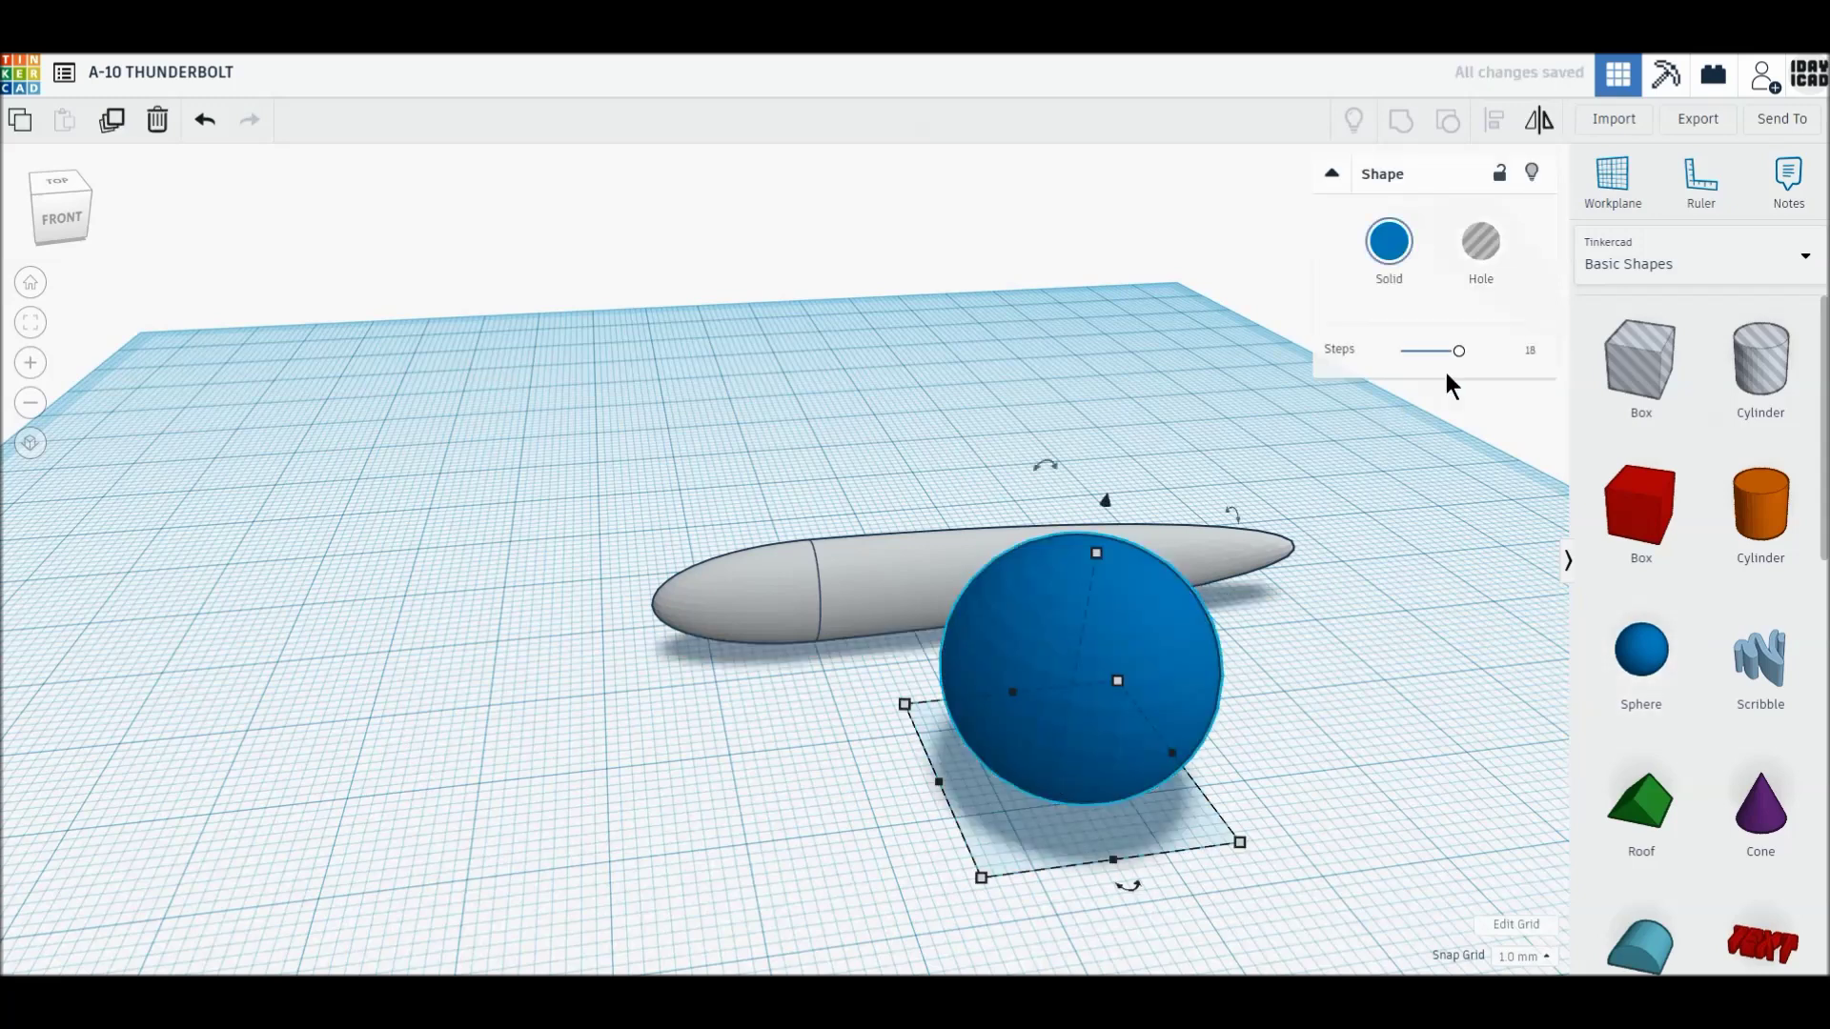
pyautogui.moveTo(1461, 353); pyautogui.dragTo(1536, 348)
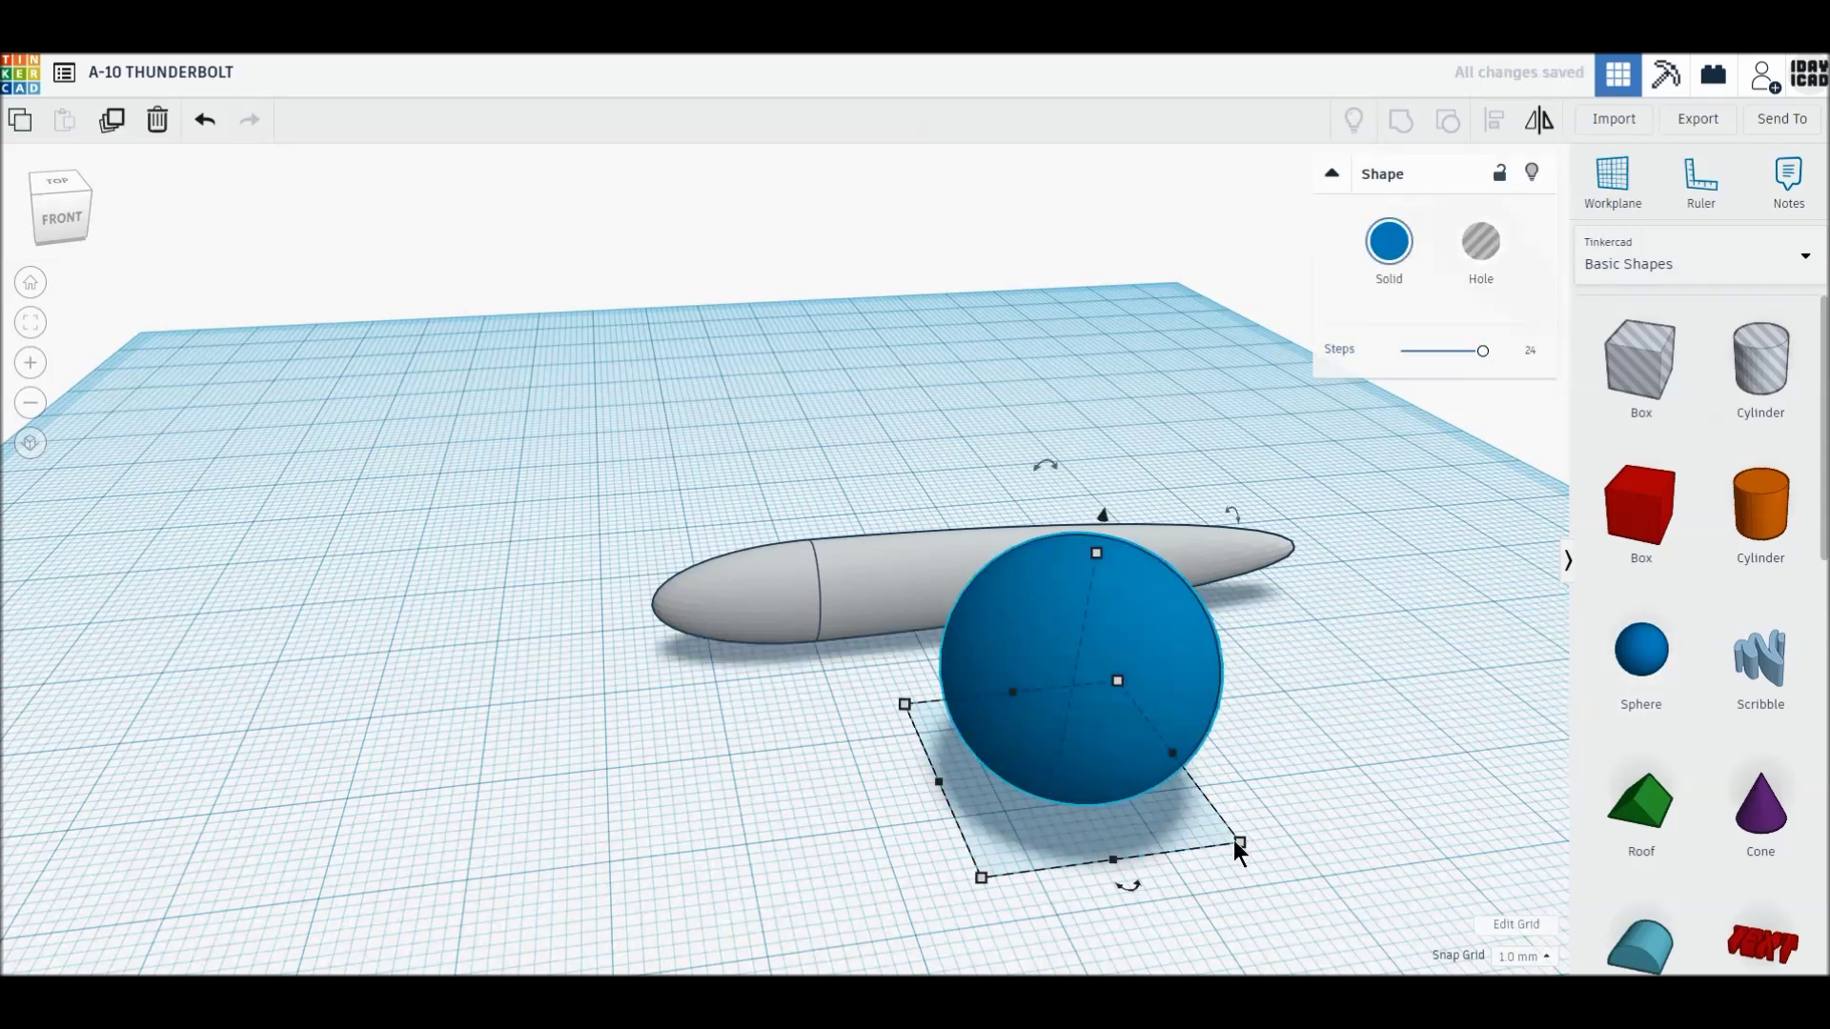
# - Resize the new sphere to 15 mm long, 6 mm wide and 10 mm high
pyautogui.write('6')
pyautogui.press('Return')
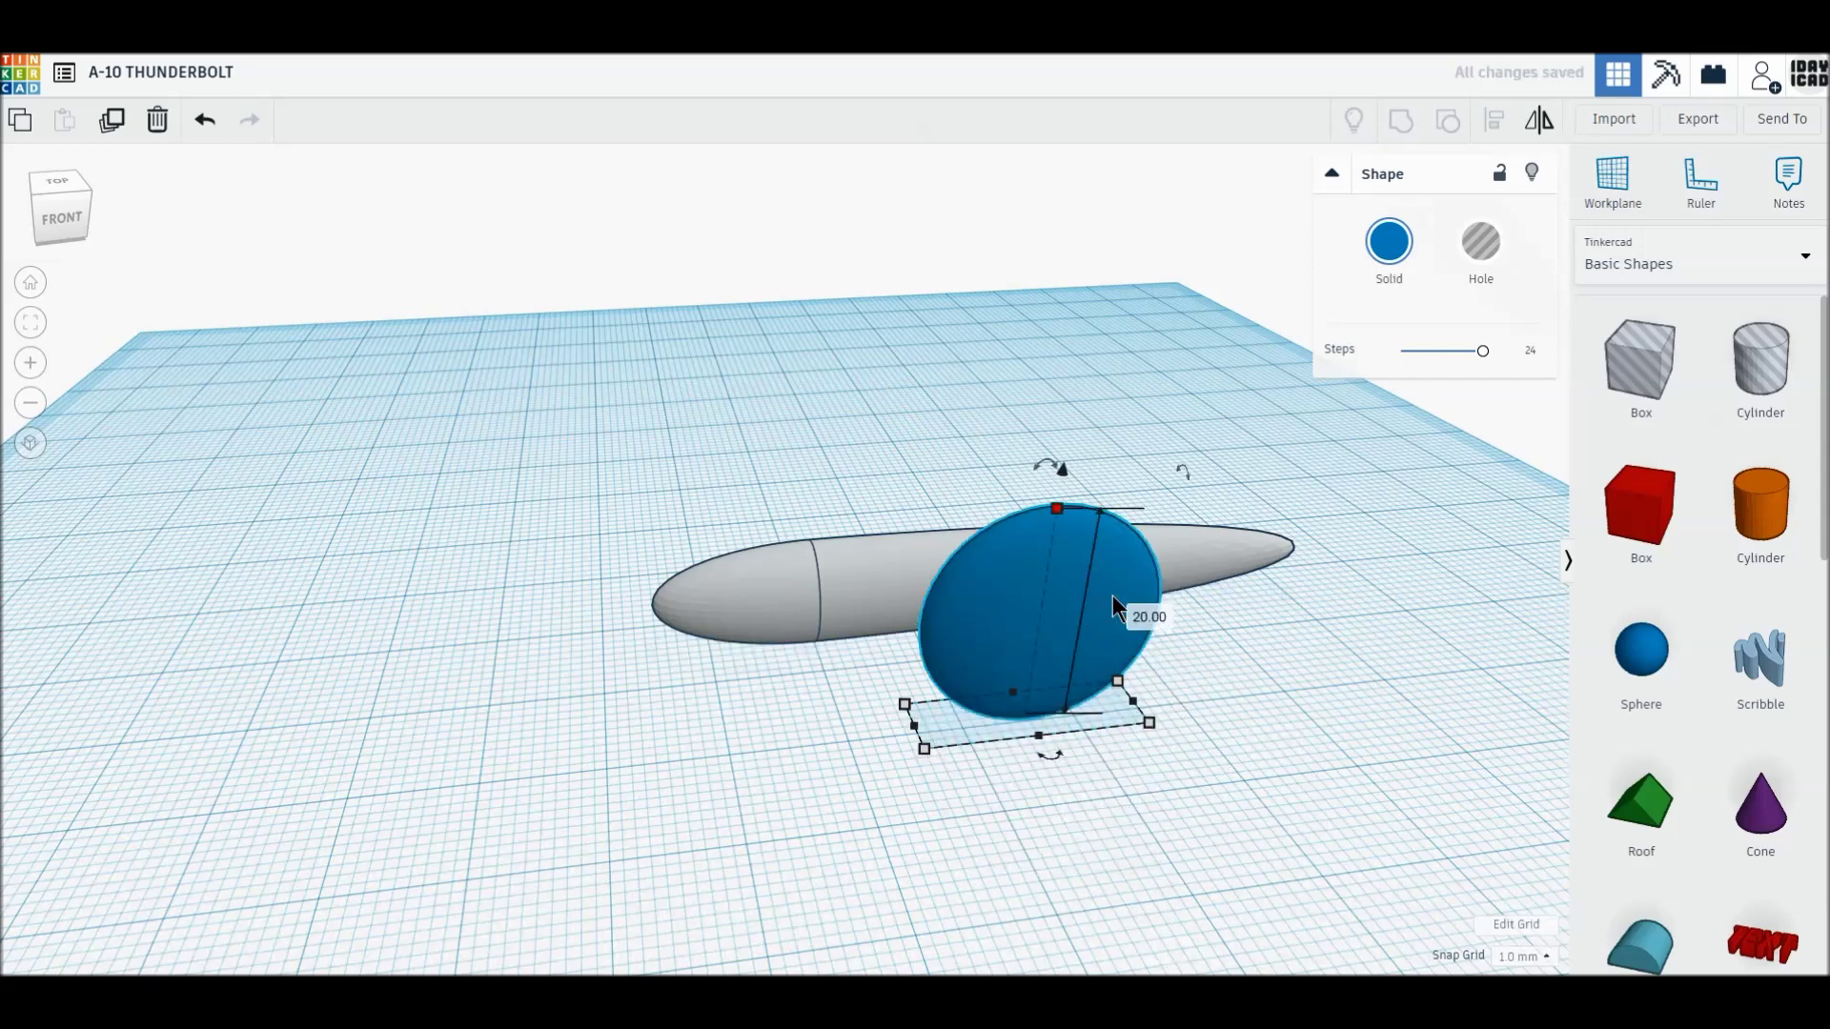
pyautogui.click(1148, 615)
pyautogui.write('10')
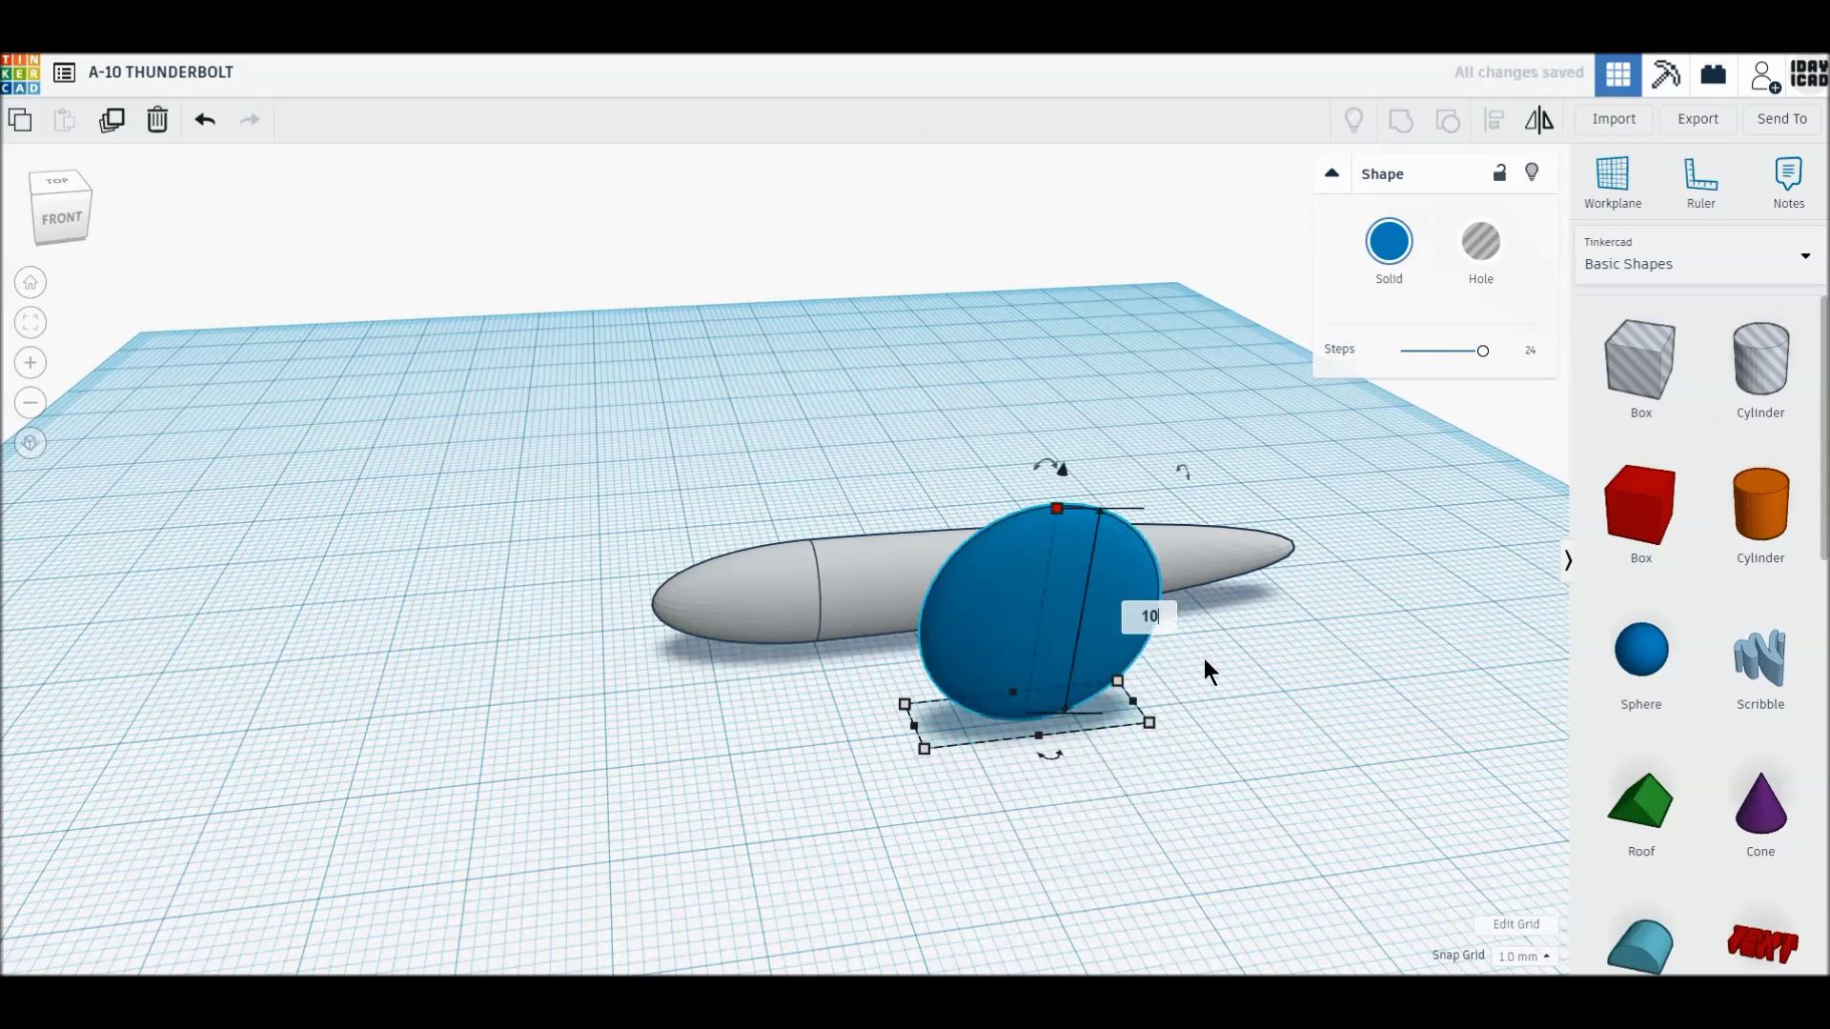
pyautogui.press('Return')
pyautogui.moveTo(1150, 723)
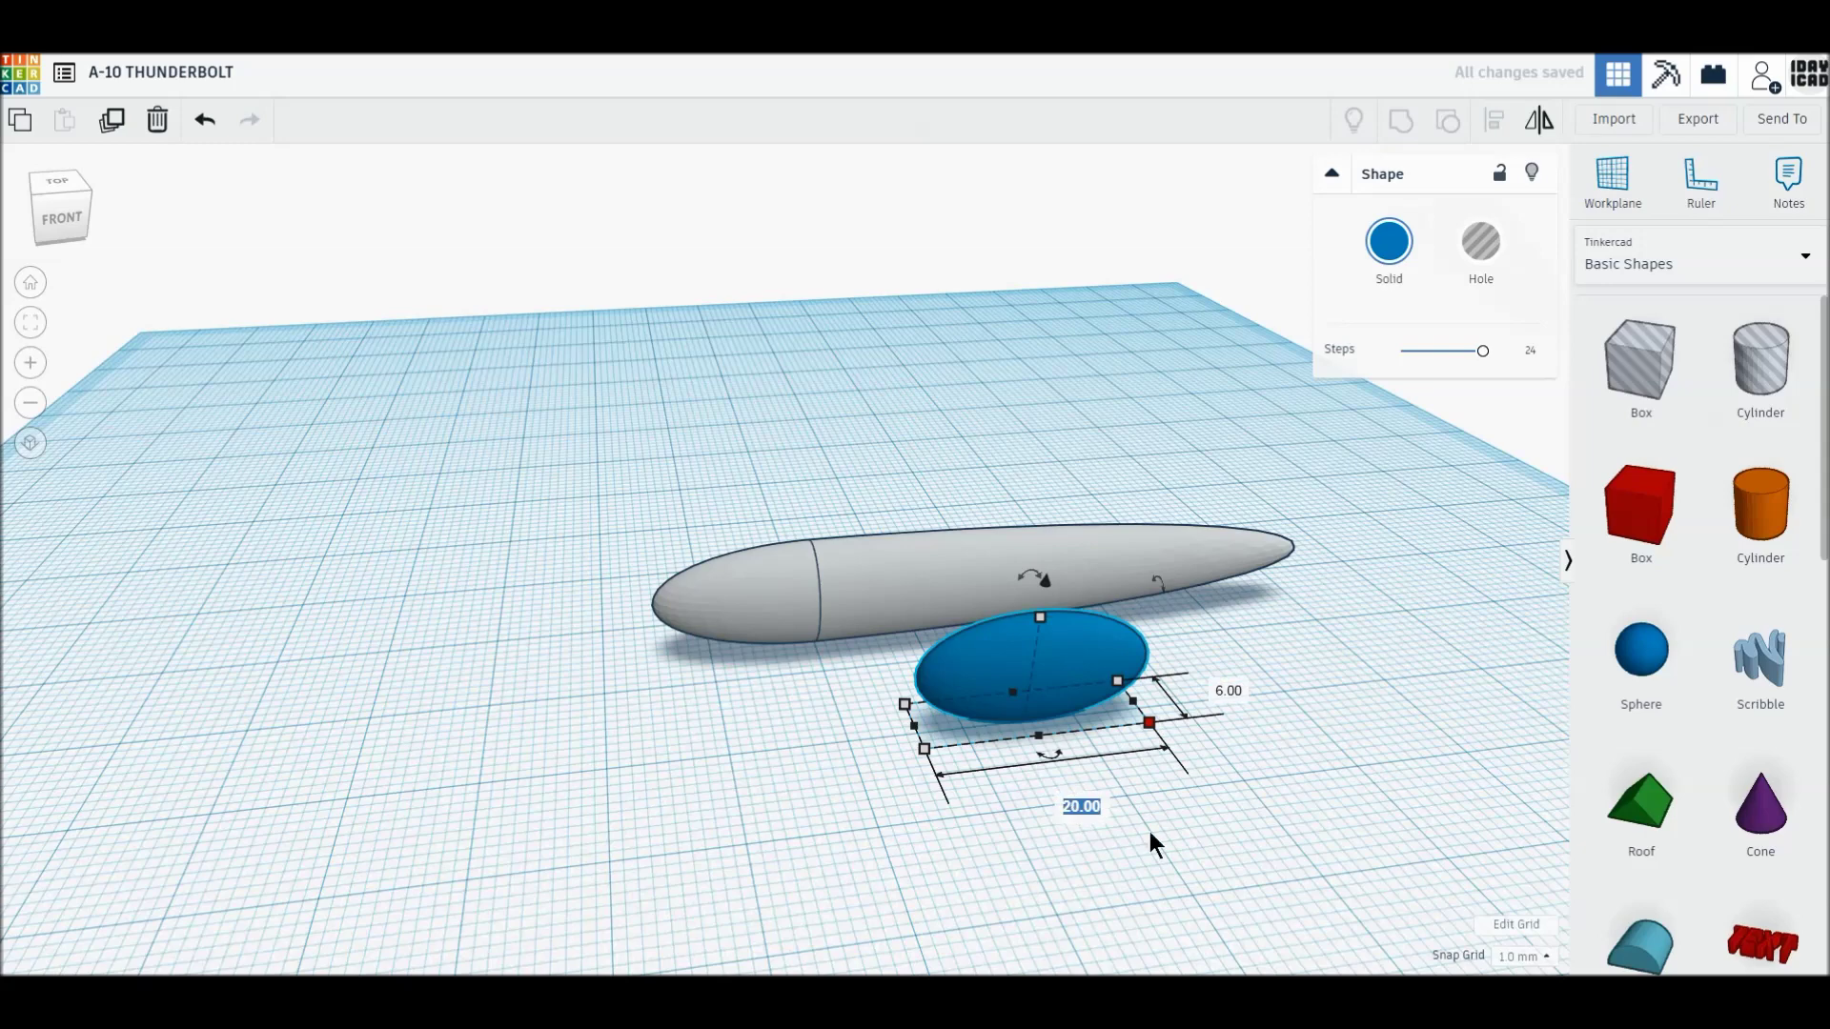
pyautogui.write('15')
pyautogui.press('Return')
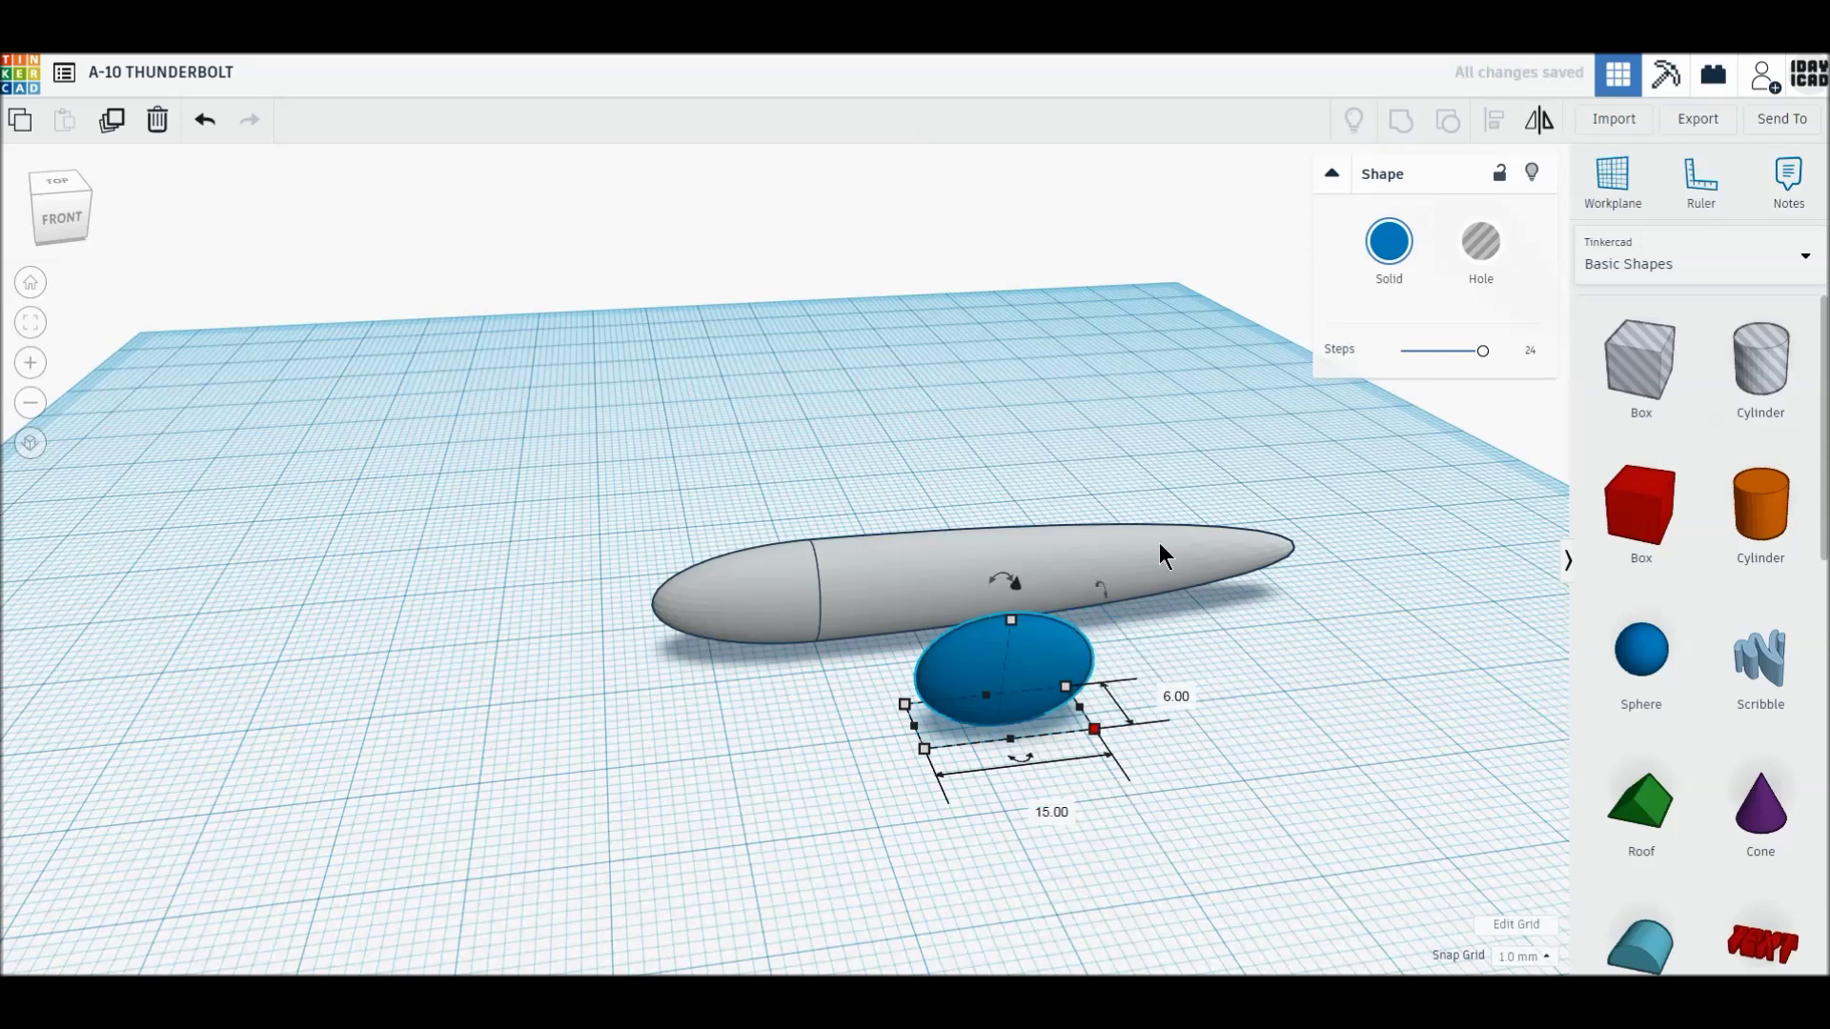
# - Colour the sphere dark grey, centre it across the fuselage's width and align it with the nose end
pyautogui.click(1399, 257)
pyautogui.click(1729, 424)
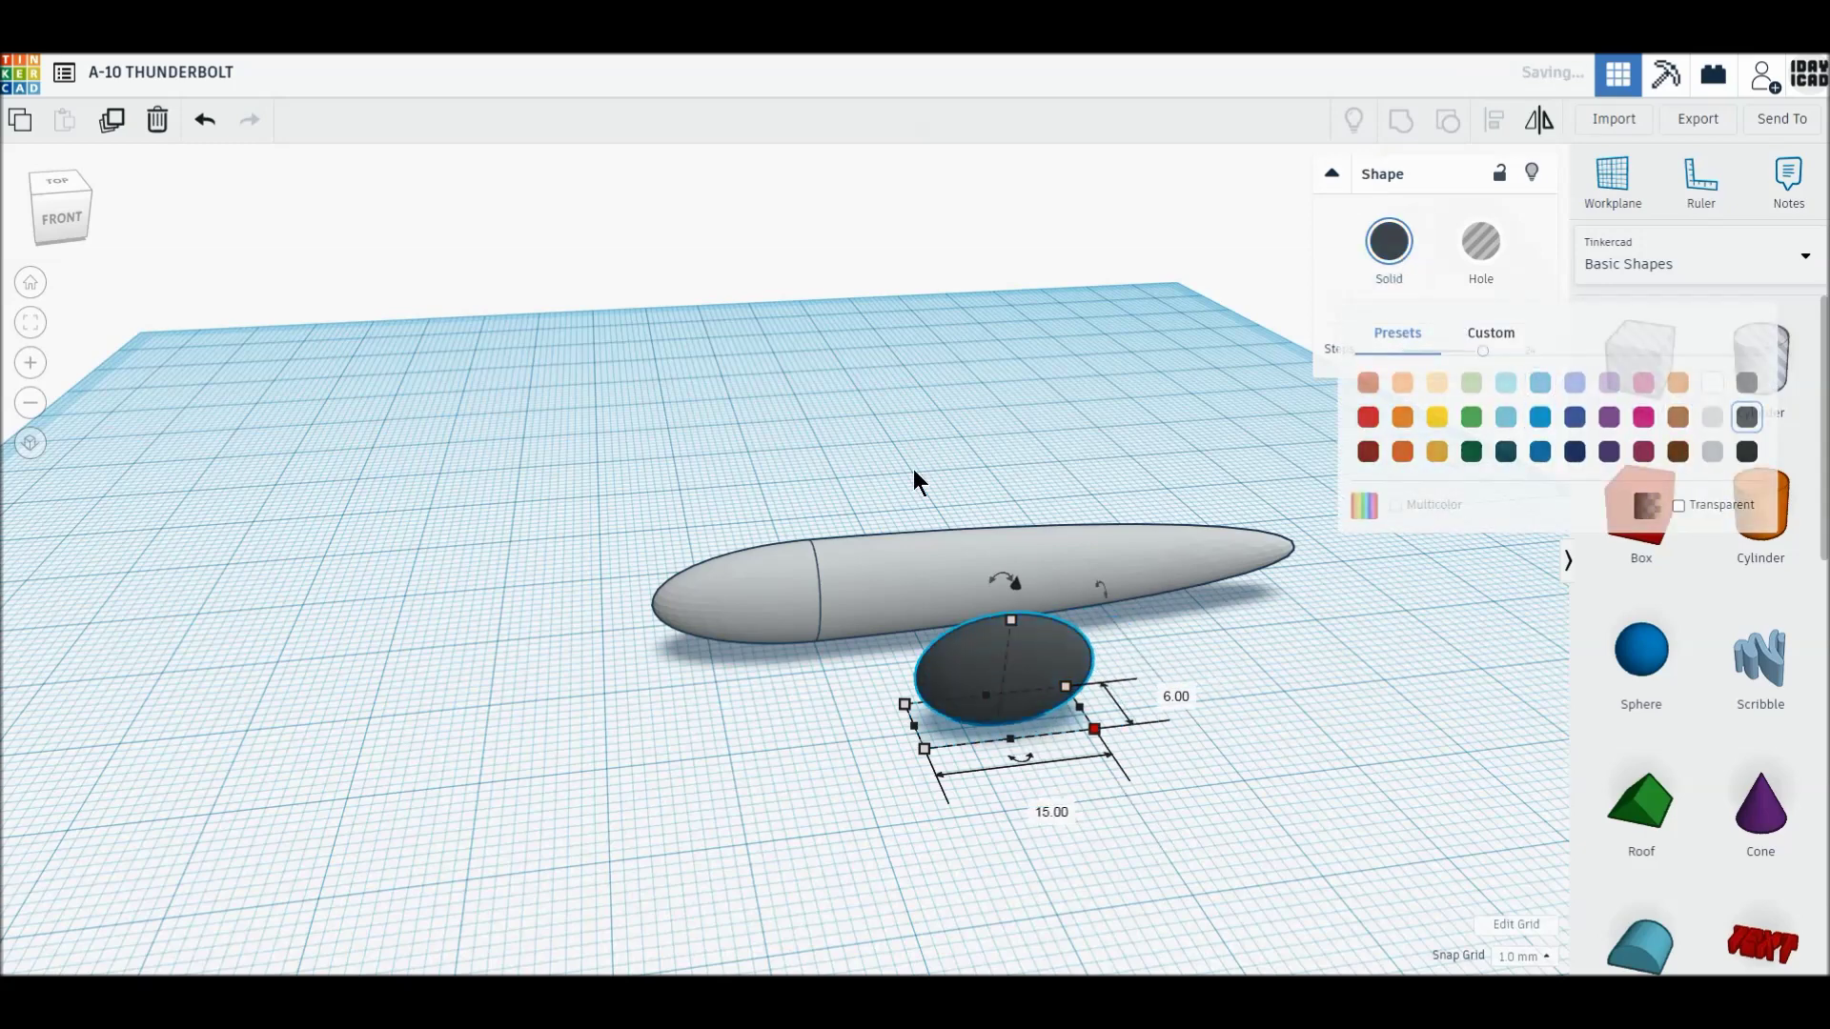
pyautogui.moveTo(658, 481); pyautogui.dragTo(1138, 740)
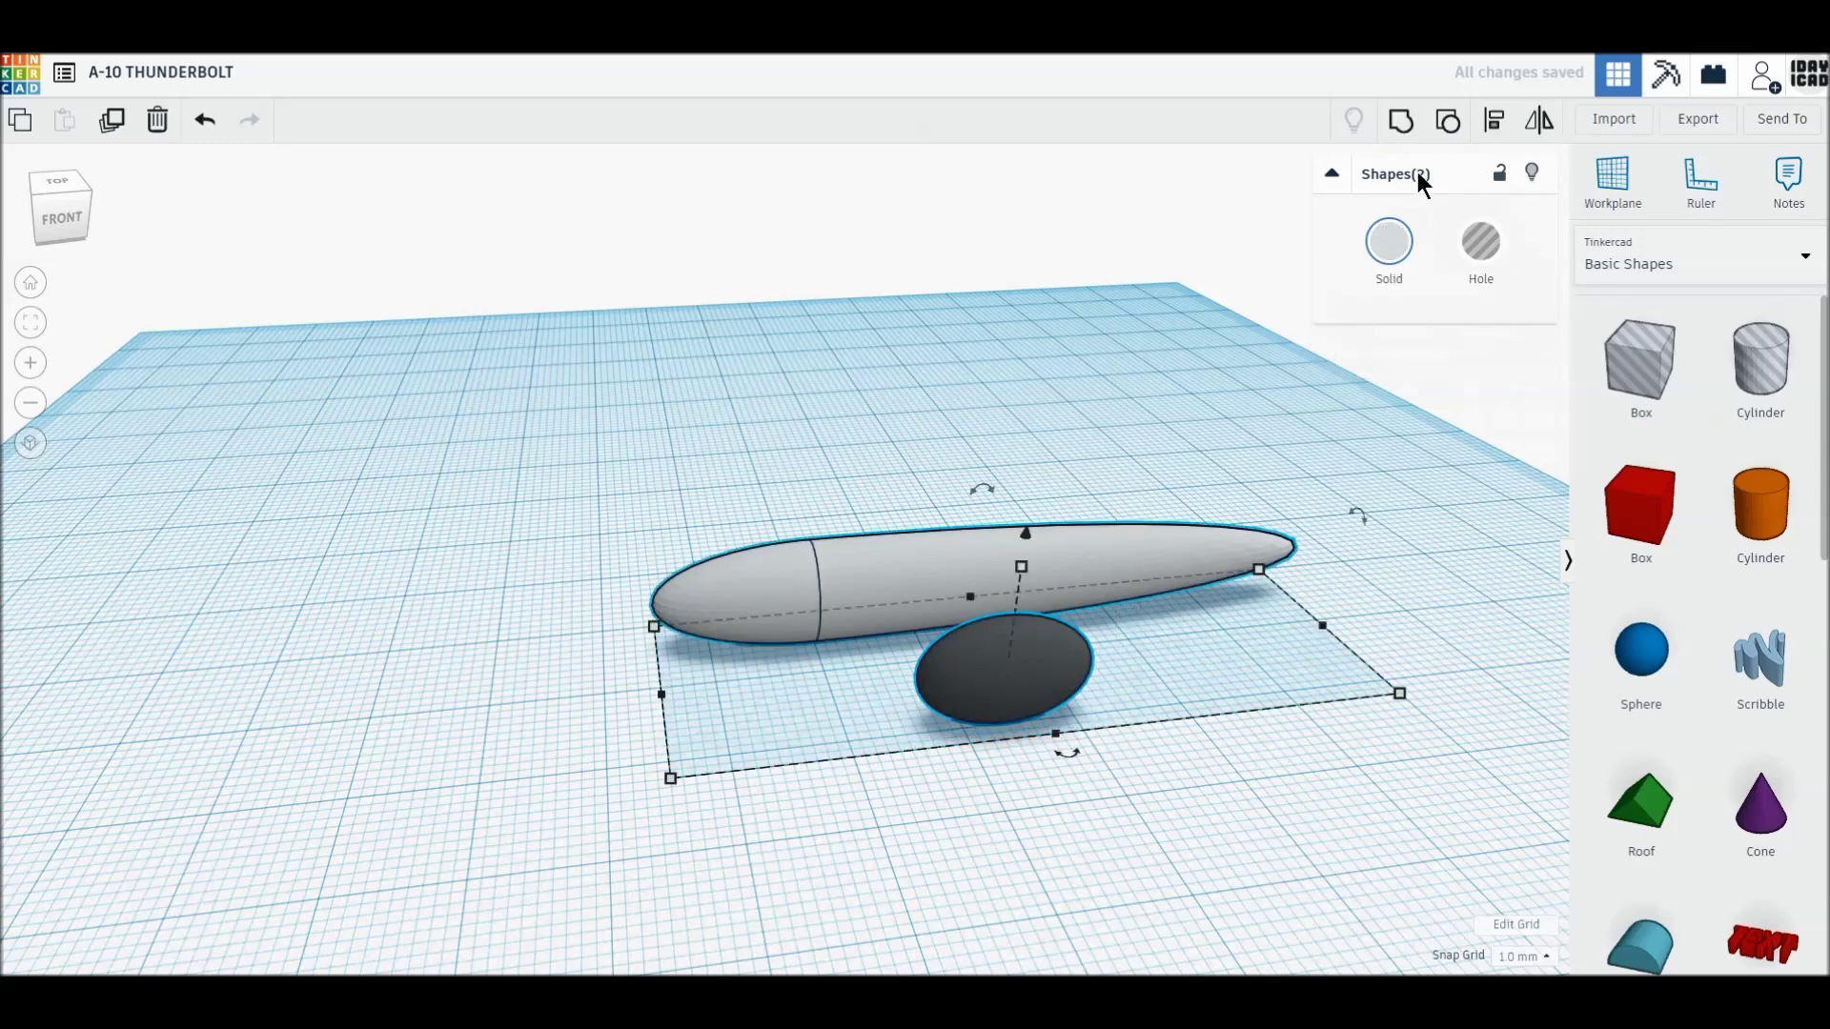
pyautogui.click(1495, 122)
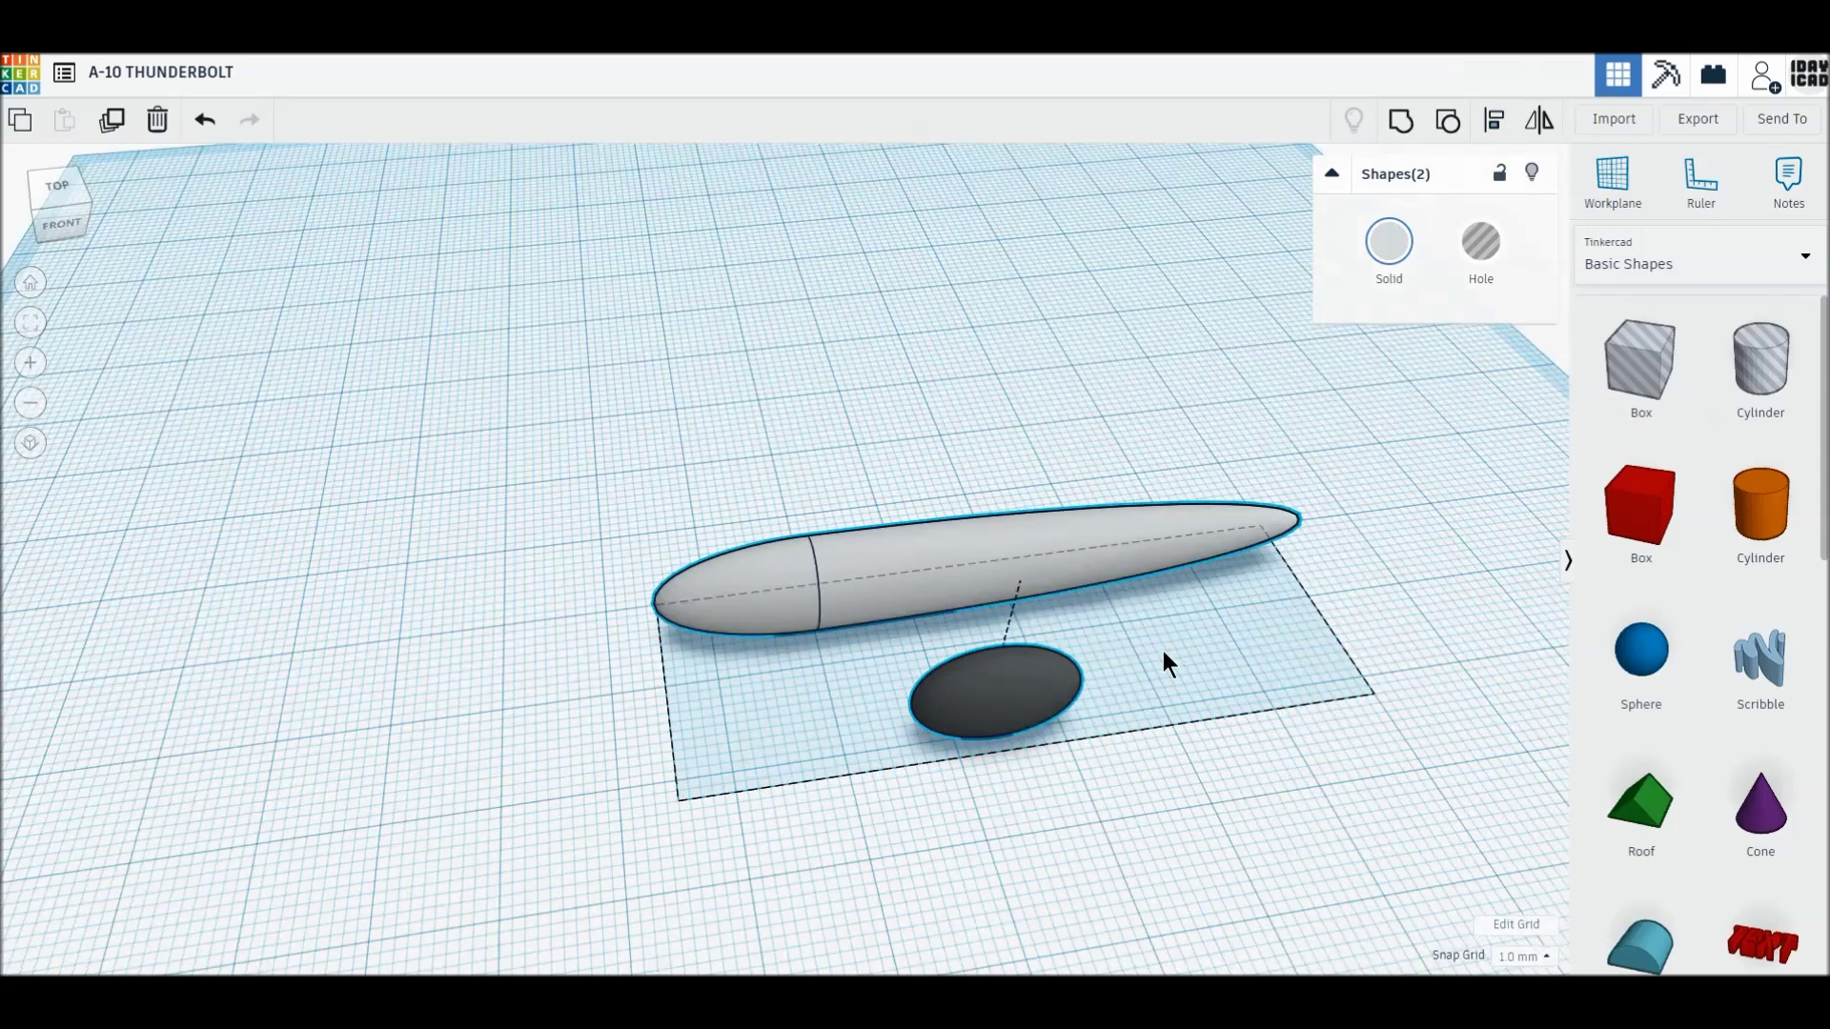
pyautogui.press('l')
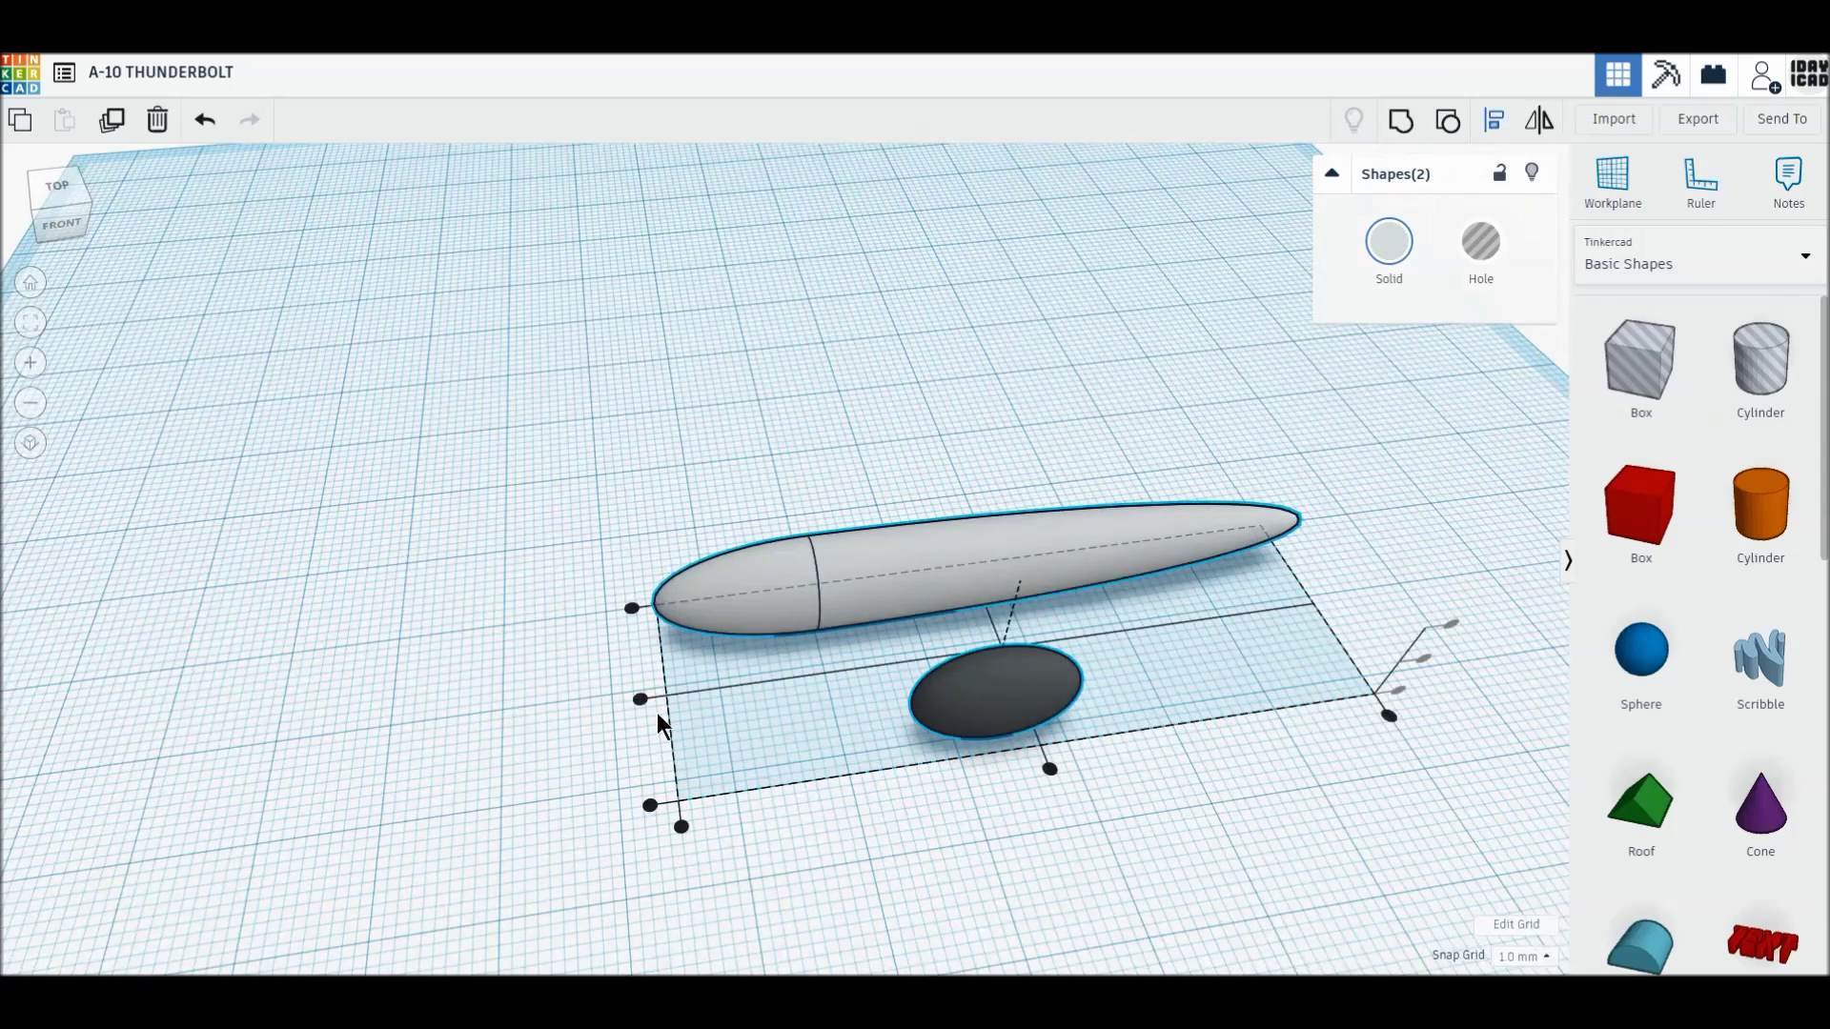
pyautogui.click(642, 702)
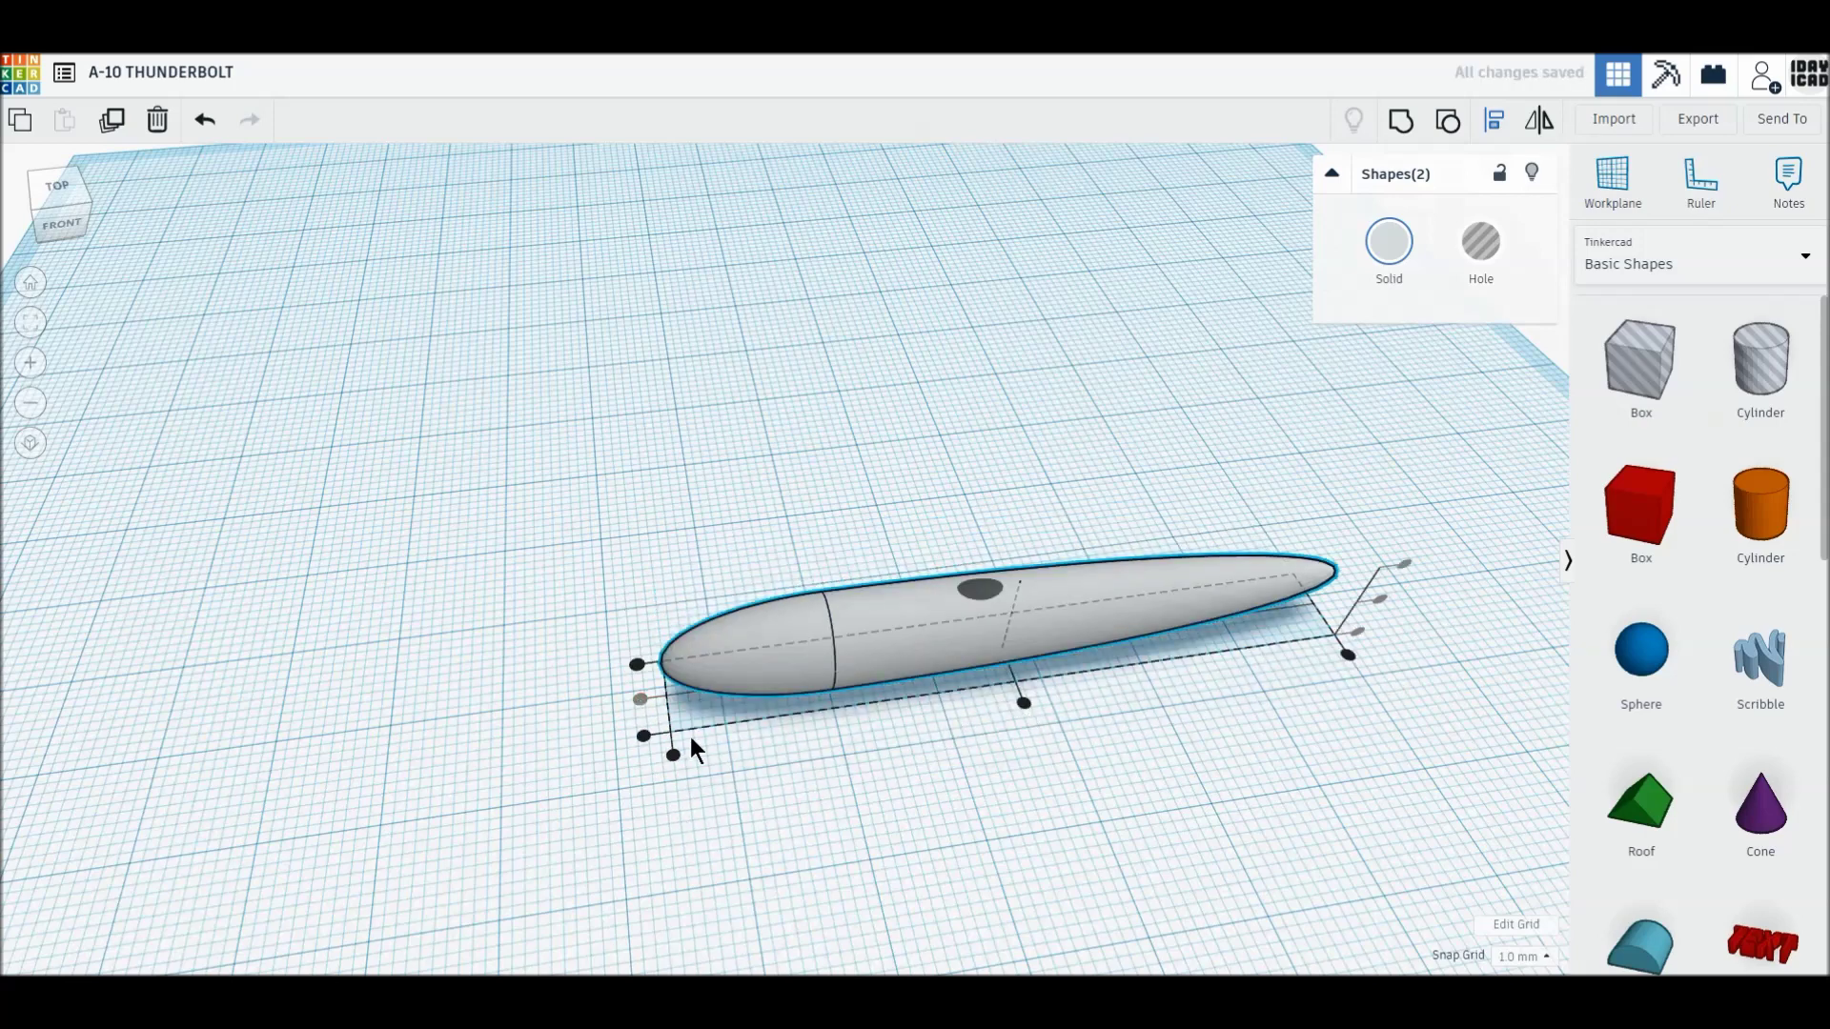
pyautogui.click(672, 754)
pyautogui.click(1286, 783)
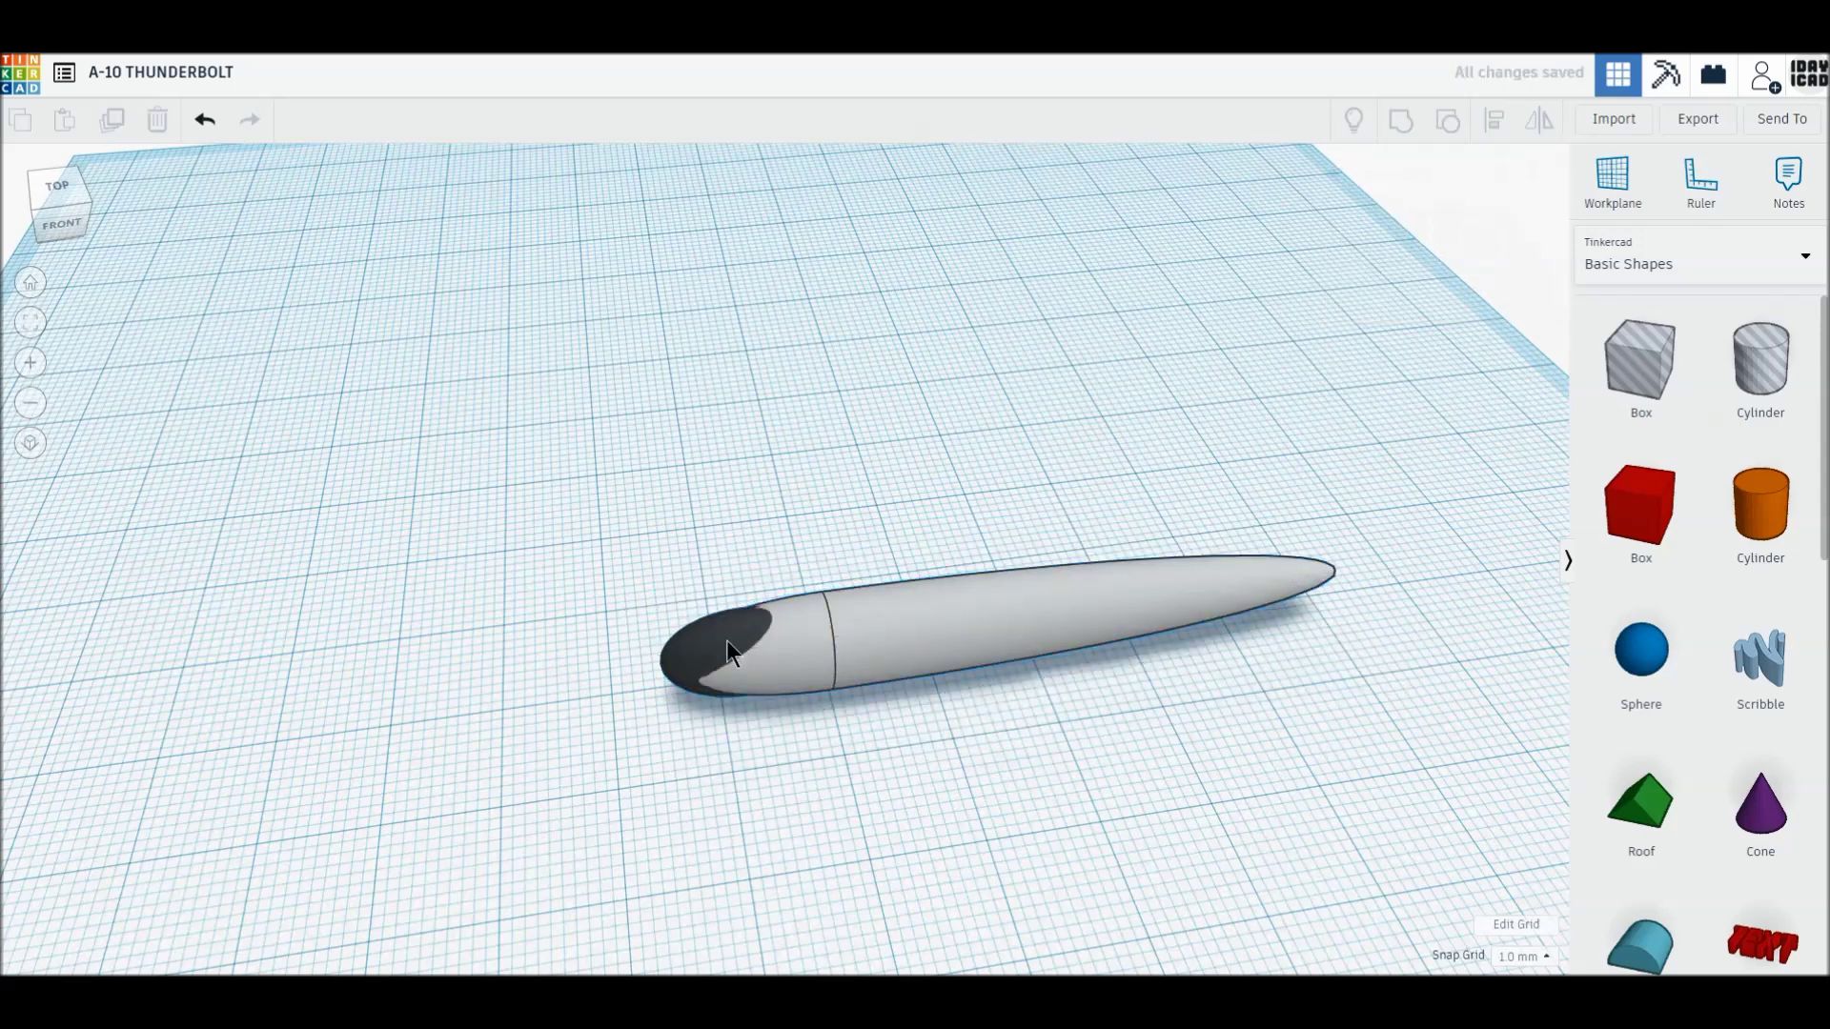
# - Move the dark sphere back from the nose and raise it about 2 mm to form the cockpit canopy
pyautogui.click(725, 639)
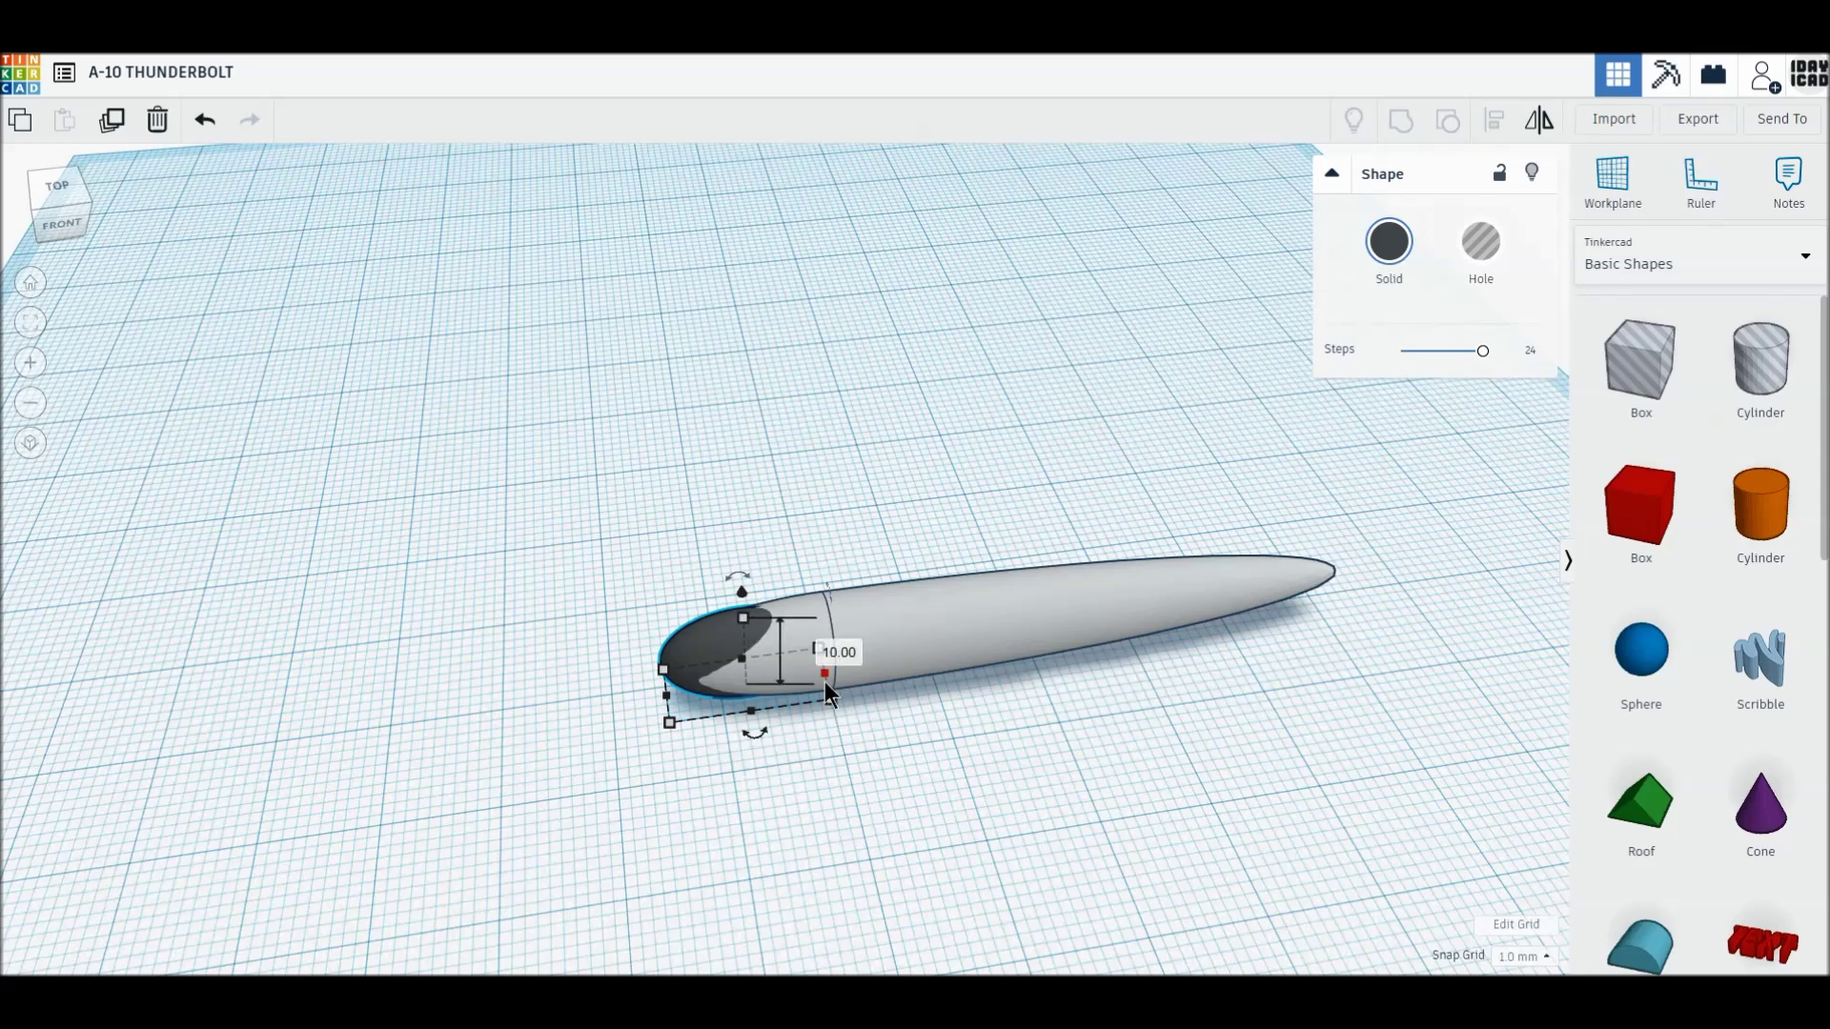
pyautogui.click(824, 753)
pyautogui.moveTo(824, 753); pyautogui.dragTo(768, 654, button='right')
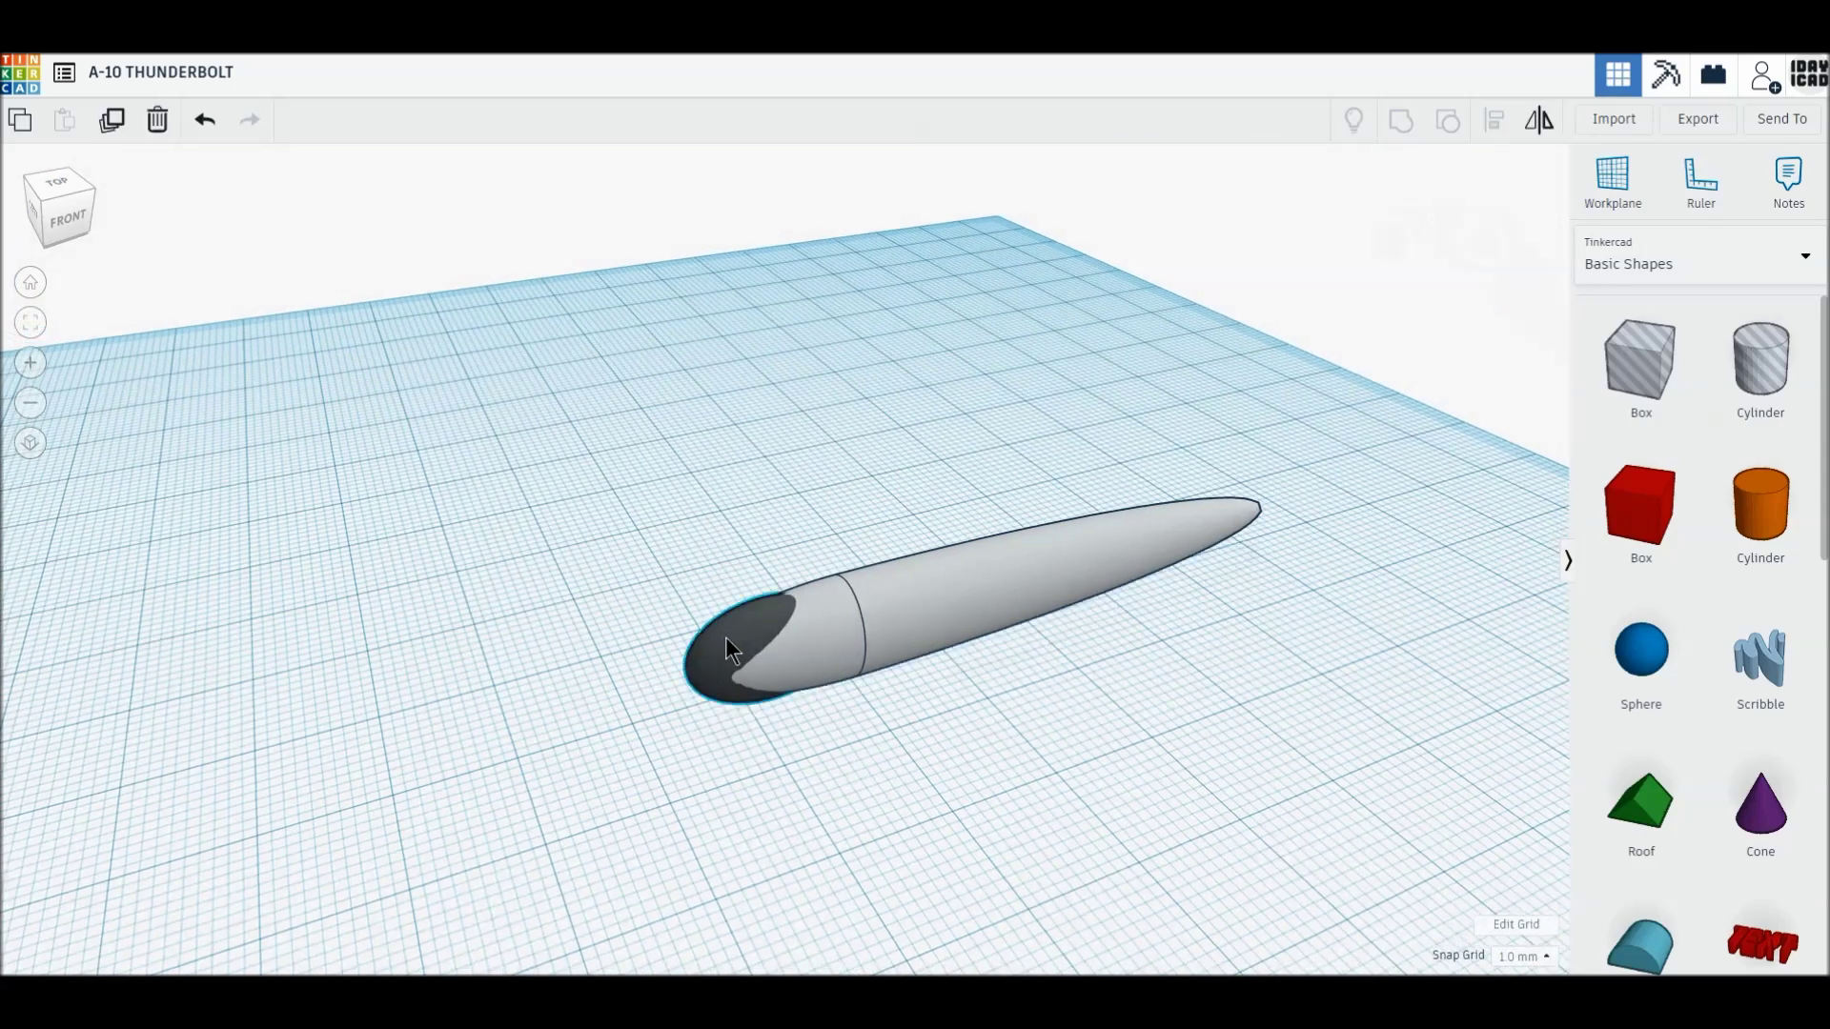
pyautogui.click(735, 648)
pyautogui.moveTo(736, 647); pyautogui.dragTo(760, 640)
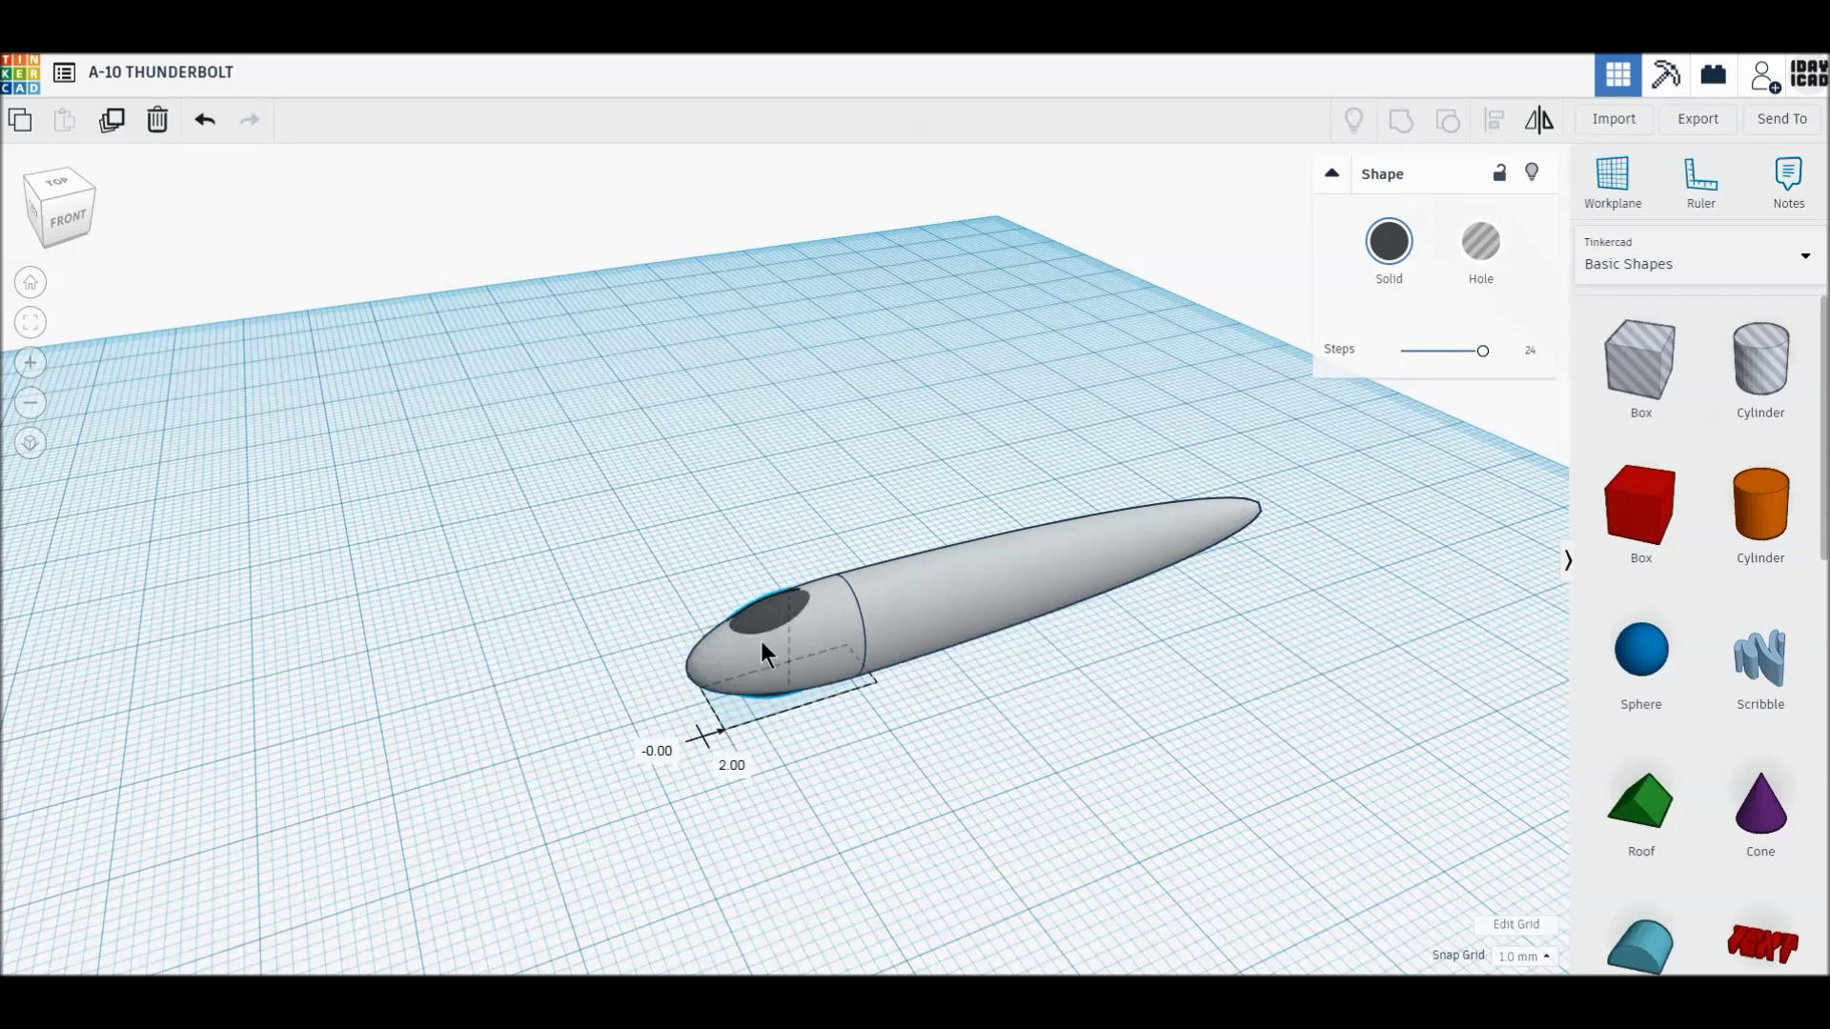
pyautogui.moveTo(760, 641); pyautogui.dragTo(770, 636)
pyautogui.moveTo(804, 555); pyautogui.dragTo(831, 602)
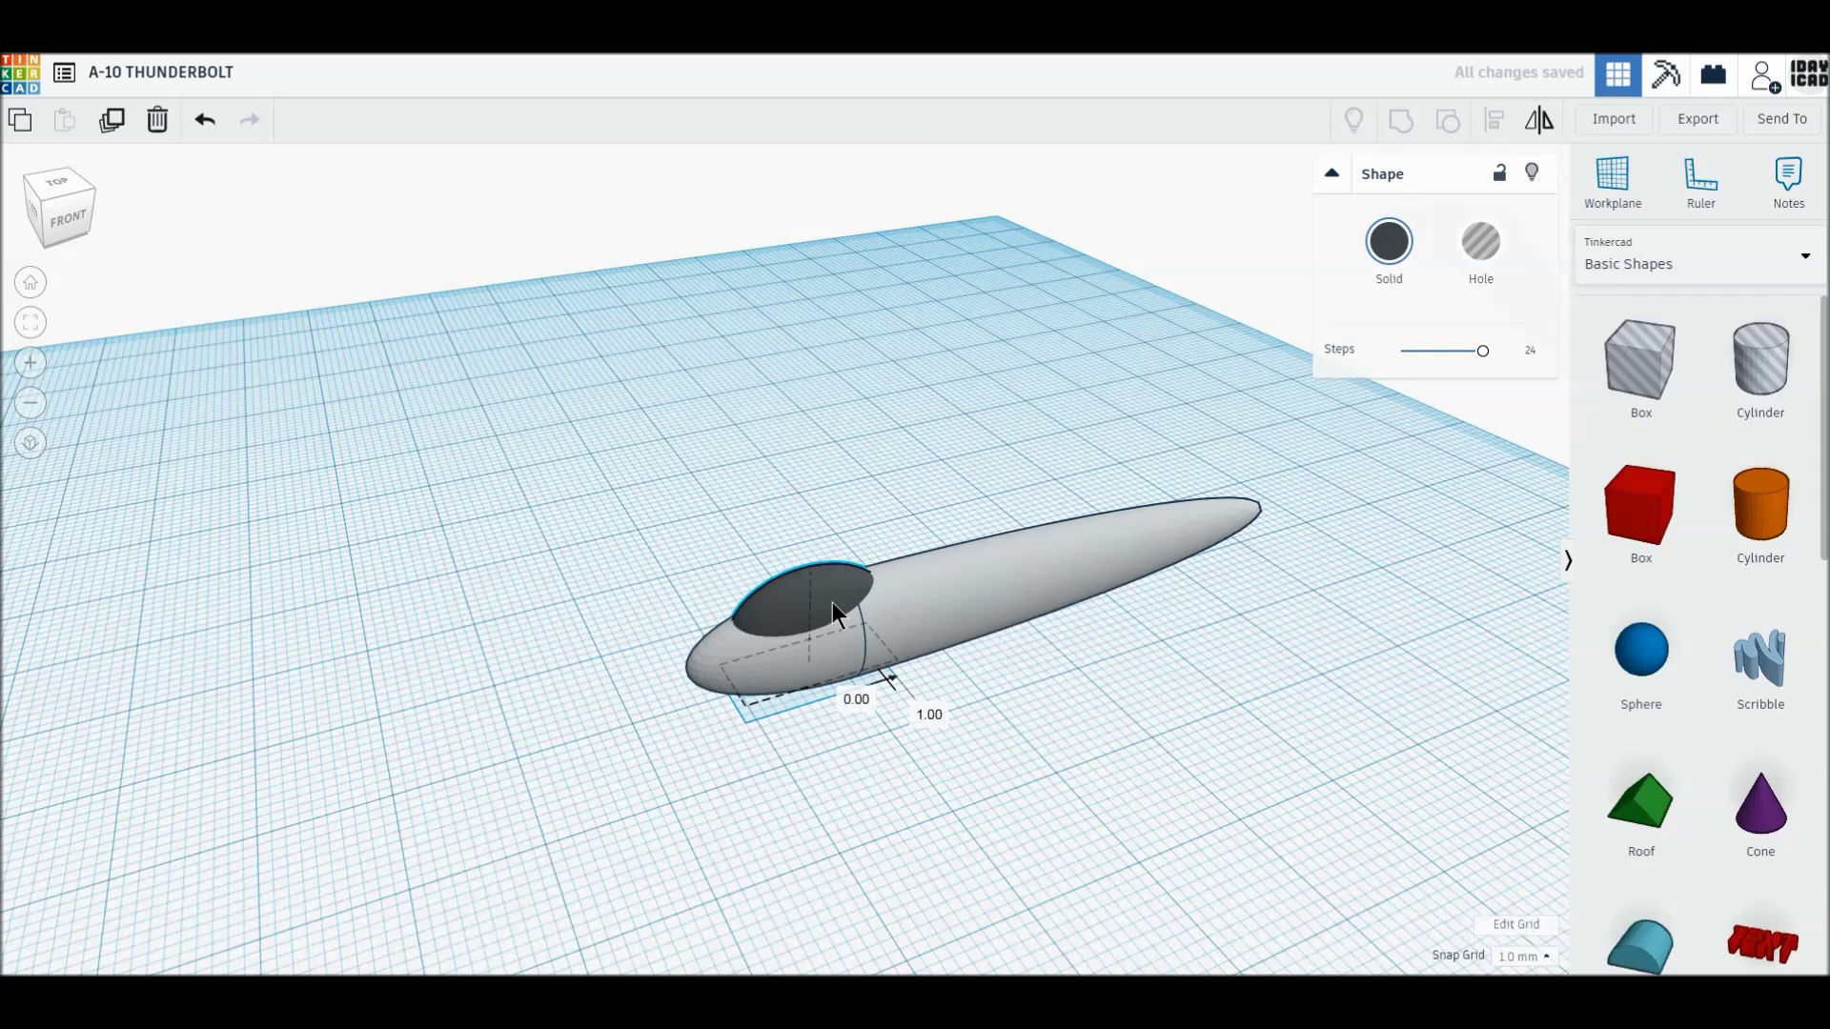
pyautogui.moveTo(832, 602); pyautogui.dragTo(832, 602)
# - Select the fuselage and canopy together and shift both 4 mm sideways across the workplane
pyautogui.click(929, 821)
pyautogui.moveTo(930, 822); pyautogui.dragTo(1025, 820, button='right')
pyautogui.moveTo(805, 543); pyautogui.dragTo(896, 574)
pyautogui.moveTo(917, 583); pyautogui.dragTo(948, 604)
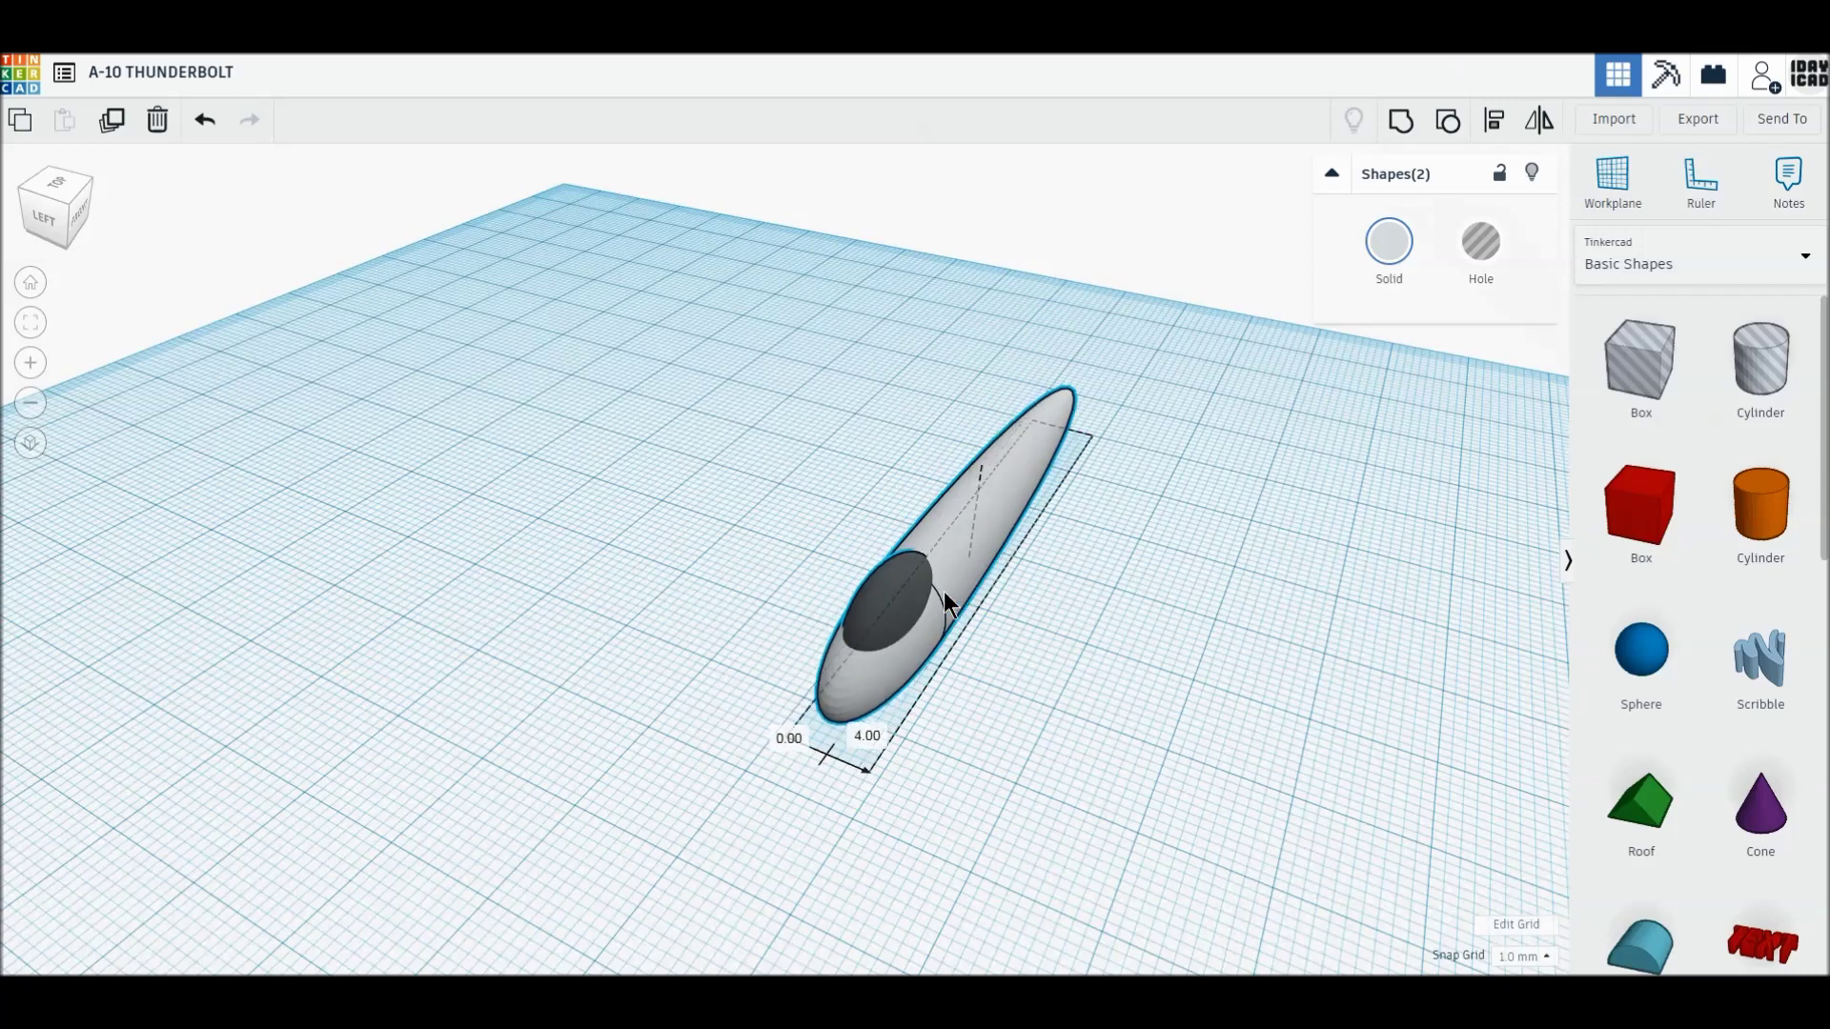
# - Narrow the canopy slightly, shorten it to 14 mm and centre it across the fuselage's width
pyautogui.click(1096, 643)
pyautogui.click(884, 608)
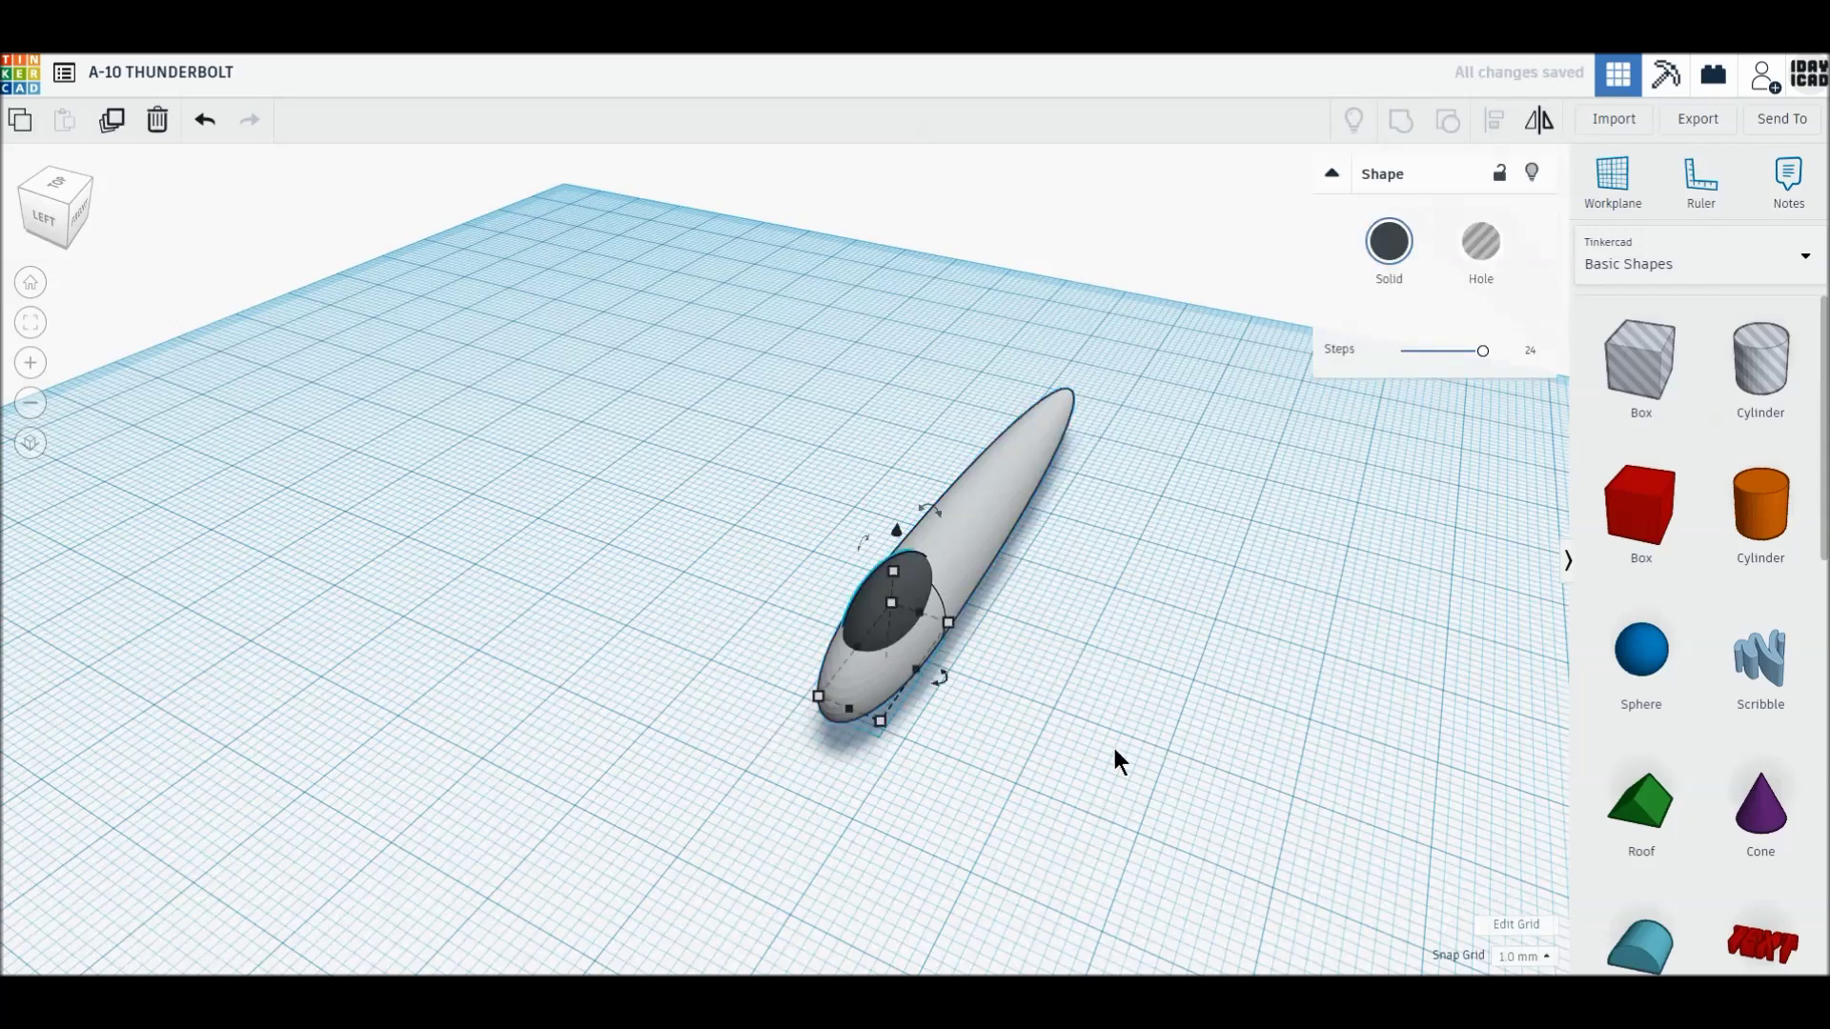
pyautogui.moveTo(1113, 745); pyautogui.dragTo(985, 730, button='right')
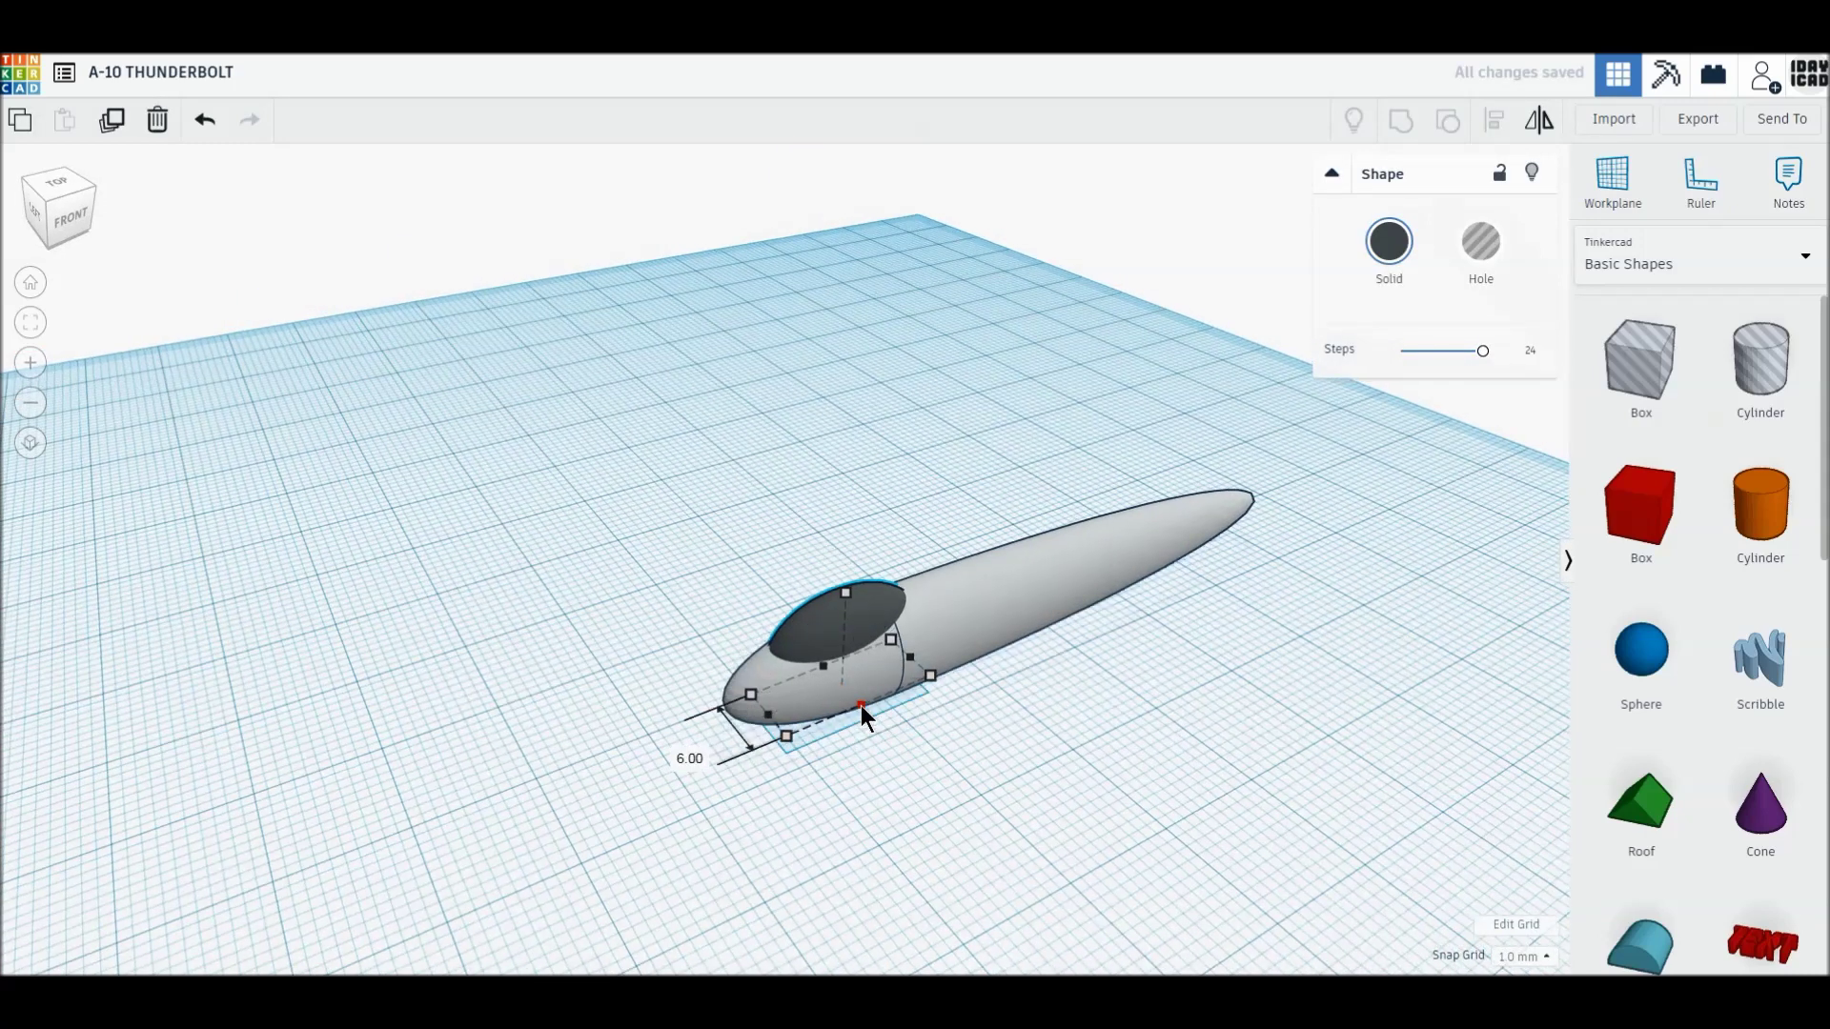
pyautogui.moveTo(861, 705); pyautogui.dragTo(903, 657)
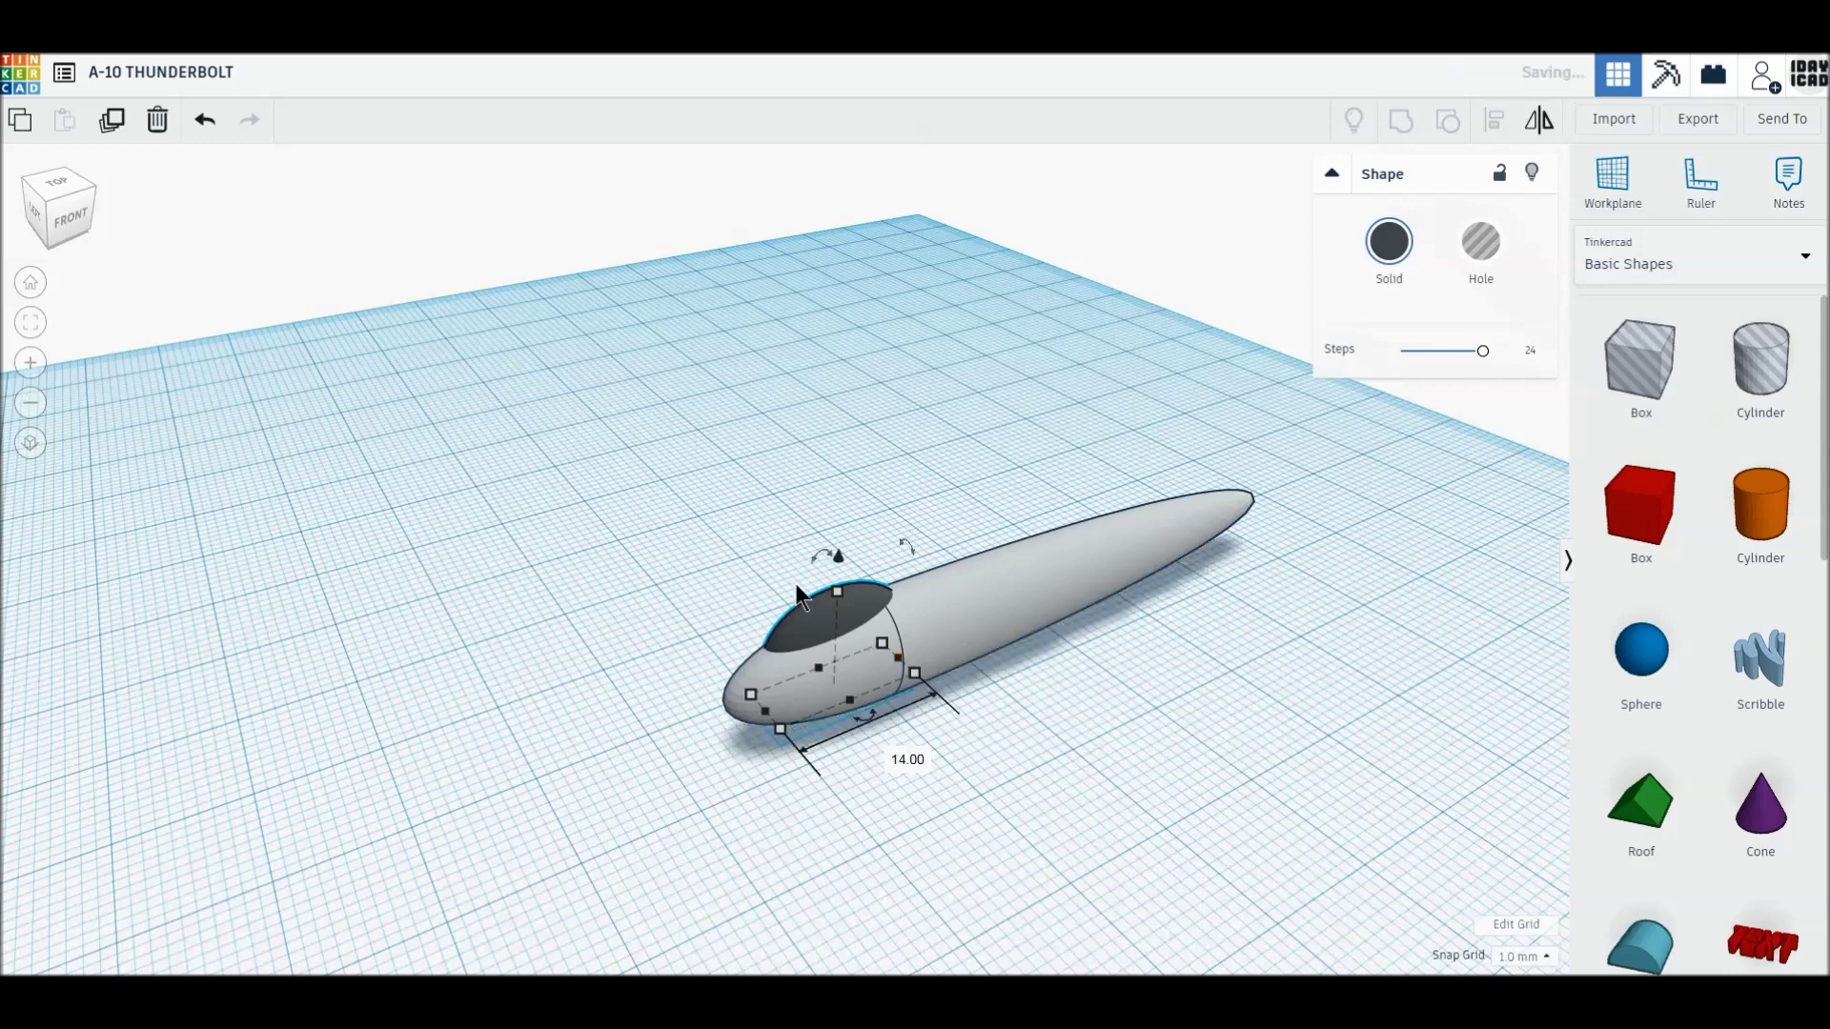
pyautogui.hotkey('ctrl', 'a')
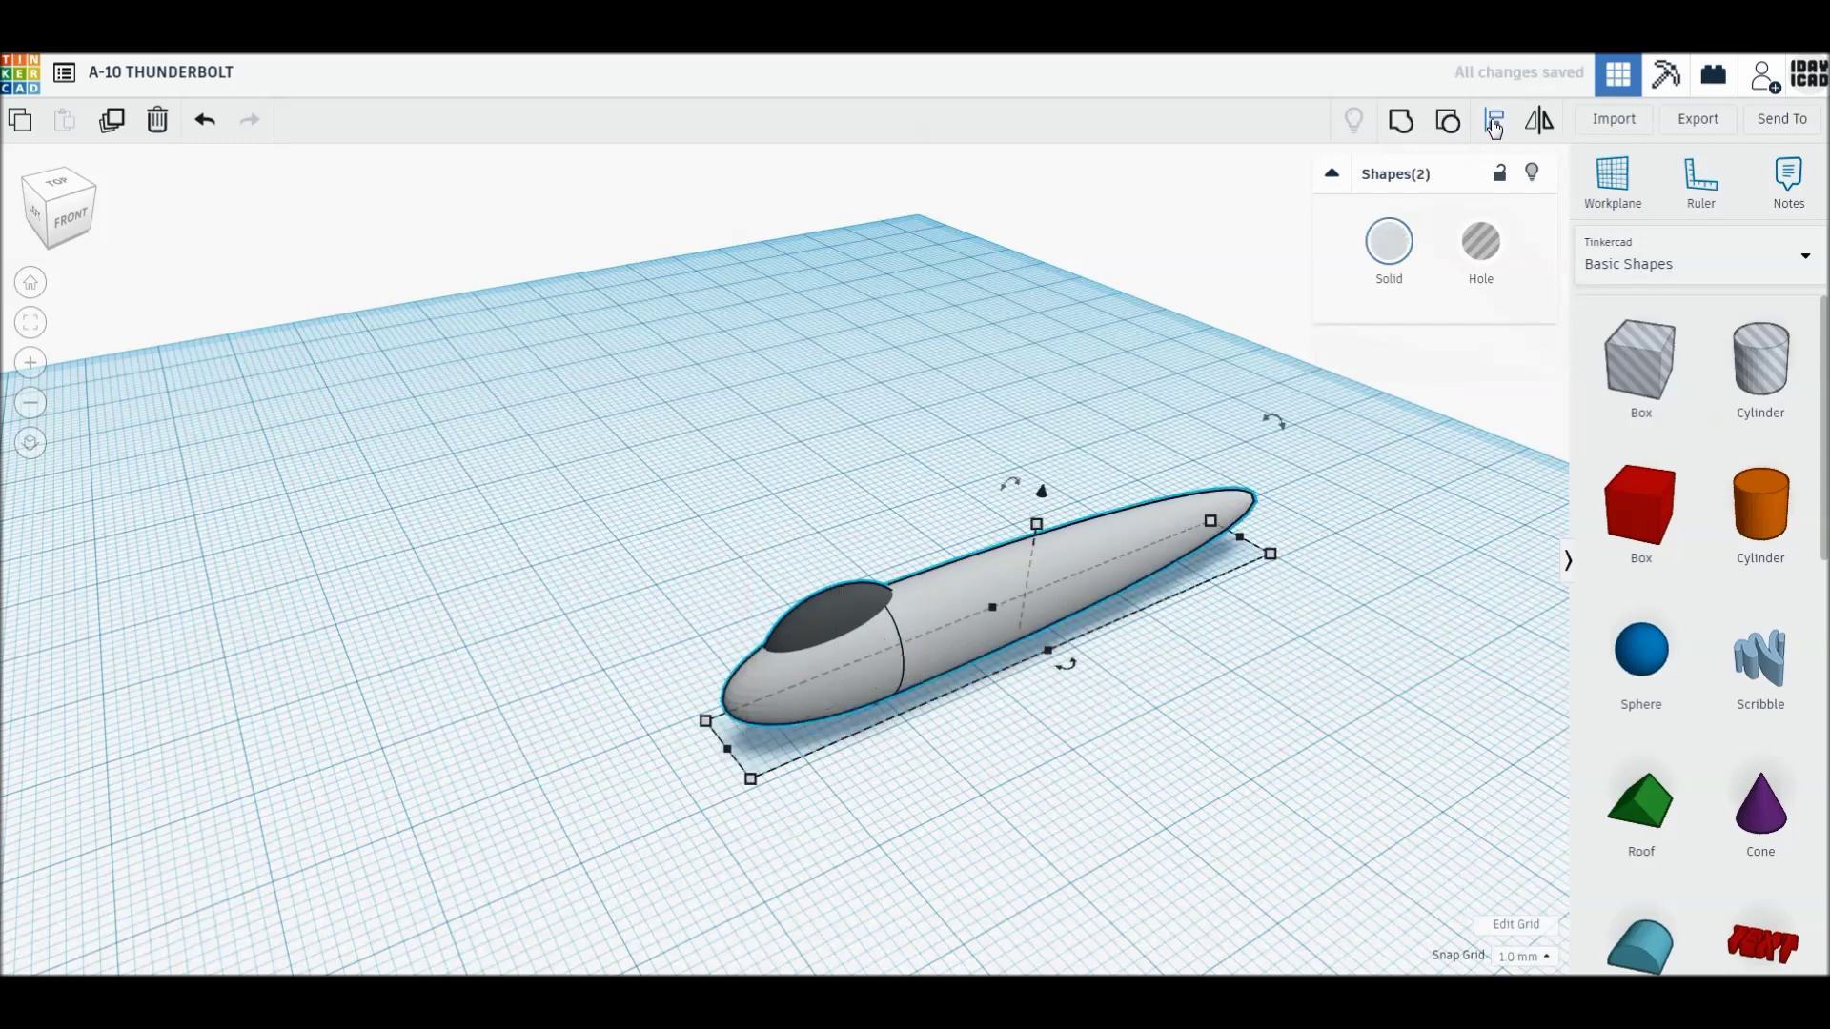
pyautogui.click(1494, 124)
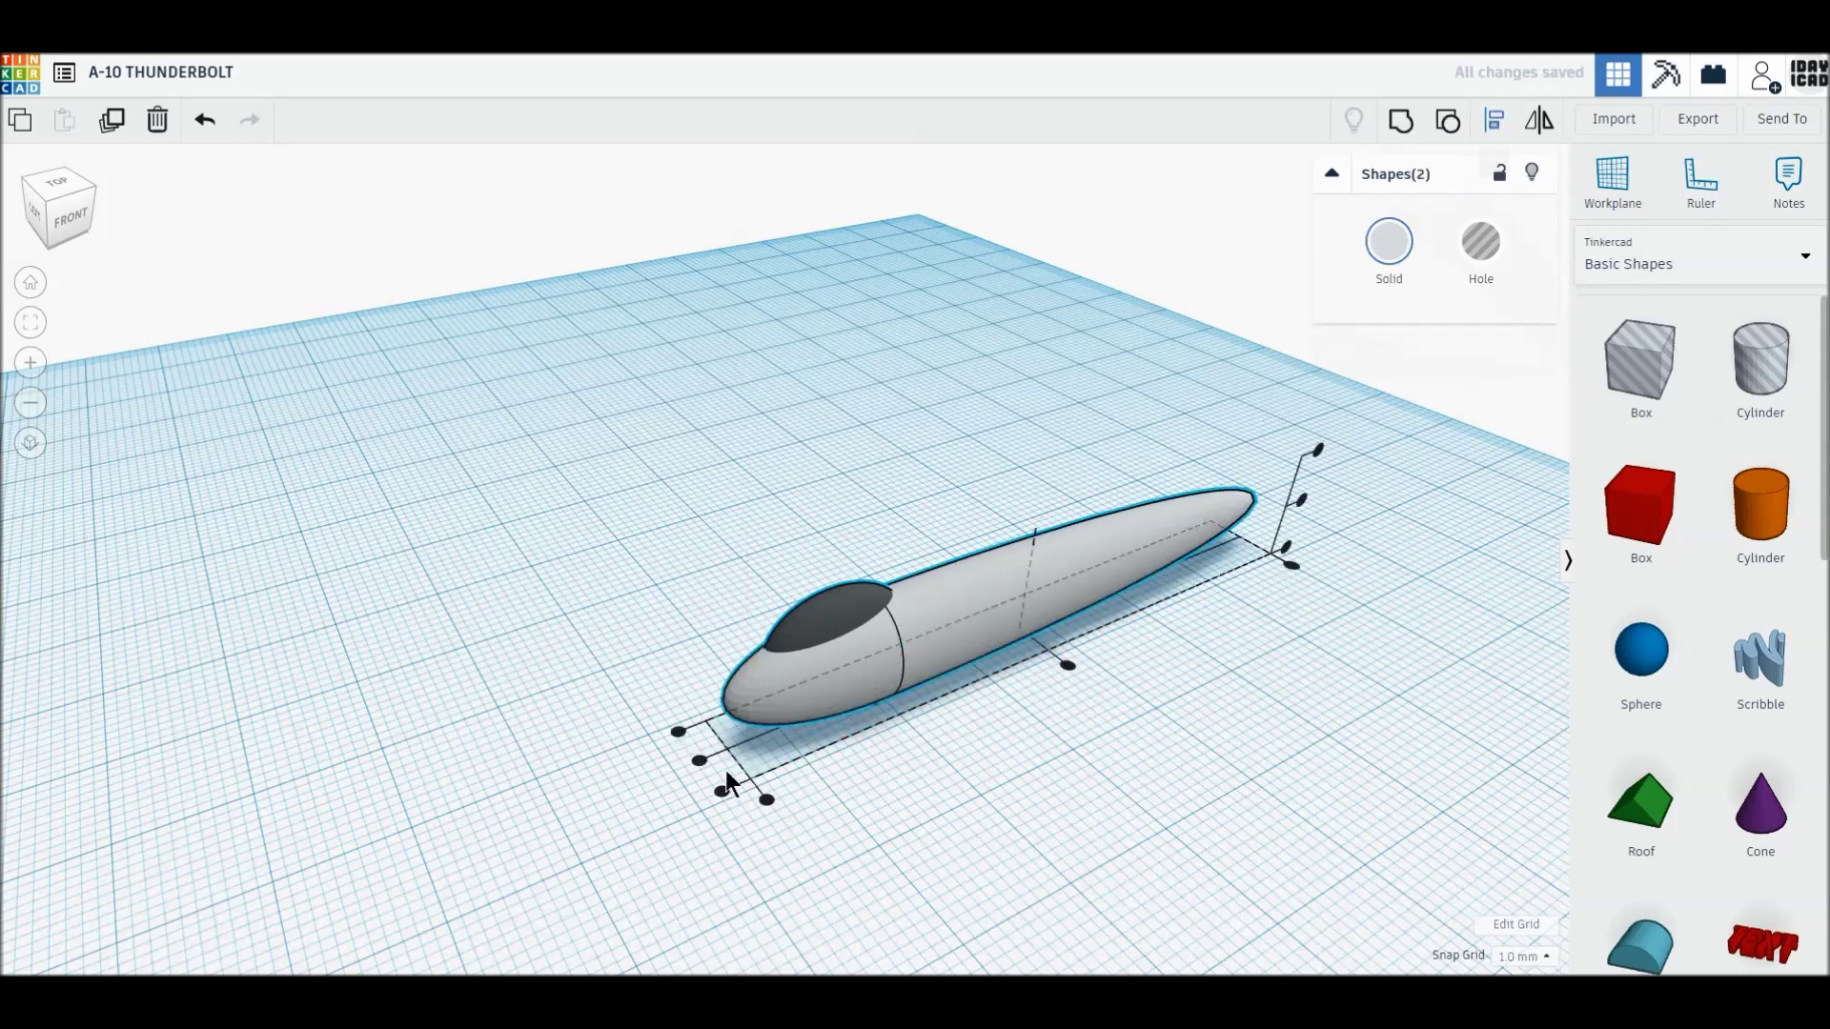
pyautogui.click(703, 757)
pyautogui.click(894, 816)
# - Shorten the canopy a little more and re-centre it across the fuselage's width
pyautogui.click(846, 615)
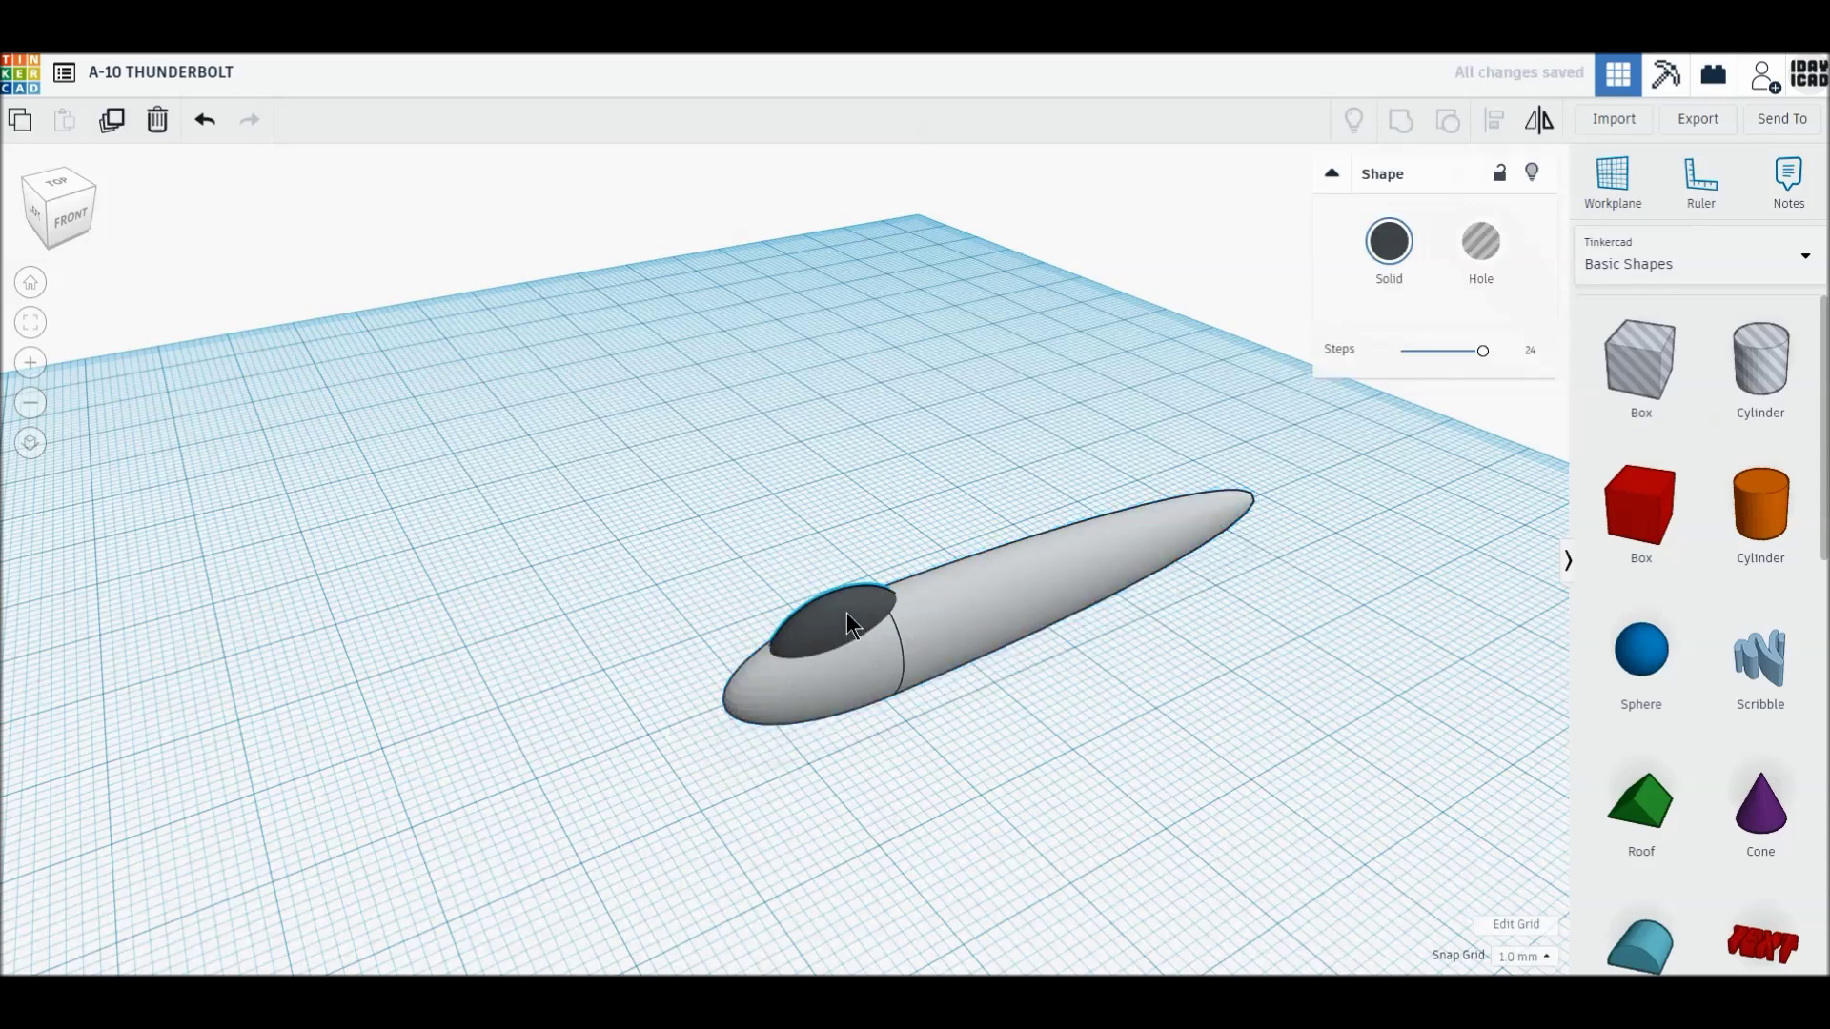
pyautogui.moveTo(902, 659); pyautogui.dragTo(810, 641)
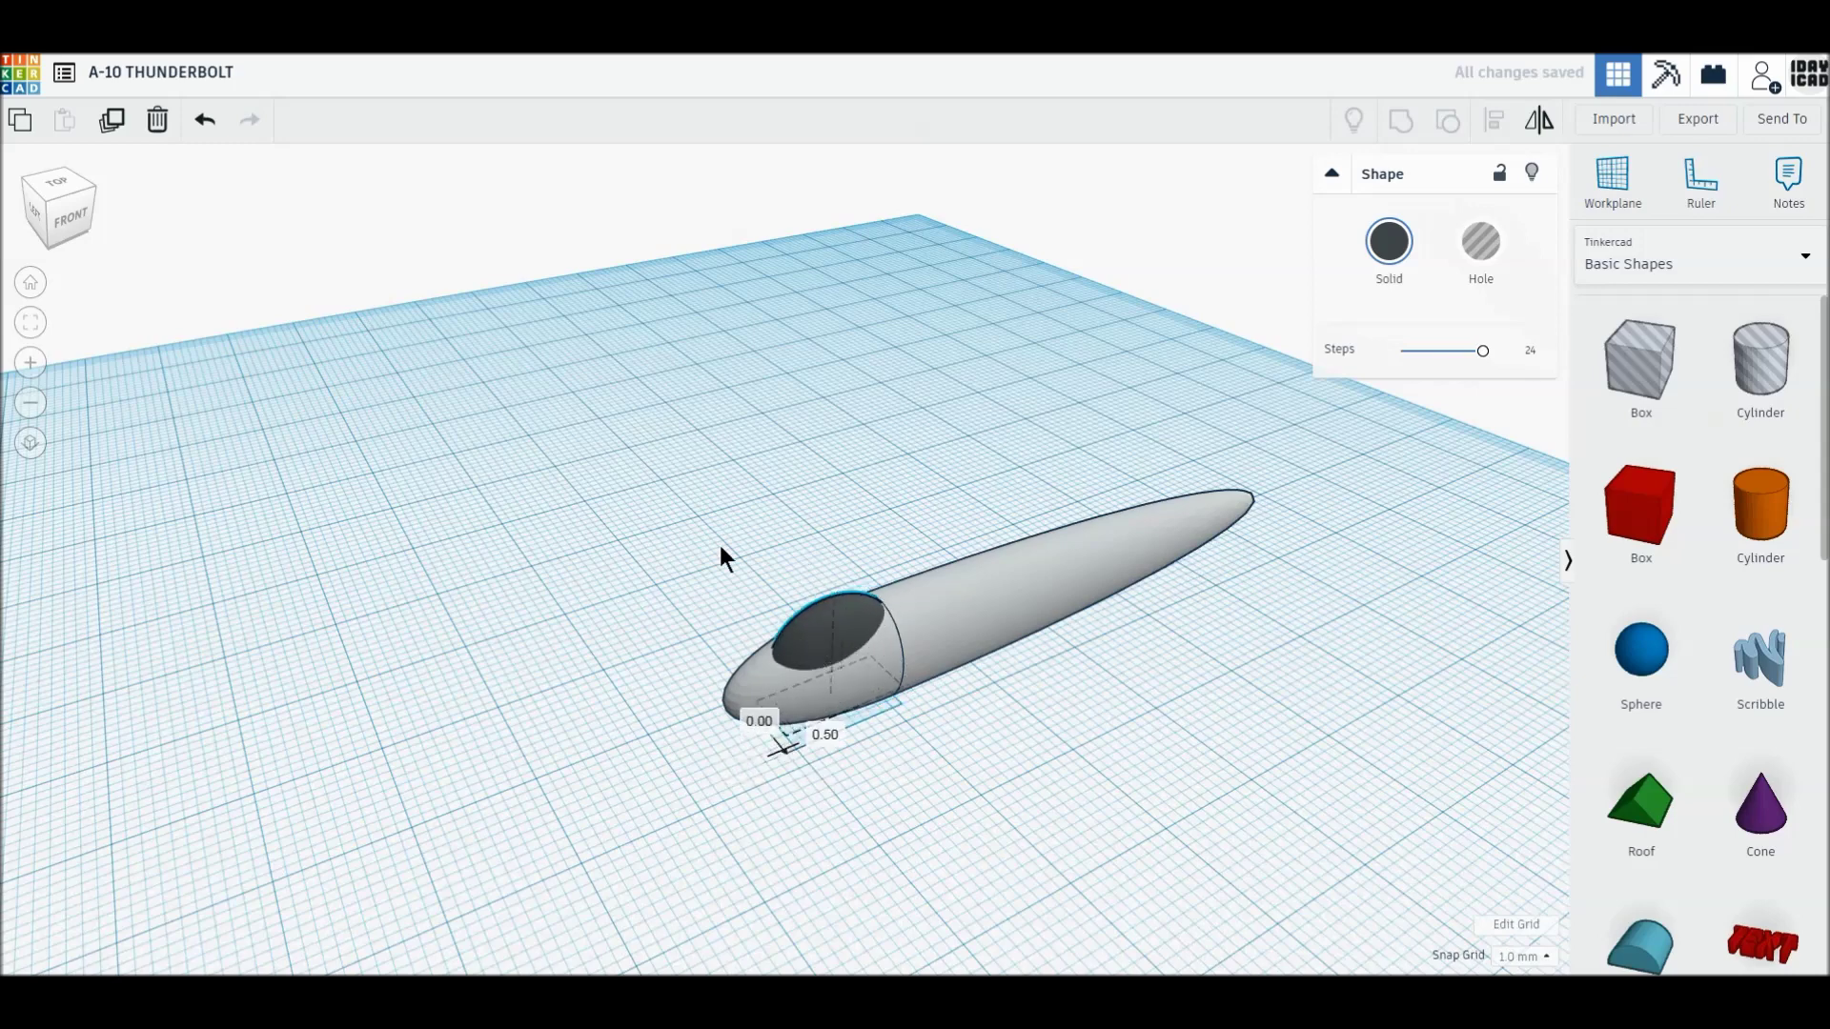
pyautogui.keyDown('shift'); pyautogui.click(896, 694); pyautogui.keyUp('shift')
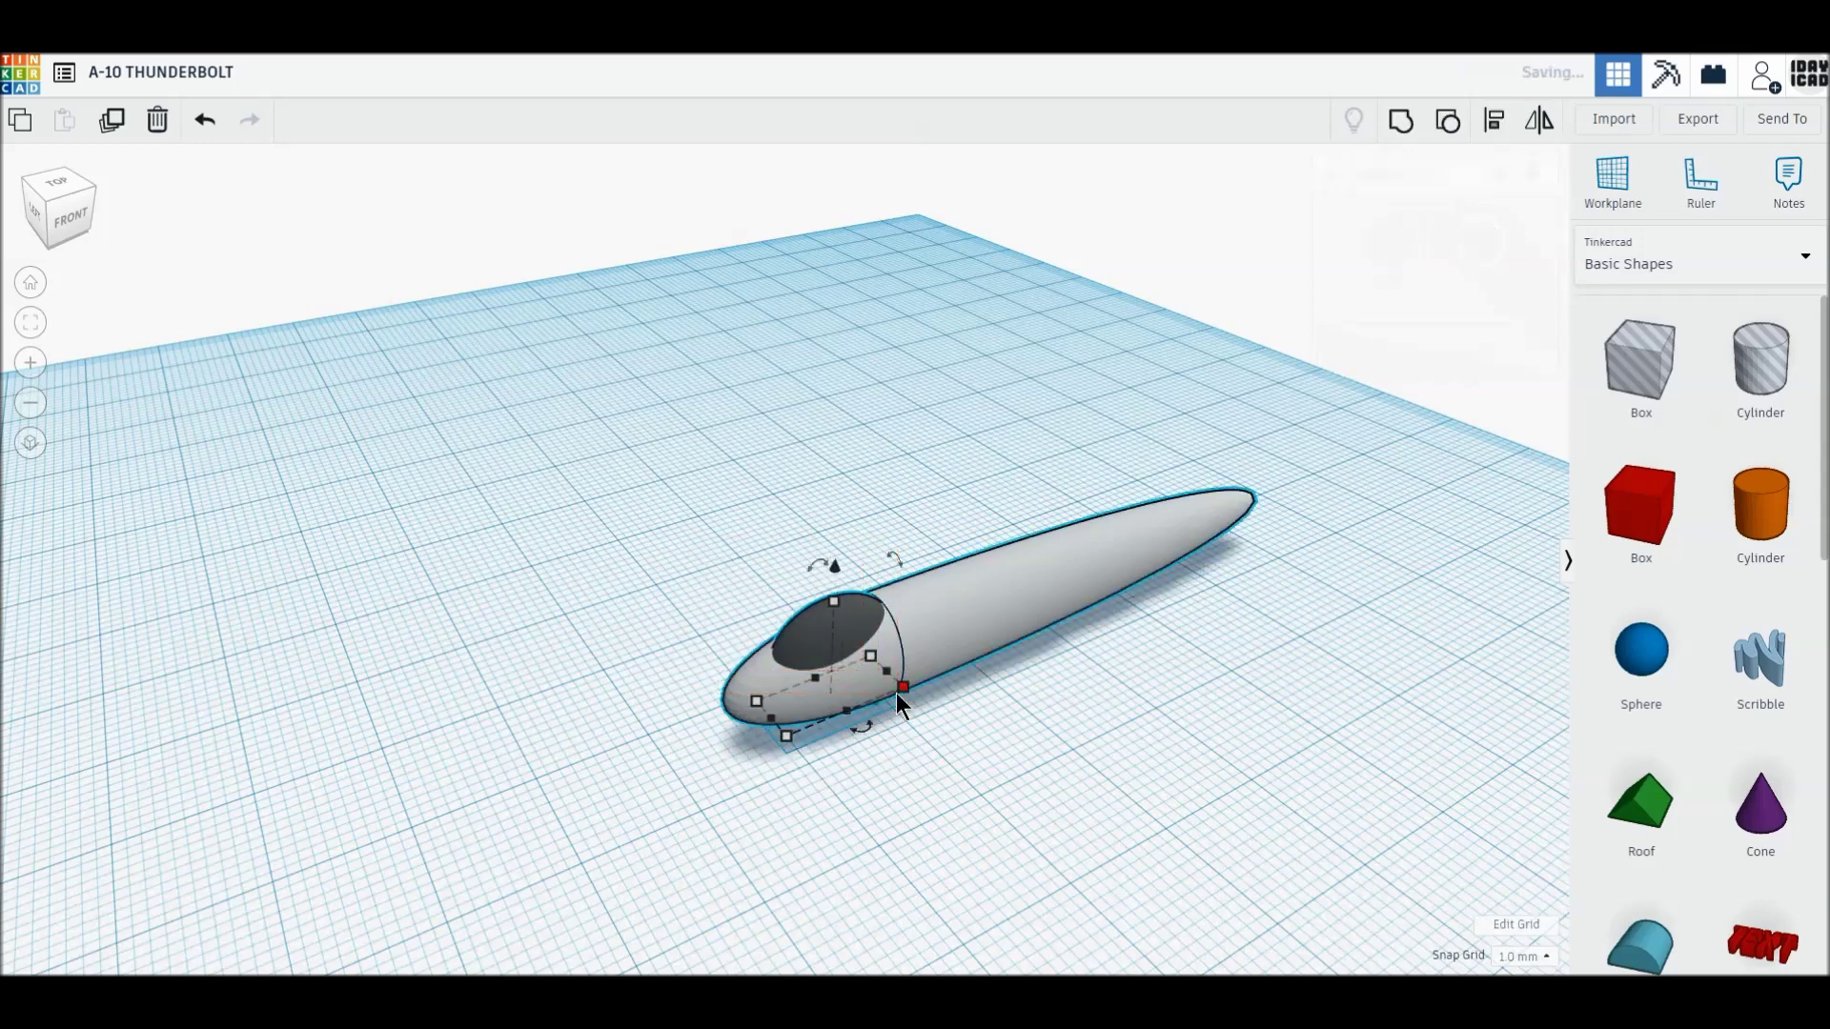
pyautogui.click(1490, 122)
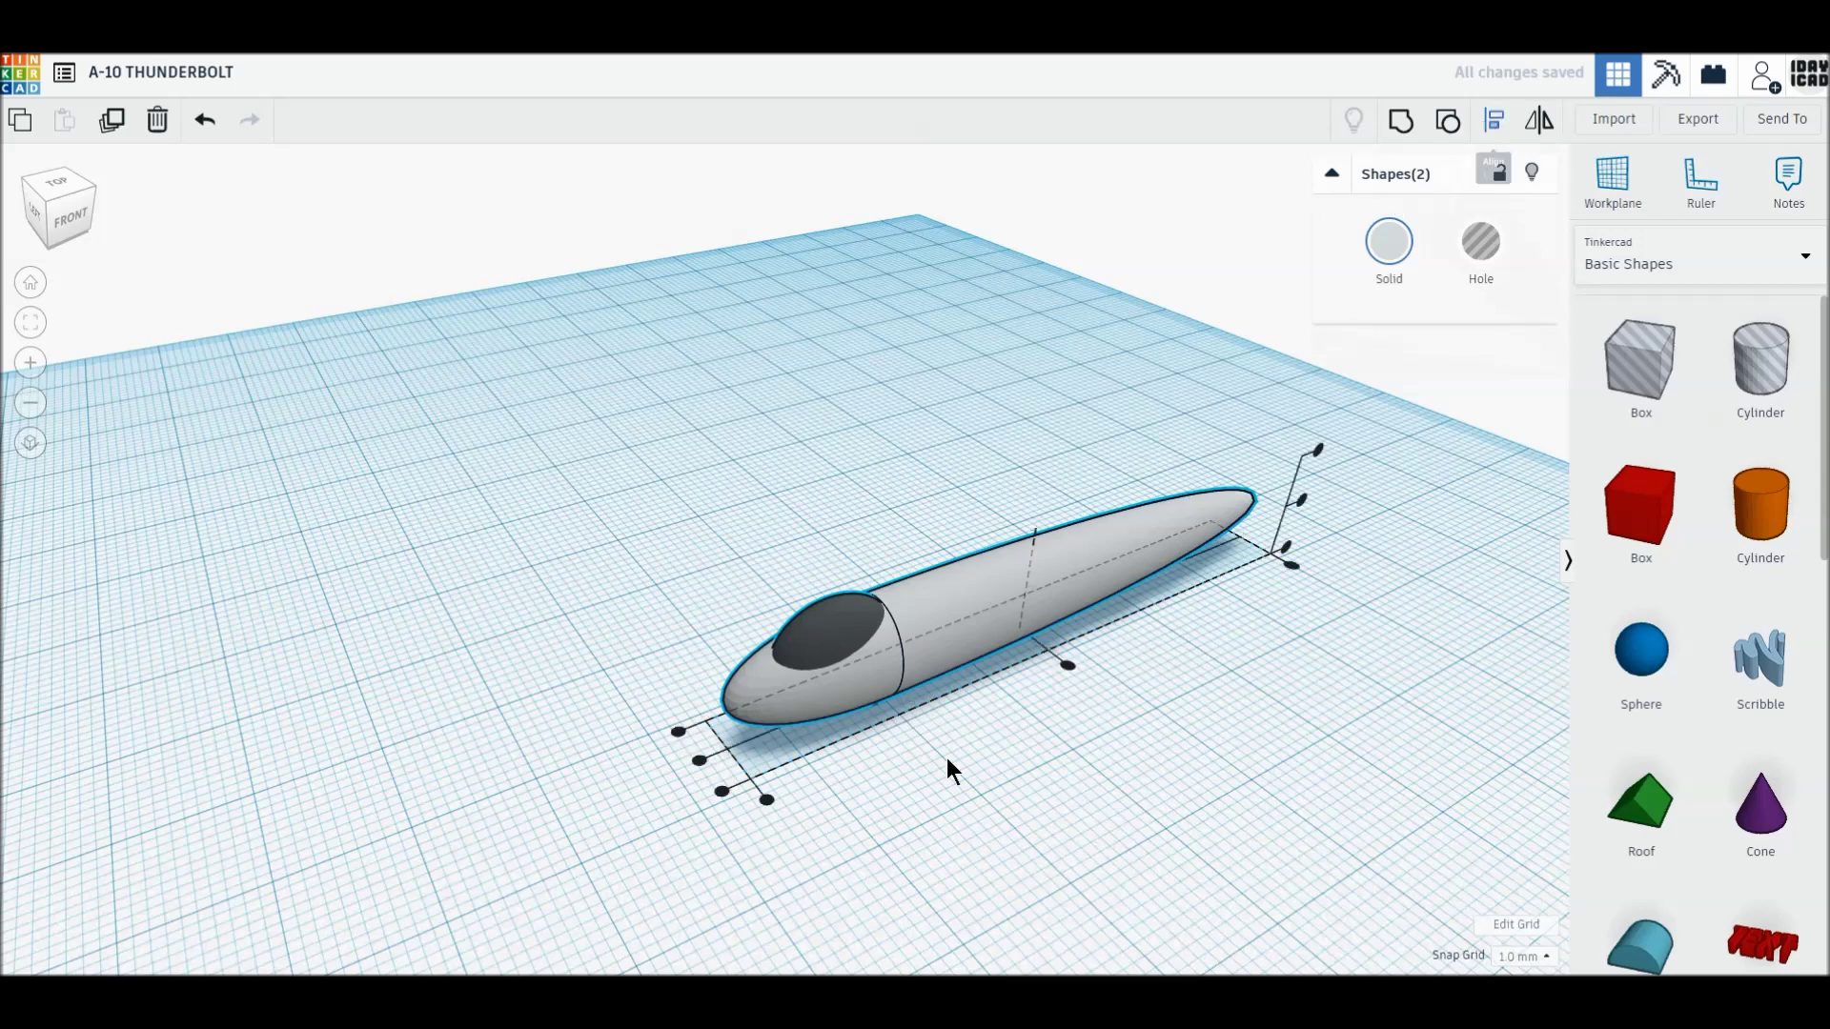
pyautogui.click(698, 759)
pyautogui.click(942, 820)
# - Slide the canopy slightly towards the tail and centre it on the fuselage again
pyautogui.moveTo(941, 819); pyautogui.dragTo(781, 614, button='right')
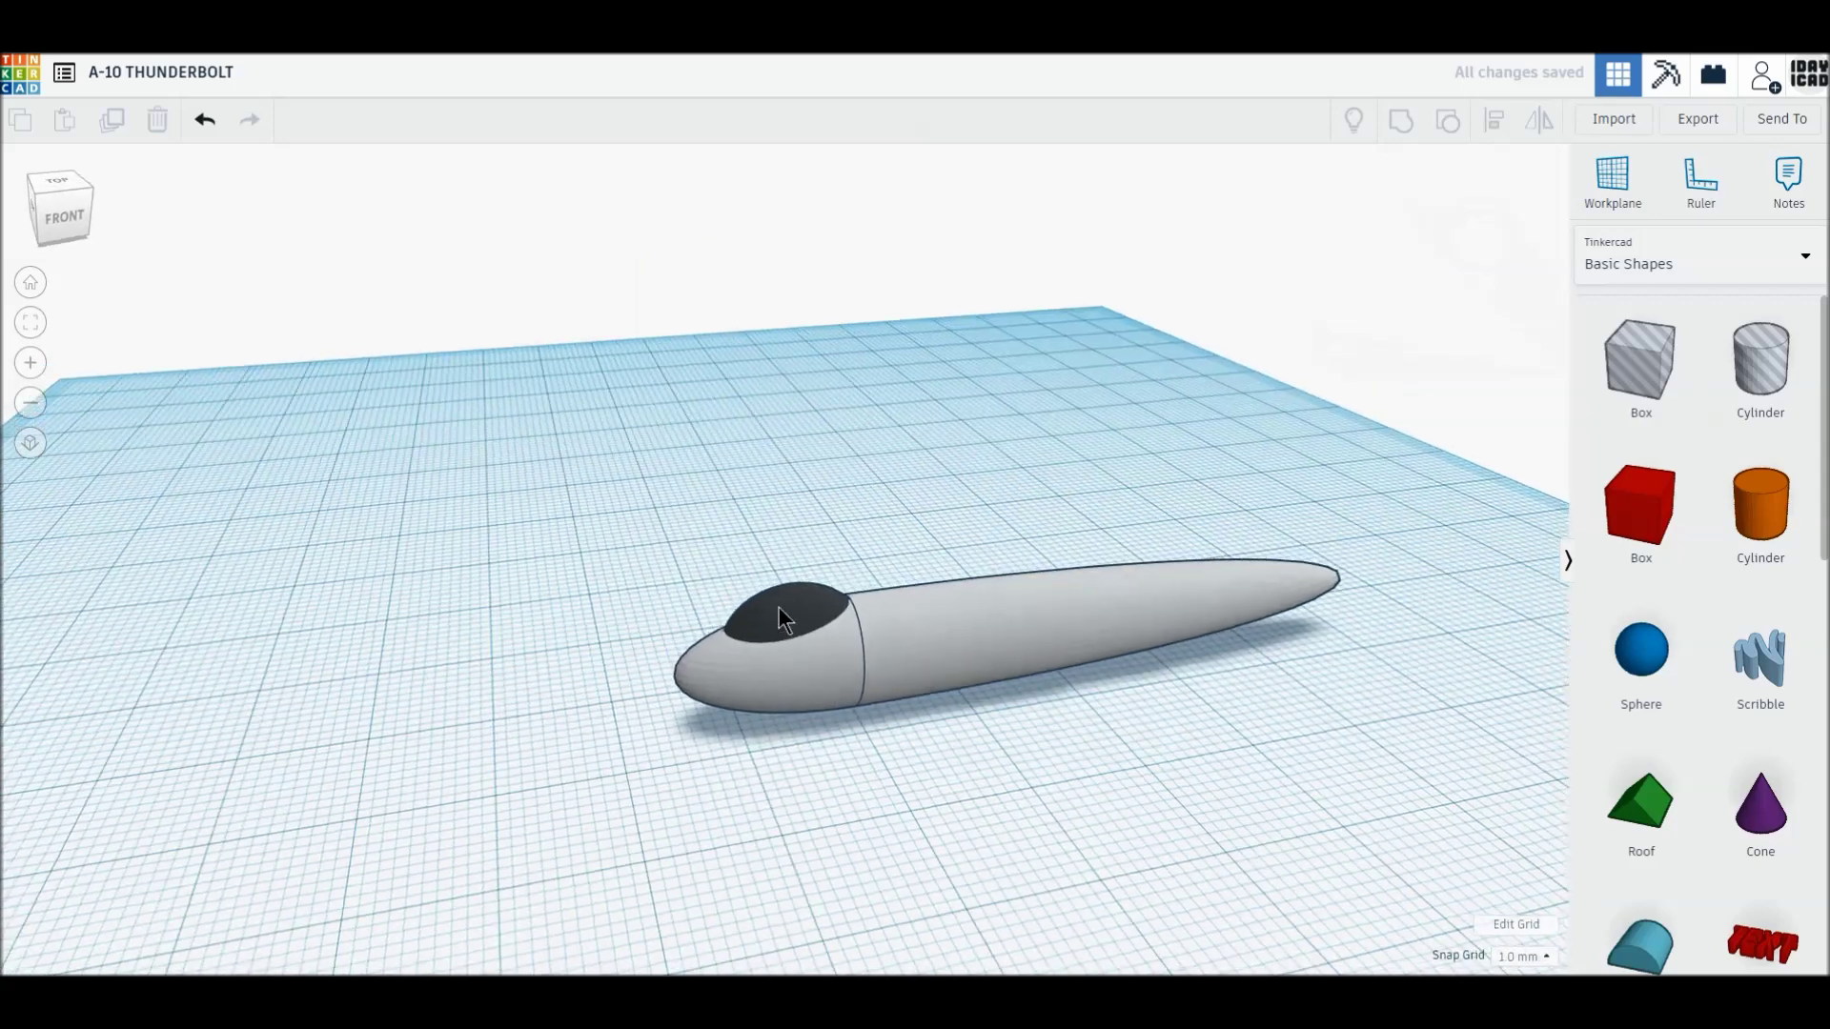
pyautogui.click(777, 604)
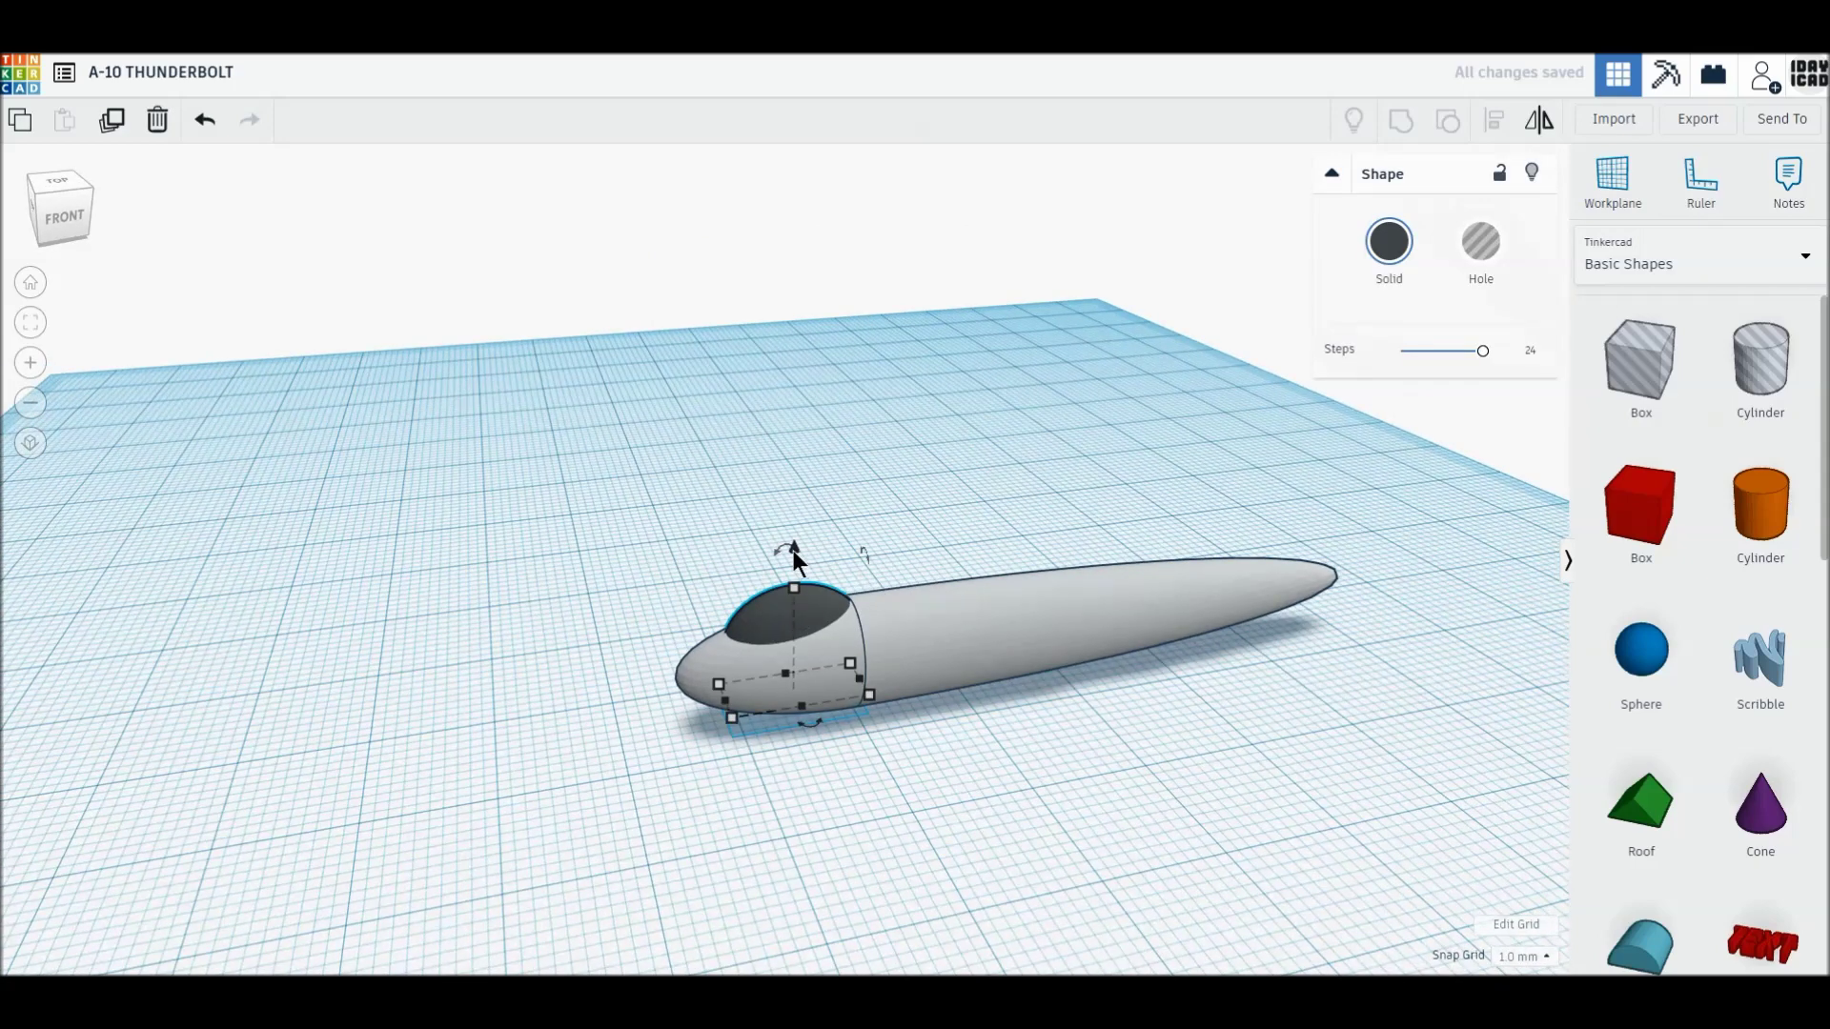
pyautogui.moveTo(792, 553); pyautogui.dragTo(796, 546)
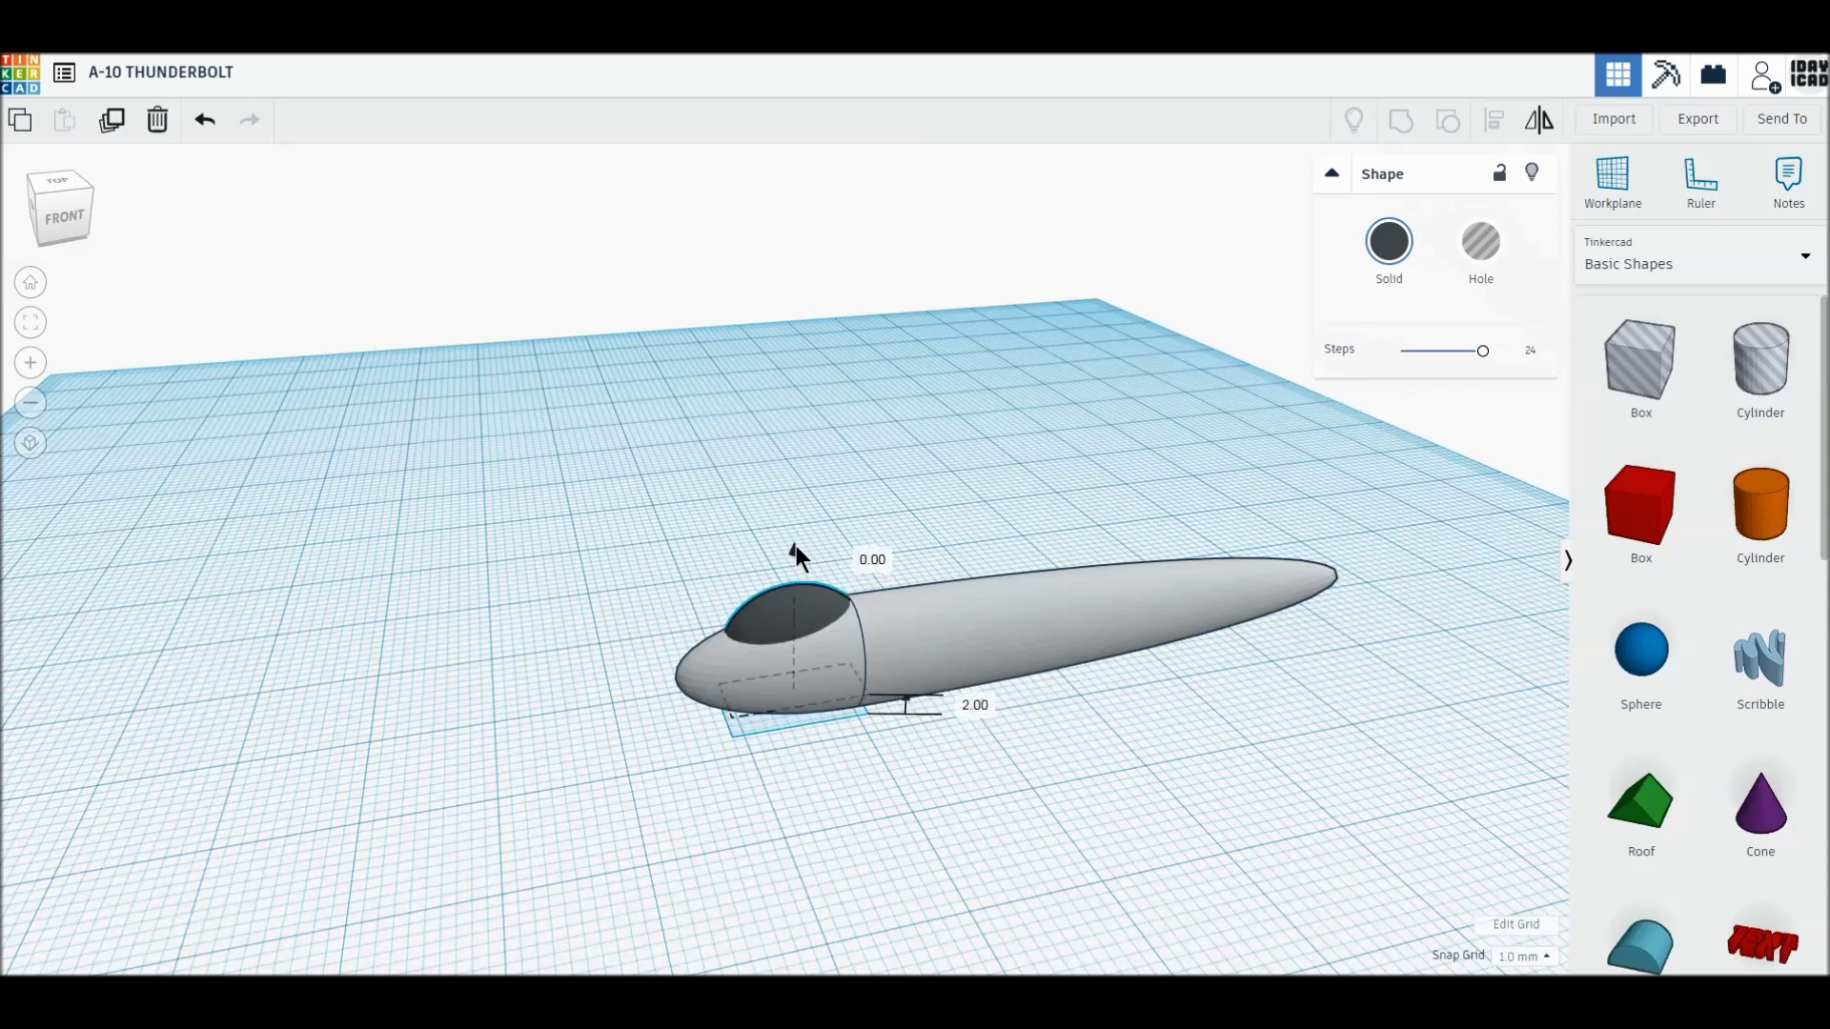
pyautogui.moveTo(796, 545); pyautogui.dragTo(797, 545)
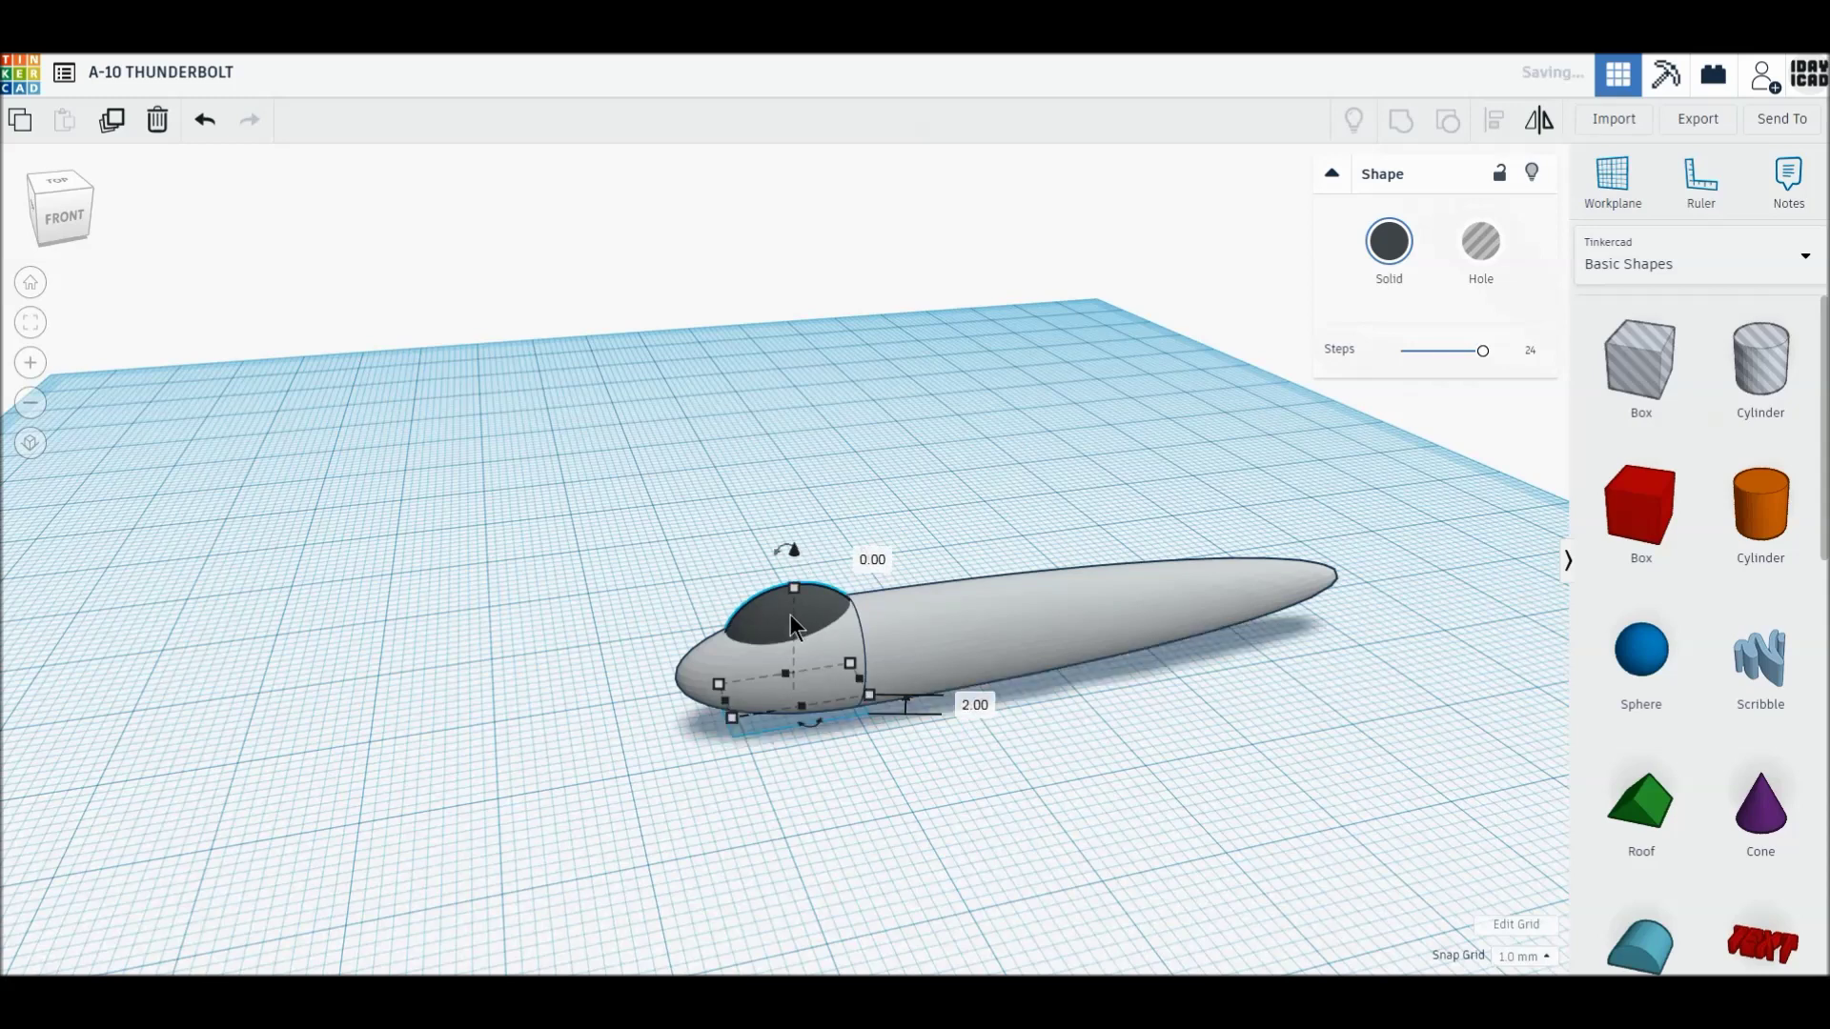
pyautogui.moveTo(765, 626); pyautogui.dragTo(776, 622)
pyautogui.moveTo(701, 540); pyautogui.dragTo(828, 663)
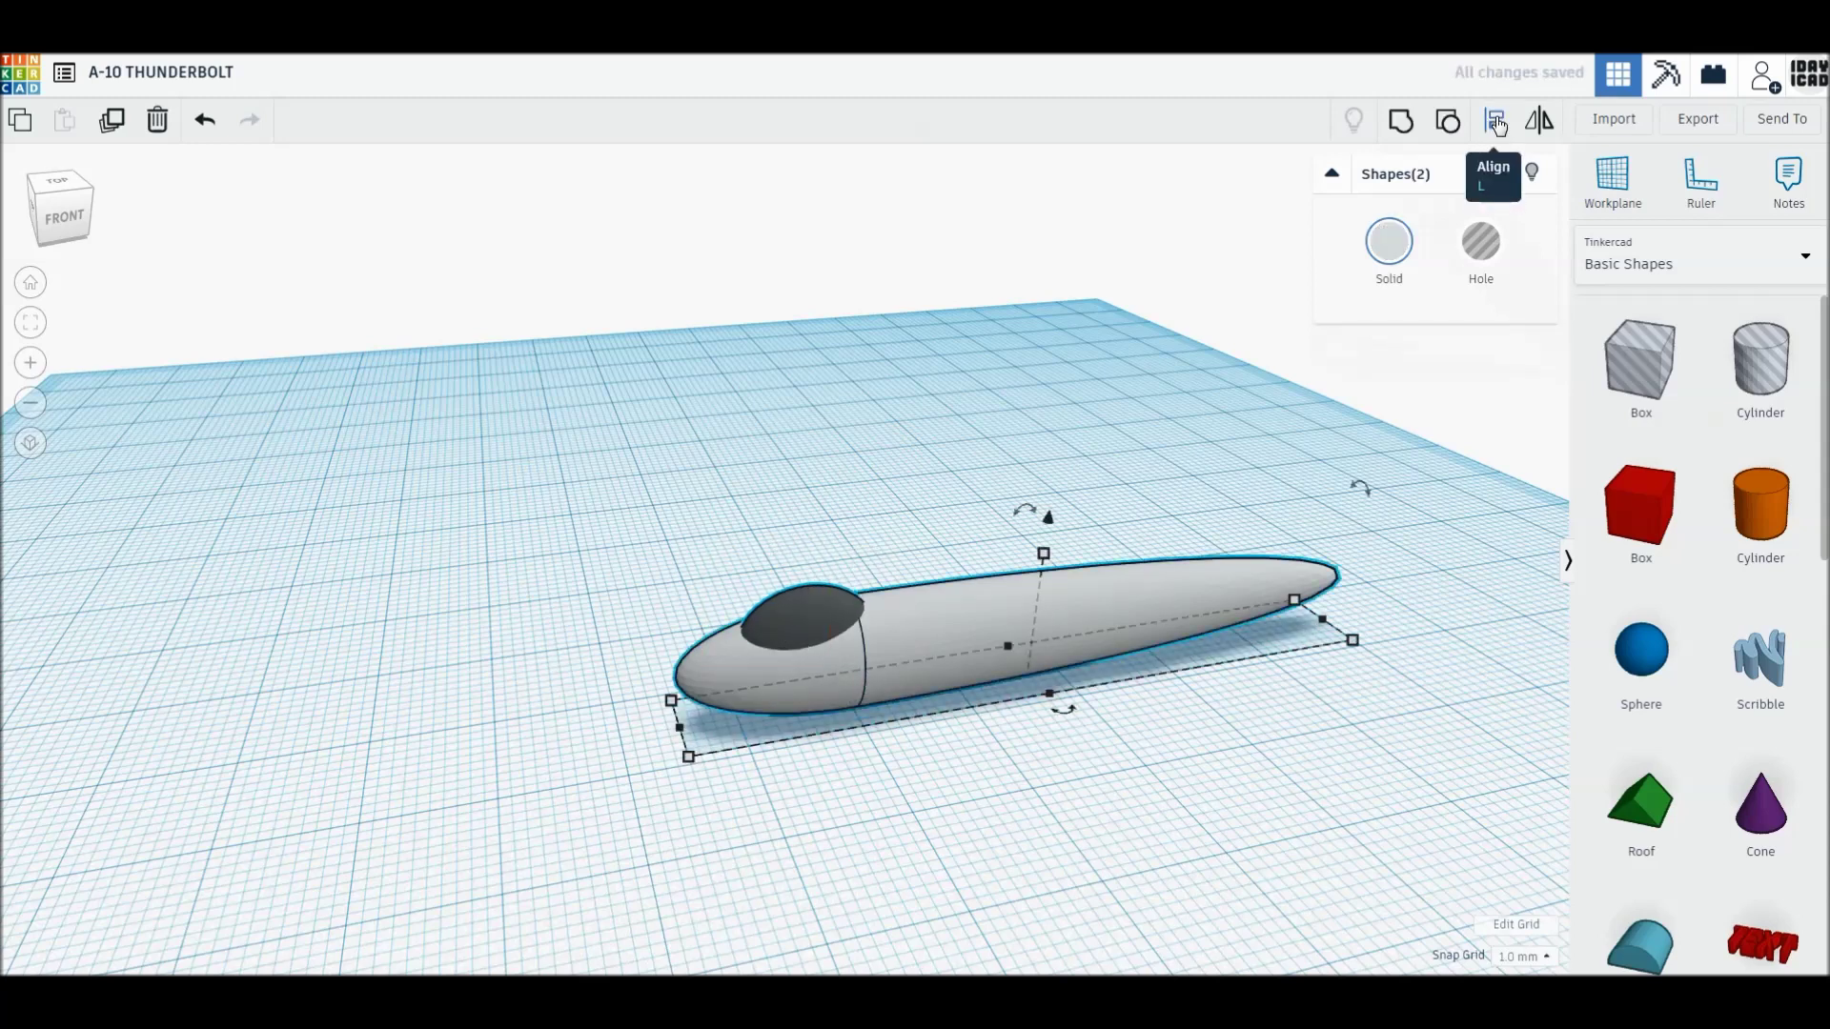
pyautogui.click(1498, 122)
pyautogui.click(649, 742)
pyautogui.click(880, 804)
pyautogui.moveTo(881, 805); pyautogui.dragTo(770, 768, button='right')
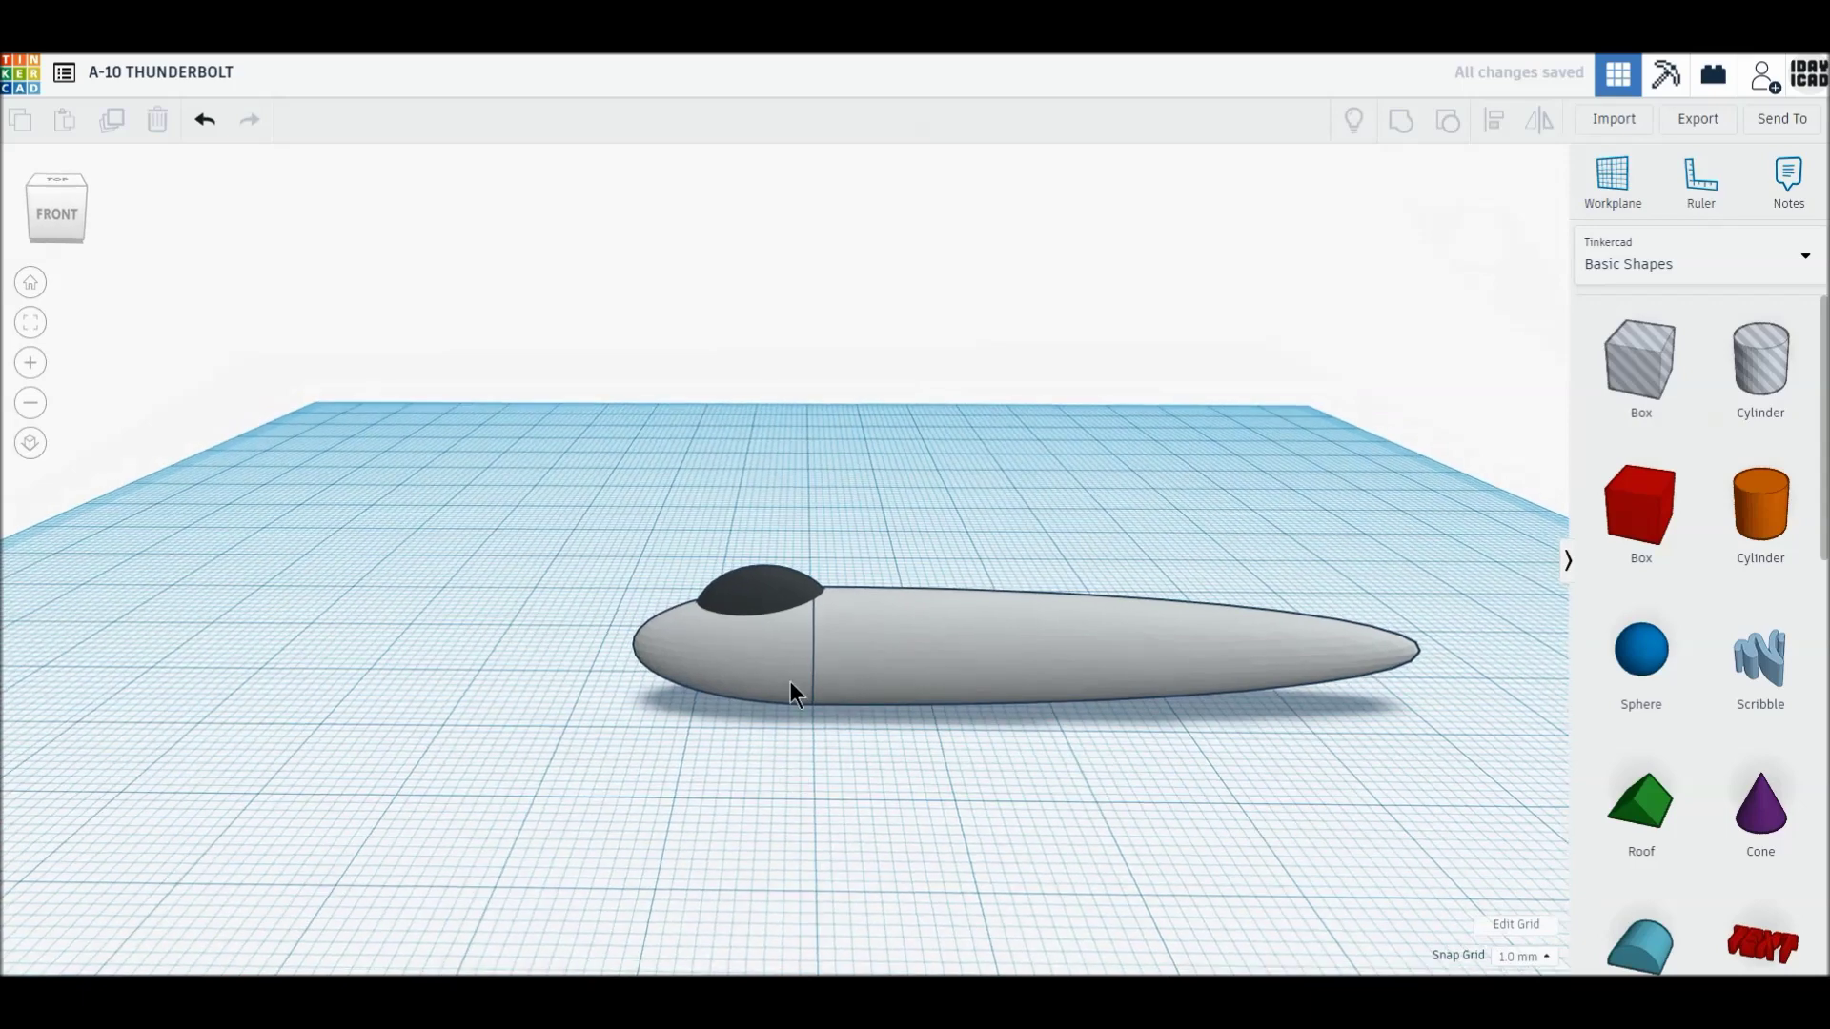
pyautogui.click(768, 596)
pyautogui.moveTo(767, 530); pyautogui.dragTo(768, 531)
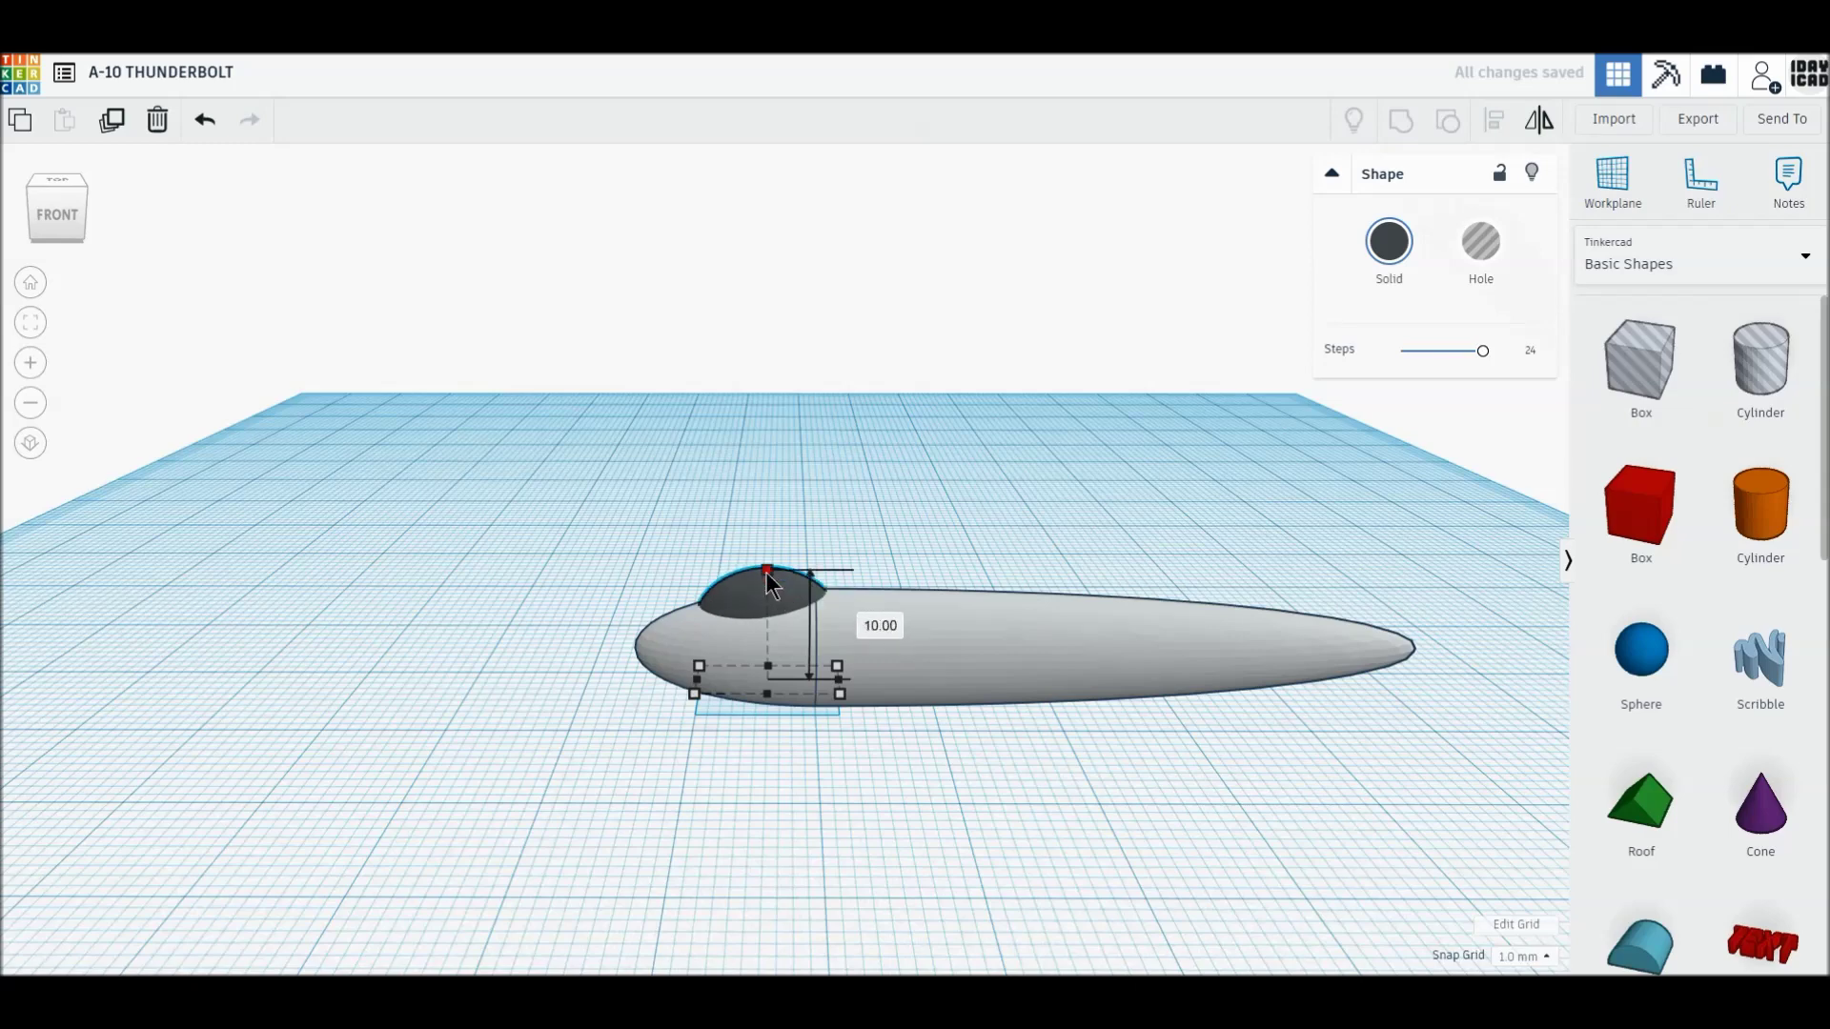
pyautogui.click(608, 543)
pyautogui.moveTo(590, 643); pyautogui.dragTo(740, 672, button='right')
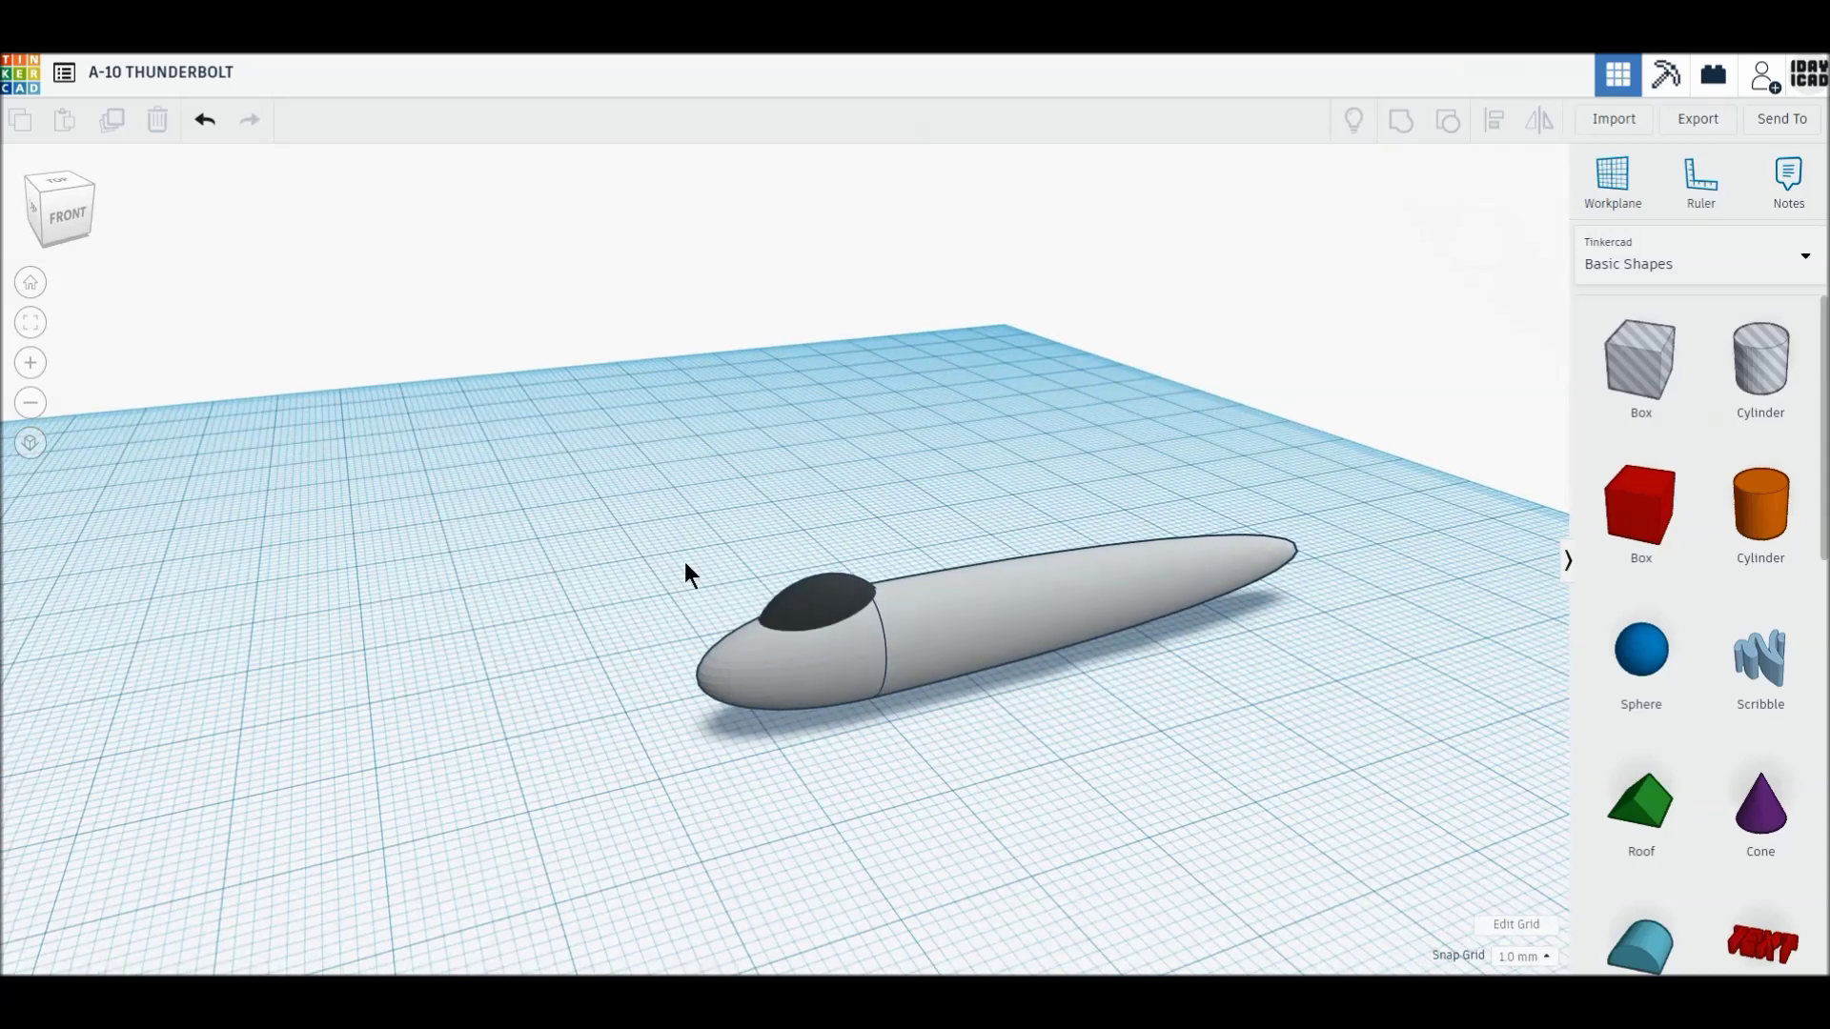
# - Add a 2 mm by 2 mm cylinder beside the fuselage with 64 sides, a 2.5 bevel and 1 segment
pyautogui.moveTo(1777, 502); pyautogui.dragTo(1057, 799)
pyautogui.moveTo(1268, 847); pyautogui.dragTo(915, 765)
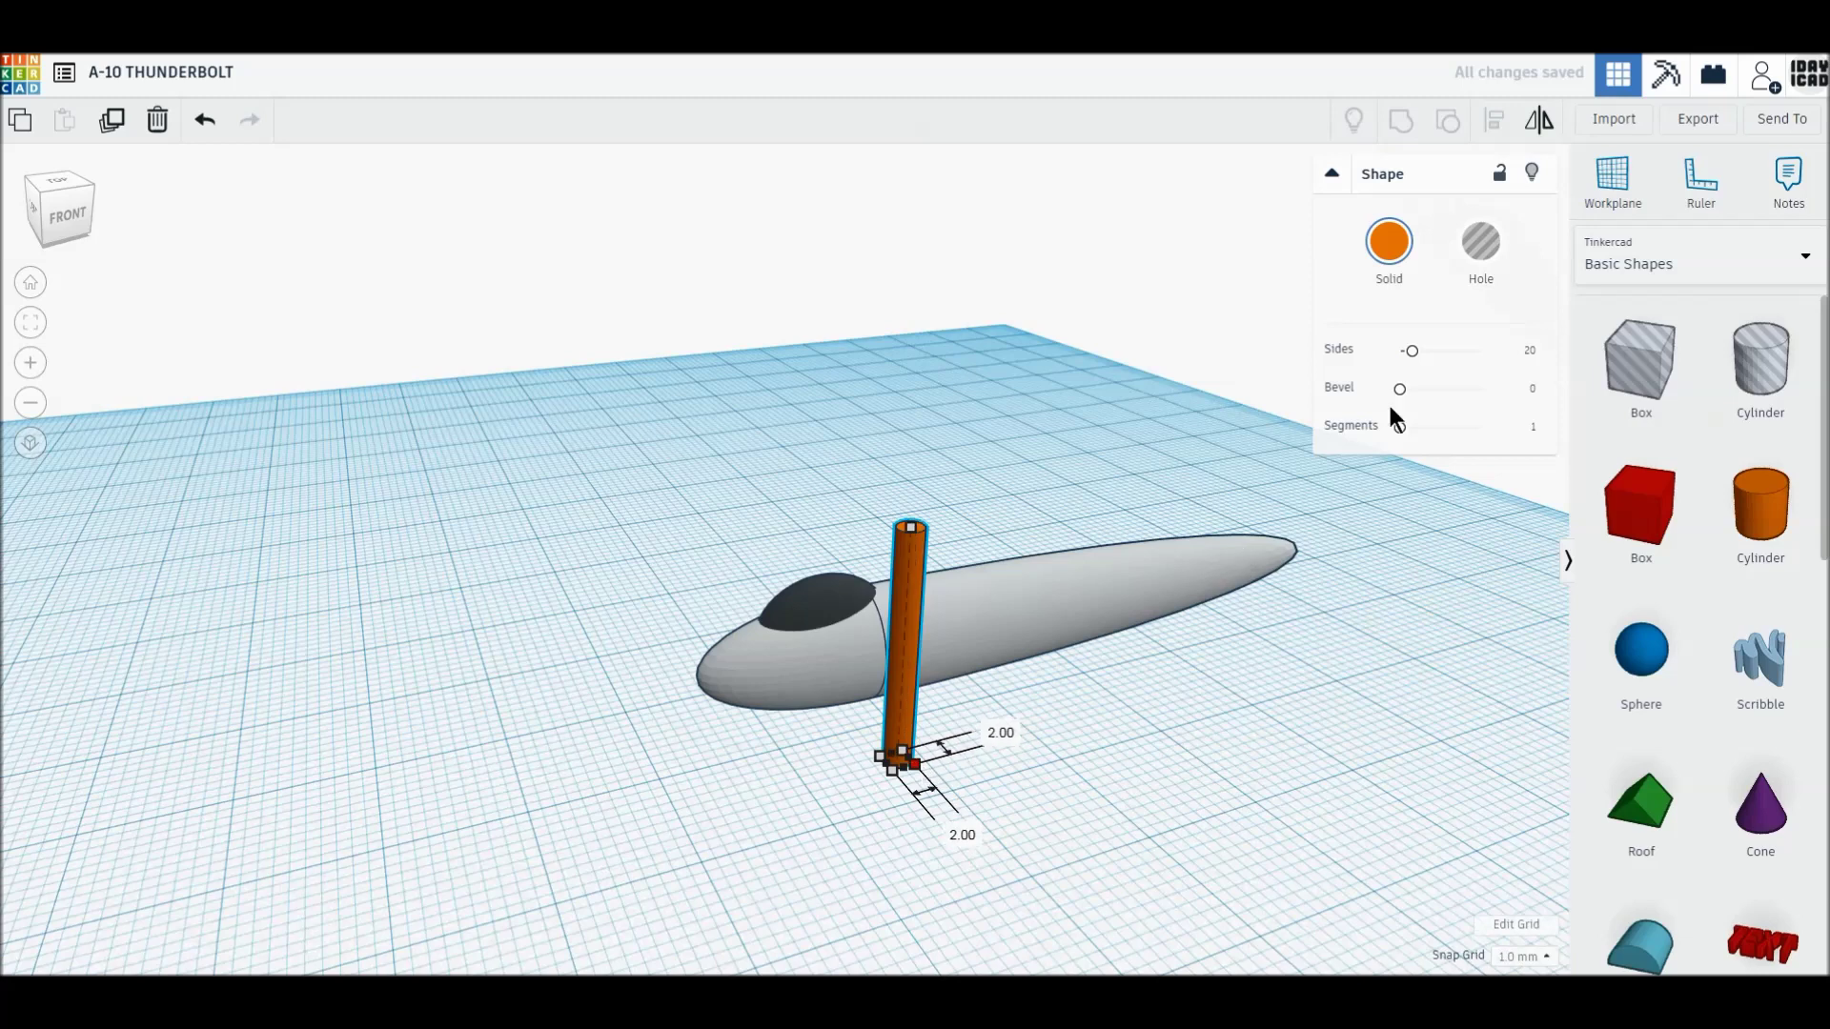
pyautogui.moveTo(1412, 351); pyautogui.dragTo(1563, 360)
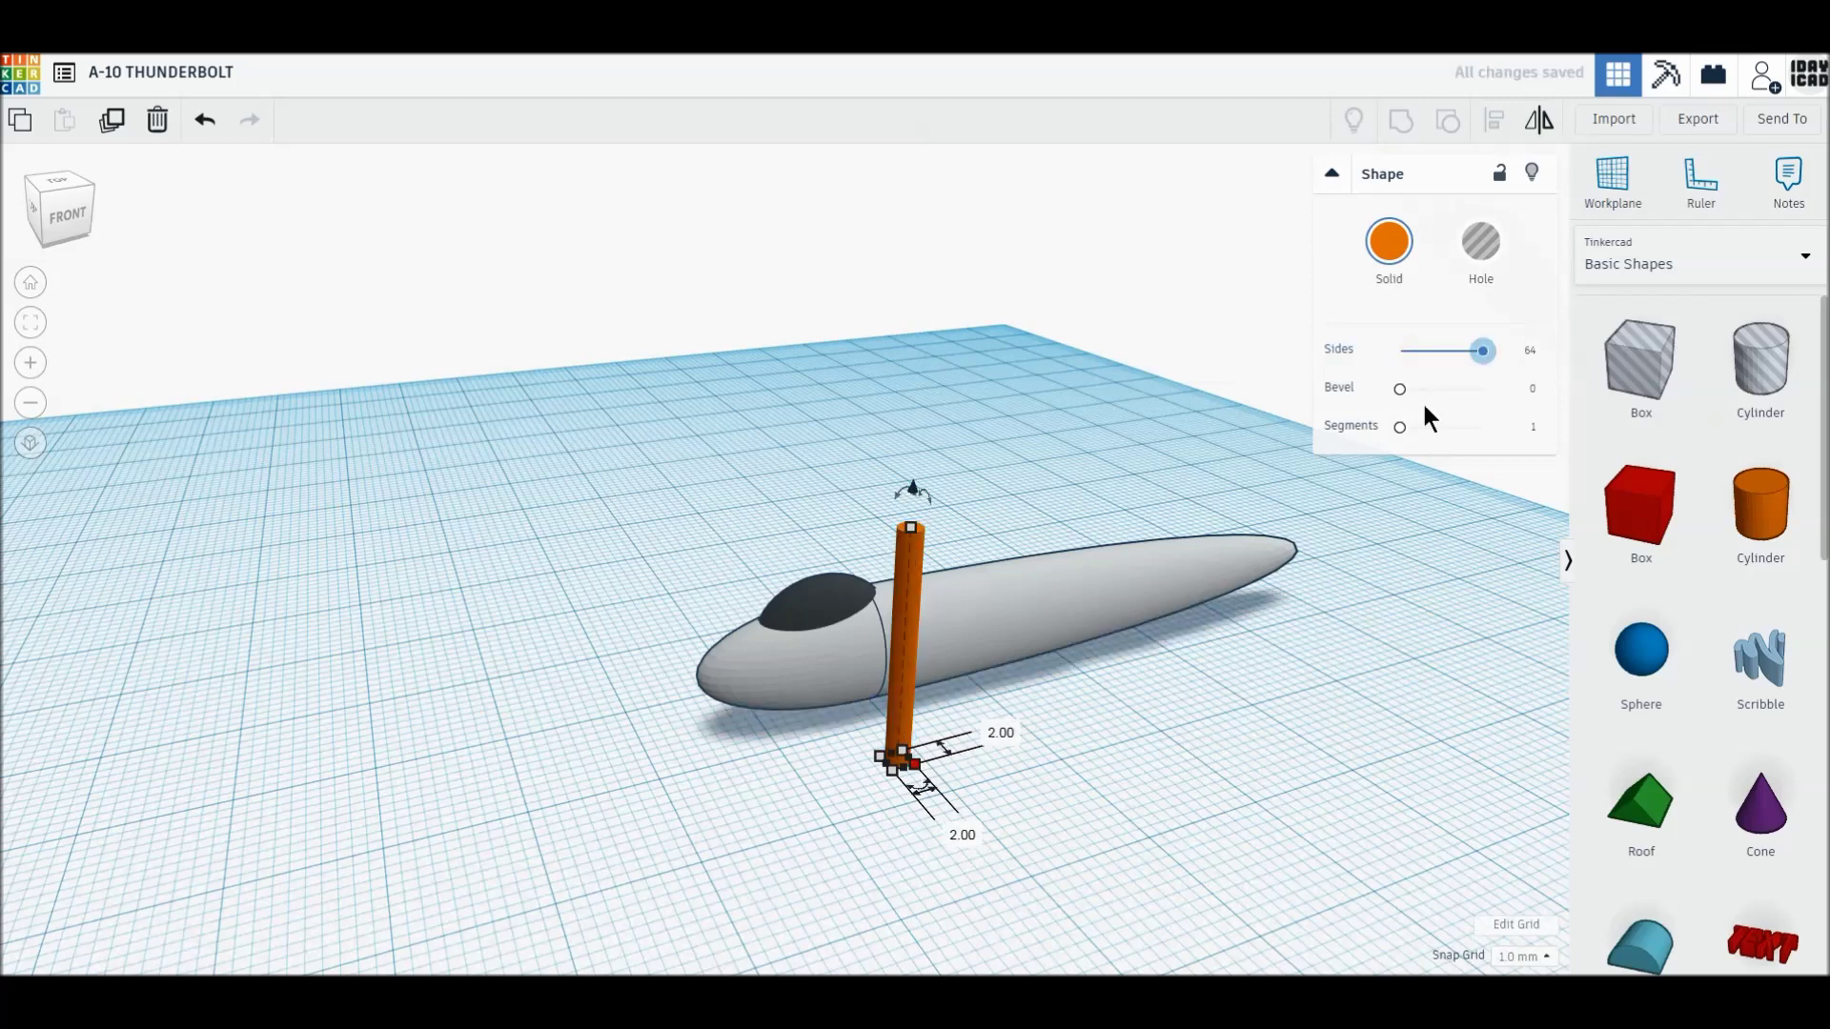
pyautogui.moveTo(1400, 388); pyautogui.dragTo(1574, 386)
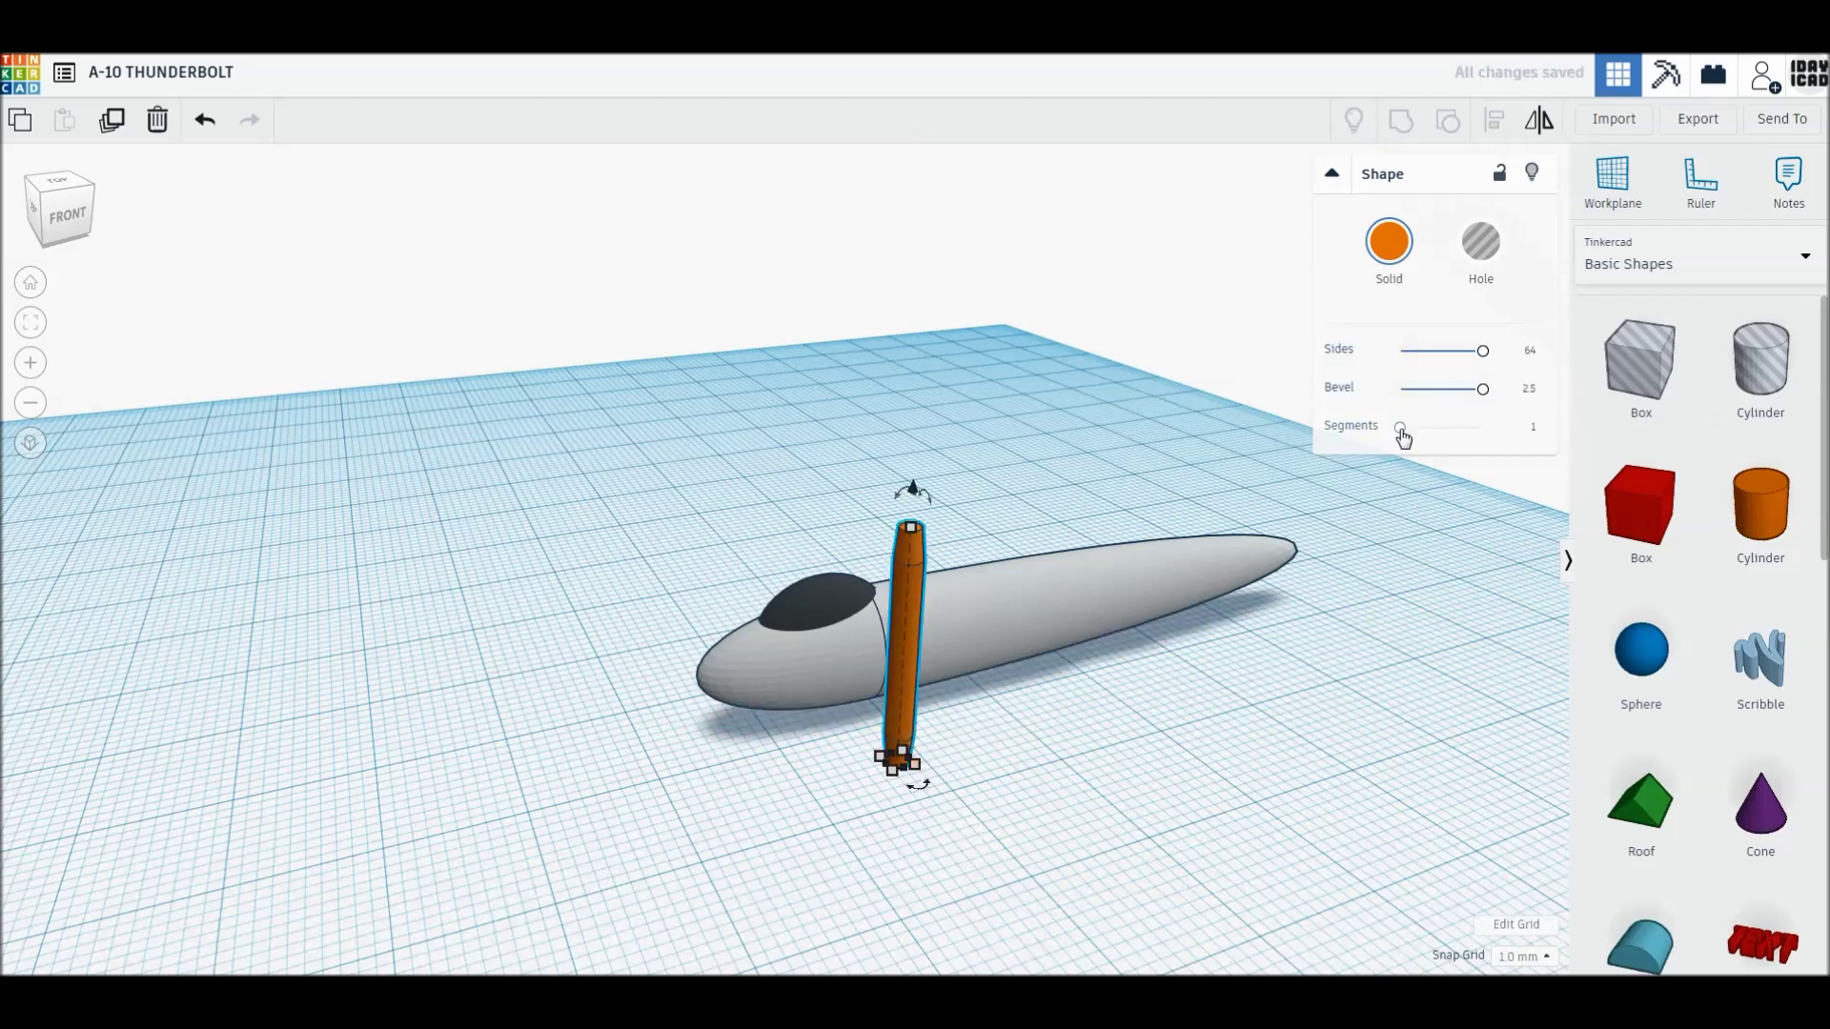
pyautogui.moveTo(1400, 428); pyautogui.dragTo(1614, 435)
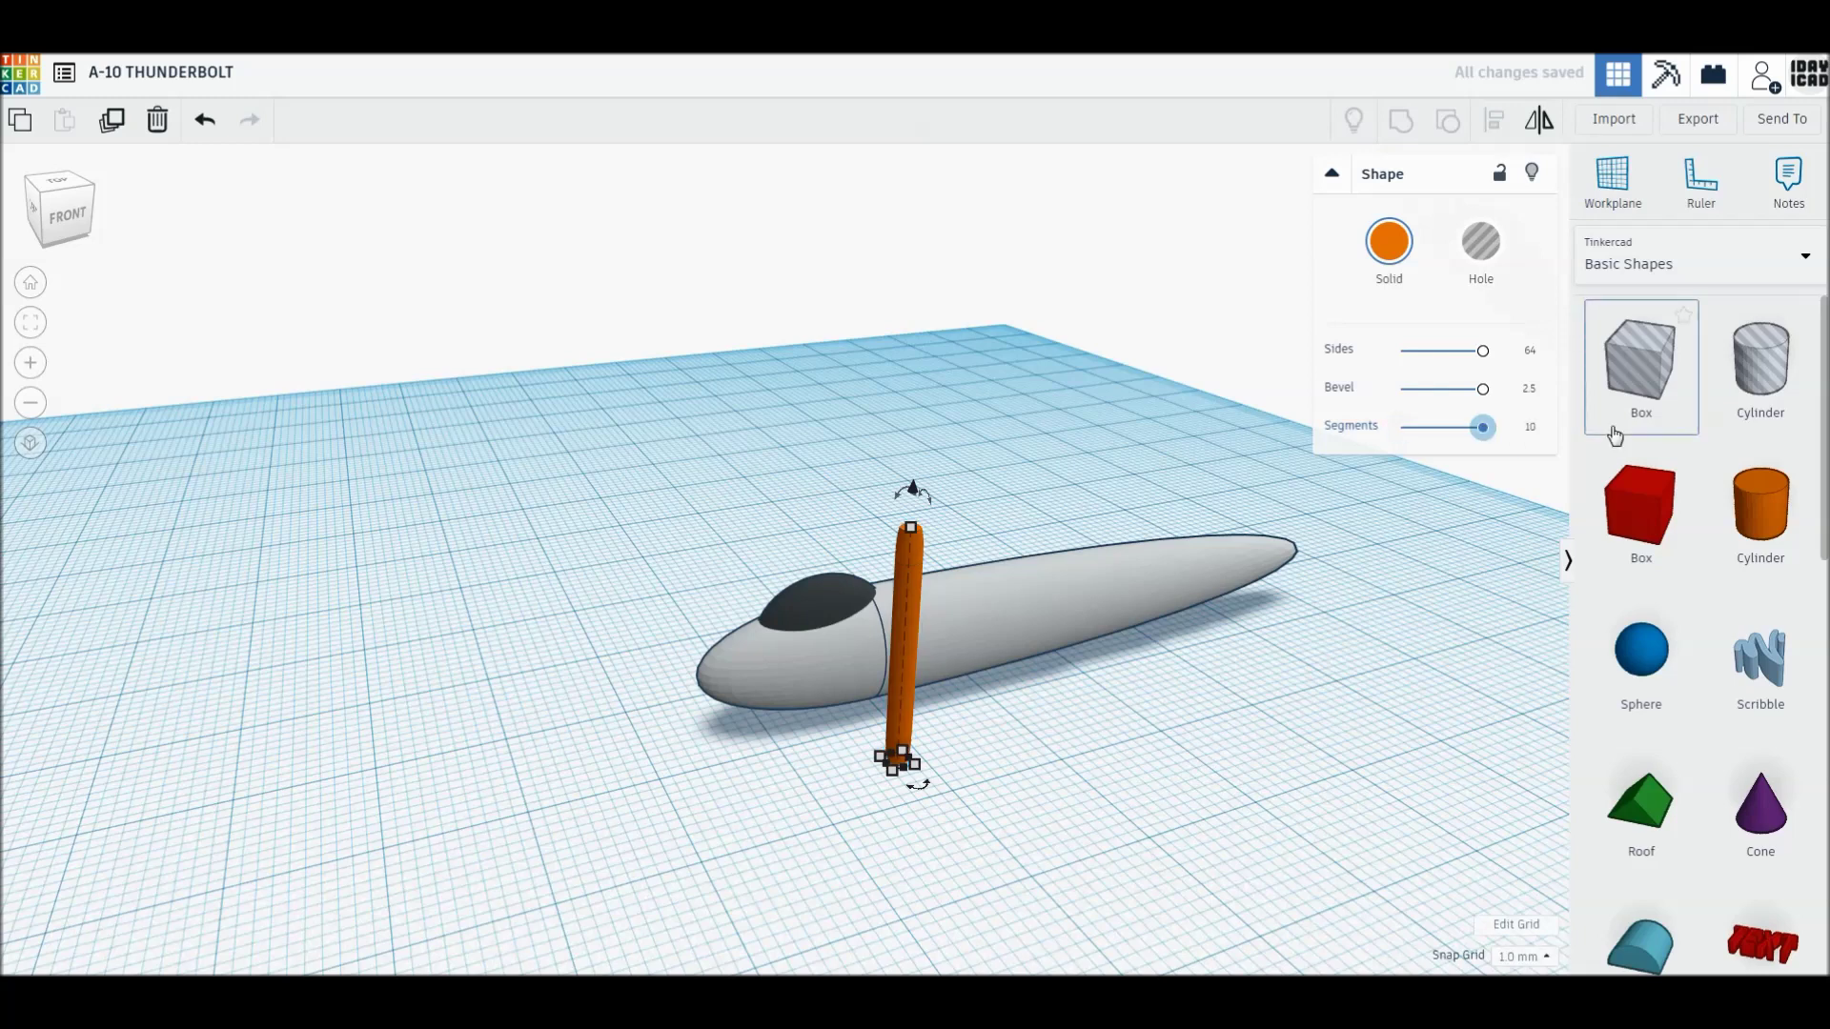
pyautogui.moveTo(1482, 434); pyautogui.dragTo(1331, 433)
# - Colour the cylinder dark grey and rotate it to lie flat, parallel to the fuselage
pyautogui.click(1388, 241)
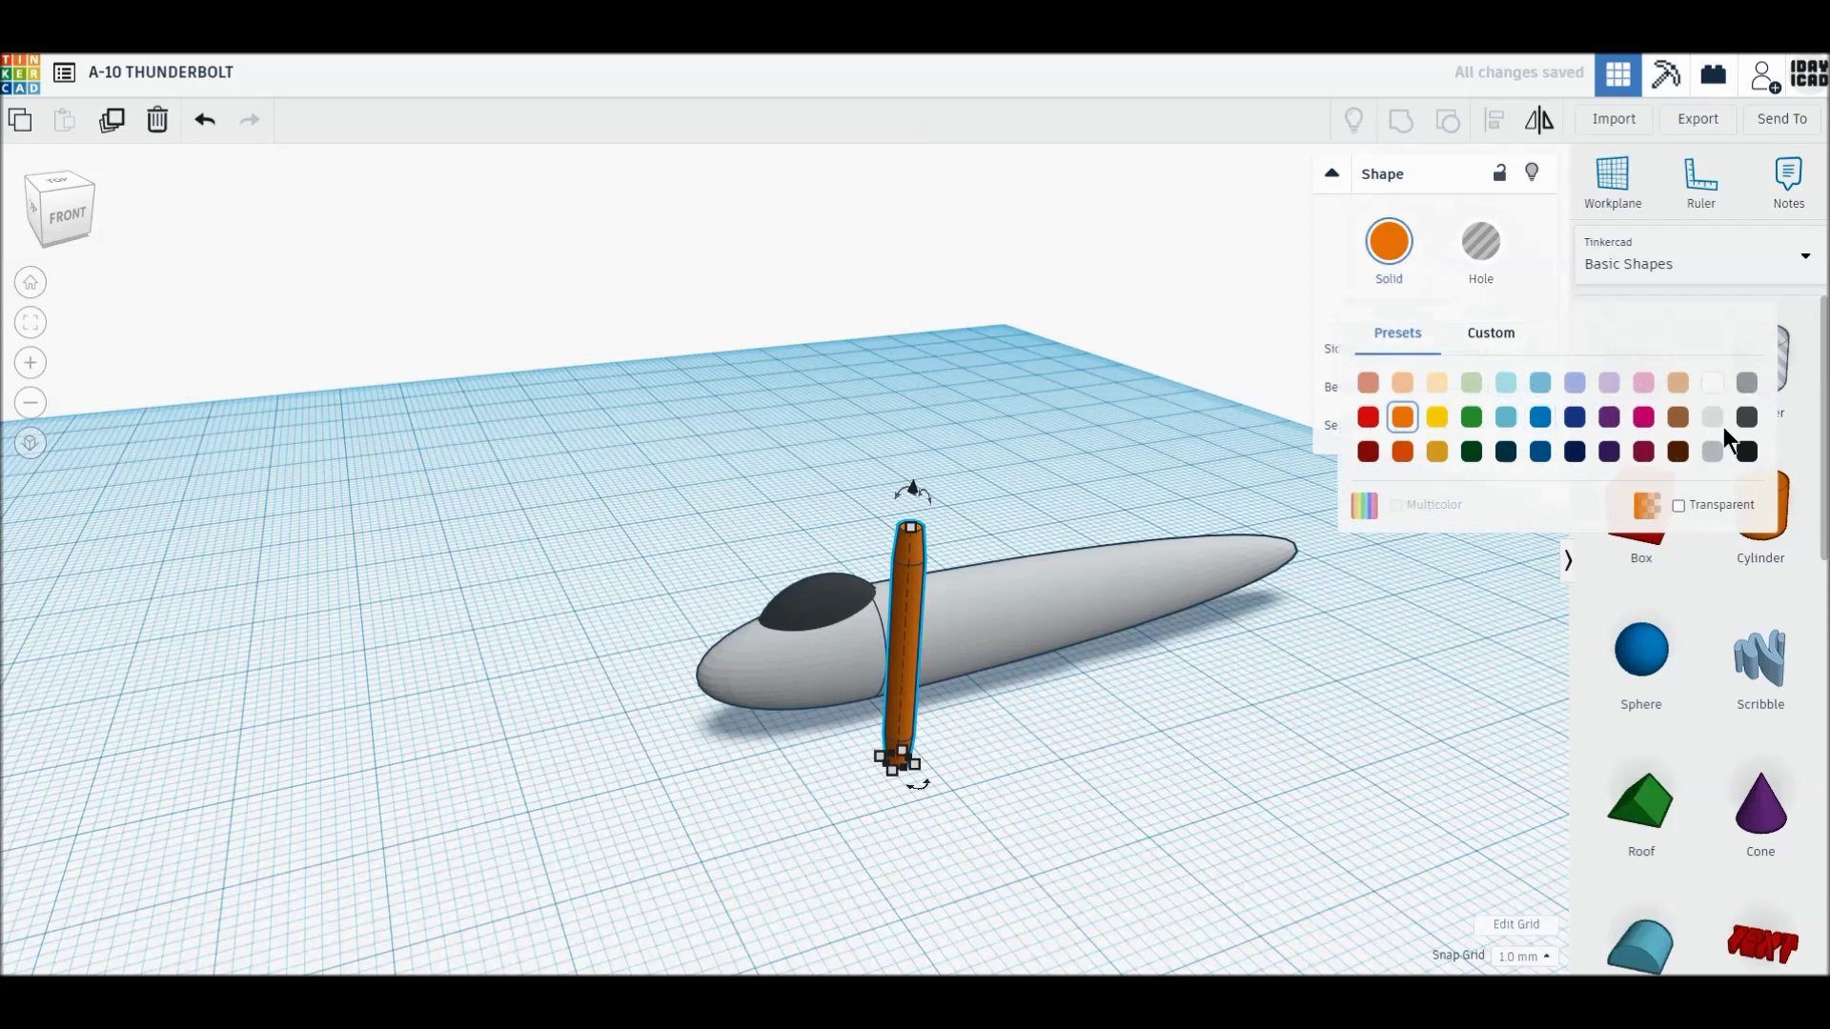
pyautogui.click(1748, 418)
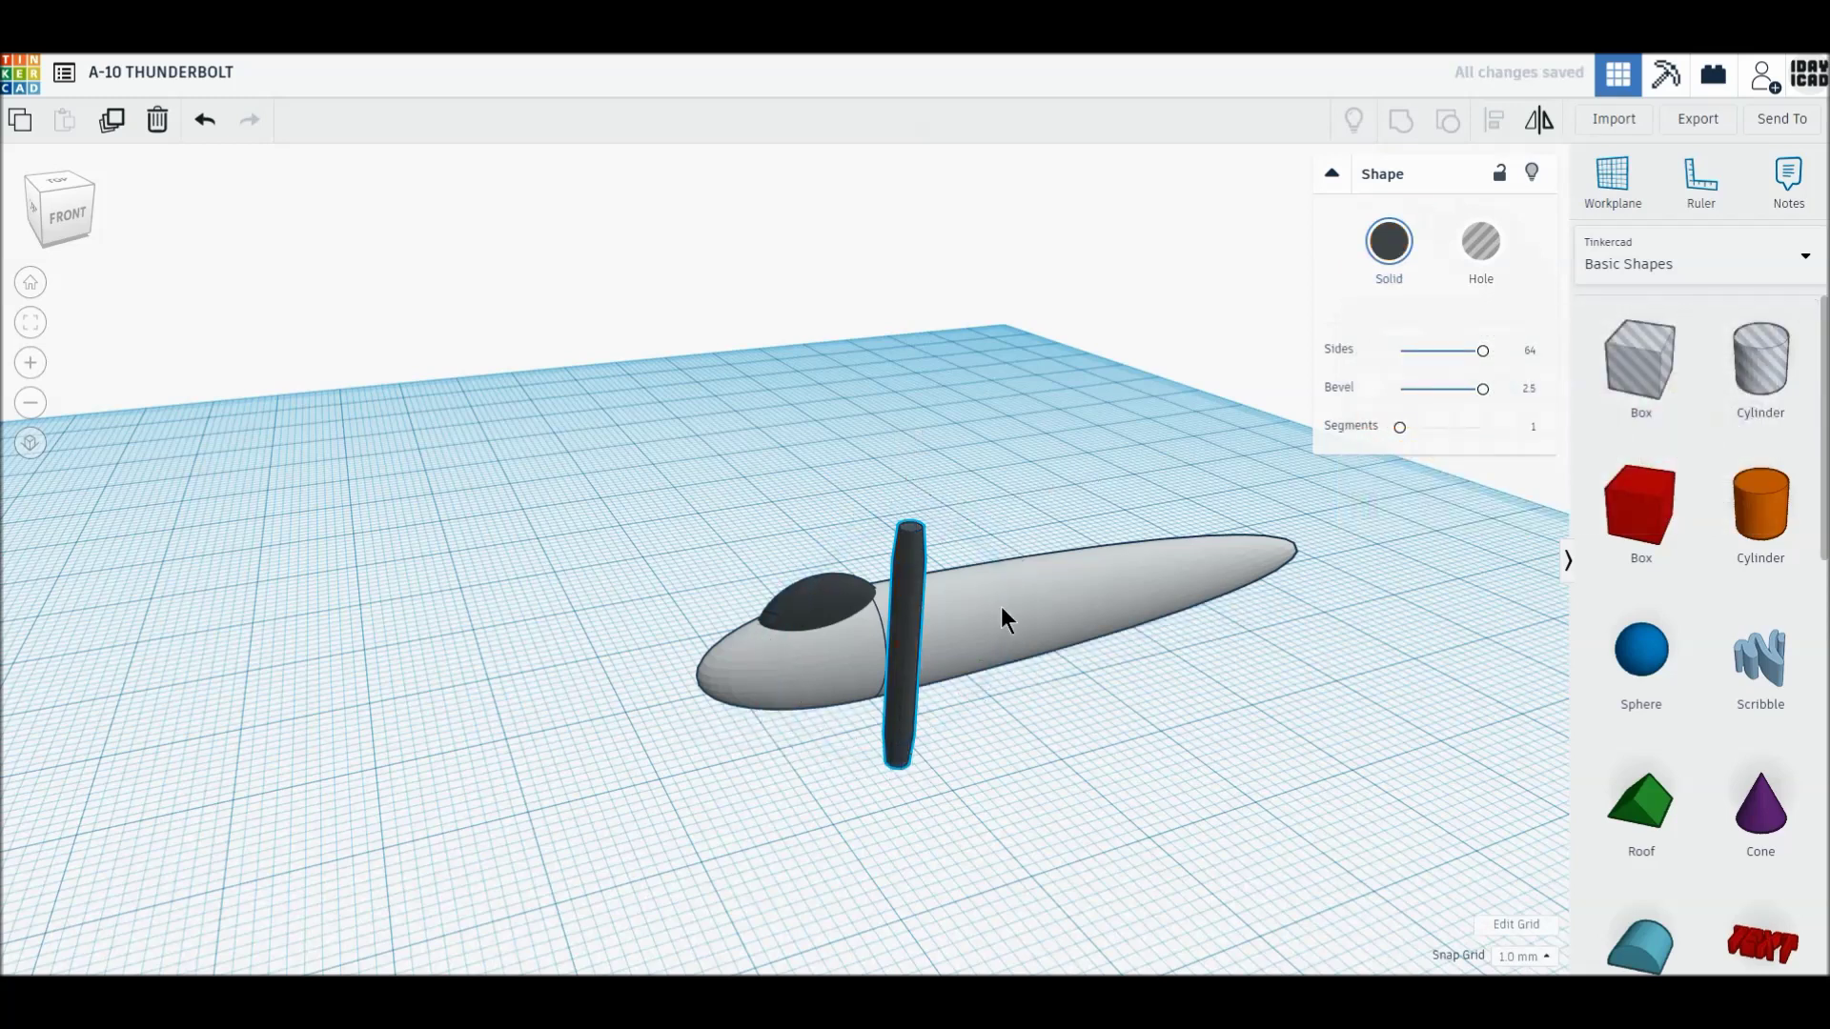
pyautogui.moveTo(904, 500); pyautogui.dragTo(931, 613)
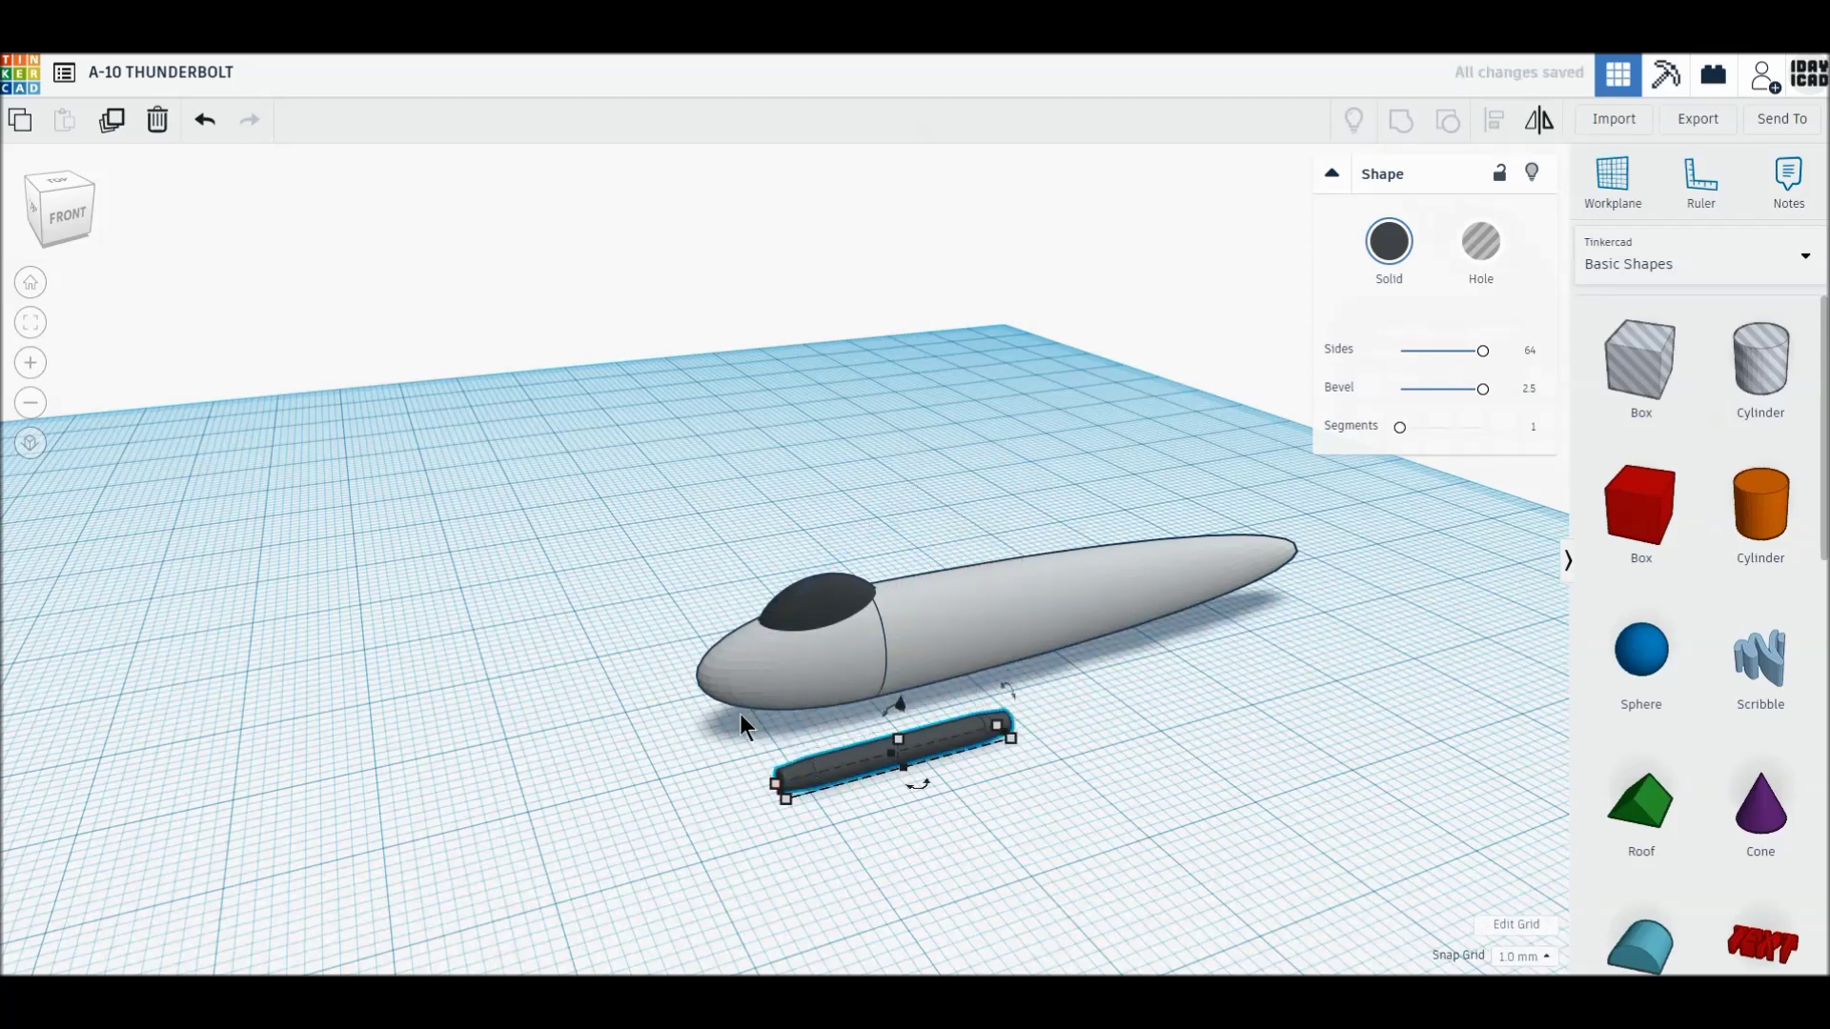
# - Move the dark grey cylinder under the fuselage, raising it slightly so its tip protrudes from the nose as a gun barrel
pyautogui.click(61, 183)
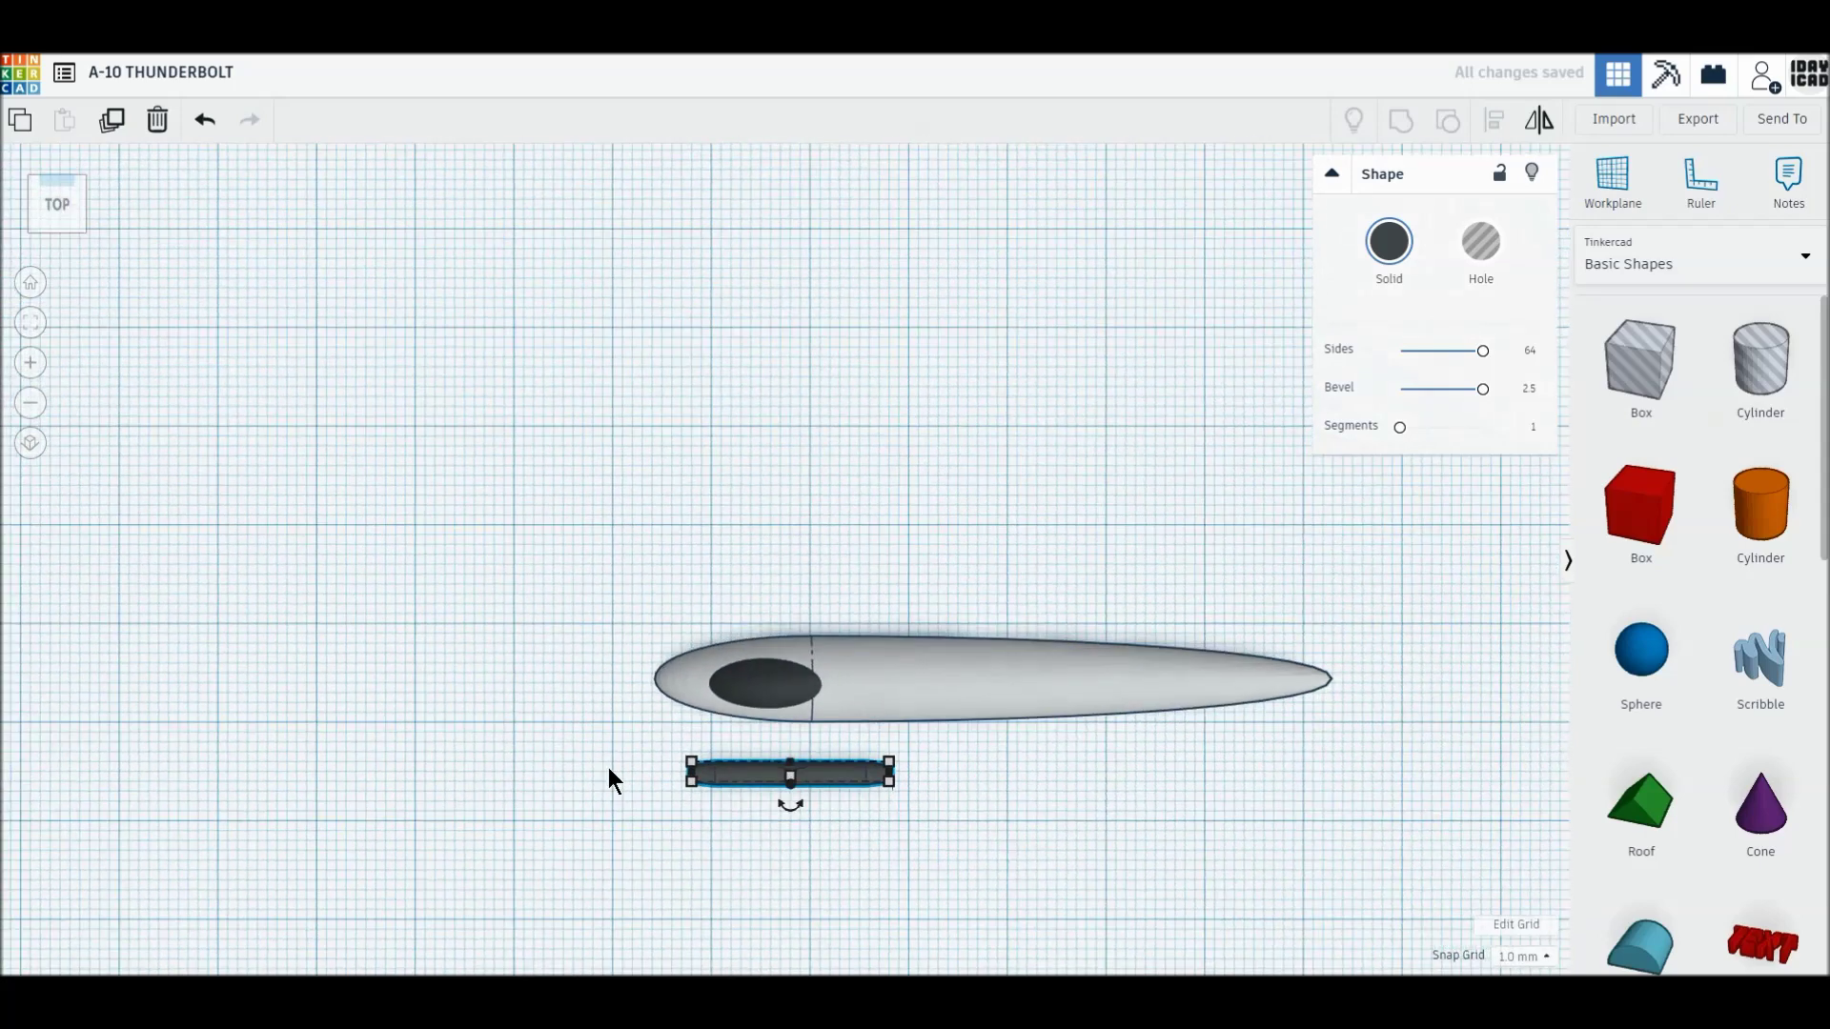
pyautogui.click(572, 760)
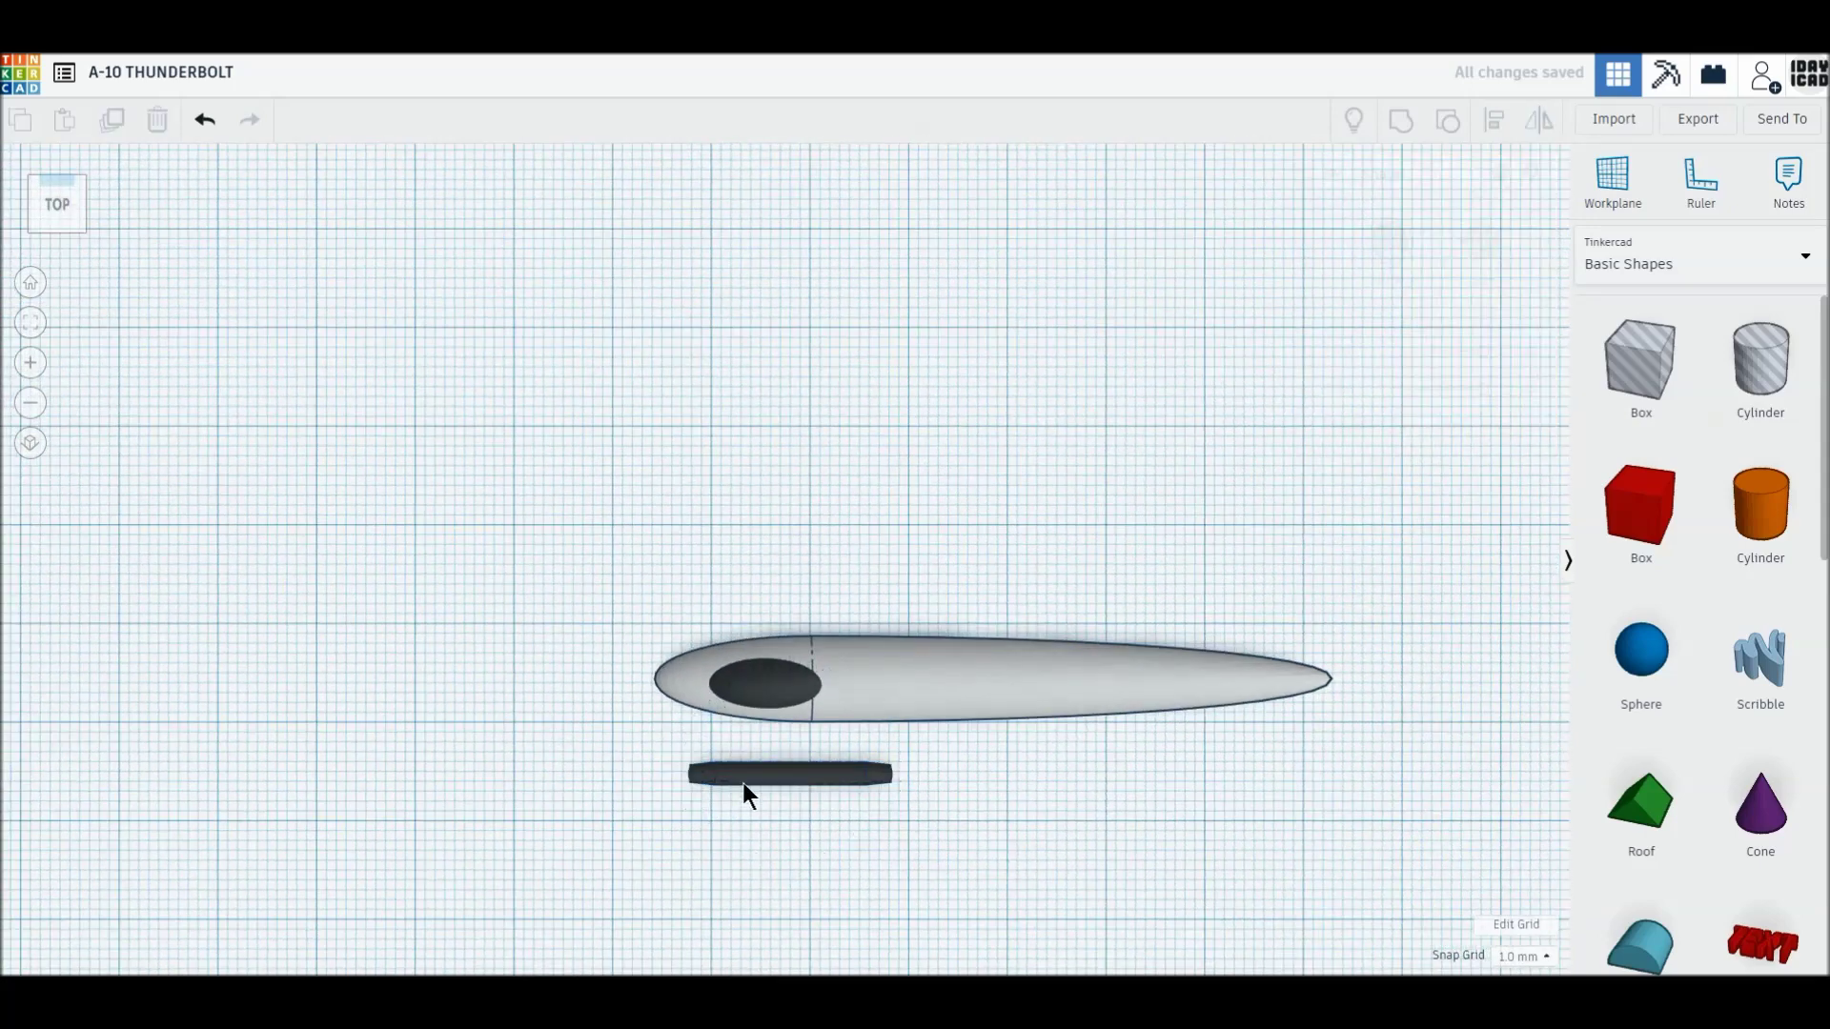
pyautogui.click(32, 445)
pyautogui.moveTo(729, 805); pyautogui.dragTo(691, 702)
pyautogui.moveTo(670, 750); pyautogui.dragTo(810, 631, button='right')
pyautogui.moveTo(827, 633); pyautogui.dragTo(827, 619)
# - Group the fuselage, canopy and gun barrel, keeping their separate colours with the Multicolor option
pyautogui.moveTo(616, 486); pyautogui.dragTo(942, 732)
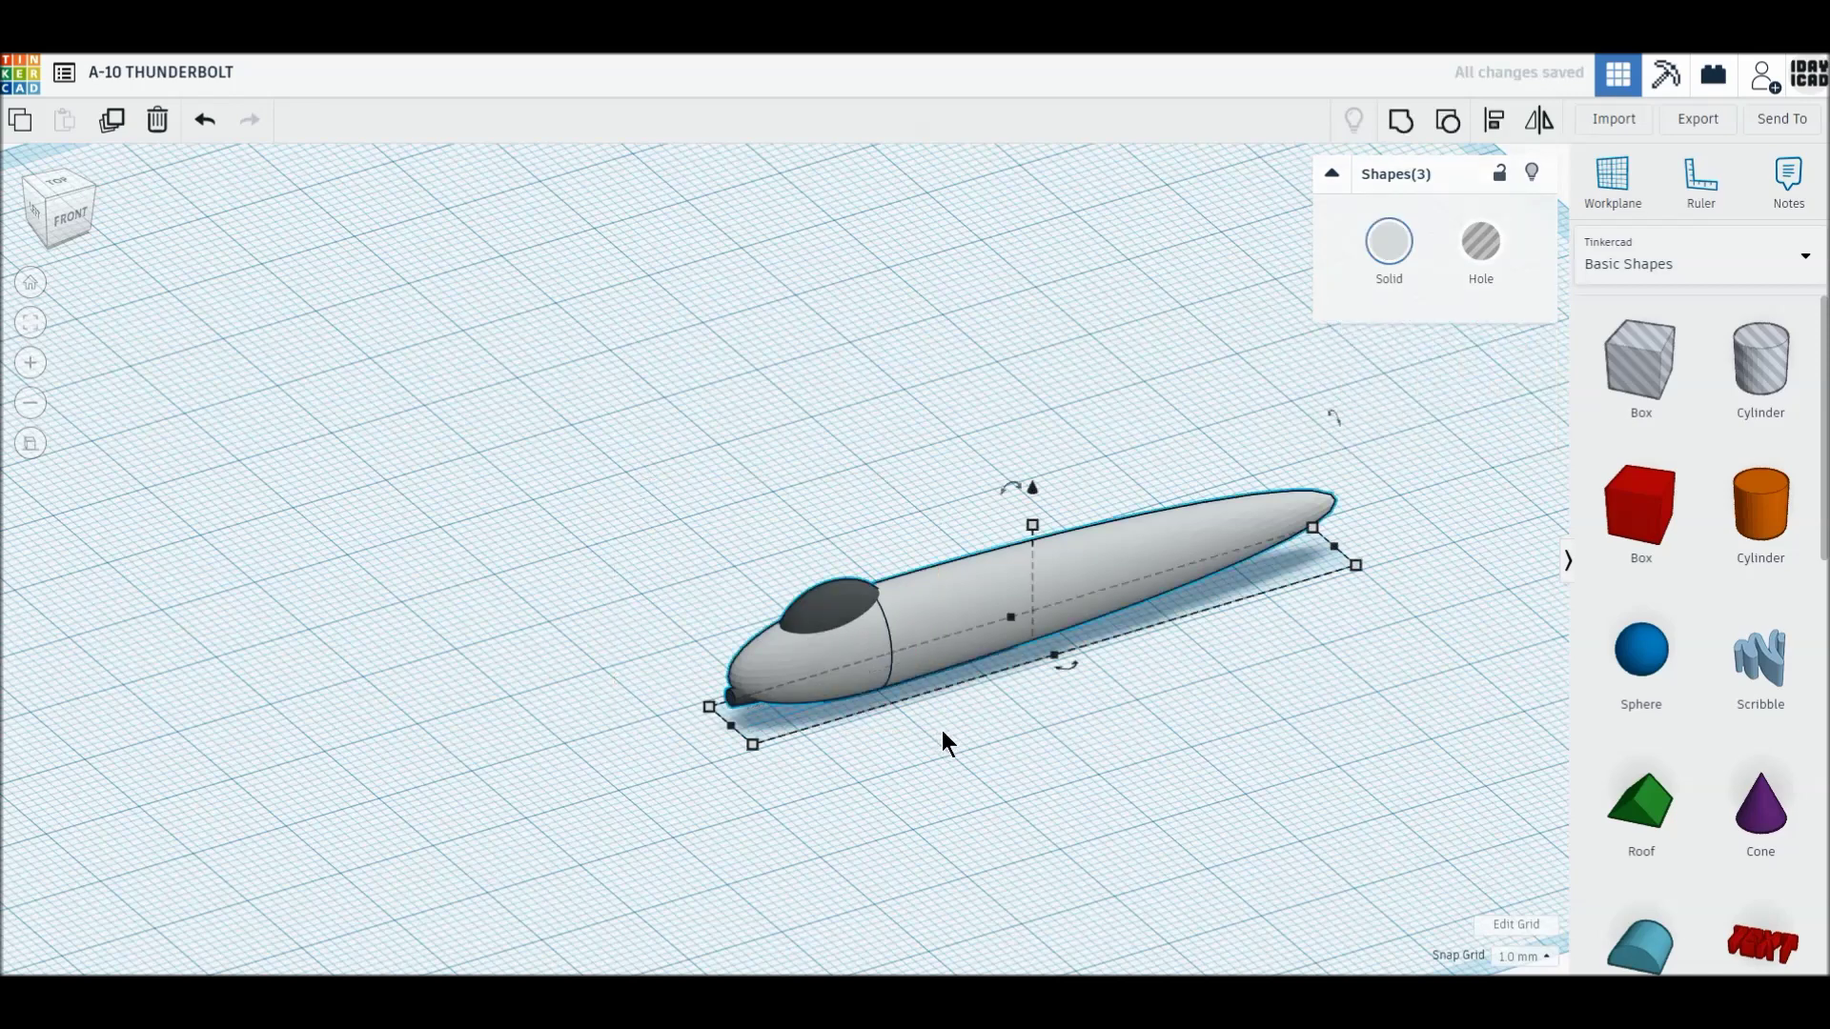
pyautogui.click(1394, 121)
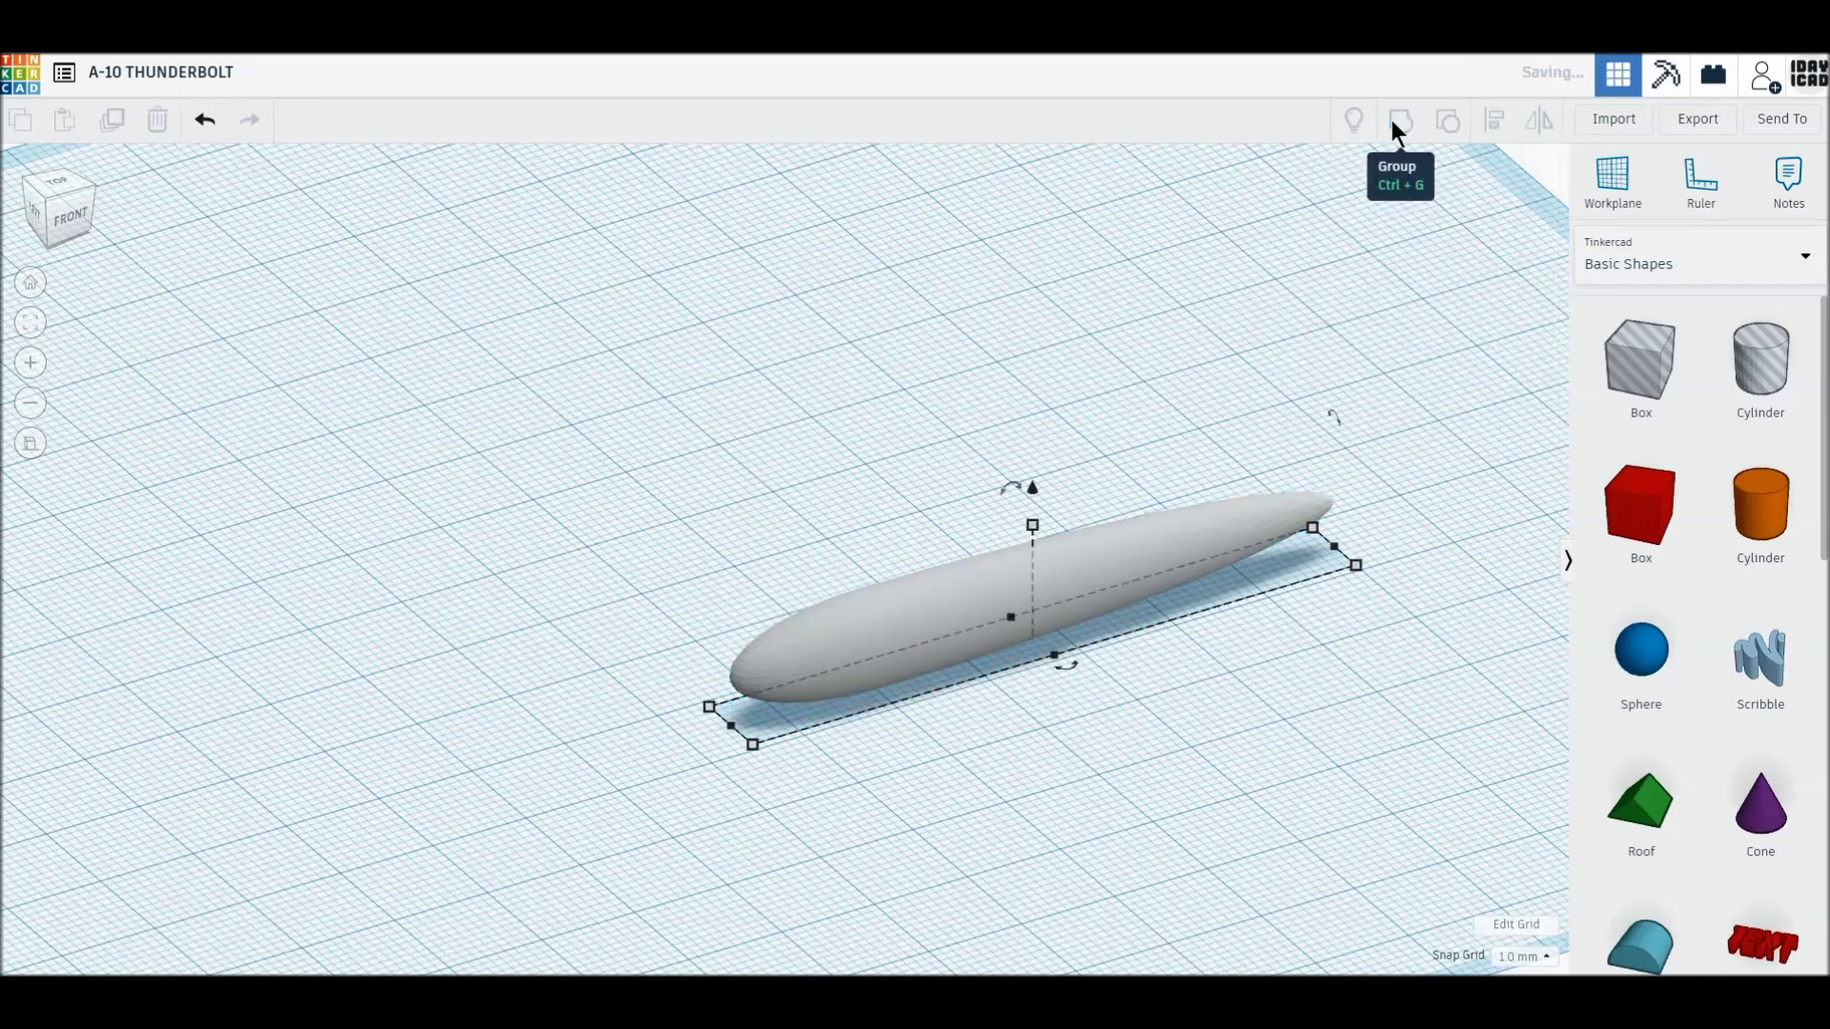
pyautogui.click(1390, 243)
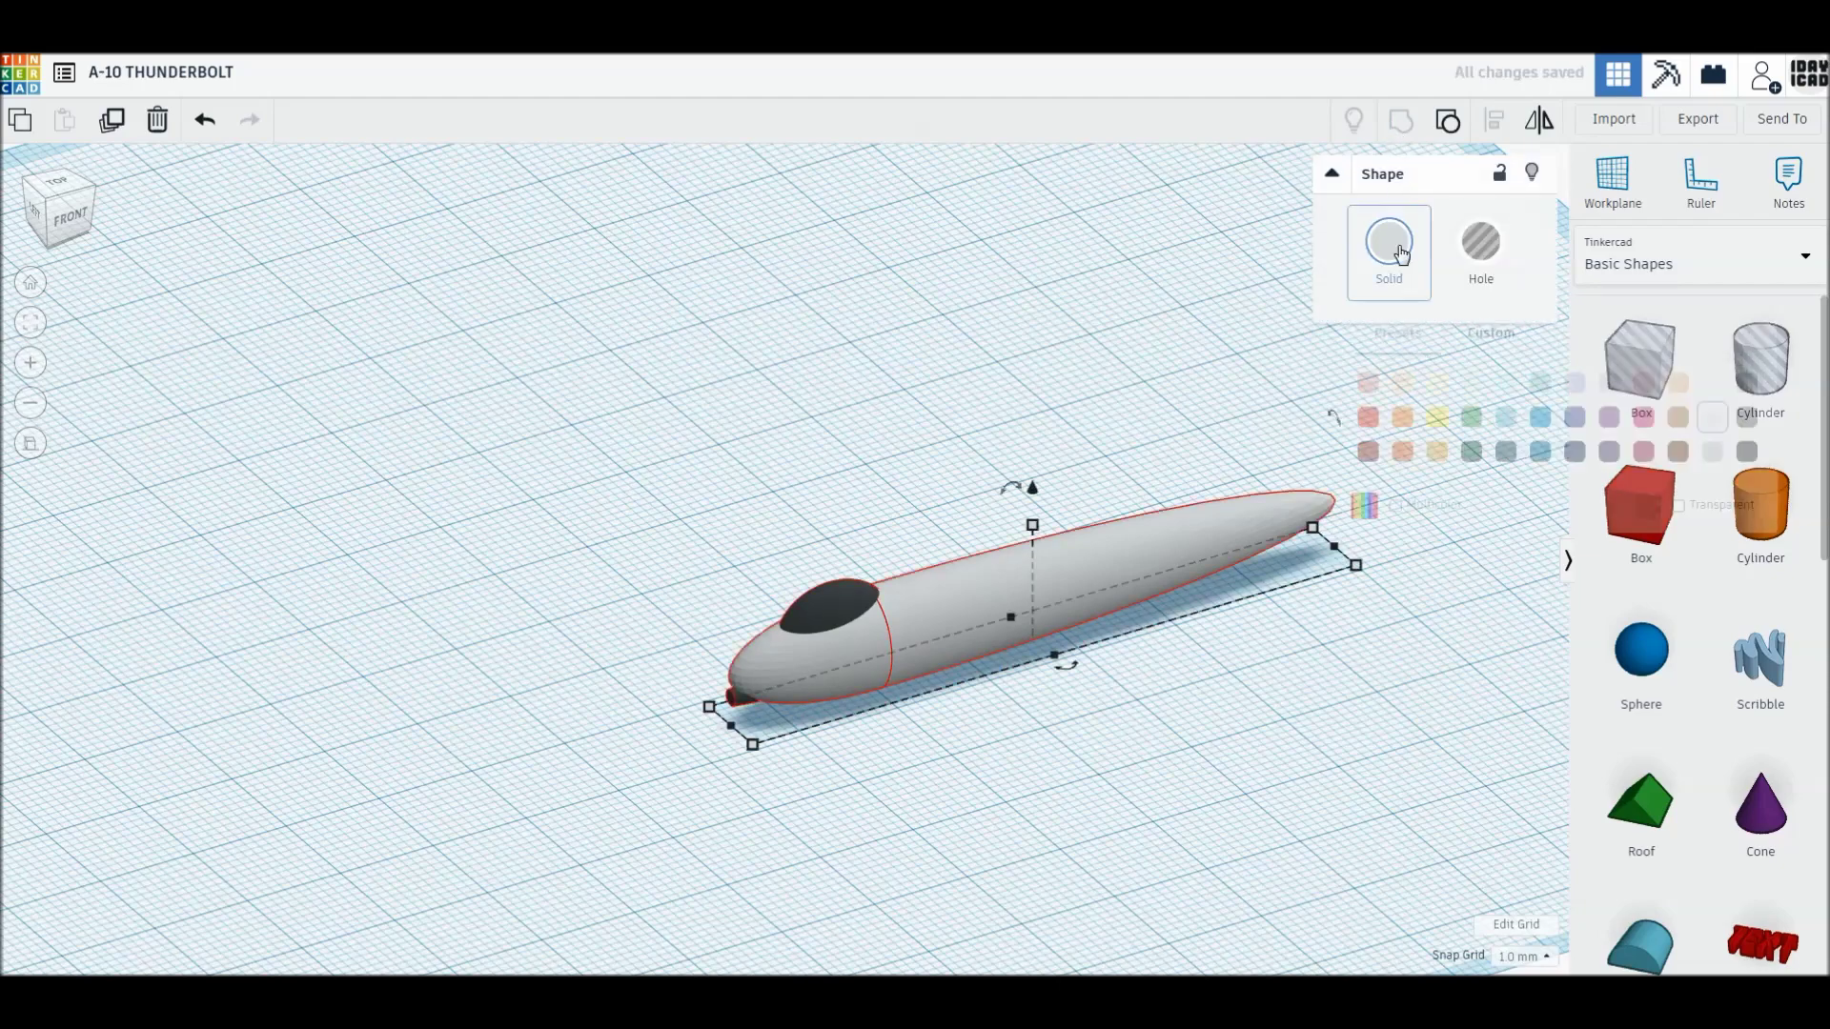
pyautogui.click(1396, 506)
pyautogui.click(901, 518)
pyautogui.moveTo(901, 518); pyautogui.dragTo(844, 720, button='right')
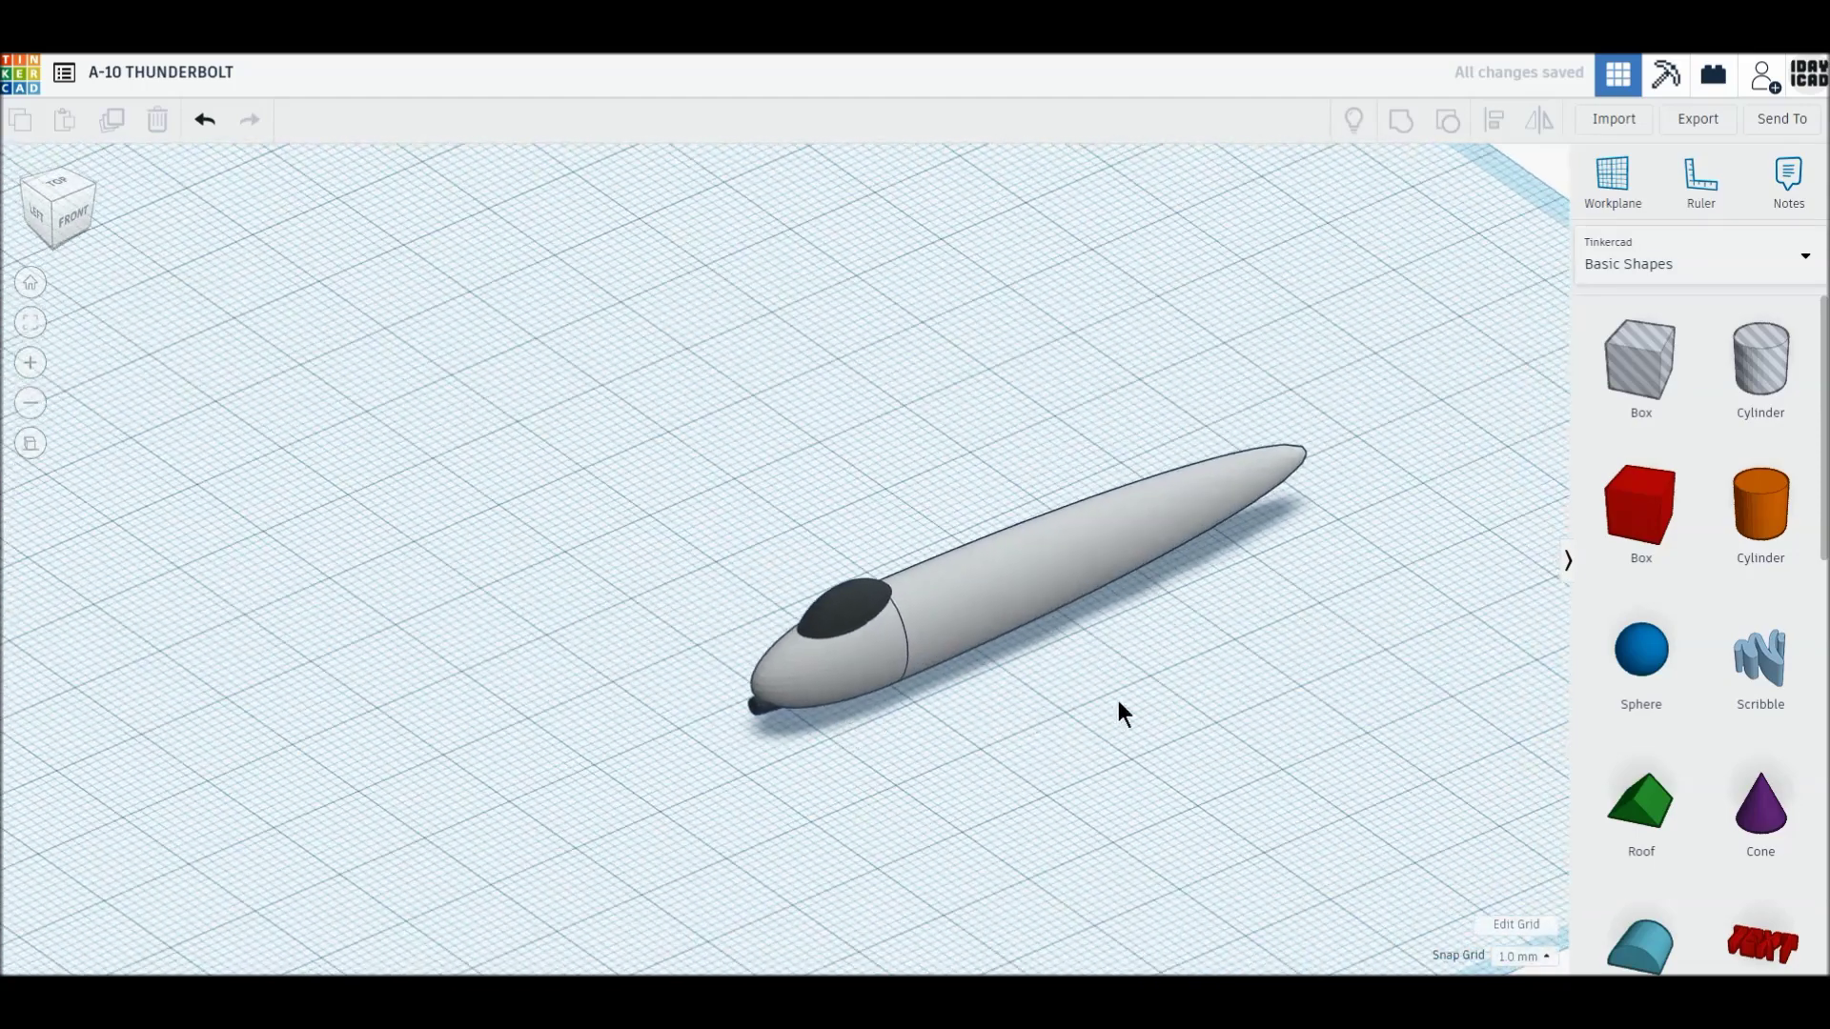
# - Add a box beside the fuselage and set its height to 1 mm
pyautogui.moveTo(1025, 706); pyautogui.dragTo(1009, 700, button='right')
pyautogui.moveTo(1649, 512); pyautogui.dragTo(1106, 707)
pyautogui.moveTo(1117, 550)
pyautogui.write('1')
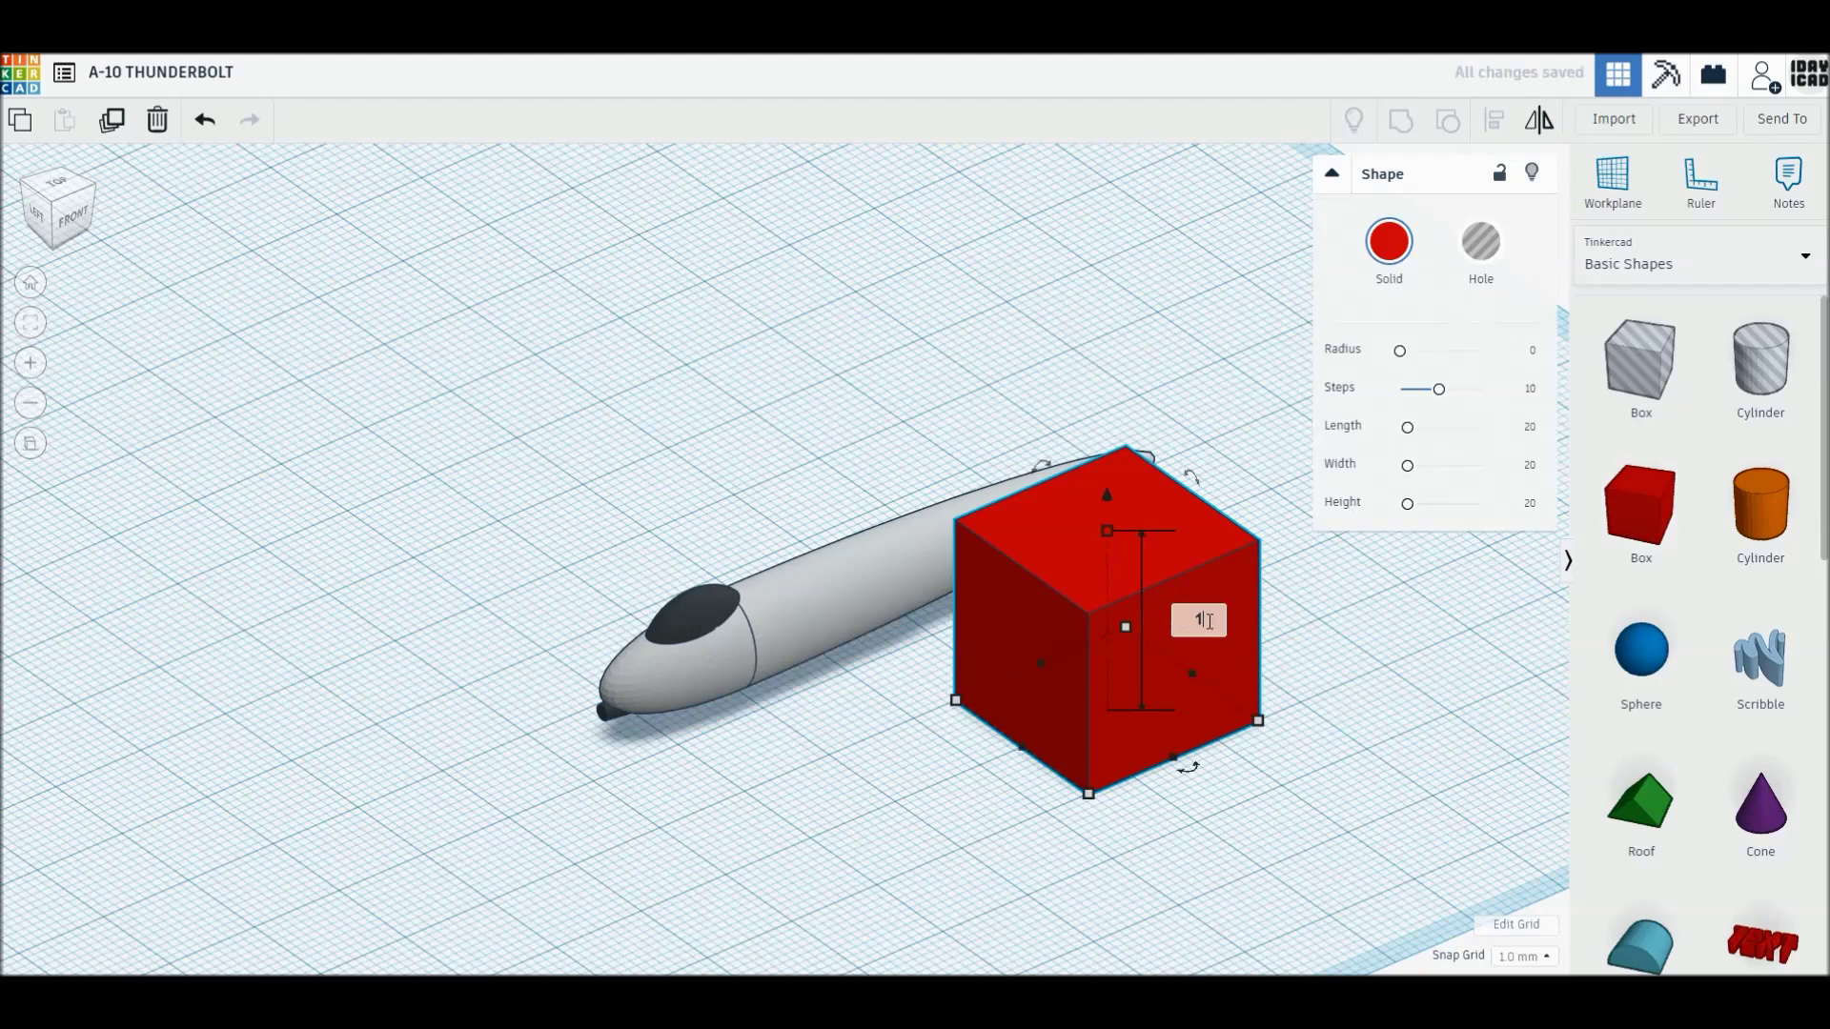
pyautogui.press('Return')
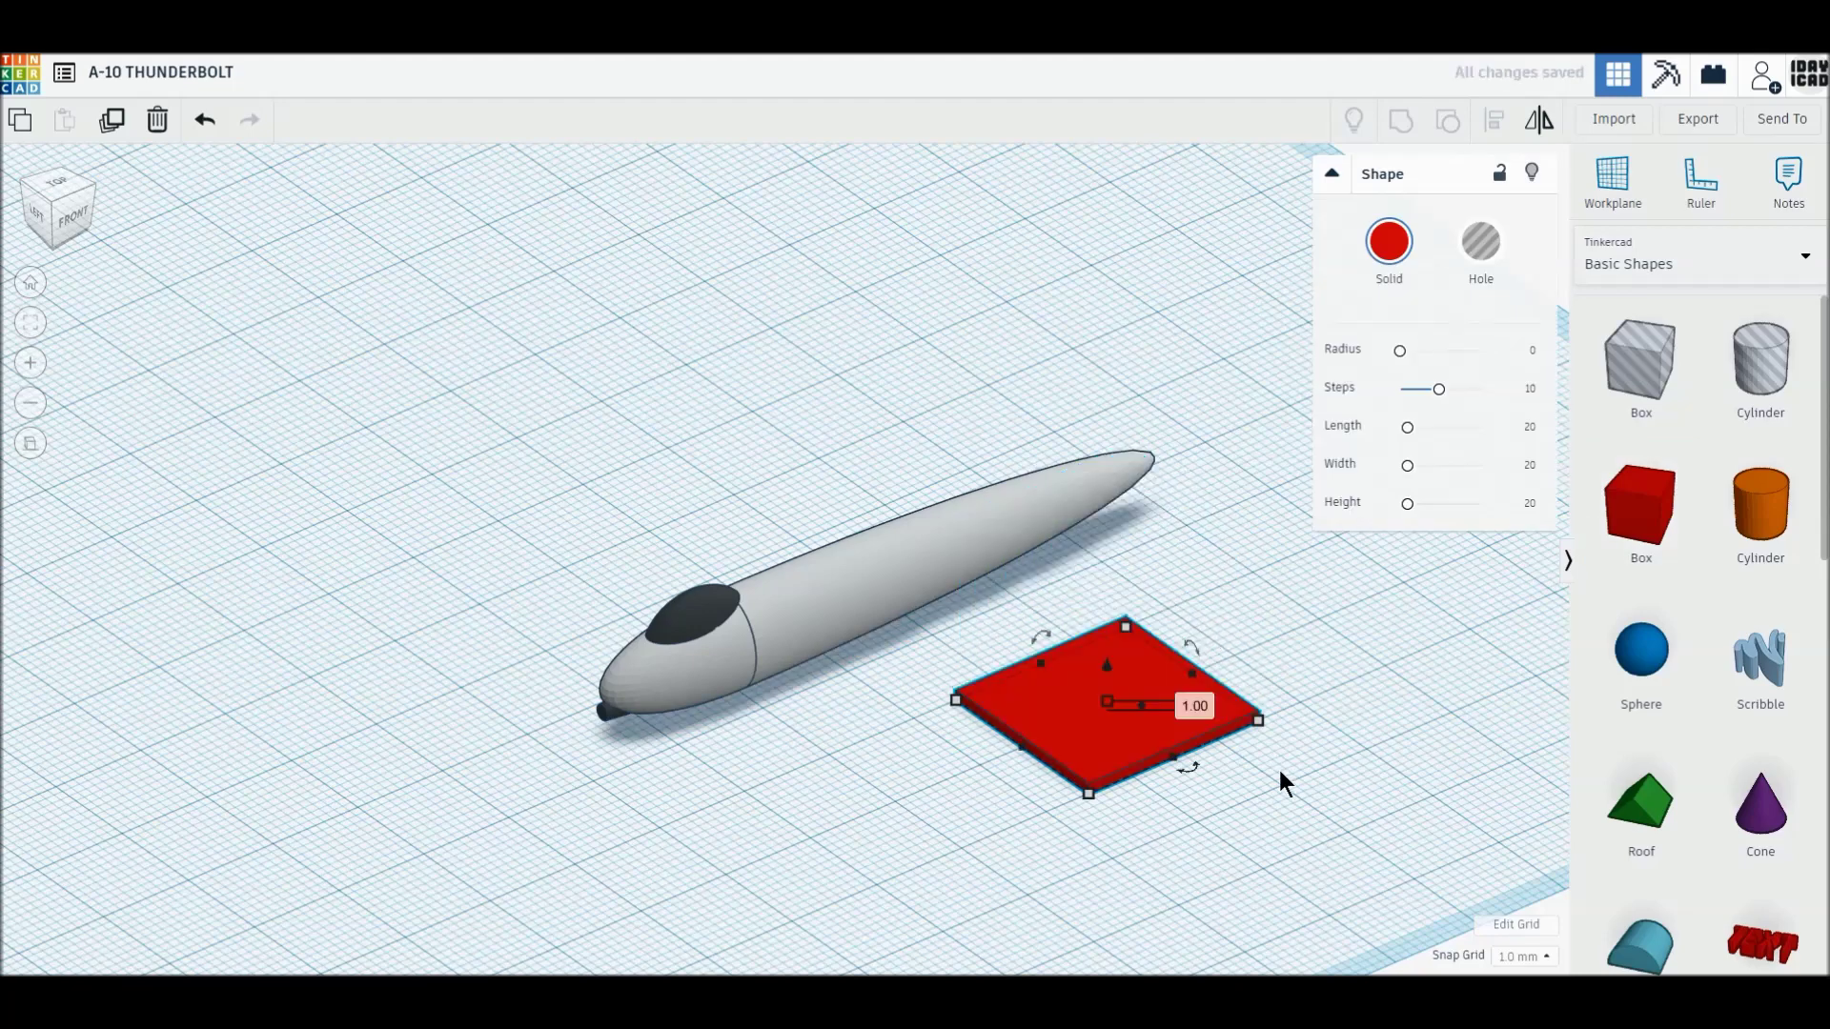
pyautogui.moveTo(1257, 720)
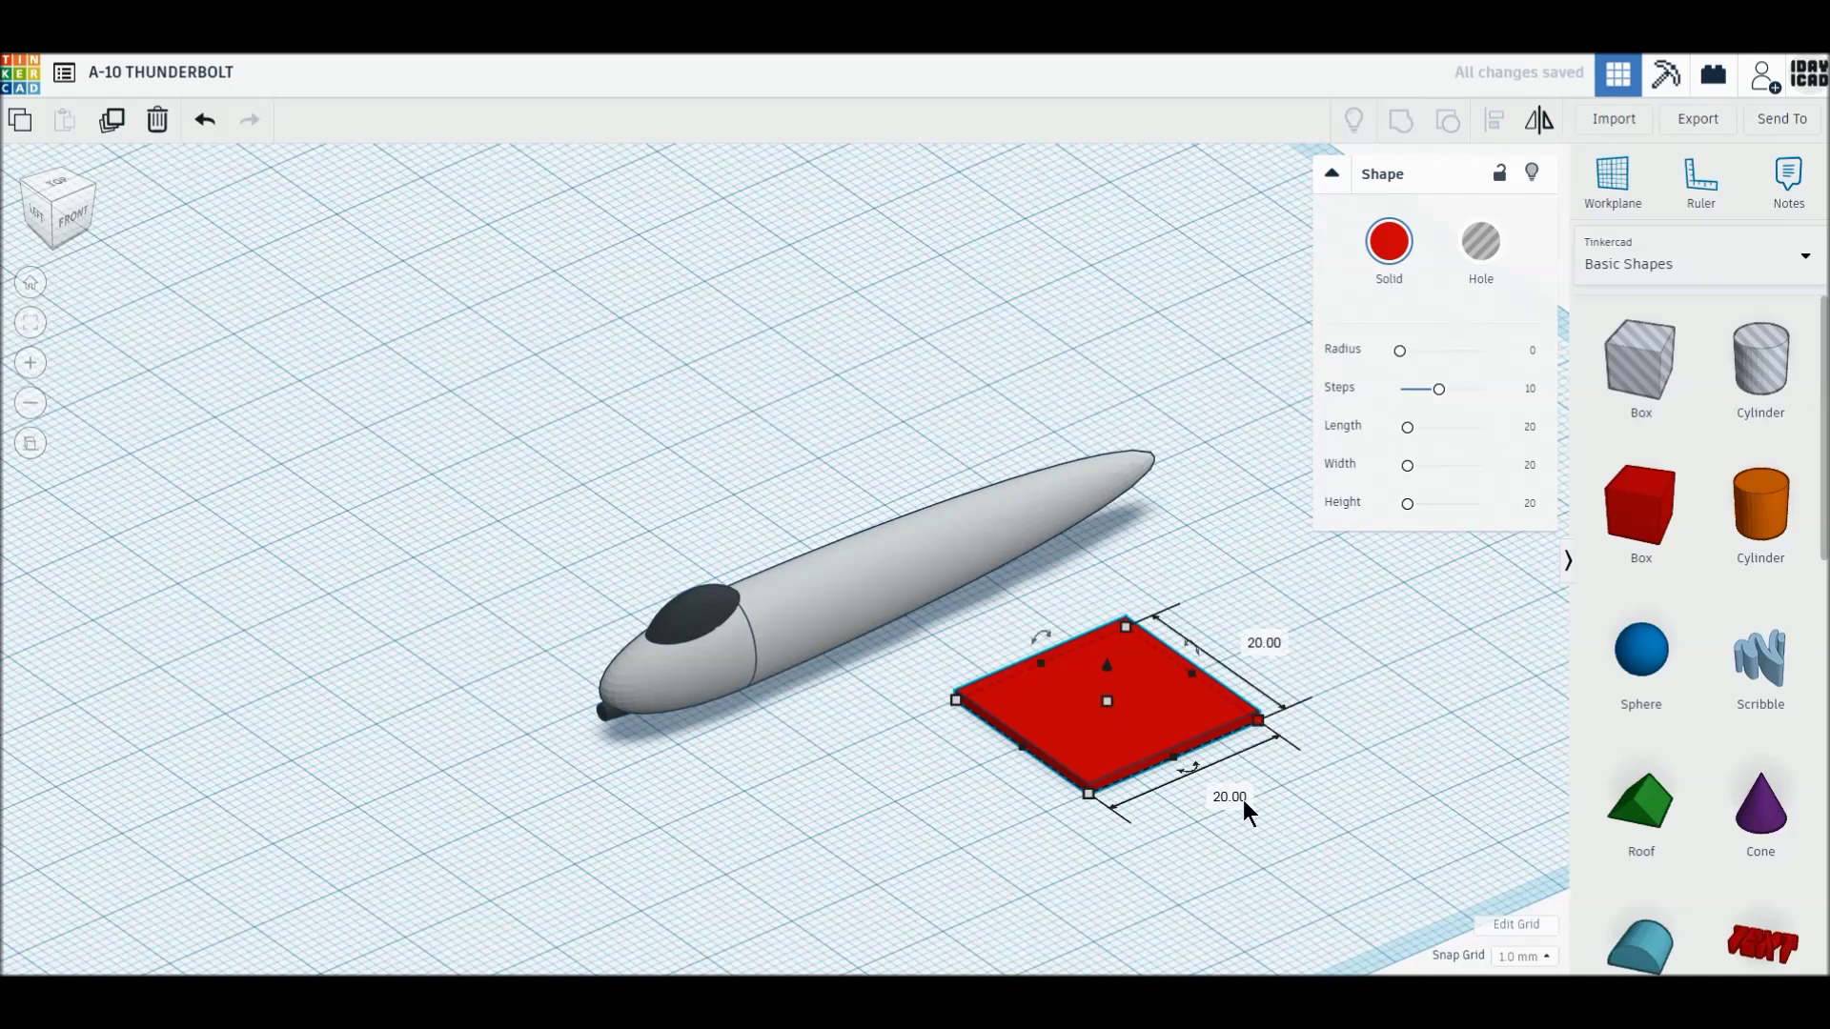
pyautogui.click(1500, 749)
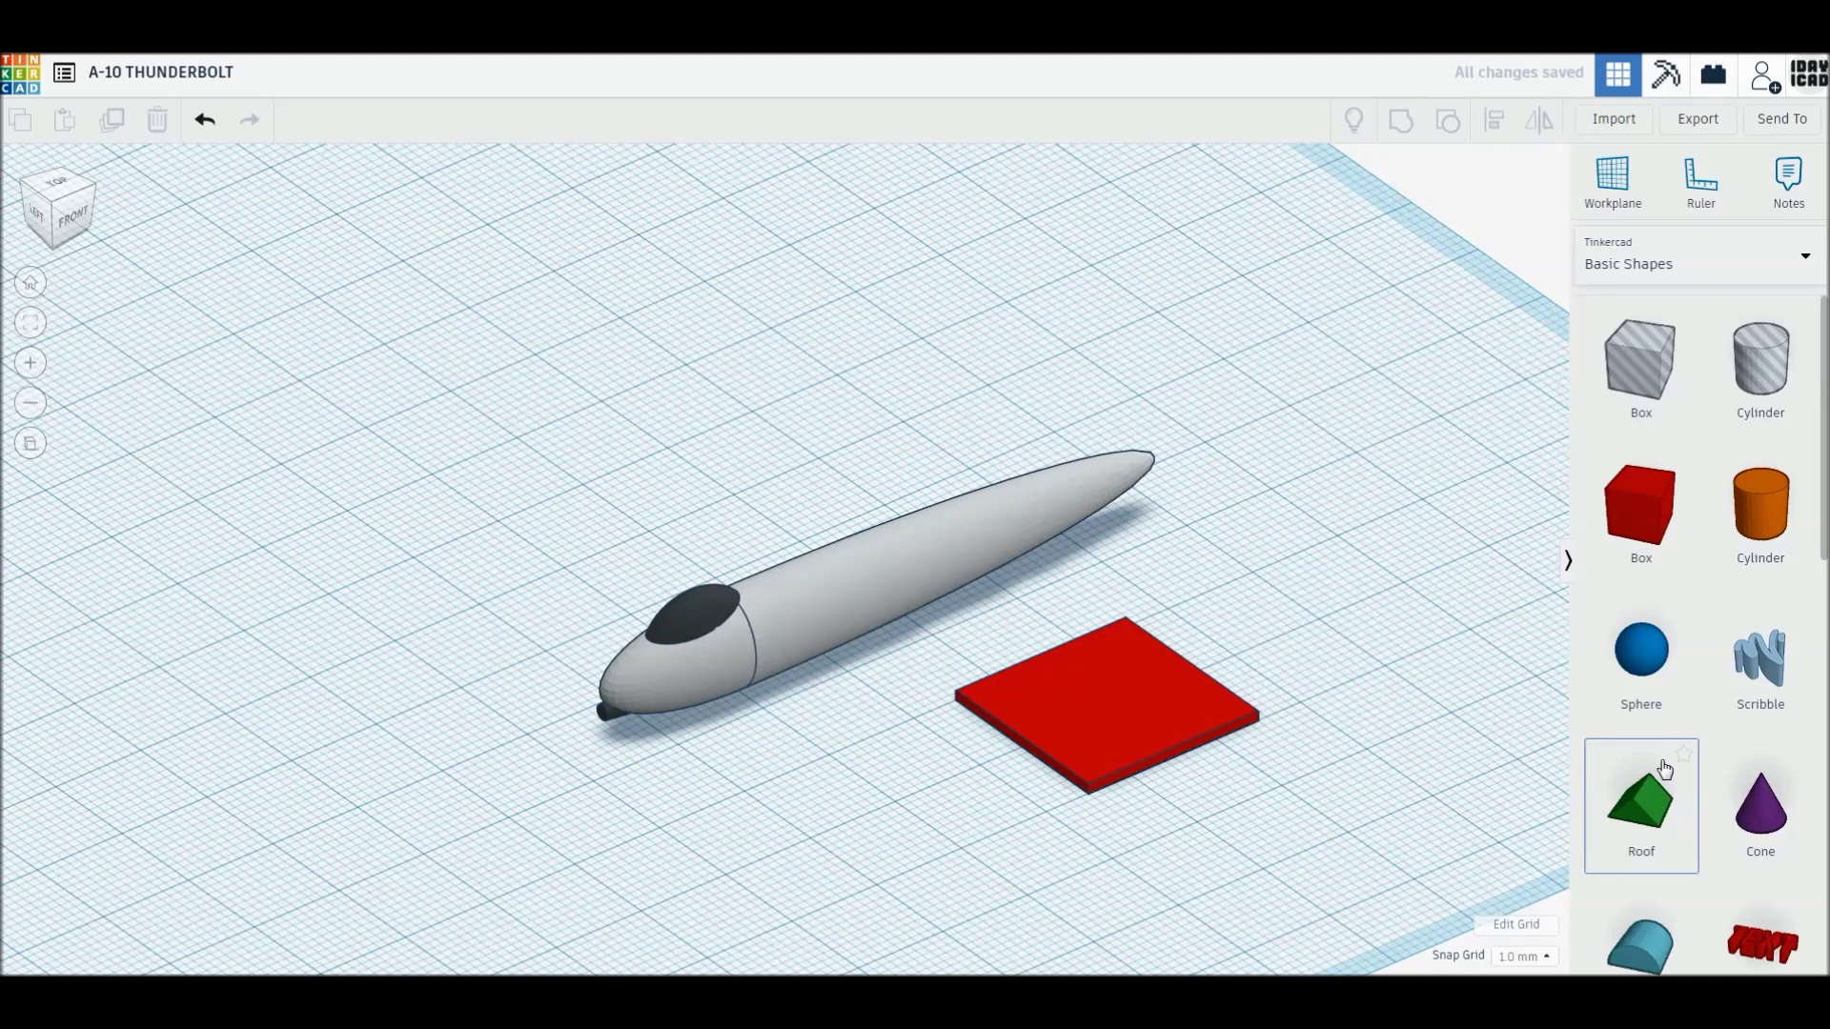
# - Add a round roof next to the flat box, 1 mm high and 10 mm wide
pyautogui.scroll(-3, 1663, 768)
pyautogui.moveTo(1606, 664); pyautogui.dragTo(1288, 674)
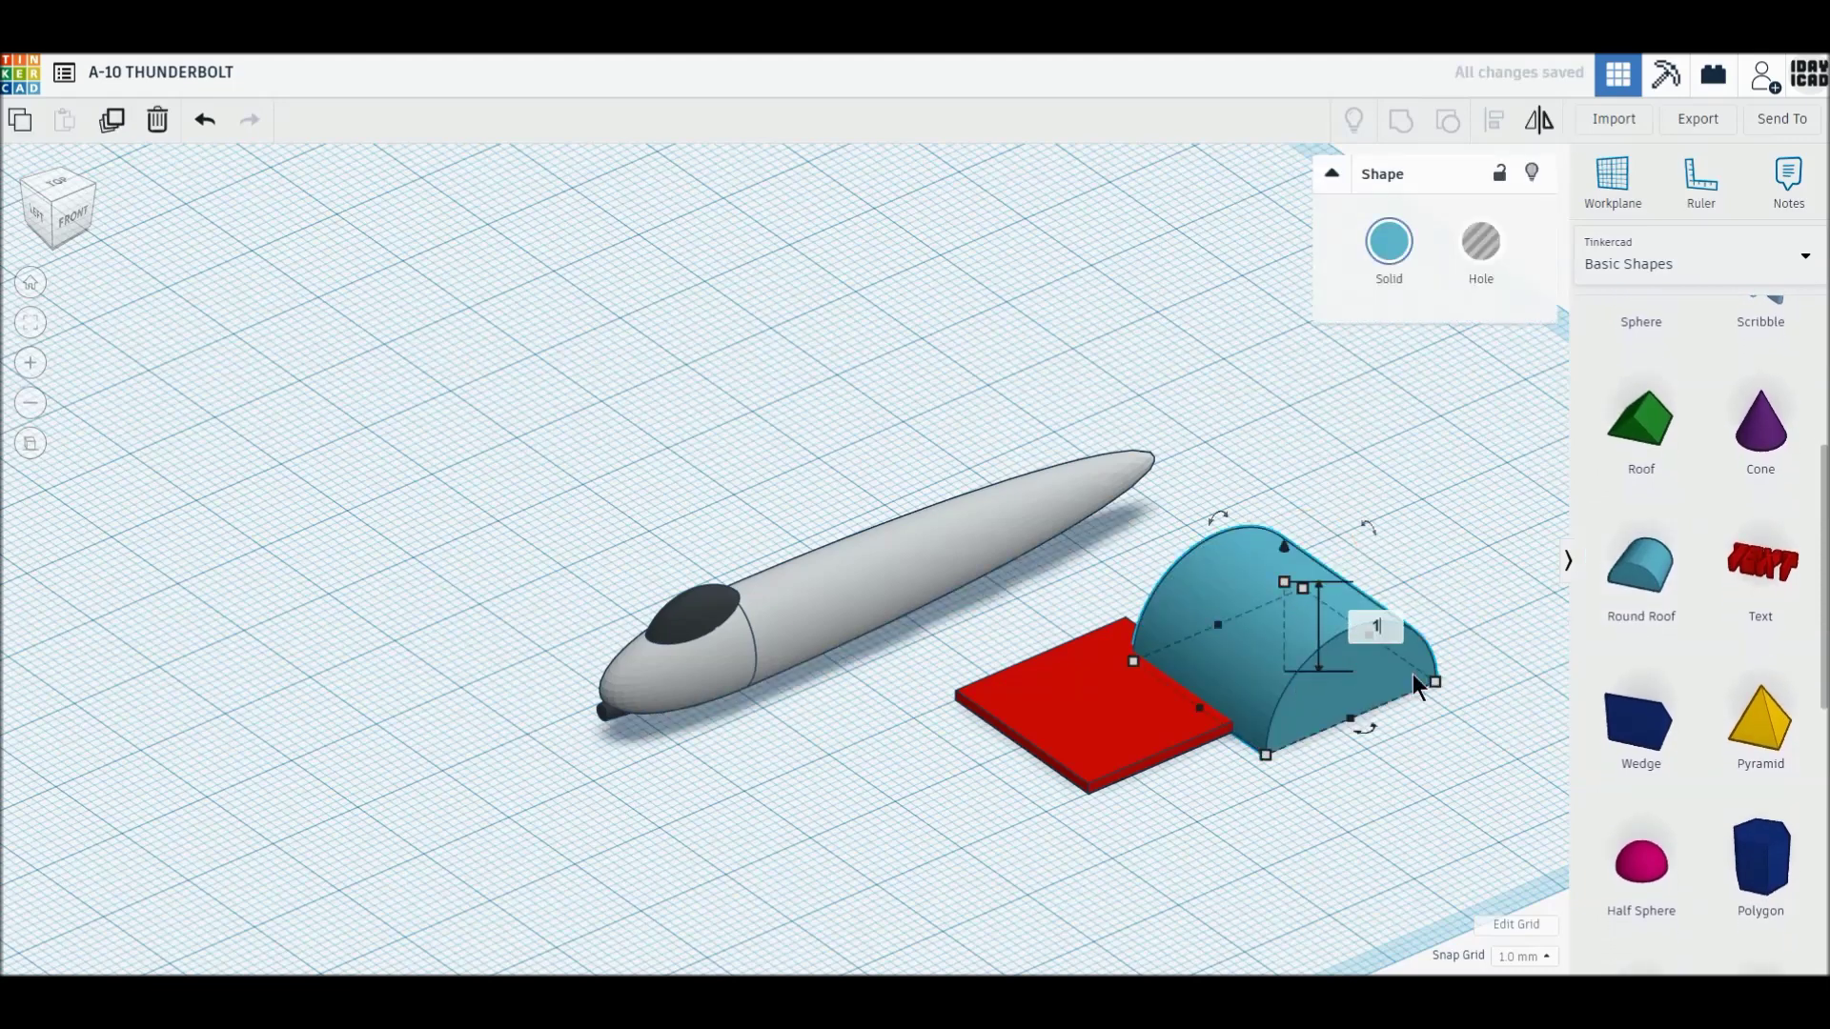
pyautogui.press('Return')
pyautogui.moveTo(1434, 681)
pyautogui.click(1409, 758)
pyautogui.write('10')
pyautogui.press('Return')
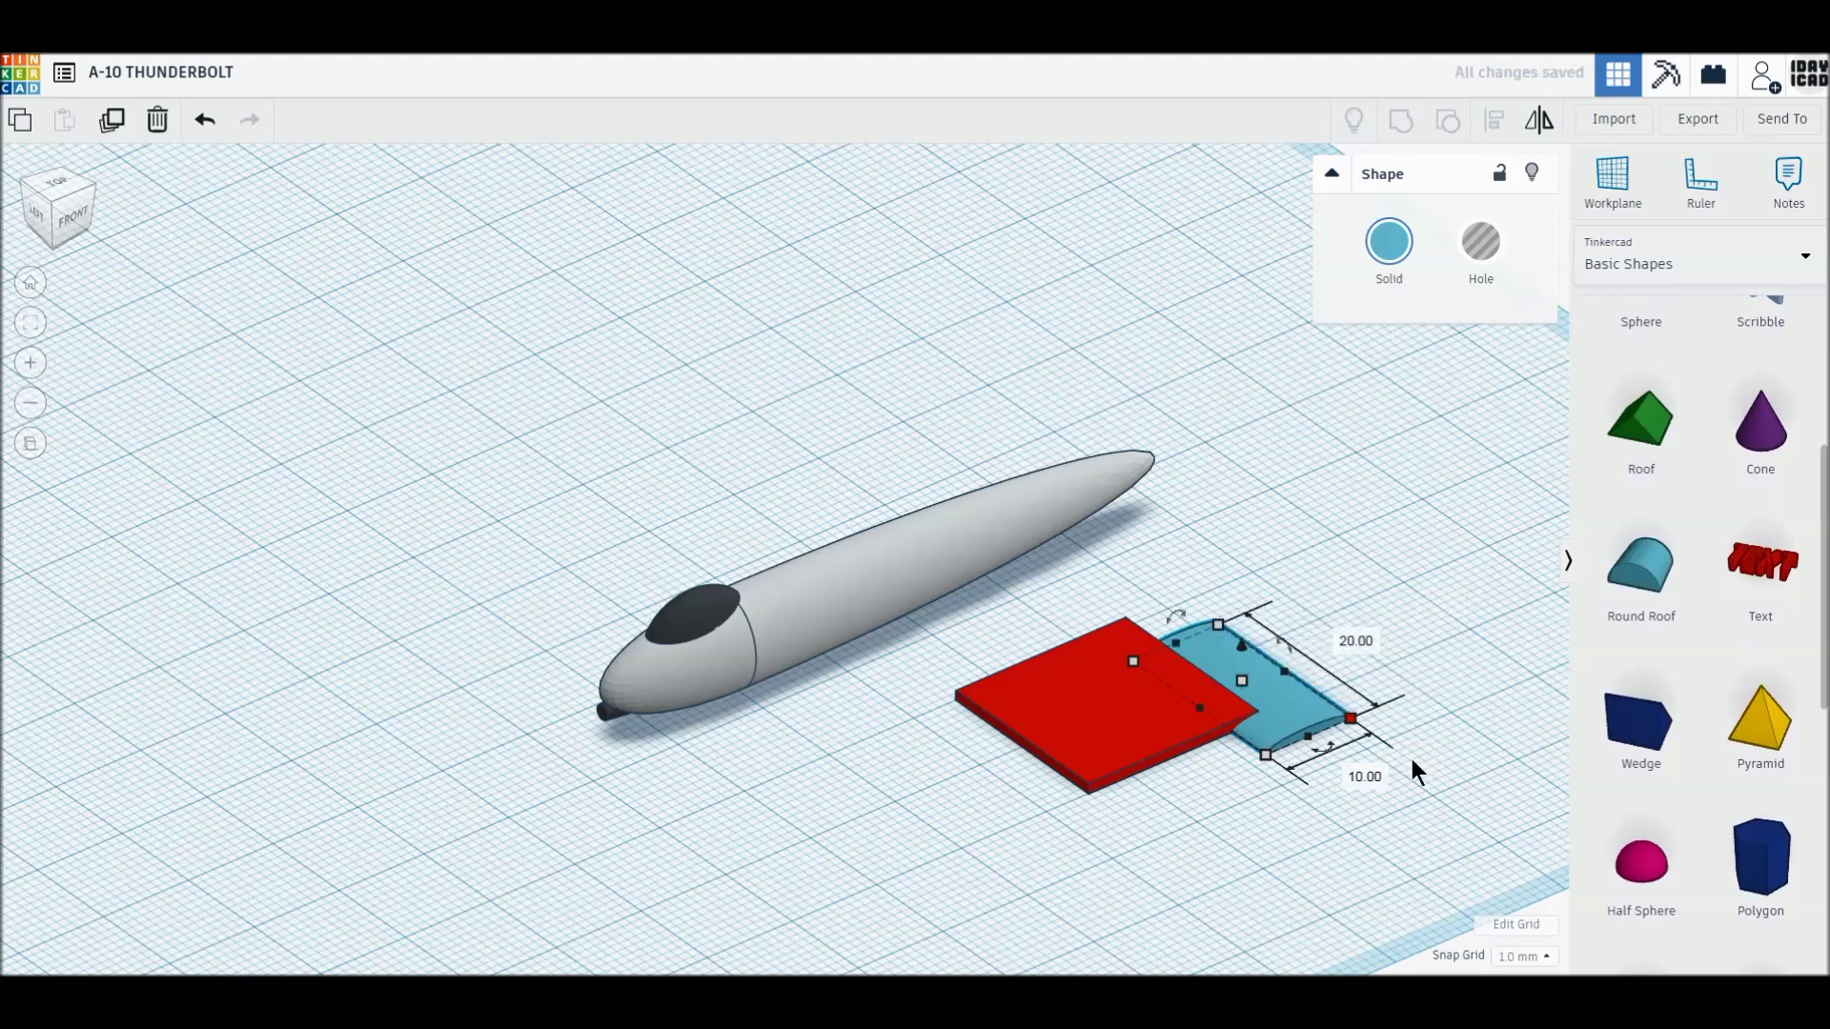
# - Move the red box 10 mm towards the nose and 15 mm into the fuselage, then reshape it into a long, narrow wing
pyautogui.click(1133, 715)
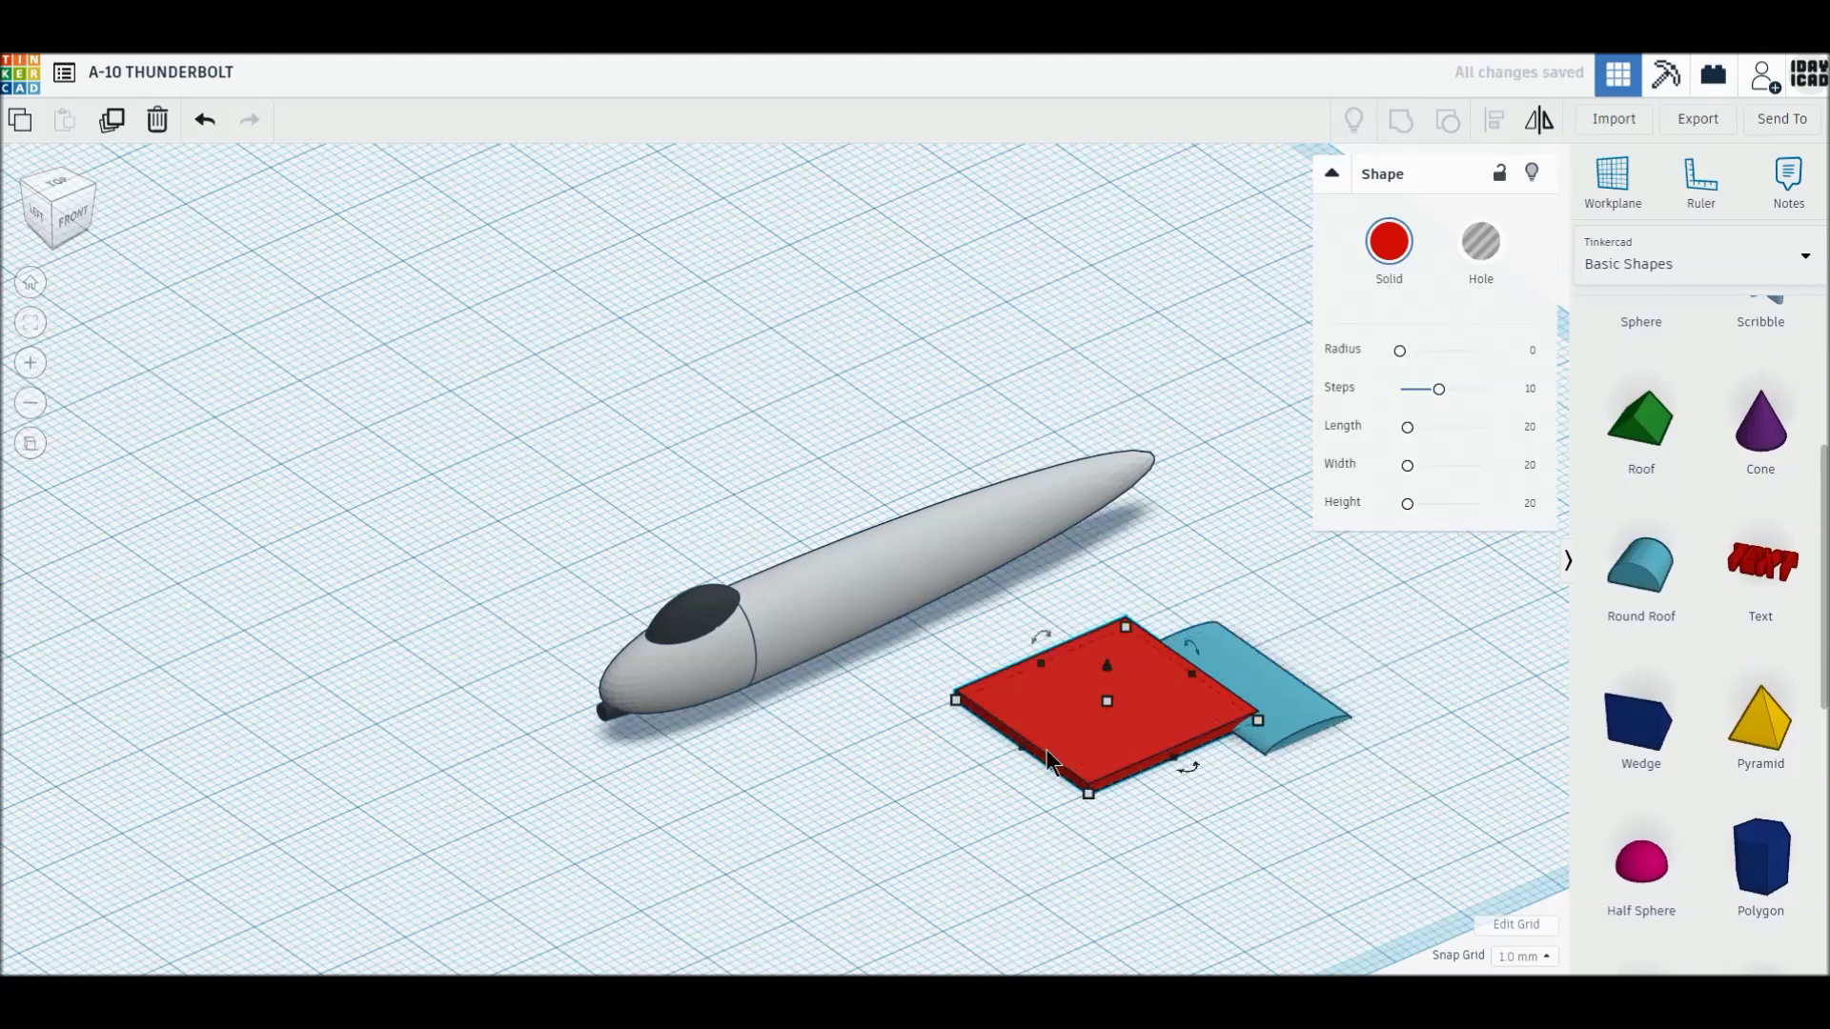
pyautogui.click(56, 183)
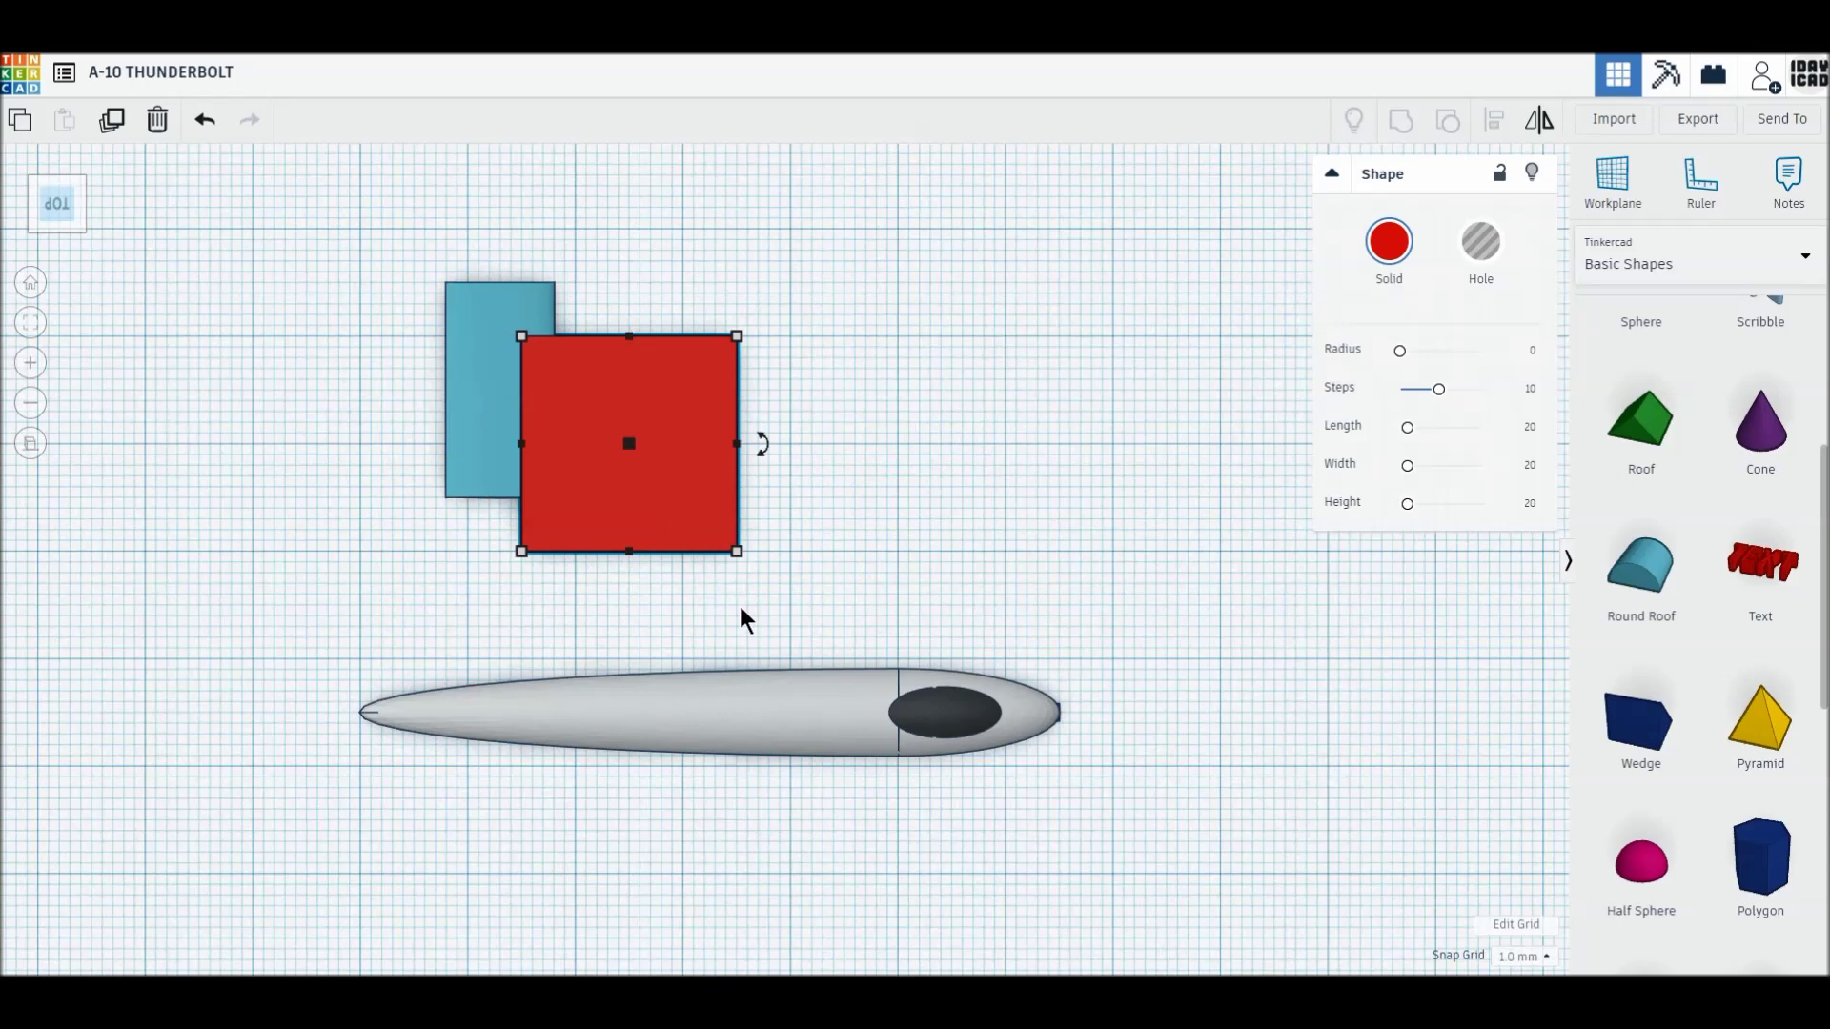
pyautogui.moveTo(679, 514); pyautogui.dragTo(785, 672)
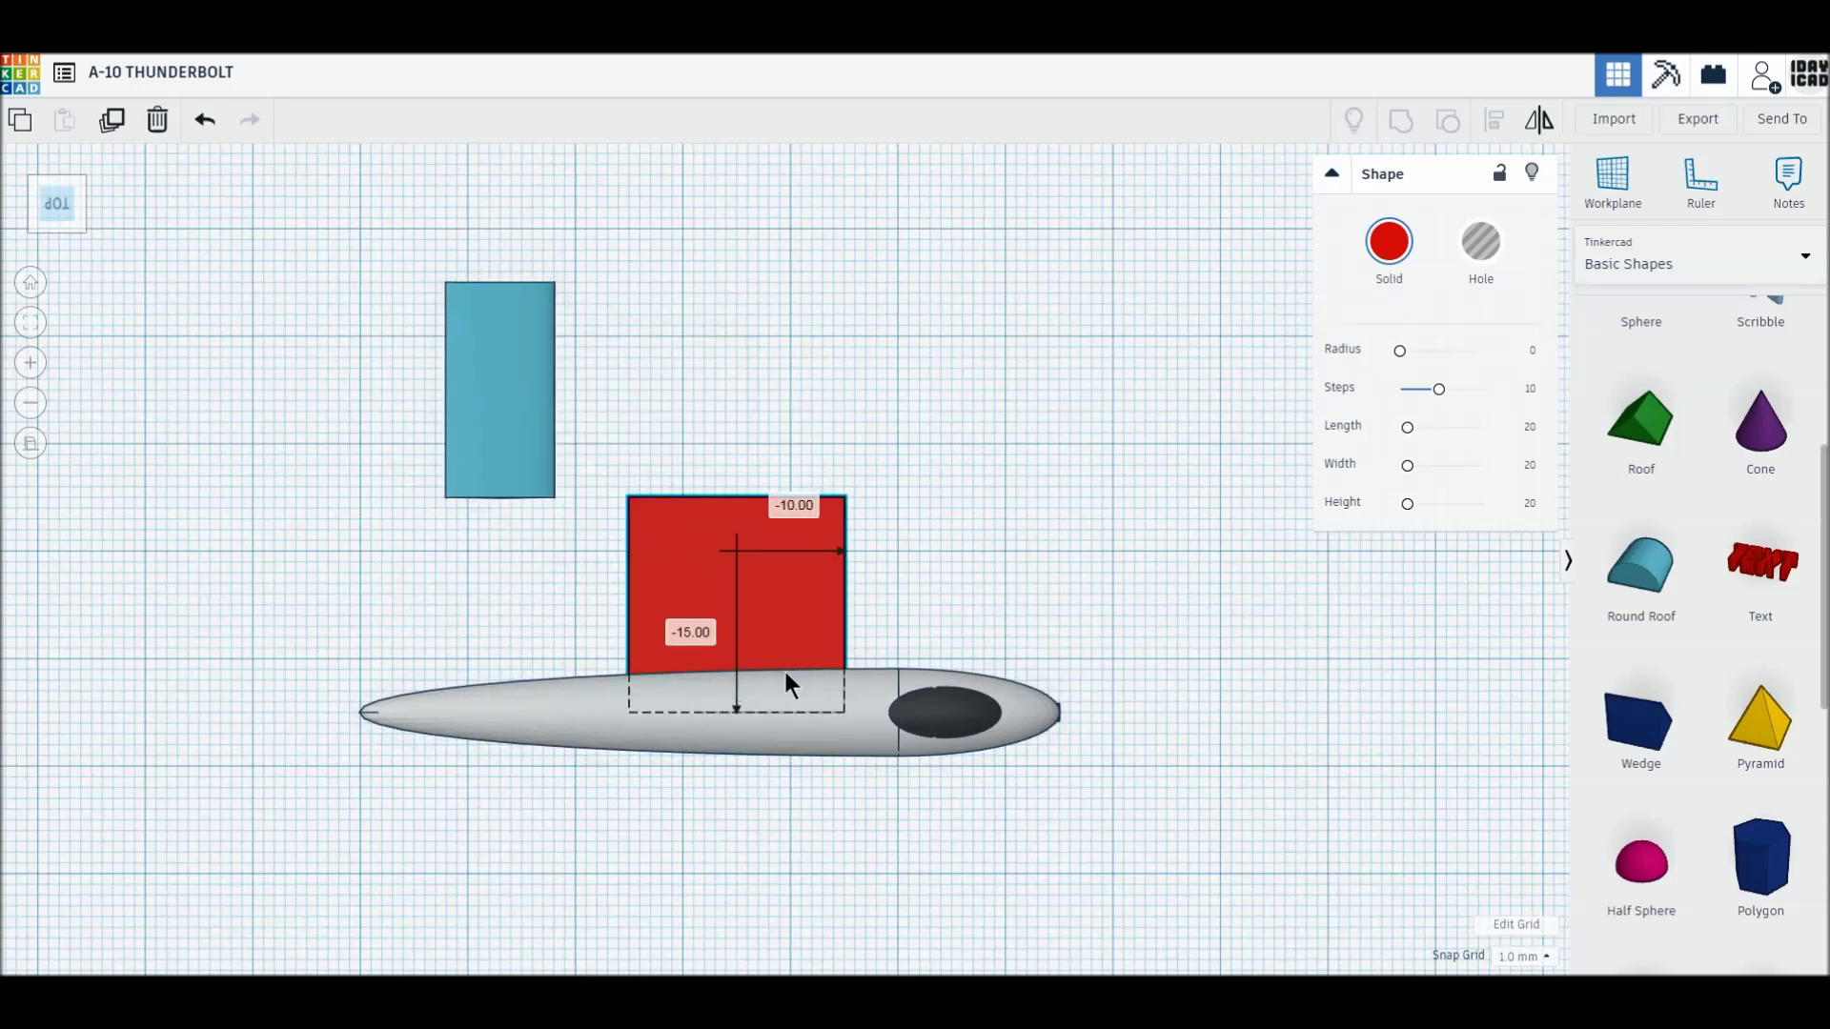
pyautogui.moveTo(629, 496); pyautogui.dragTo(759, 386)
# - Place the round roof along the red box's trailing edge and extend both shapes to 35 mm long, starting at the fuselage centreline
pyautogui.moveTo(480, 362); pyautogui.dragTo(741, 418)
pyautogui.moveTo(756, 552); pyautogui.dragTo(755, 714)
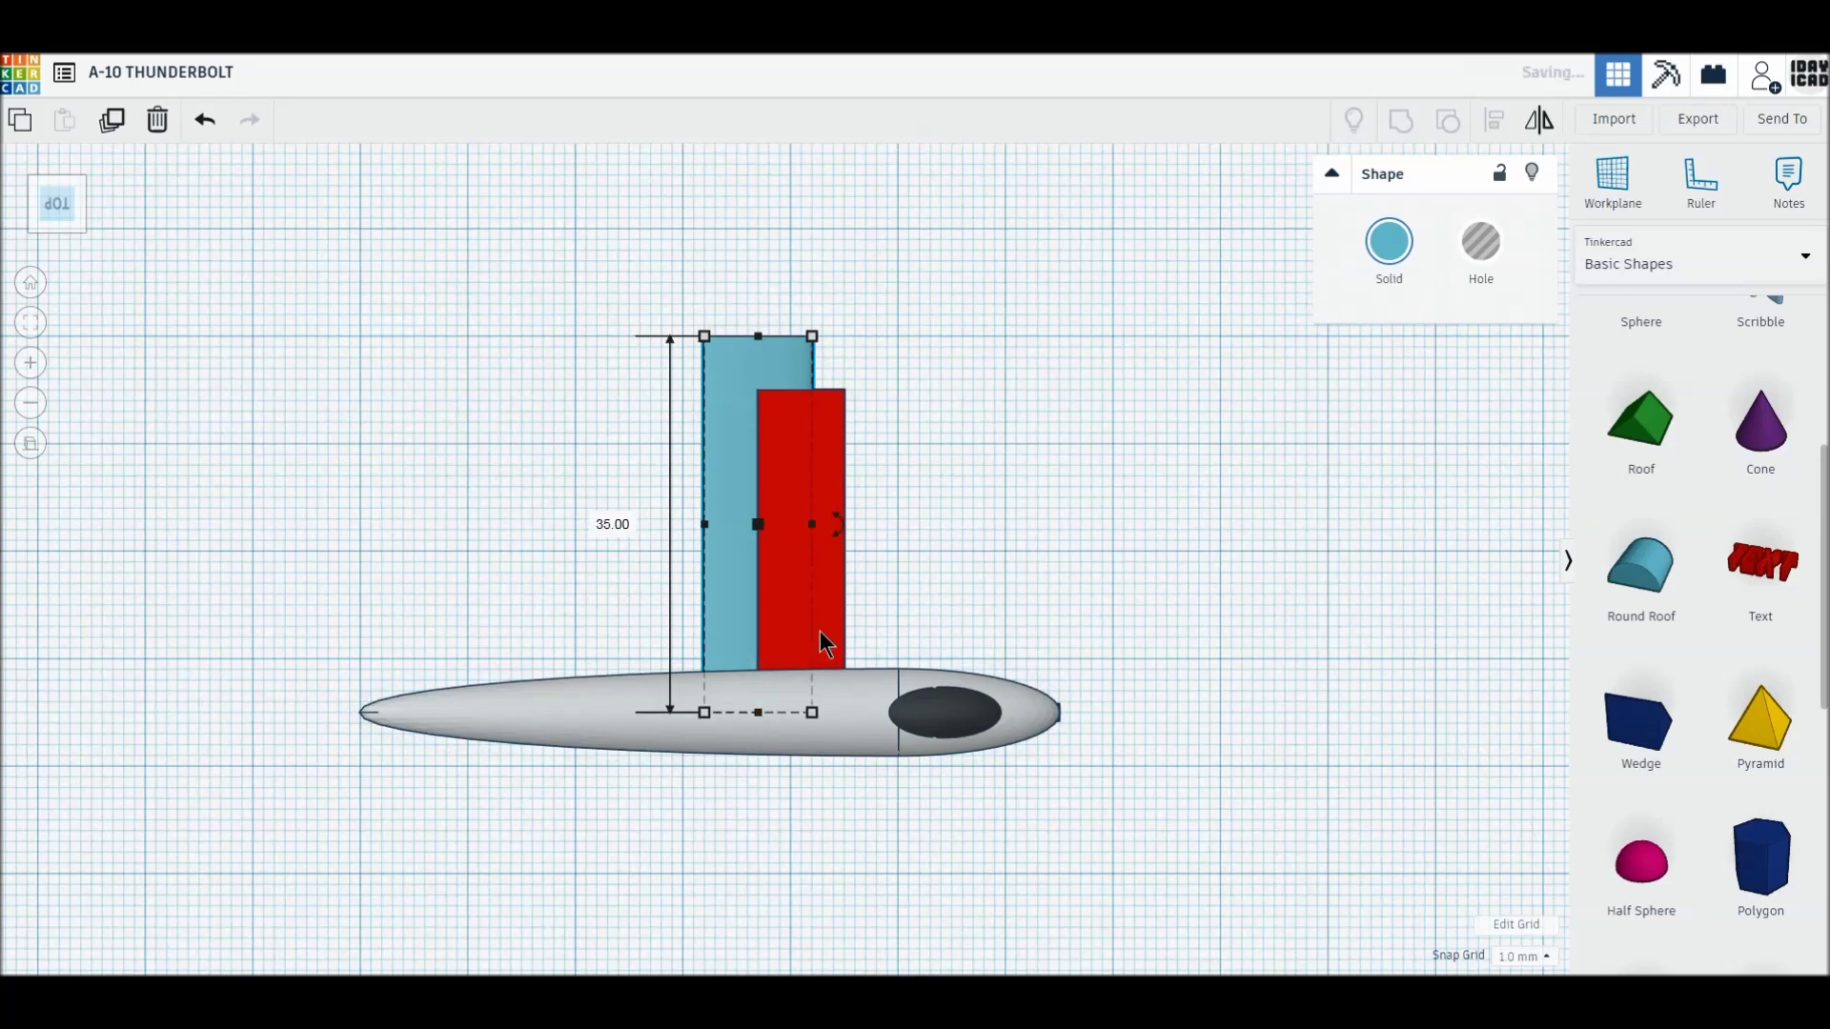
pyautogui.click(821, 604)
pyautogui.moveTo(798, 387); pyautogui.dragTo(802, 334)
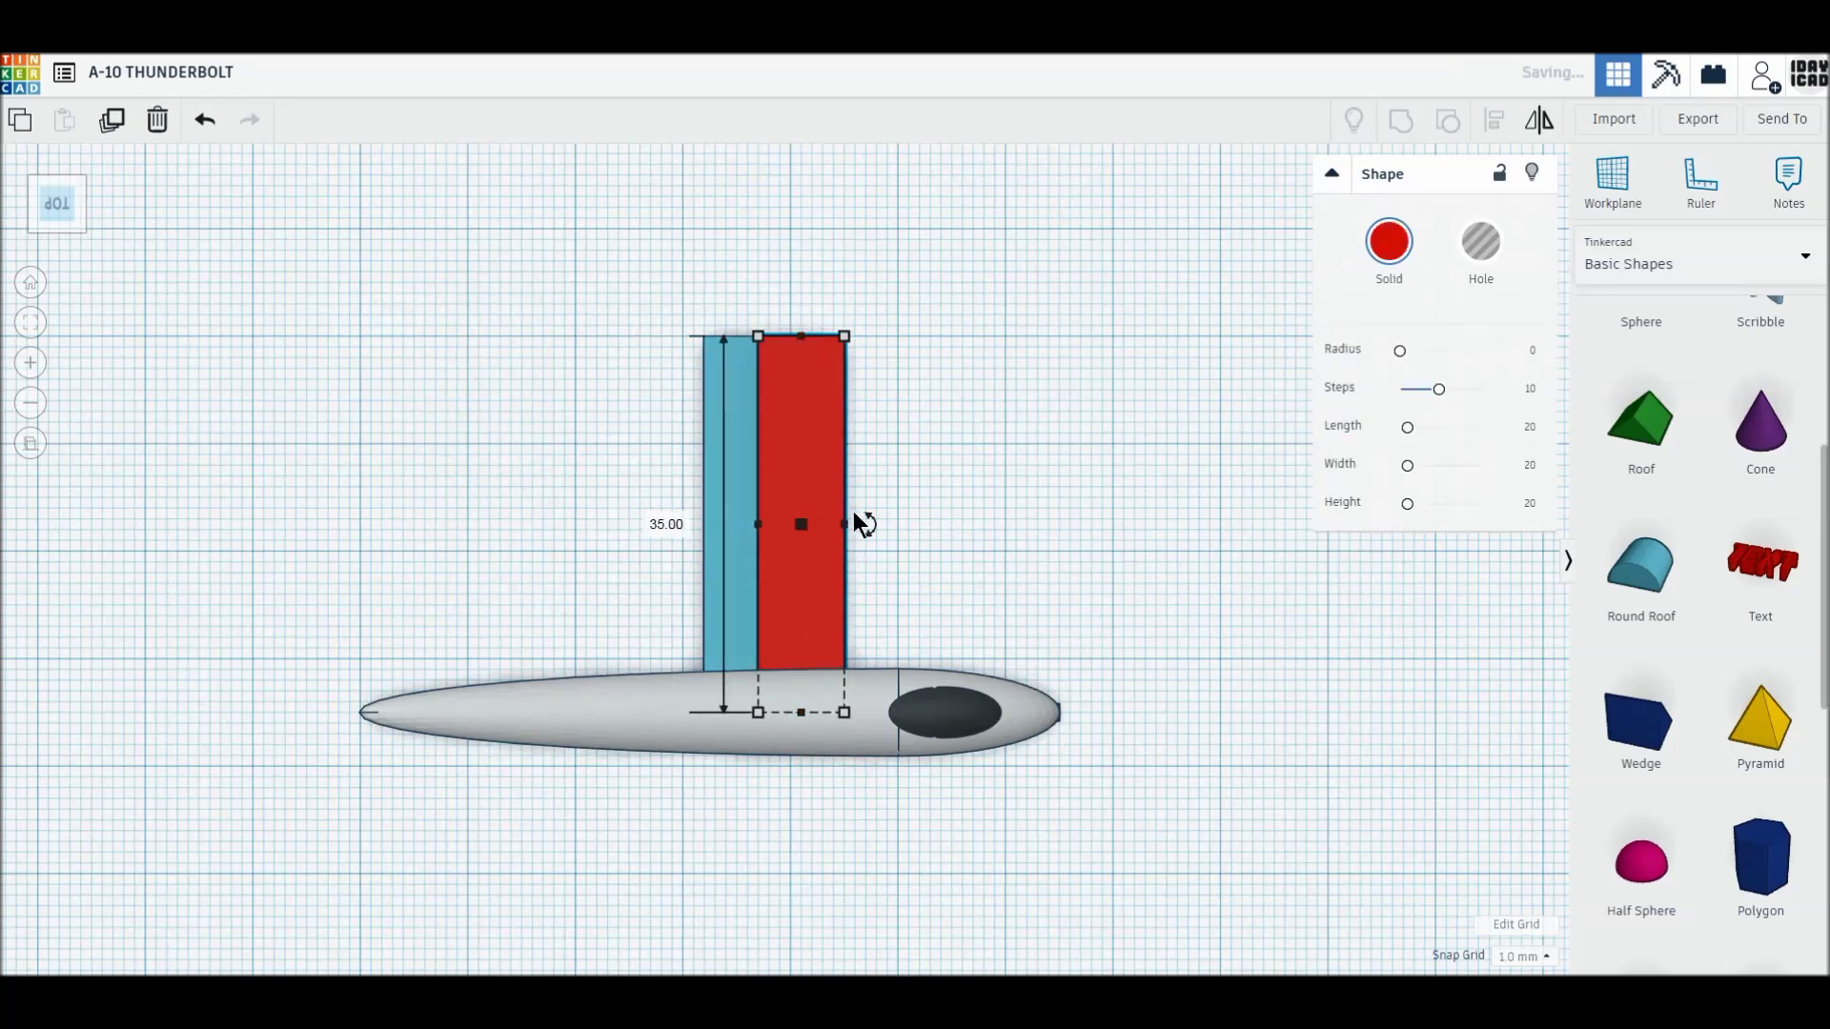
pyautogui.click(984, 566)
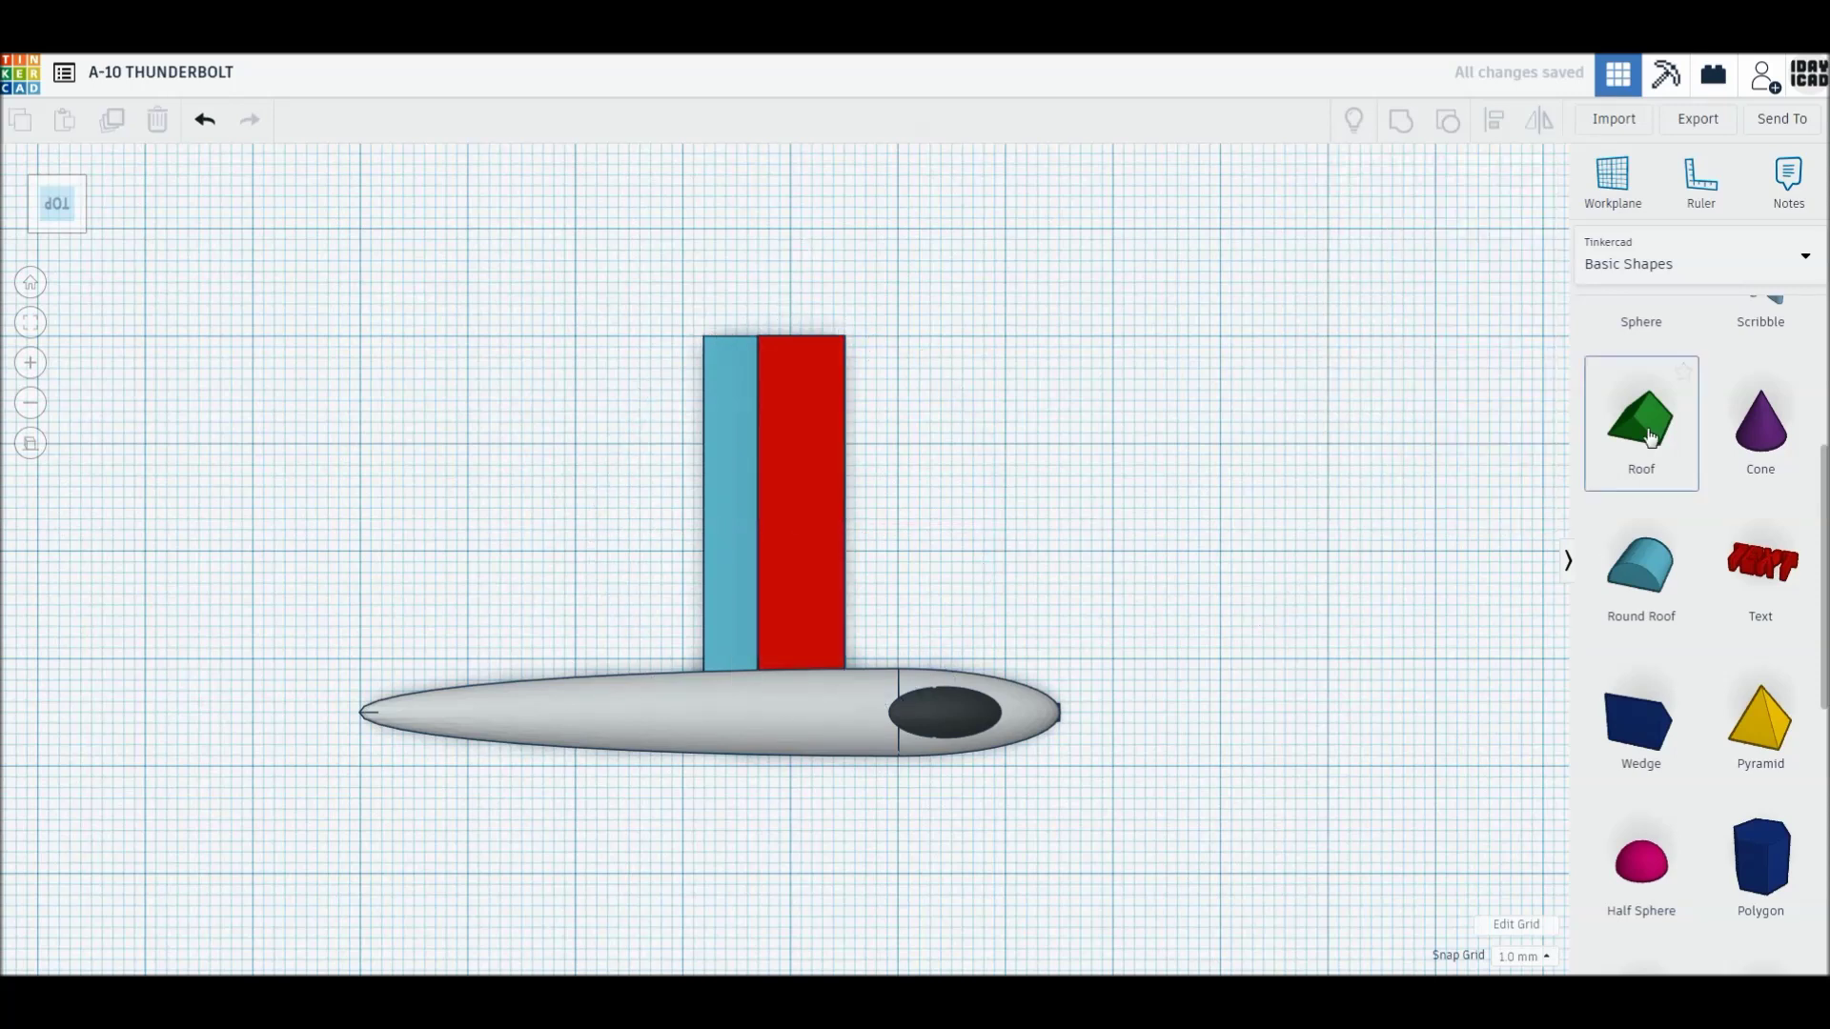
# - Add a wedge beside the wing, rotate it so its triangular face points up, and turn it into a hole
pyautogui.moveTo(1639, 725); pyautogui.dragTo(1119, 539)
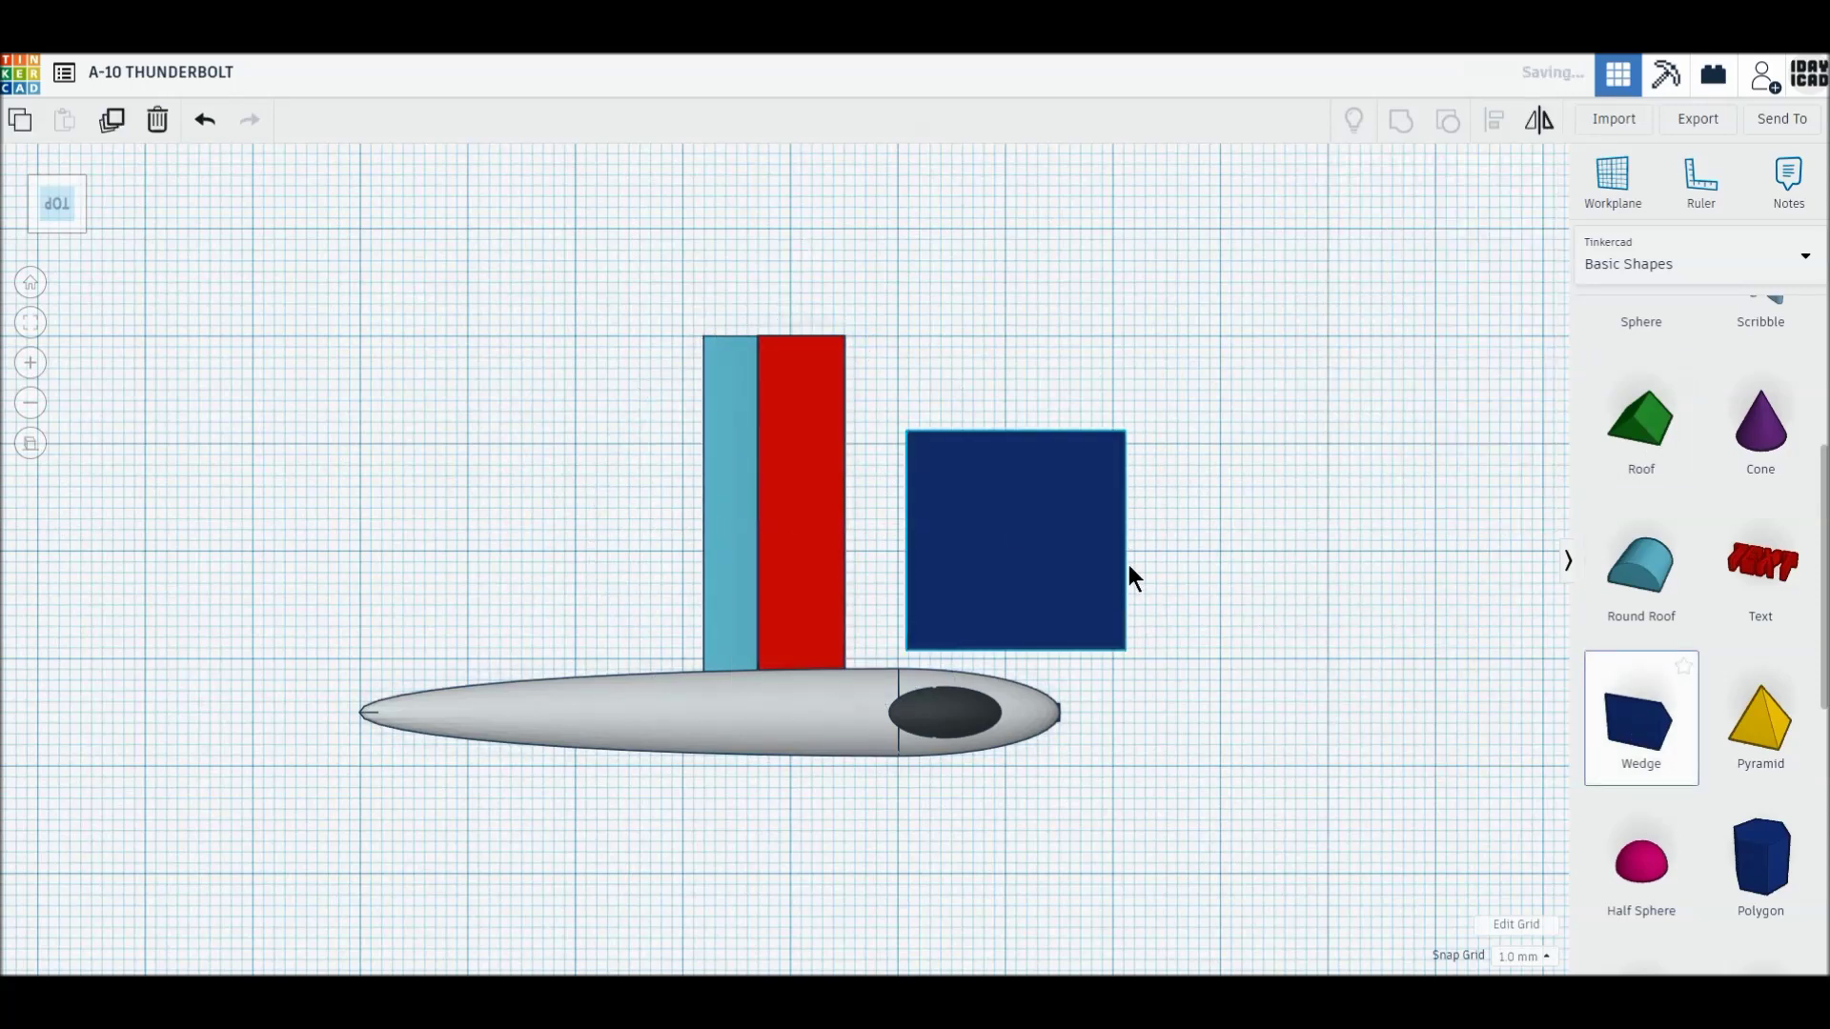
pyautogui.moveTo(1128, 564); pyautogui.dragTo(1135, 495, button='right')
pyautogui.moveTo(1013, 369); pyautogui.dragTo(950, 445)
pyautogui.moveTo(649, 577); pyautogui.dragTo(1383, 667, button='right')
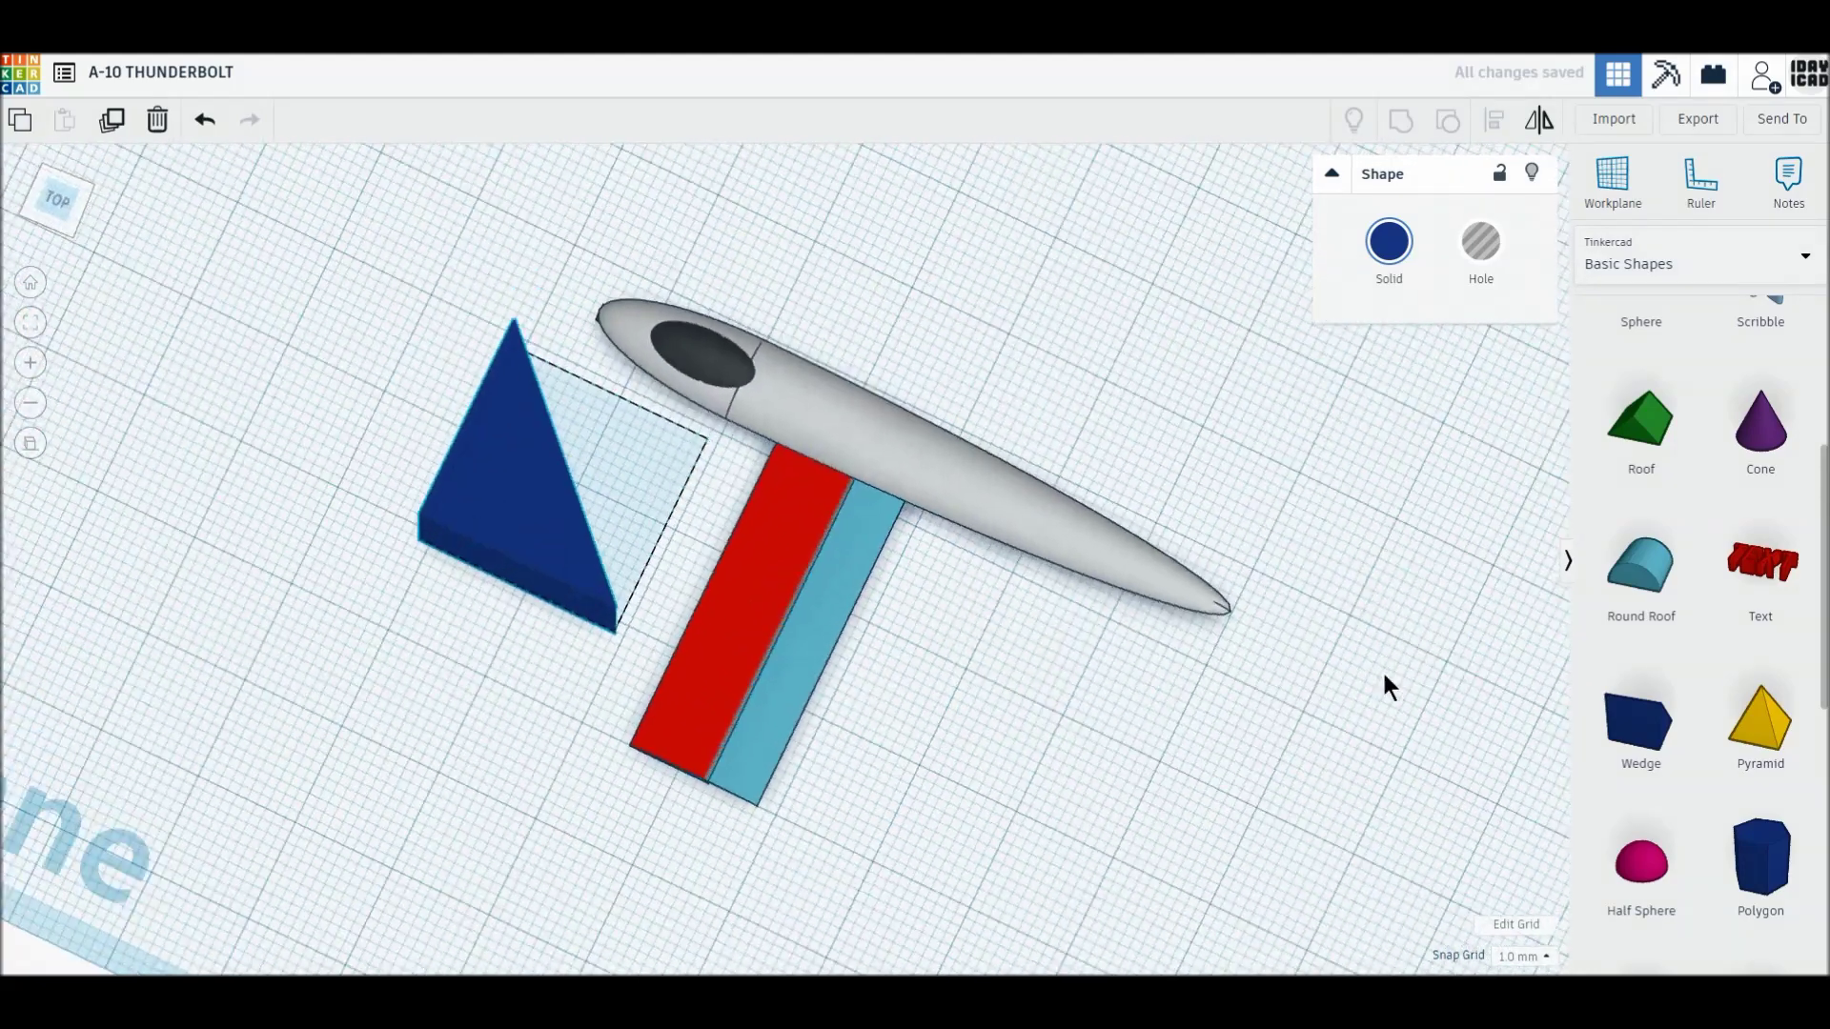
pyautogui.click(60, 198)
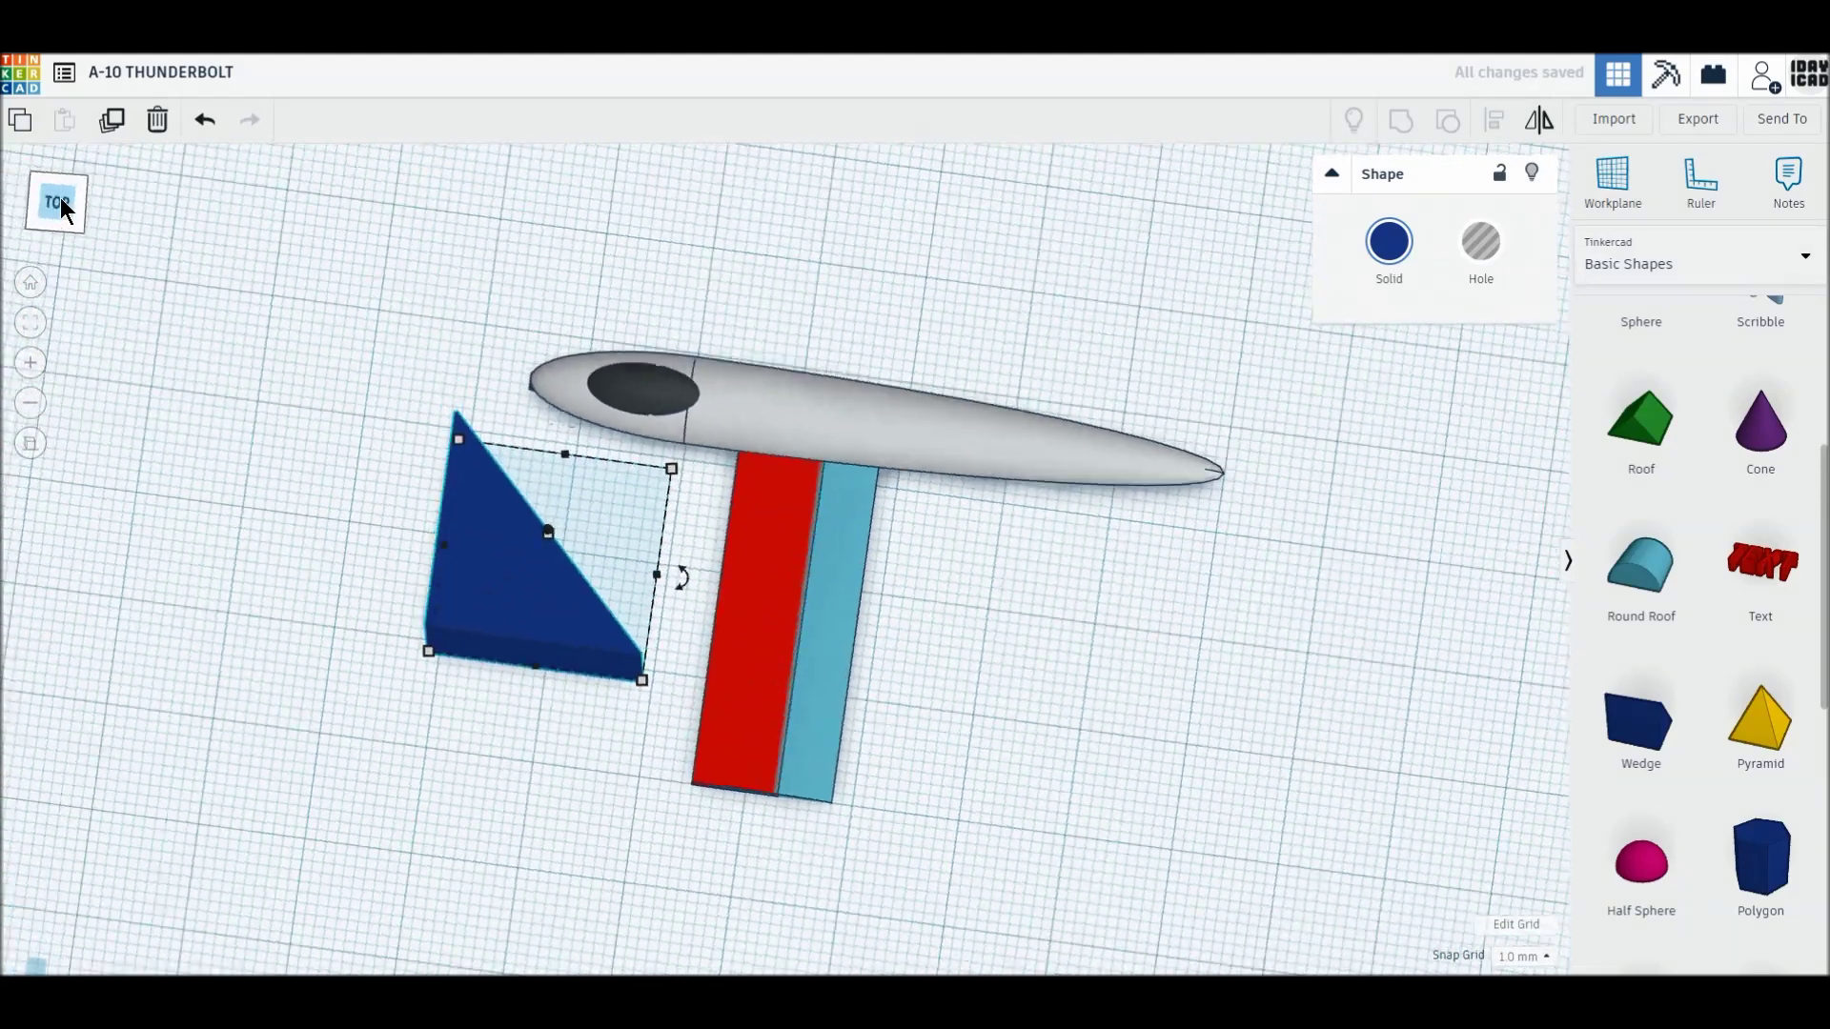
pyautogui.click(1480, 251)
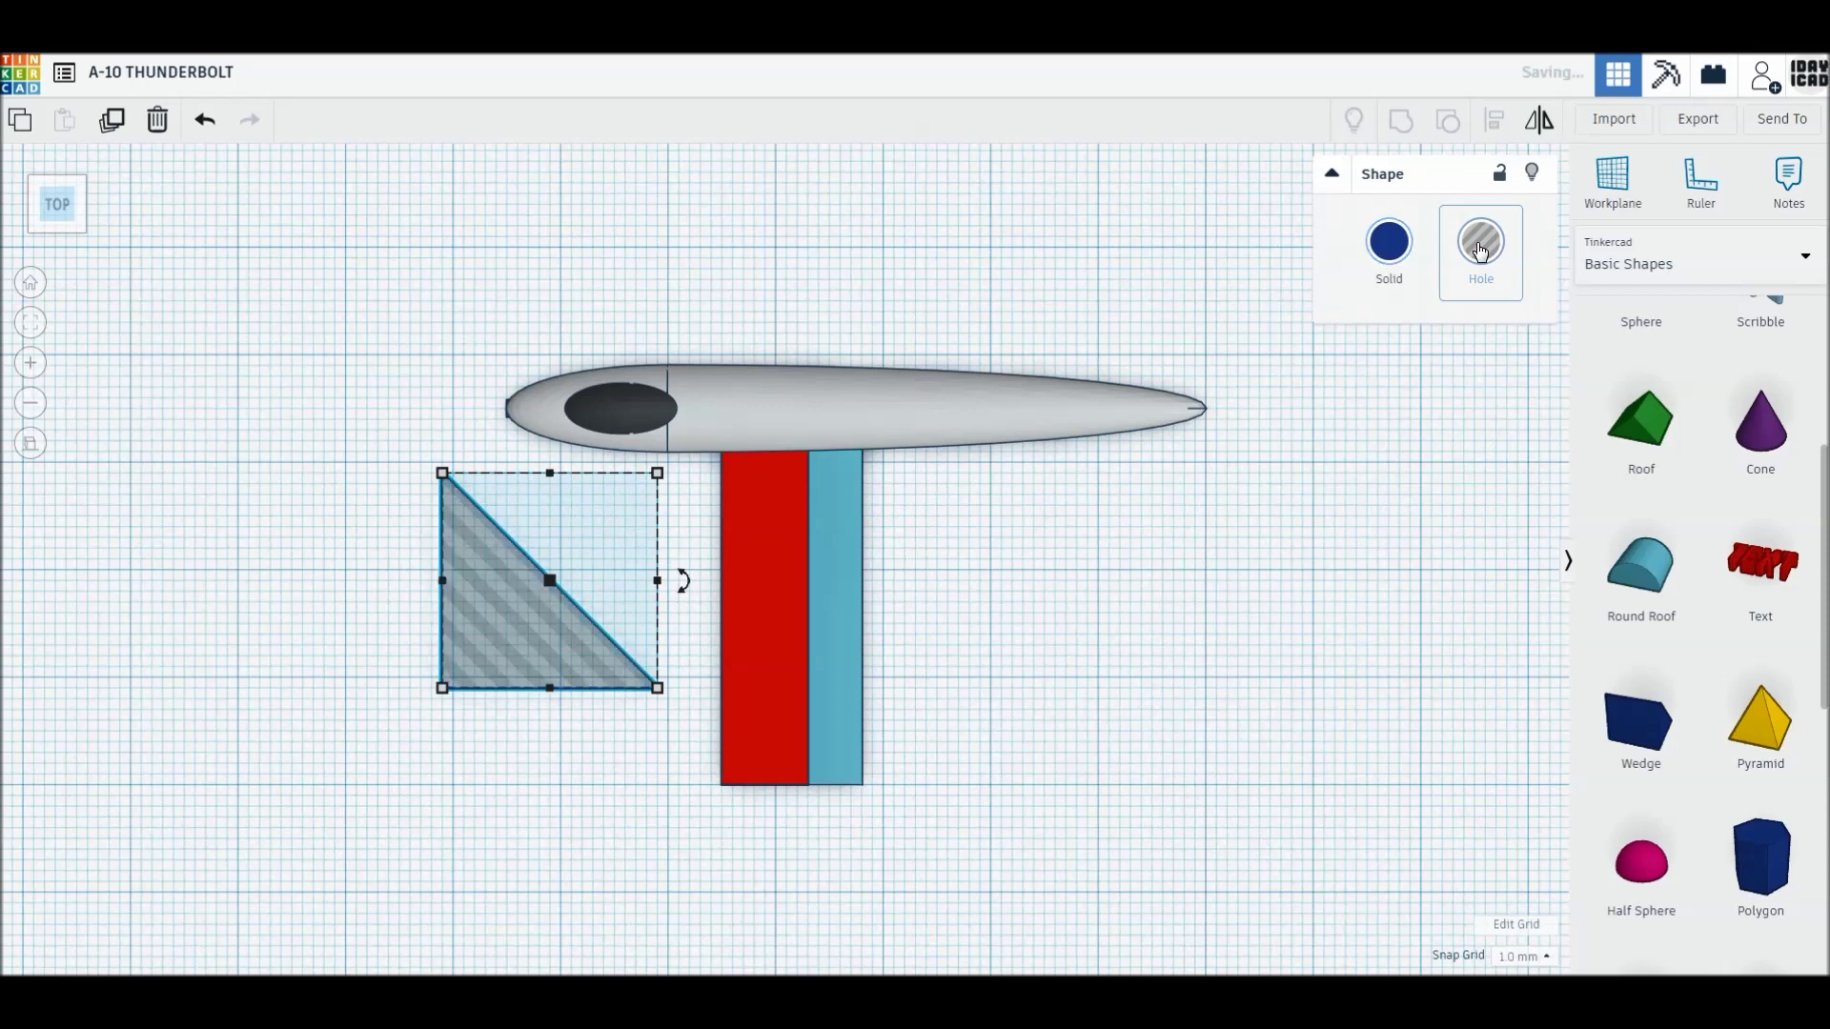
# - Place the wedge hole over the wing tip's leading corner and resize it to 4 mm wide and 22 mm long
pyautogui.moveTo(513, 650); pyautogui.dragTo(792, 743)
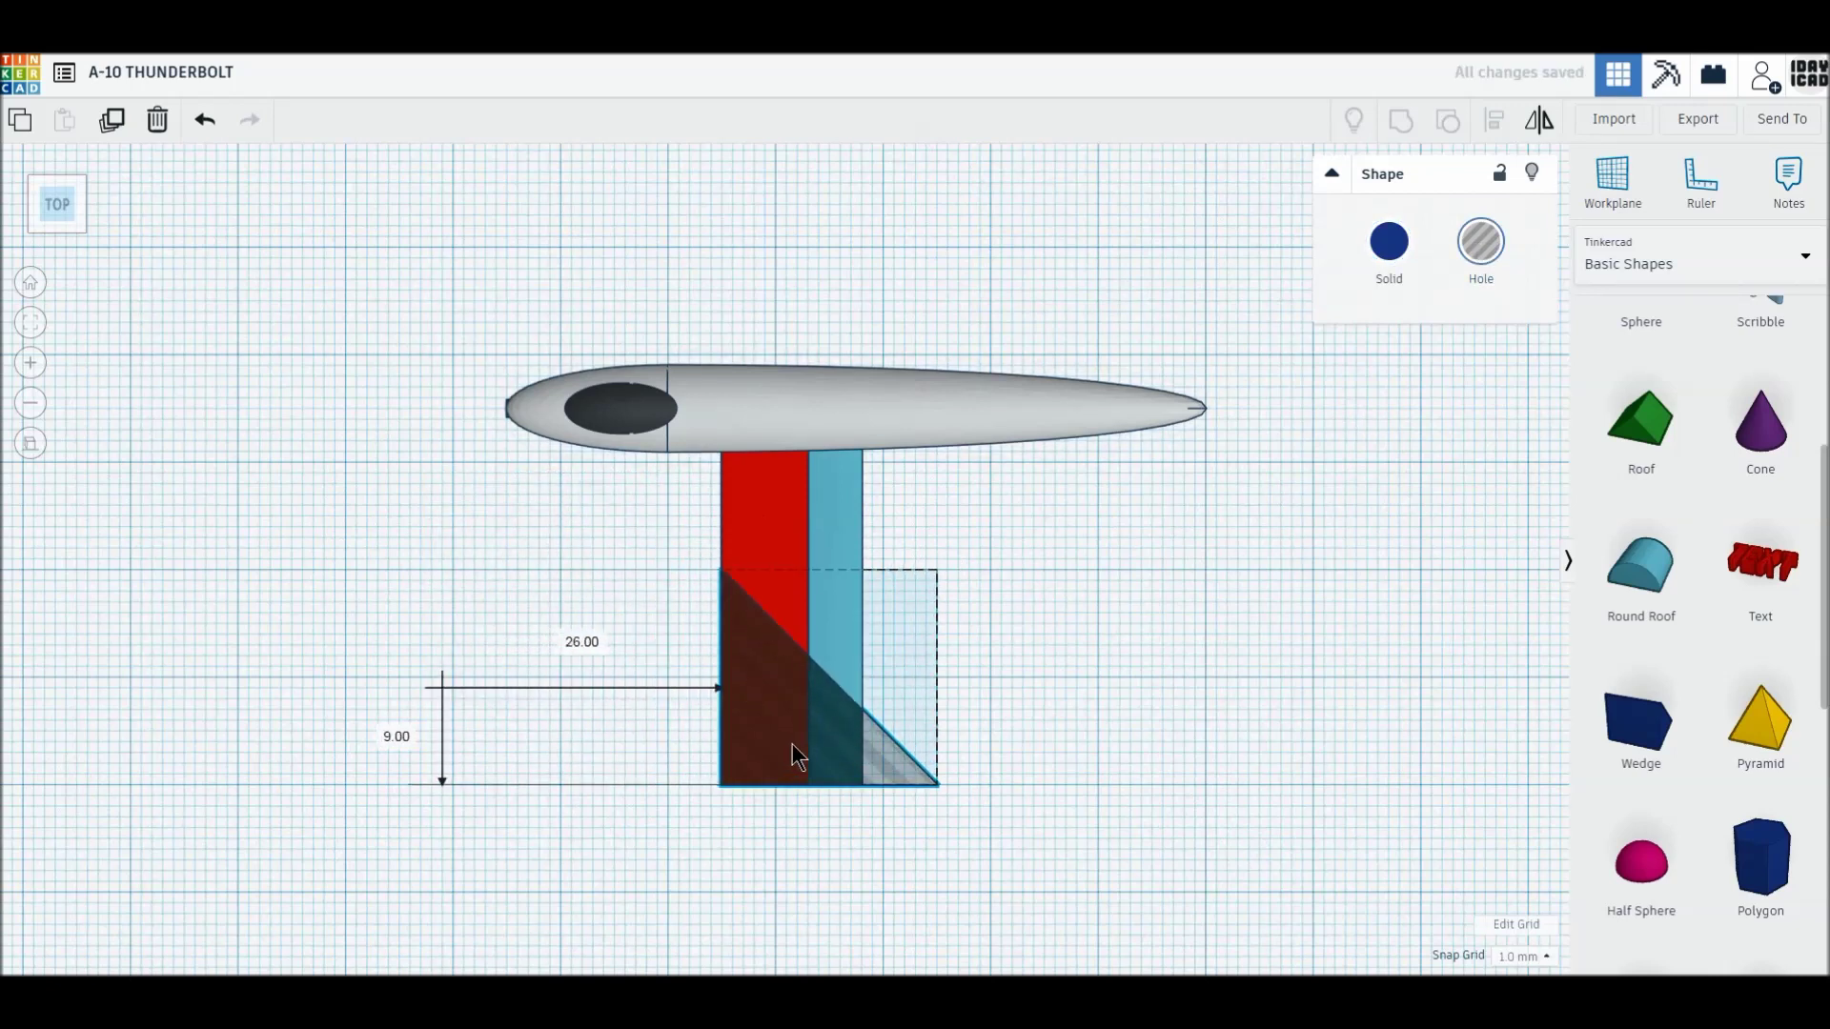
pyautogui.moveTo(935, 568); pyautogui.dragTo(780, 517)
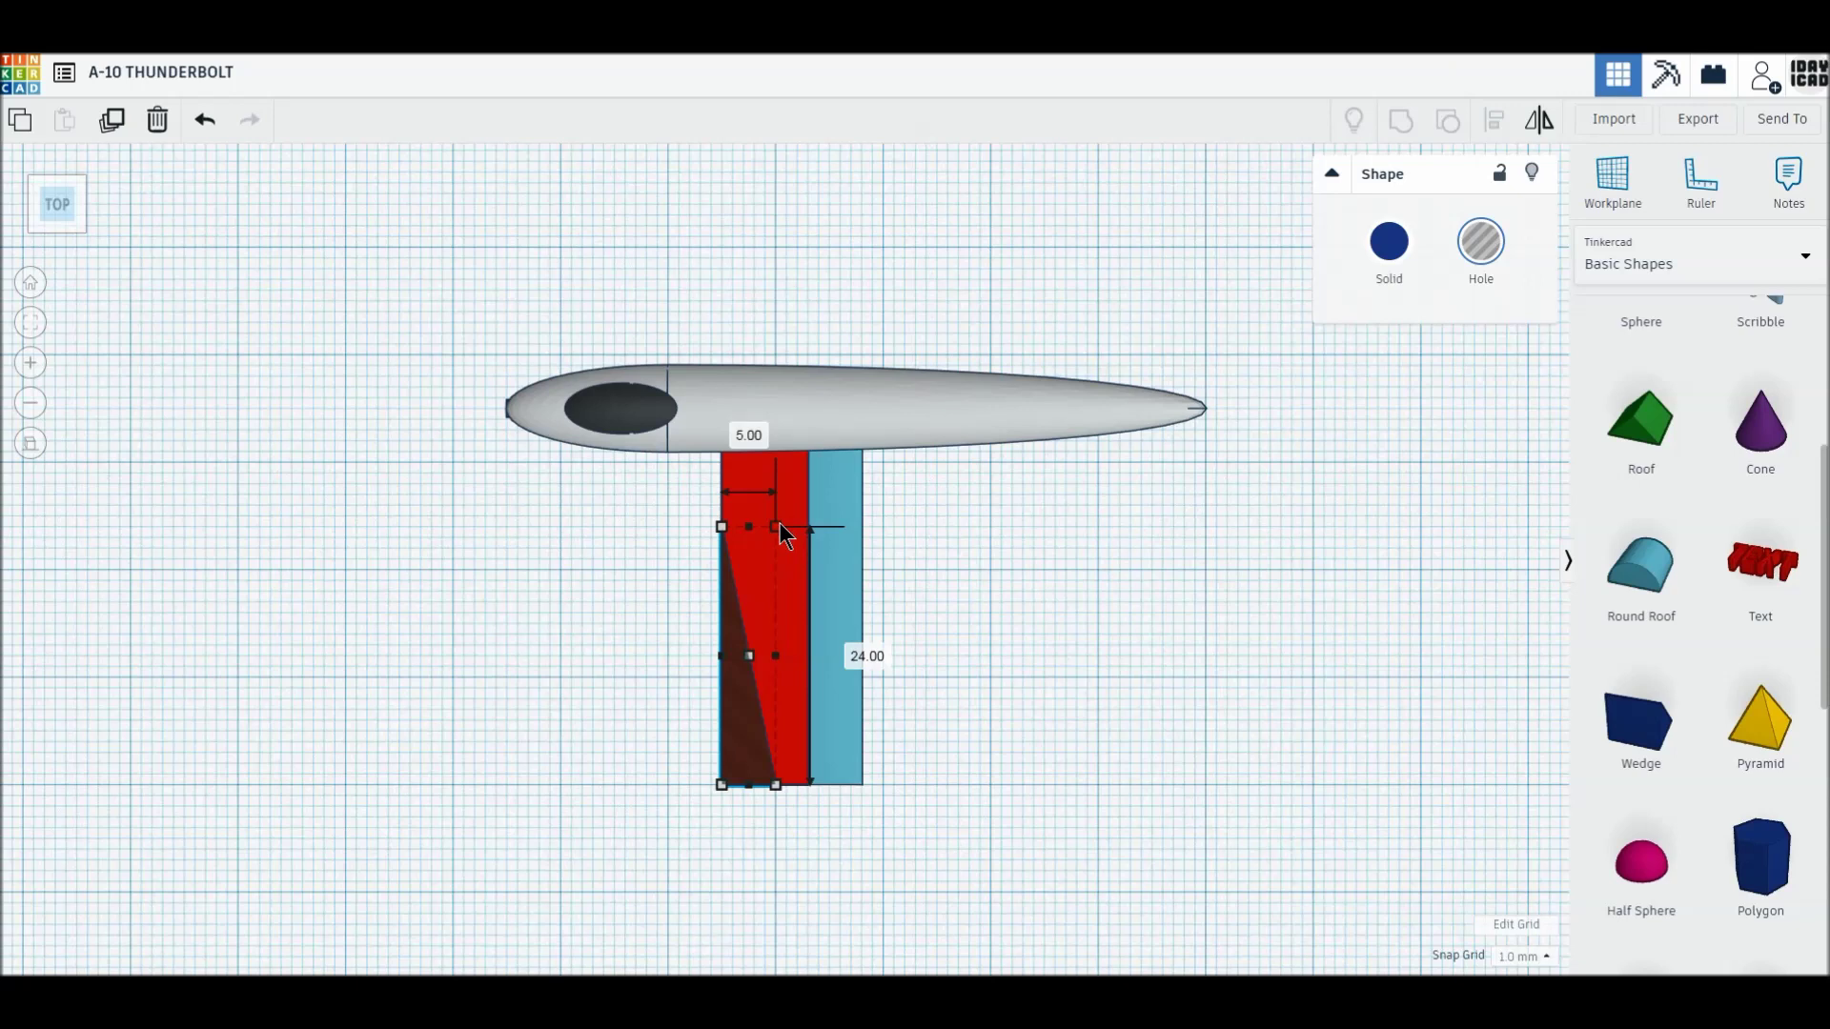
pyautogui.moveTo(780, 526); pyautogui.dragTo(779, 540)
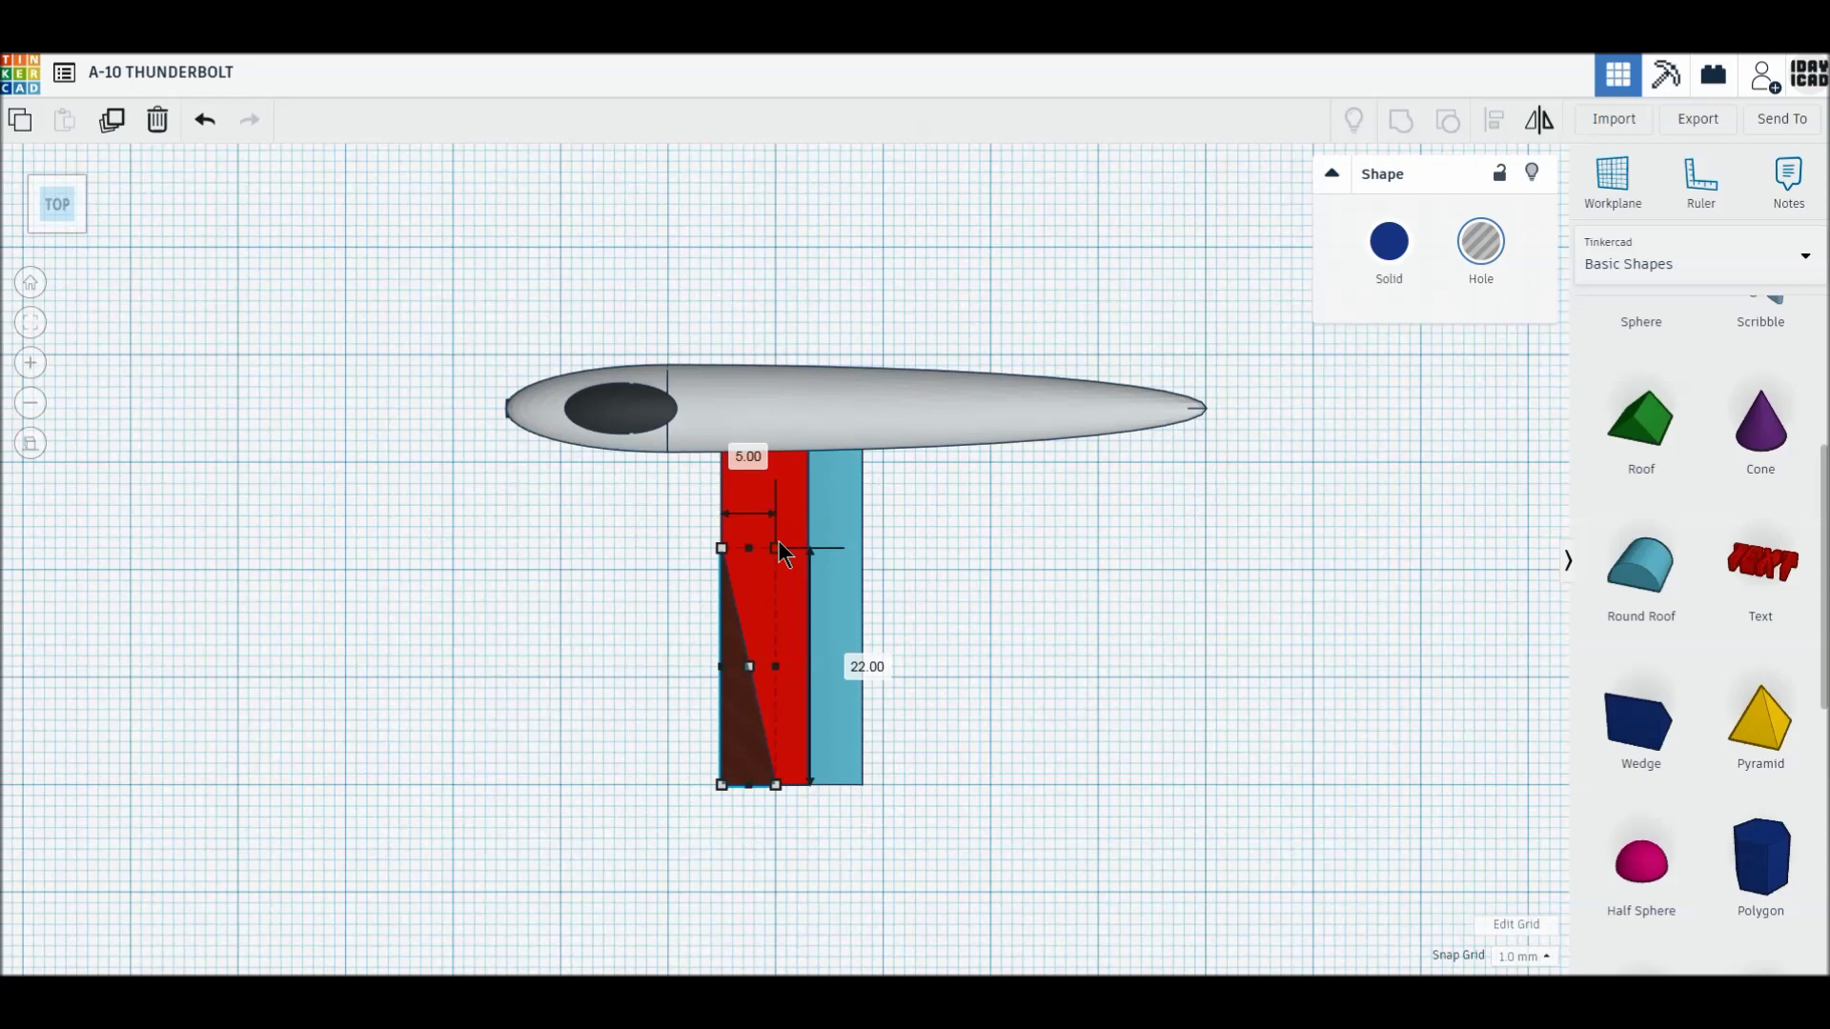
pyautogui.click(1054, 571)
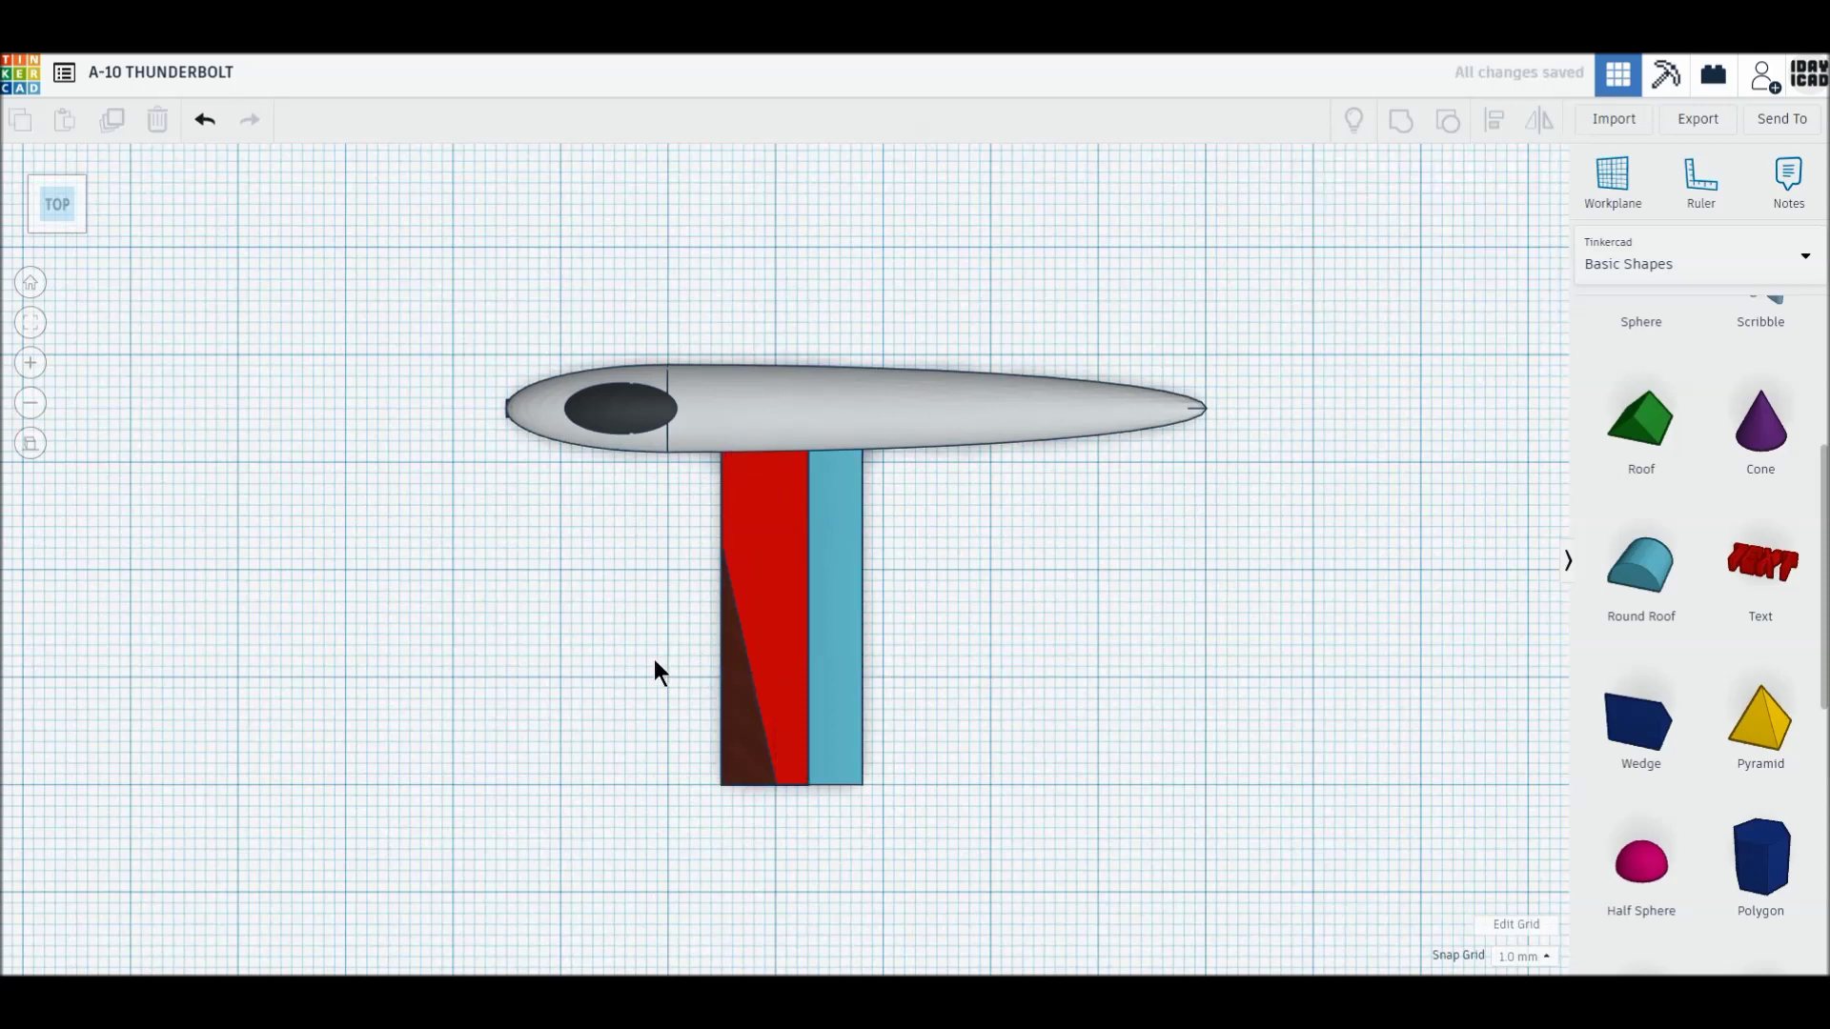
pyautogui.click(770, 763)
pyautogui.click(587, 620)
pyautogui.click(768, 763)
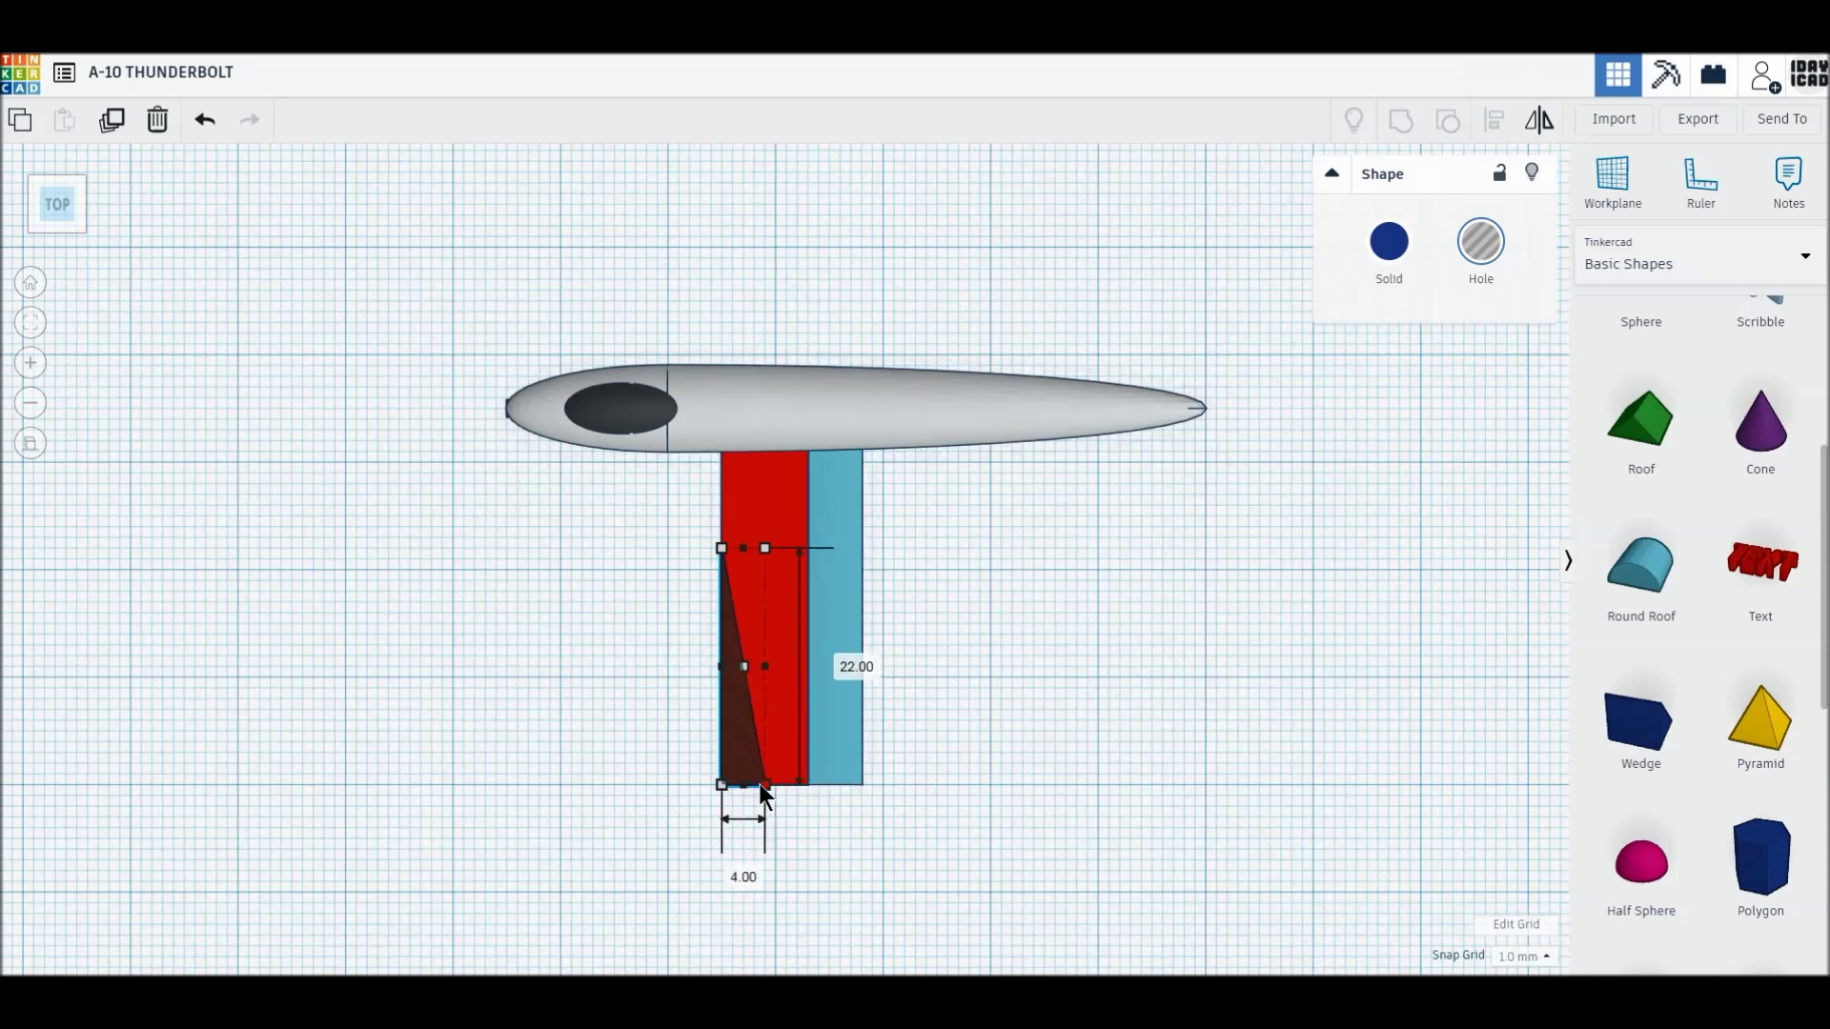
pyautogui.click(636, 673)
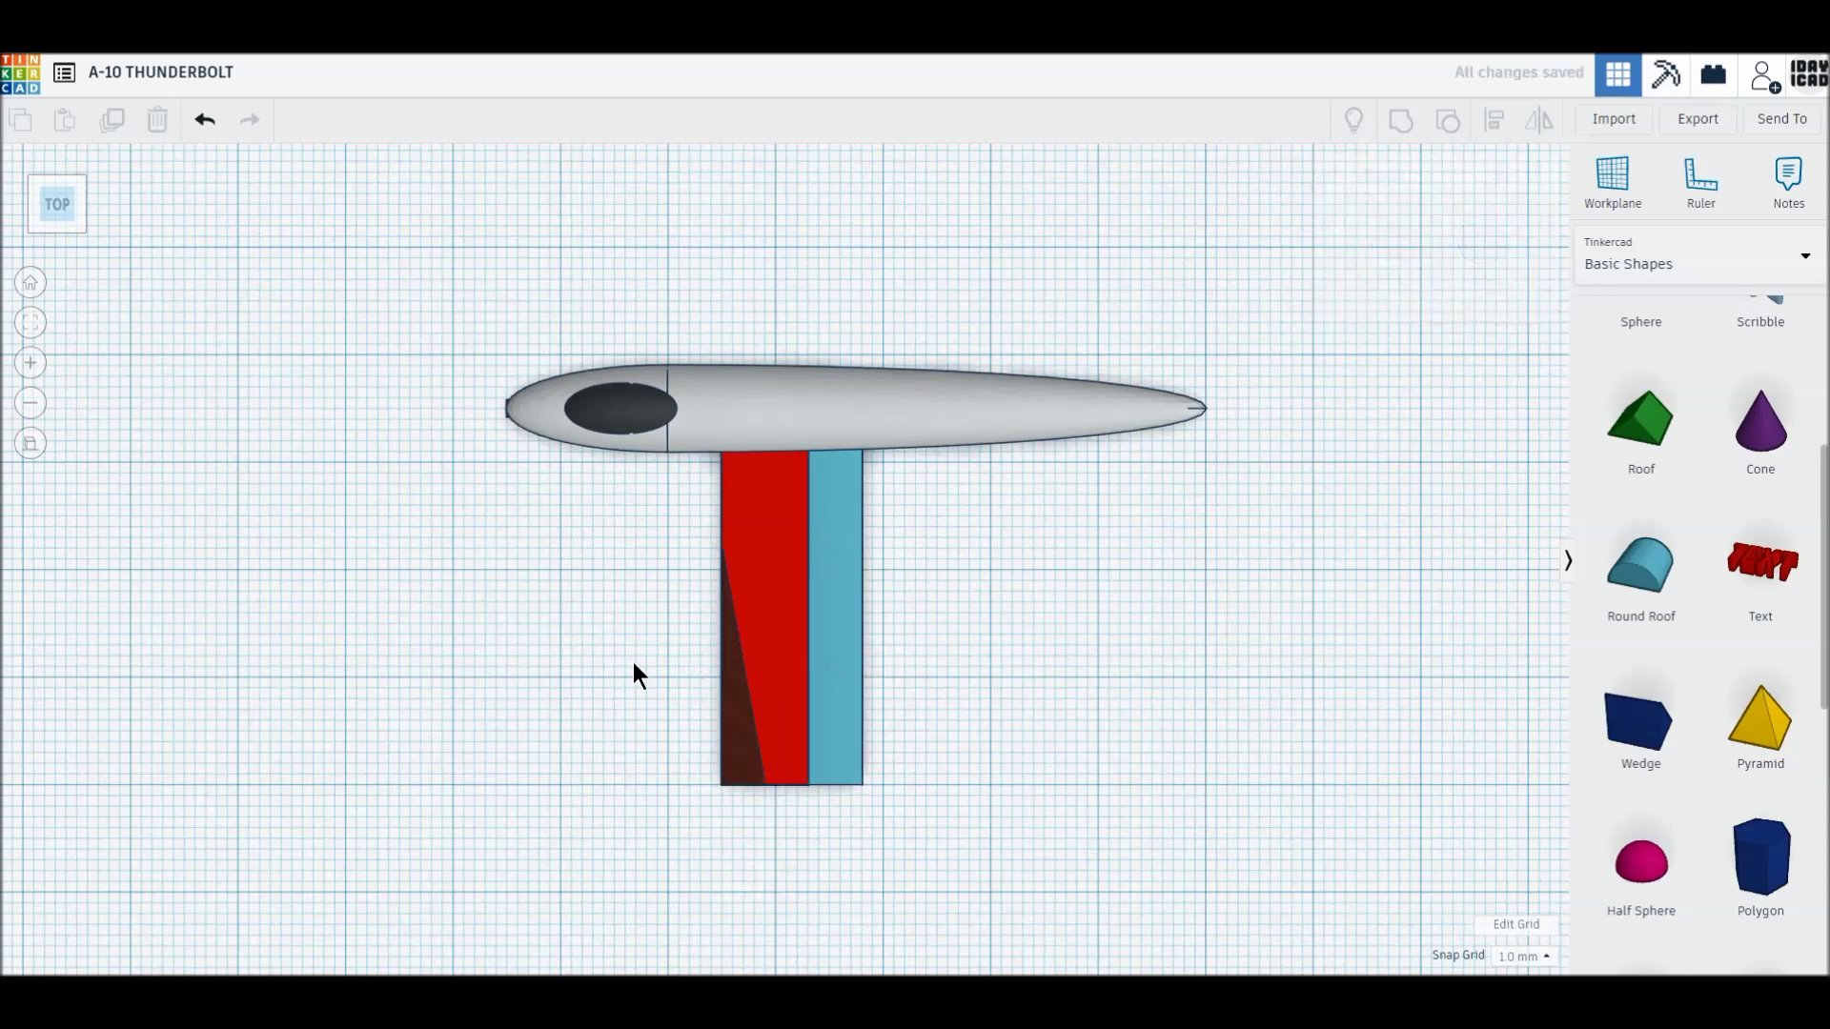
# - Duplicate the wing's box and round roof and place the copy, shortened in span, centred across the fuselage's tail
pyautogui.moveTo(925, 676); pyautogui.dragTo(793, 604)
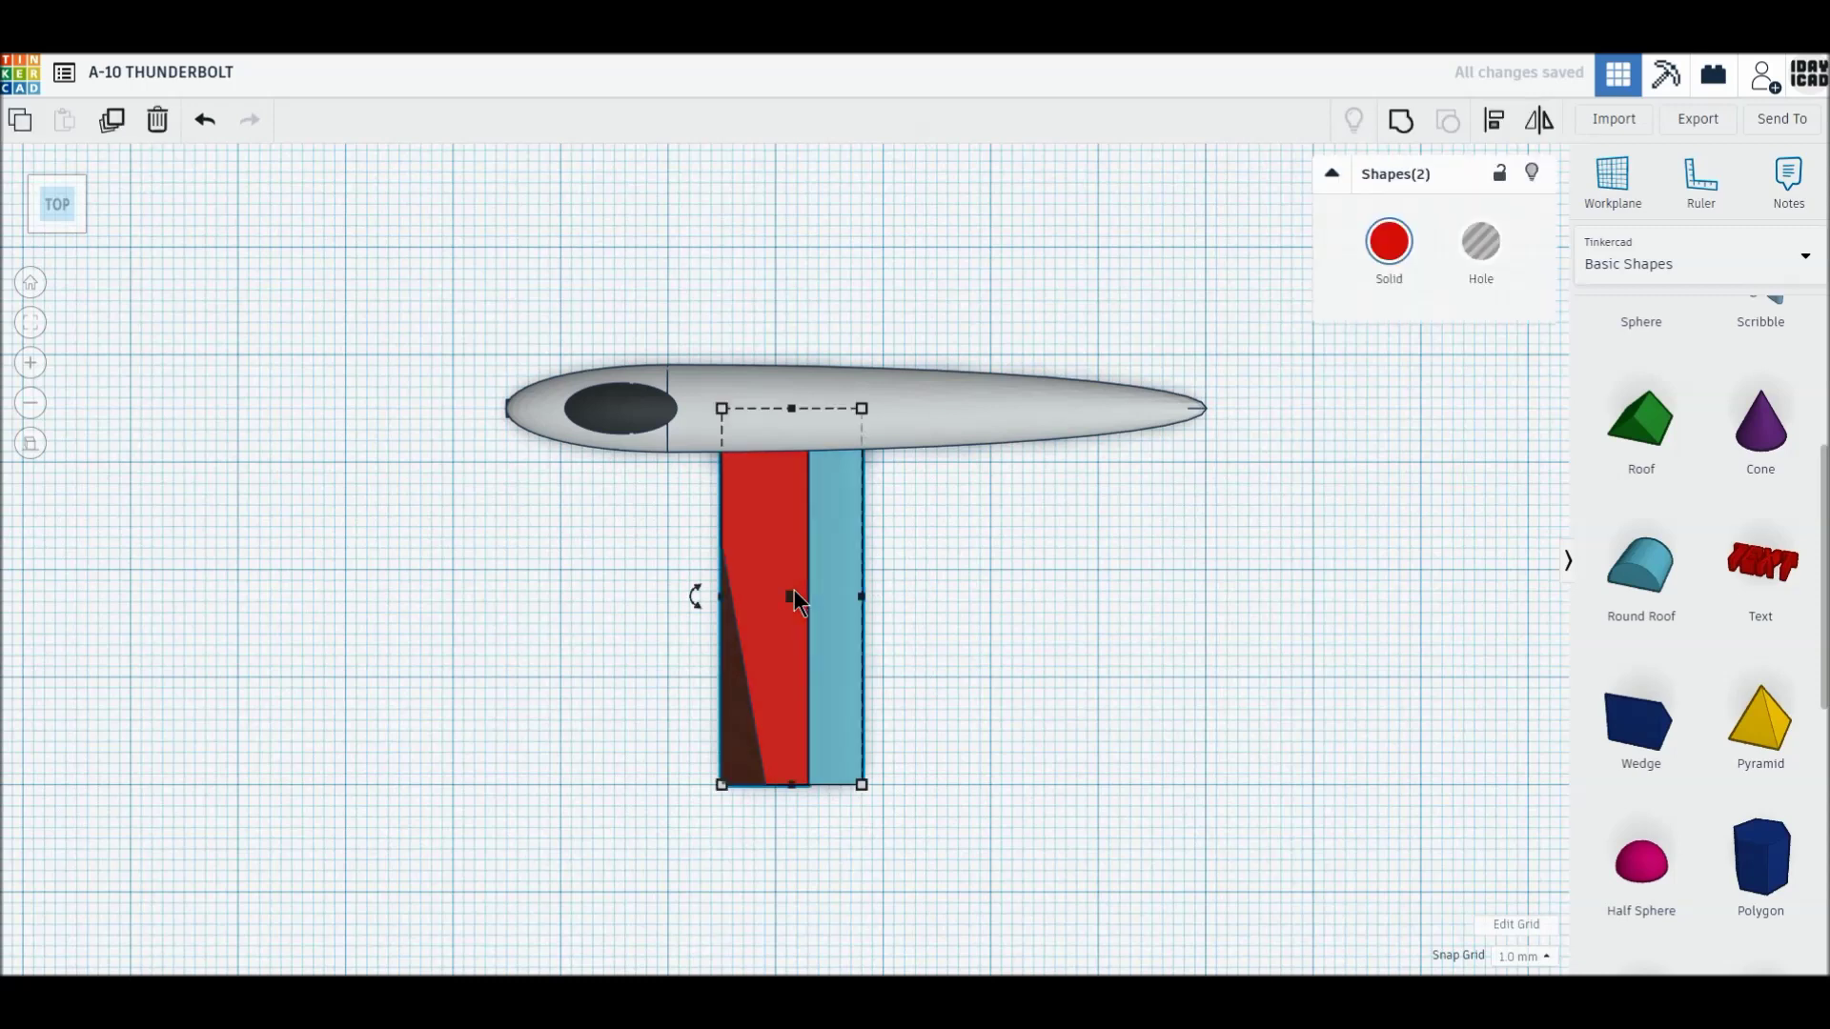
pyautogui.click(111, 120)
pyautogui.moveTo(792, 694); pyautogui.dragTo(1135, 507)
pyautogui.moveTo(1290, 501); pyautogui.dragTo(1280, 522, button='middle')
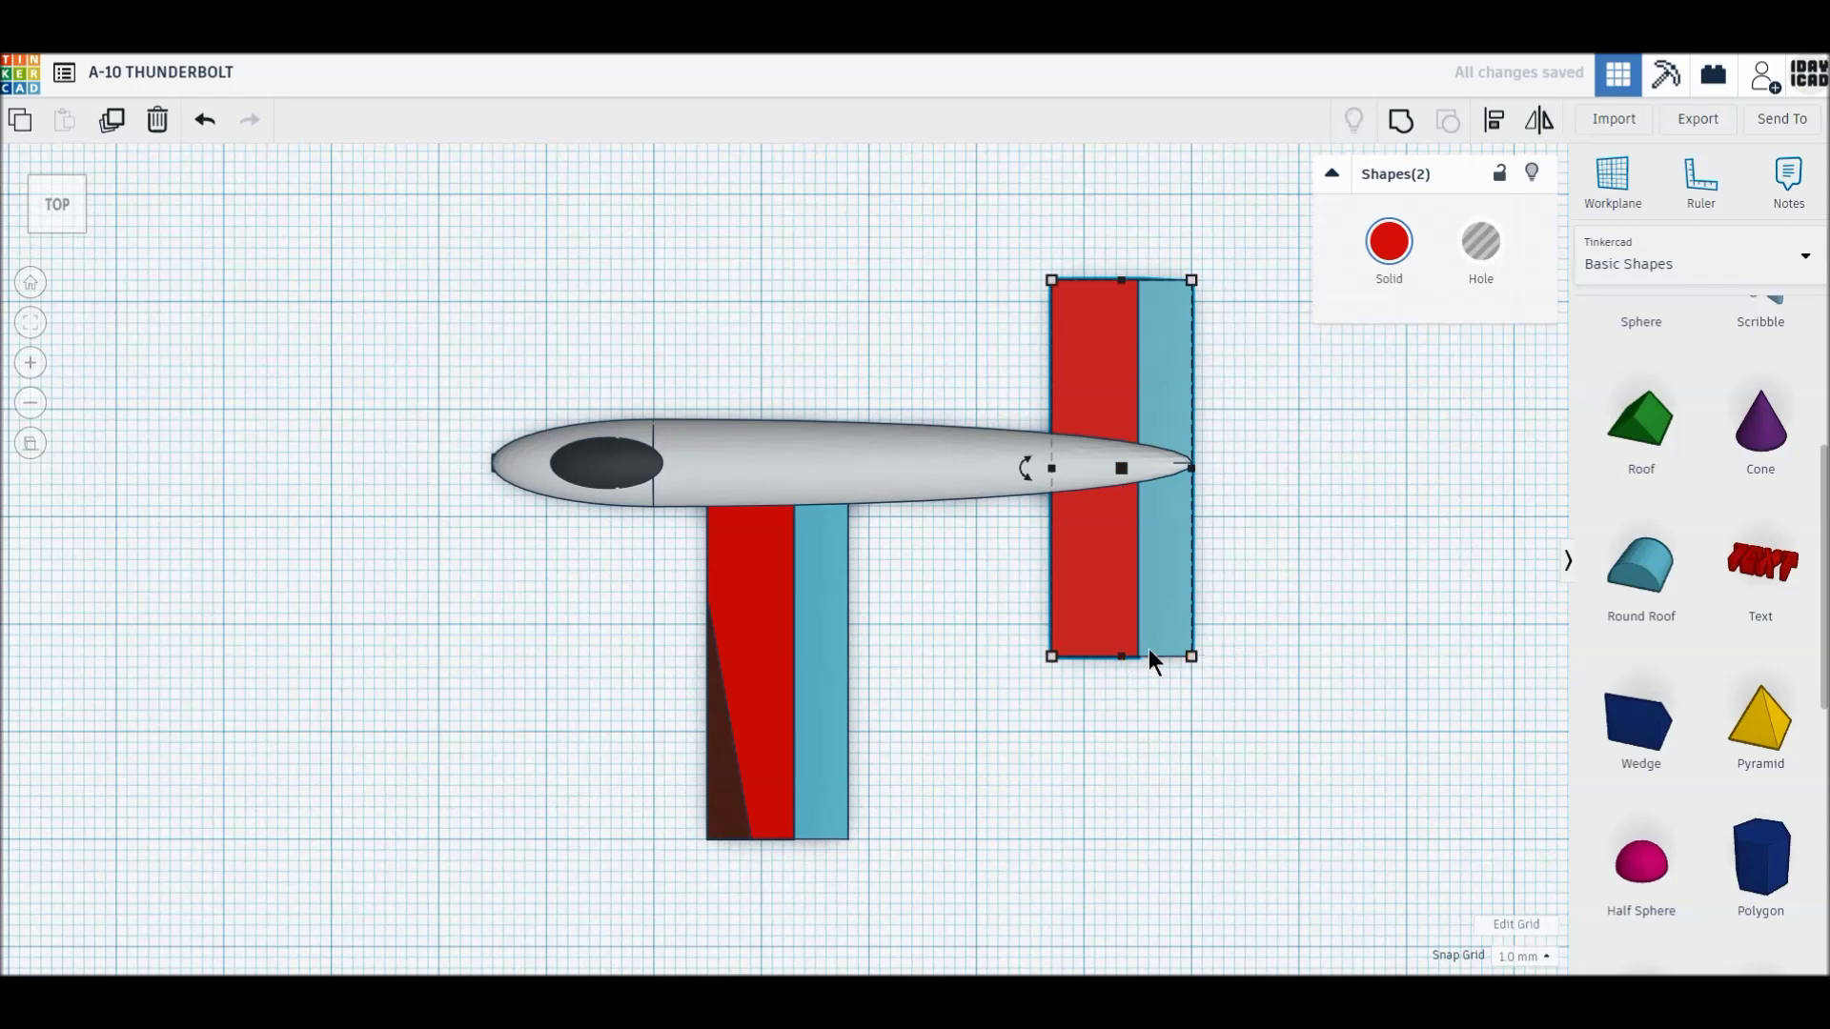
pyautogui.moveTo(1122, 656); pyautogui.dragTo(1108, 569)
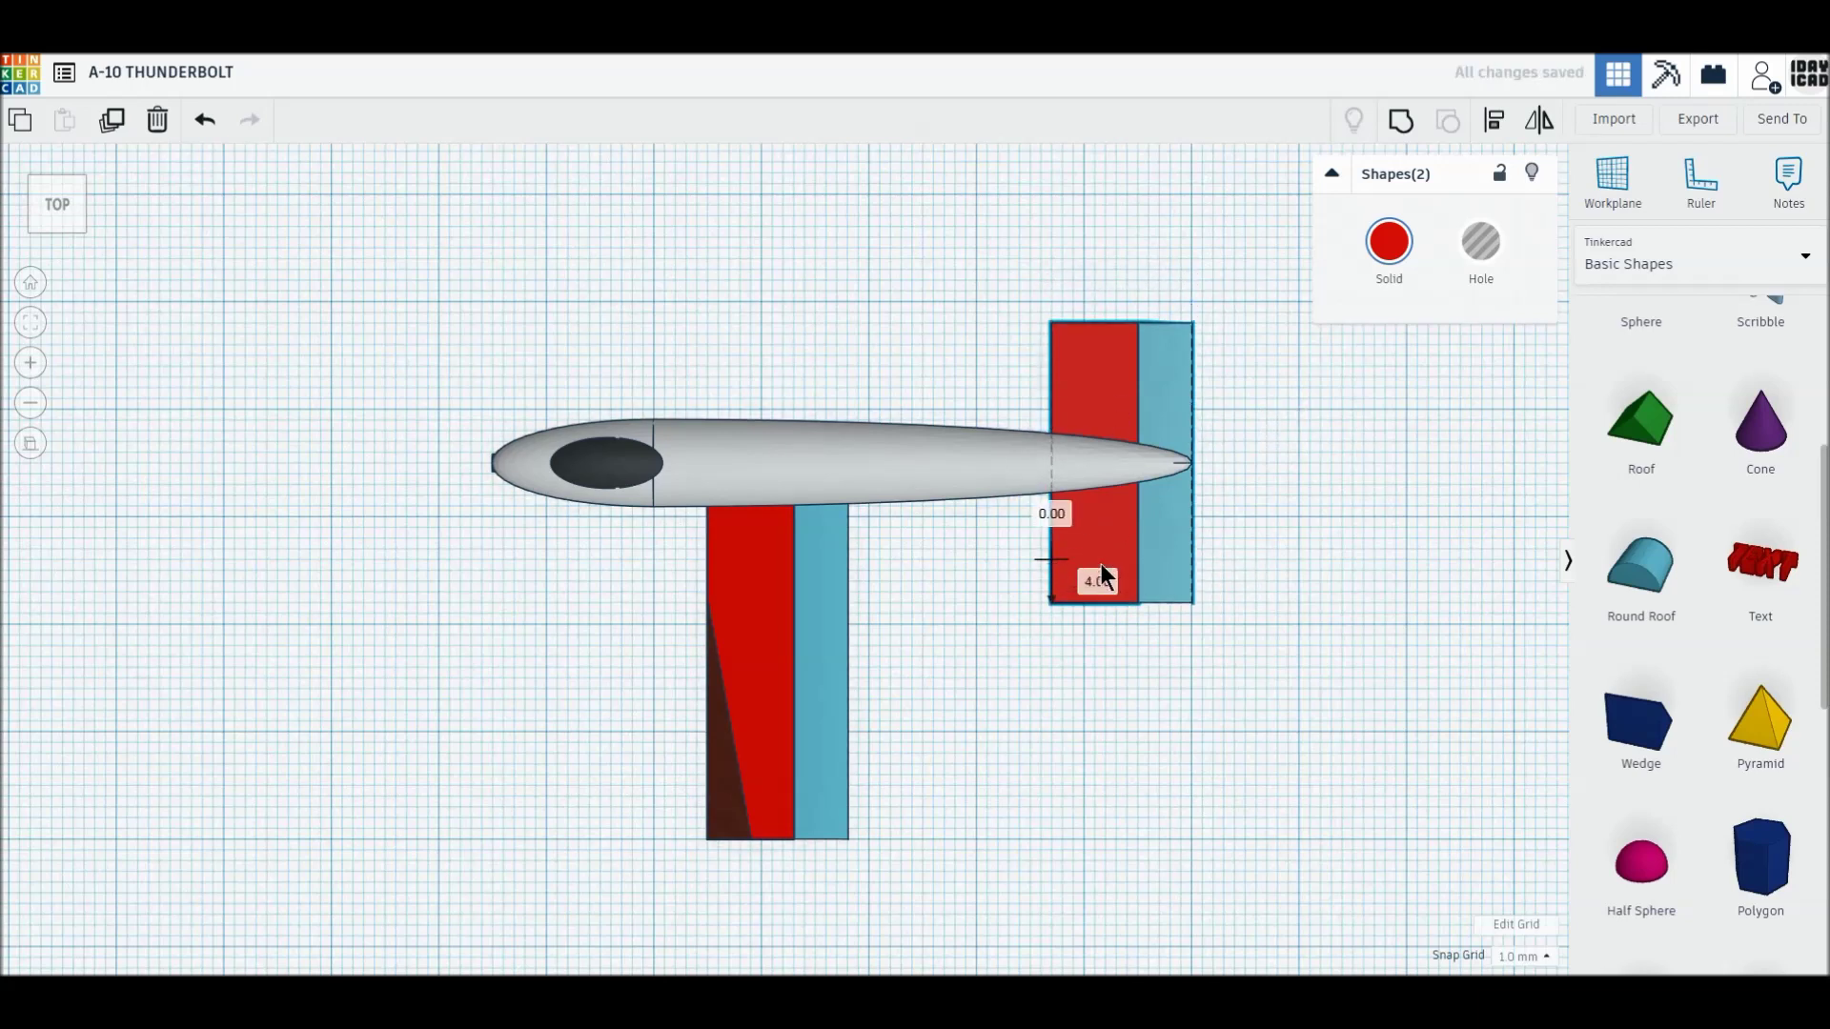
pyautogui.click(1203, 554)
# - Narrow the tail's round roof and shift it 1 mm rearward, and narrow the tail's red box to 5 mm
pyautogui.click(1181, 545)
pyautogui.moveTo(1191, 461); pyautogui.dragTo(1171, 465)
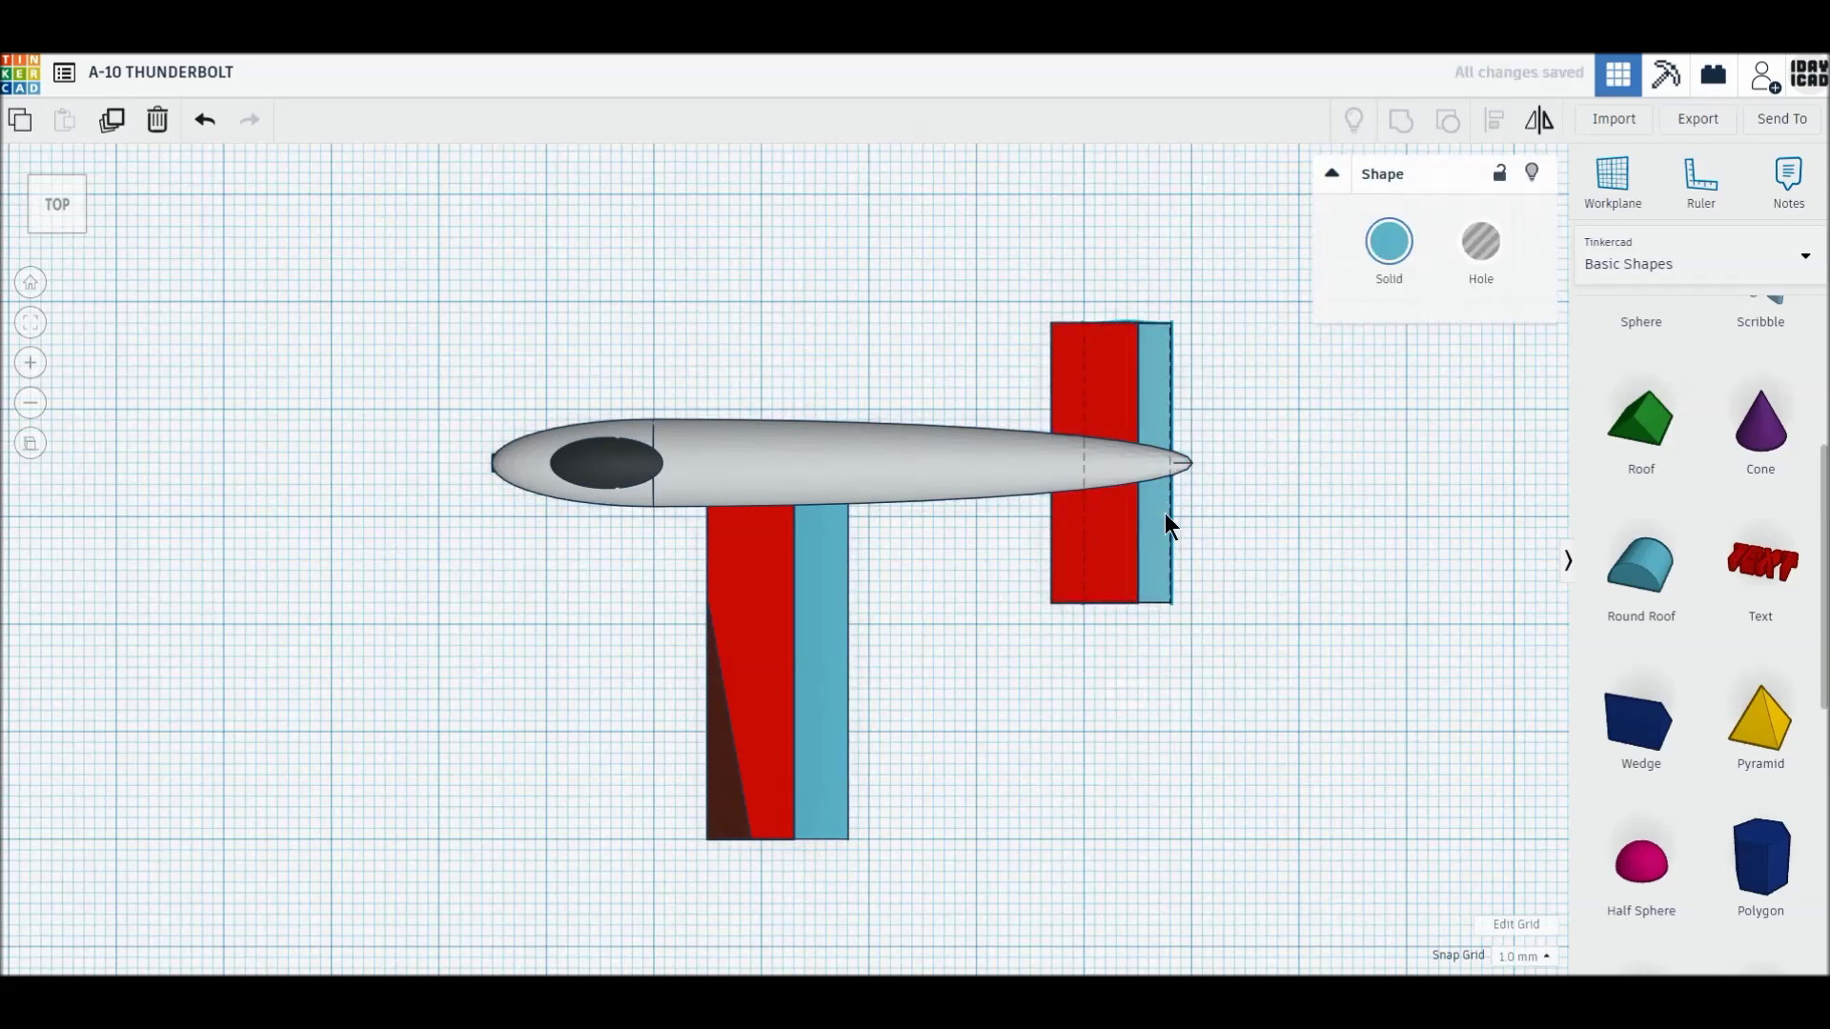
pyautogui.press('Right')
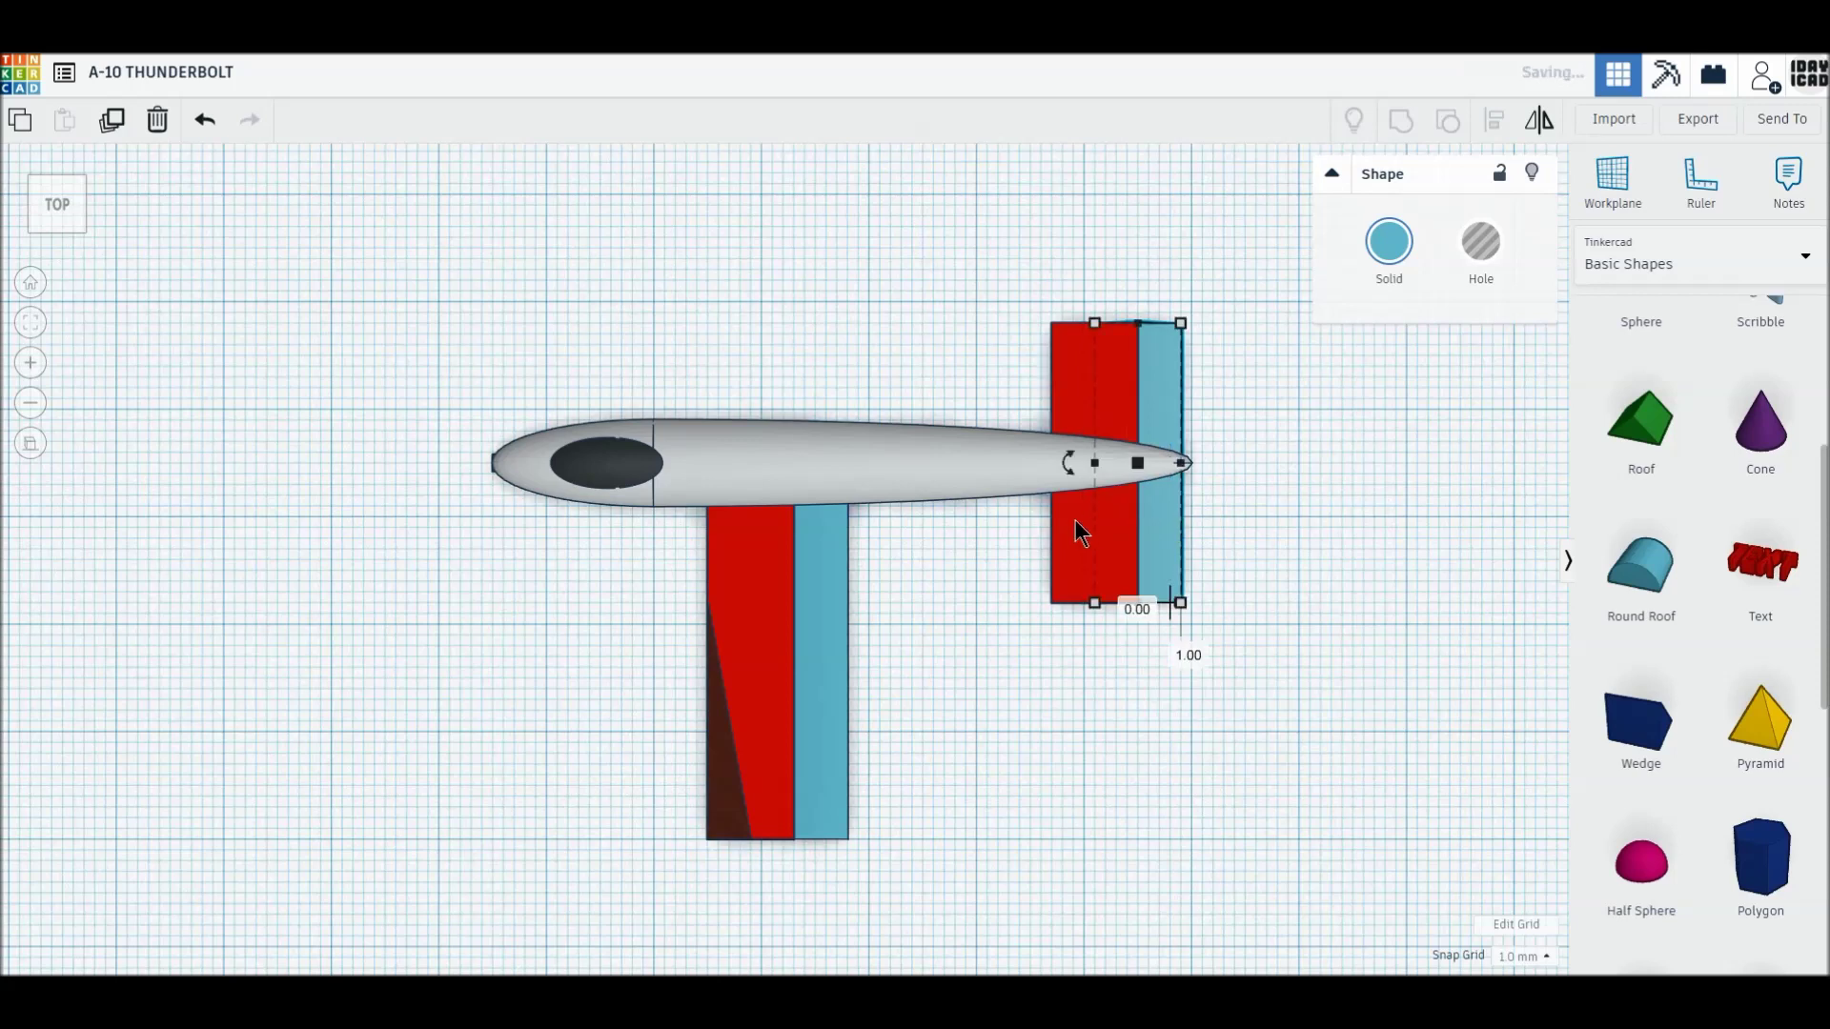
pyautogui.click(1075, 518)
pyautogui.moveTo(1057, 472); pyautogui.dragTo(1081, 463)
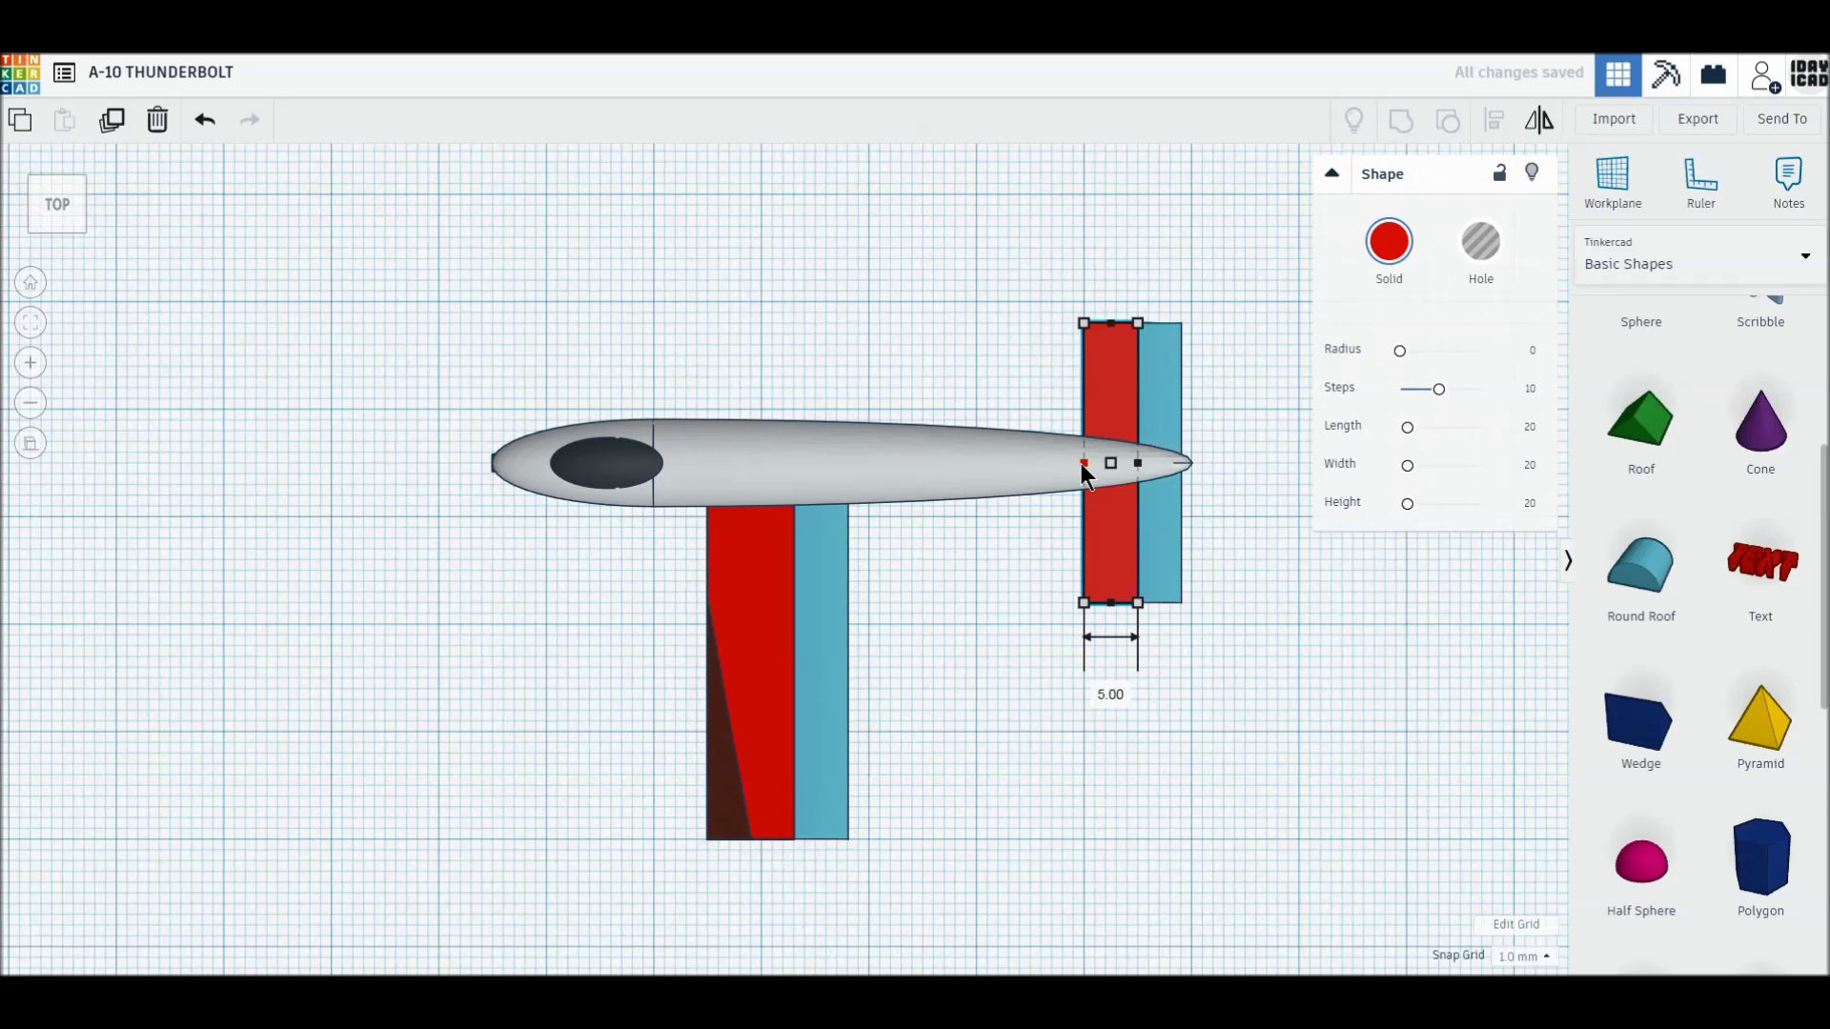
pyautogui.moveTo(1214, 633); pyautogui.dragTo(1124, 547)
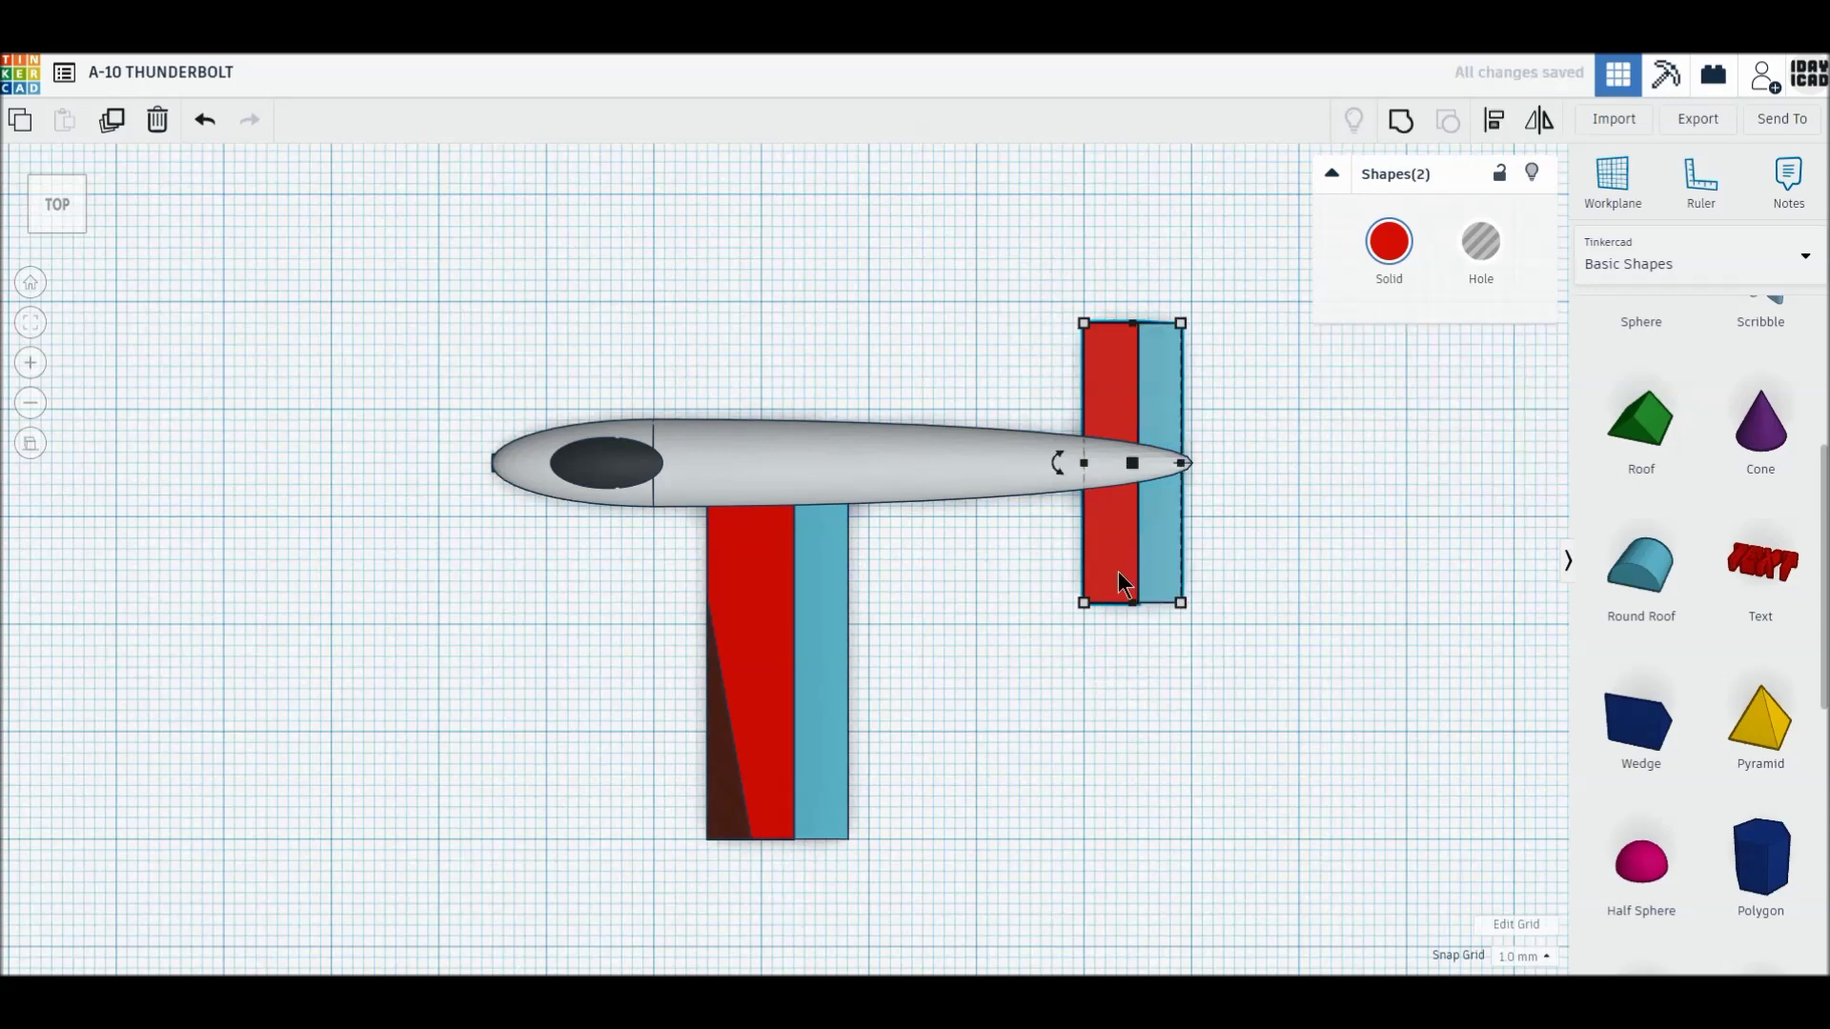
pyautogui.moveTo(1175, 595)
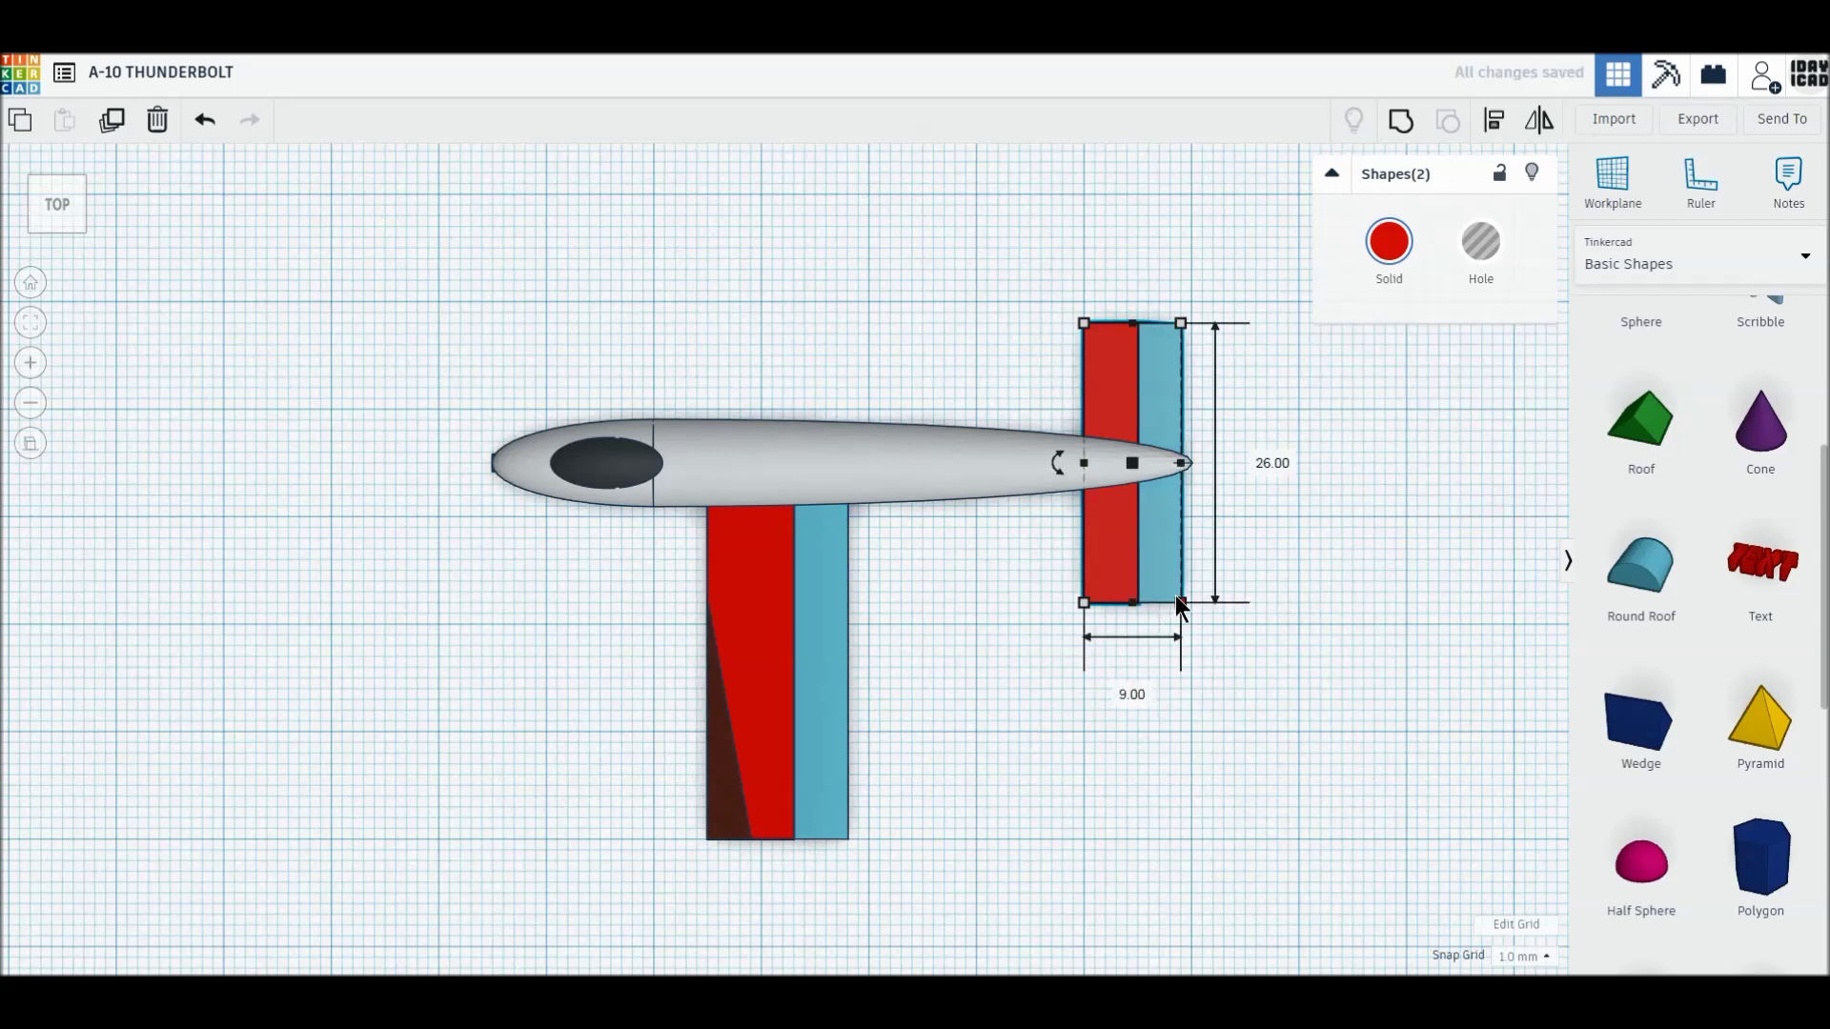
pyautogui.click(1275, 647)
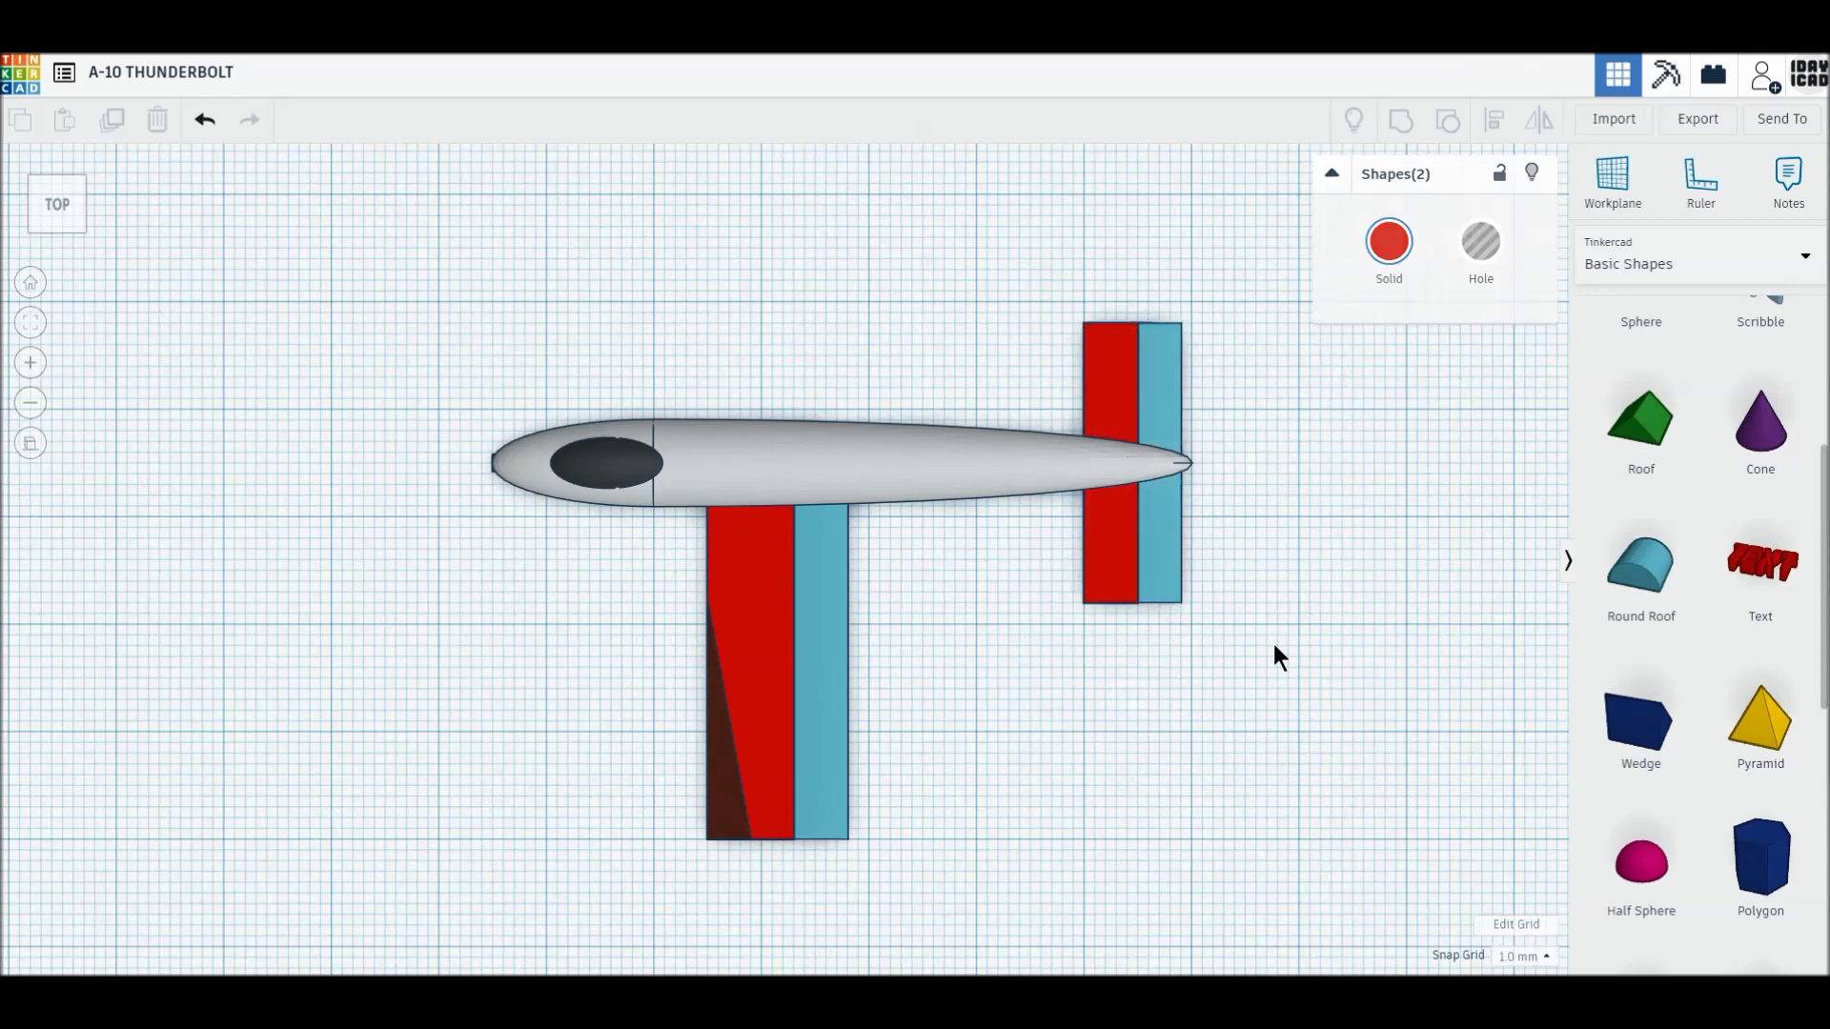
pyautogui.moveTo(1141, 583); pyautogui.dragTo(1165, 541)
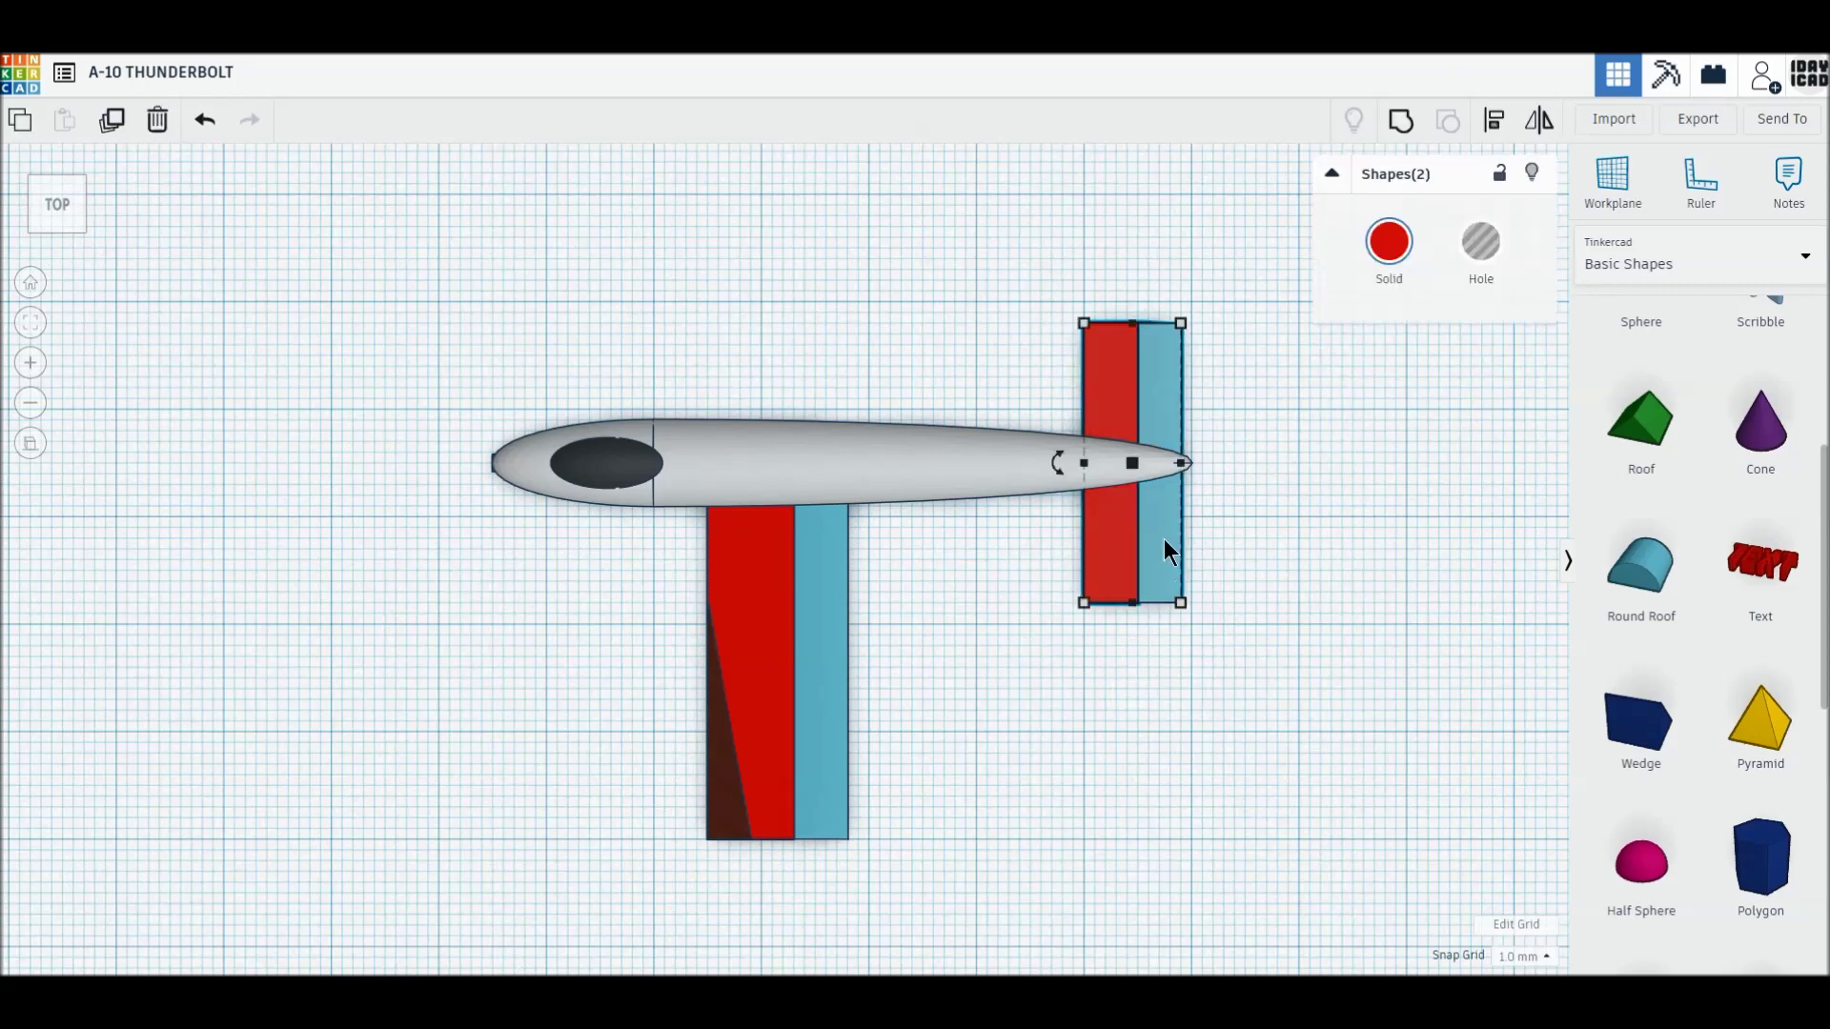
# - Group the wing's box, round roof and wedge hole to cut the tapered leading edge
pyautogui.click(886, 718)
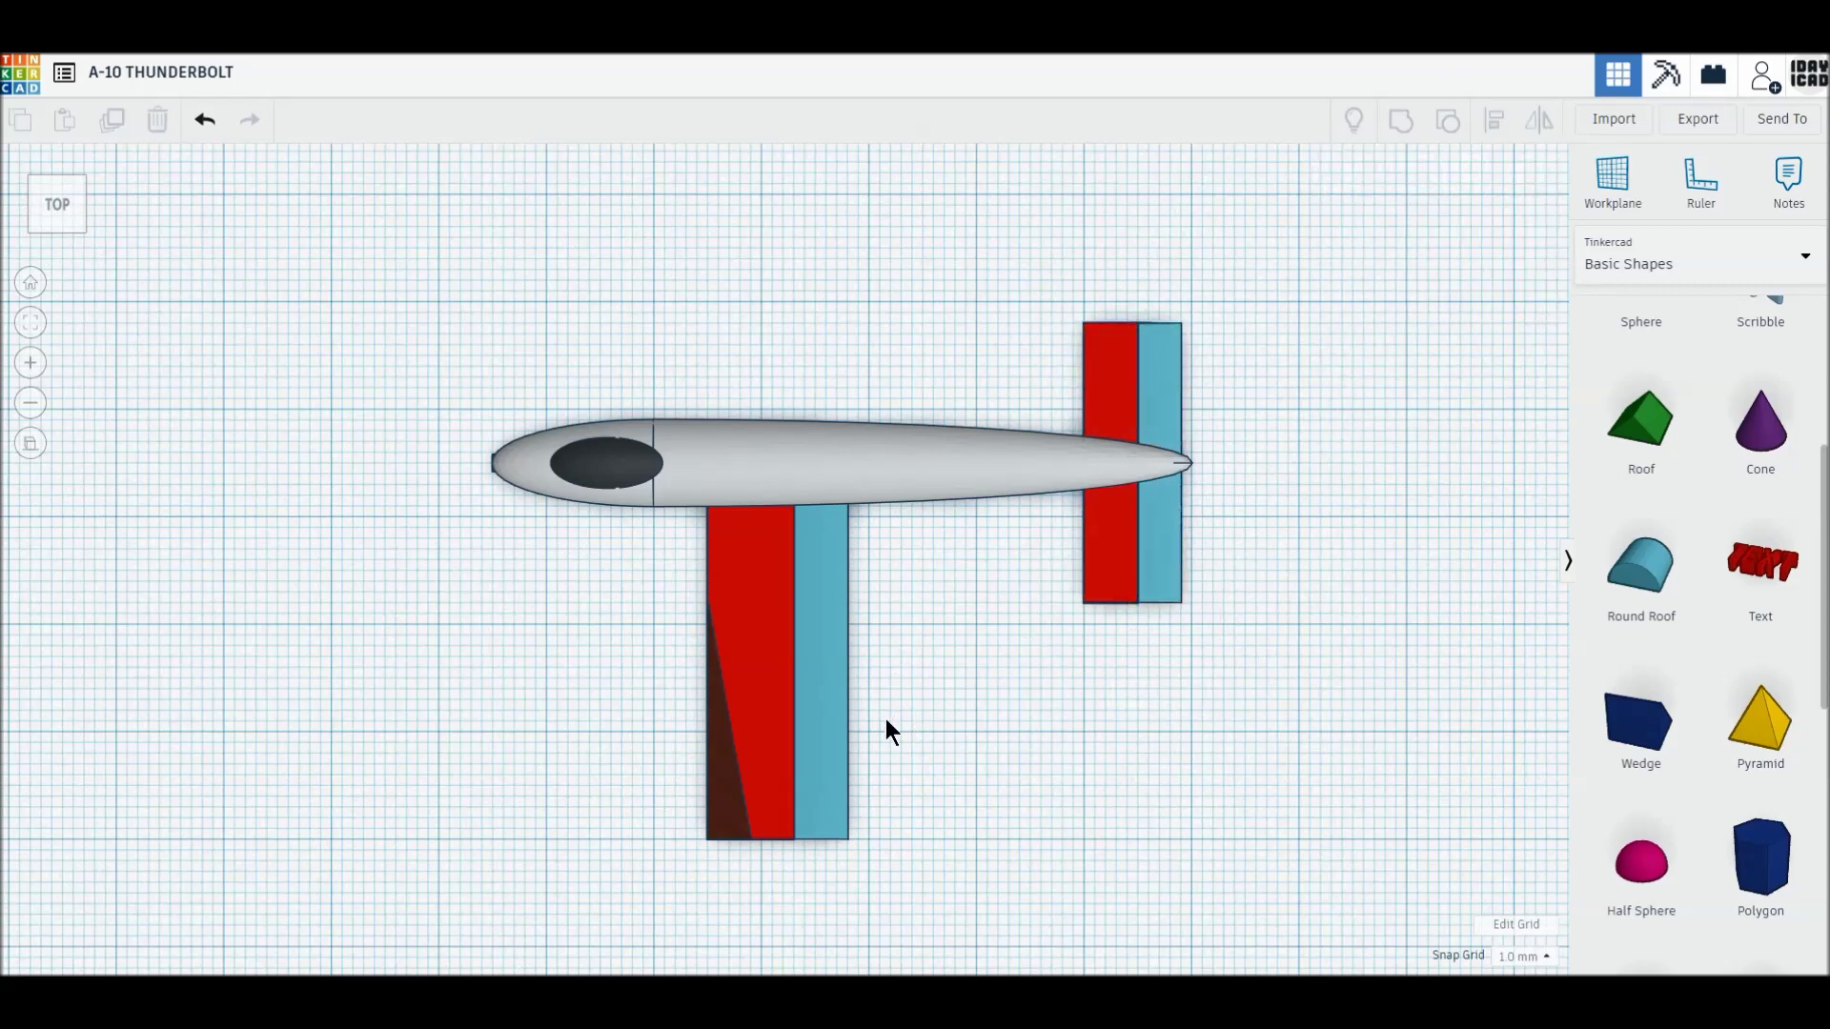
pyautogui.moveTo(861, 867); pyautogui.dragTo(686, 698)
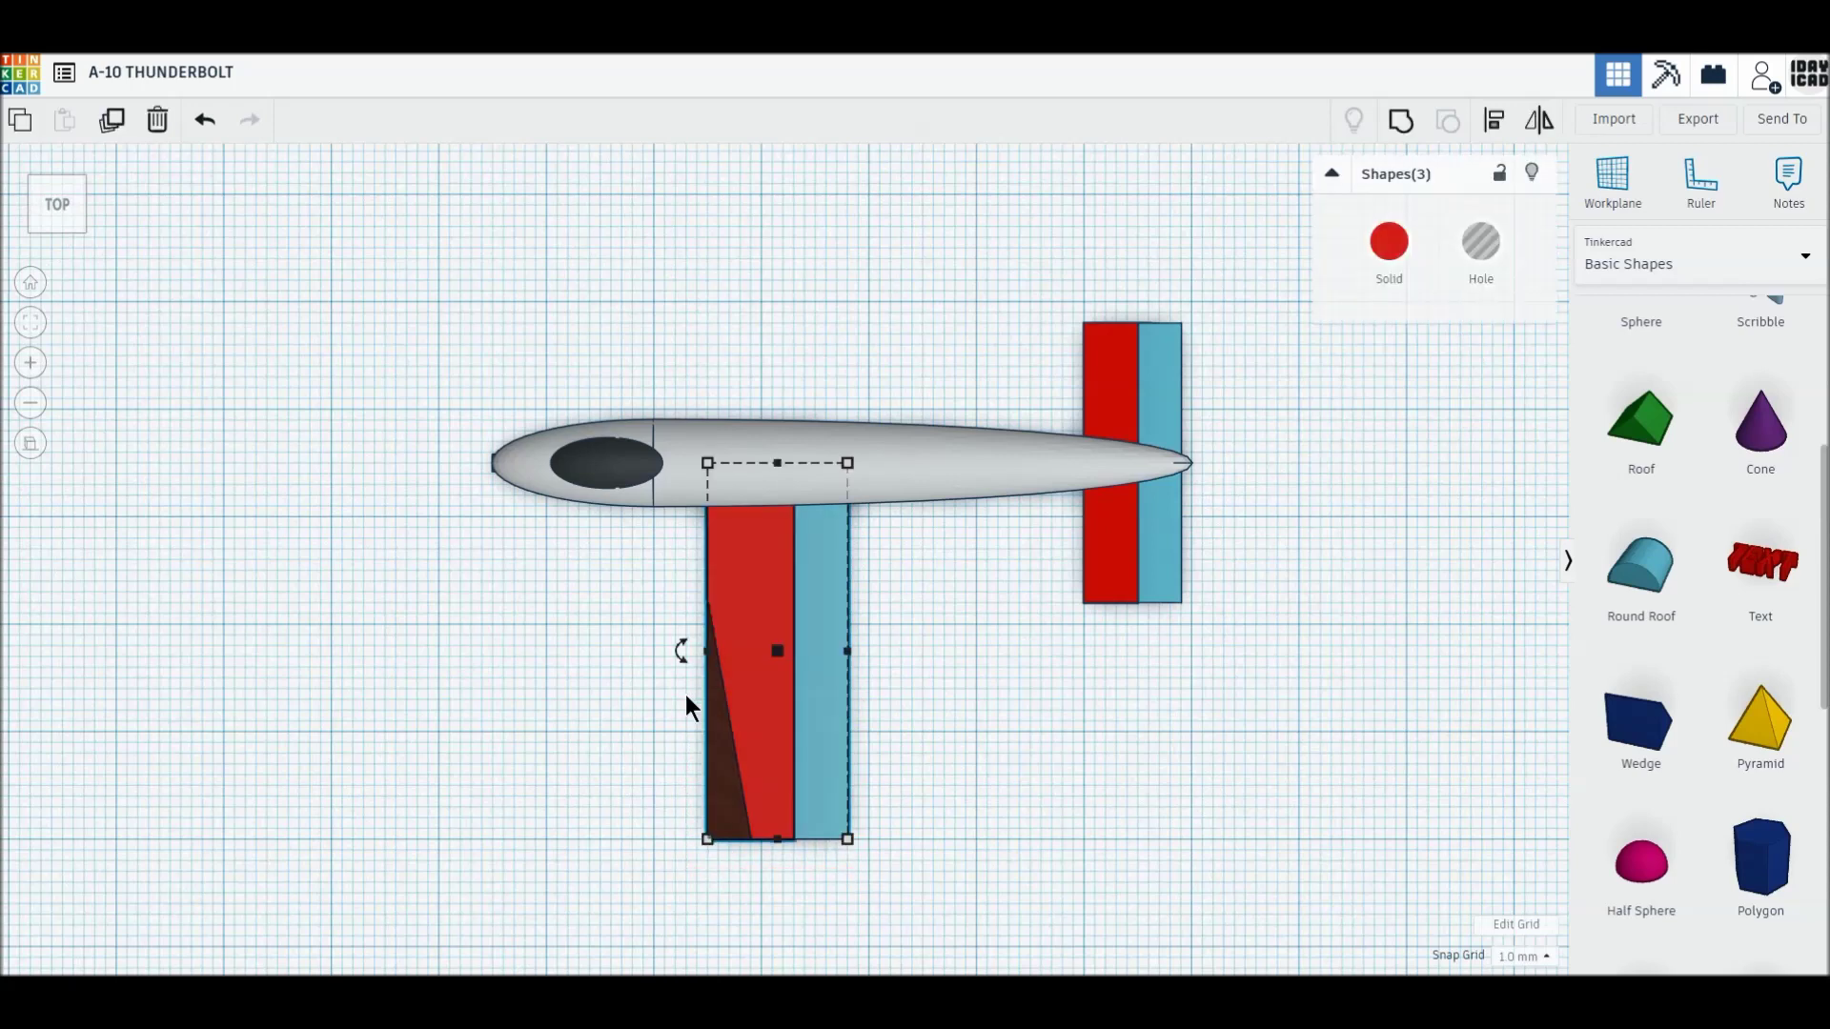
pyautogui.click(1397, 127)
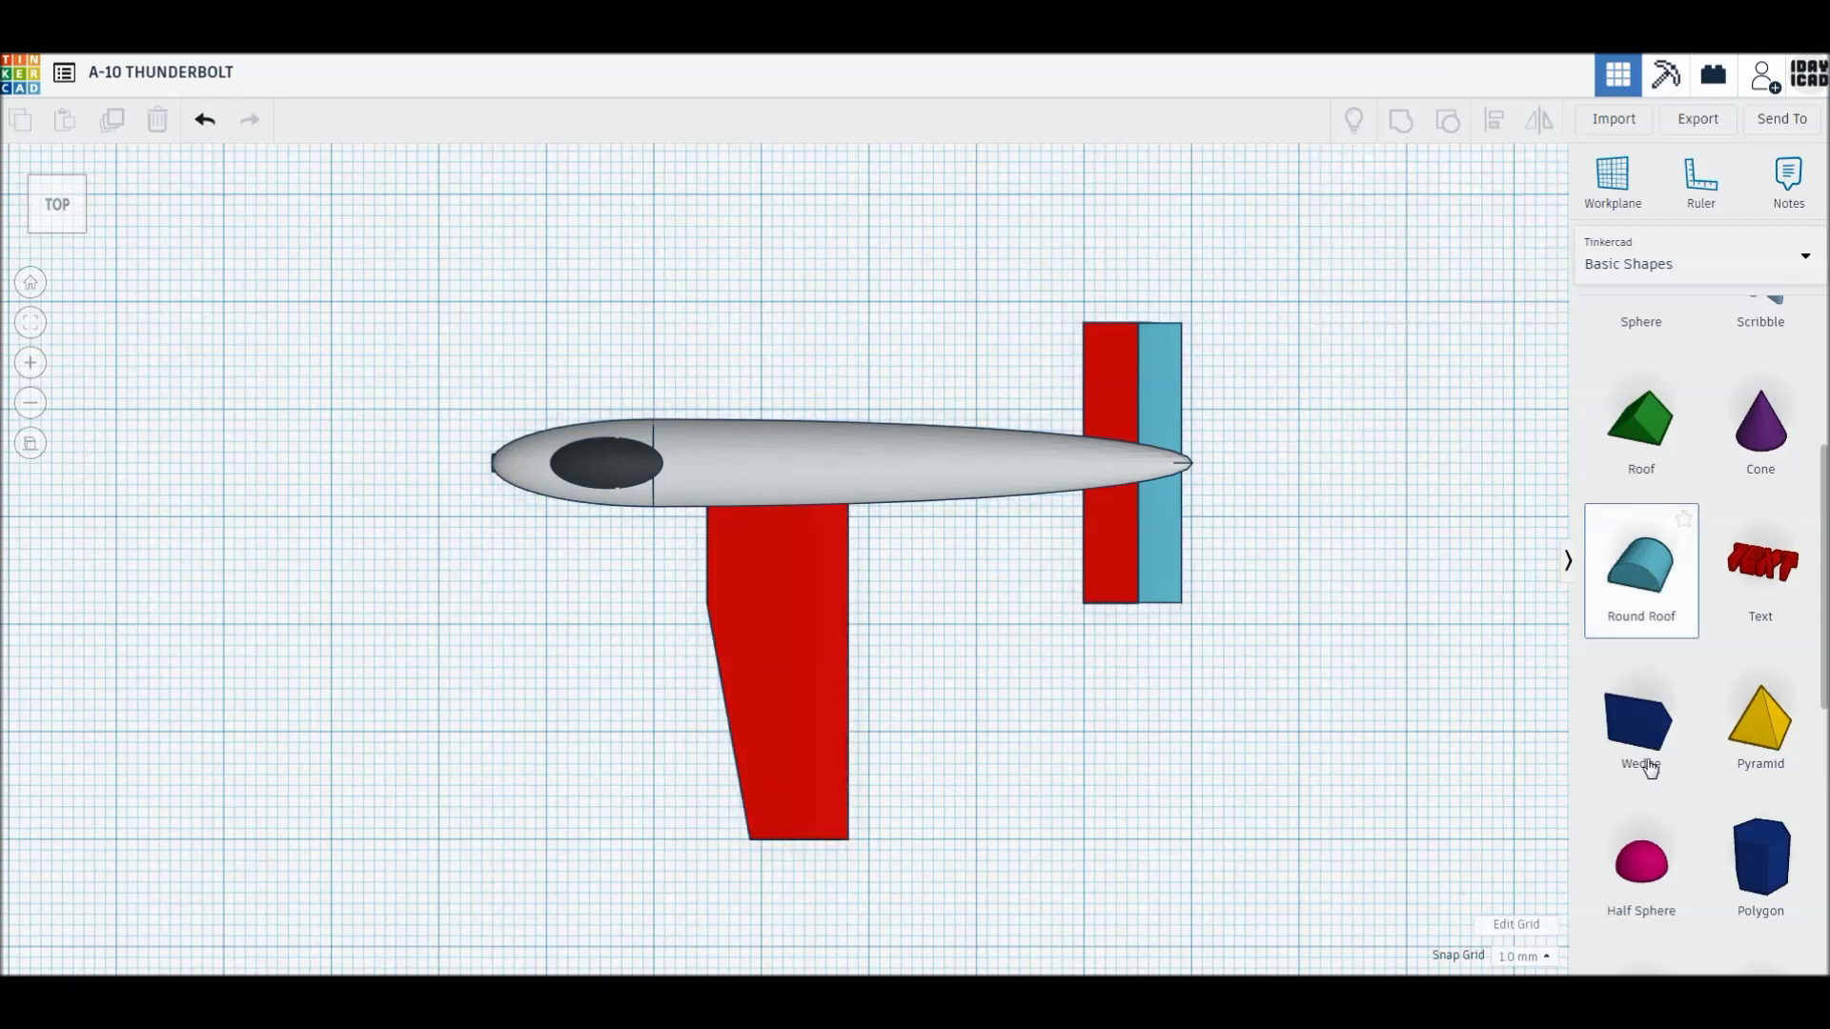
# - Add a half sphere in front of the wing and resize it to 13 mm long, 3 mm wide and 3 mm high
pyautogui.click(1642, 862)
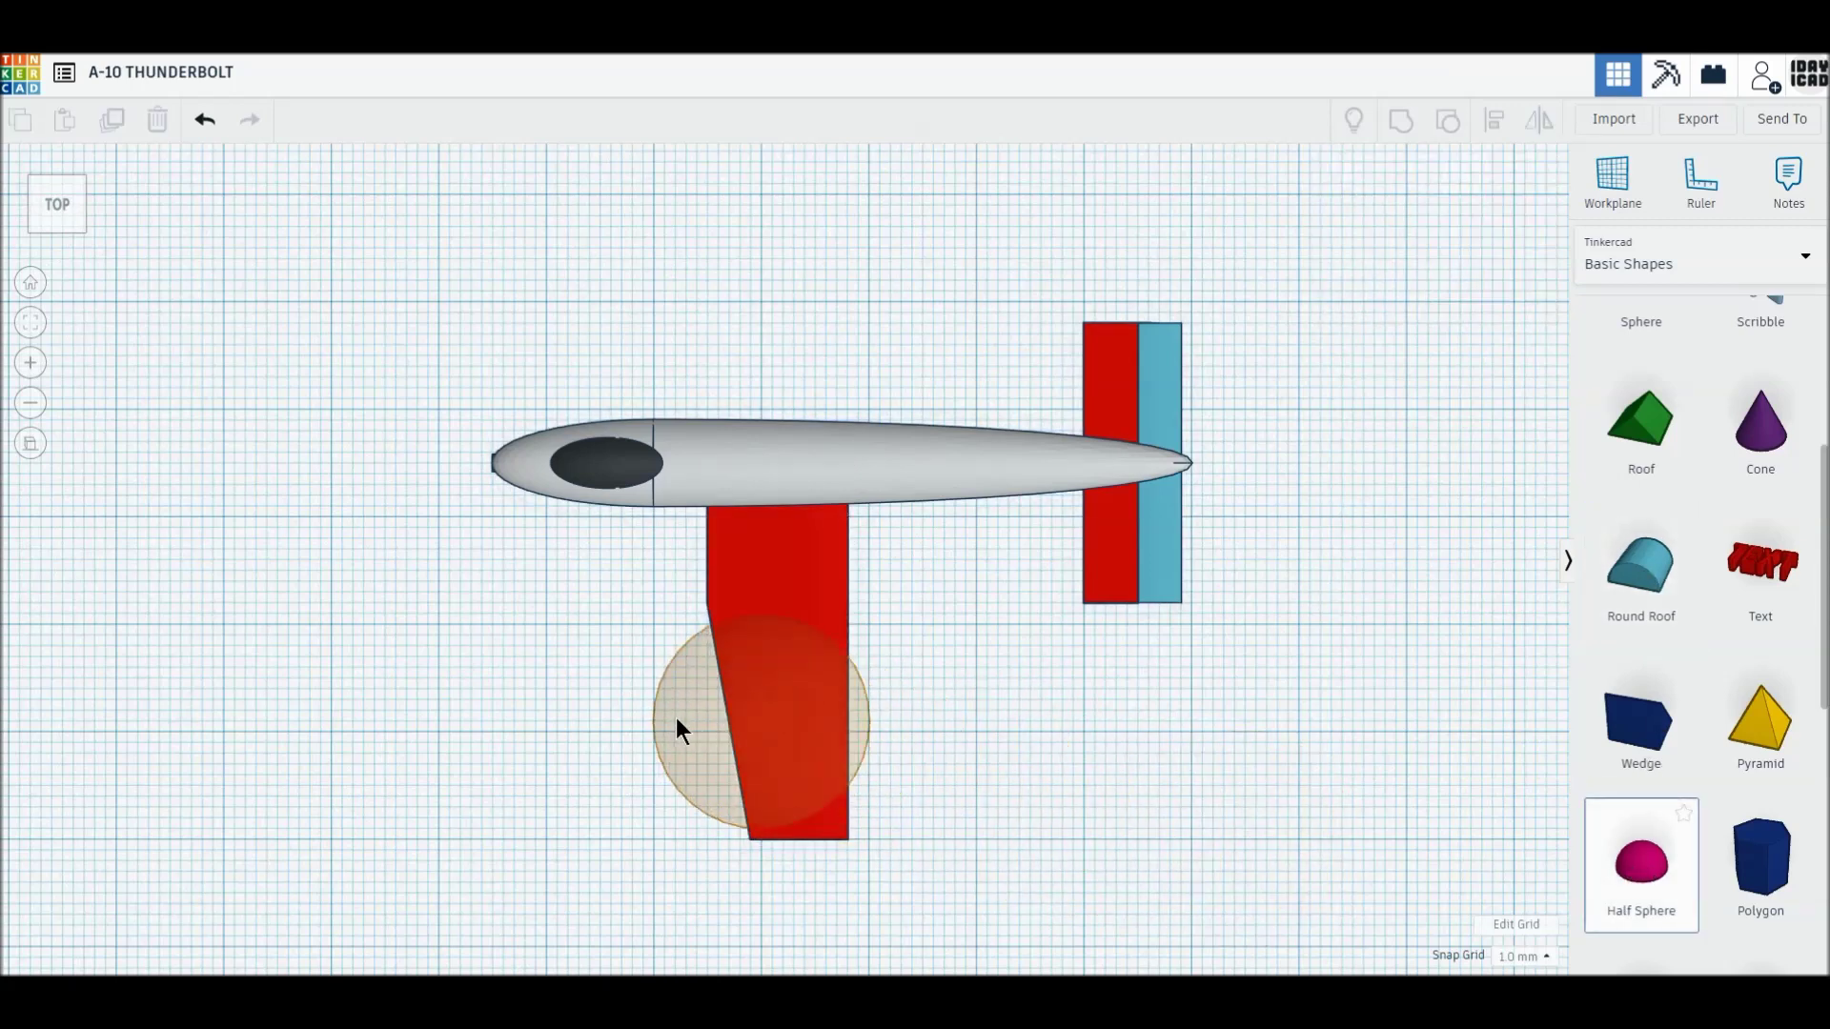
pyautogui.click(602, 719)
pyautogui.moveTo(707, 828); pyautogui.dragTo(633, 650)
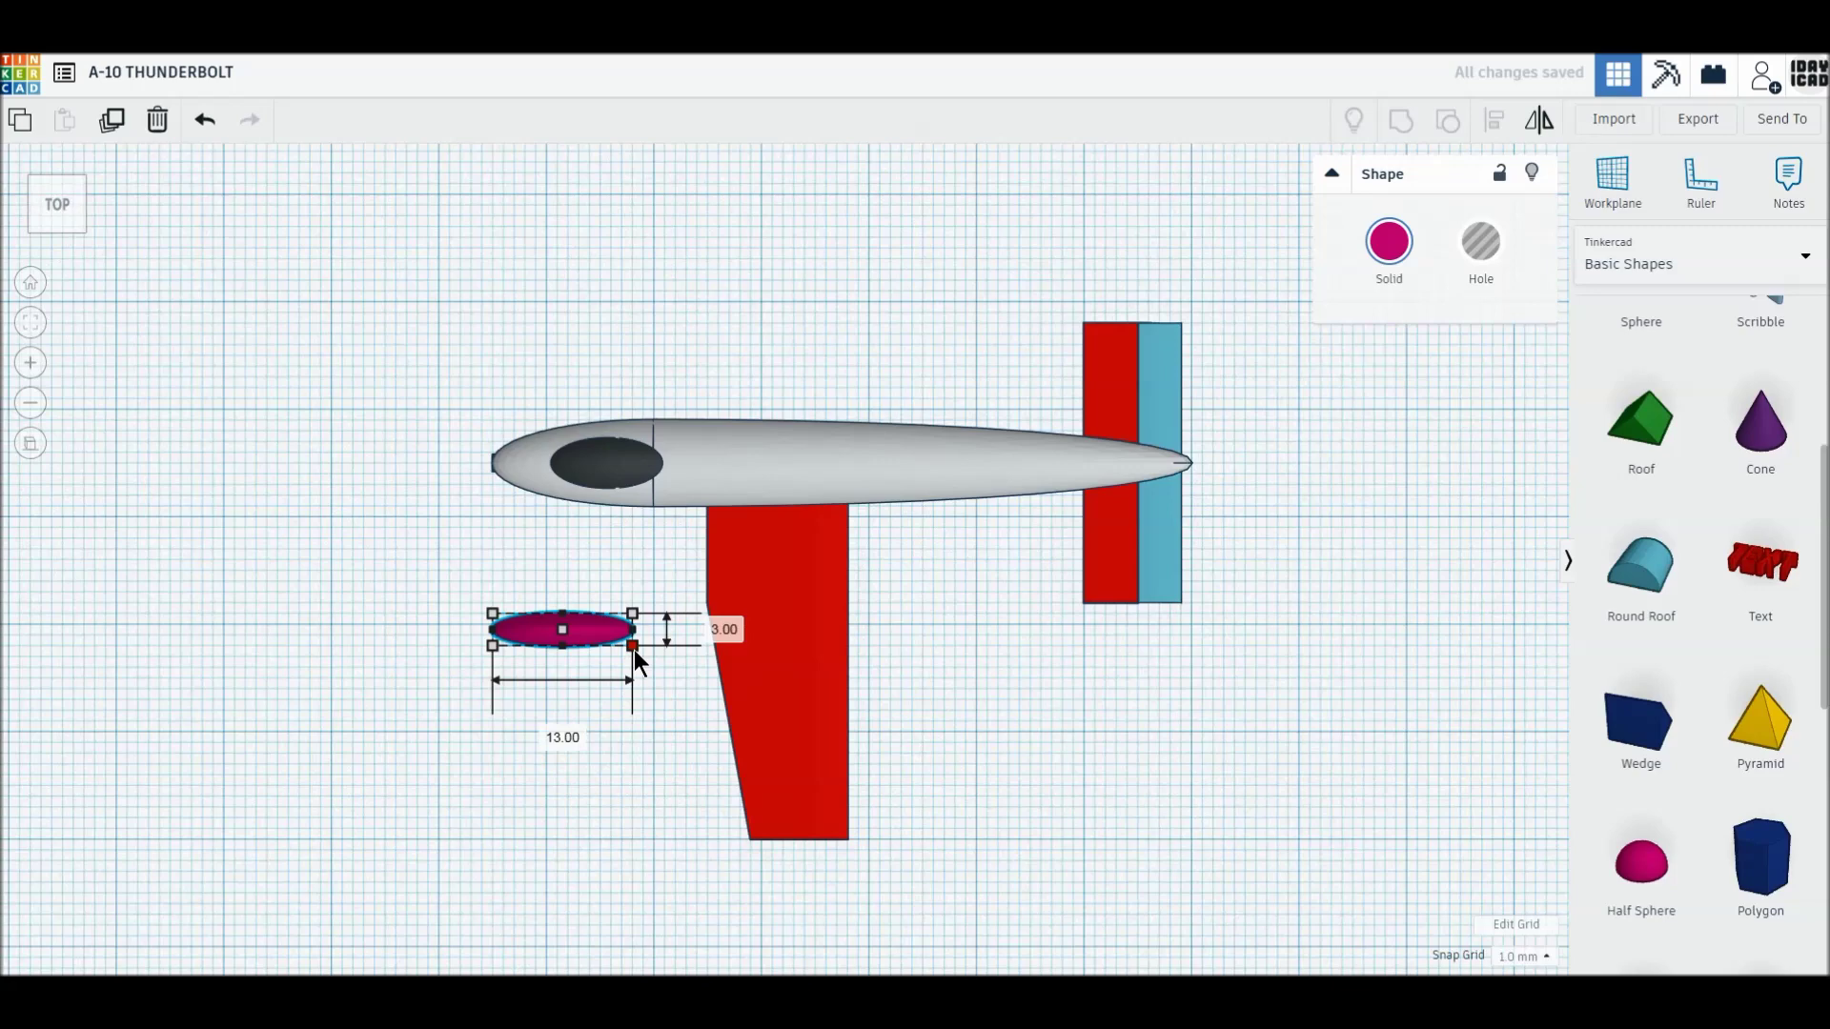
pyautogui.moveTo(632, 735); pyautogui.dragTo(665, 620, button='right')
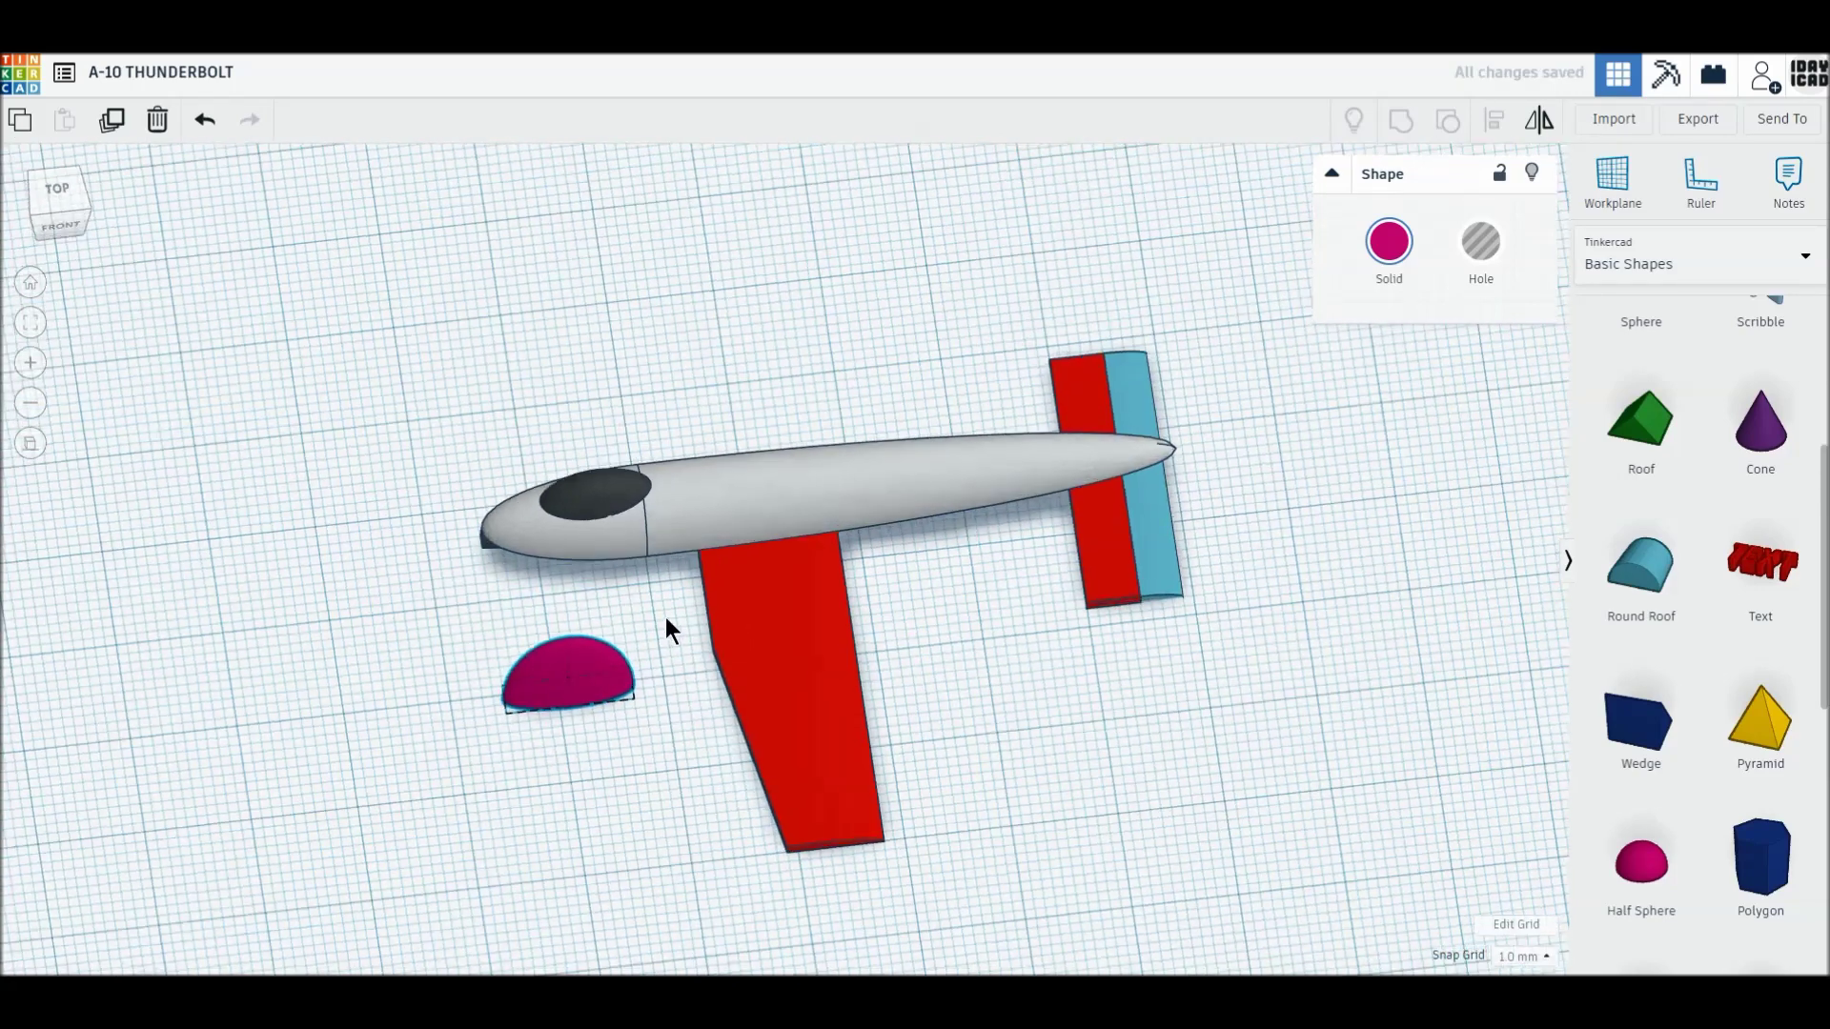
pyautogui.moveTo(570, 630); pyautogui.dragTo(573, 677)
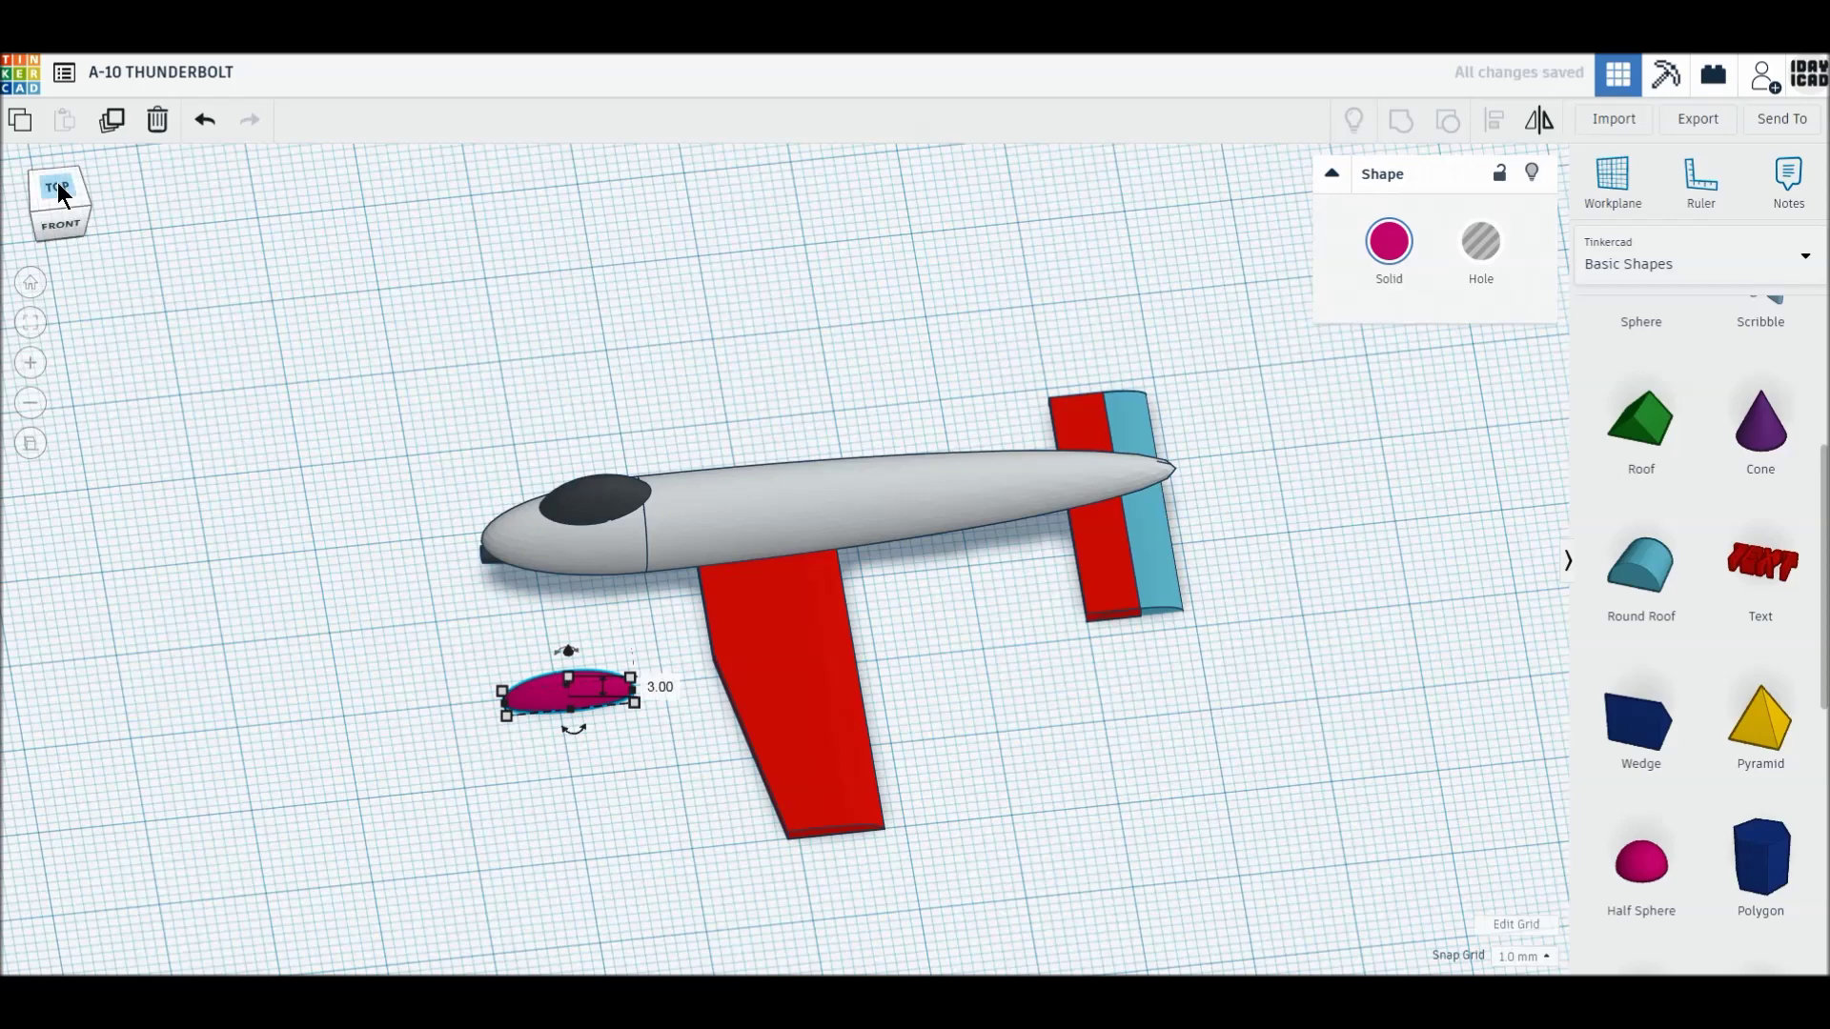
# - Raise the wing slightly and move the half sphere onto its leading edge where the taper begins
pyautogui.click(812, 677)
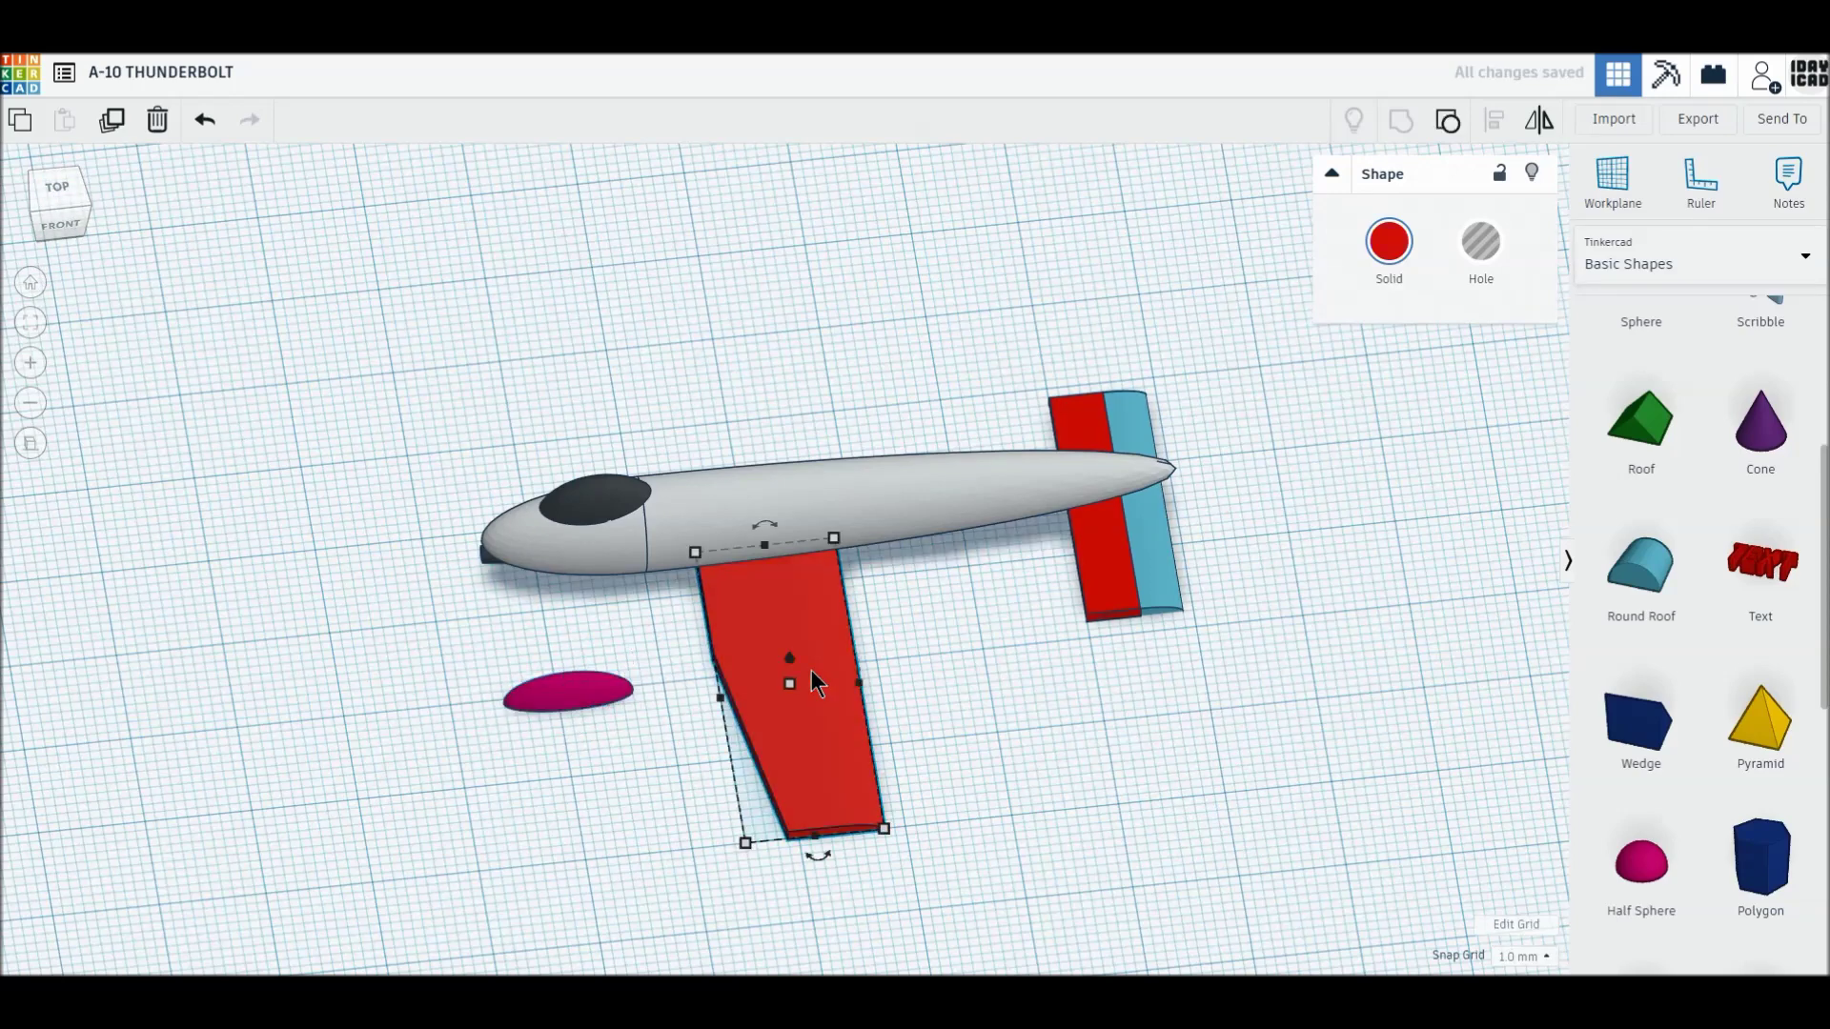
pyautogui.moveTo(792, 657); pyautogui.dragTo(788, 653)
pyautogui.click(59, 186)
pyautogui.moveTo(528, 631); pyautogui.dragTo(712, 603)
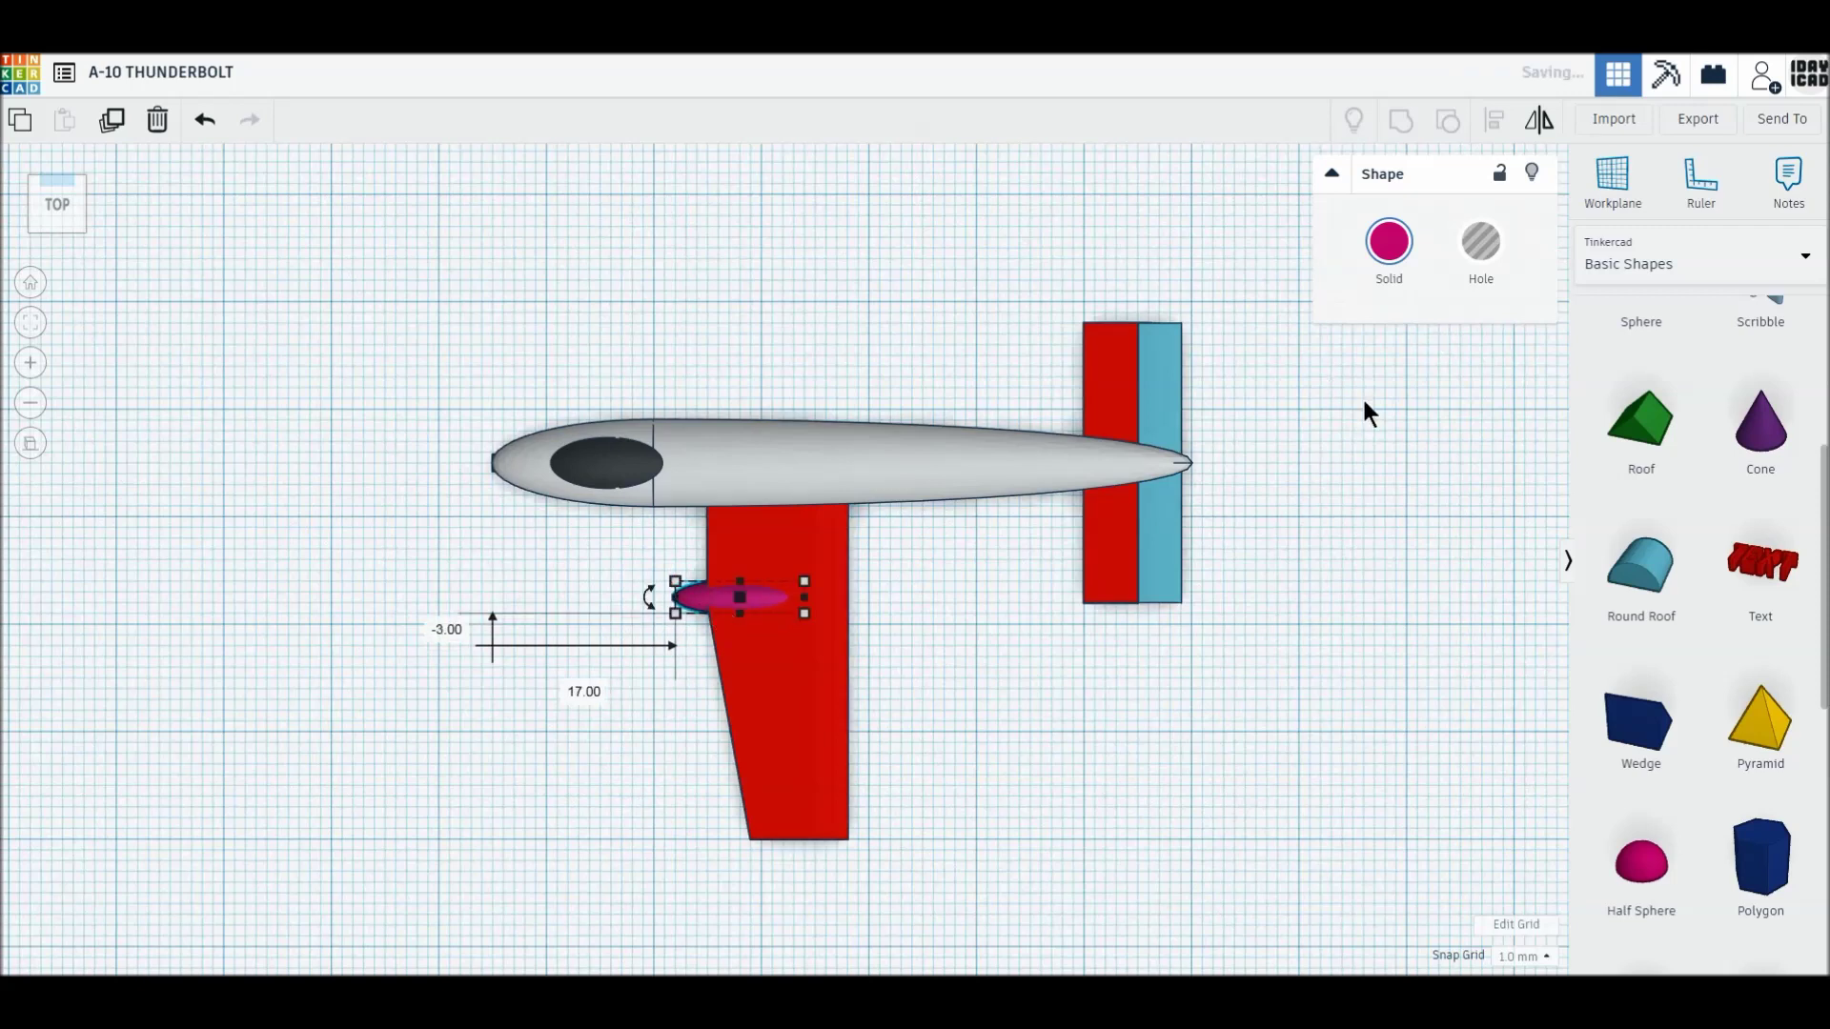
# - Colour the wing and its half sphere light grey to match the fuselage
pyautogui.moveTo(935, 709); pyautogui.dragTo(806, 578)
pyautogui.click(1388, 250)
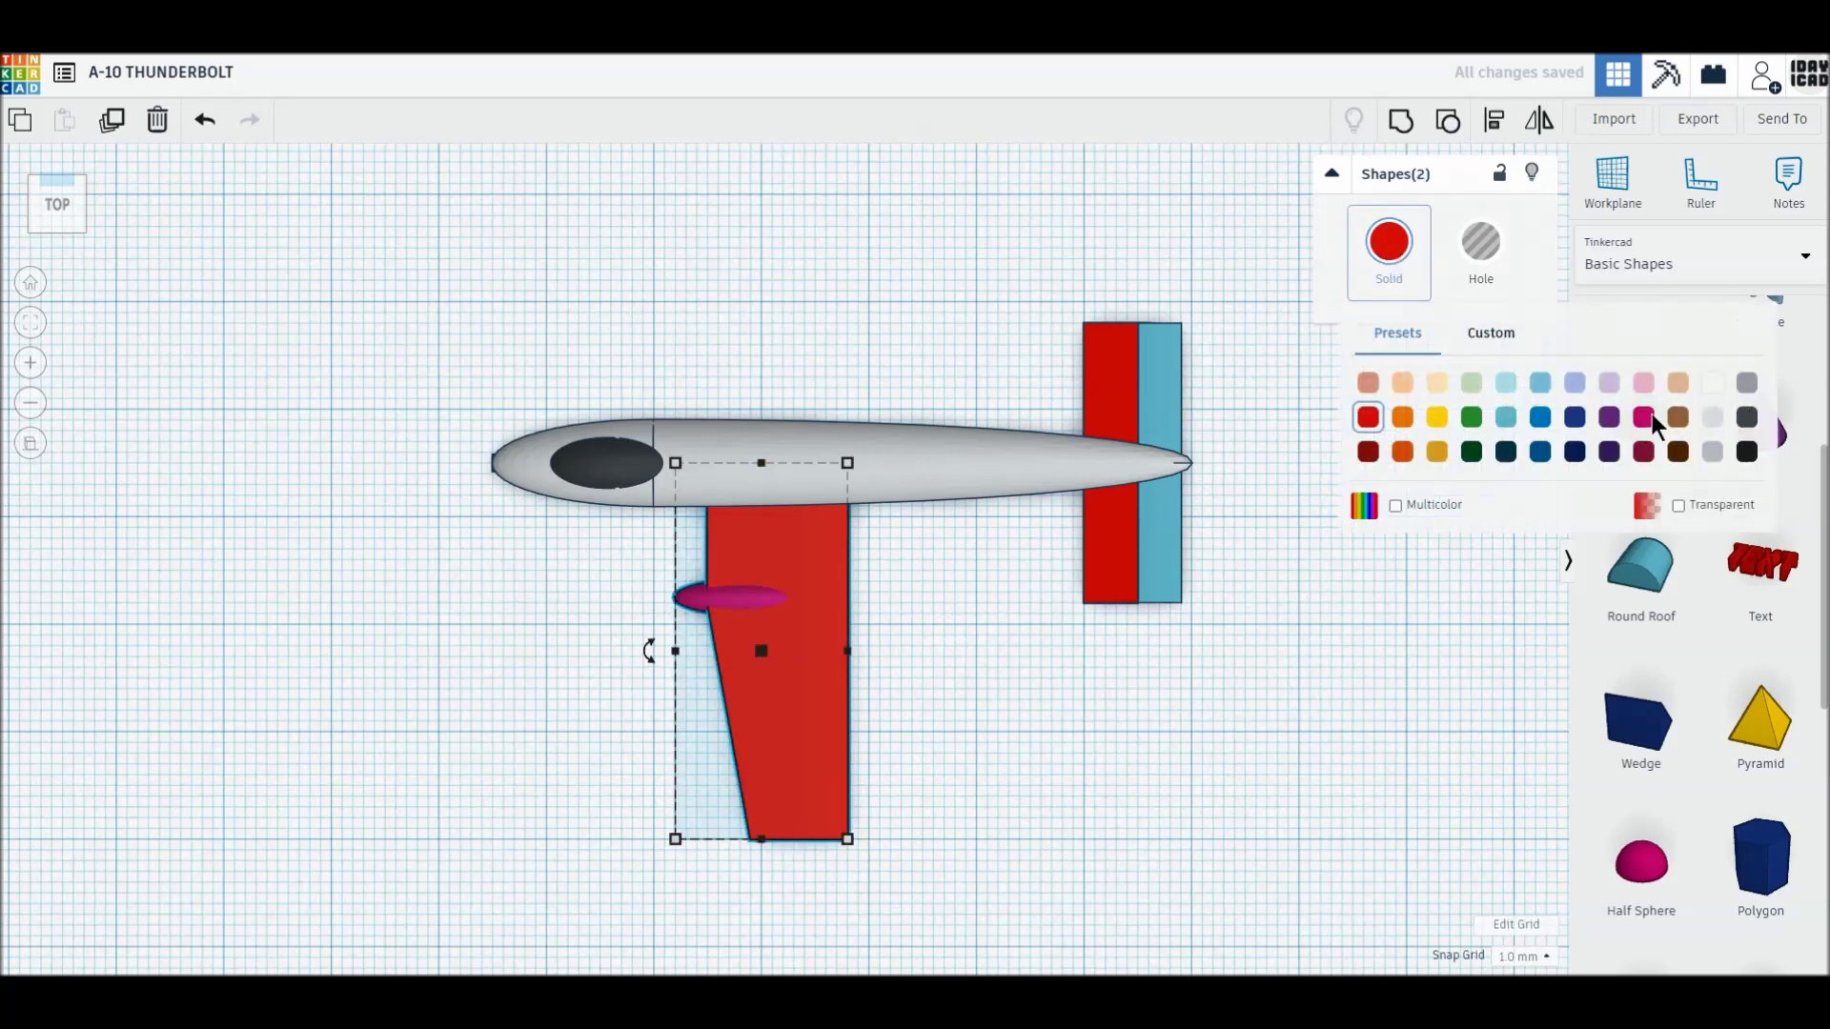
pyautogui.click(1710, 417)
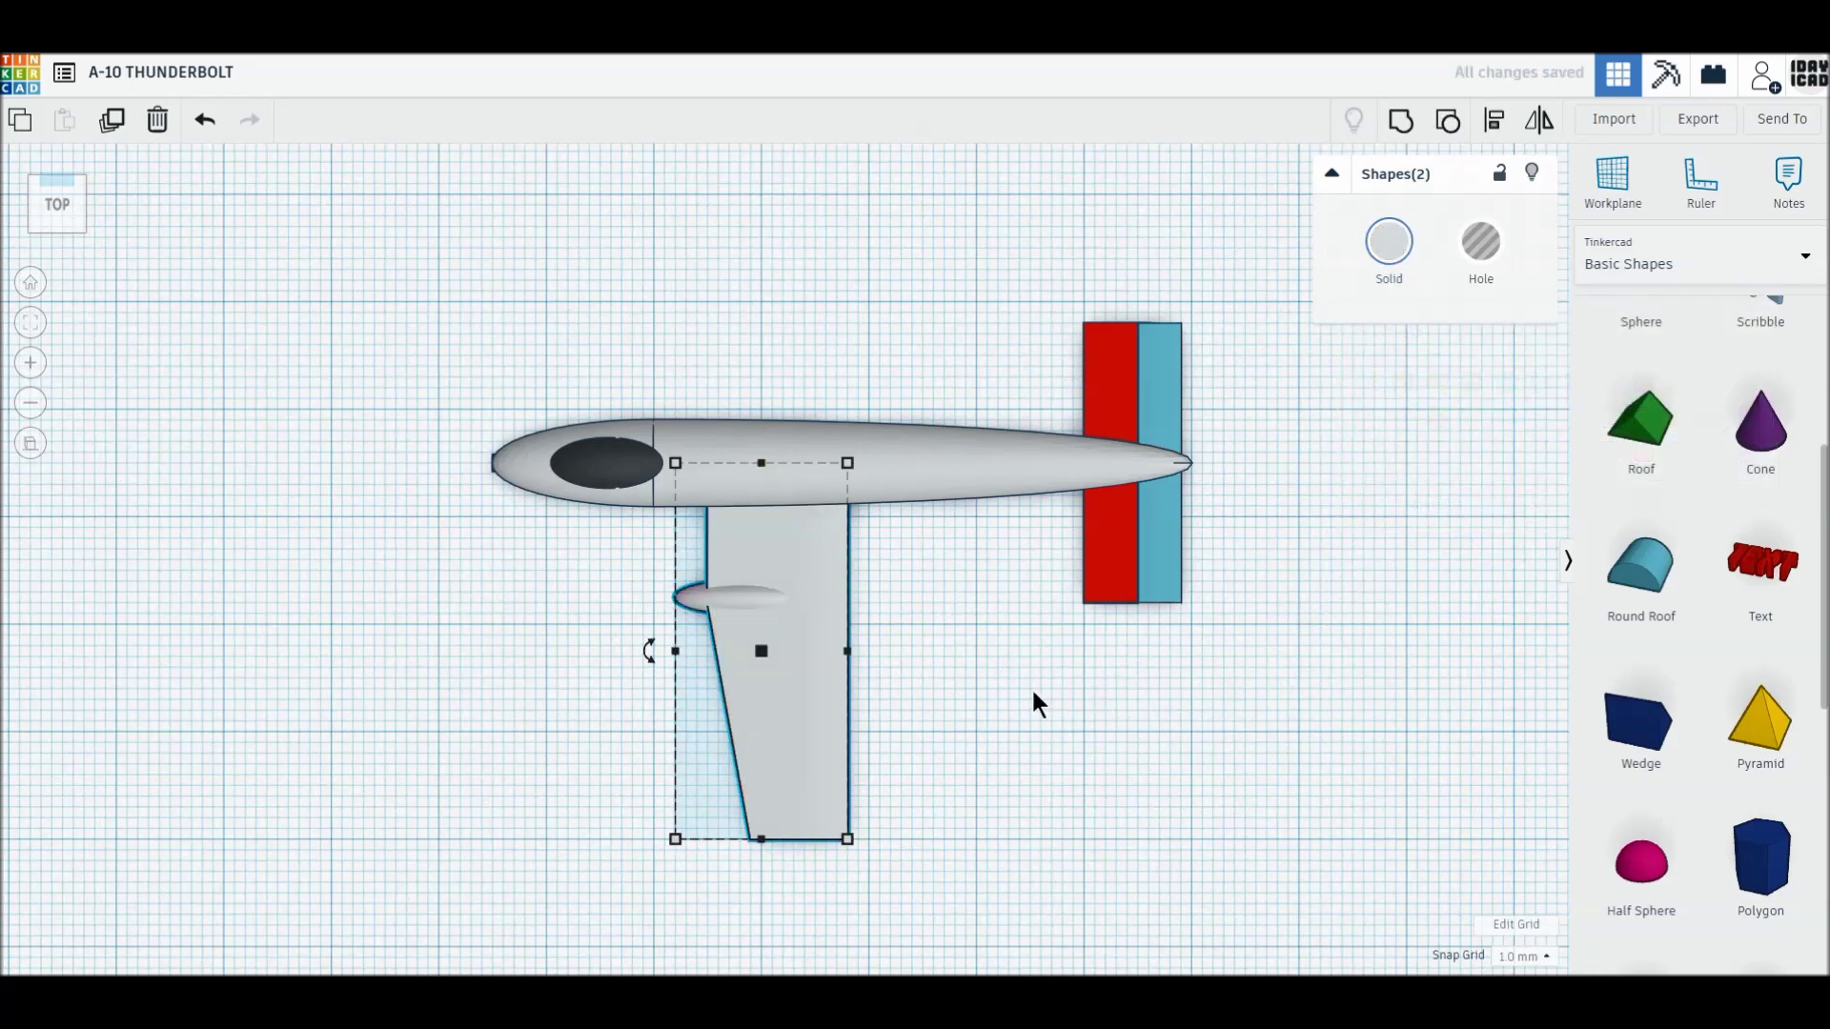
# - Raise the wing and its half sphere 2 mm, fine-tune their height against the fuselage, and group them
pyautogui.moveTo(852, 707); pyautogui.dragTo(1140, 478, button='right')
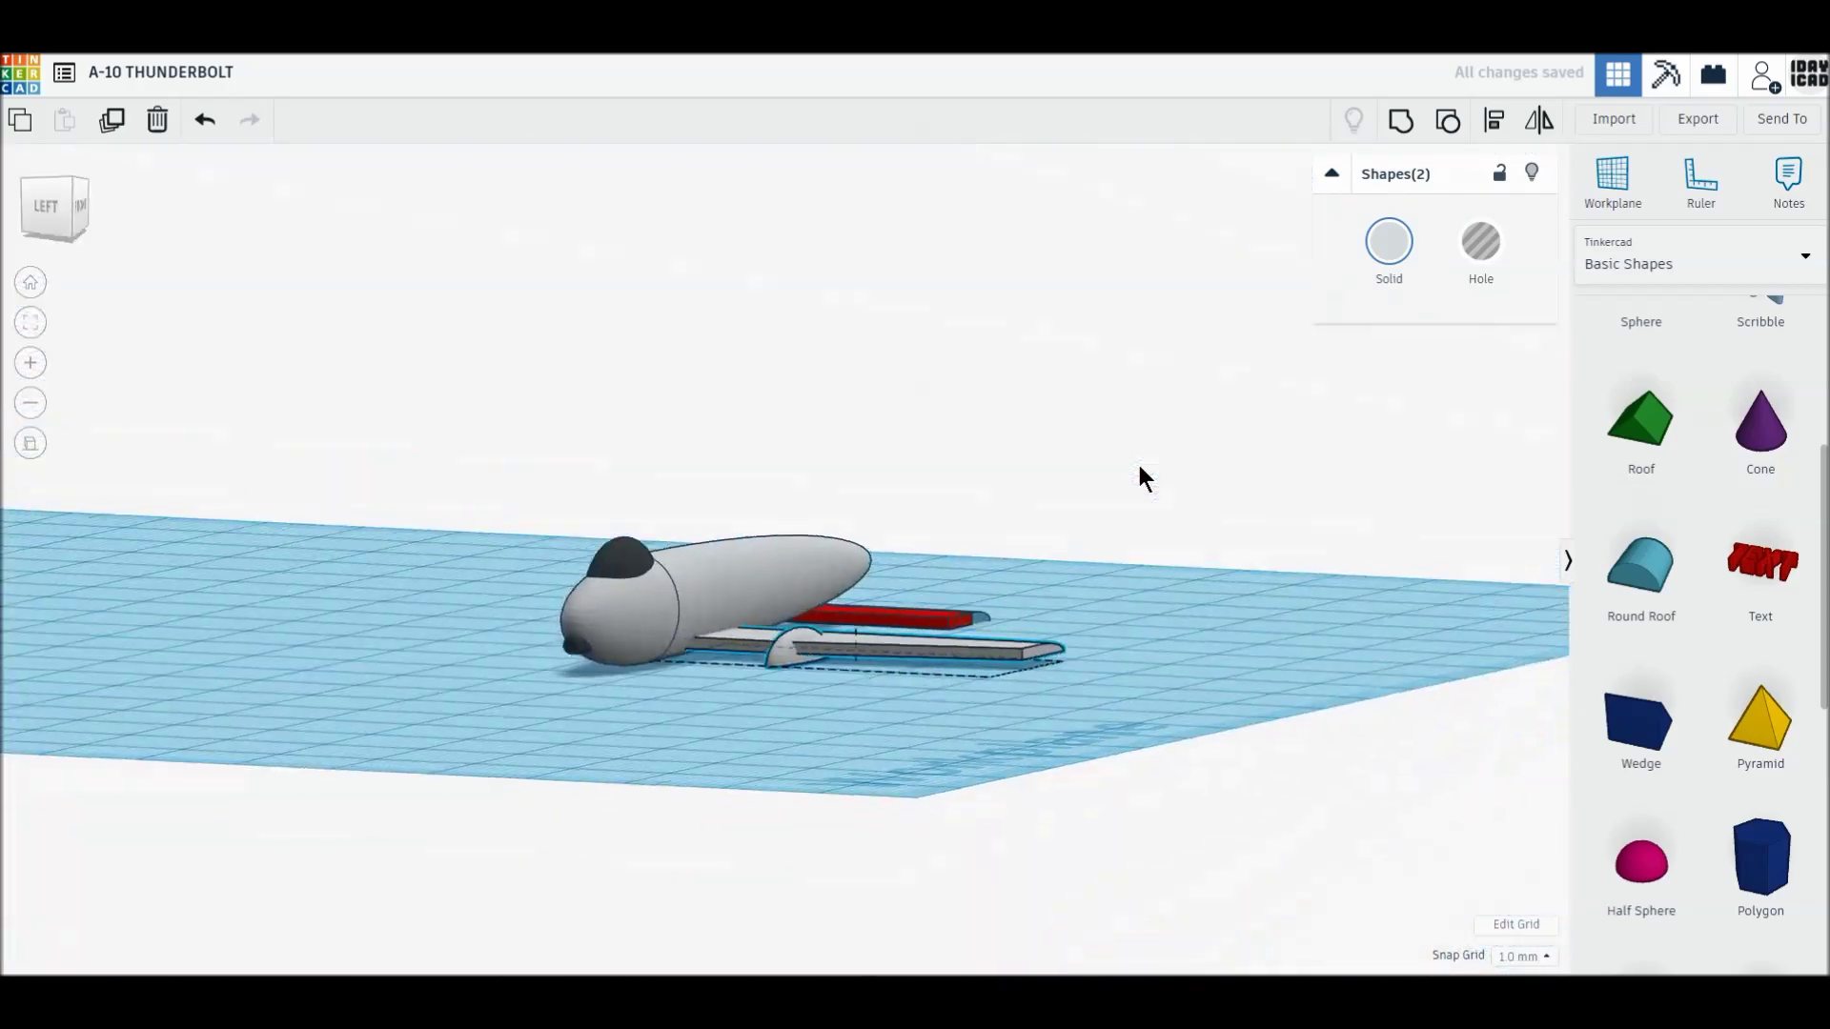
pyautogui.moveTo(894, 619); pyautogui.dragTo(829, 744, button='right')
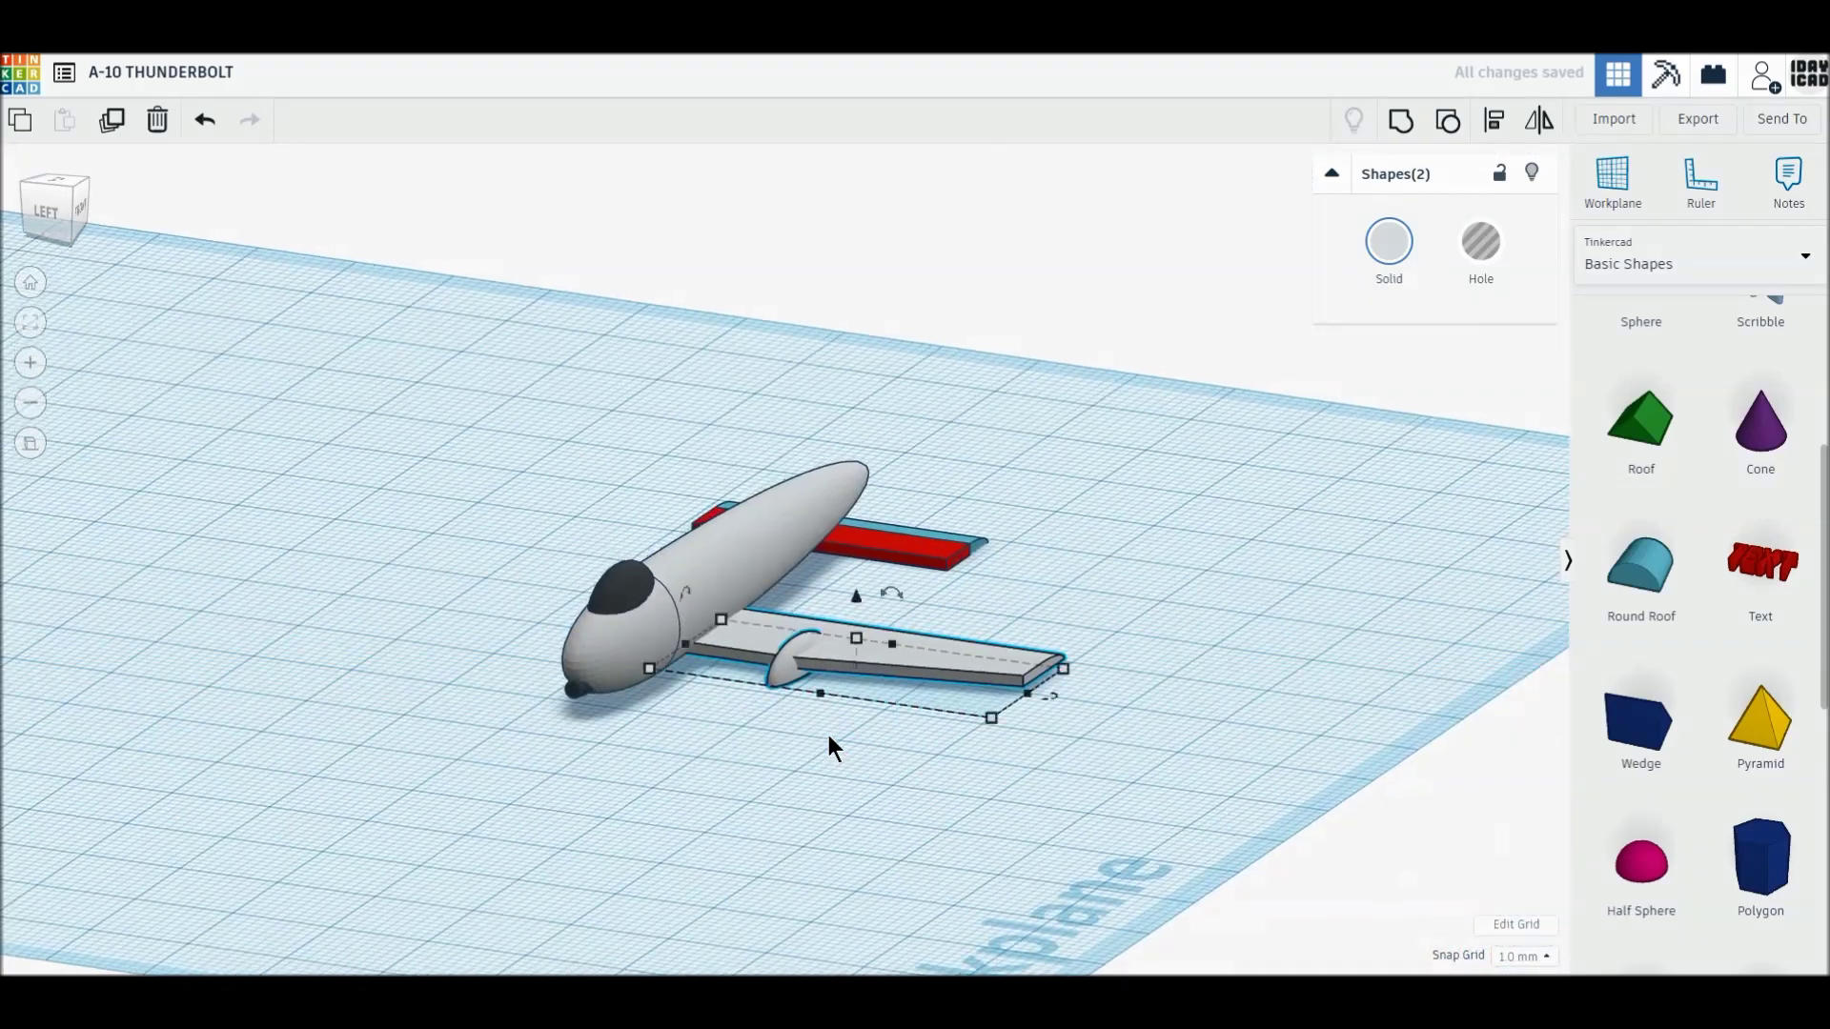
pyautogui.moveTo(855, 596); pyautogui.dragTo(859, 593)
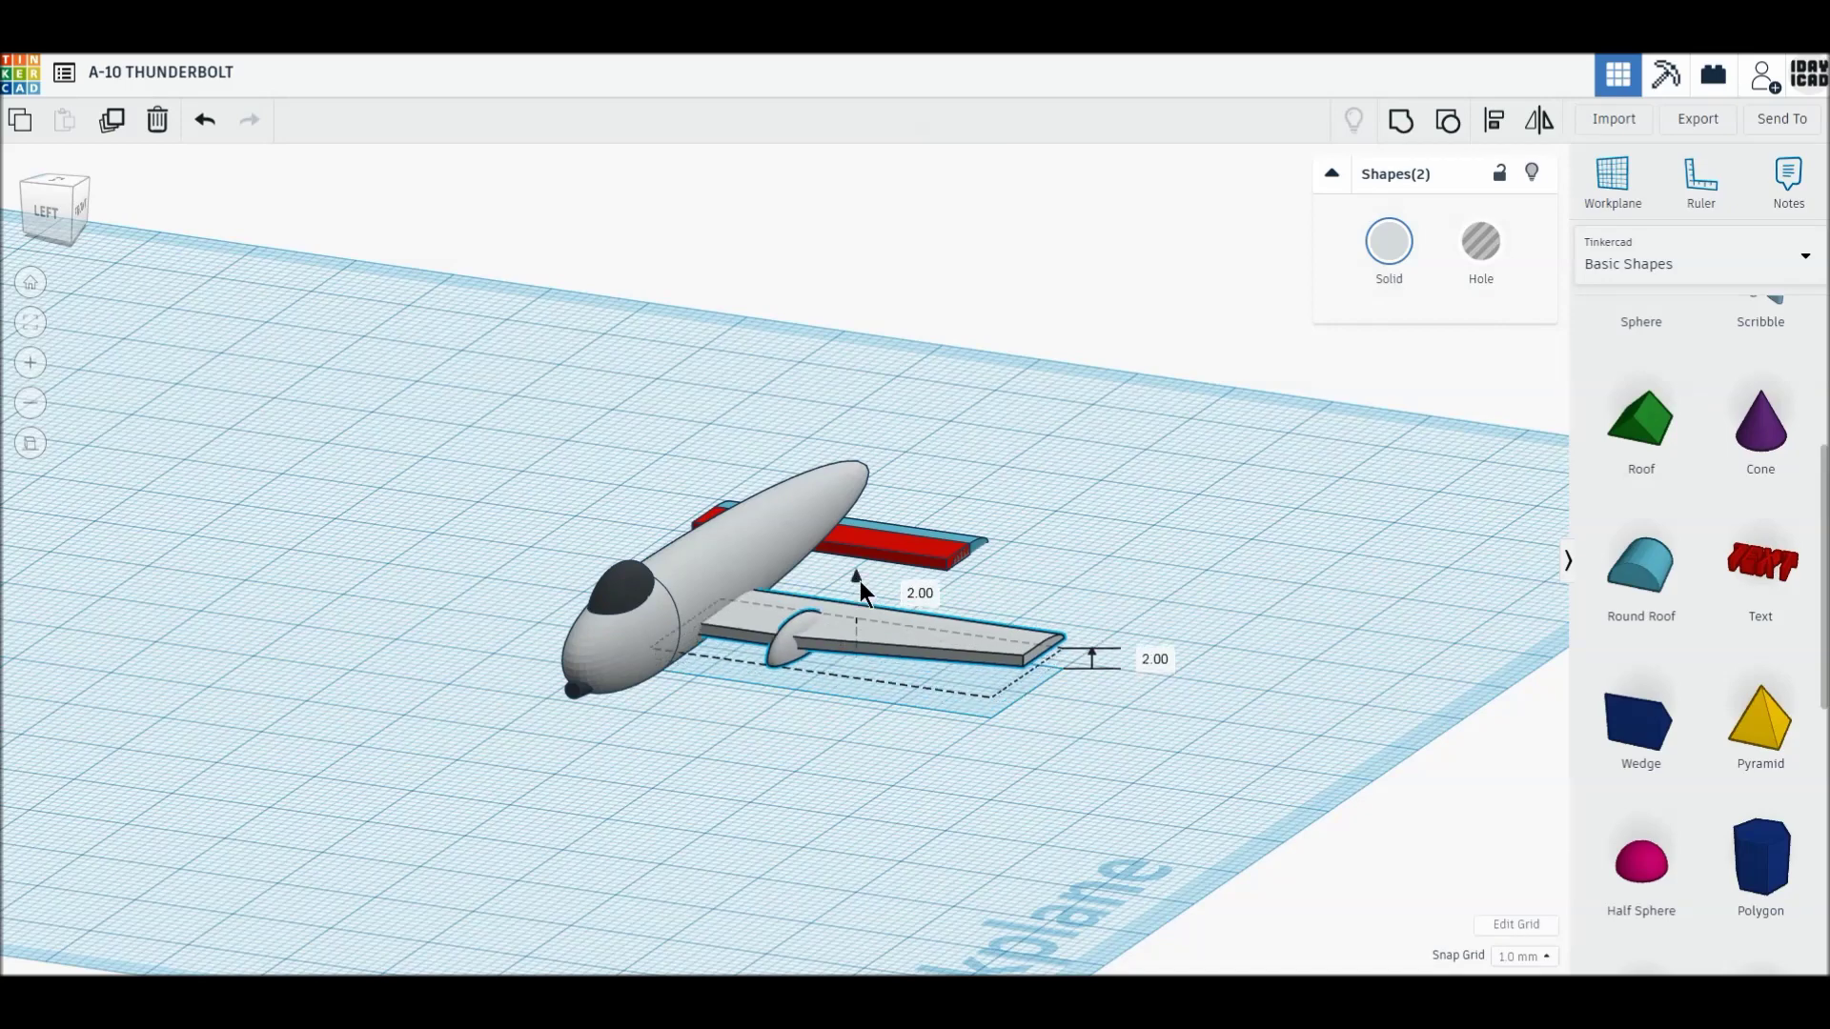
pyautogui.moveTo(835, 719)
pyautogui.mouseDown(button='right')
pyautogui.moveTo(846, 702)
pyautogui.moveTo(839, 739)
pyautogui.mouseUp(button='right')
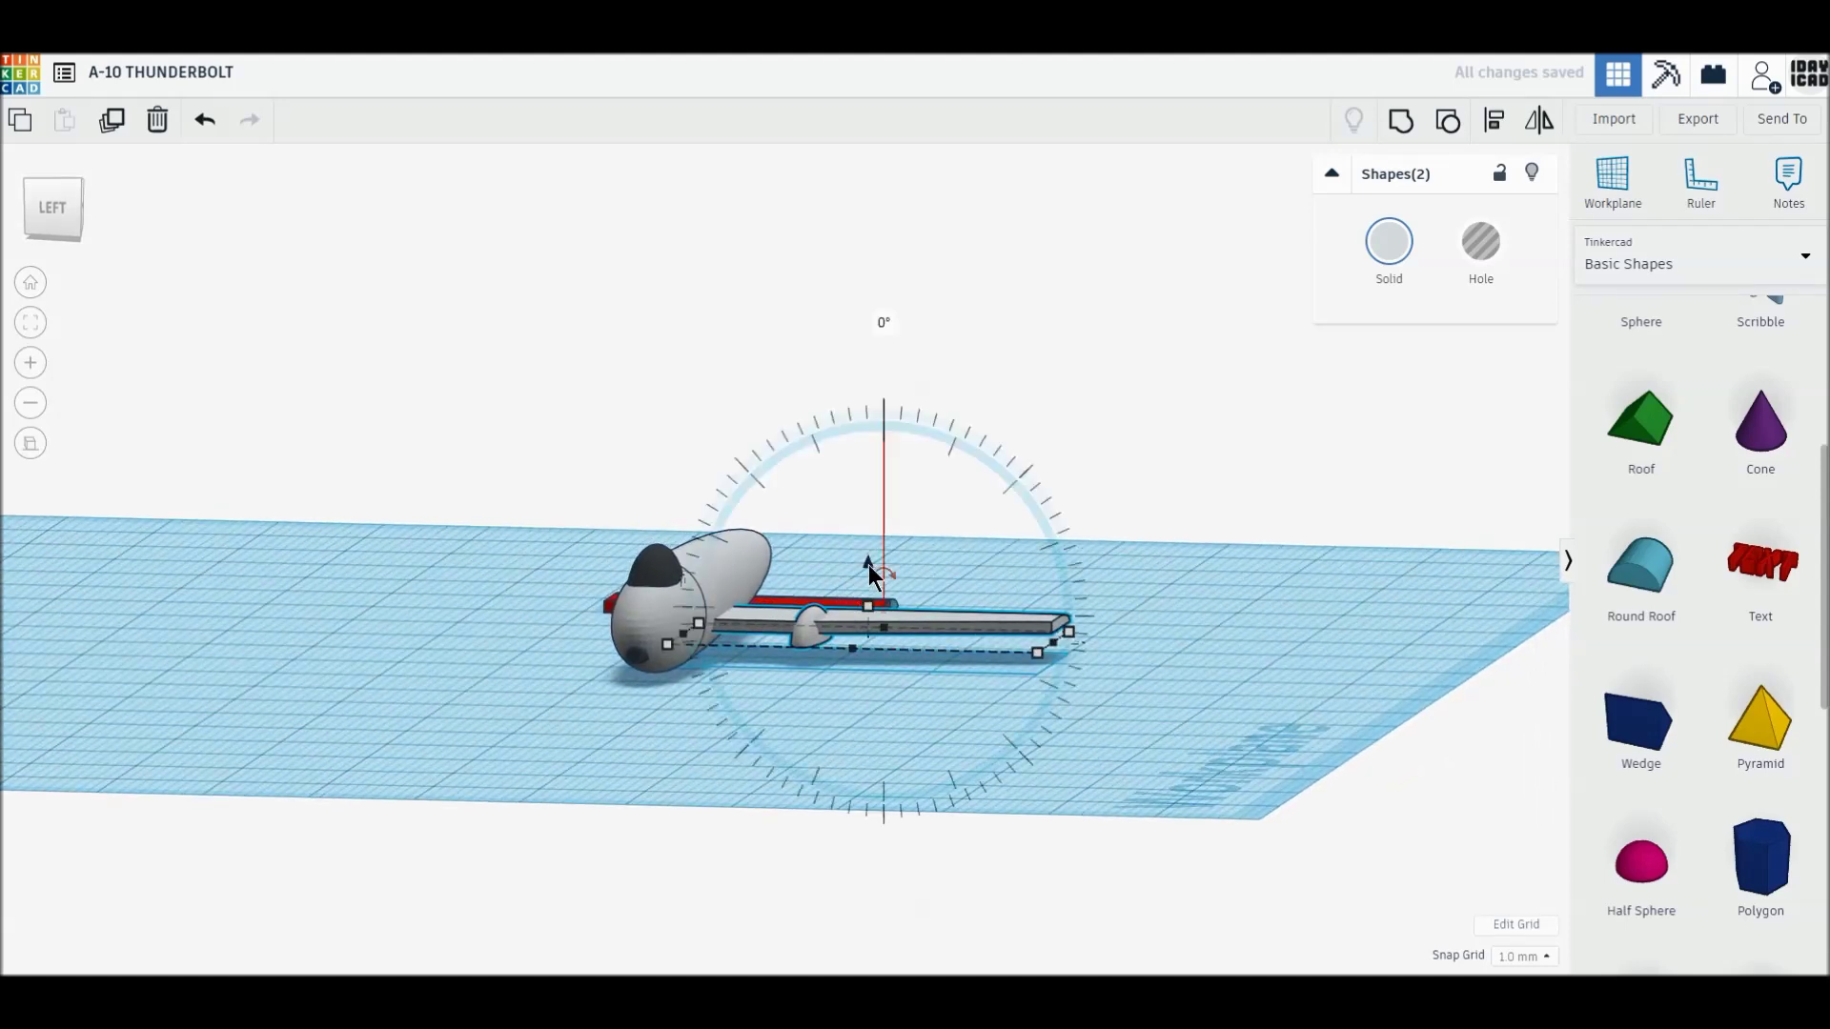
pyautogui.moveTo(868, 564); pyautogui.dragTo(867, 570)
pyautogui.moveTo(730, 824); pyautogui.dragTo(743, 873, button='right')
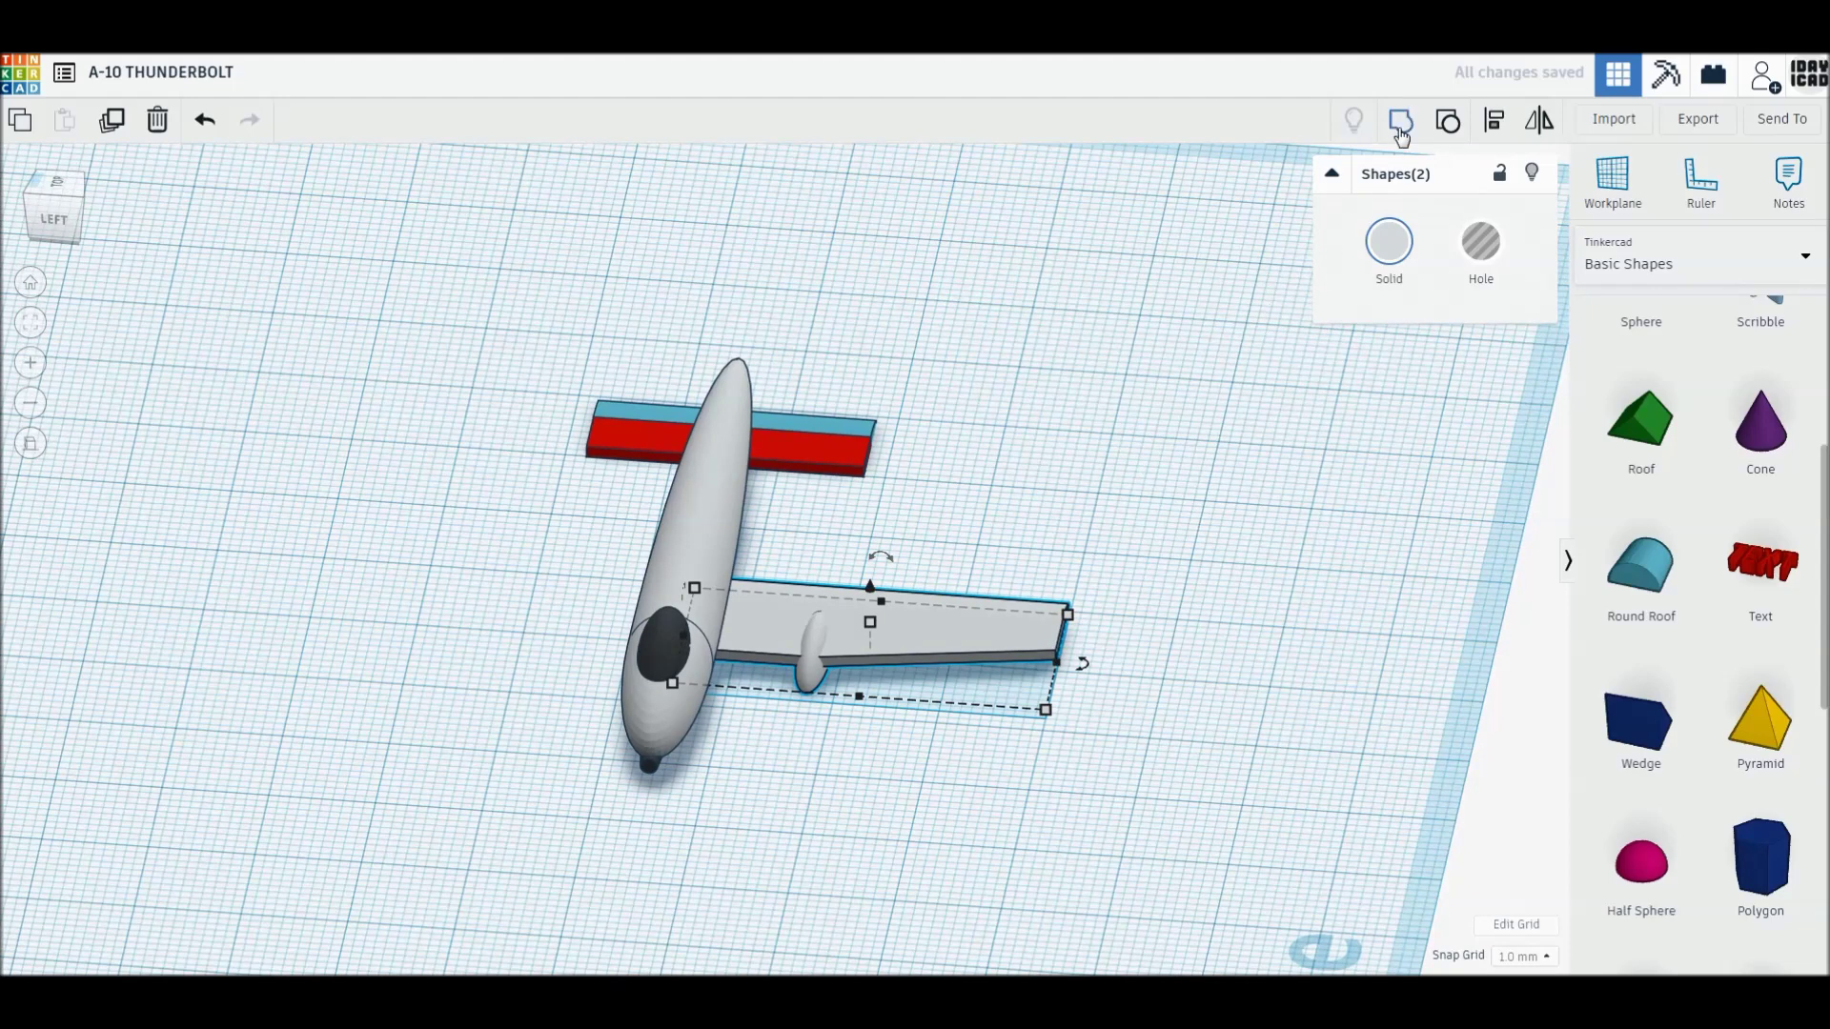
pyautogui.click(1400, 122)
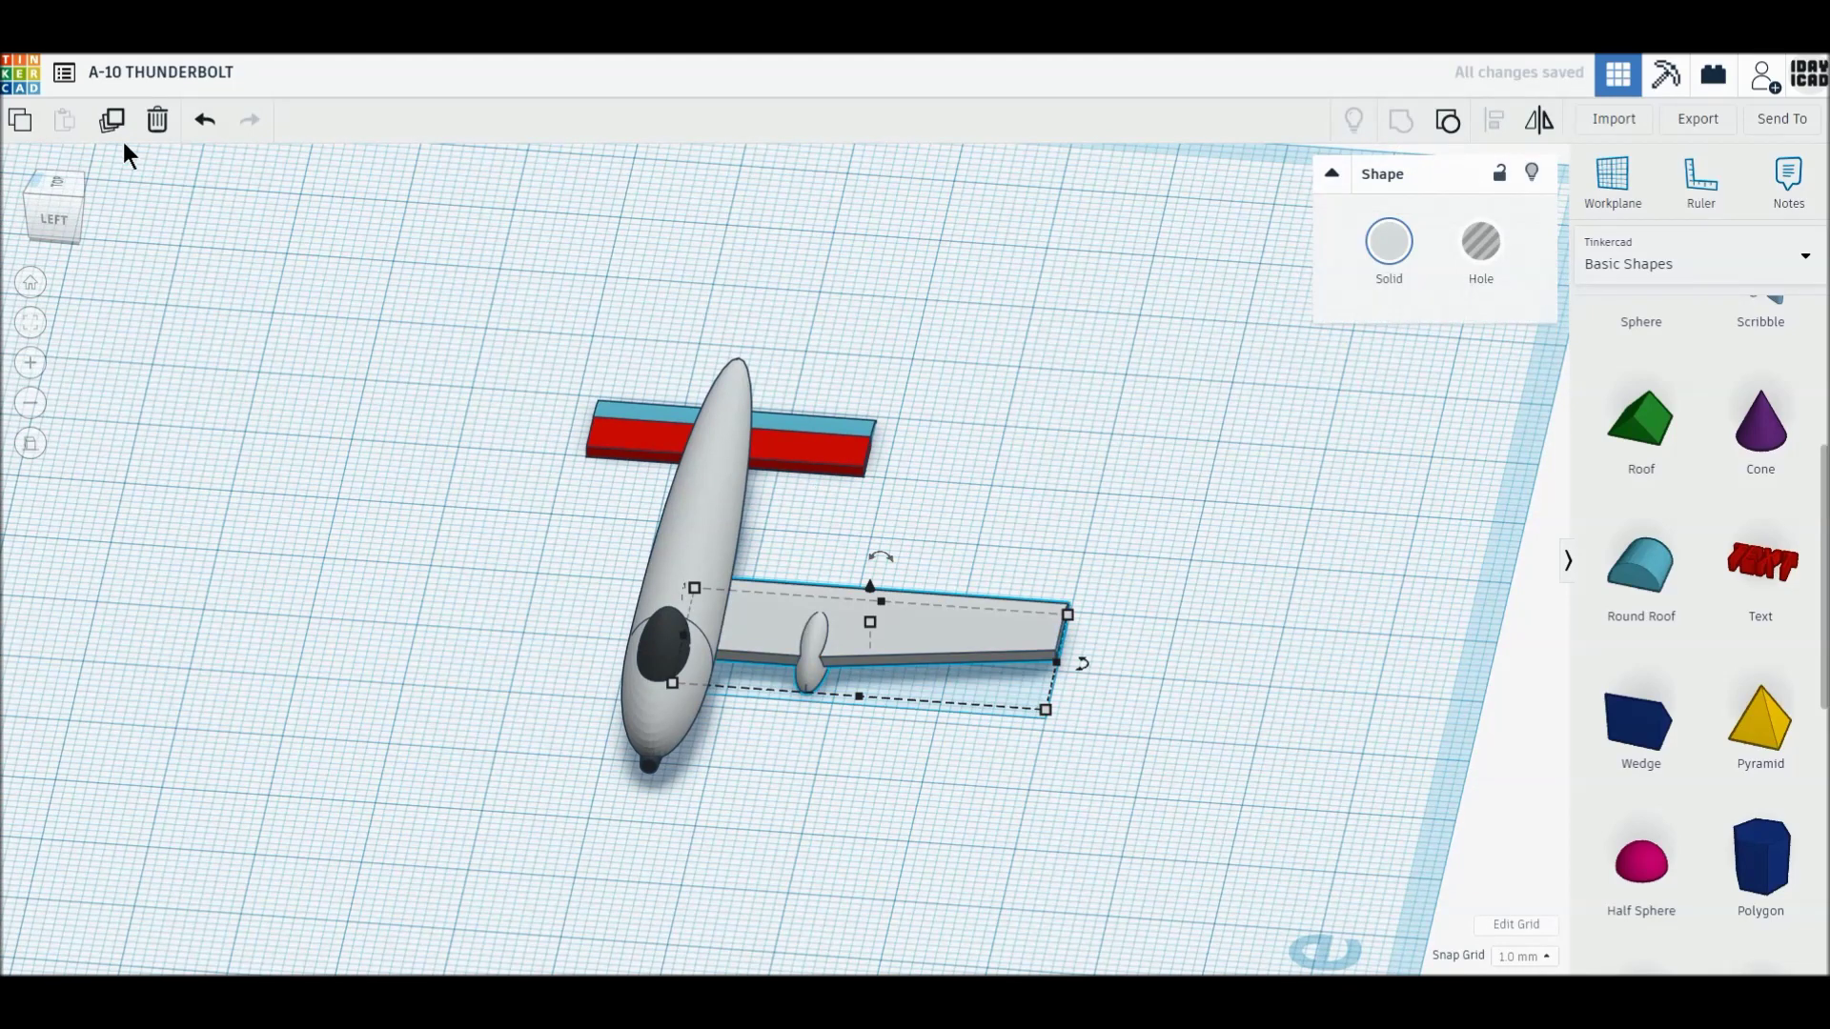
# - Duplicate the wing group, mirrored spanwise, and place the copy on the fuselage's opposite side as the second wing
pyautogui.click(114, 125)
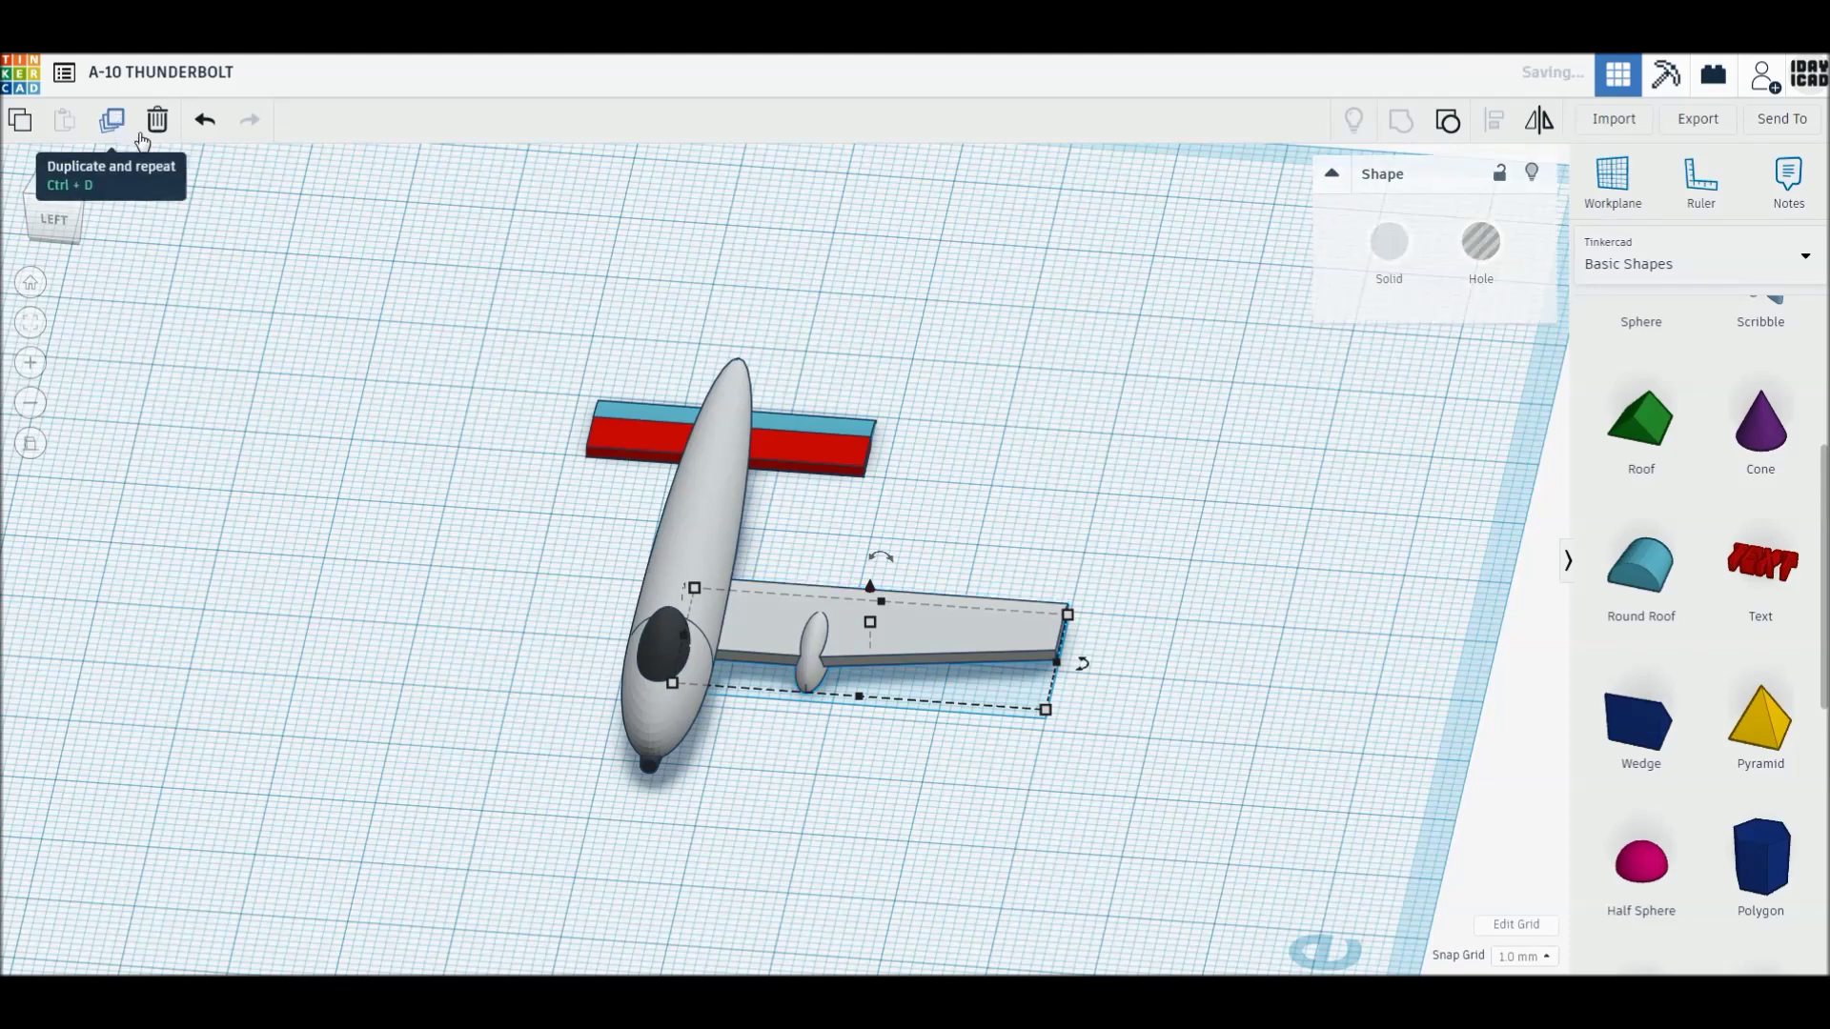
pyautogui.click(1539, 121)
pyautogui.click(879, 711)
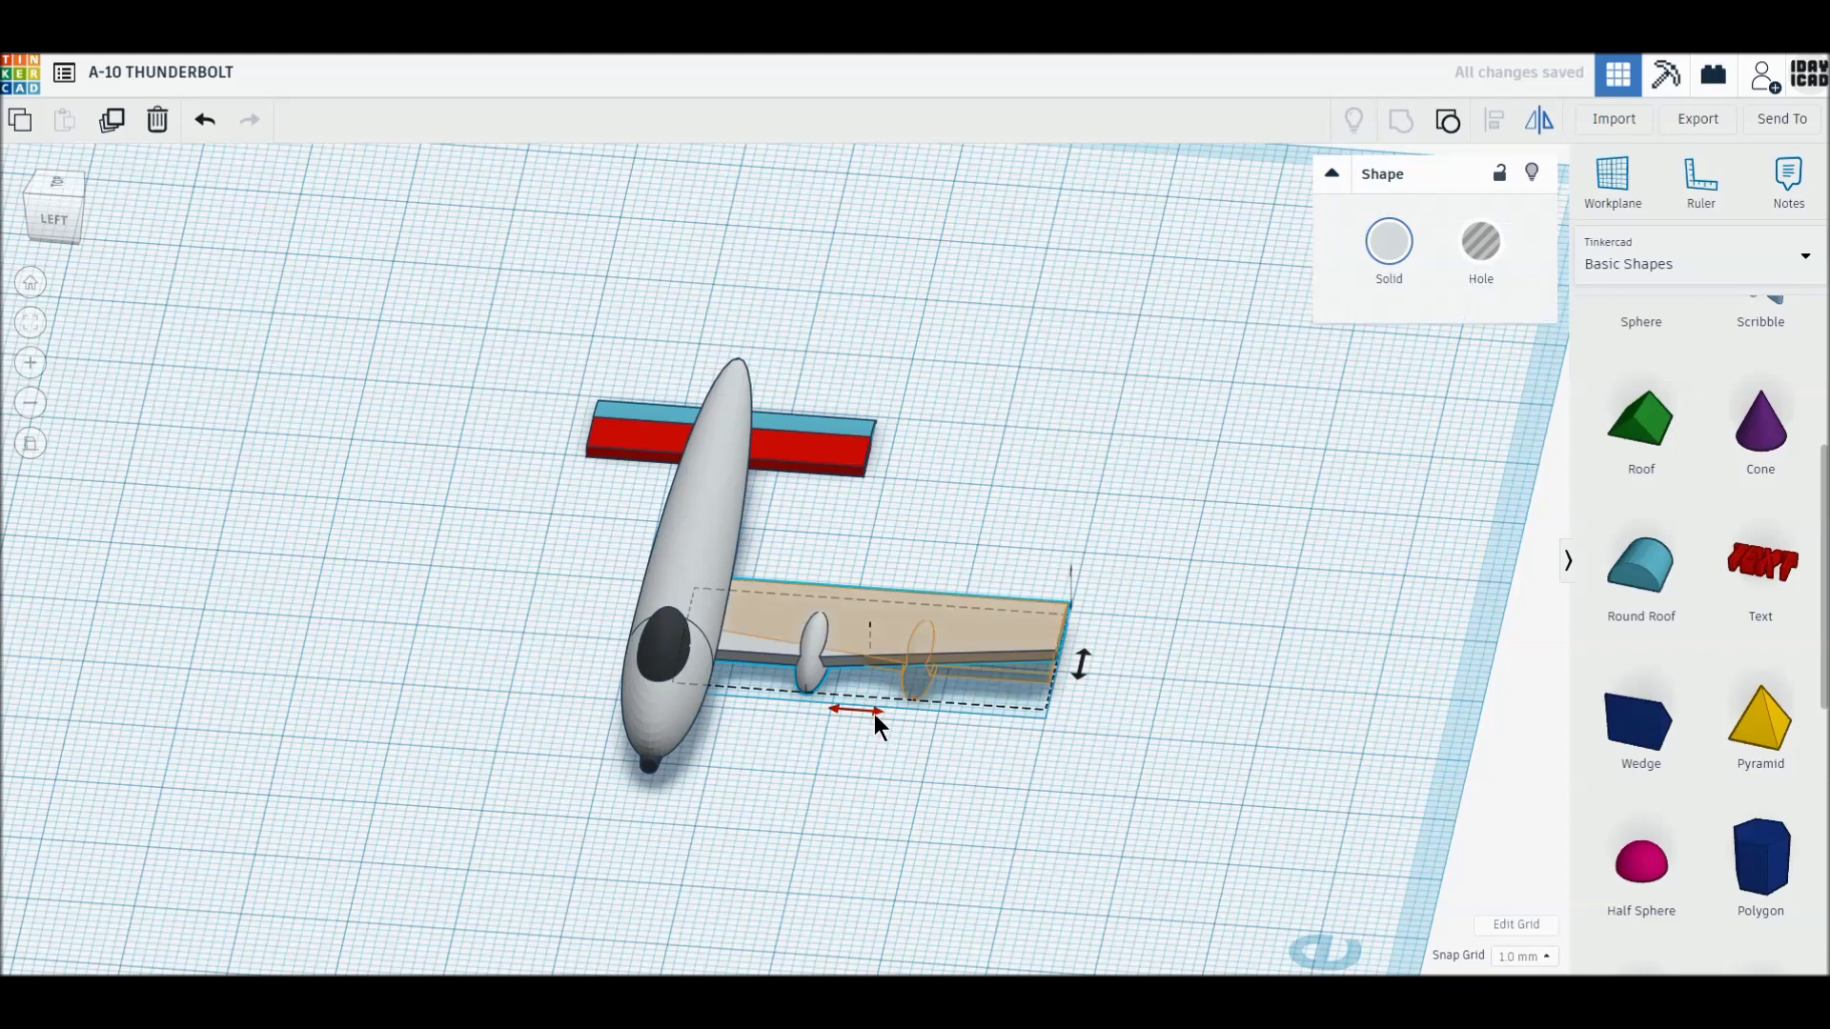
pyautogui.click(55, 179)
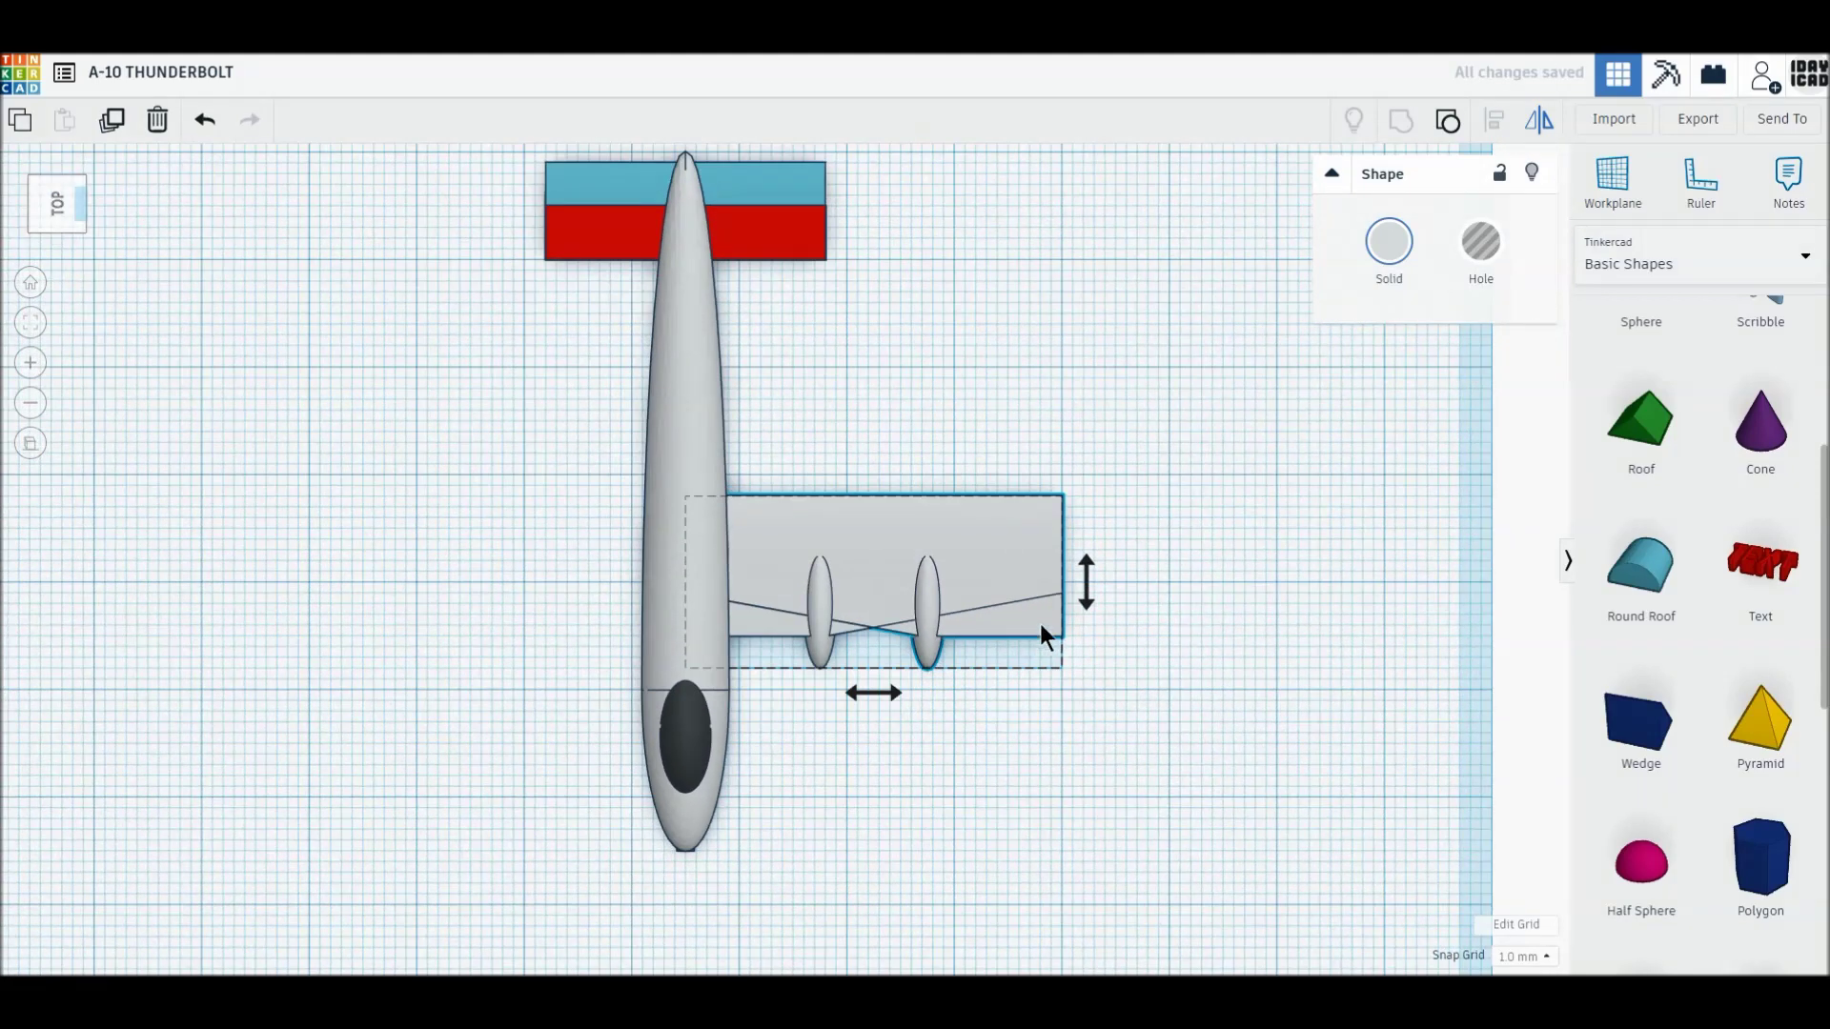
pyautogui.moveTo(921, 634); pyautogui.dragTo(662, 634)
pyautogui.click(924, 475)
# - Group the tailplane's box and round roof and colour the group light grey
pyautogui.moveTo(875, 312); pyautogui.dragTo(772, 184)
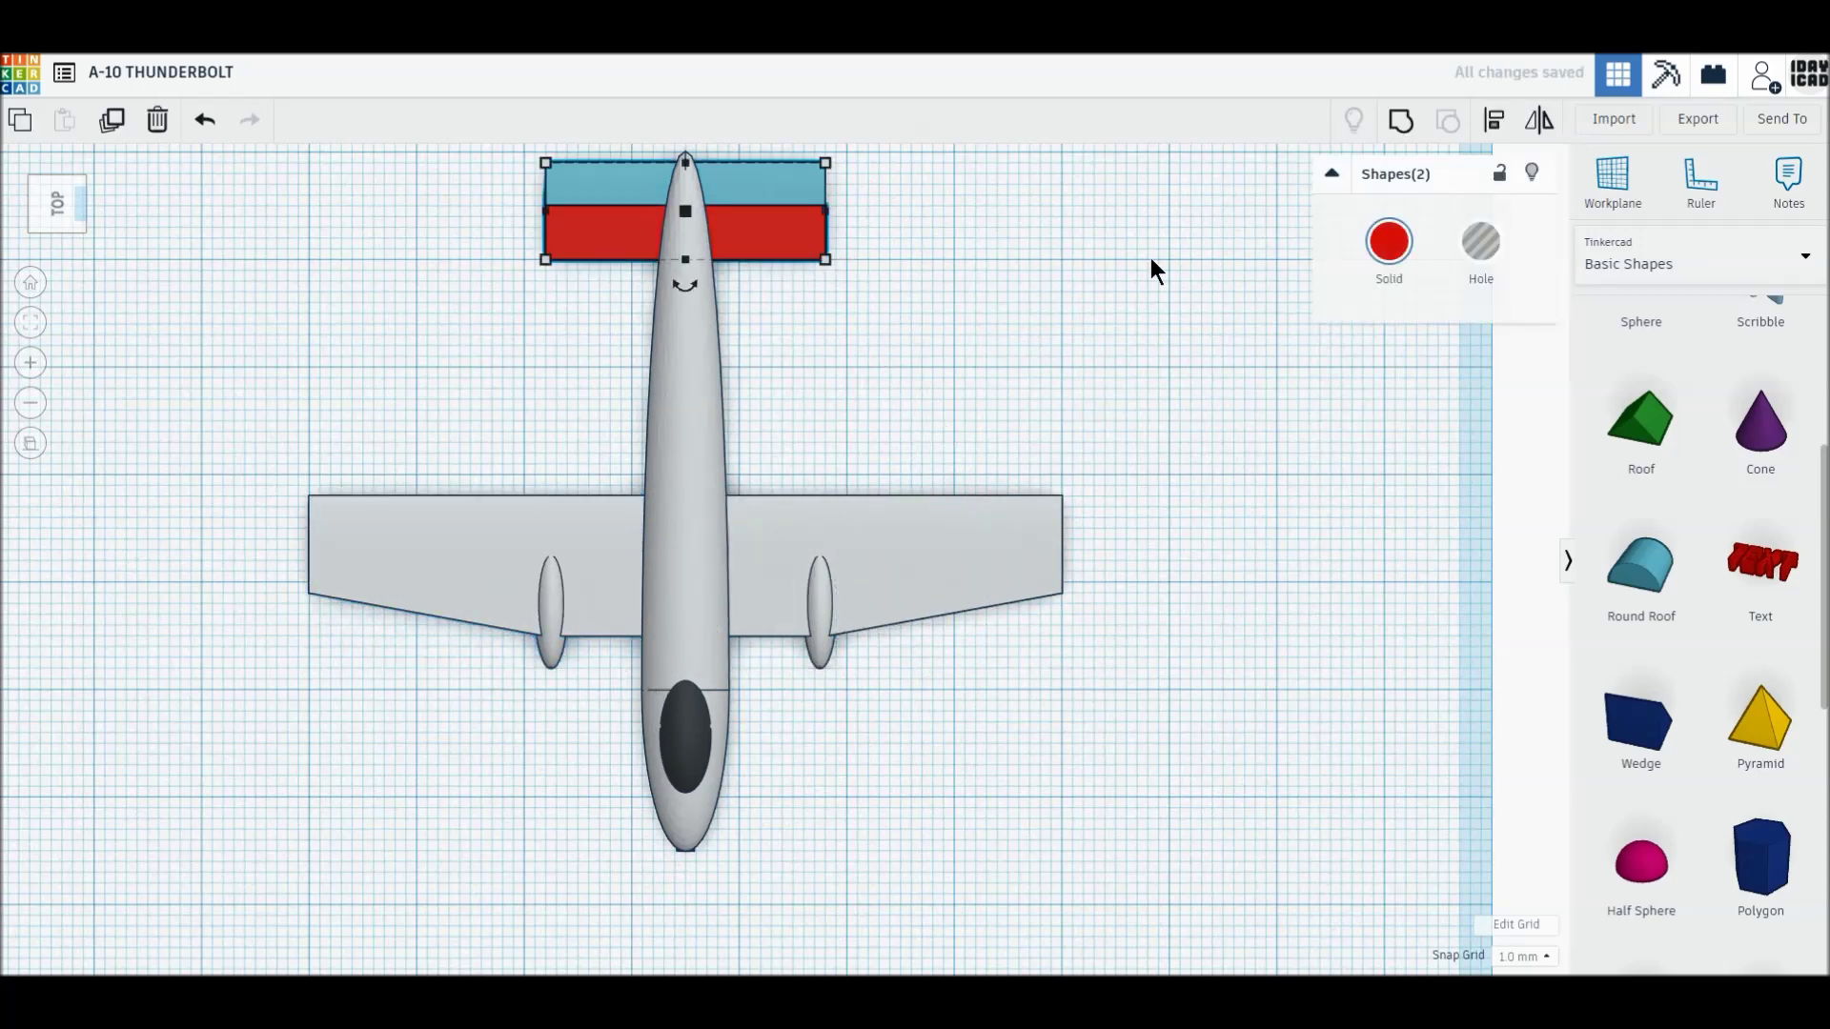
pyautogui.click(1398, 127)
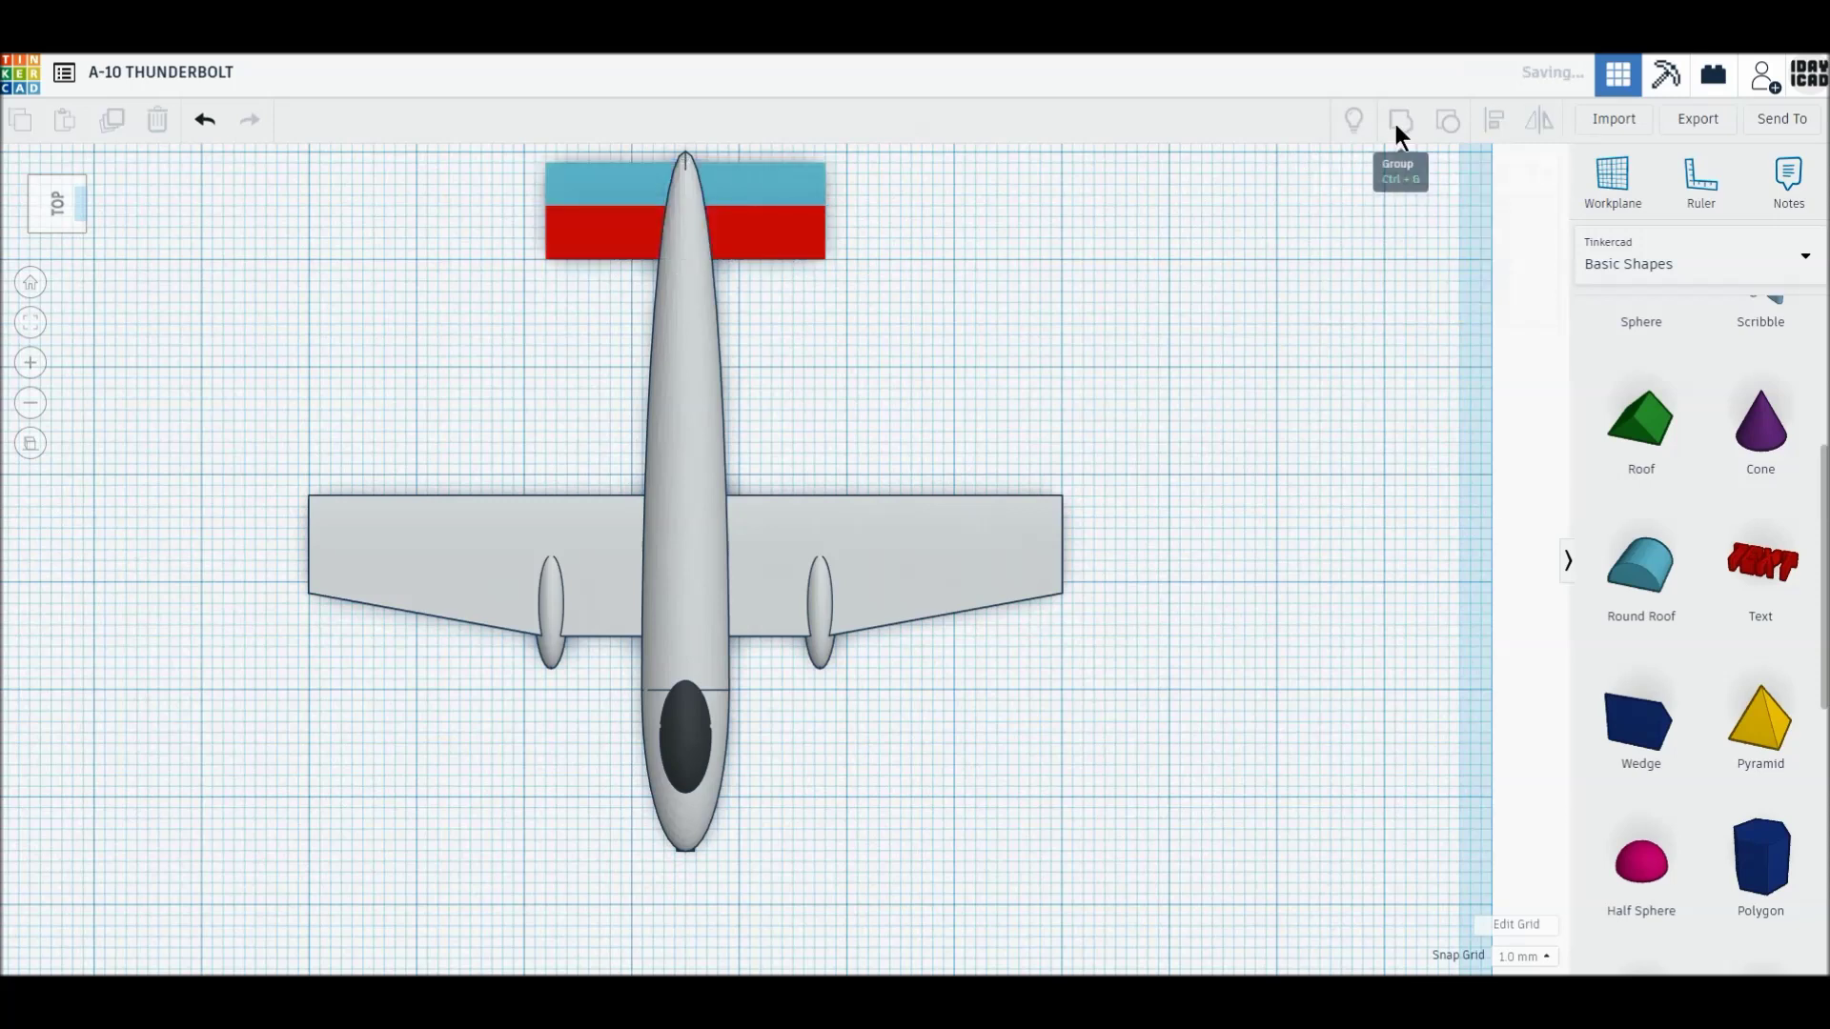
pyautogui.click(1381, 248)
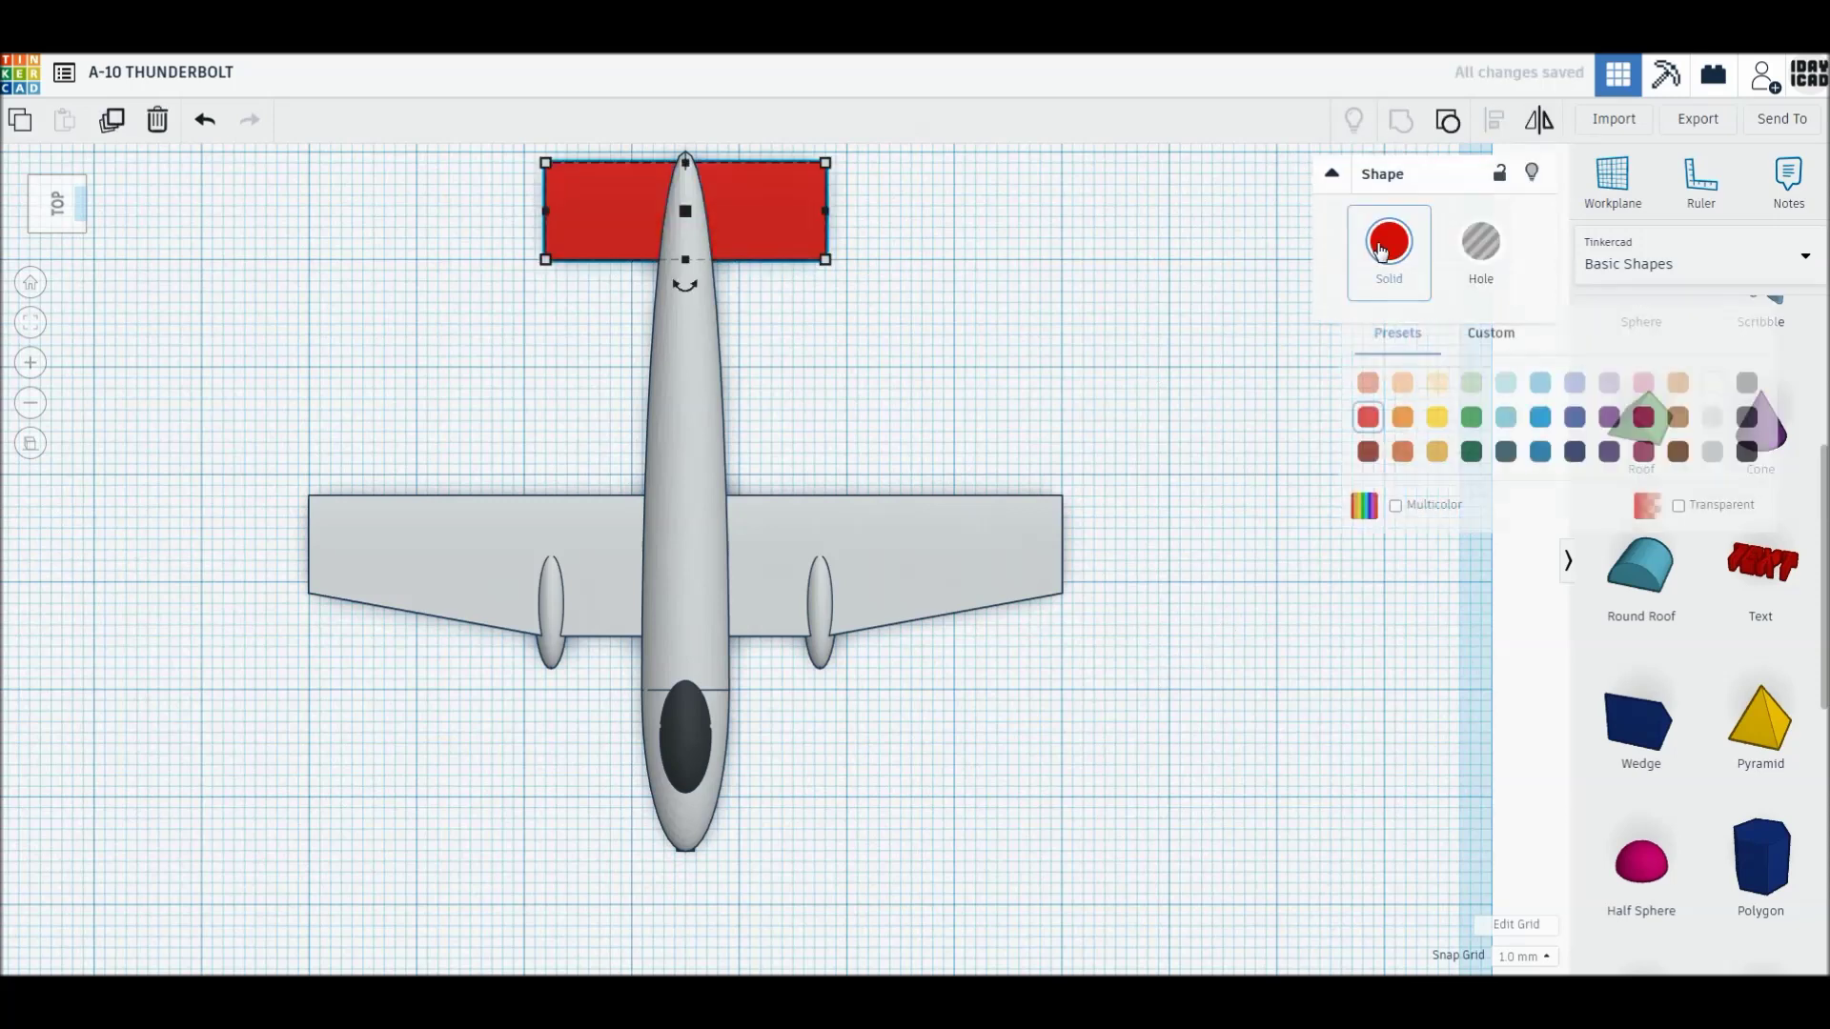
pyautogui.click(1712, 418)
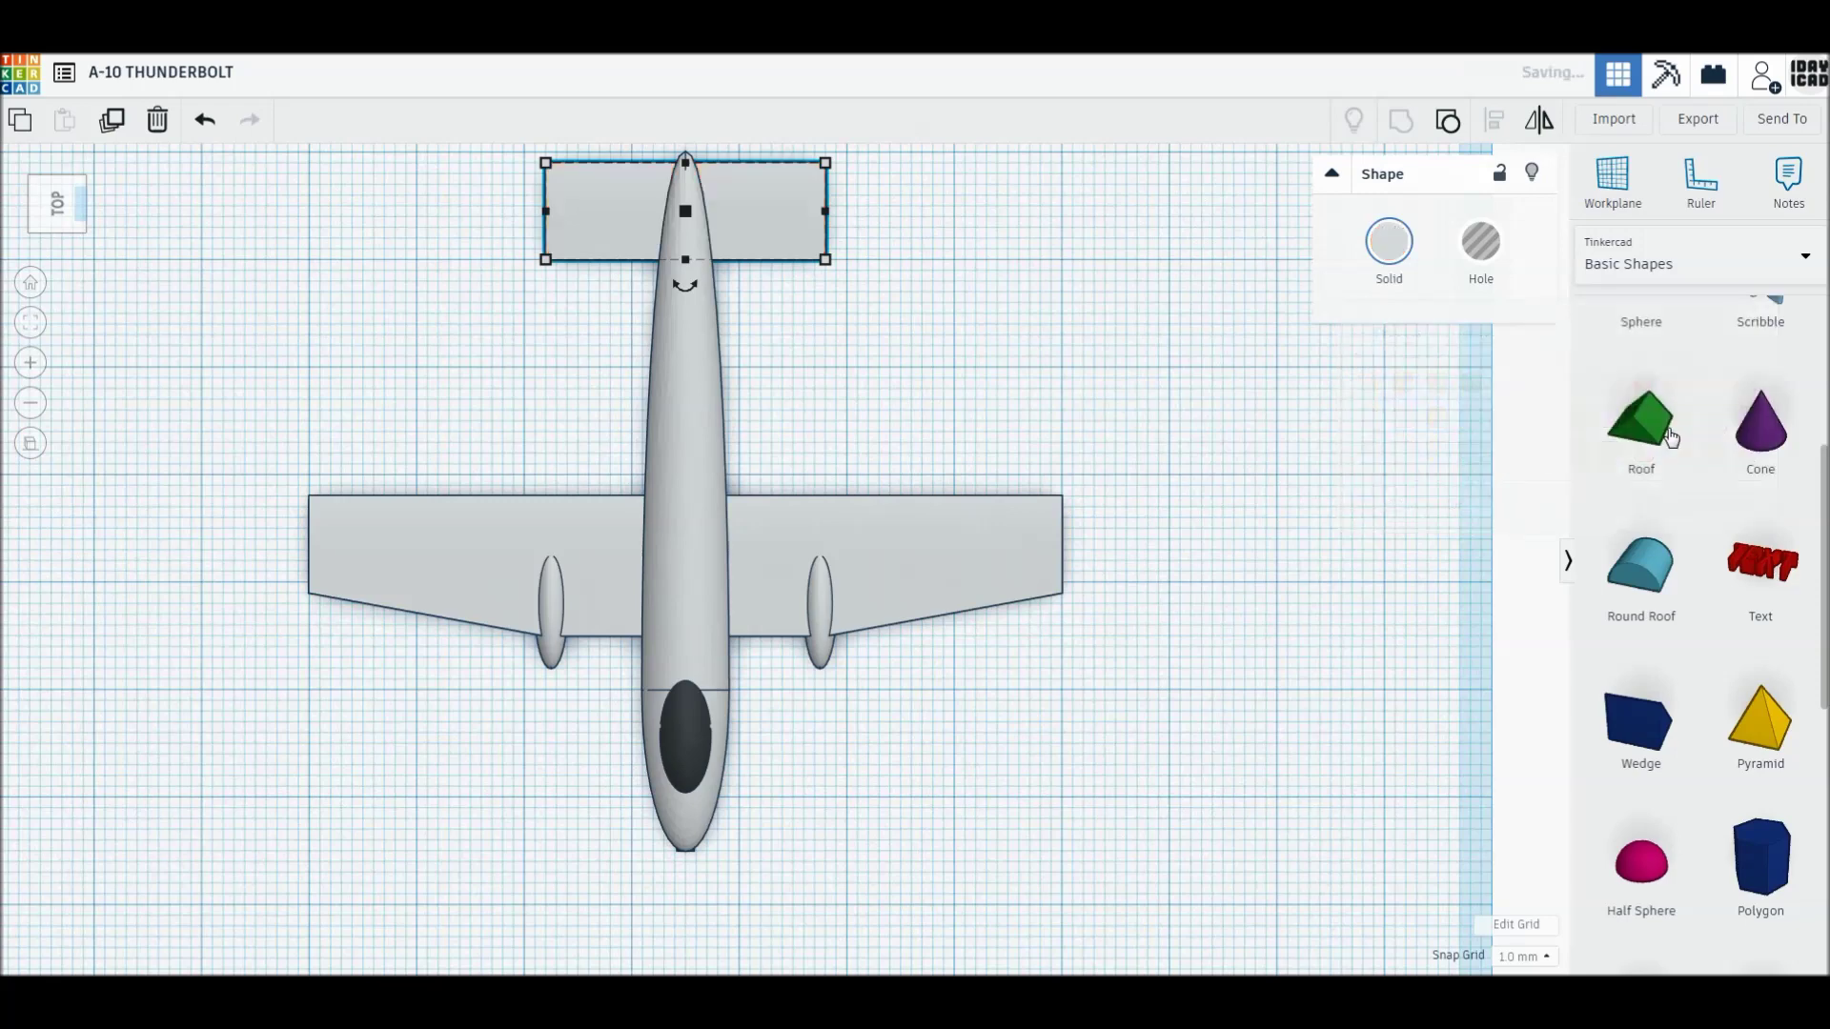
pyautogui.click(1005, 295)
# - Raise the tailplane slightly on the fuselage's tail
pyautogui.moveTo(962, 385); pyautogui.dragTo(855, 324, button='right')
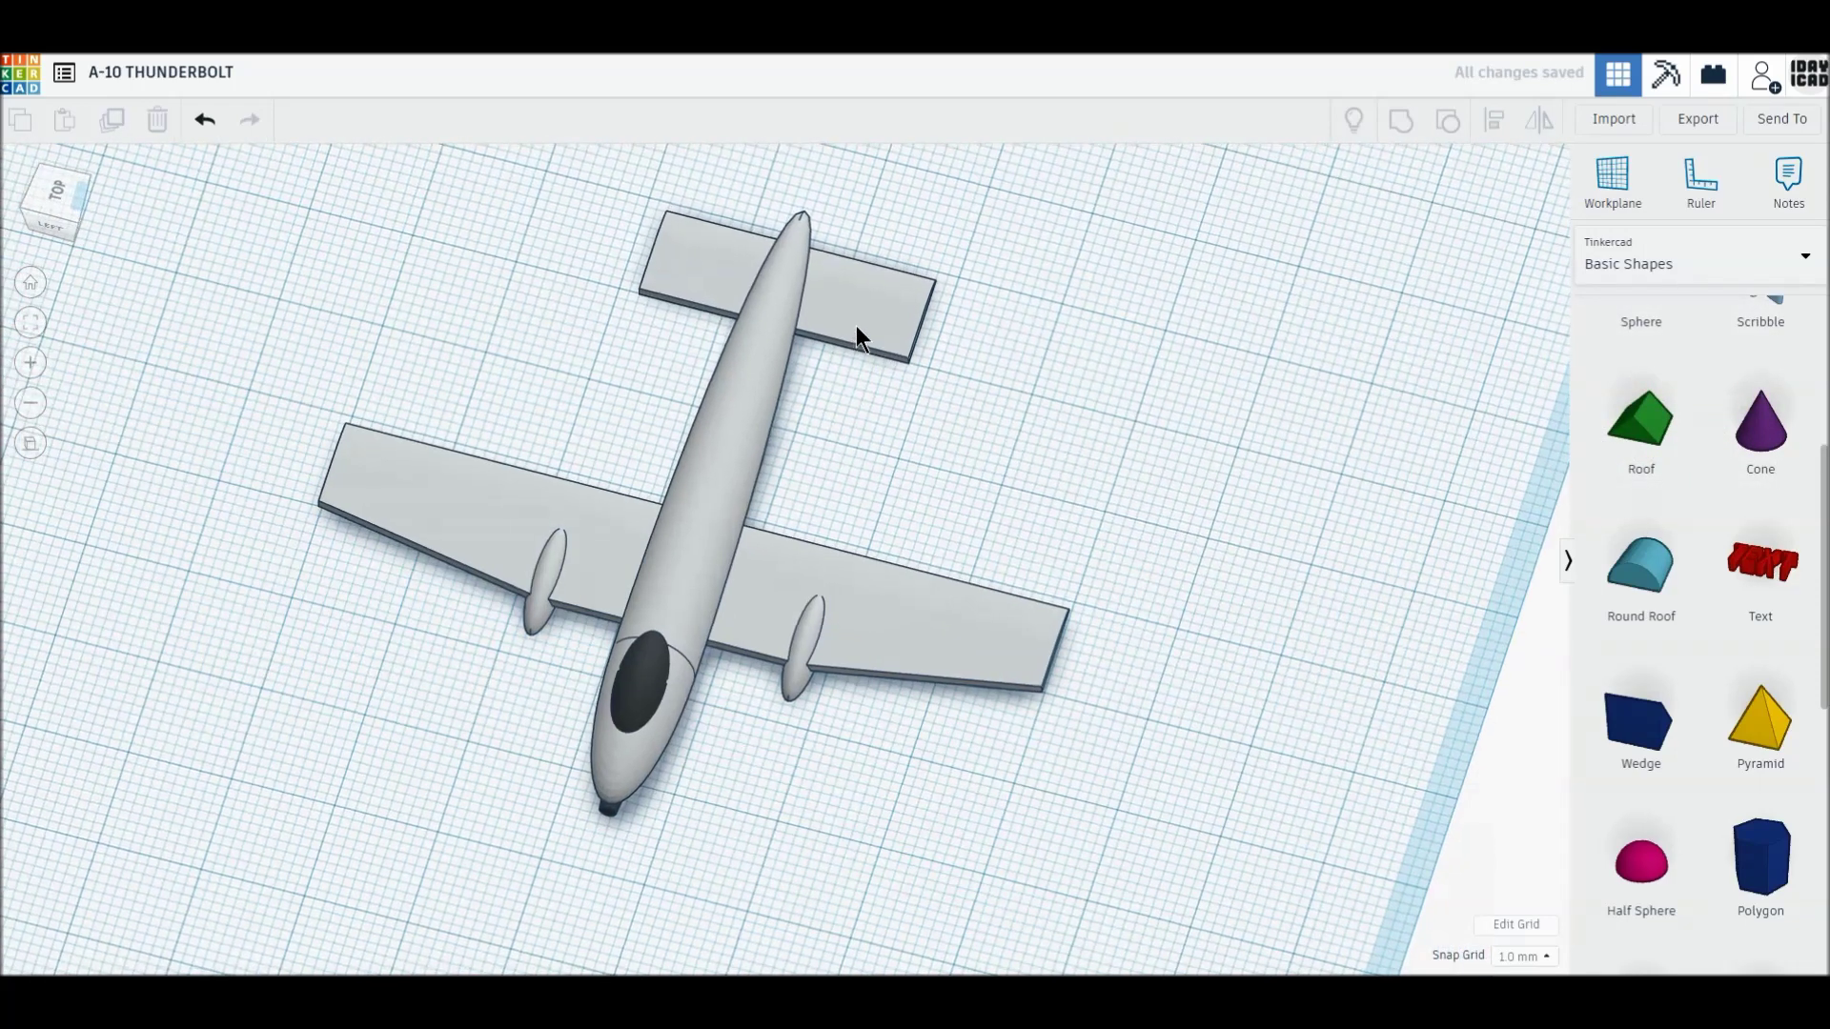
pyautogui.click(856, 324)
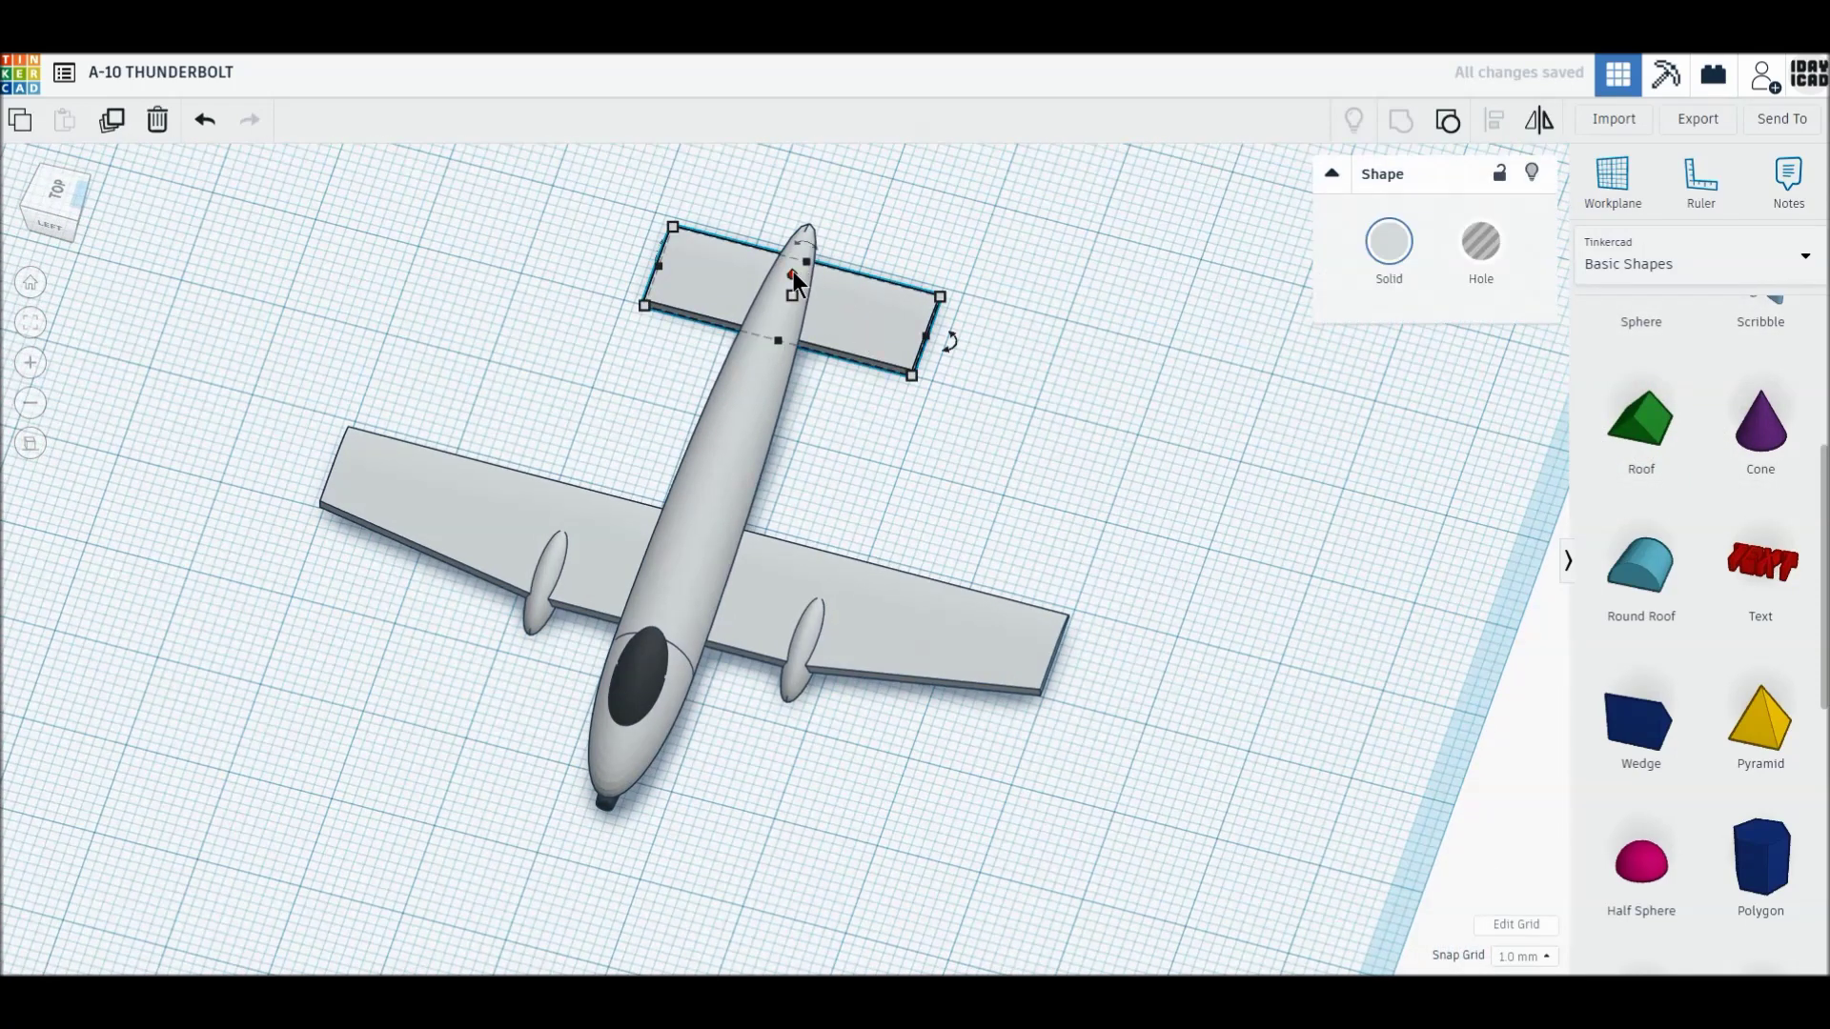
pyautogui.moveTo(793, 270); pyautogui.dragTo(793, 265)
pyautogui.click(1092, 412)
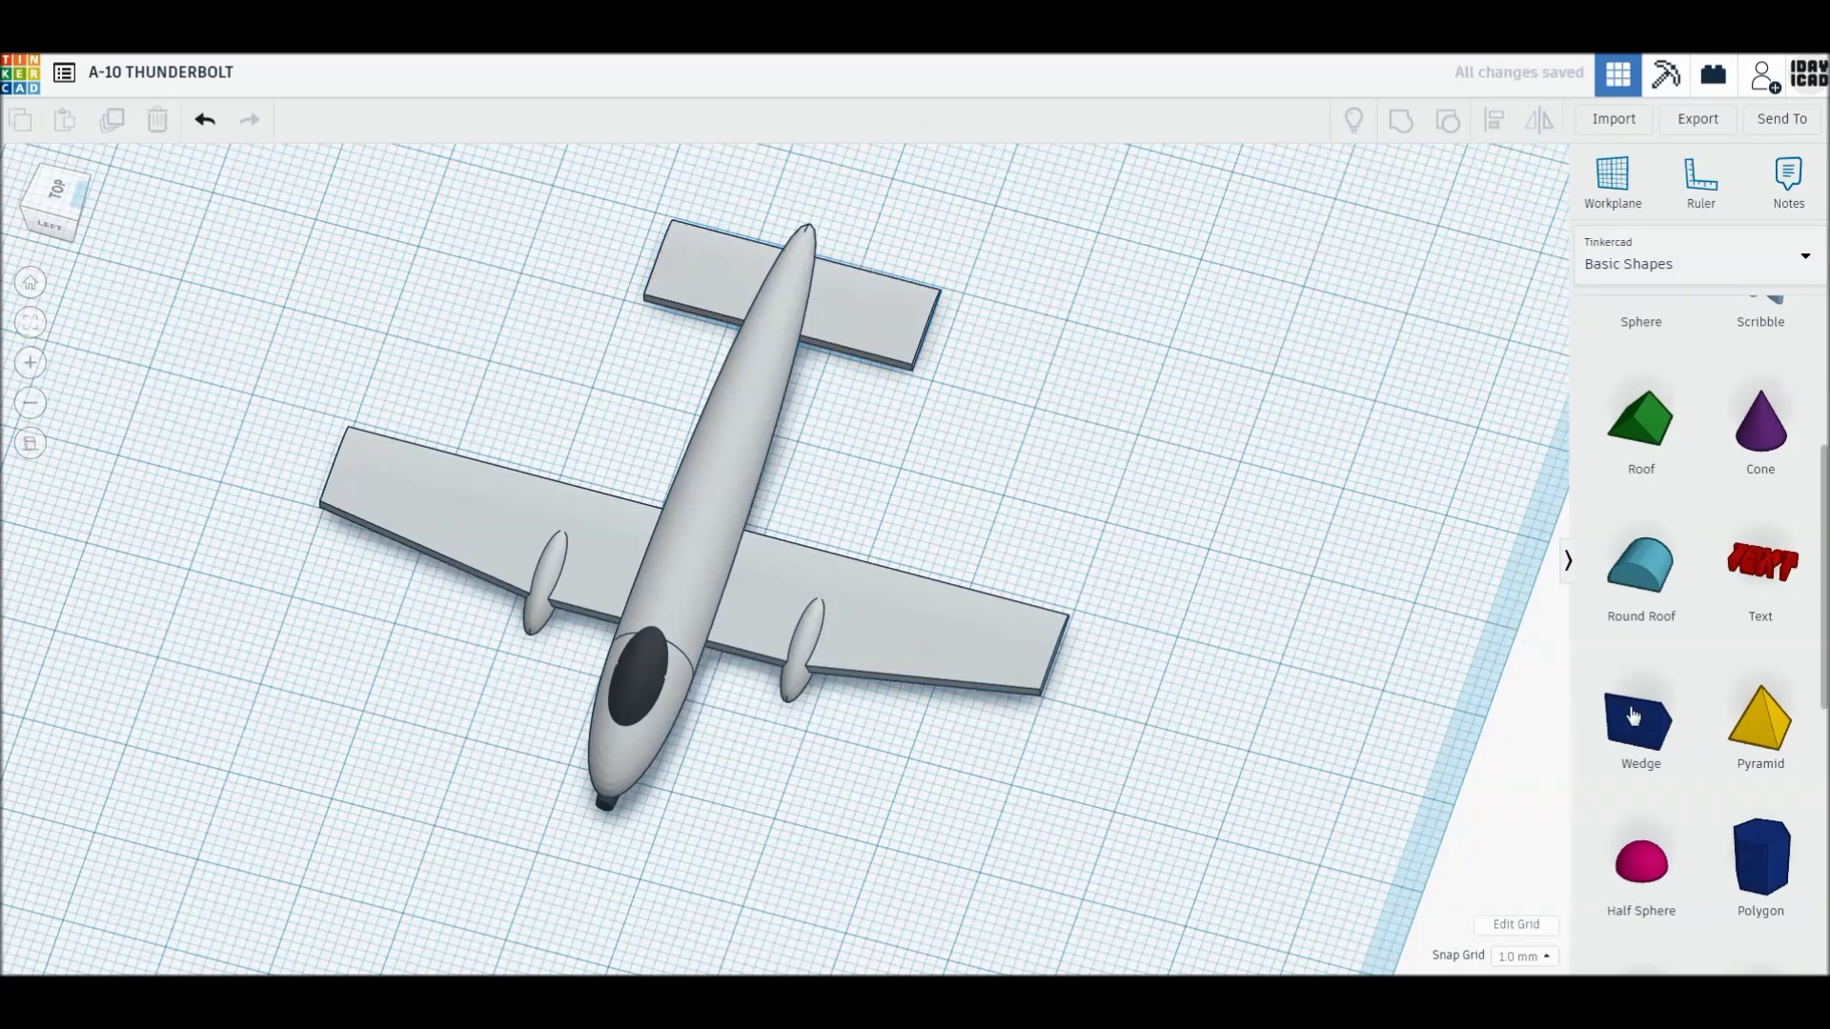
# - Add an overlapping box and cylinder on the workplane beside the tail, and shorten the box to 10 mm
pyautogui.scroll(2, 1660, 691)
pyautogui.scroll(3, 1660, 691)
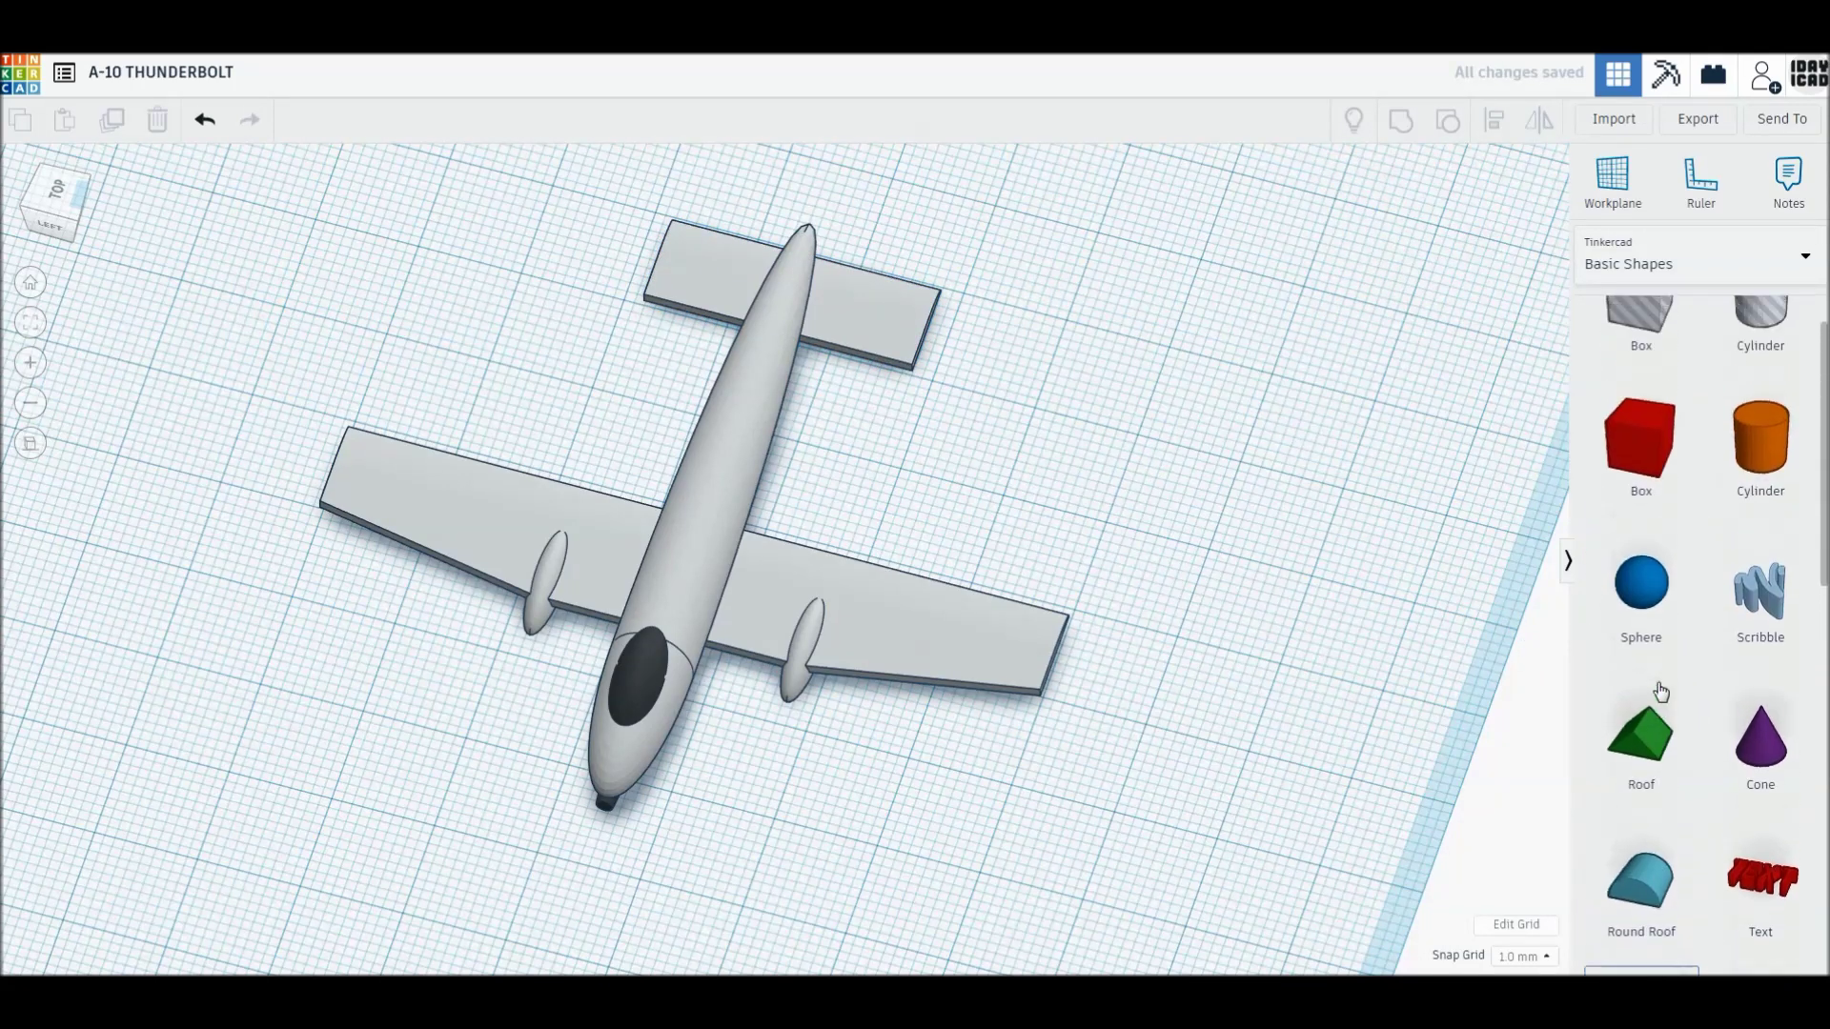
pyautogui.moveTo(1641, 514); pyautogui.dragTo(1231, 448)
pyautogui.moveTo(1760, 509); pyautogui.dragTo(1272, 352)
pyautogui.moveTo(1380, 523); pyautogui.dragTo(1180, 647, button='middle')
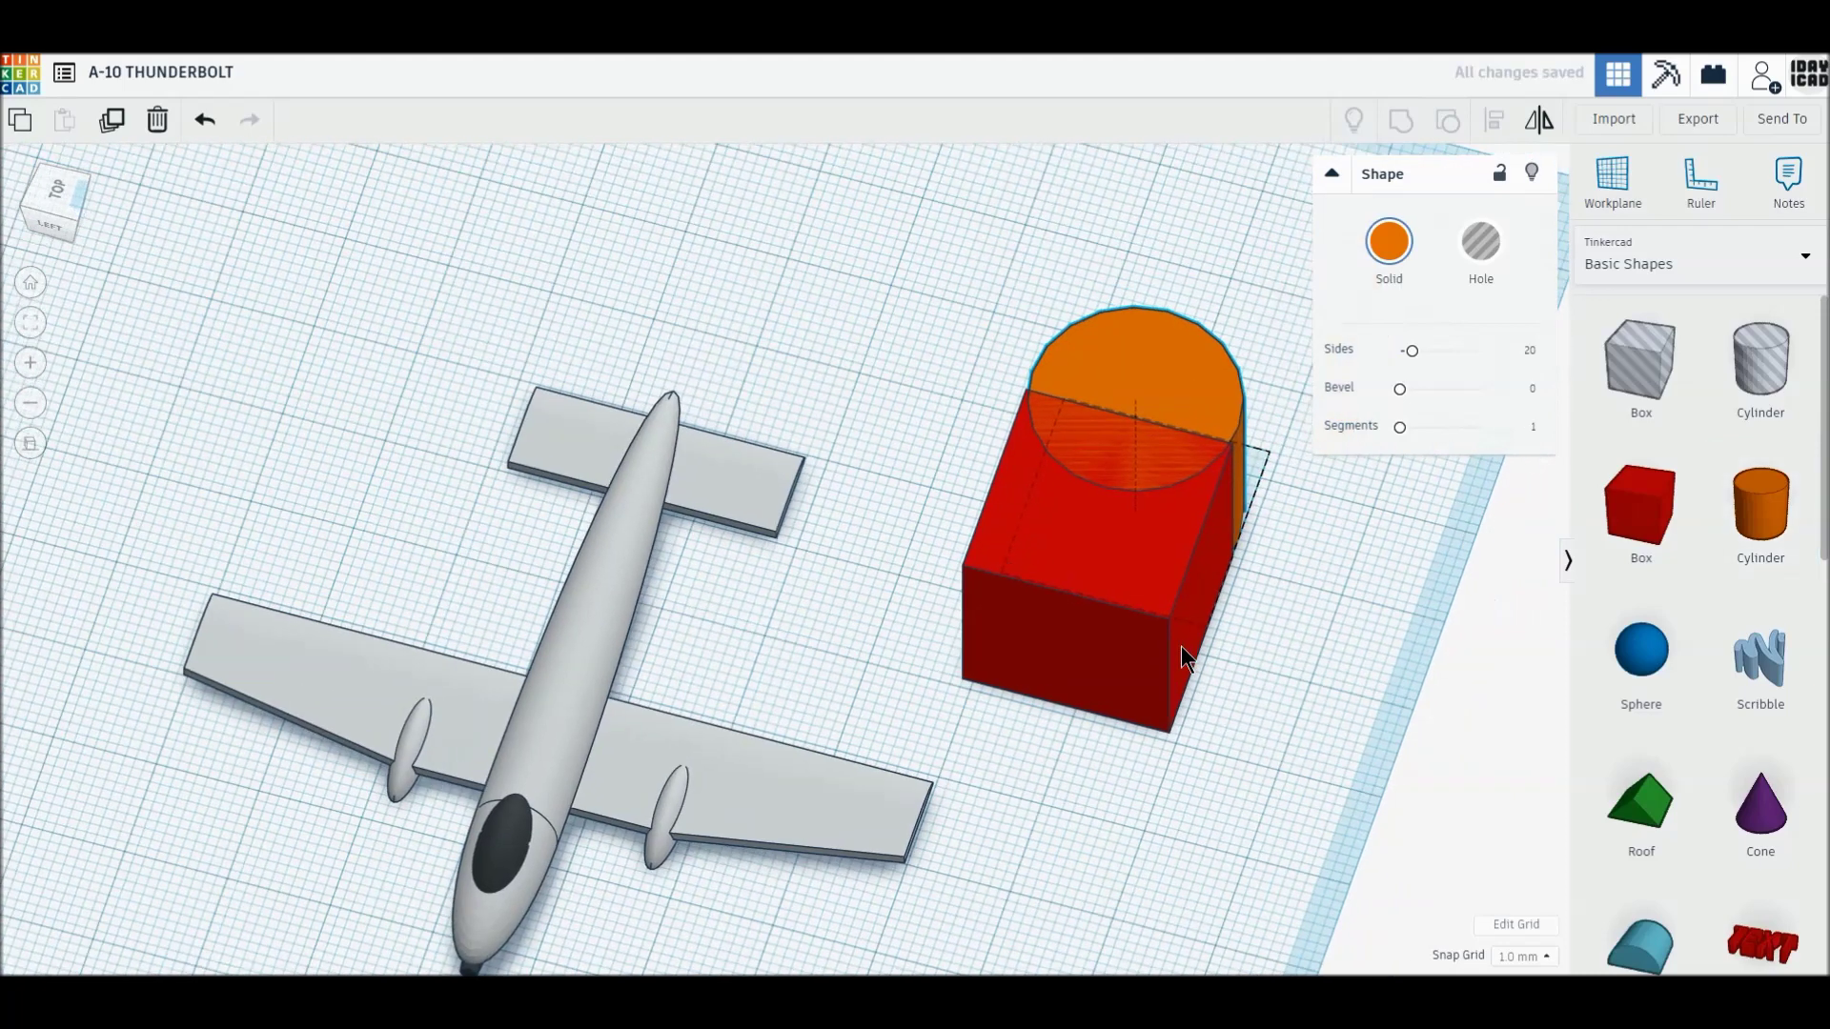
pyautogui.click(1195, 627)
pyautogui.moveTo(1065, 707); pyautogui.dragTo(1105, 619)
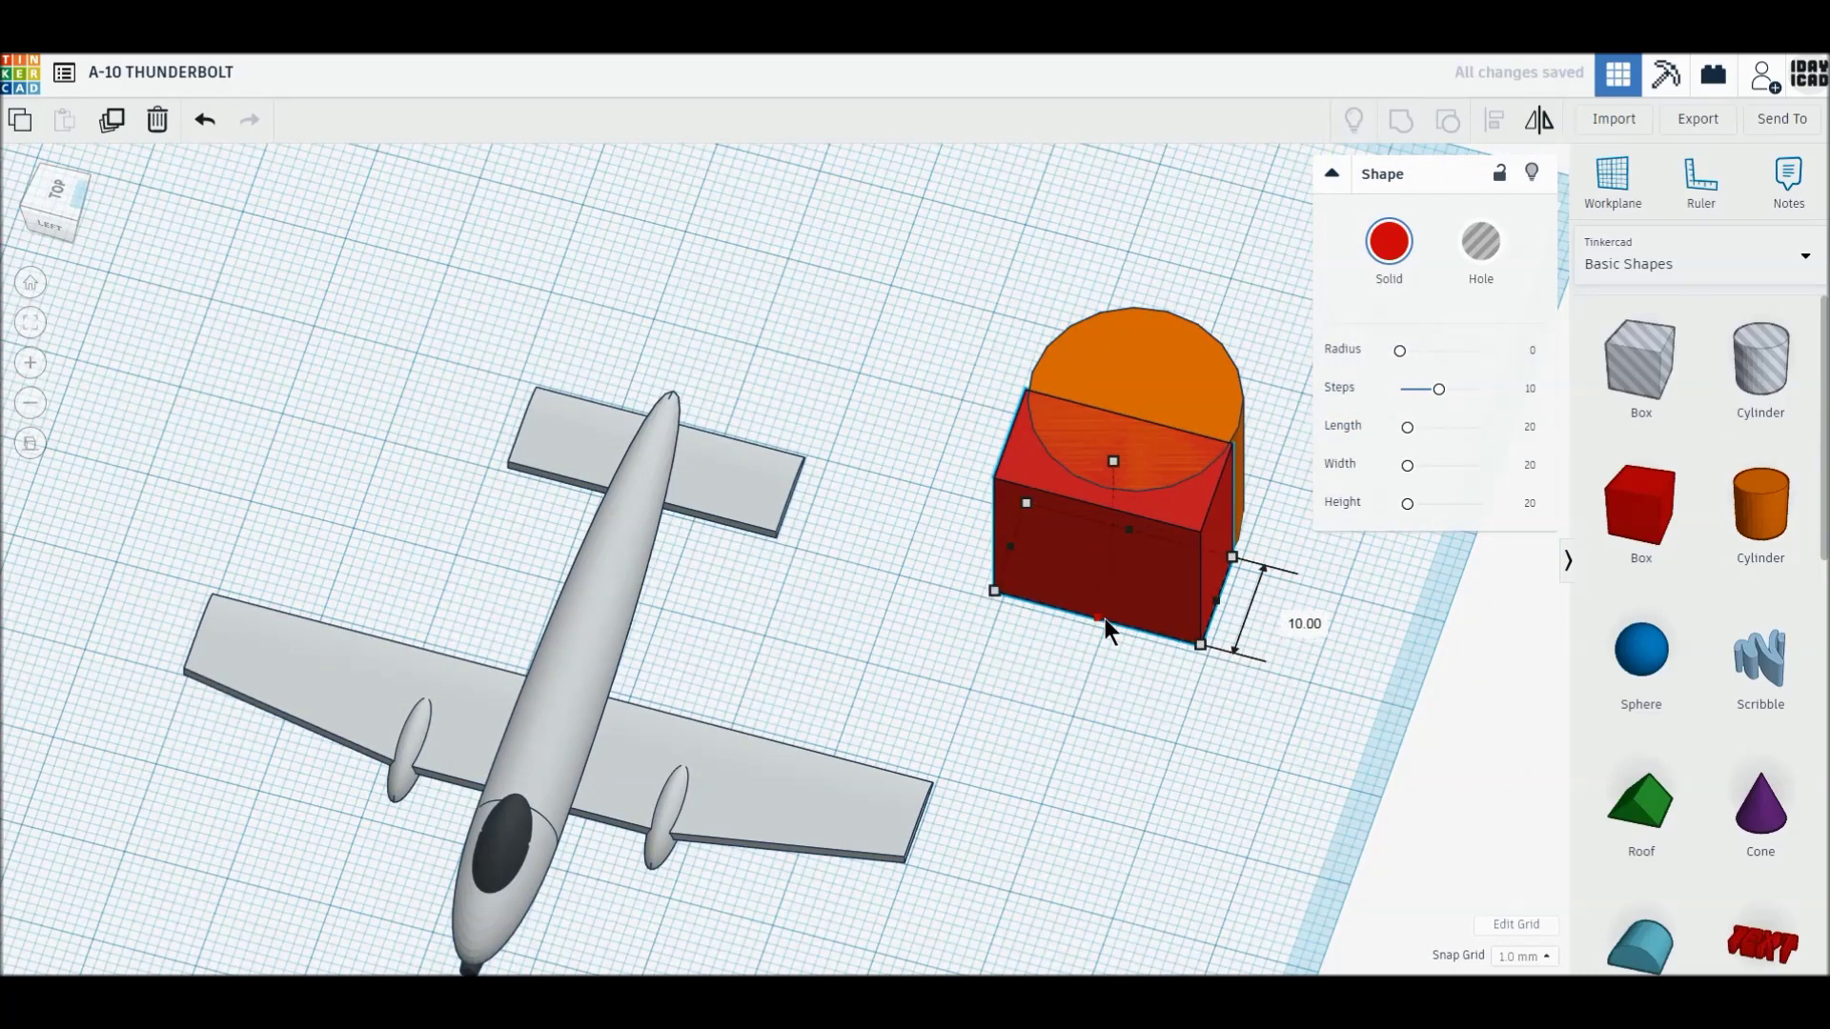
# - Set the cylinder to 64 sides and shift the box 9 mm across and 1 mm along so it partly clears the cylinder
pyautogui.click(1197, 389)
pyautogui.moveTo(1404, 351); pyautogui.dragTo(1600, 357)
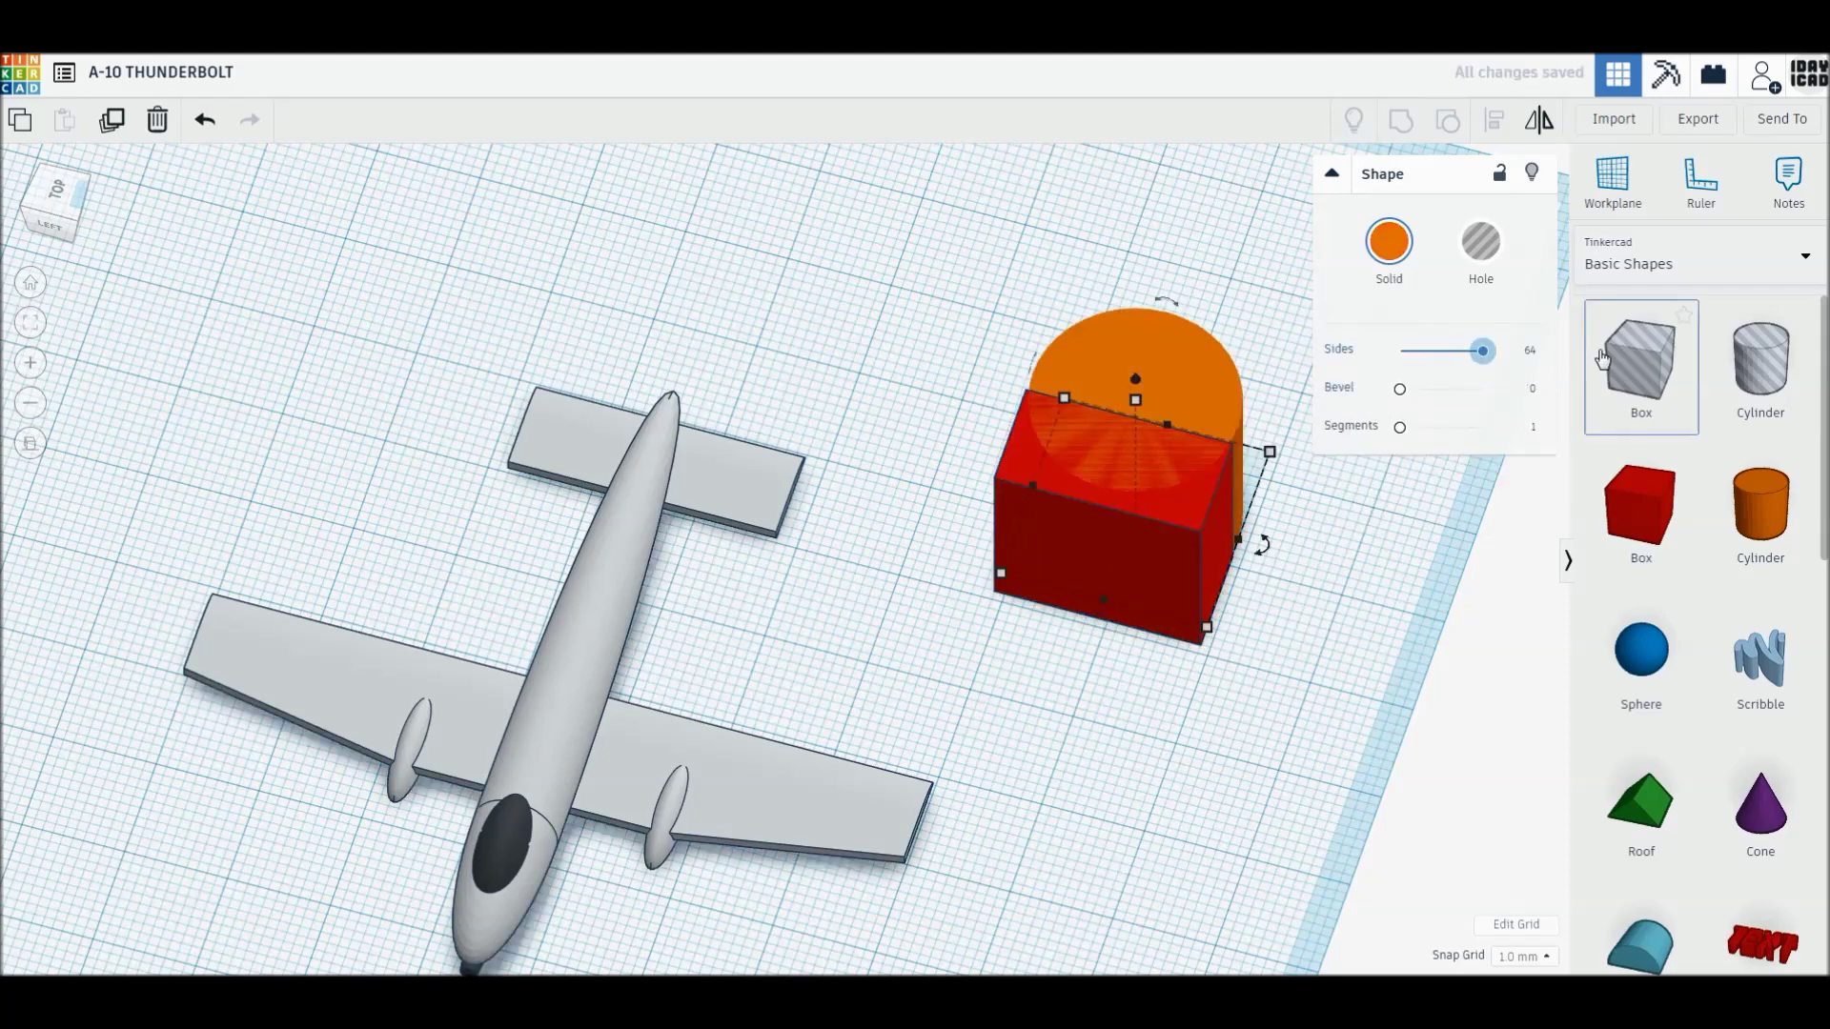
pyautogui.moveTo(1093, 574); pyautogui.dragTo(1065, 575)
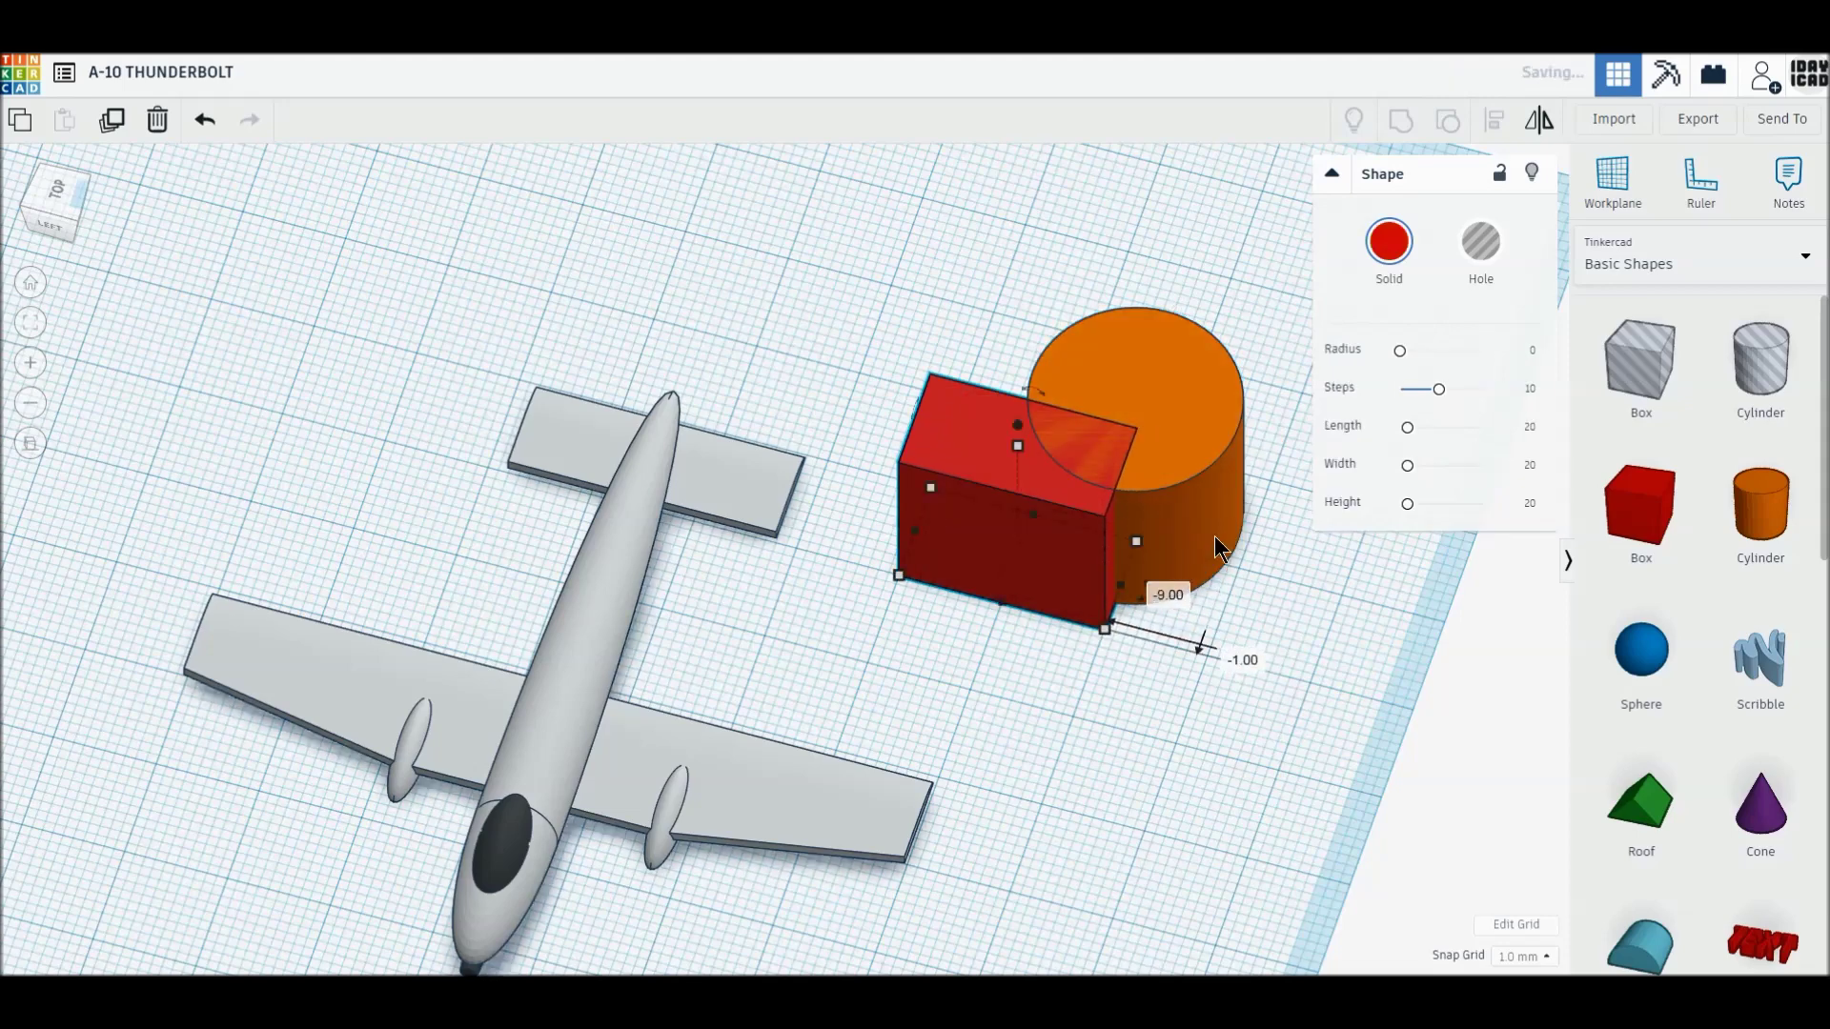
# - Move the cylinder flush behind the box so its round side projects past it, and group the two shapes
pyautogui.moveTo(1215, 526); pyautogui.dragTo(1117, 528)
pyautogui.moveTo(875, 277); pyautogui.dragTo(1120, 534)
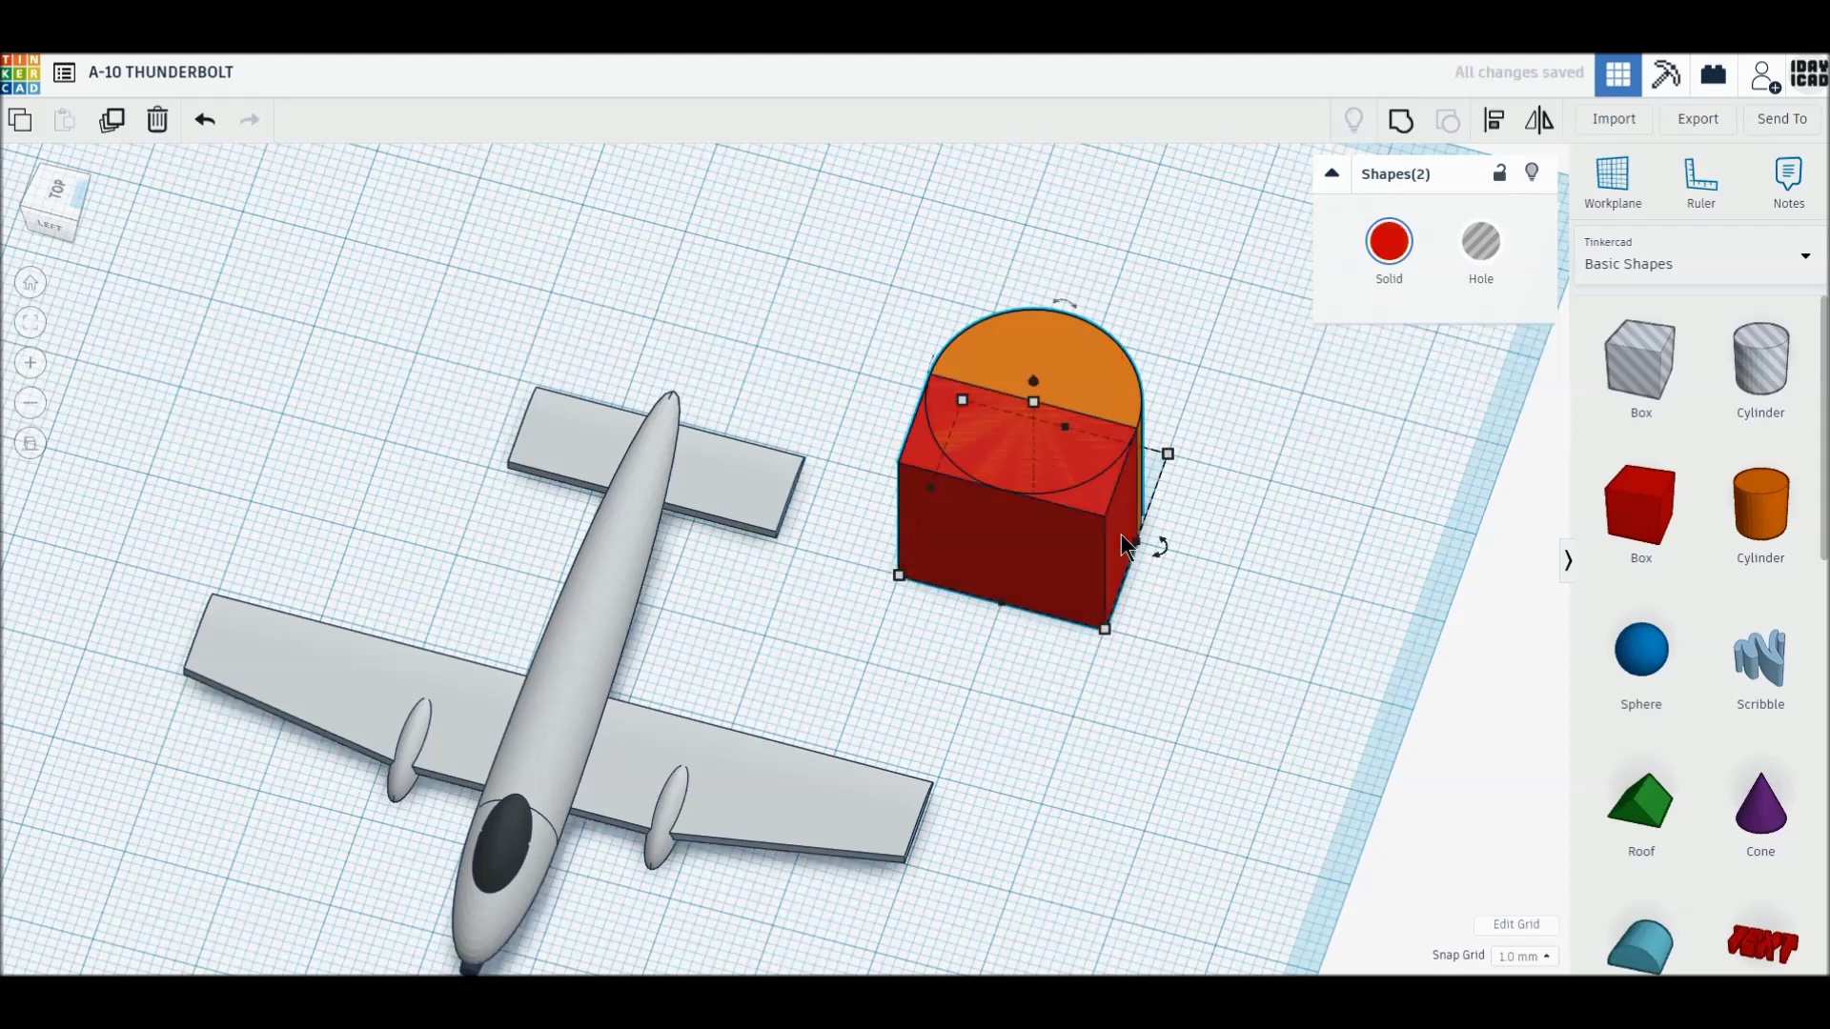
pyautogui.click(1398, 122)
# - Resize the grouped shape into a thin fin 1 mm thick, 11 mm long and 12 mm high
pyautogui.moveTo(1136, 539); pyautogui.dragTo(940, 501)
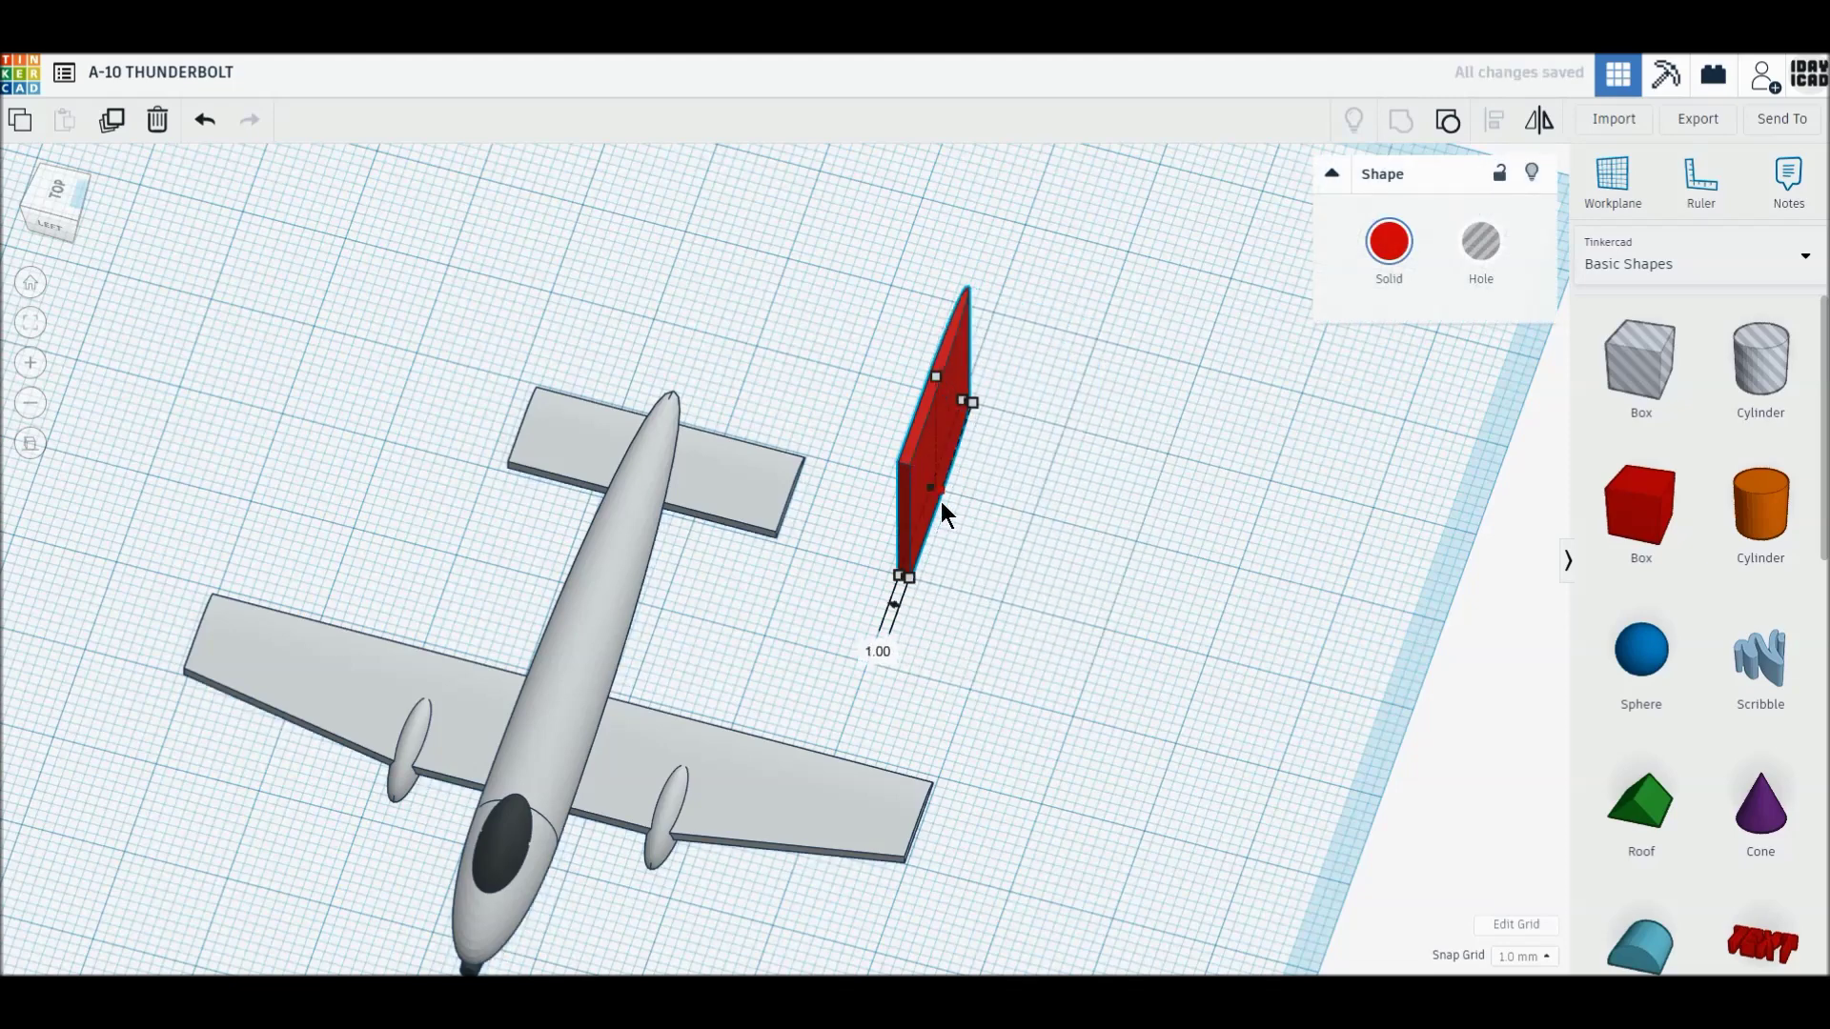
pyautogui.click(973, 401)
pyautogui.press('Tab')
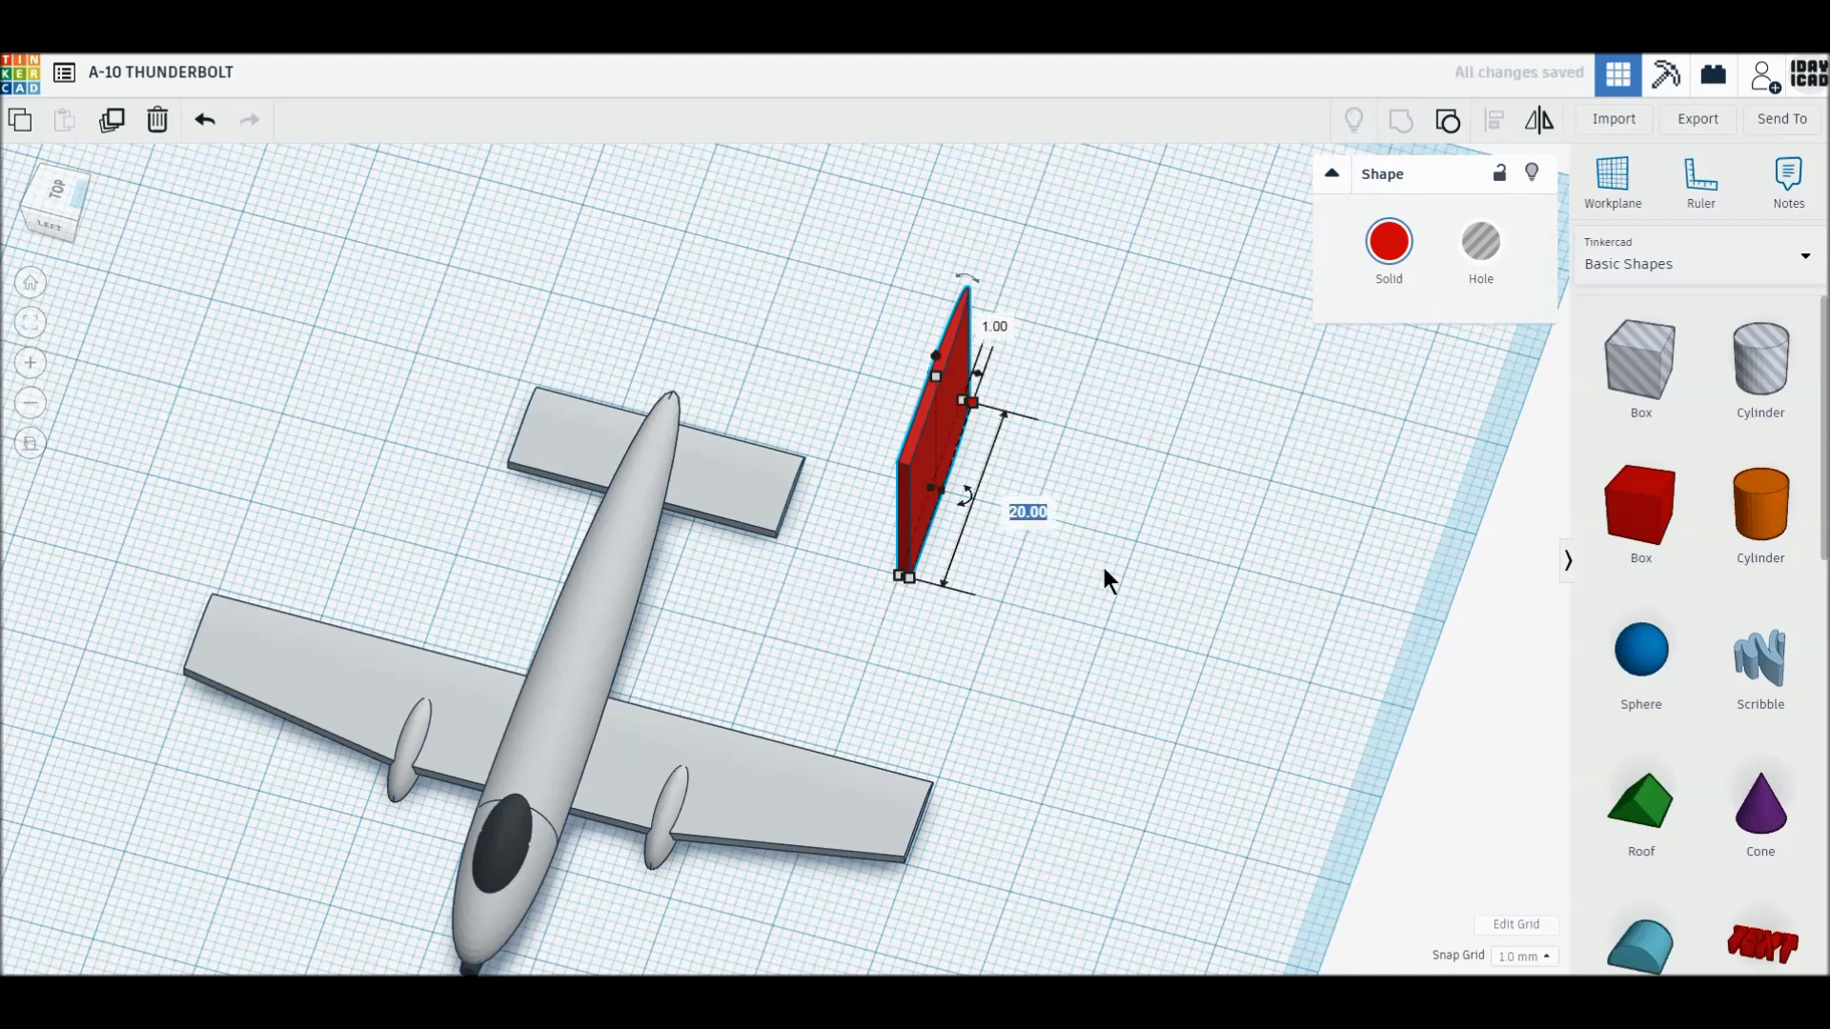
pyautogui.write('11')
pyautogui.press('Return')
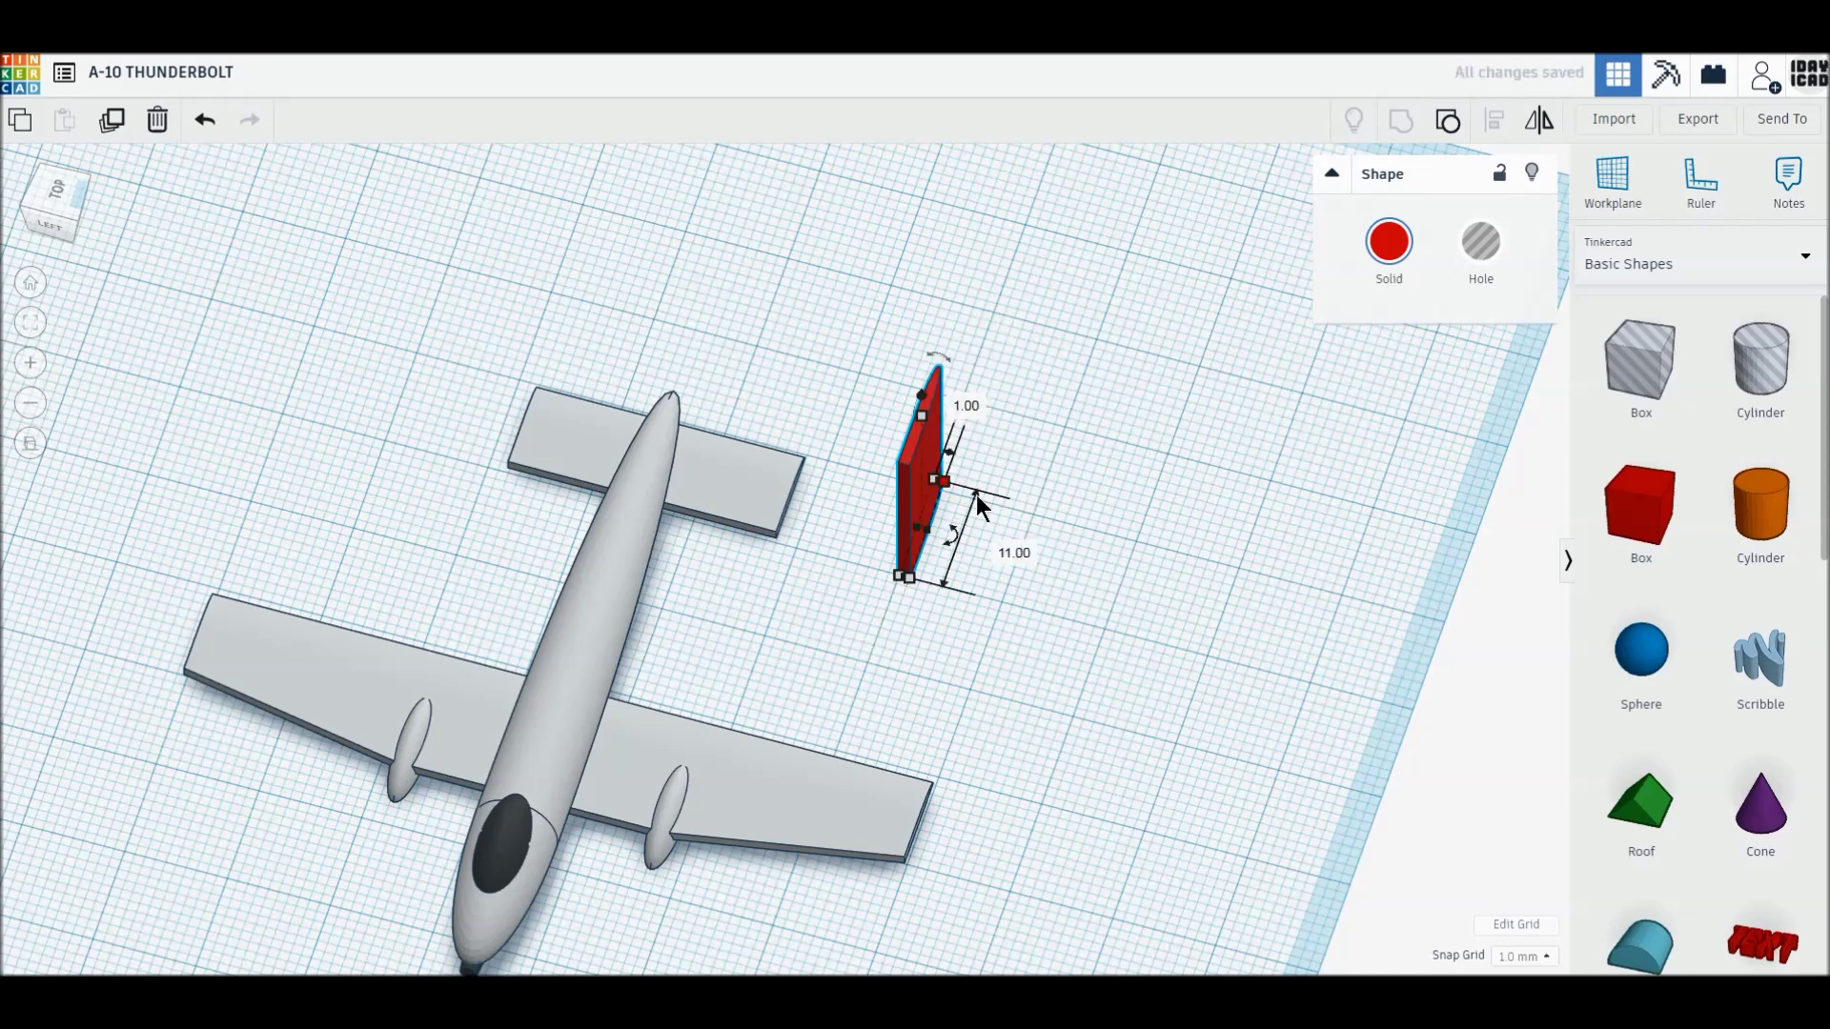
pyautogui.moveTo(924, 419); pyautogui.dragTo(1026, 552, button='right')
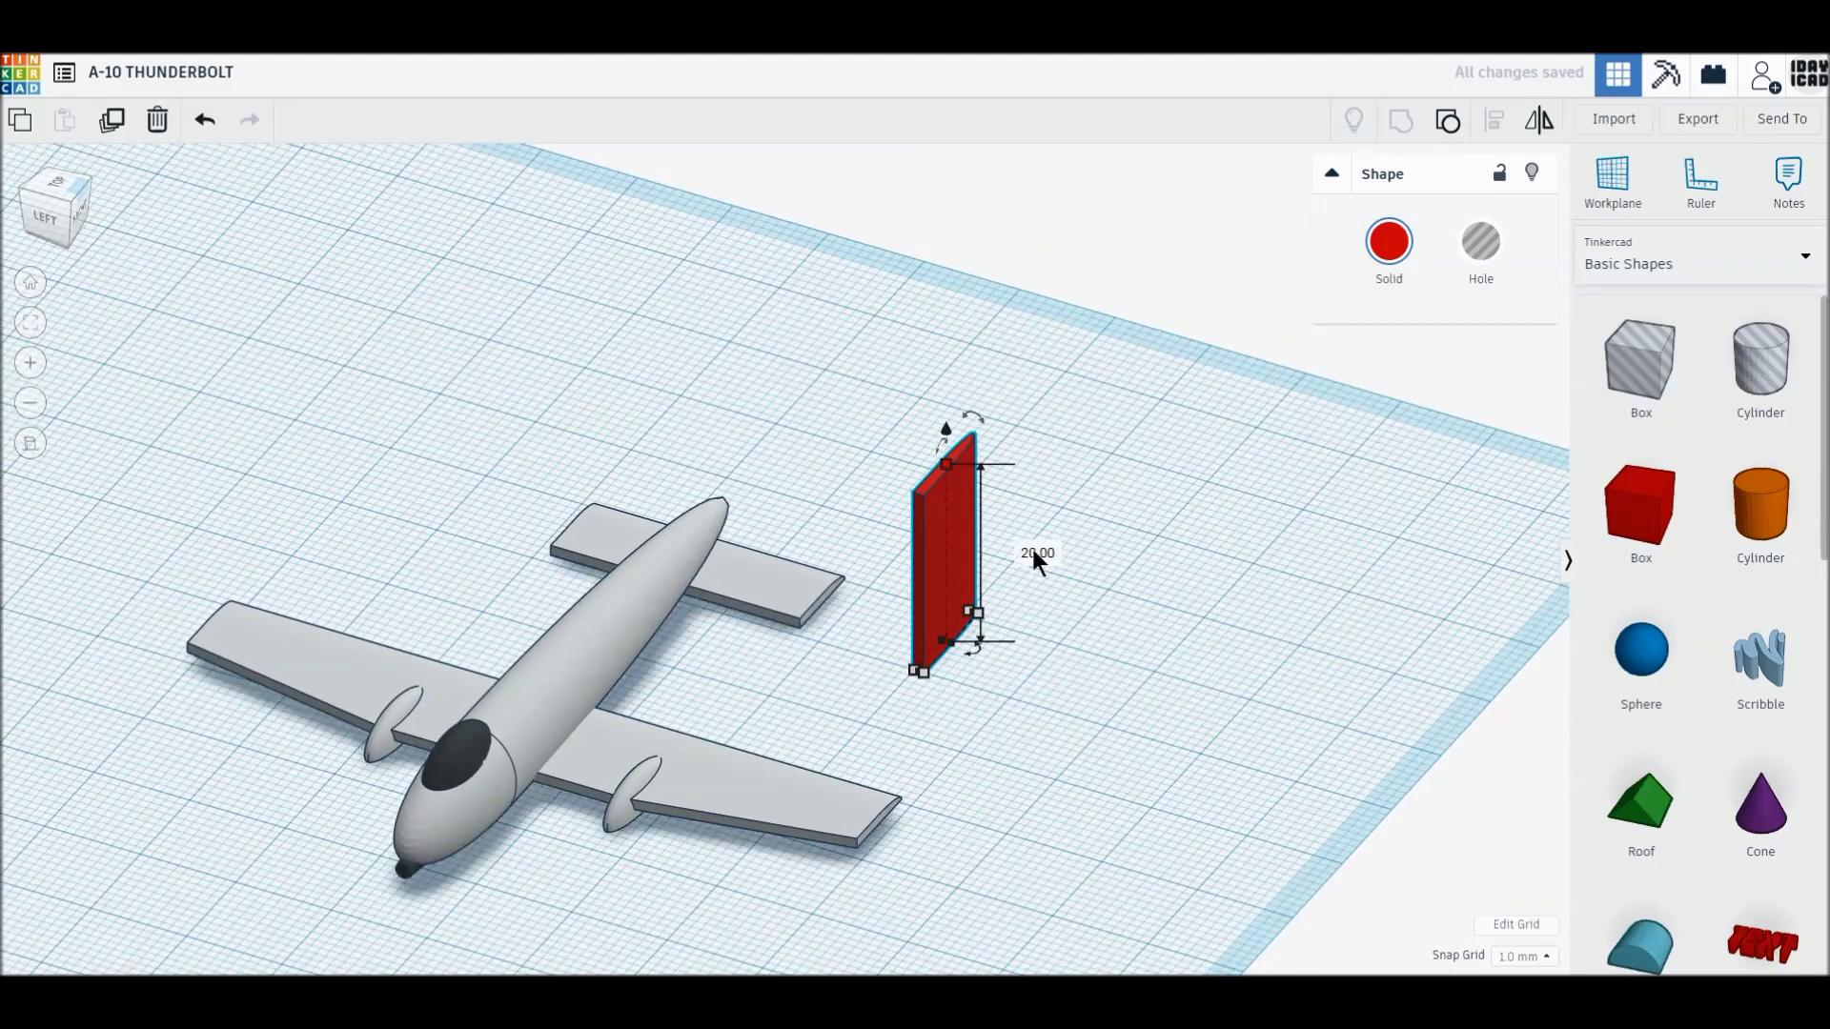
pyautogui.write('12')
pyautogui.press('Return')
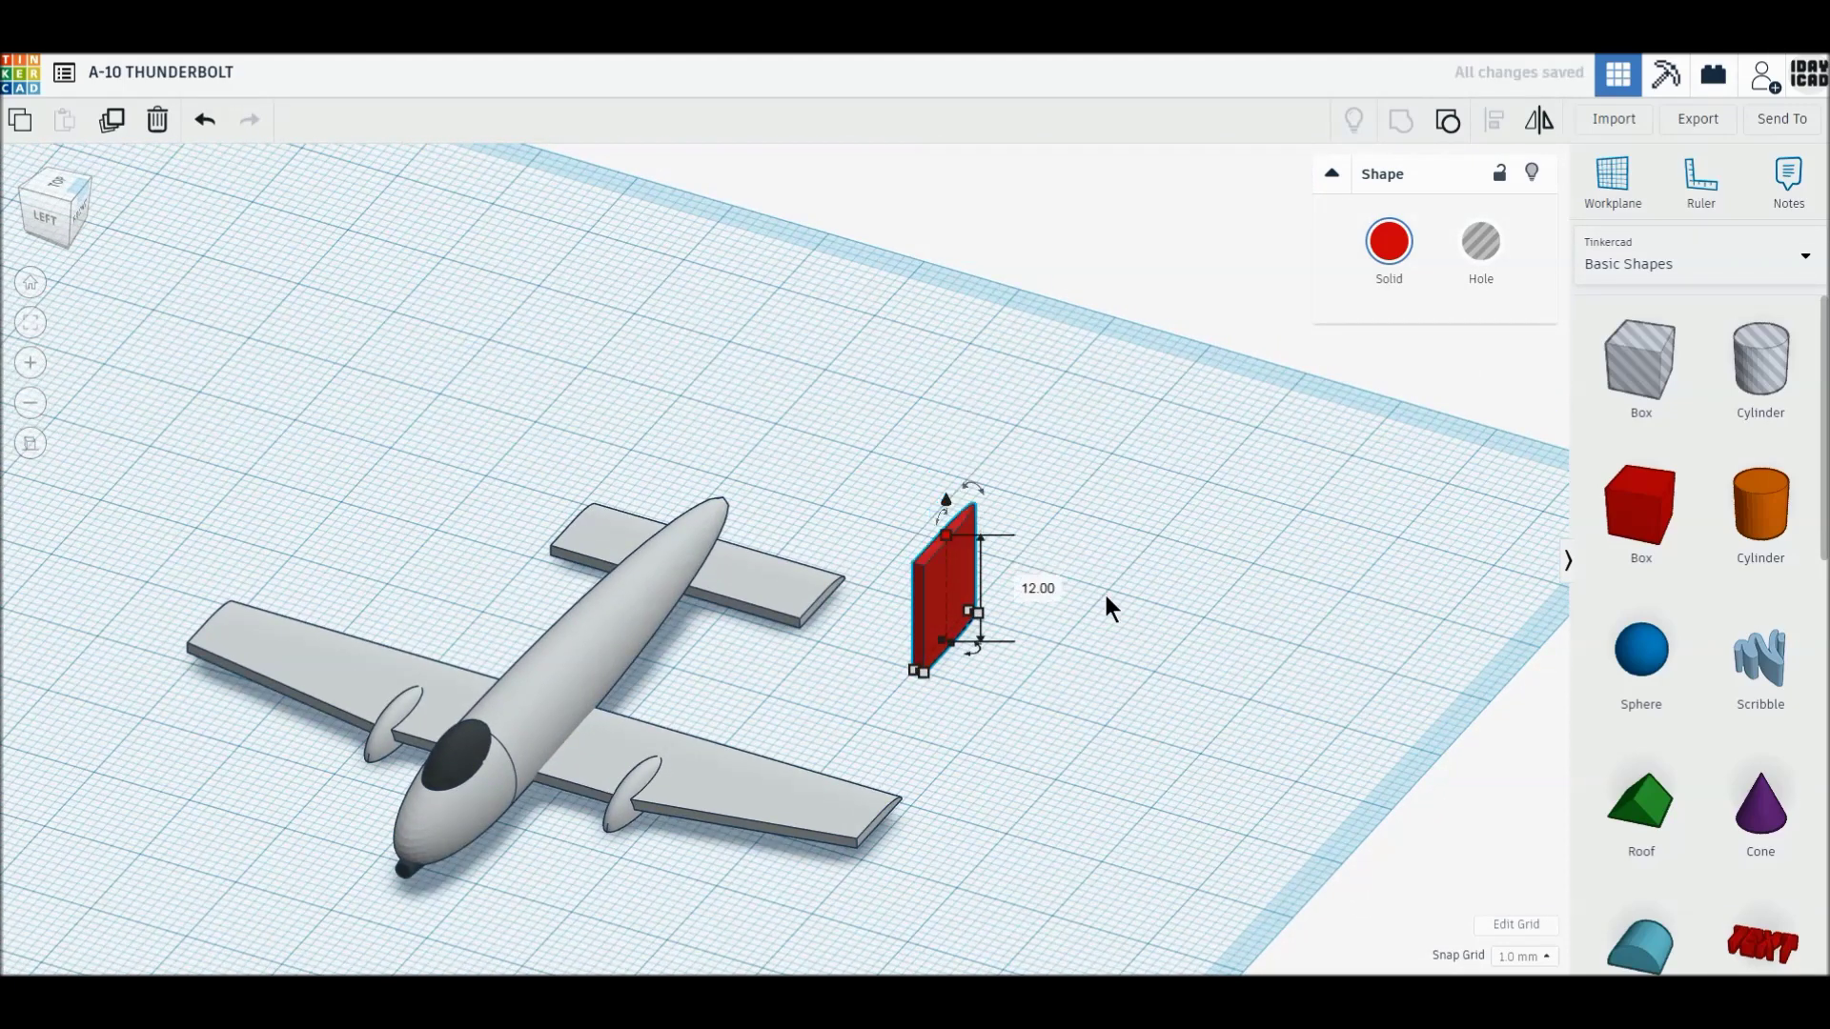
# - Move the thin fin sideways onto the outer end of the tailplane, as seen from above
pyautogui.click(61, 191)
pyautogui.click(860, 471)
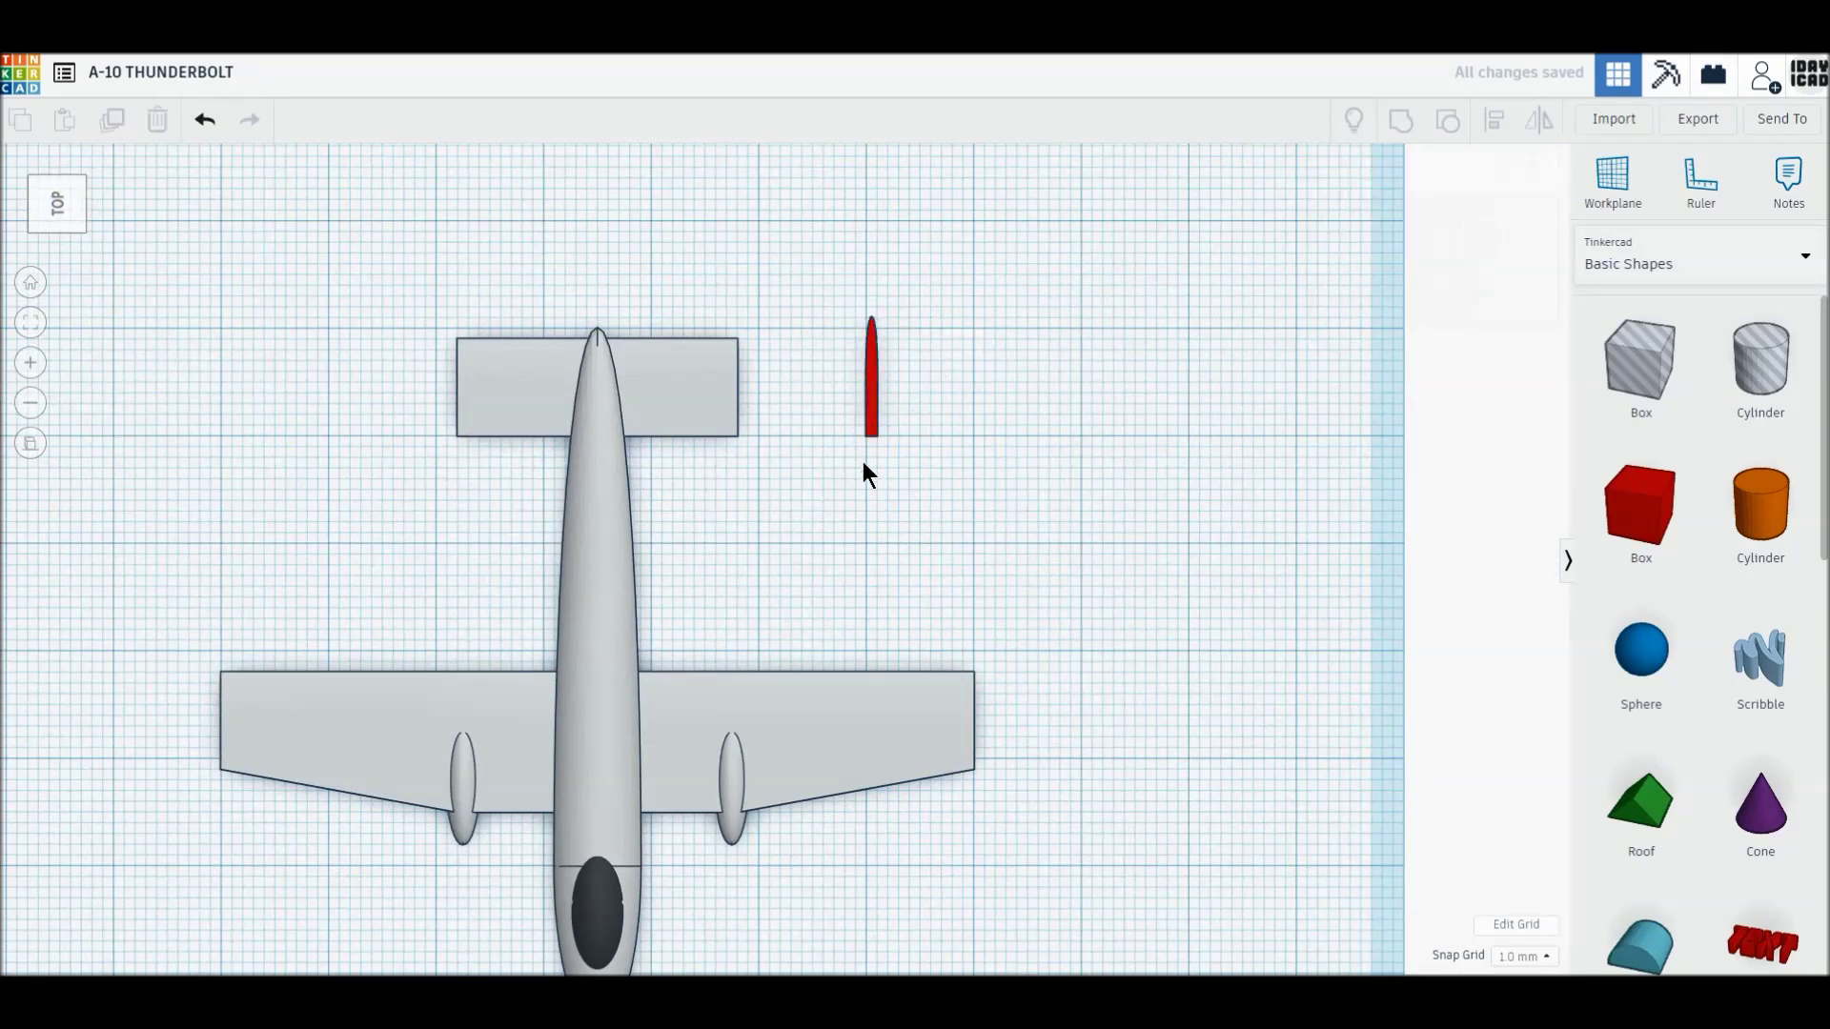
pyautogui.moveTo(870, 422); pyautogui.dragTo(736, 425)
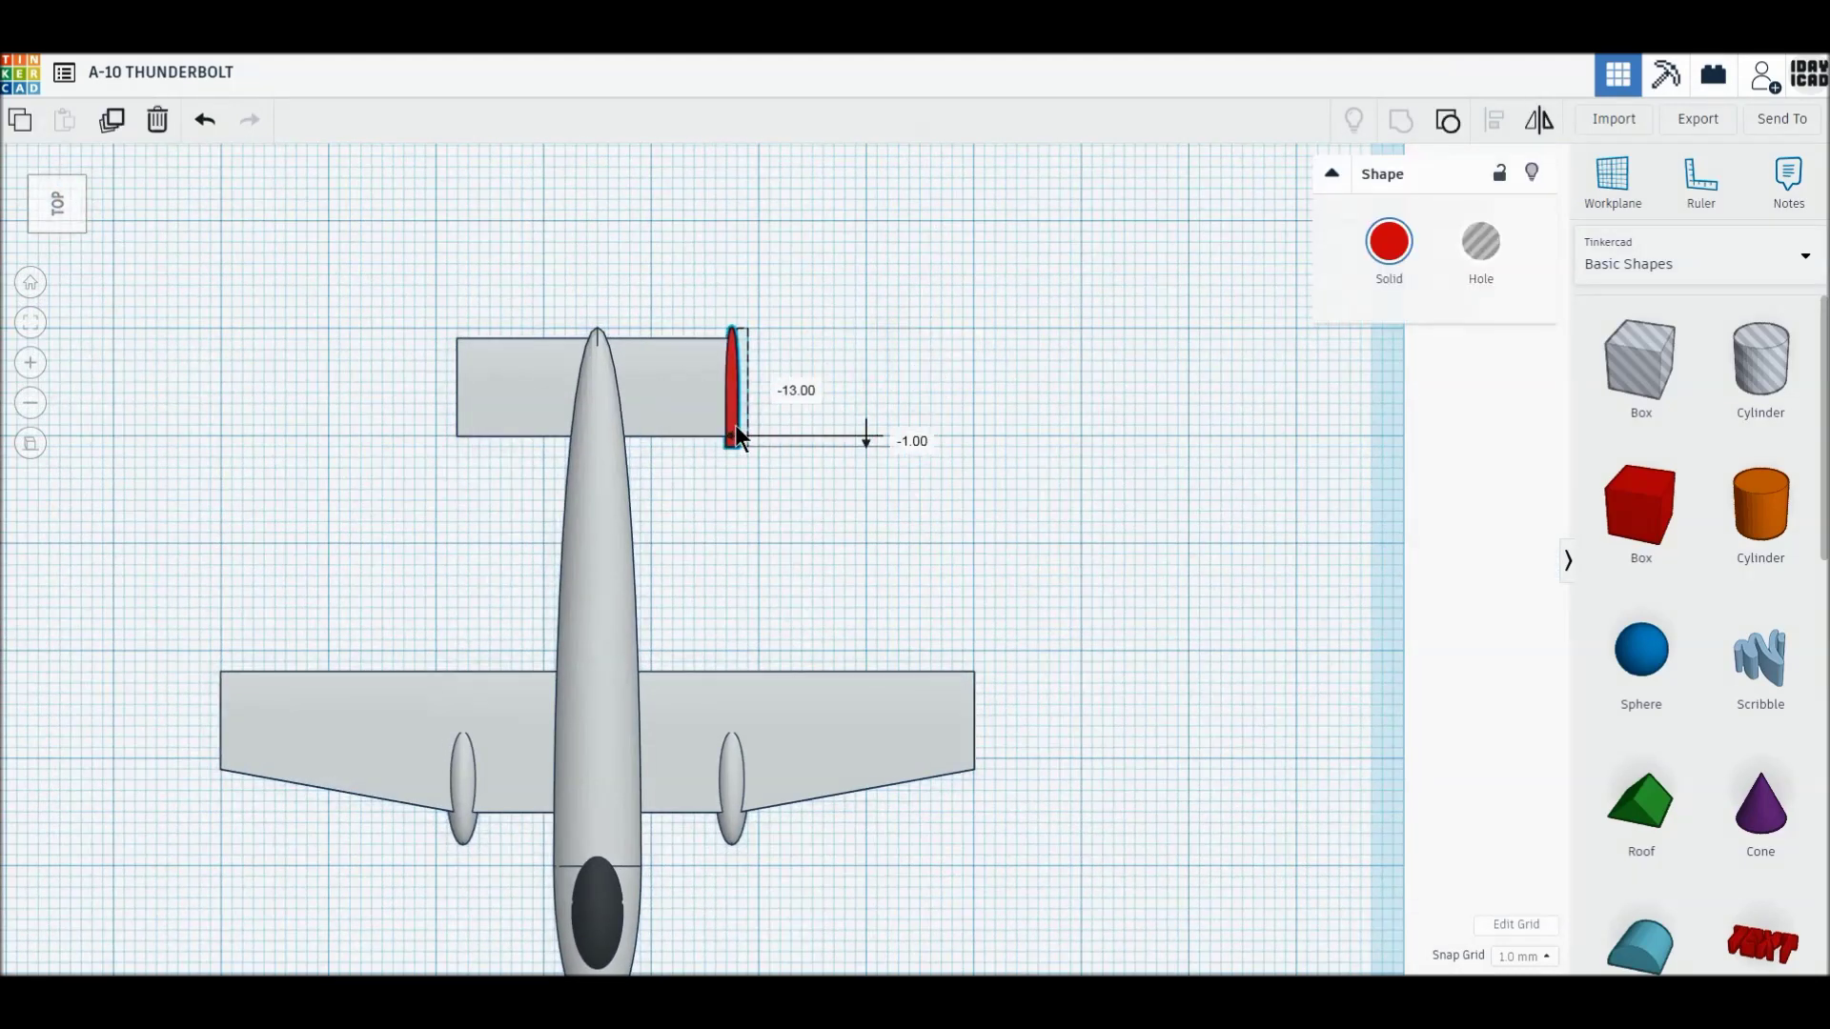
pyautogui.click(918, 593)
# - Add a wedge on the workplane behind the fin, narrow it to 9 mm and rotate it 90° horizontally
pyautogui.moveTo(799, 570); pyautogui.dragTo(516, 417, button='right')
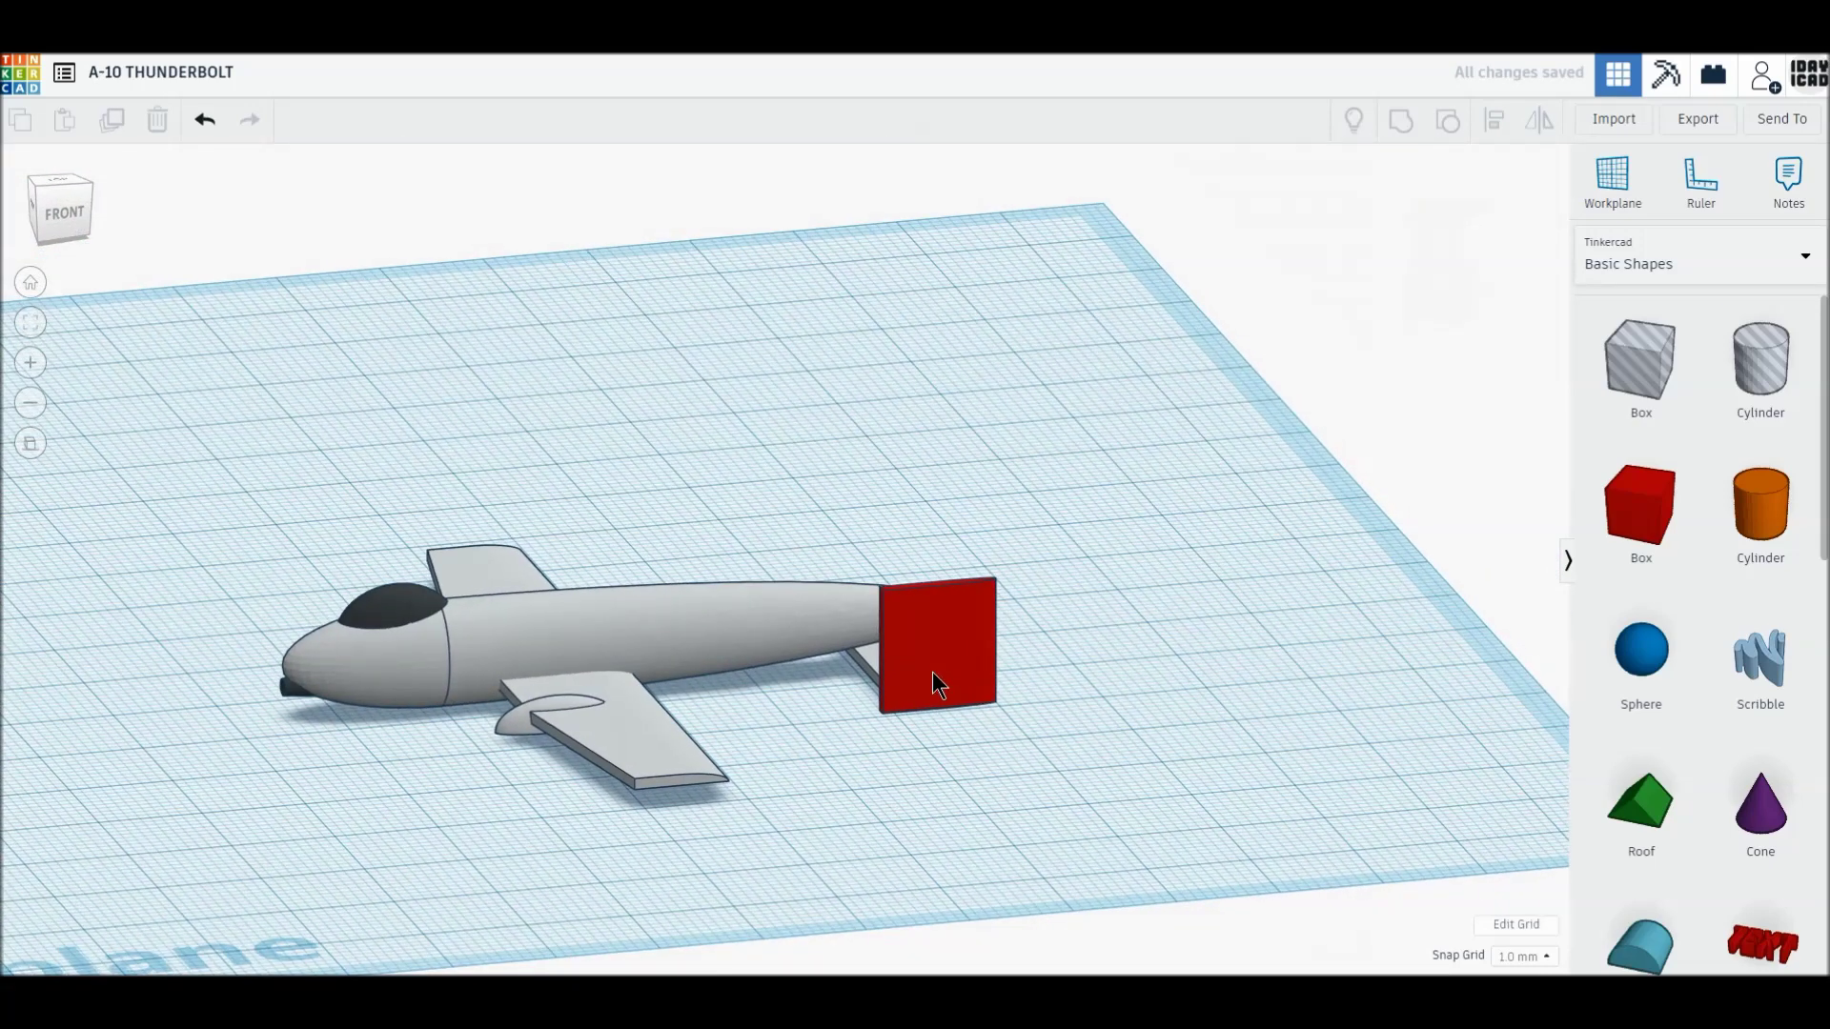
pyautogui.click(932, 671)
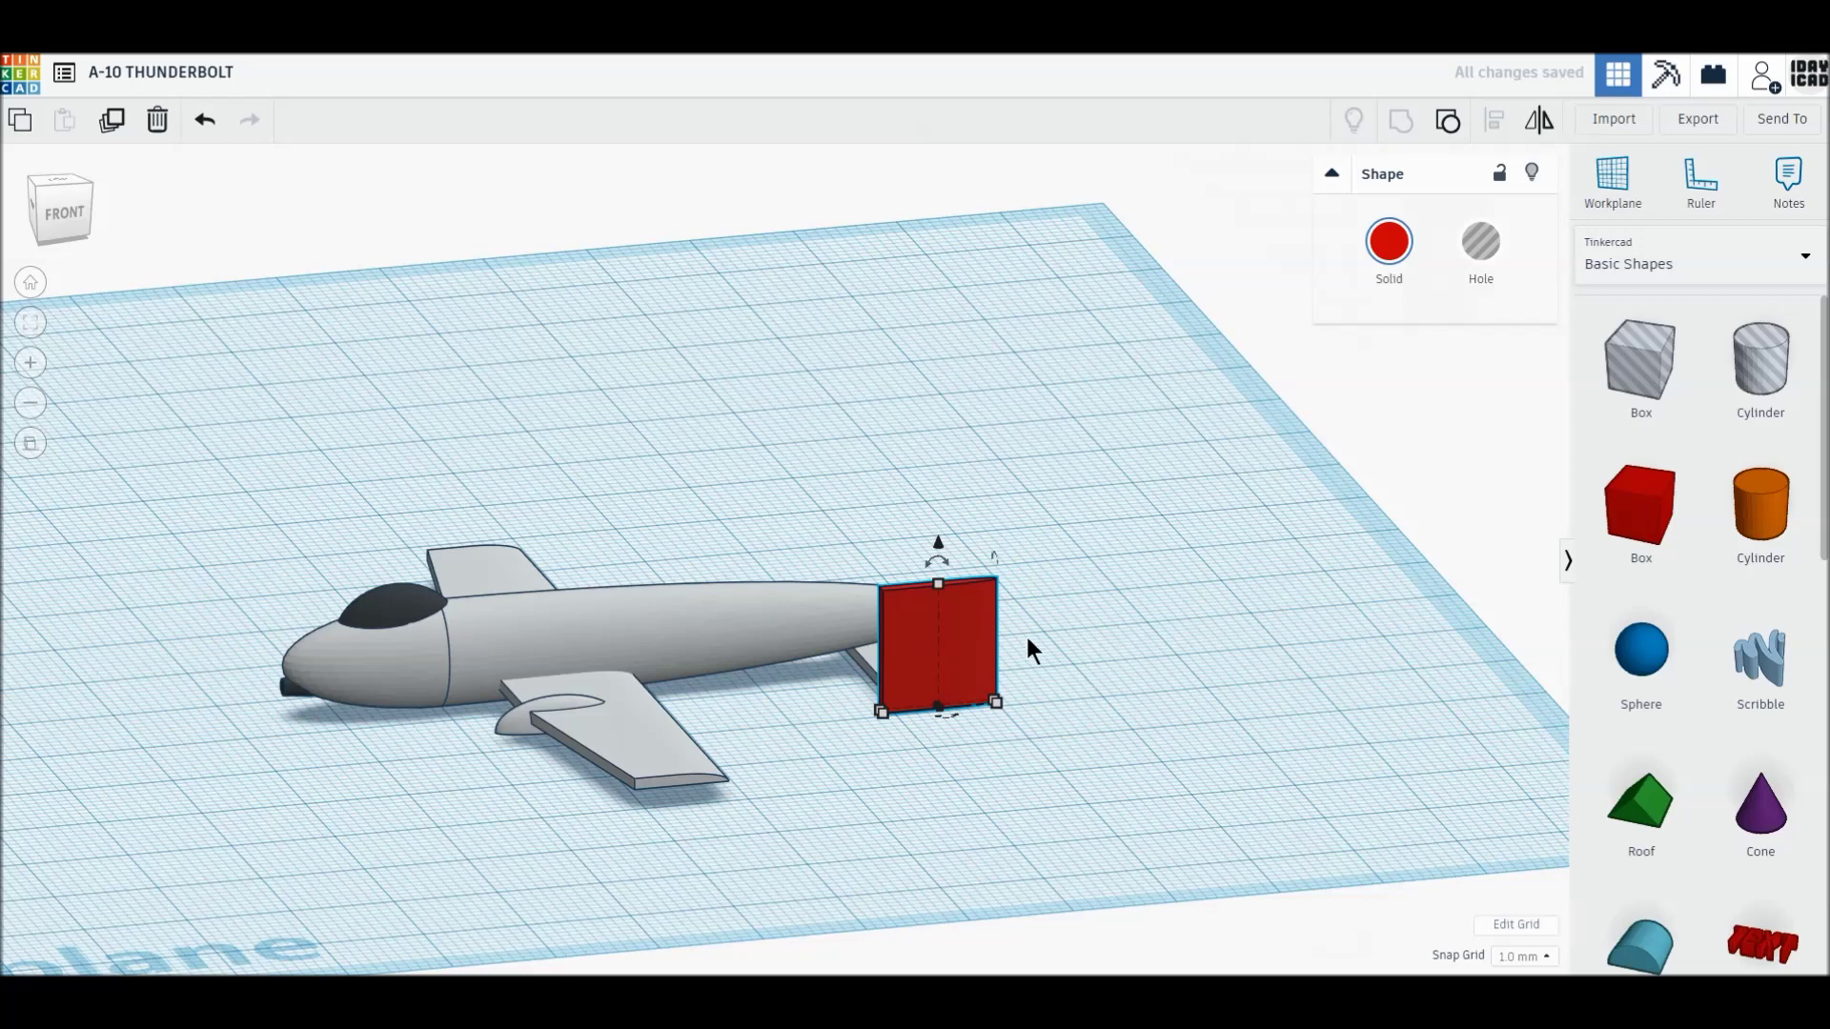
pyautogui.click(1083, 646)
pyautogui.scroll(-1, 1636, 851)
pyautogui.scroll(-3, 1636, 851)
pyautogui.moveTo(1639, 913); pyautogui.dragTo(1077, 772)
pyautogui.moveTo(1222, 805); pyautogui.dragTo(1131, 774)
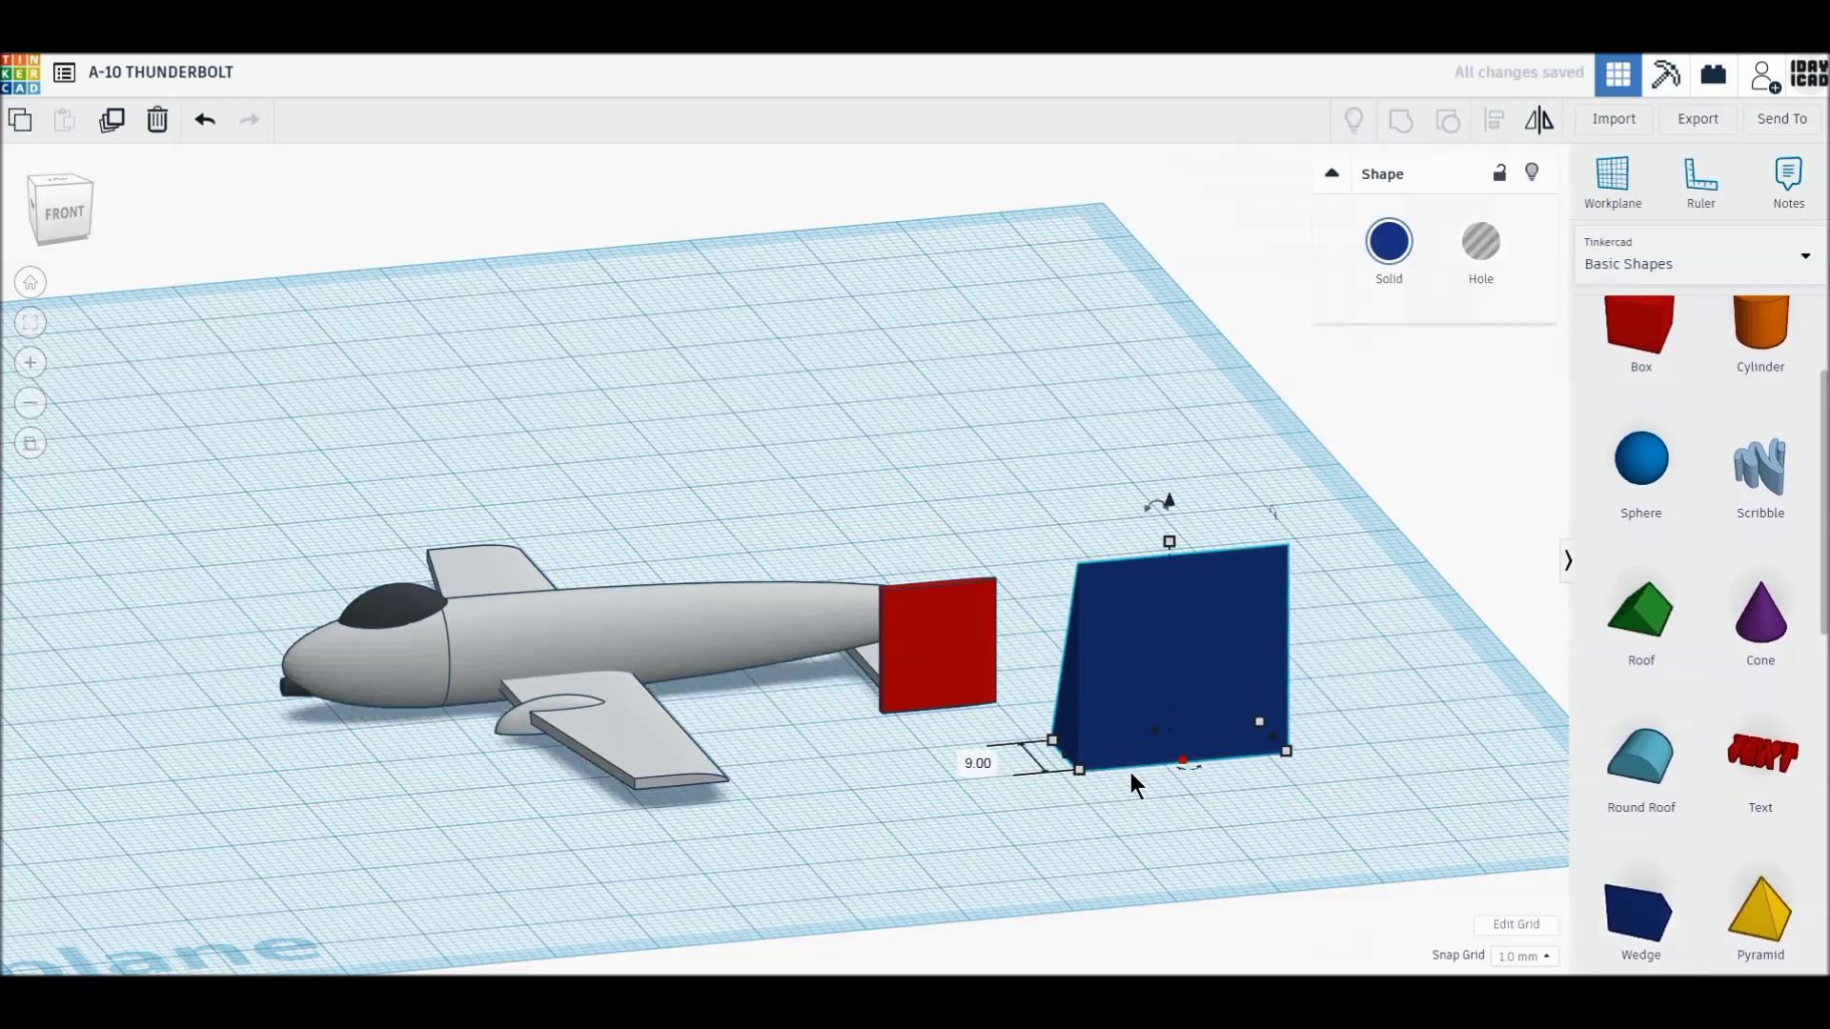
pyautogui.moveTo(1193, 770); pyautogui.dragTo(1124, 757)
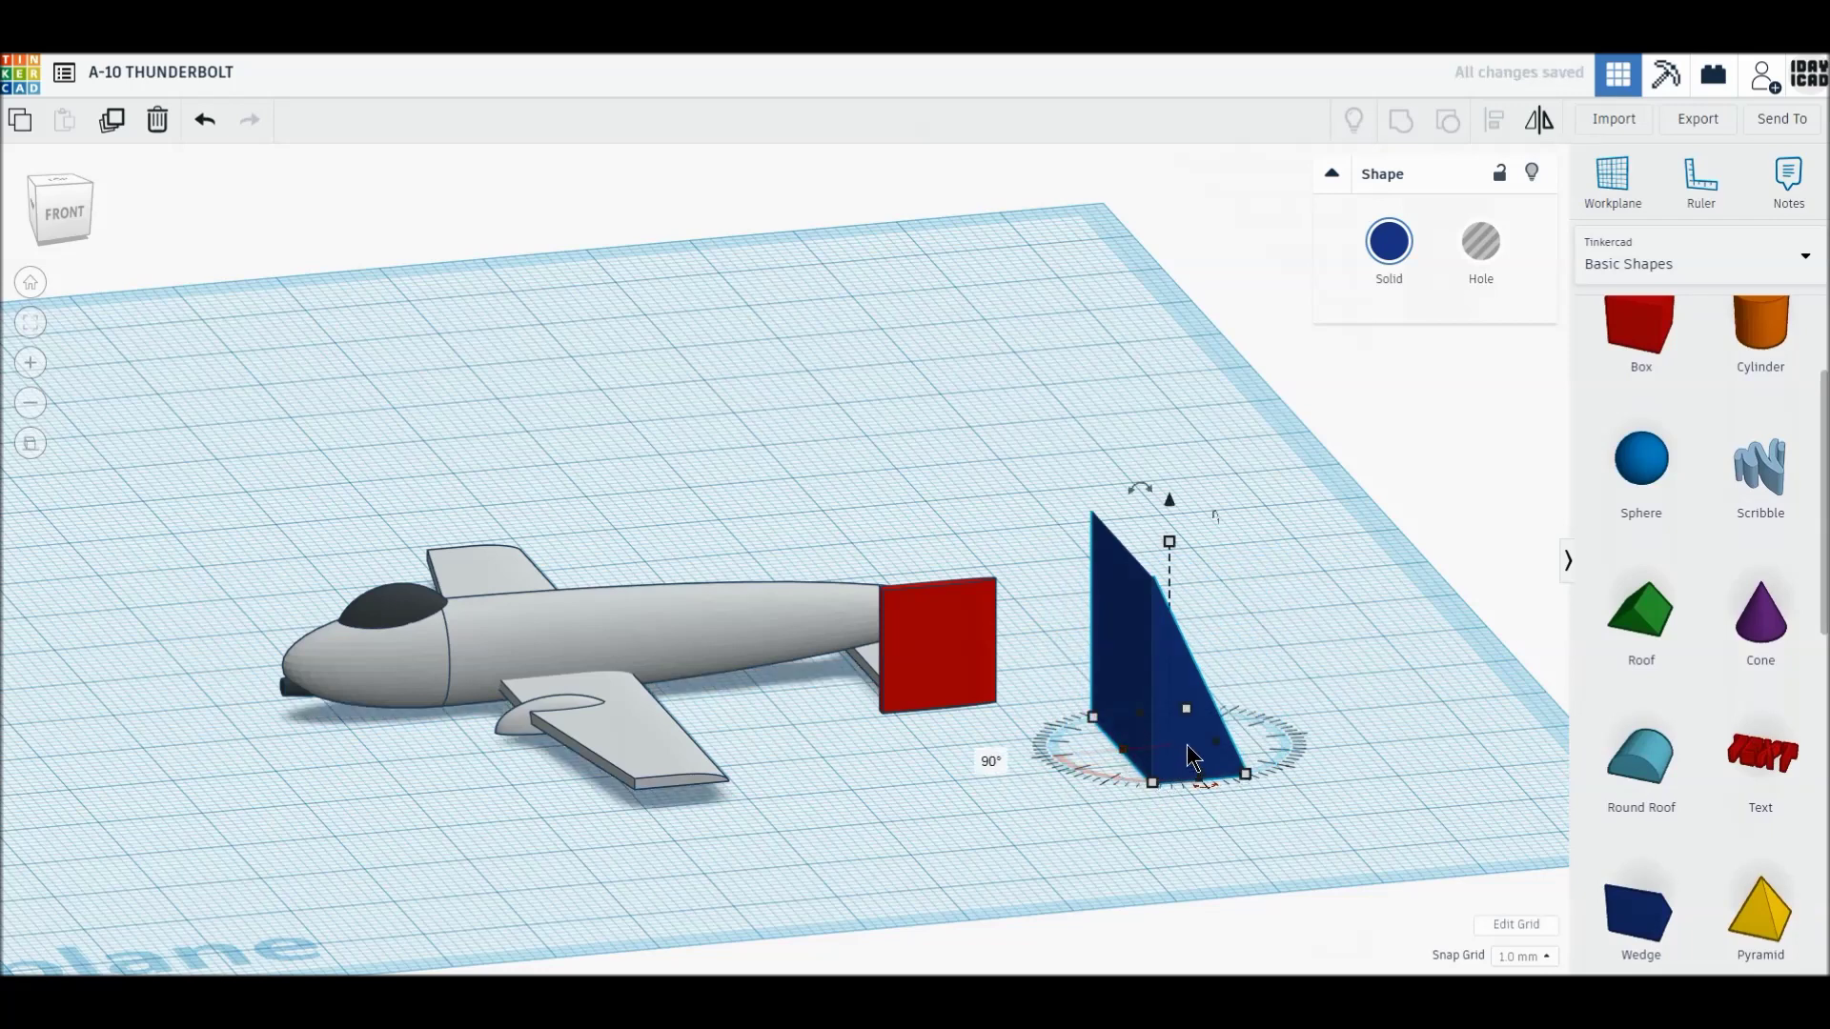
# - Flip the wedge upside down, move it 18.5 mm and 11.5 mm over the fin's front edge, and make it a hole
pyautogui.moveTo(1169, 542); pyautogui.dragTo(1174, 810)
pyautogui.moveTo(1174, 715); pyautogui.dragTo(974, 634)
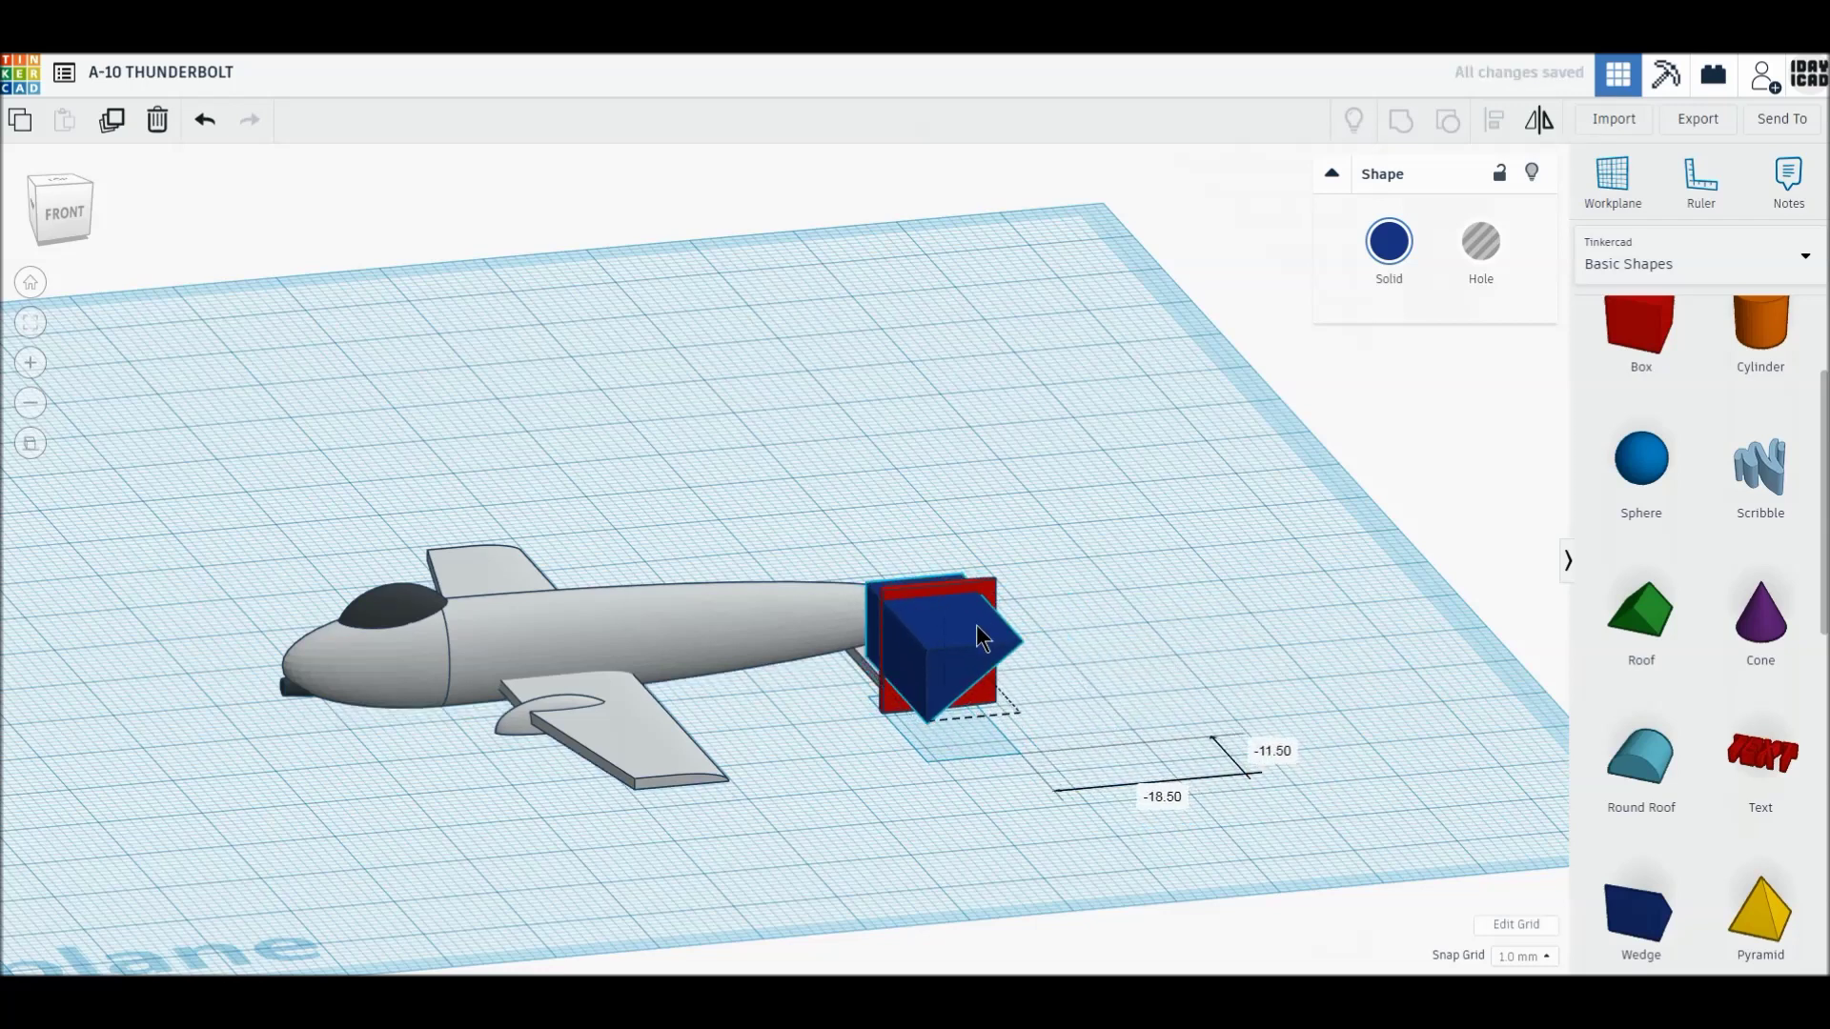
pyautogui.click(1480, 264)
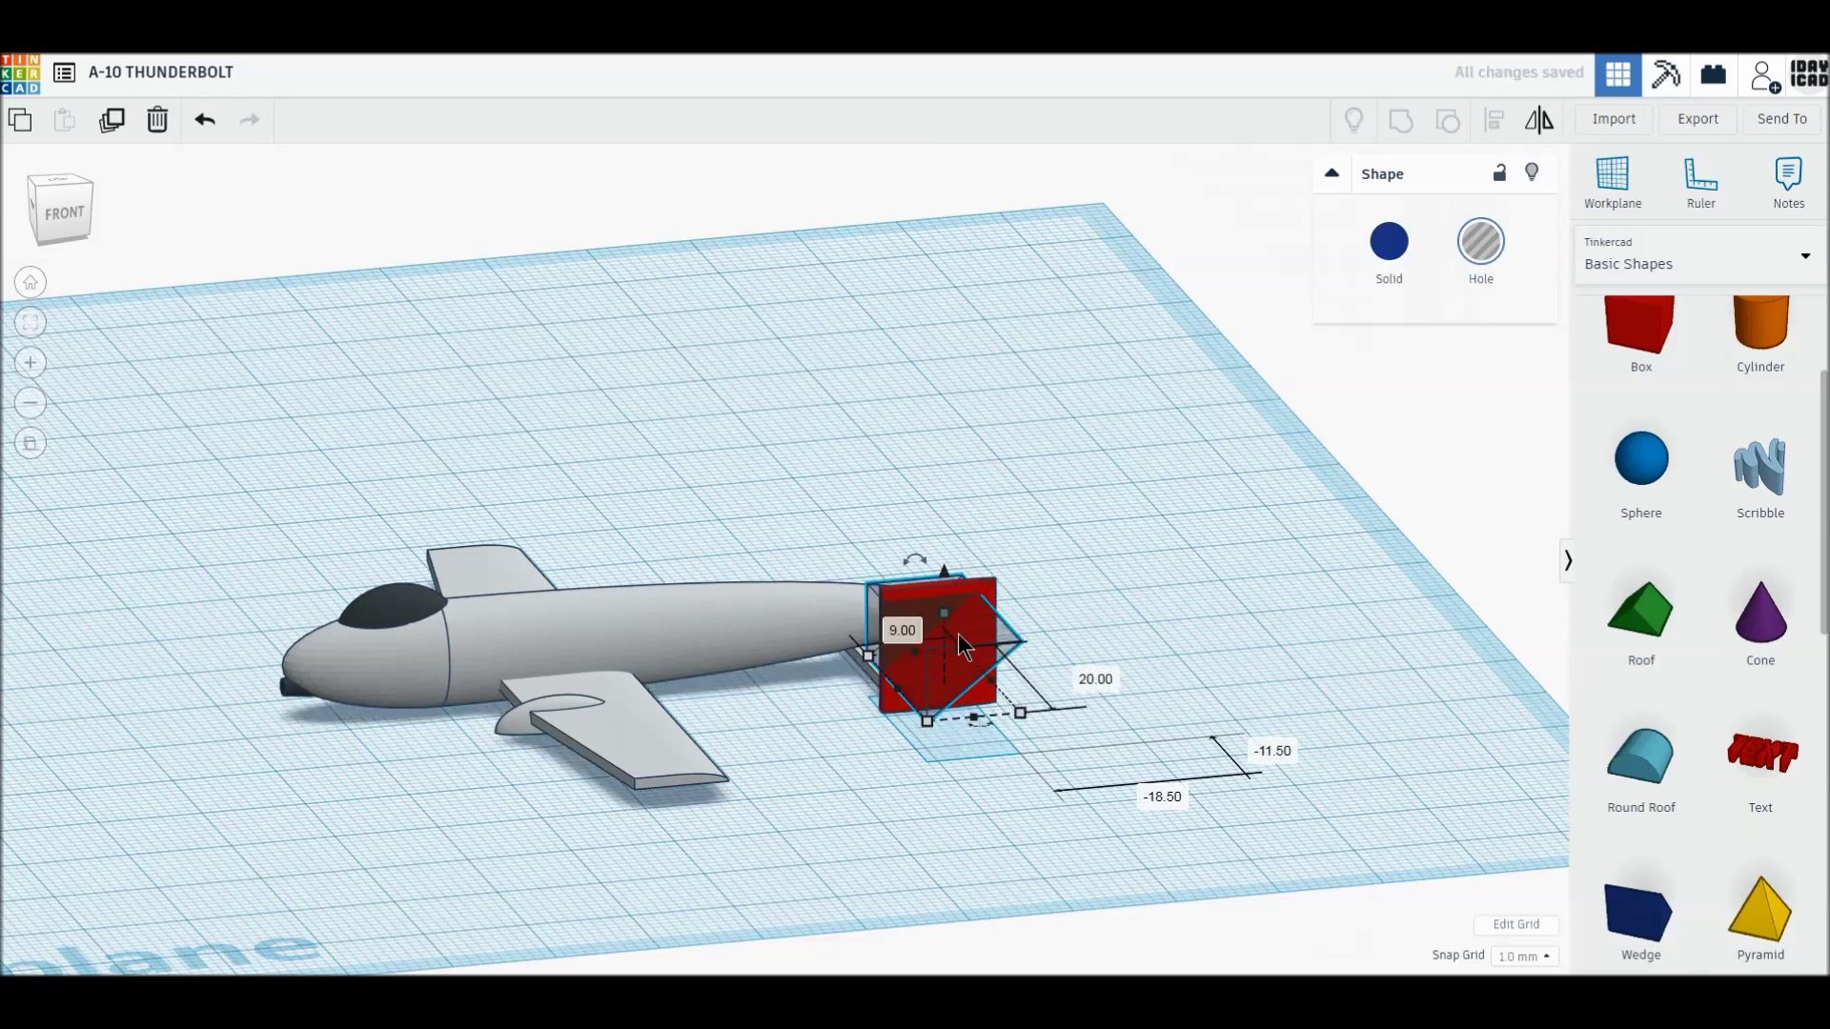
# - Resize the wedge hole to 4 mm wide and 9 mm high, lowering it to cover the fin's front edge
pyautogui.moveTo(946, 614); pyautogui.dragTo(945, 603)
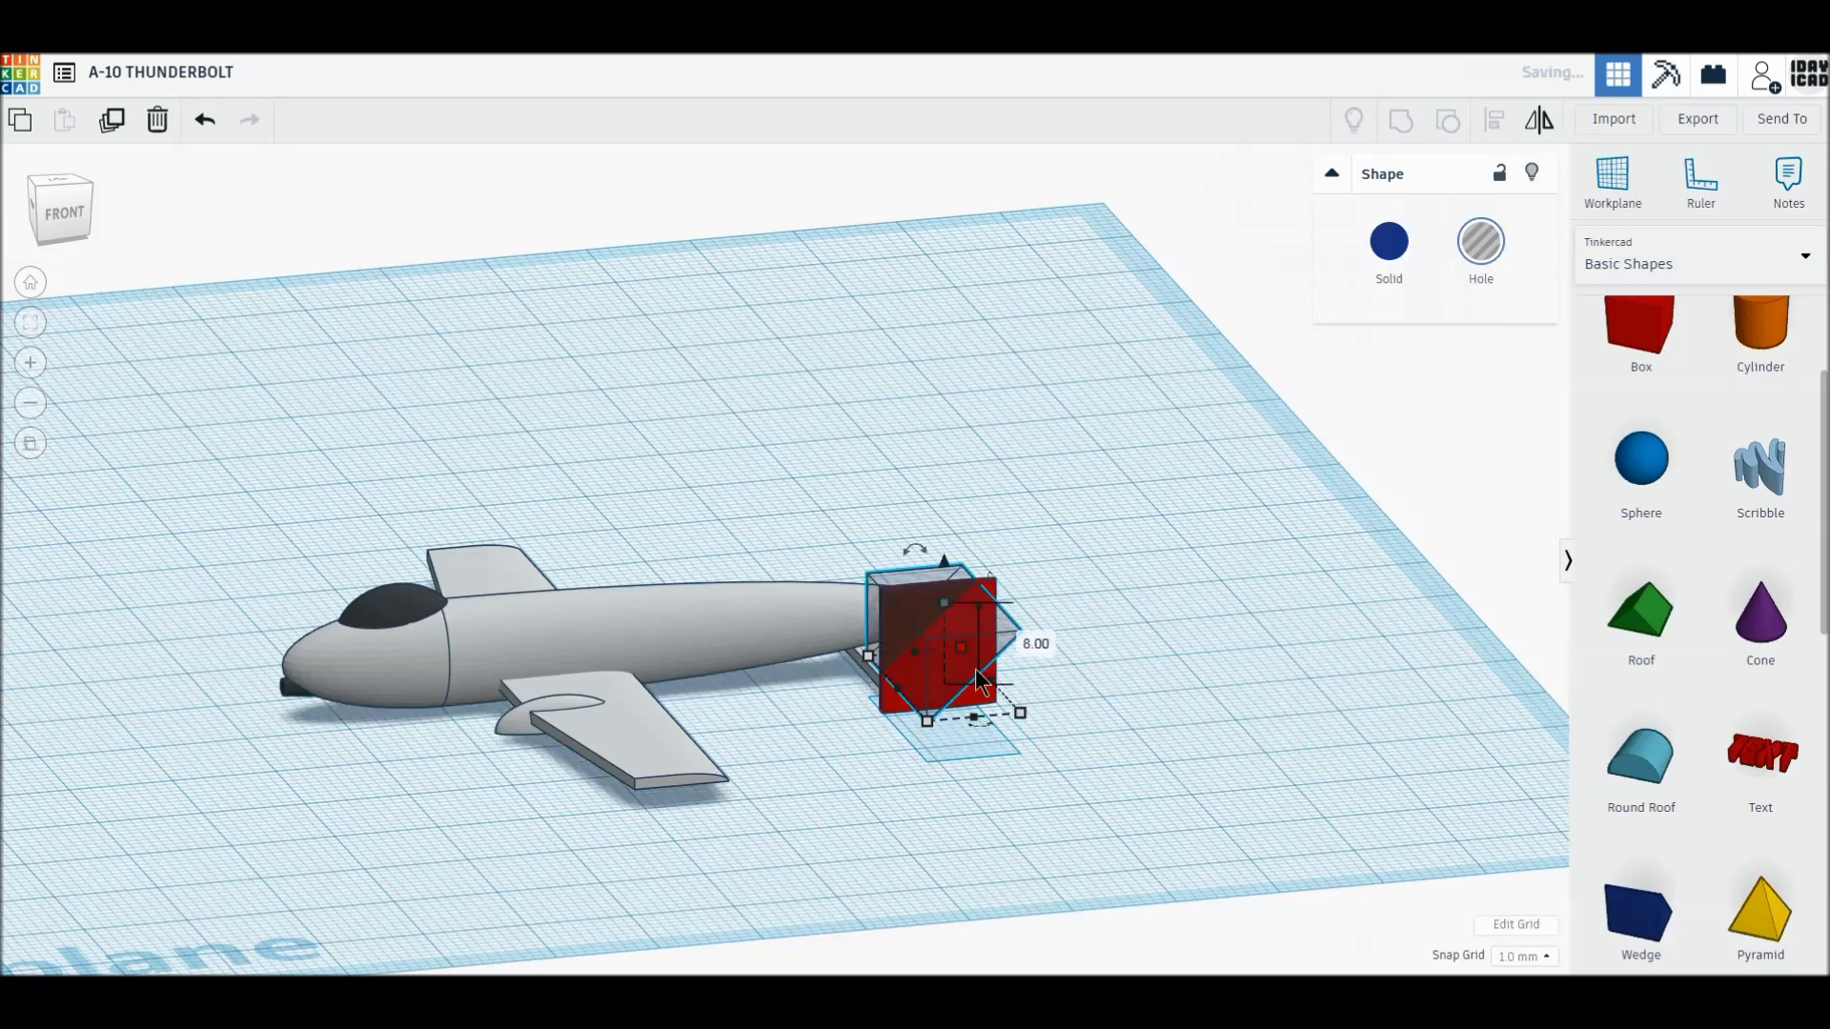
pyautogui.moveTo(992, 679); pyautogui.dragTo(940, 682)
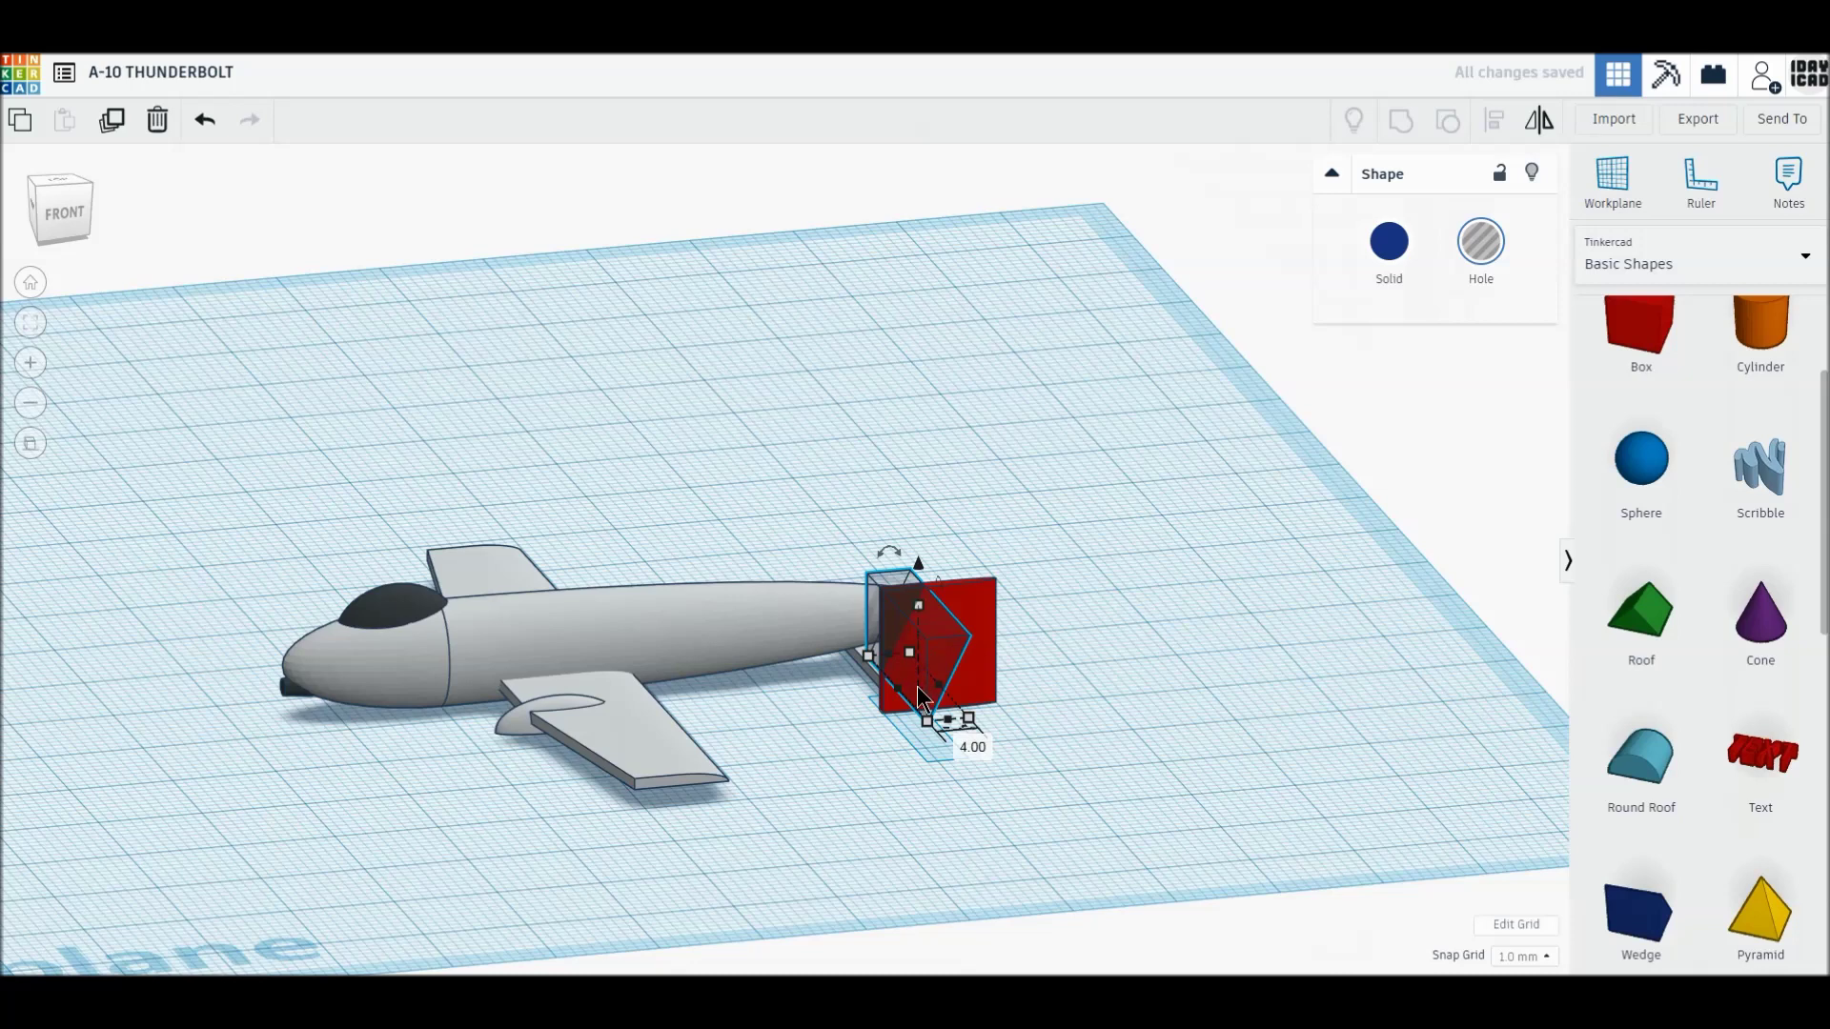
pyautogui.moveTo(921, 575); pyautogui.dragTo(925, 592)
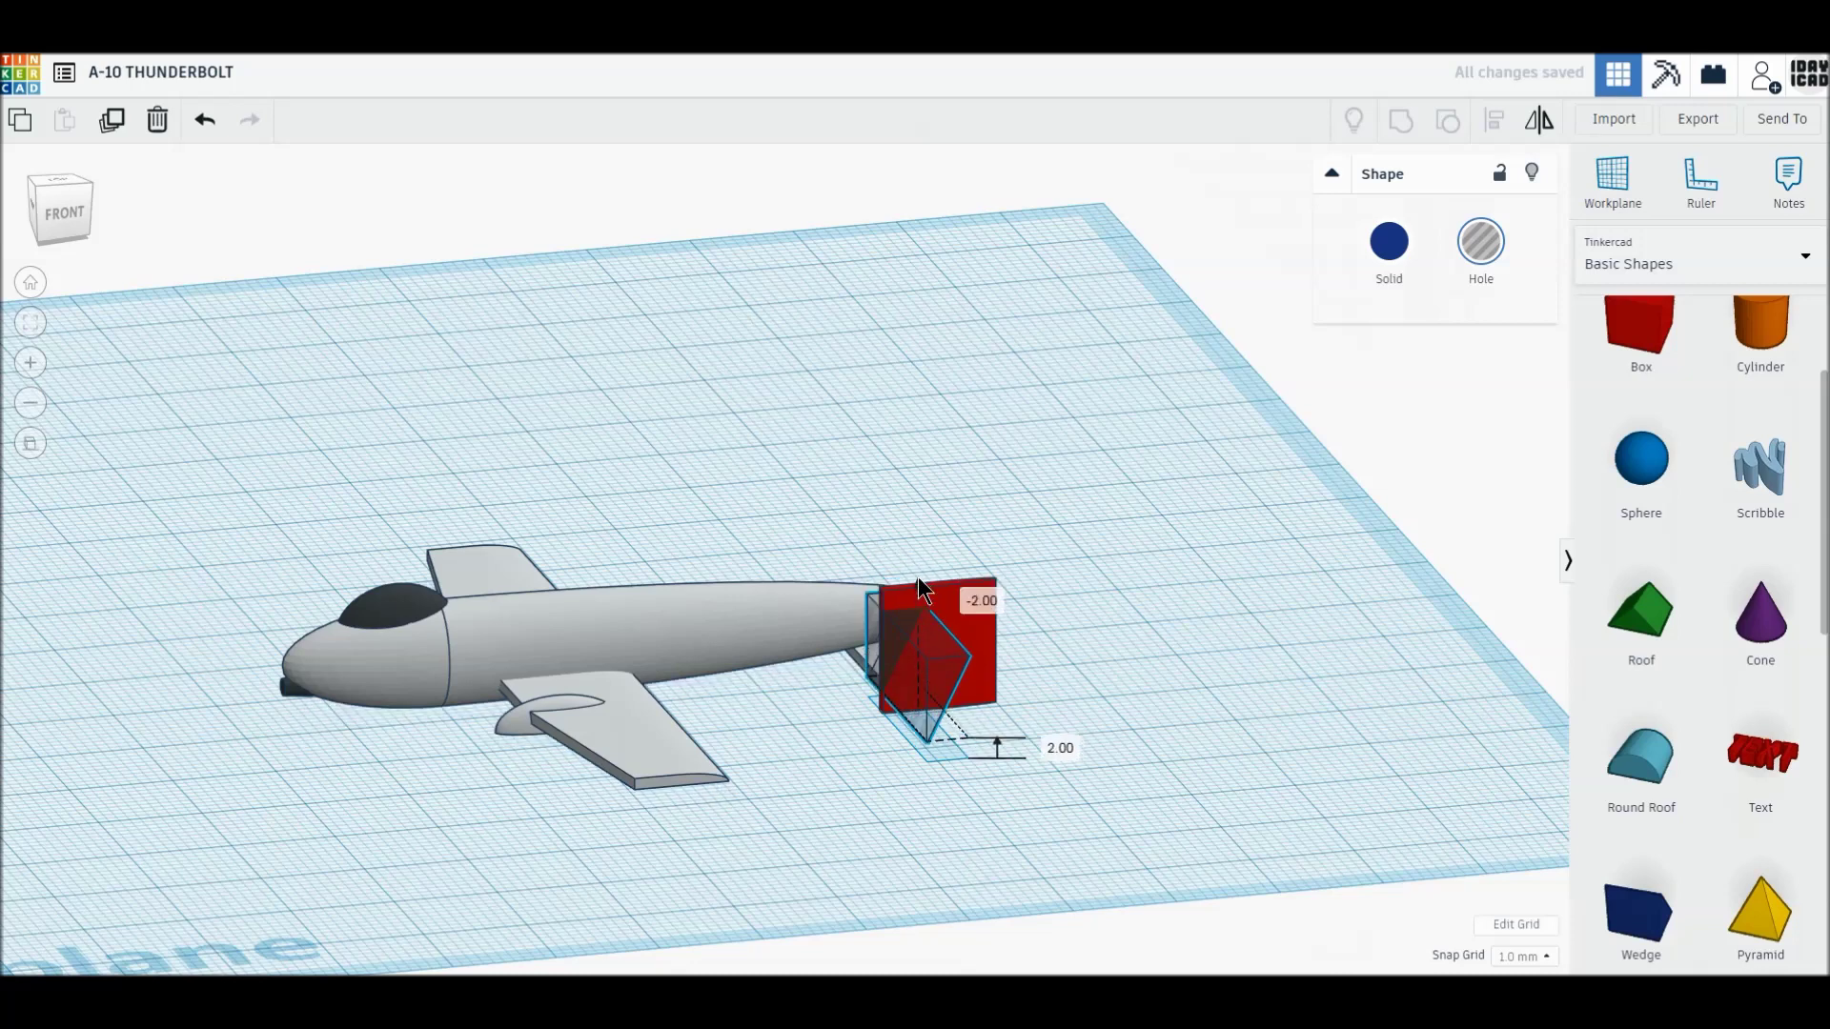
pyautogui.moveTo(920, 588); pyautogui.dragTo(921, 605)
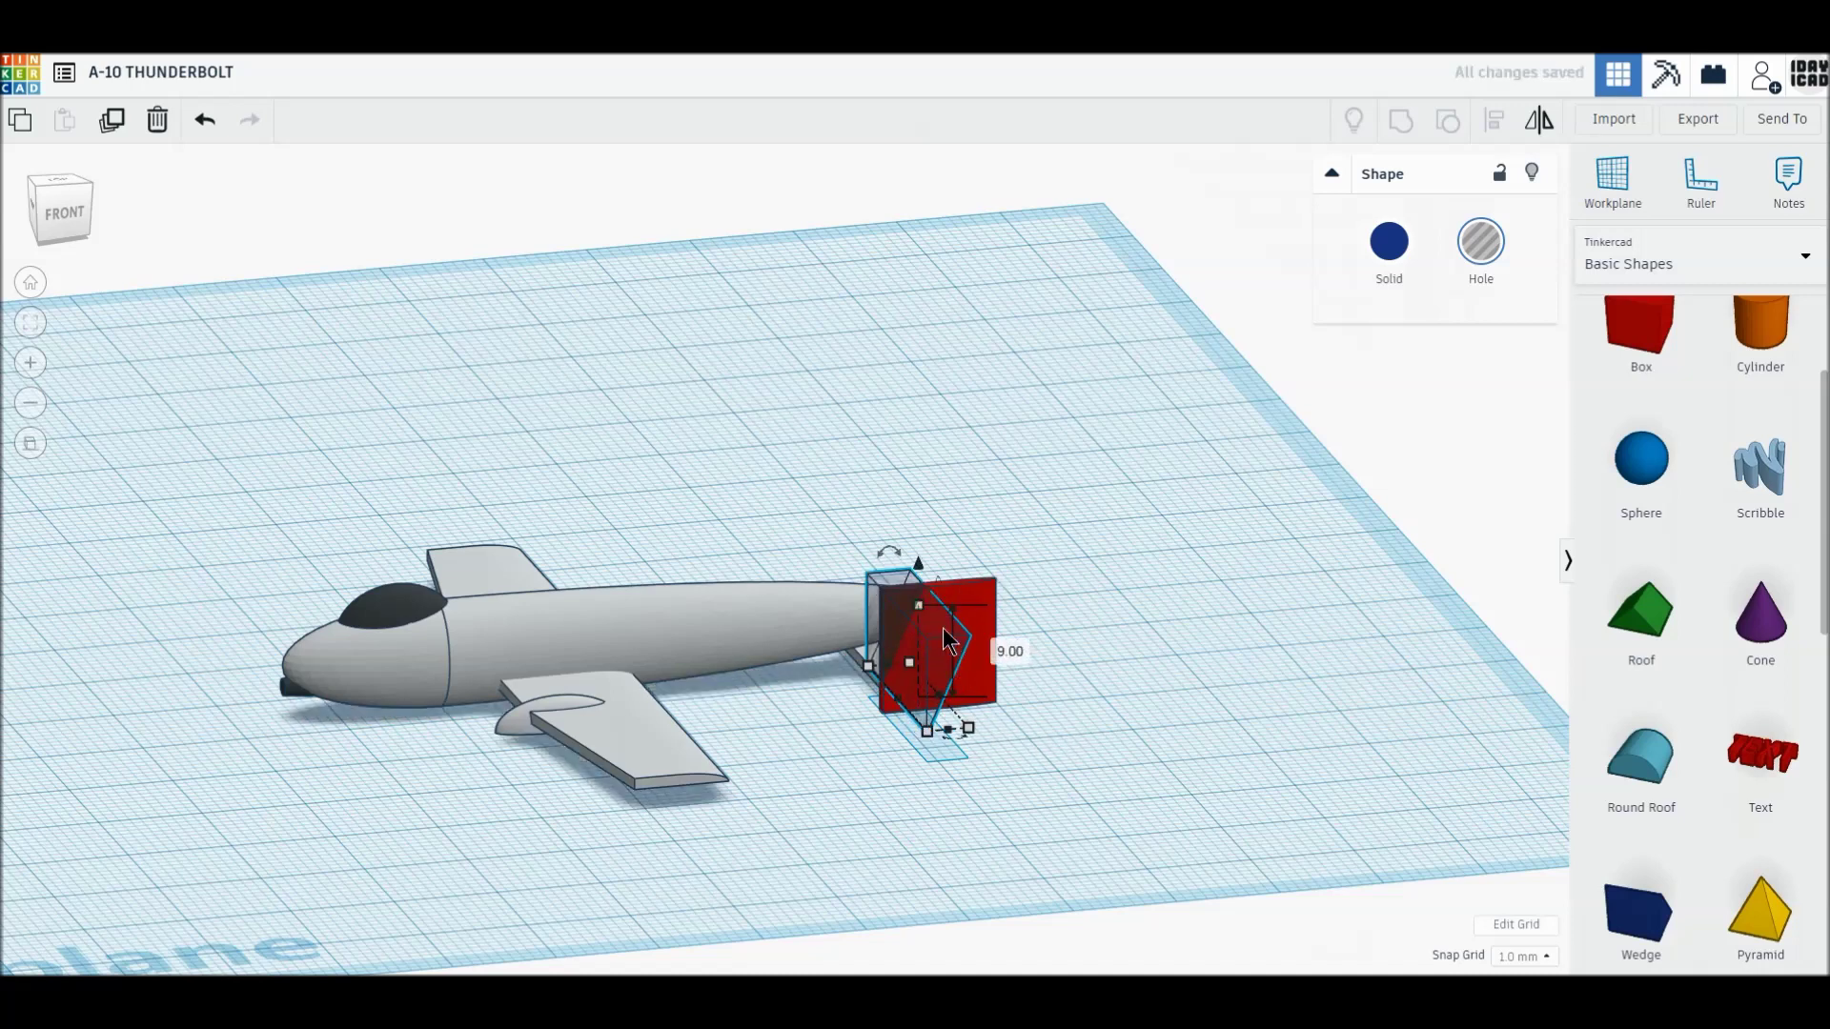
pyautogui.click(941, 694)
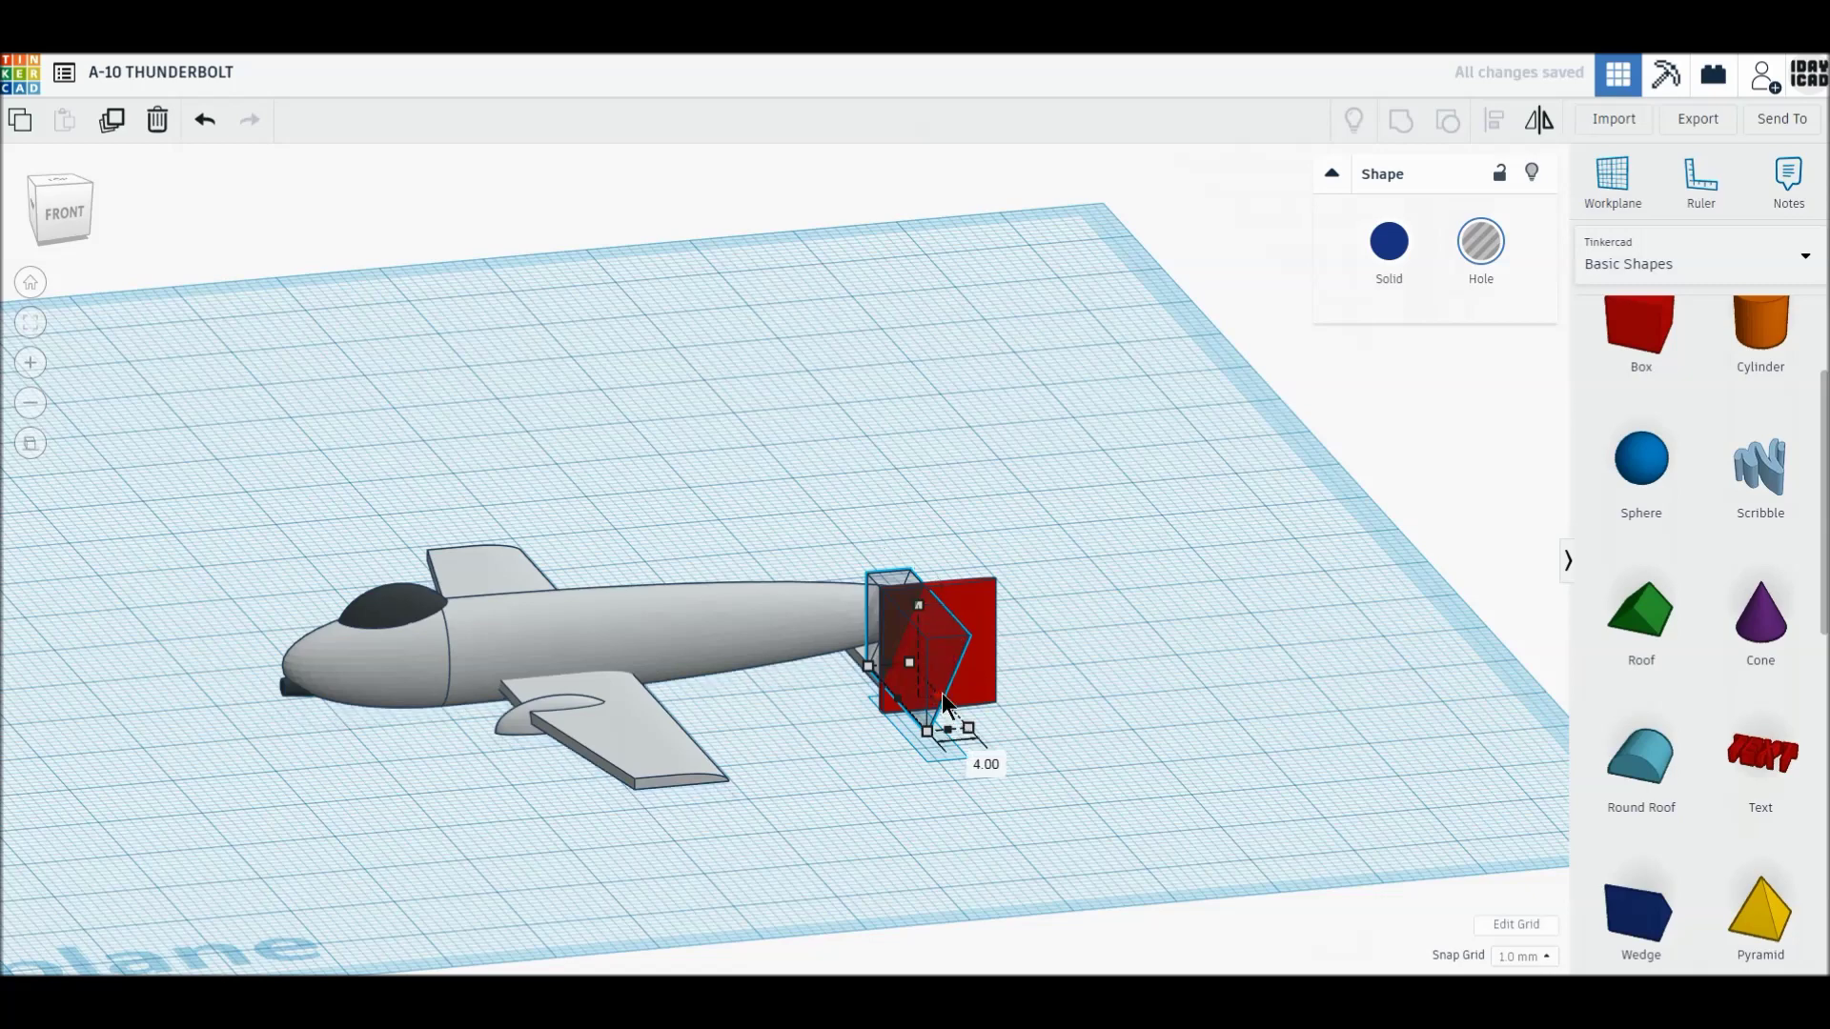
pyautogui.click(940, 694)
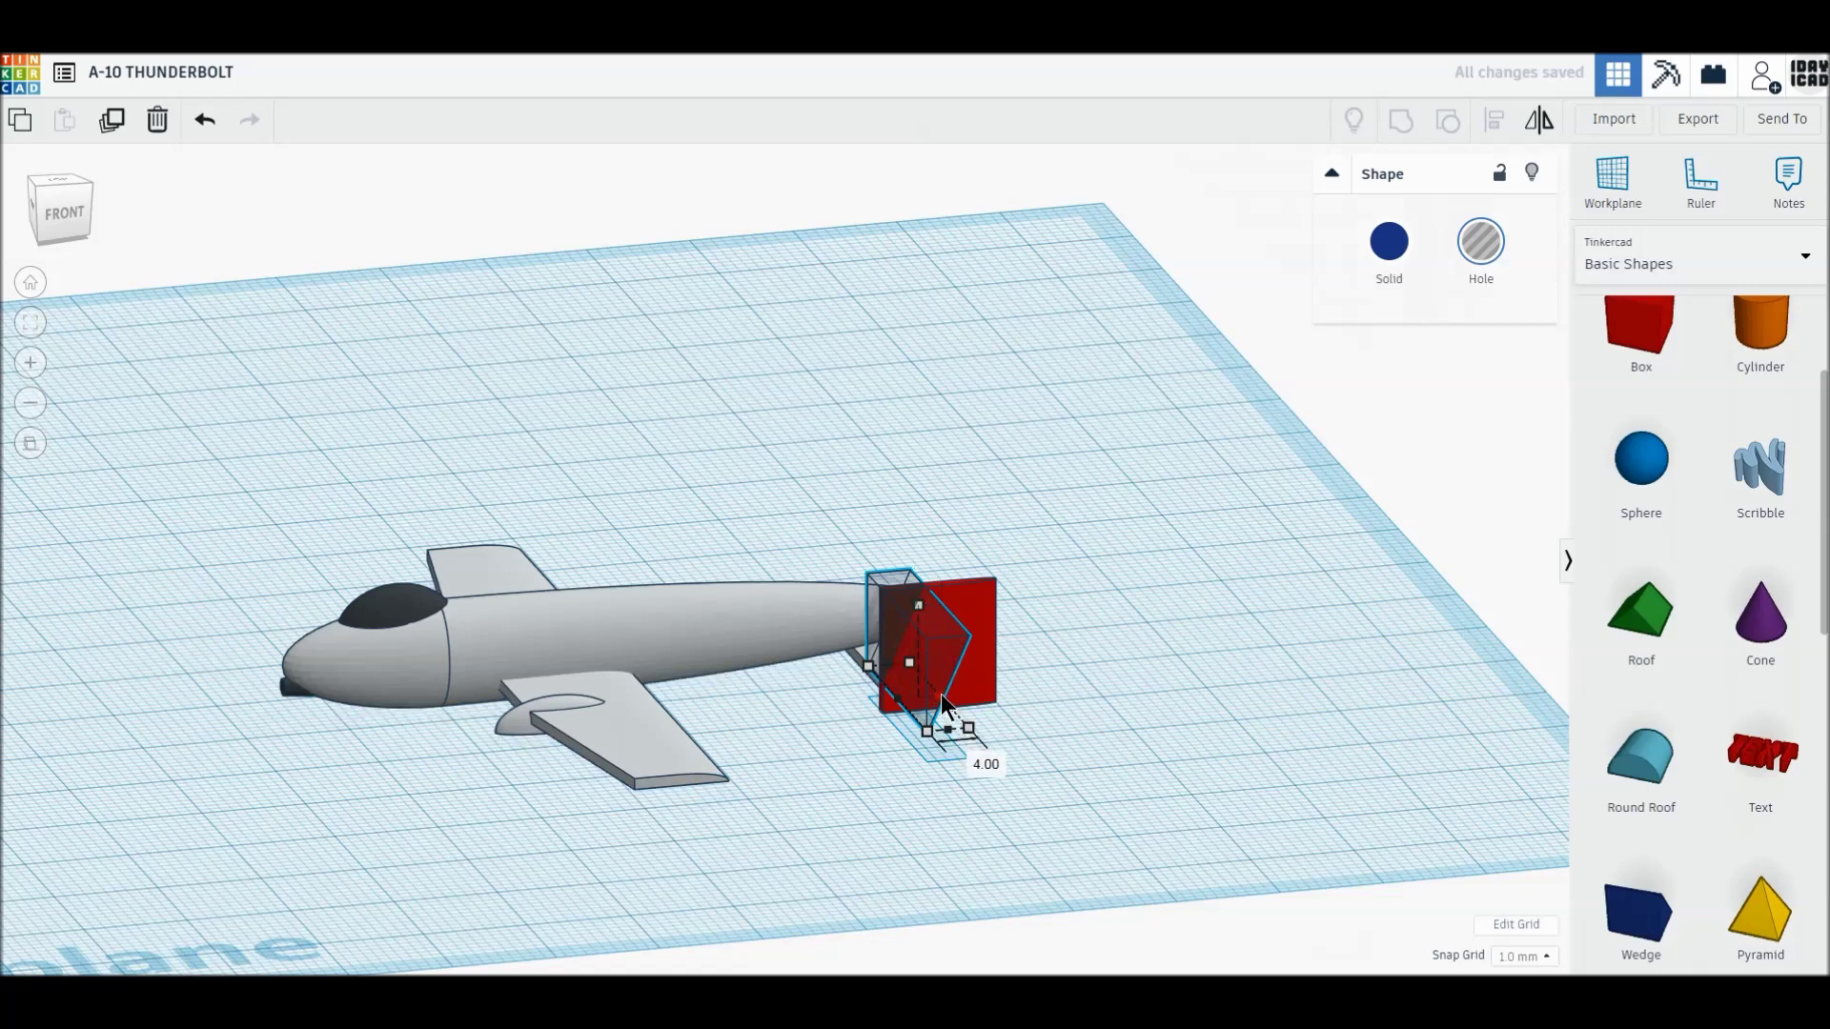
# - Group the fin with the wedge hole to cut a slanted front edge, and colour the fin light grey
pyautogui.click(1086, 638)
pyautogui.moveTo(935, 601)
pyautogui.mouseDown(button='right')
pyautogui.moveTo(988, 735)
pyautogui.moveTo(1001, 724)
pyautogui.moveTo(913, 610)
pyautogui.mouseUp(button='right')
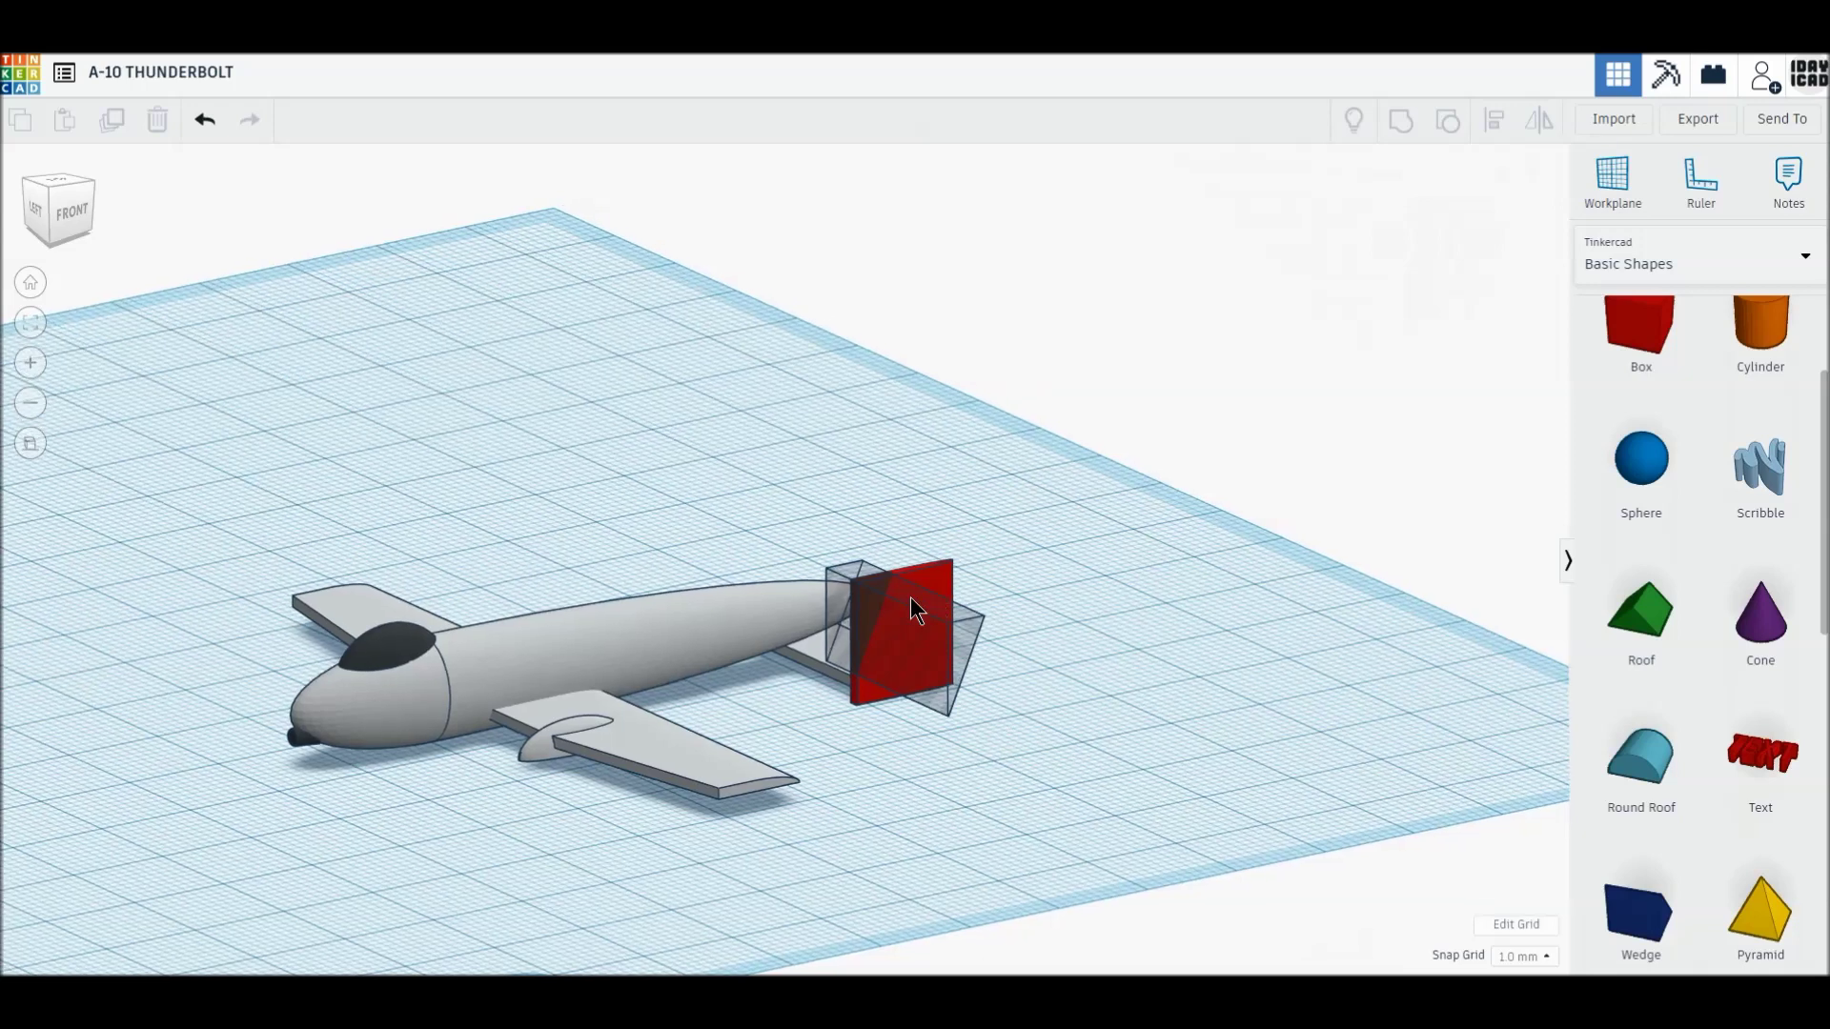
pyautogui.moveTo(944, 589); pyautogui.dragTo(1157, 650)
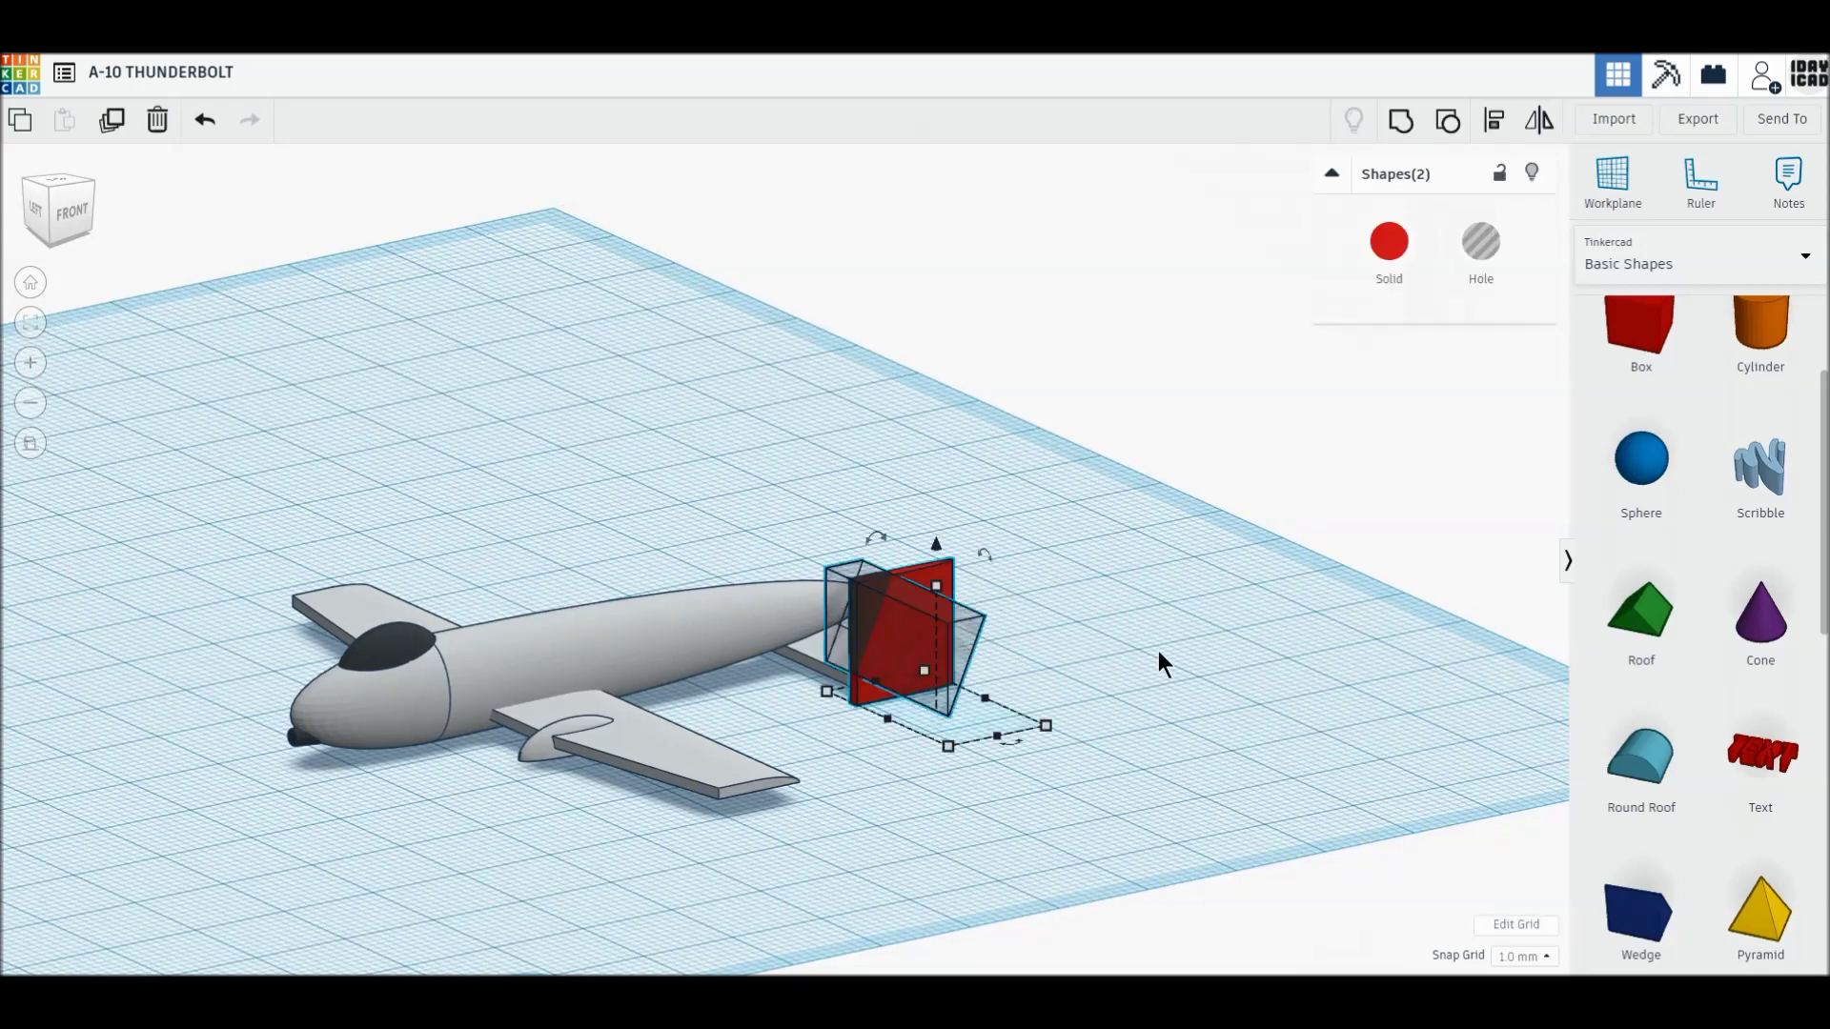
pyautogui.click(1398, 126)
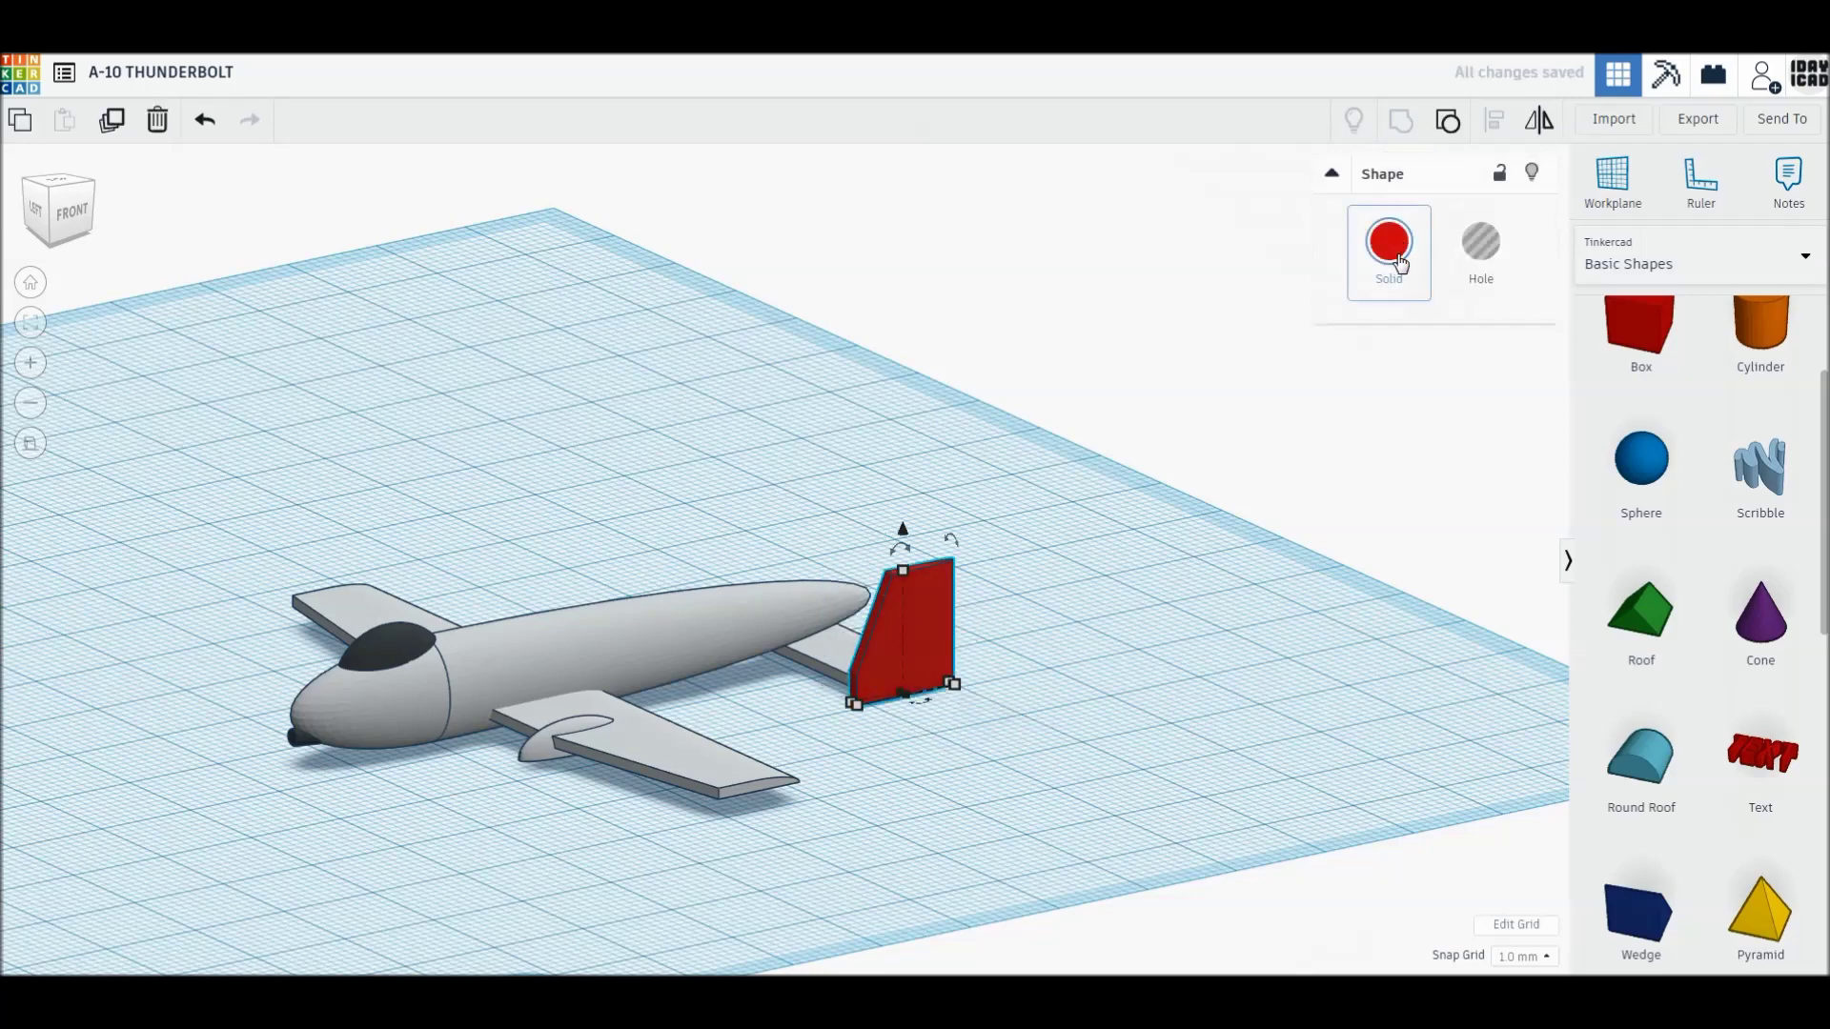
pyautogui.click(1398, 263)
pyautogui.click(1713, 416)
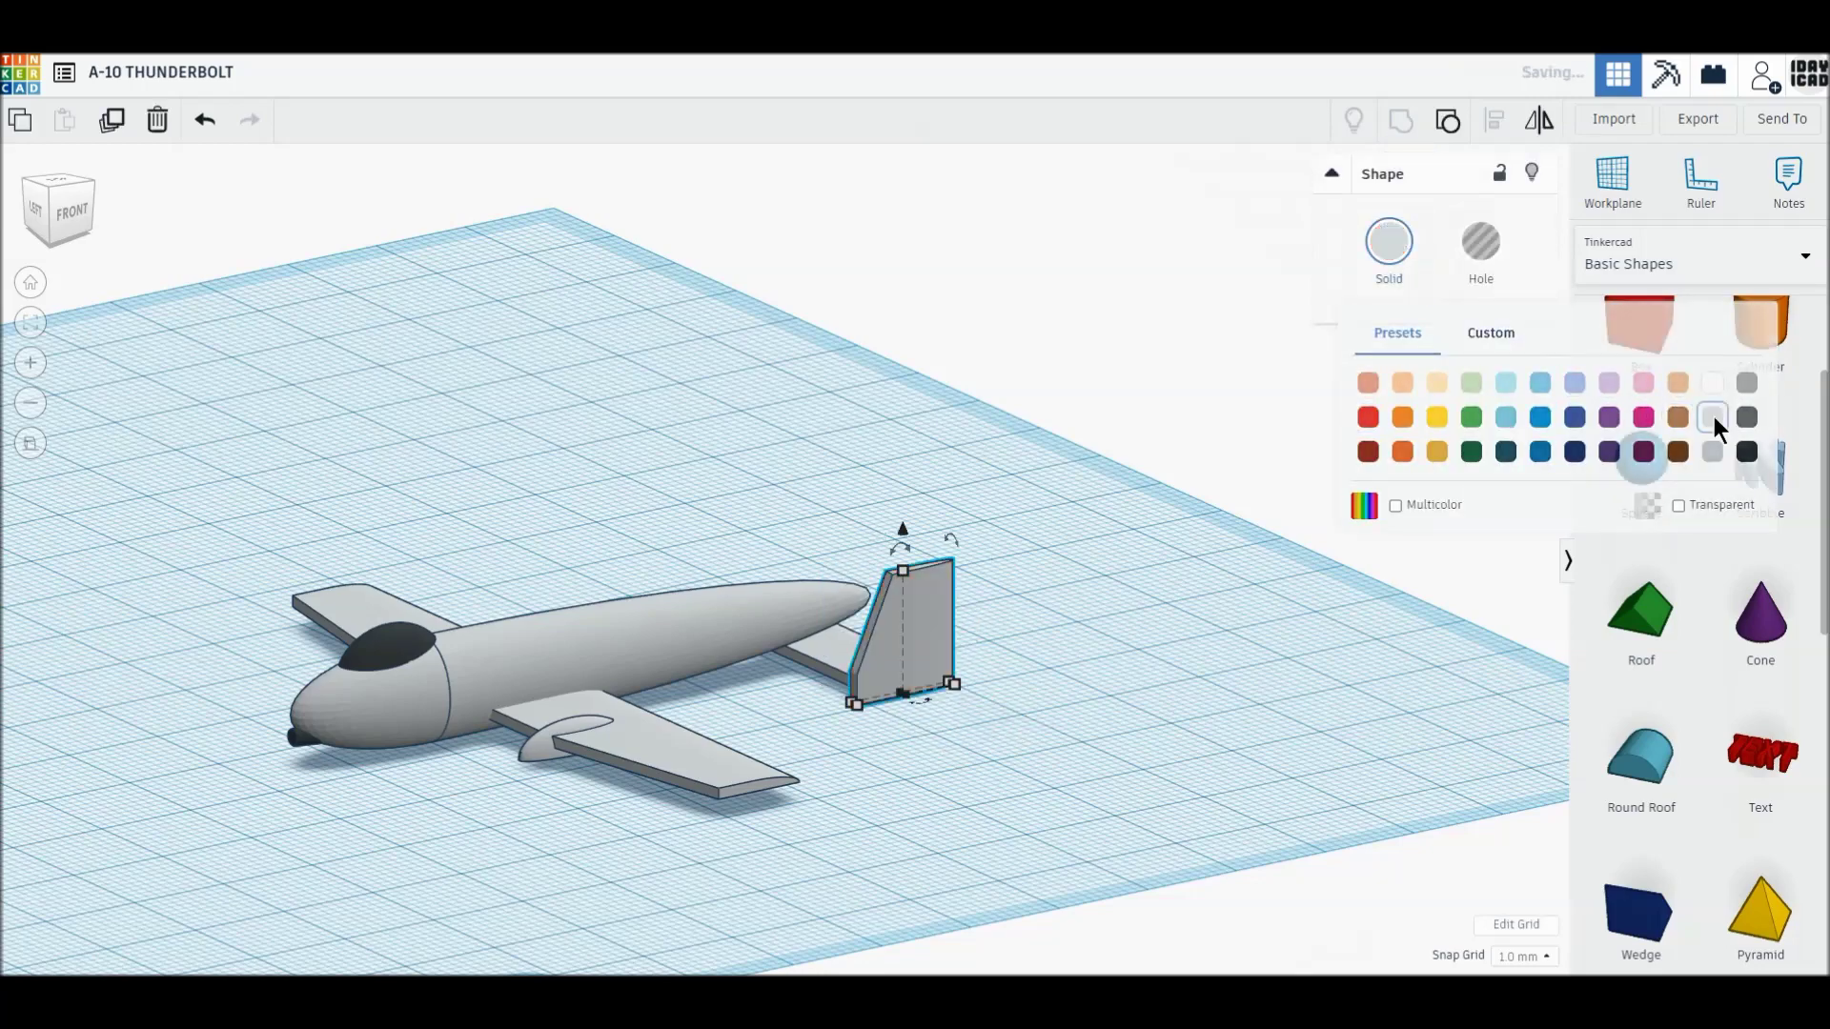
pyautogui.click(1192, 688)
# - Select the tailplane and fin together and raise them to sit higher on the fuselage's tail
pyautogui.moveTo(439, 730); pyautogui.dragTo(728, 552, button='right')
pyautogui.click(729, 552)
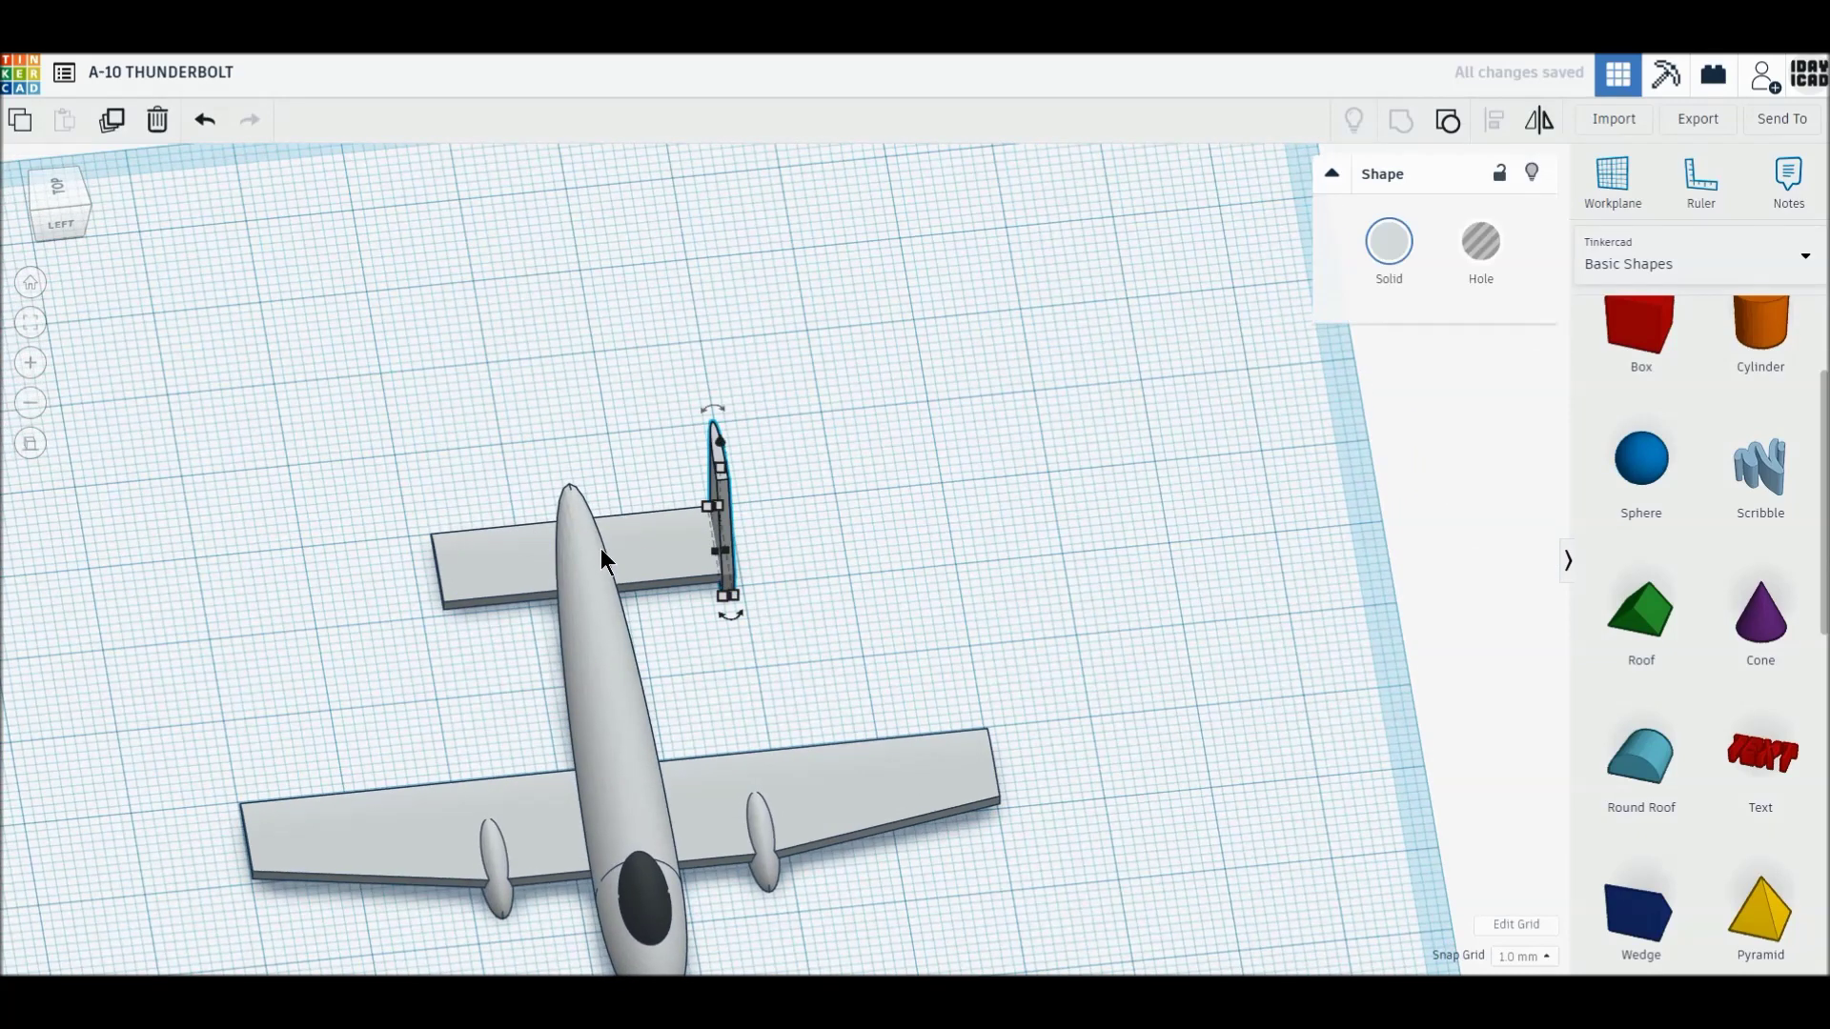
pyautogui.click(769, 629)
pyautogui.moveTo(679, 531); pyautogui.dragTo(792, 661)
pyautogui.moveTo(1095, 833); pyautogui.dragTo(855, 813, button='right')
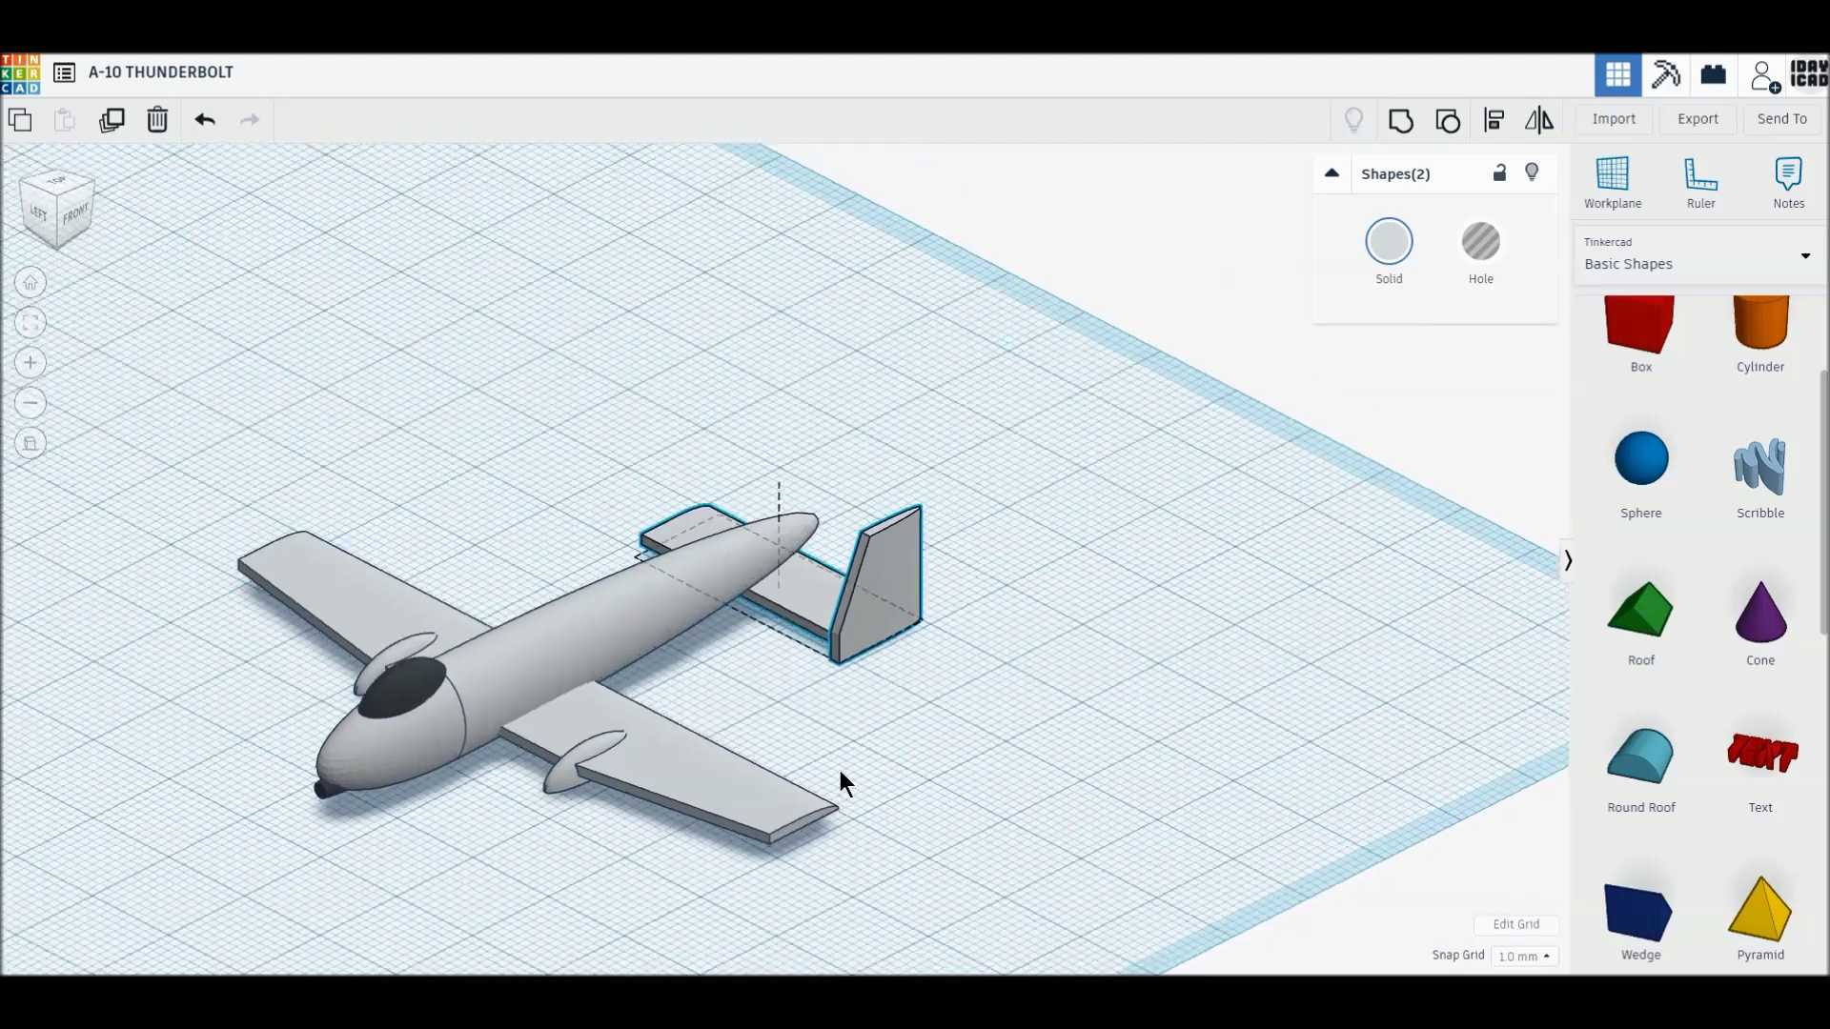
pyautogui.moveTo(779, 470); pyautogui.dragTo(783, 441)
pyautogui.click(712, 821)
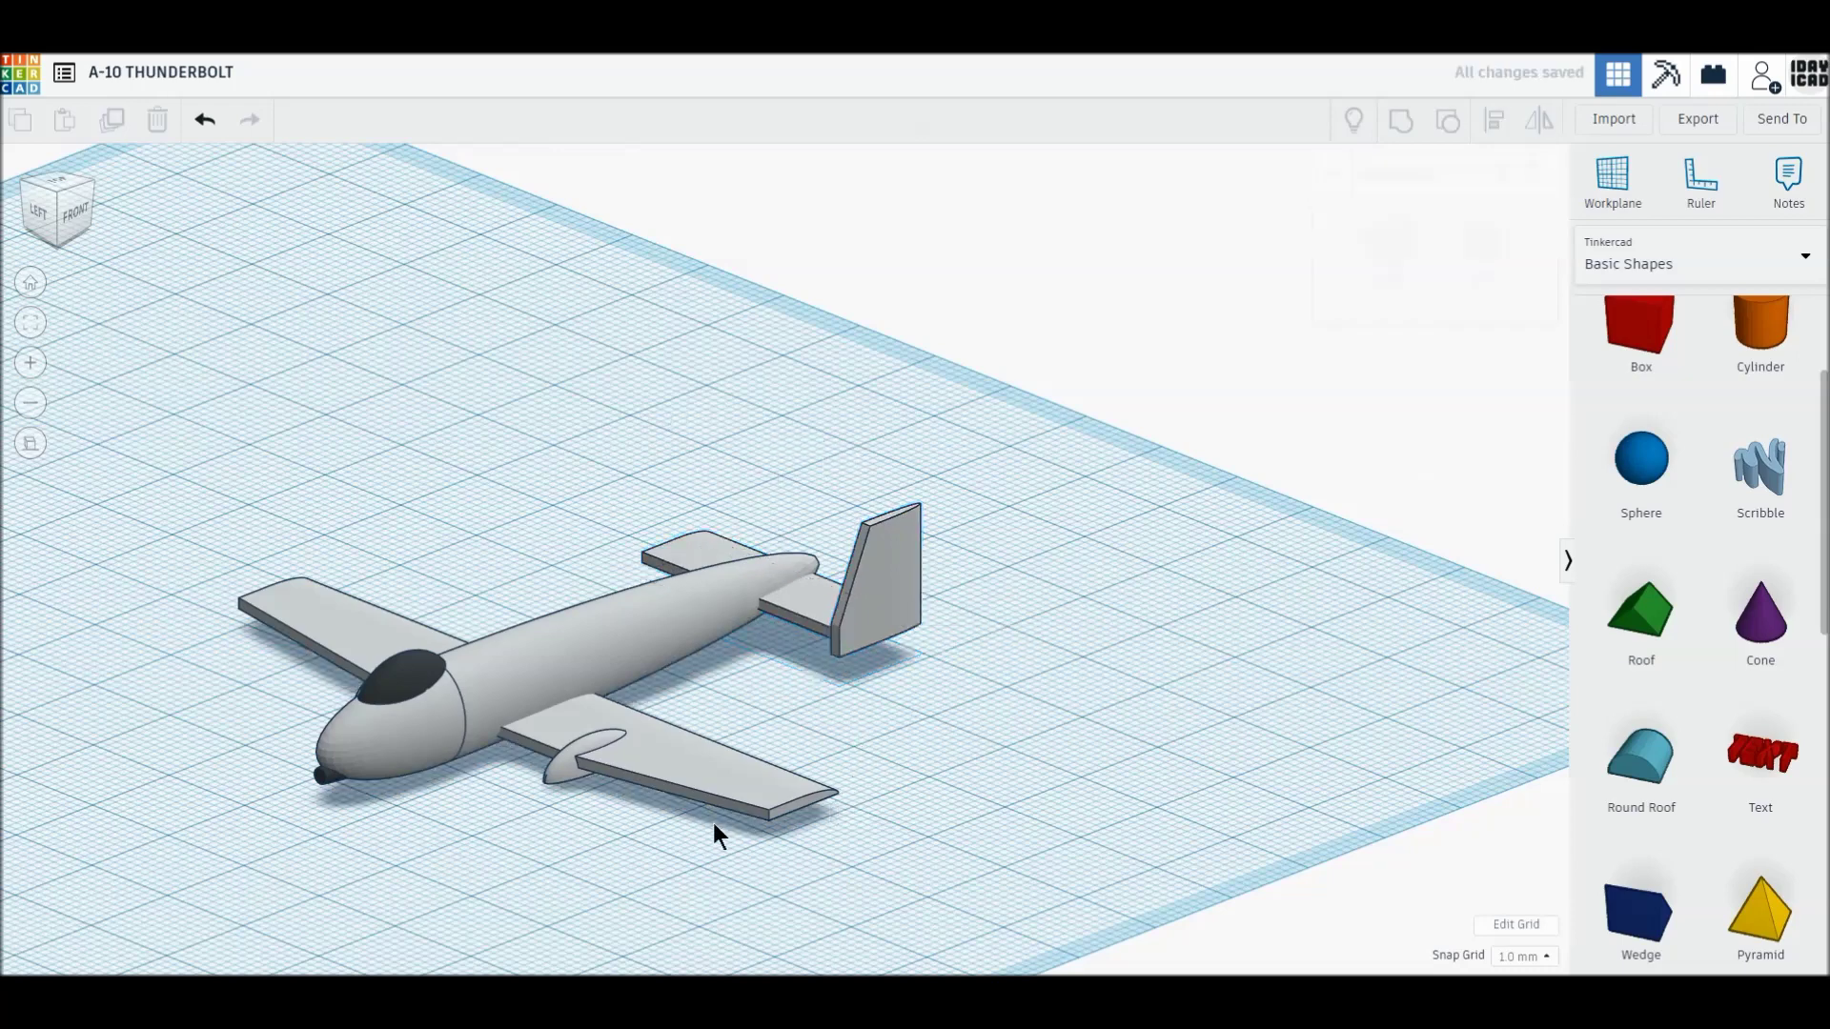
pyautogui.moveTo(753, 803); pyautogui.dragTo(792, 851, button='right')
pyautogui.moveTo(735, 598); pyautogui.dragTo(799, 699)
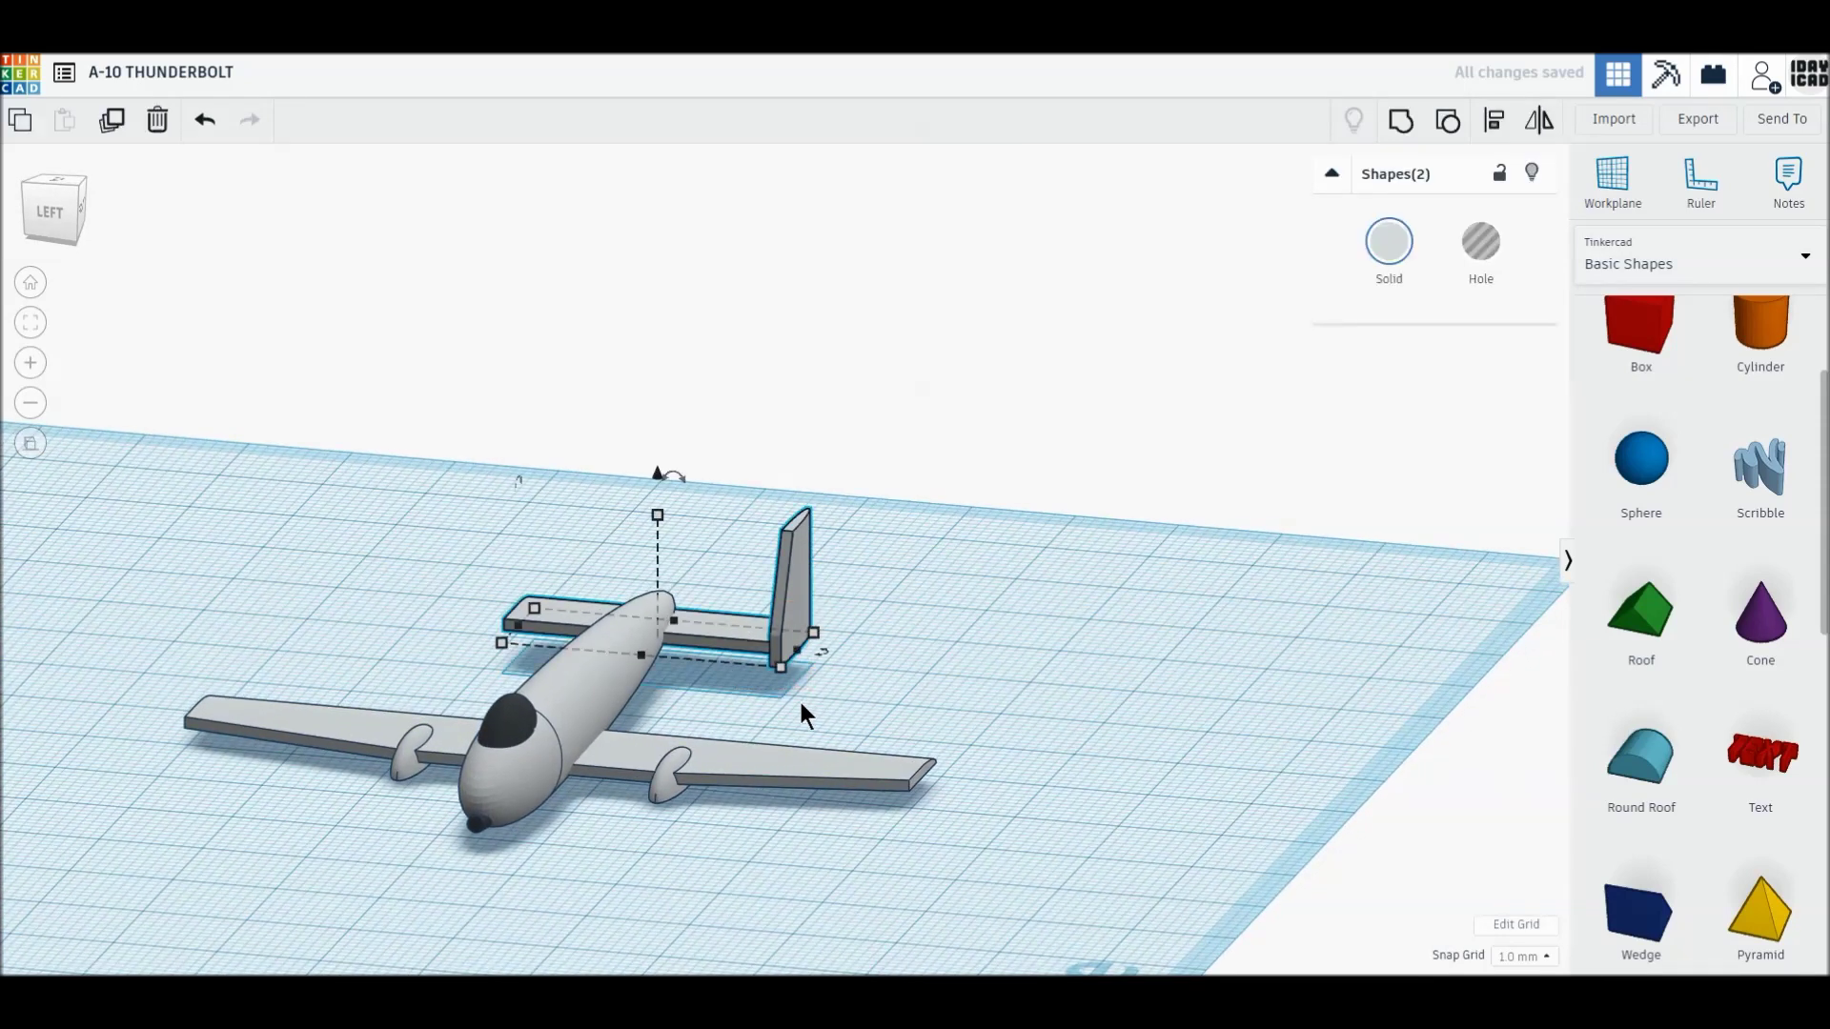
pyautogui.moveTo(657, 472); pyautogui.dragTo(655, 463)
pyautogui.click(740, 686)
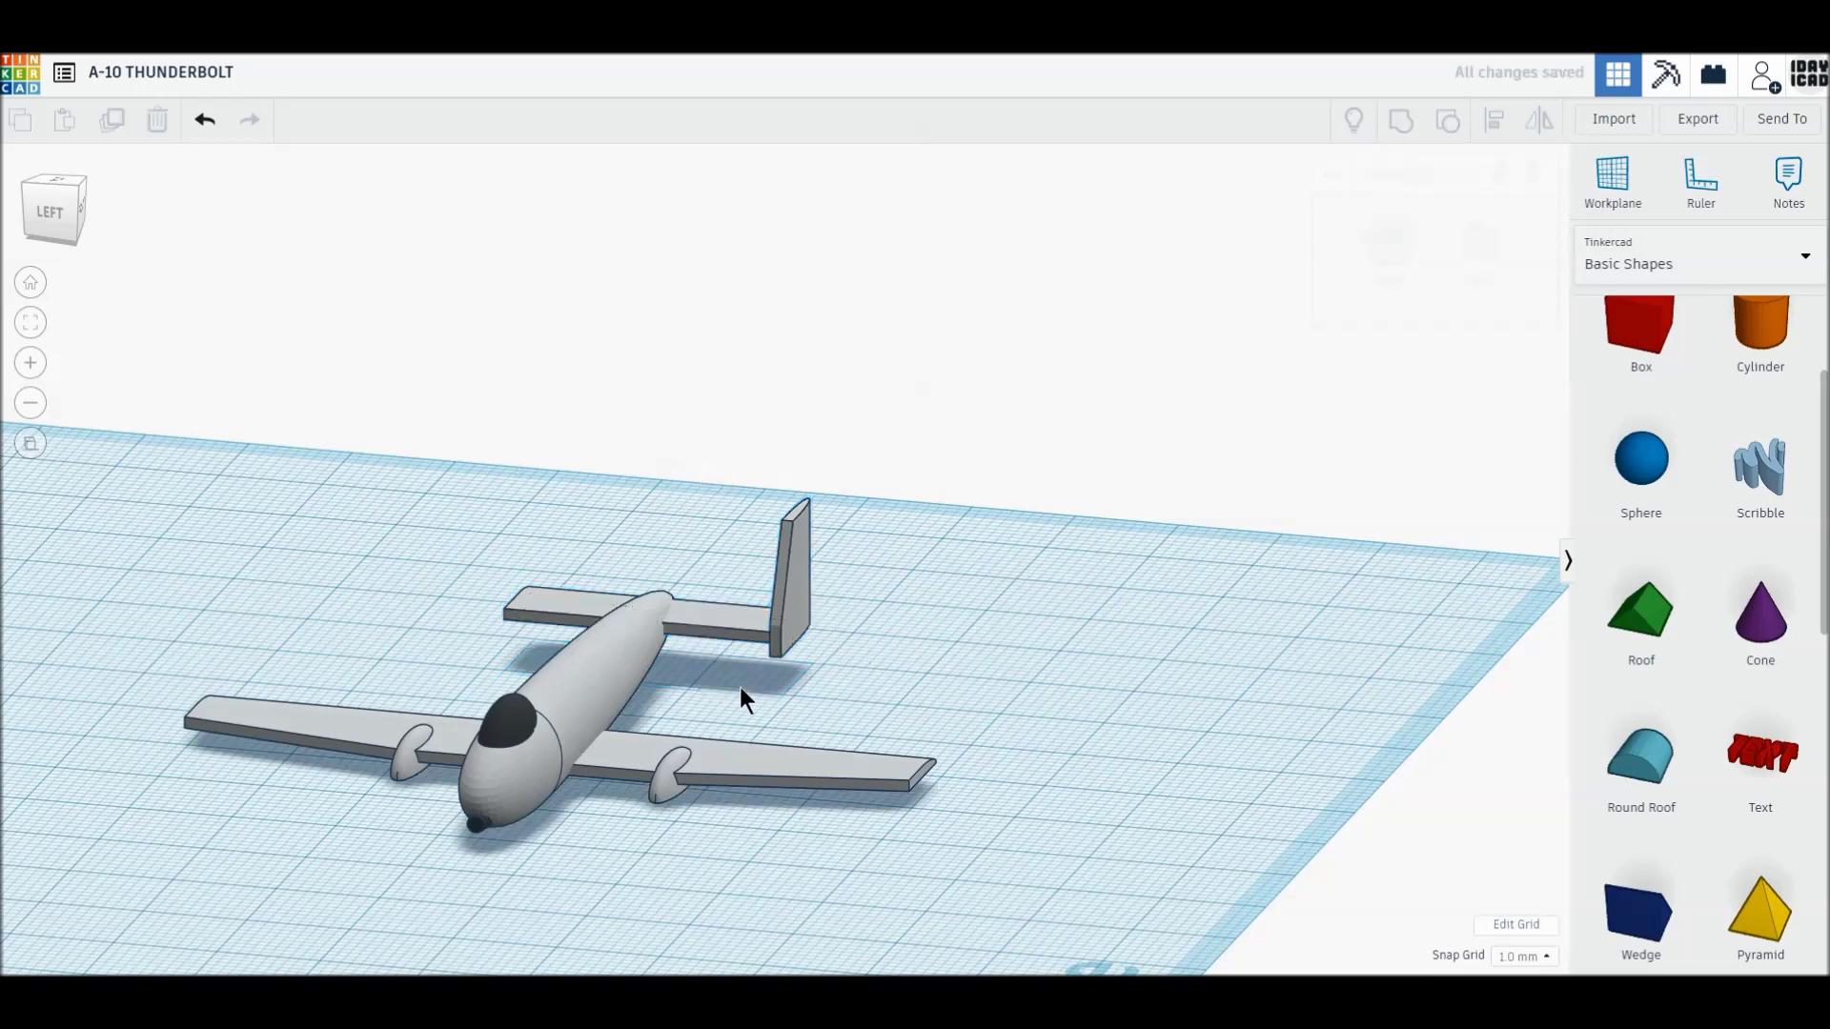
# - Duplicate the fin in place and move the copy onto the opposite end of the tailplane
pyautogui.moveTo(461, 735); pyautogui.dragTo(541, 850, button='right')
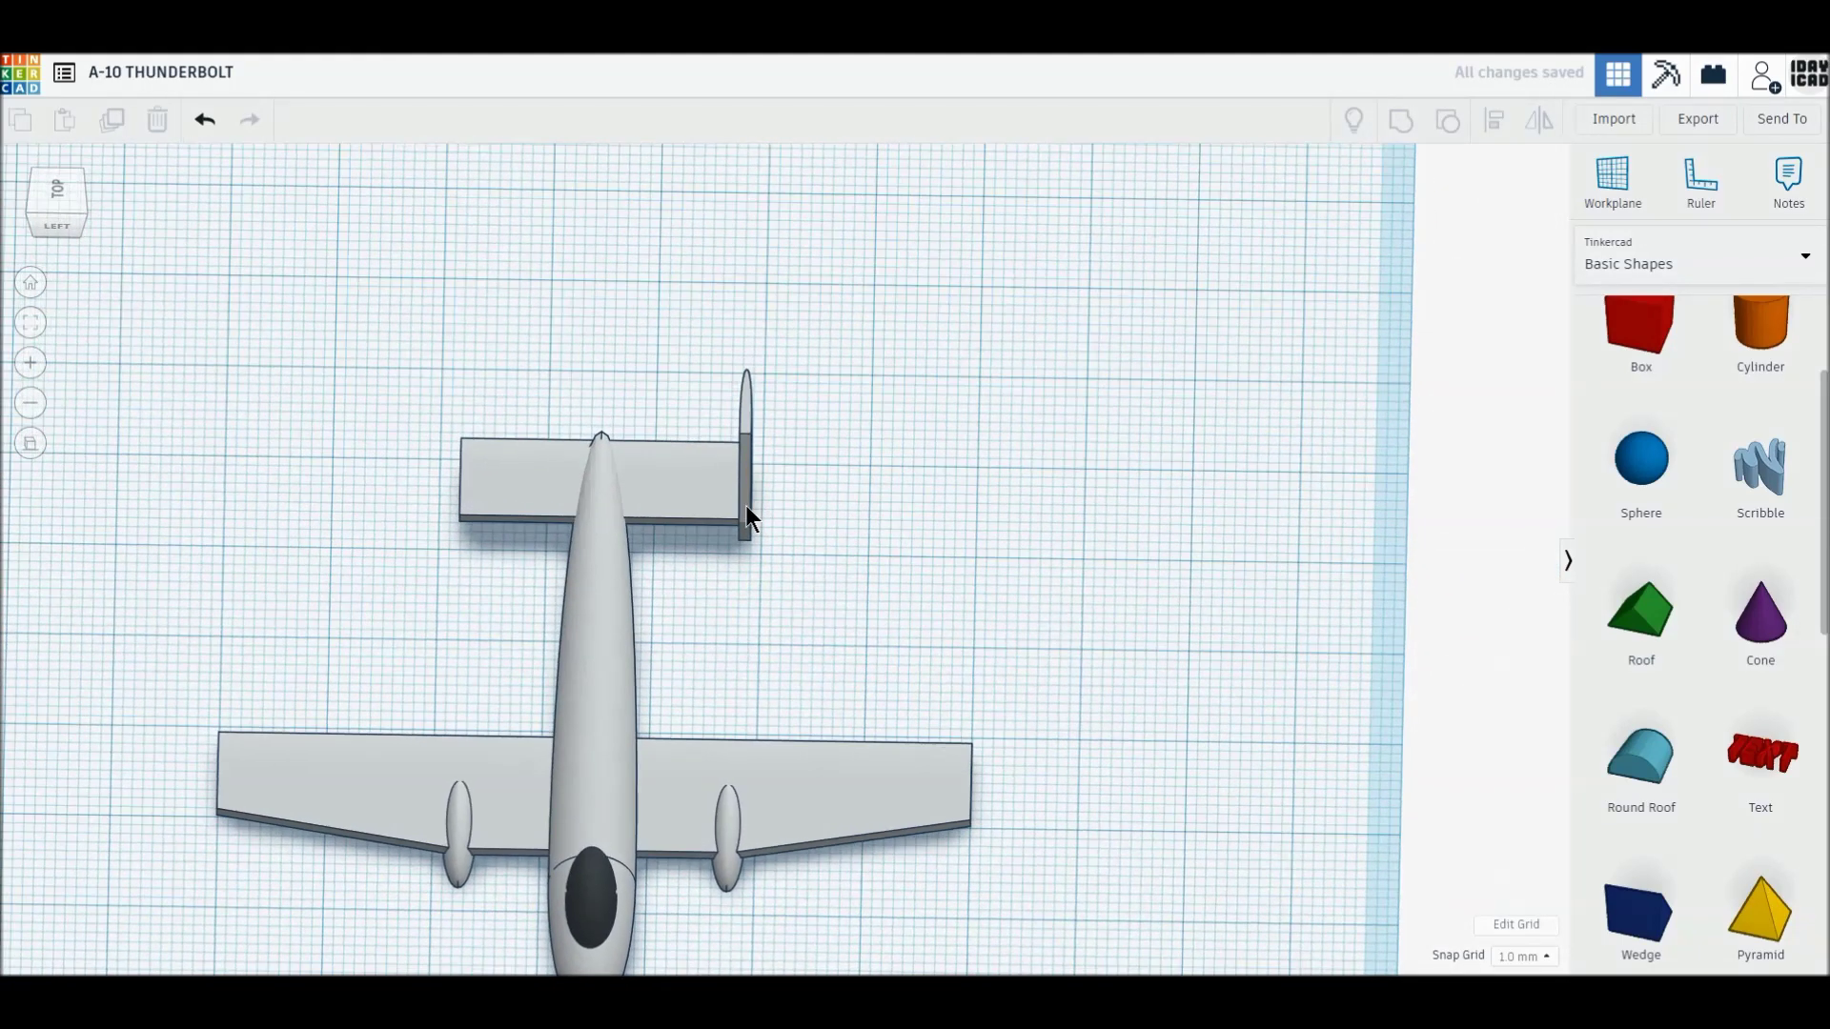
pyautogui.click(745, 500)
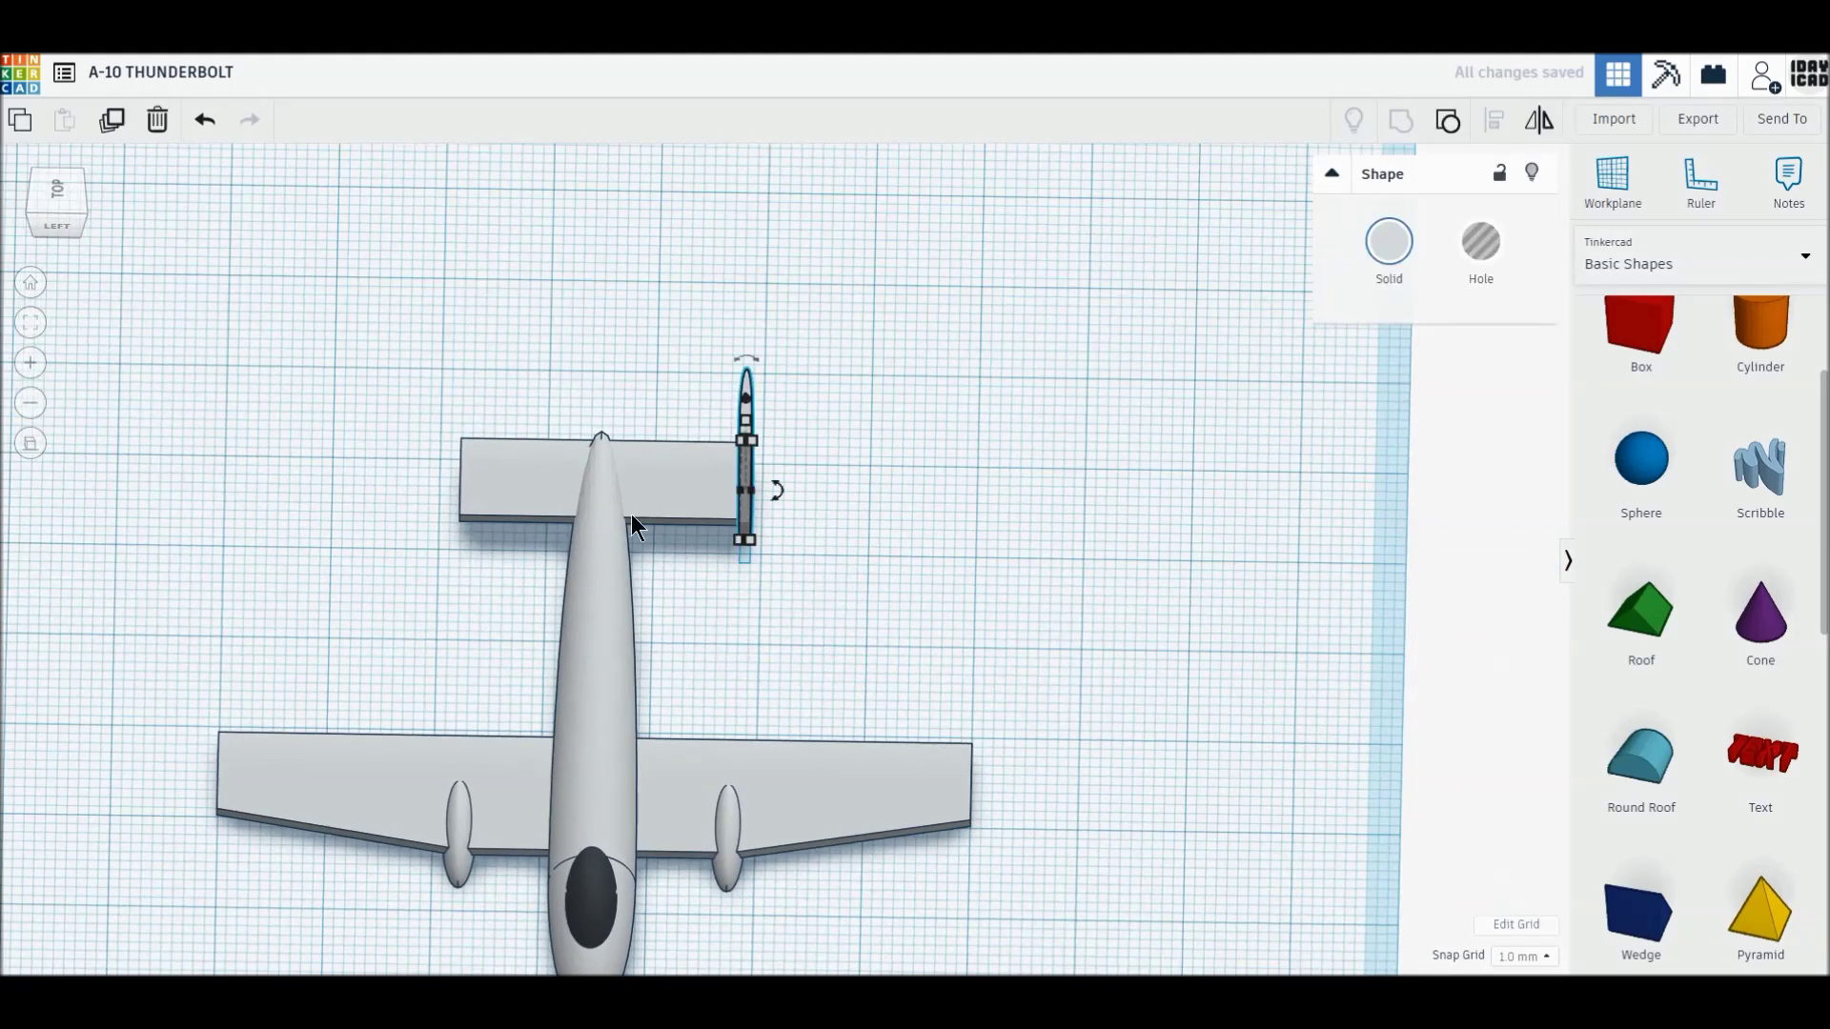
pyautogui.click(114, 126)
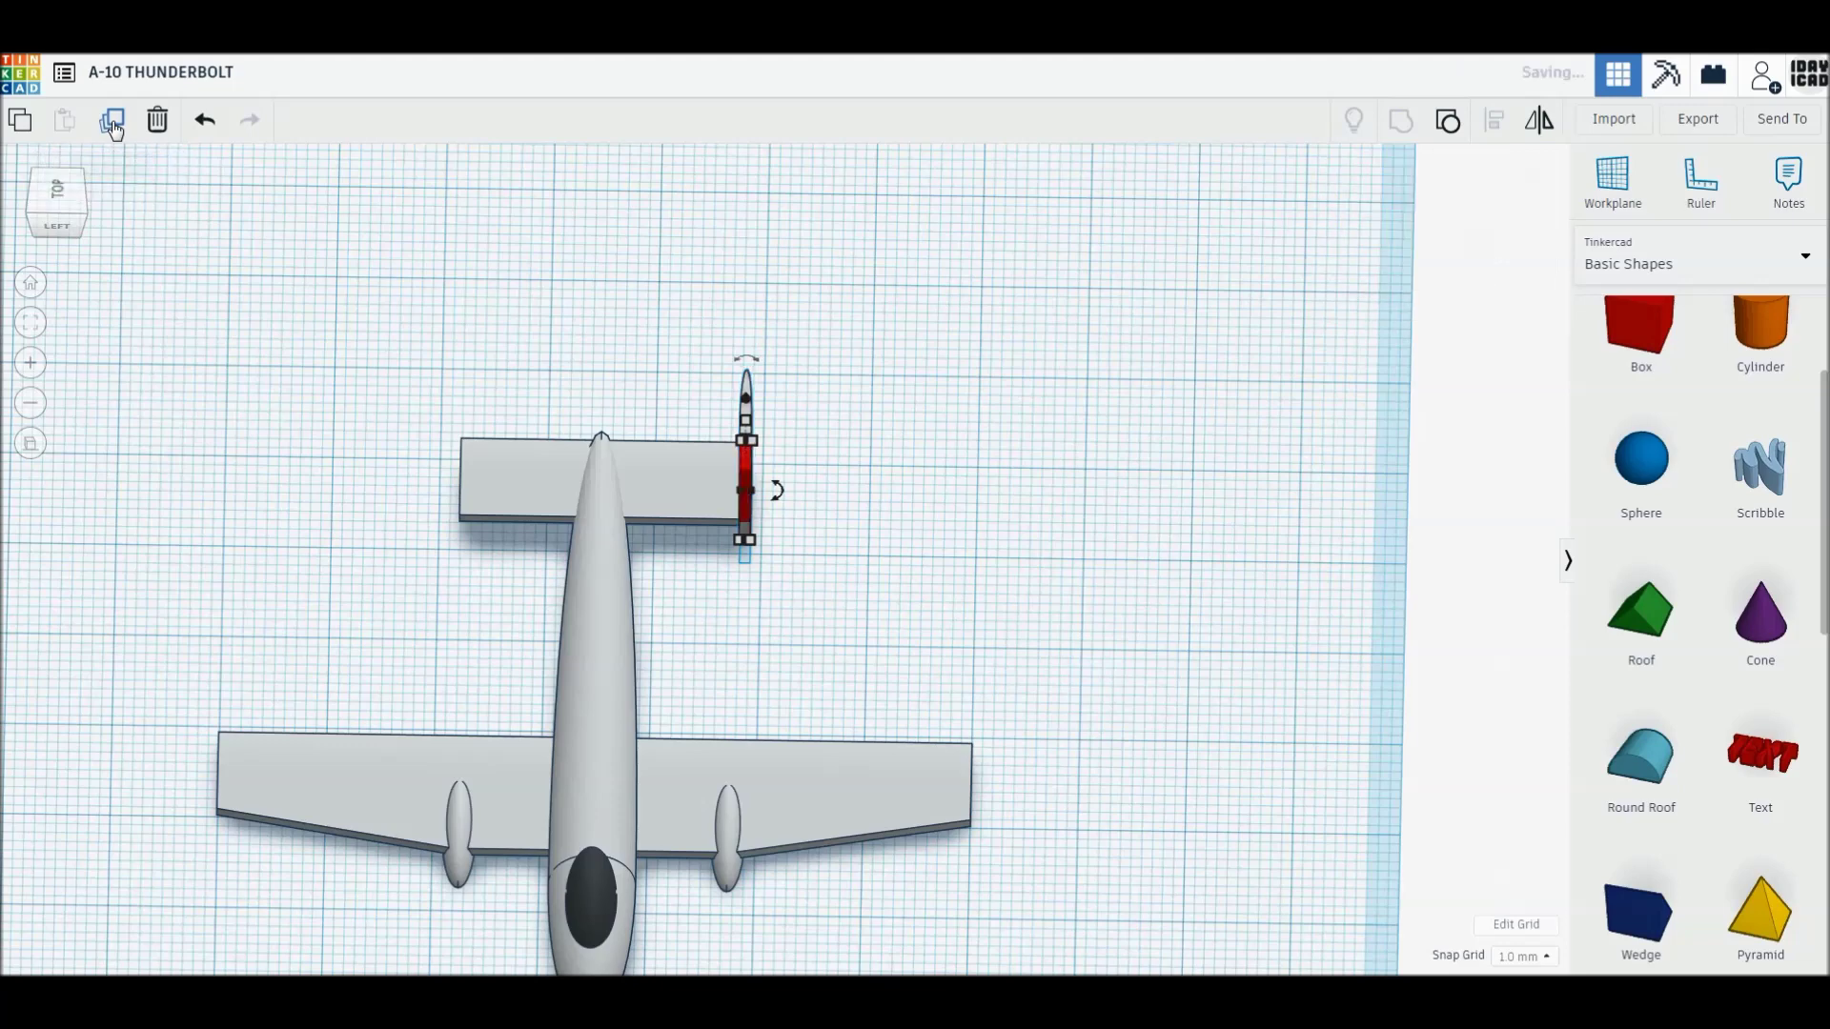
pyautogui.click(55, 190)
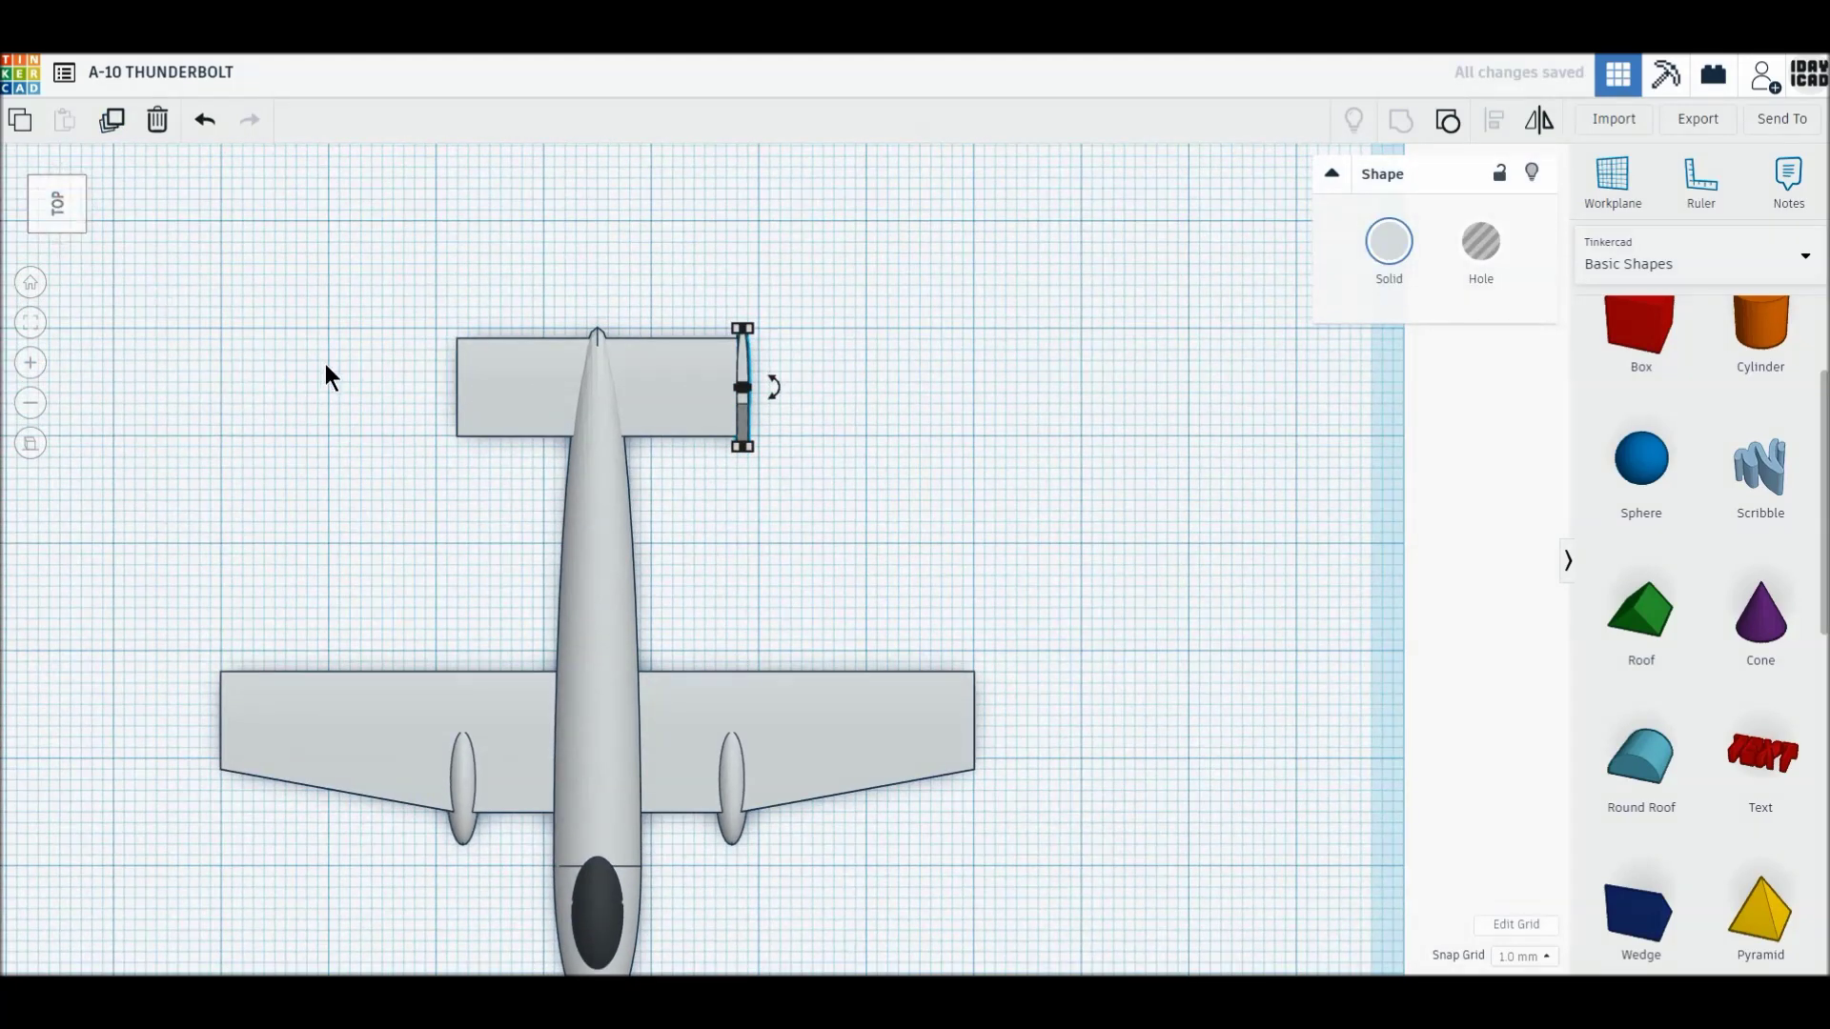
pyautogui.moveTo(736, 376); pyautogui.dragTo(449, 368)
pyautogui.click(1037, 562)
pyautogui.moveTo(1037, 563); pyautogui.dragTo(863, 404, button='right')
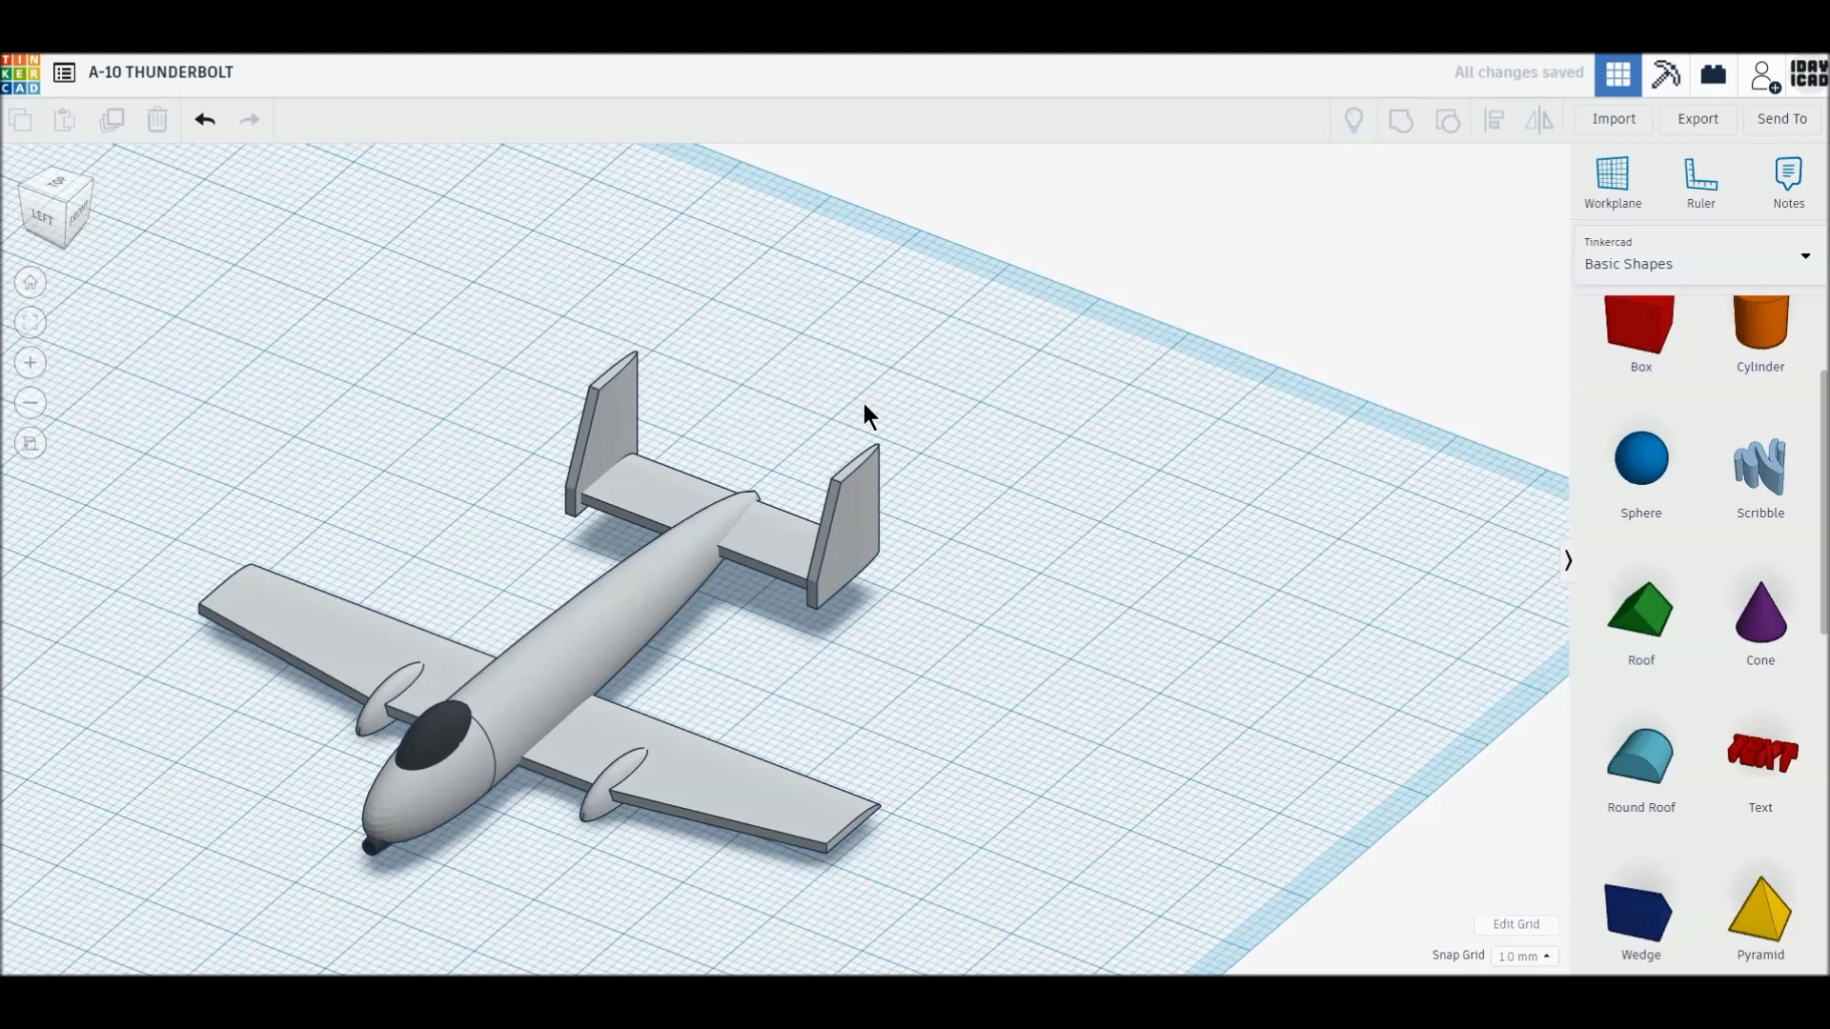
# - Place a cylinder beside the aircraft and give it 64 sides, a 2.5 bevel and 10 segments
pyautogui.moveTo(1753, 352); pyautogui.dragTo(1046, 717)
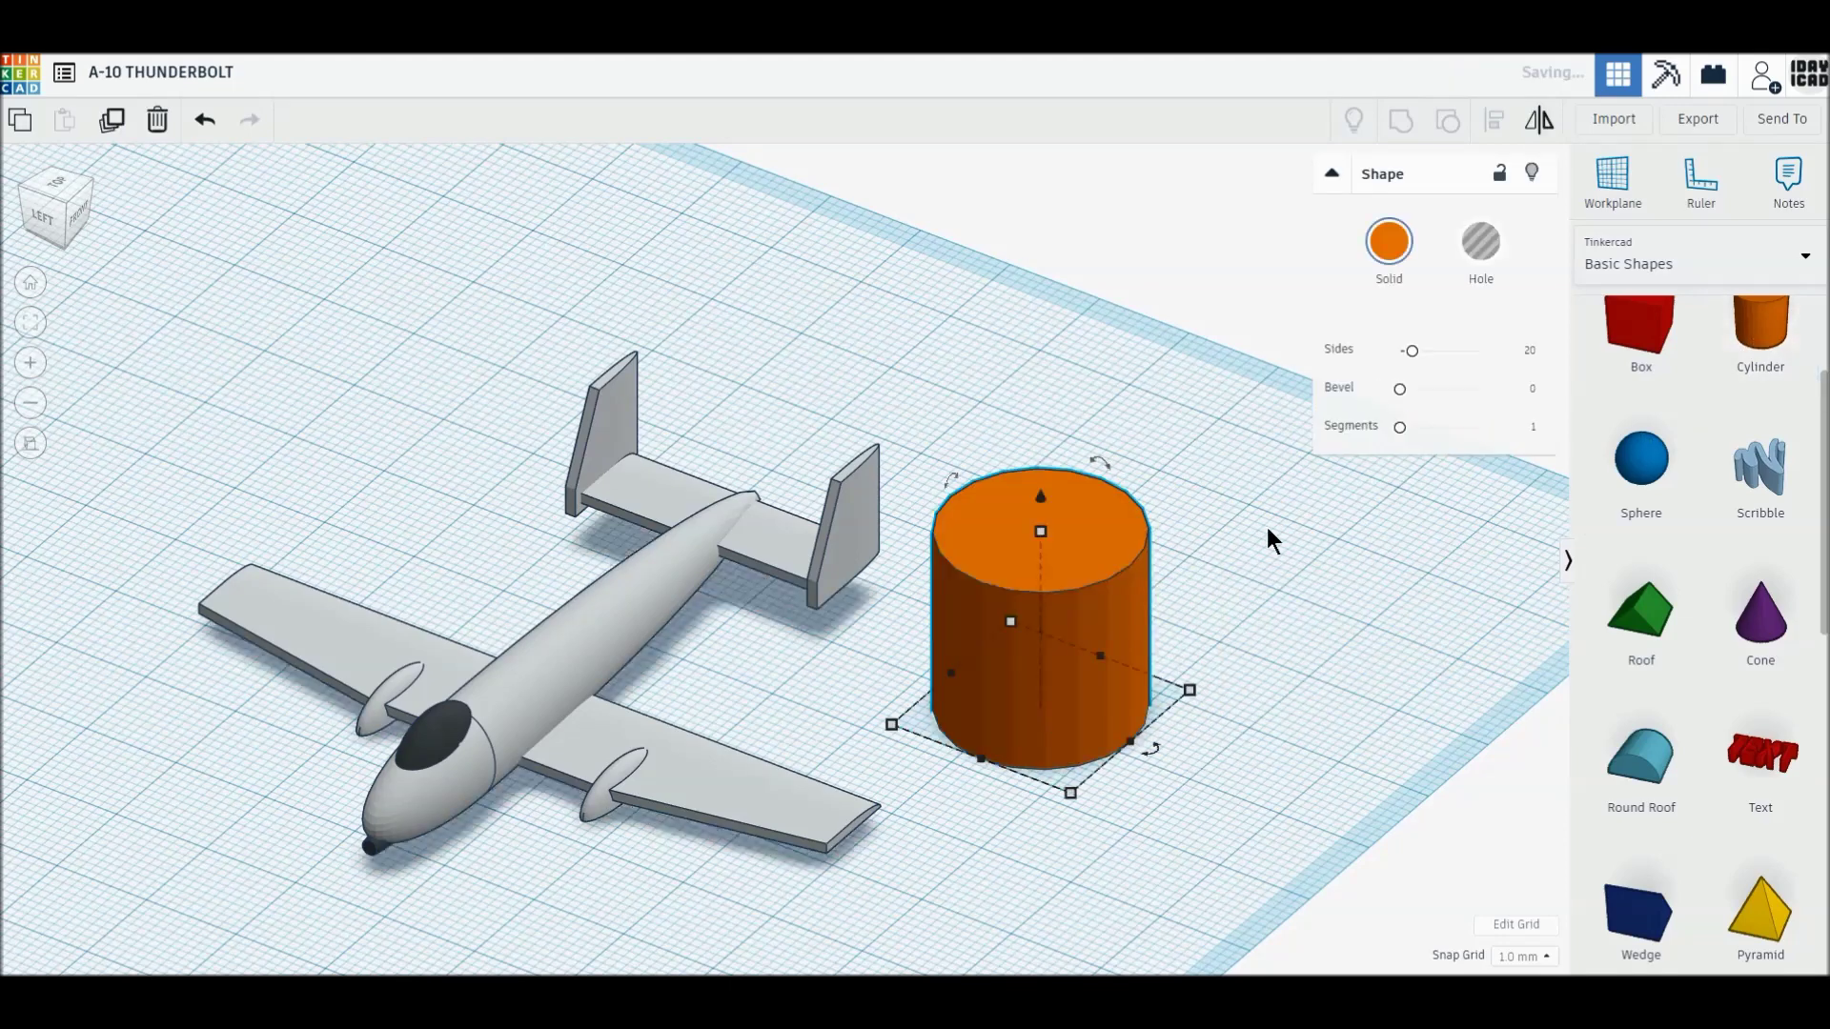
pyautogui.moveTo(1543, 352); pyautogui.dragTo(1552, 351)
pyautogui.moveTo(1401, 389); pyautogui.dragTo(1553, 387)
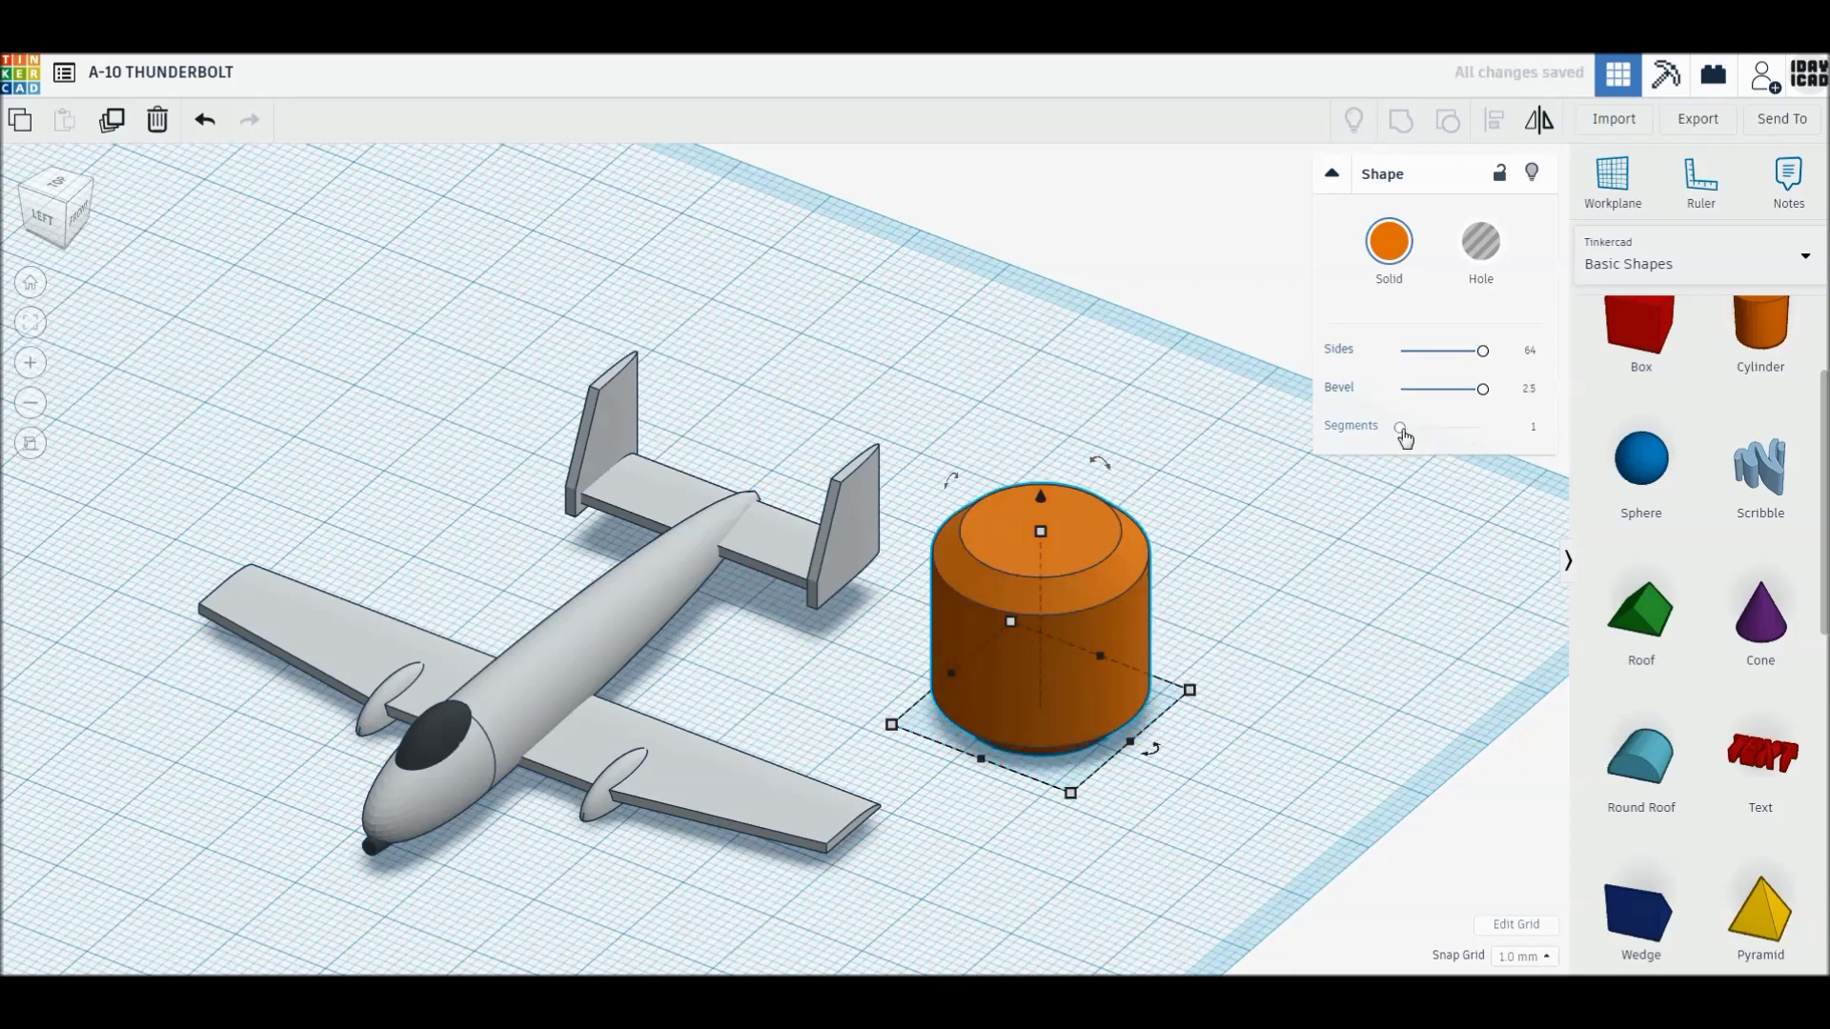
pyautogui.moveTo(1400, 427); pyautogui.dragTo(1575, 437)
# - Resize the cylinder to a 6 by 6 mm cross-section and rotate it 90° to lie parallel to the fuselage
pyautogui.moveTo(951, 479)
pyautogui.mouseDown()
pyautogui.moveTo(918, 581)
pyautogui.moveTo(953, 490)
pyautogui.mouseUp()
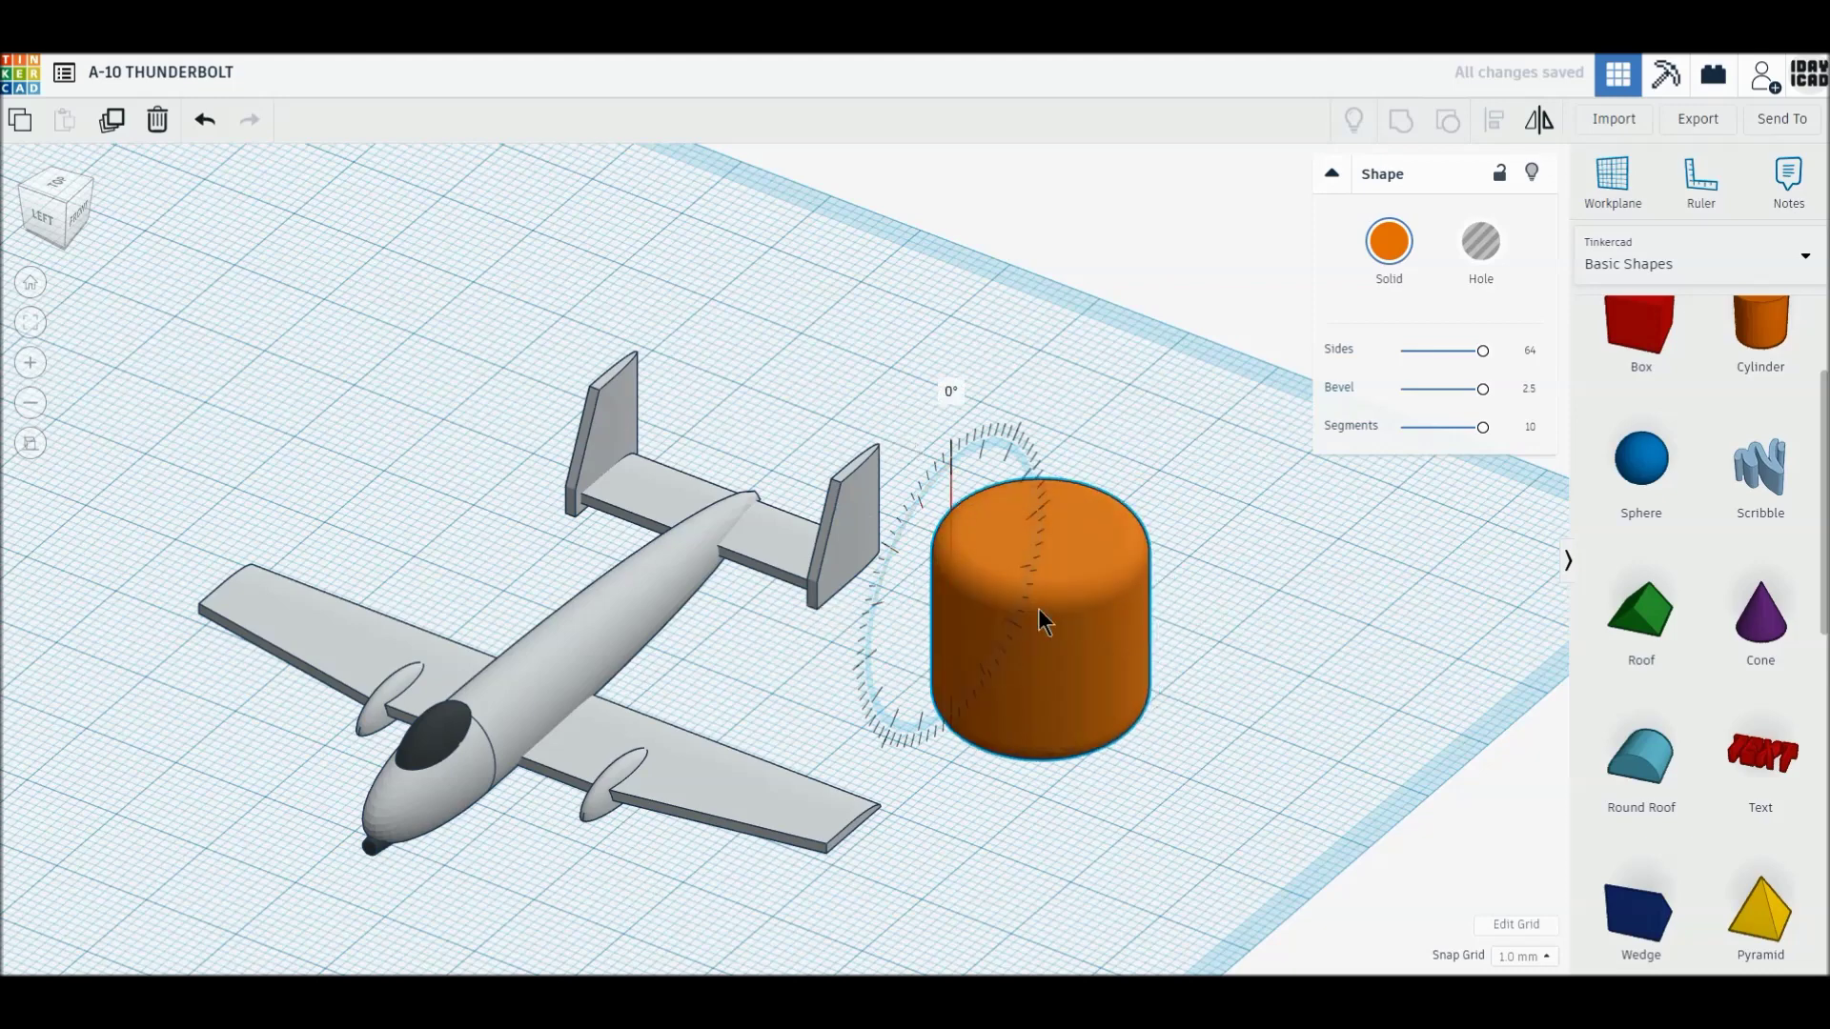
pyautogui.moveTo(1191, 691); pyautogui.dragTo(979, 711)
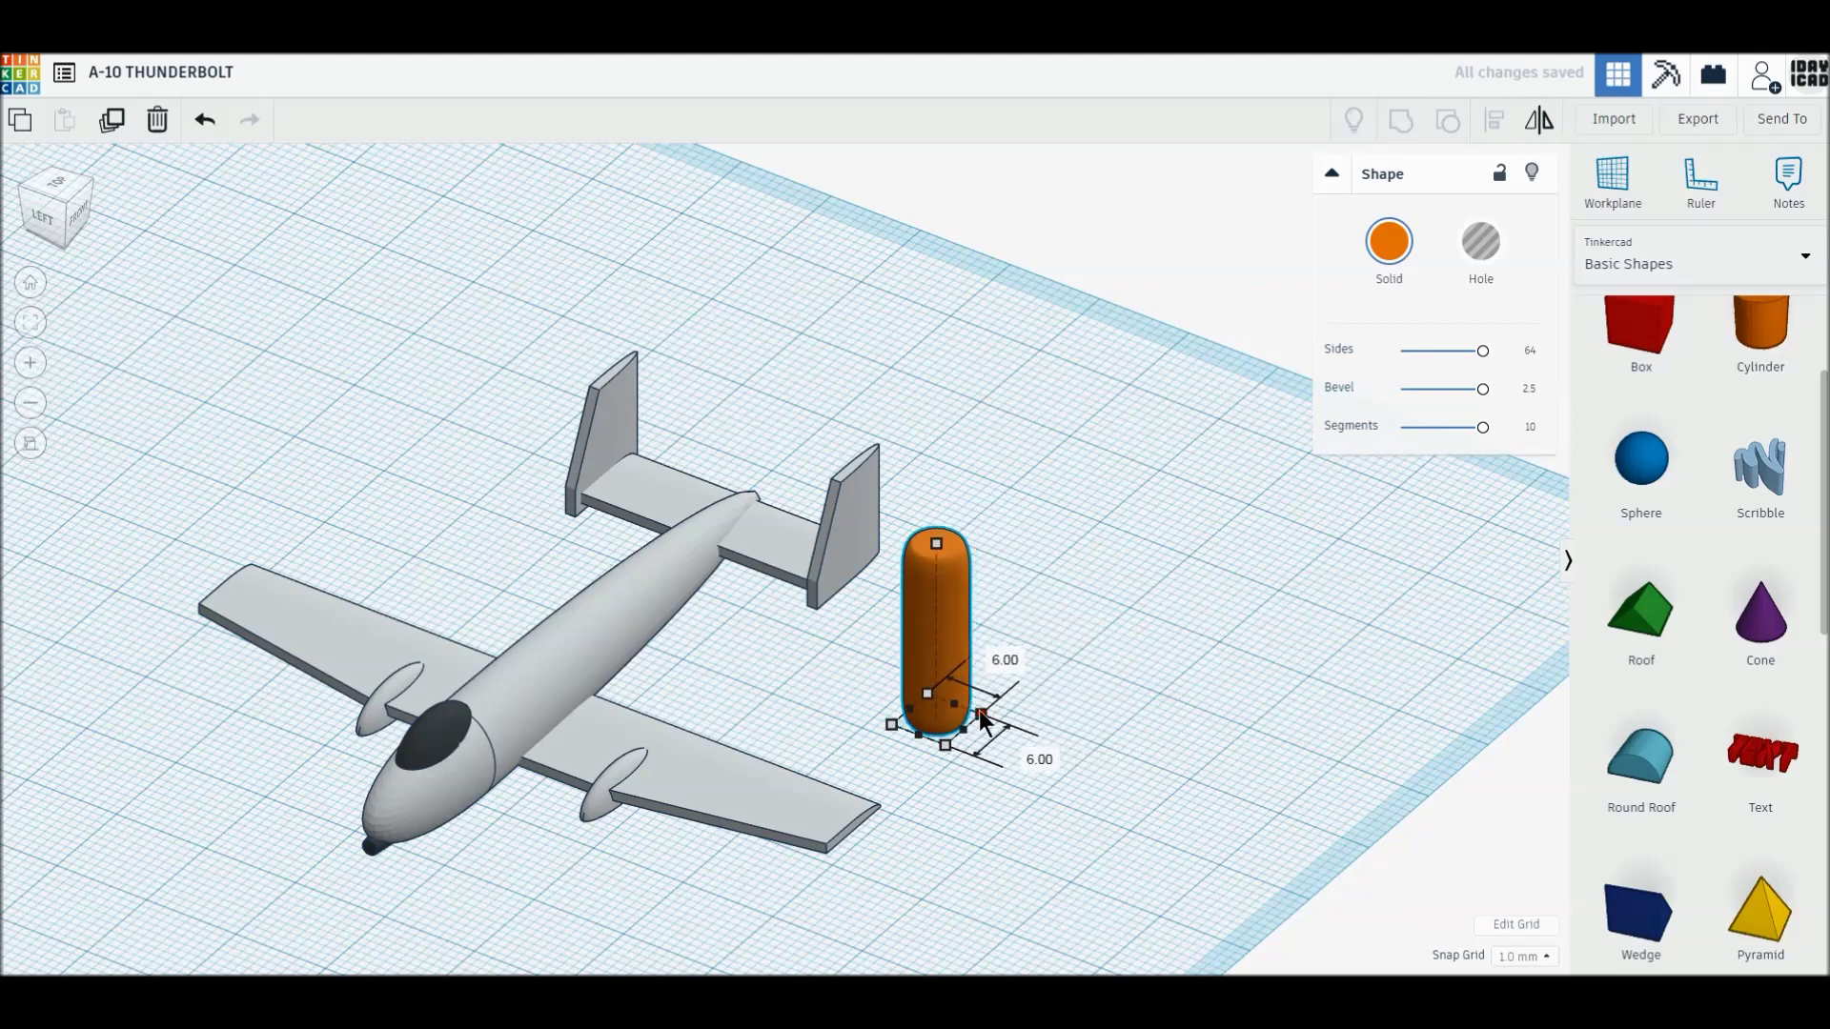
pyautogui.moveTo(937, 543); pyautogui.dragTo(867, 715)
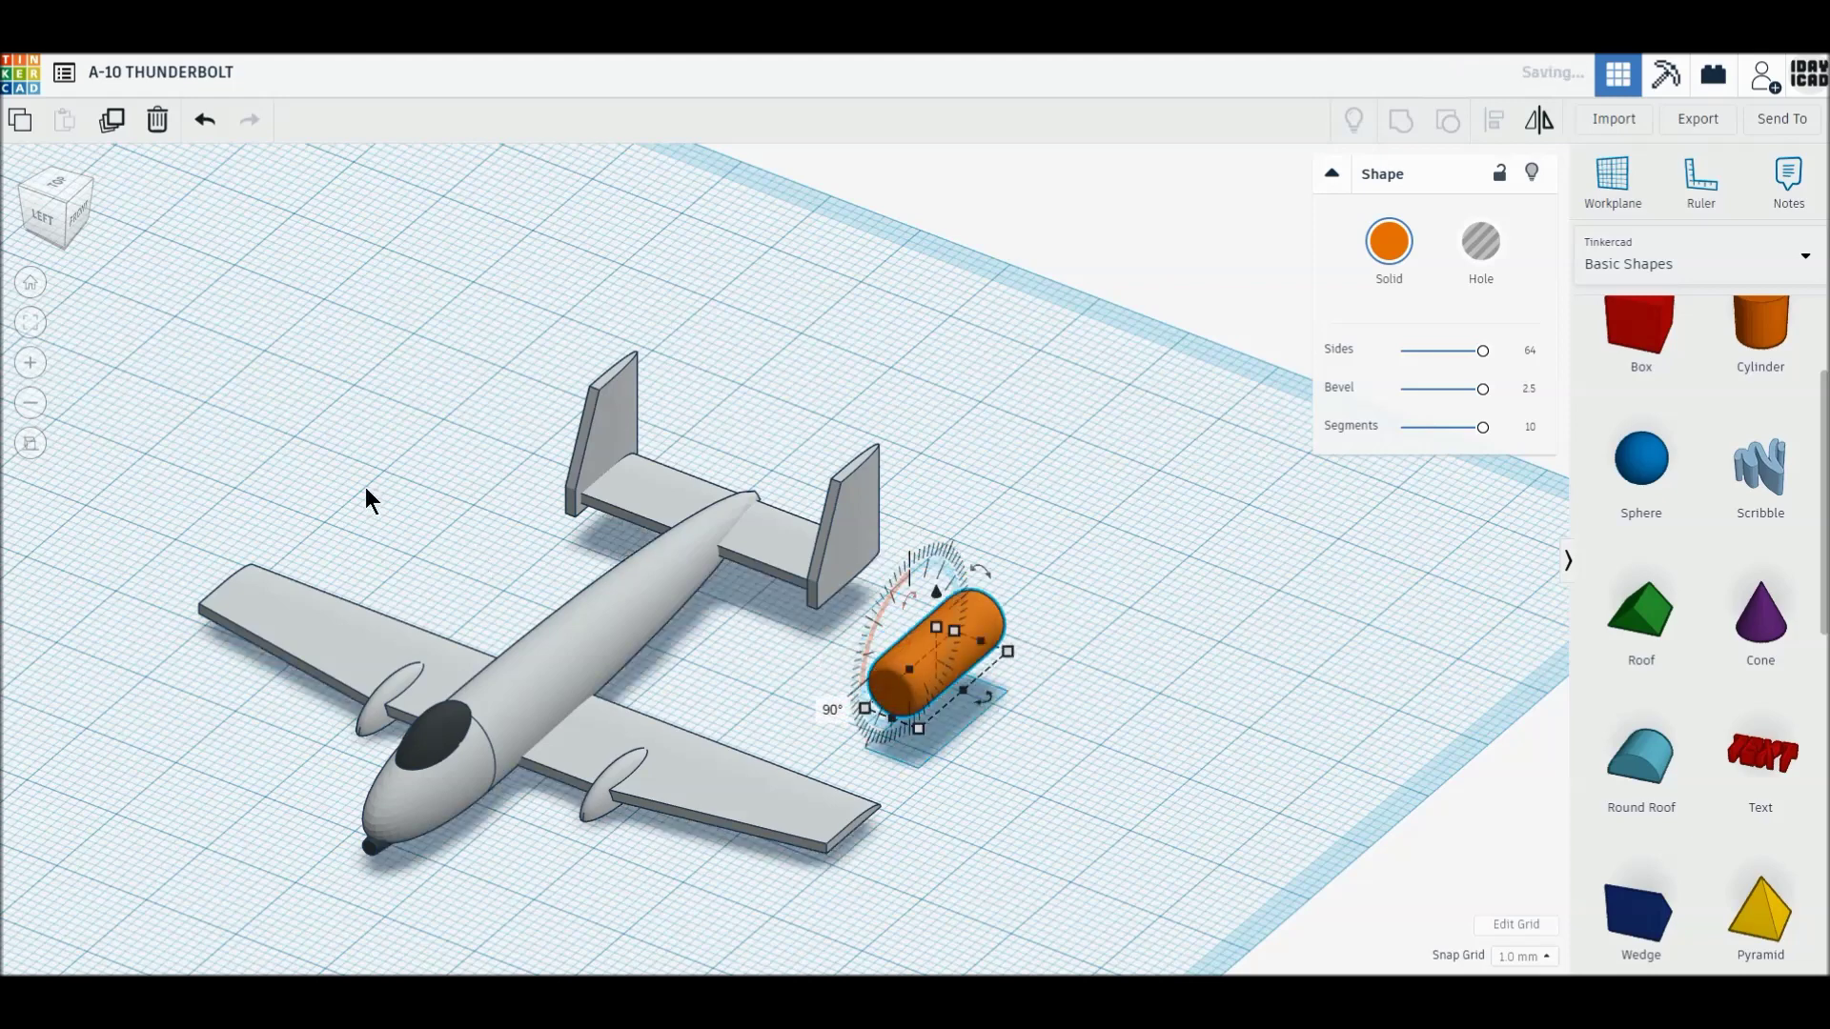
# - Move the cylinder 22 mm sideways to sit beside the rear fuselage between wing and tailplane, and colour it light grey
pyautogui.click(65, 183)
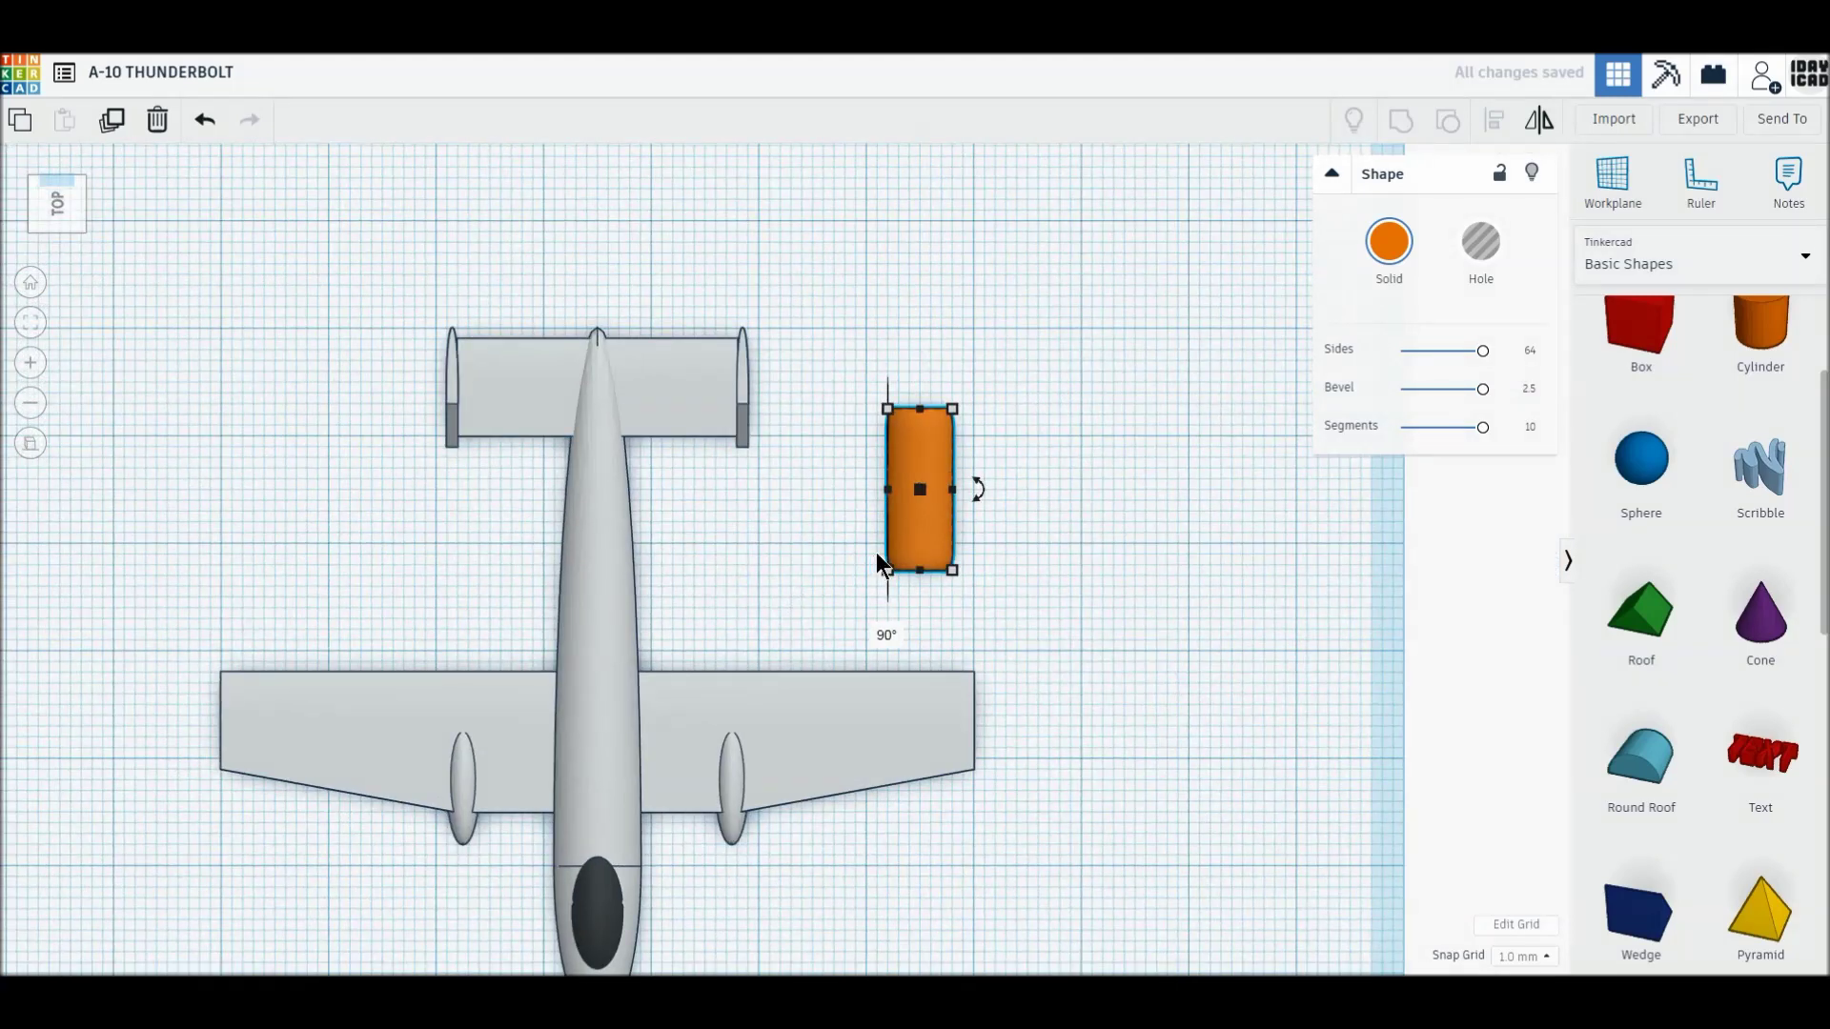
pyautogui.moveTo(928, 539); pyautogui.dragTo(691, 611)
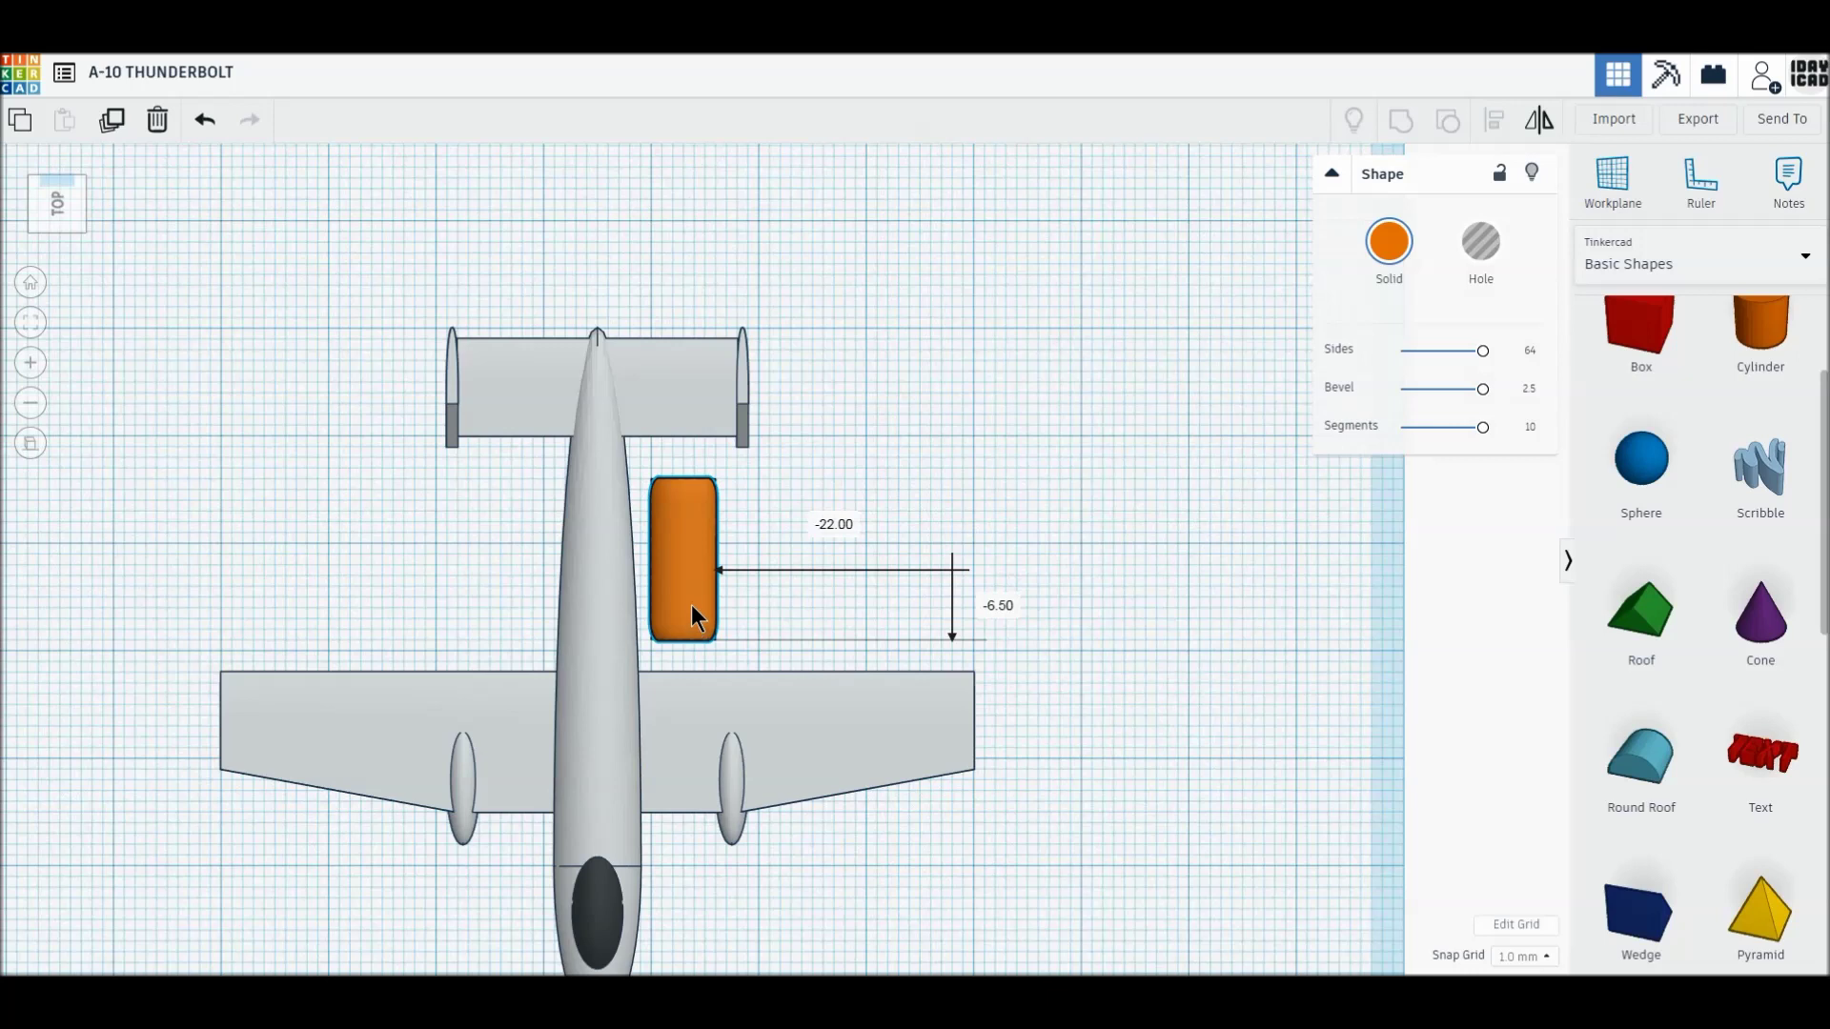
pyautogui.click(690, 605)
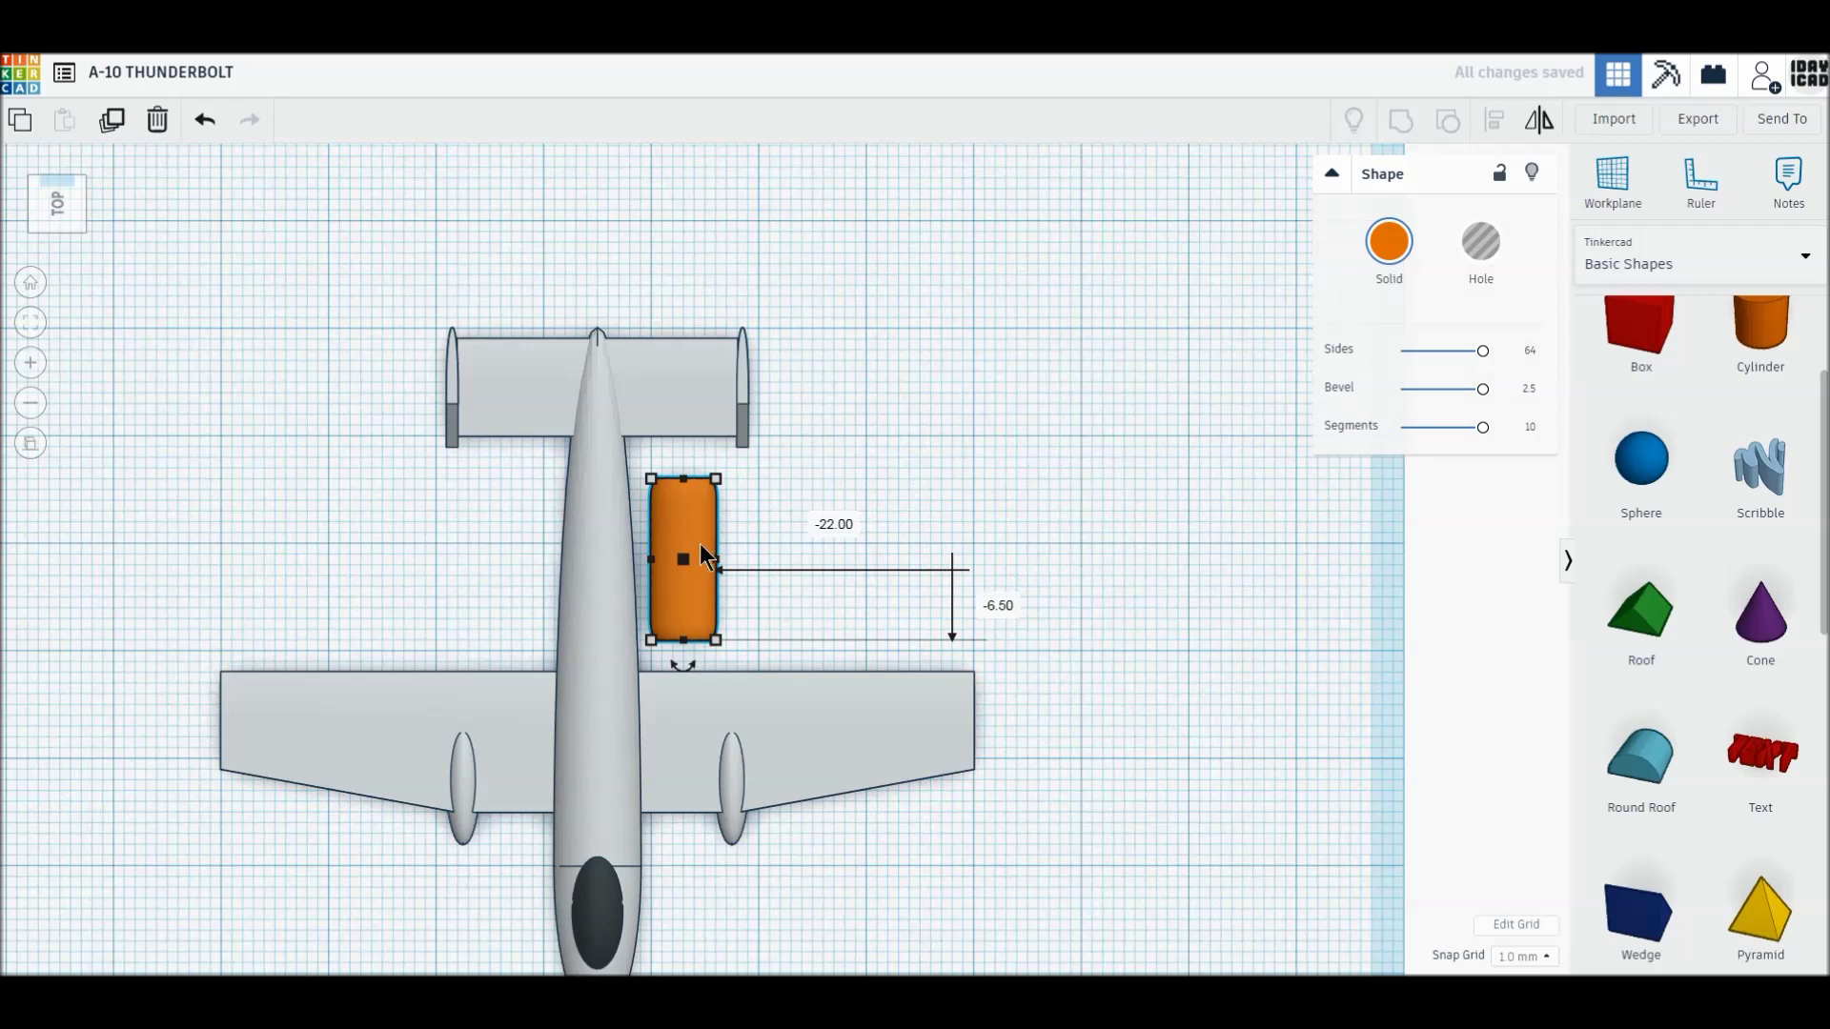
pyautogui.moveTo(699, 523); pyautogui.dragTo(701, 519)
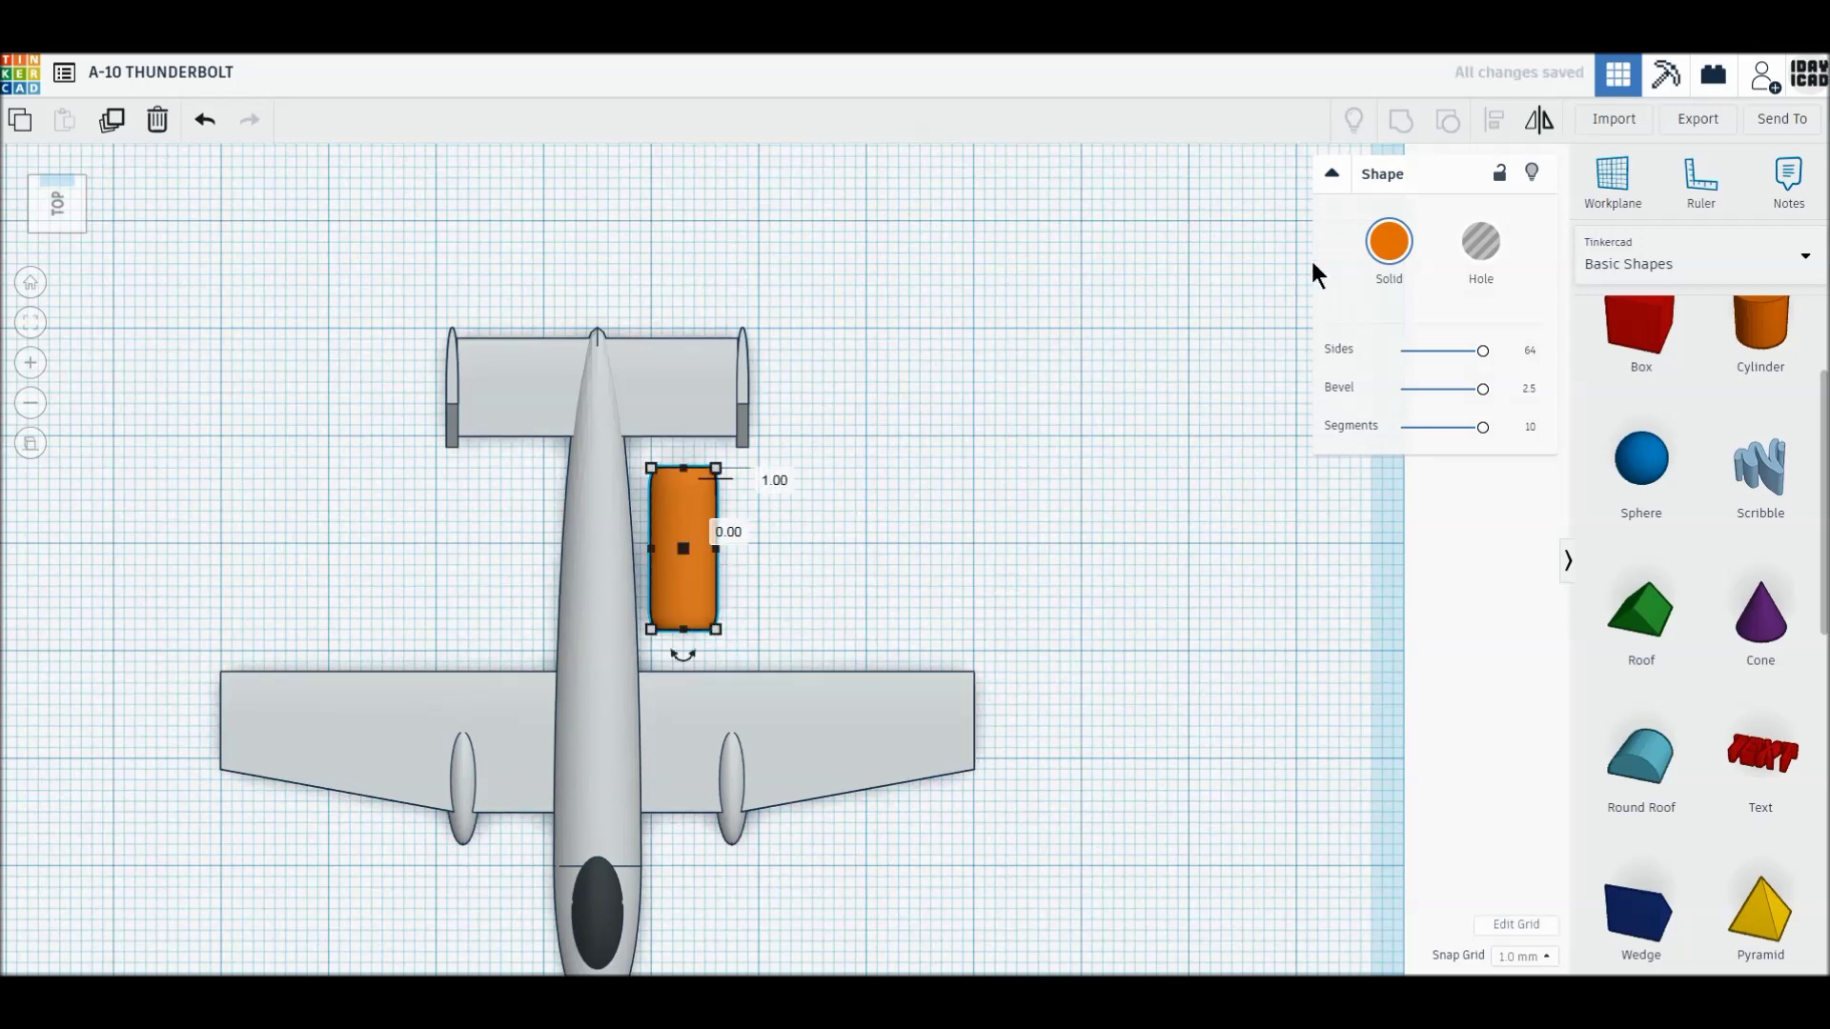
pyautogui.click(1418, 250)
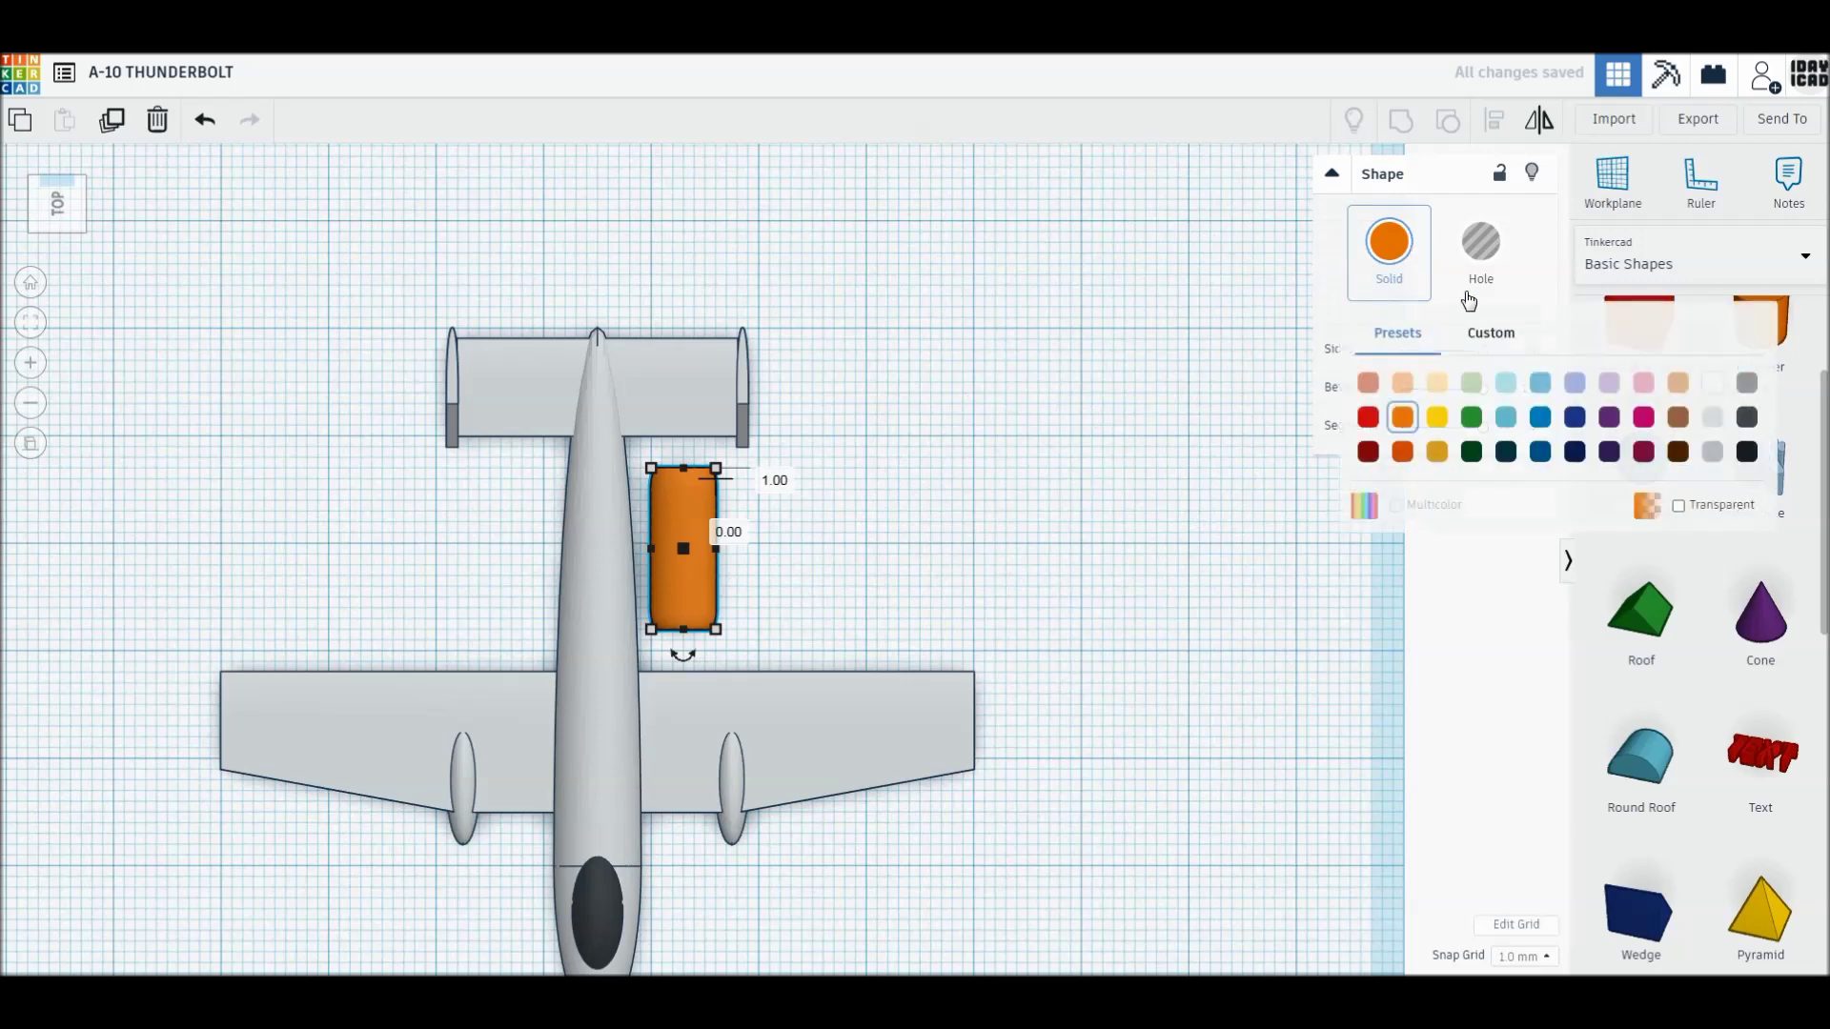
pyautogui.click(1710, 419)
pyautogui.click(974, 448)
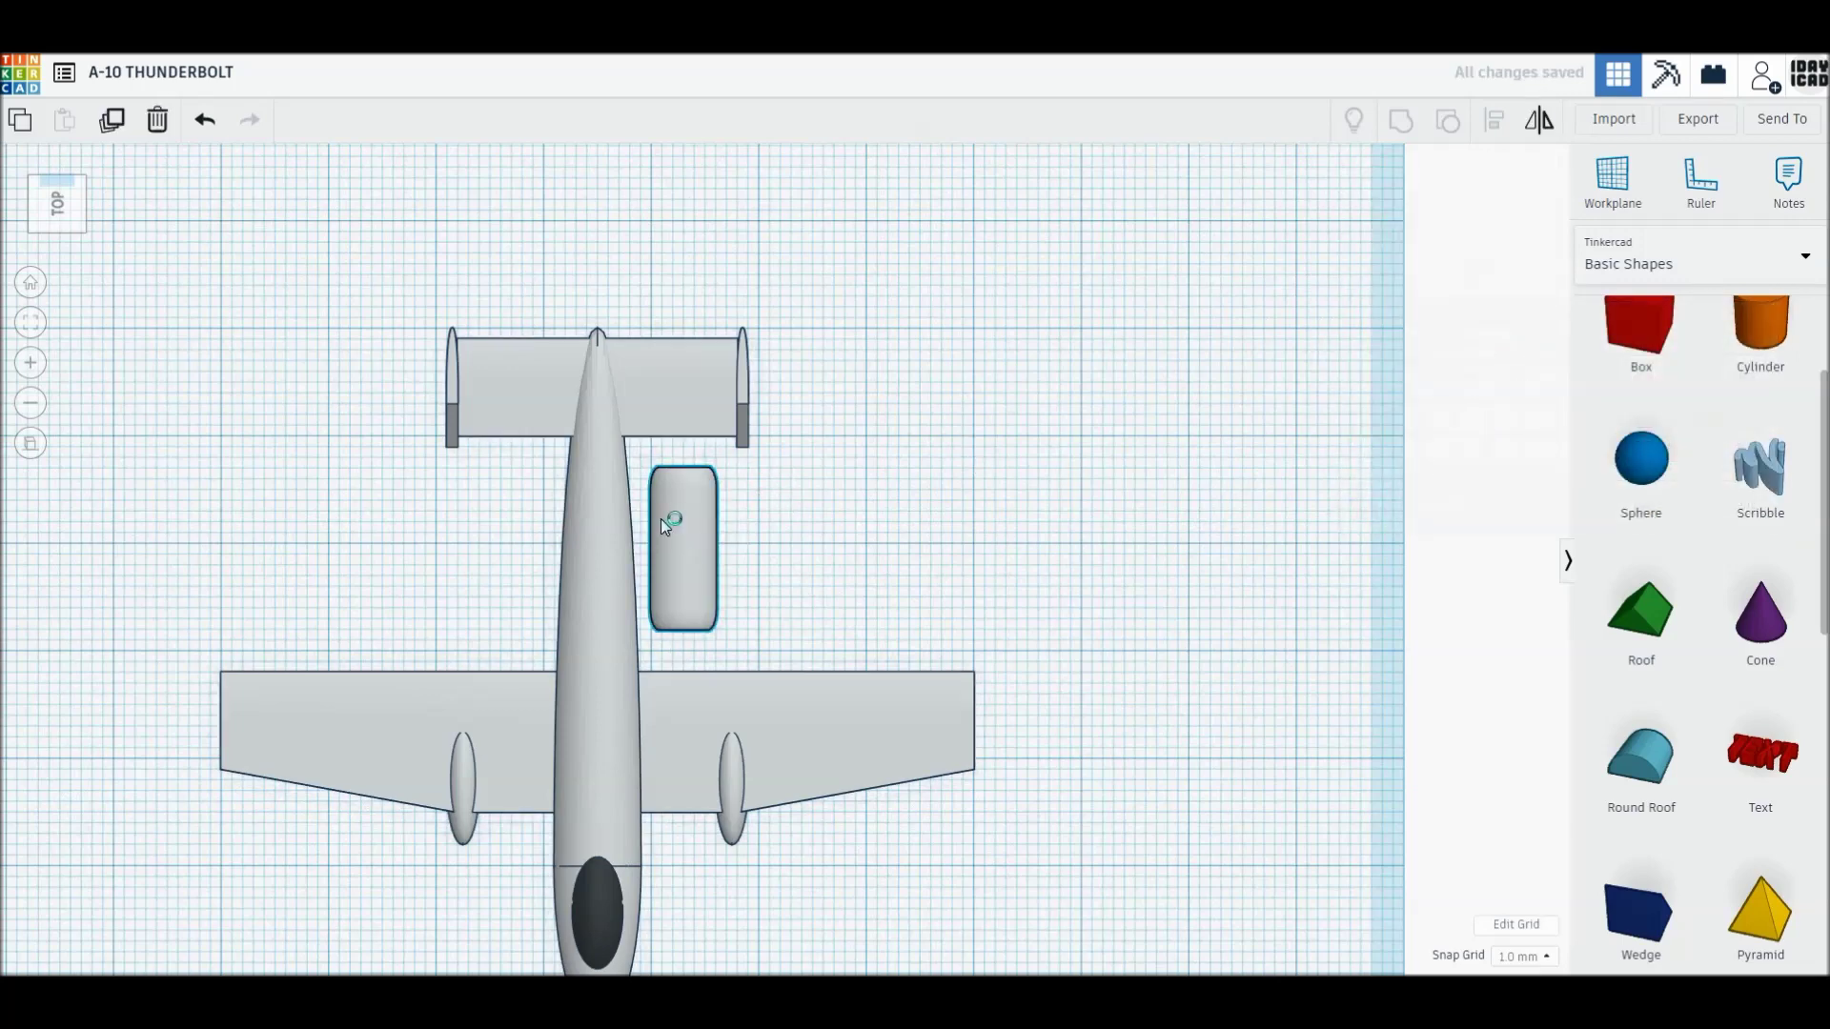
# - Duplicate the engine cylinder in place and reduce the copy to 4 mm wide and 4 mm high
pyautogui.click(660, 519)
pyautogui.moveTo(661, 519); pyautogui.dragTo(803, 360, button='right')
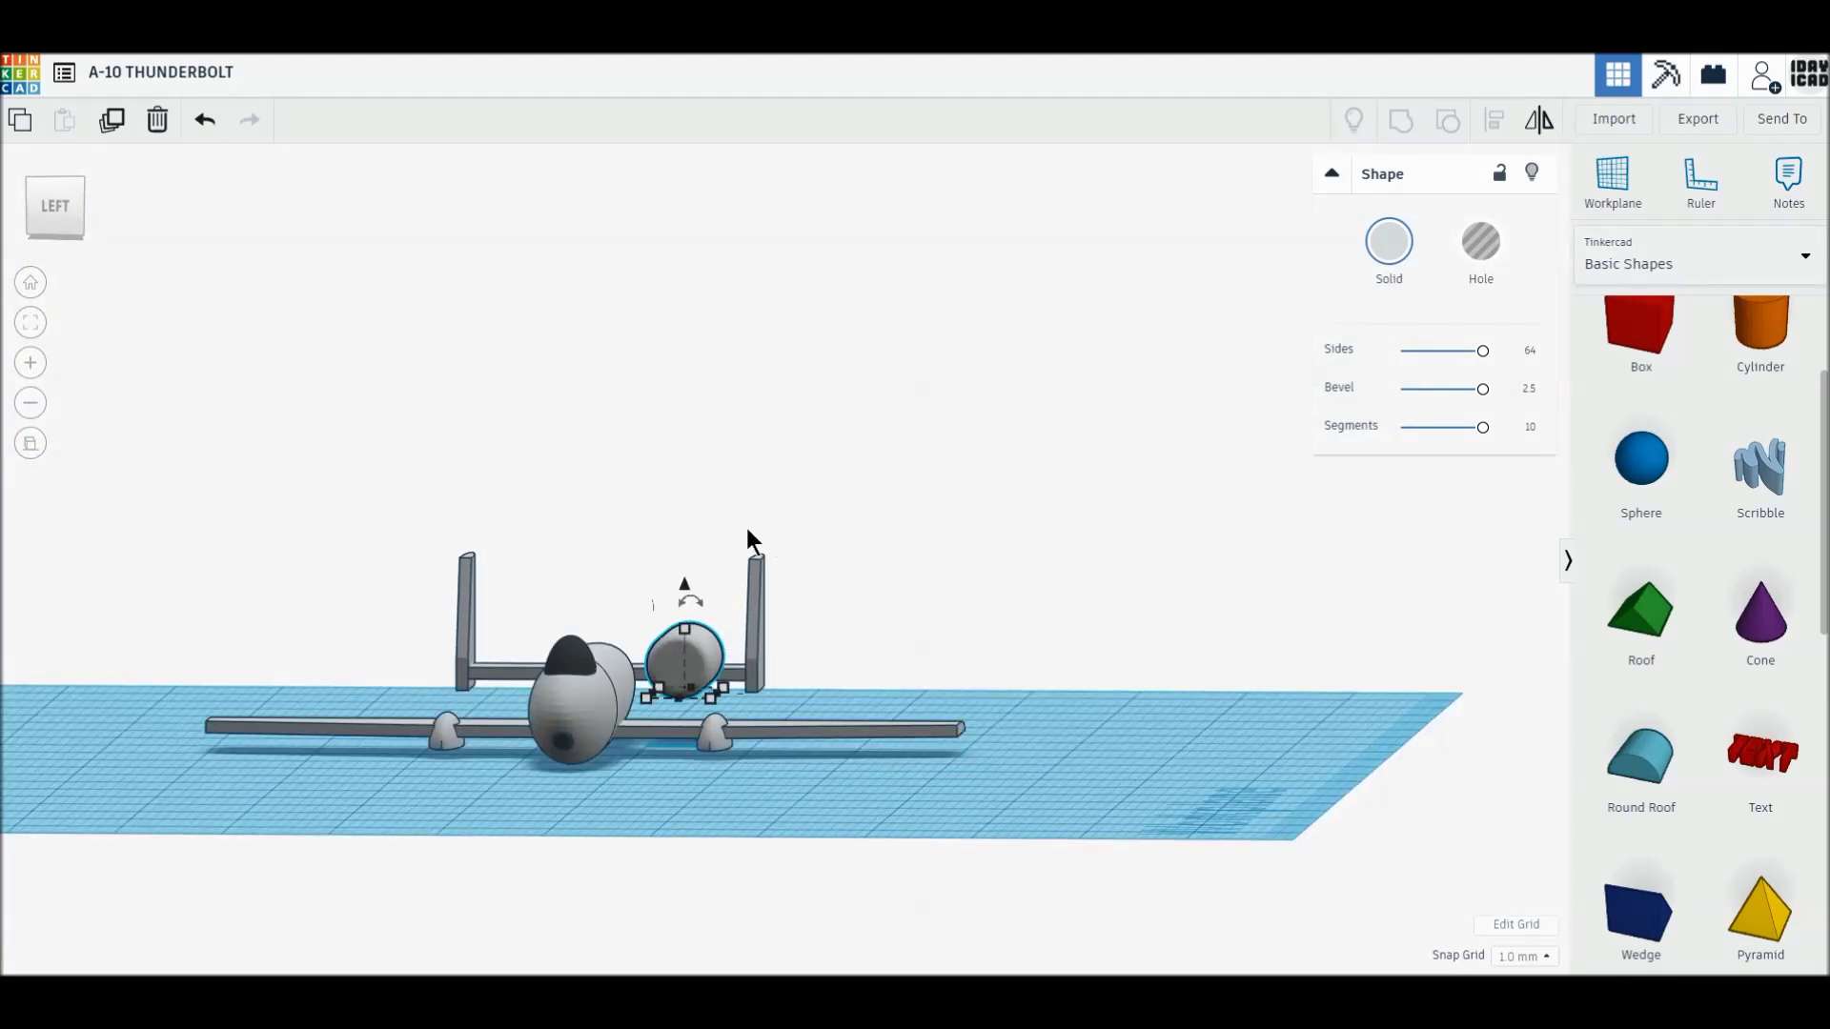
pyautogui.moveTo(584, 496); pyautogui.dragTo(597, 678, button='right')
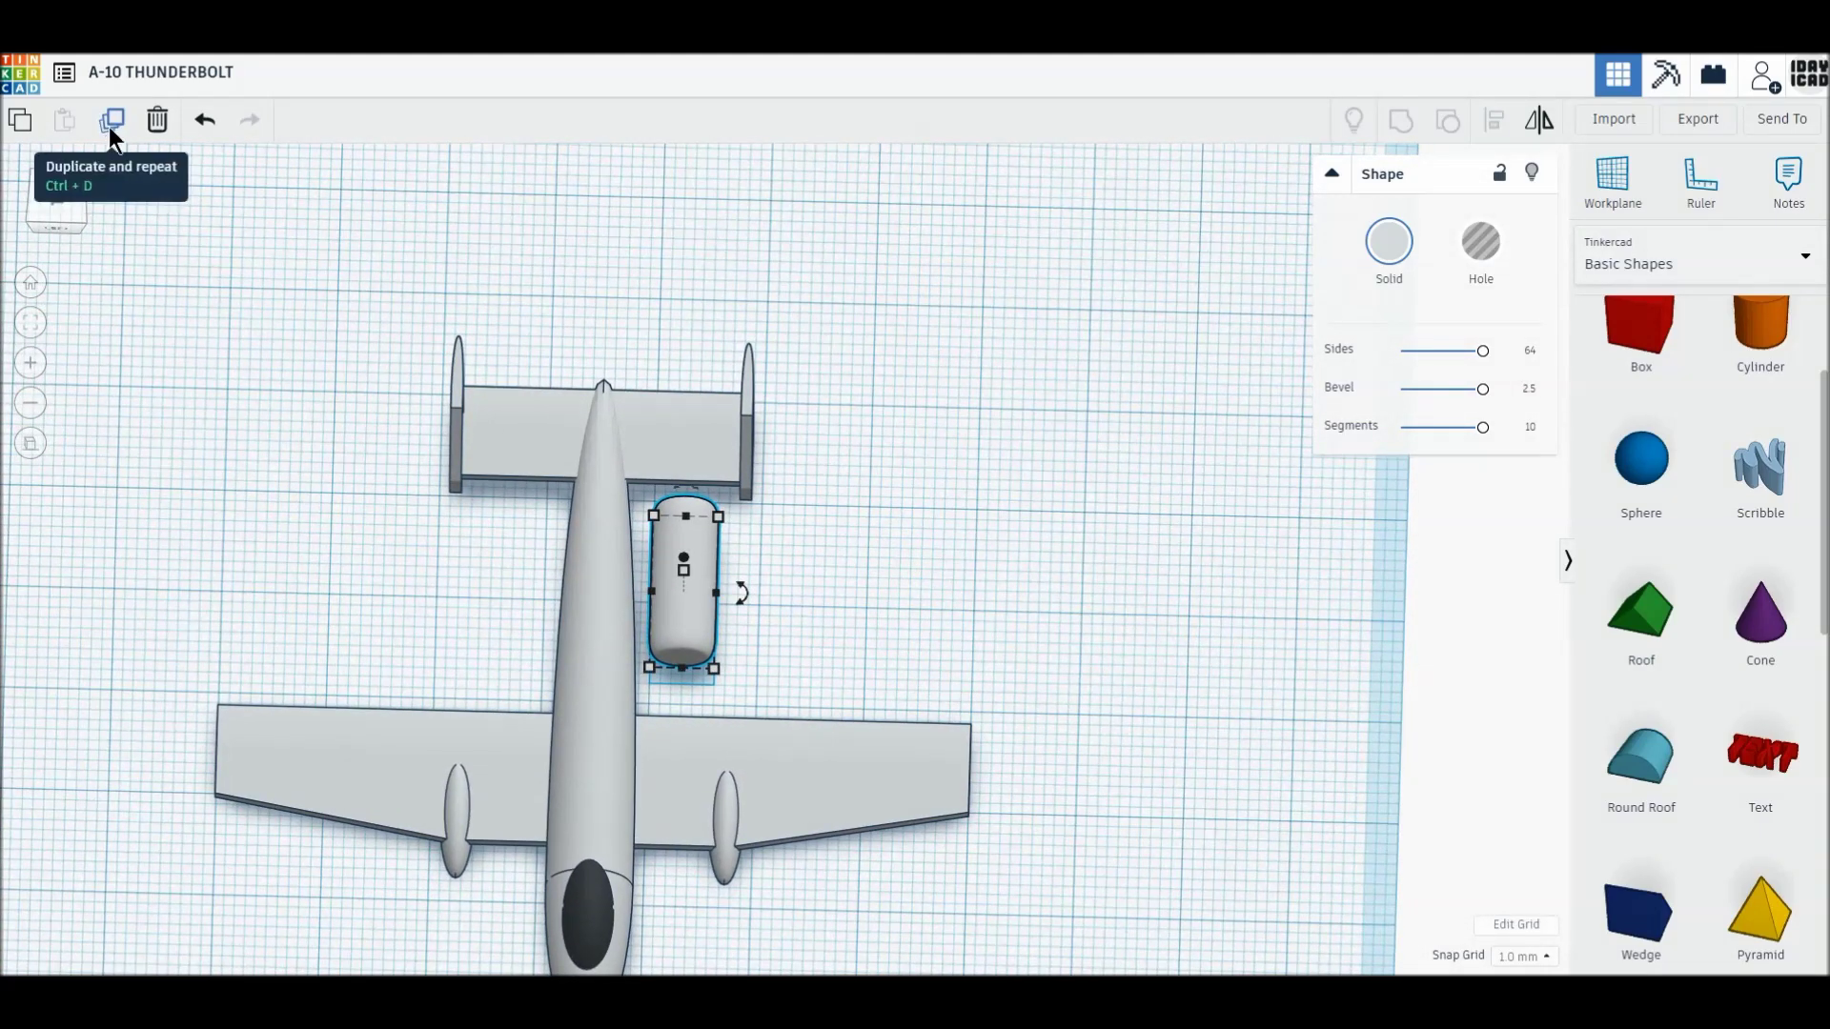
pyautogui.click(111, 128)
pyautogui.moveTo(713, 597)
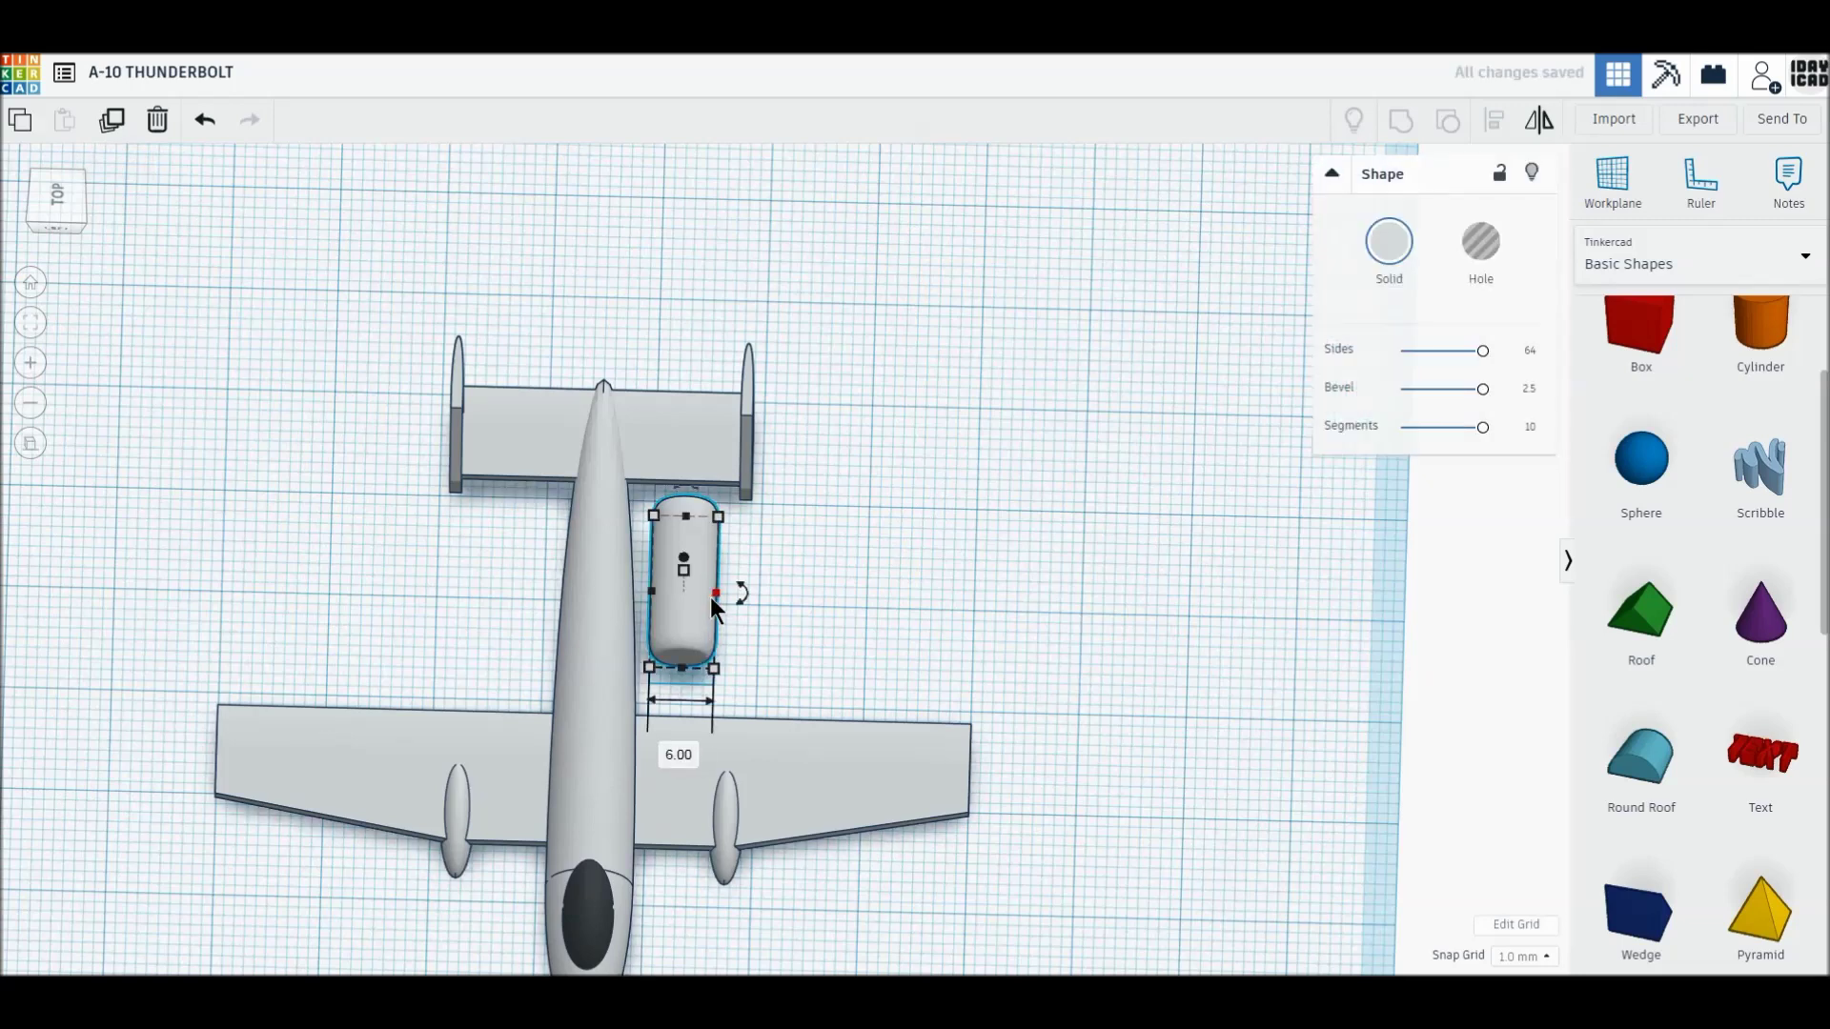
pyautogui.moveTo(713, 591); pyautogui.dragTo(694, 591)
pyautogui.moveTo(724, 639); pyautogui.dragTo(688, 598, button='right')
pyautogui.scroll(5, 608, 671)
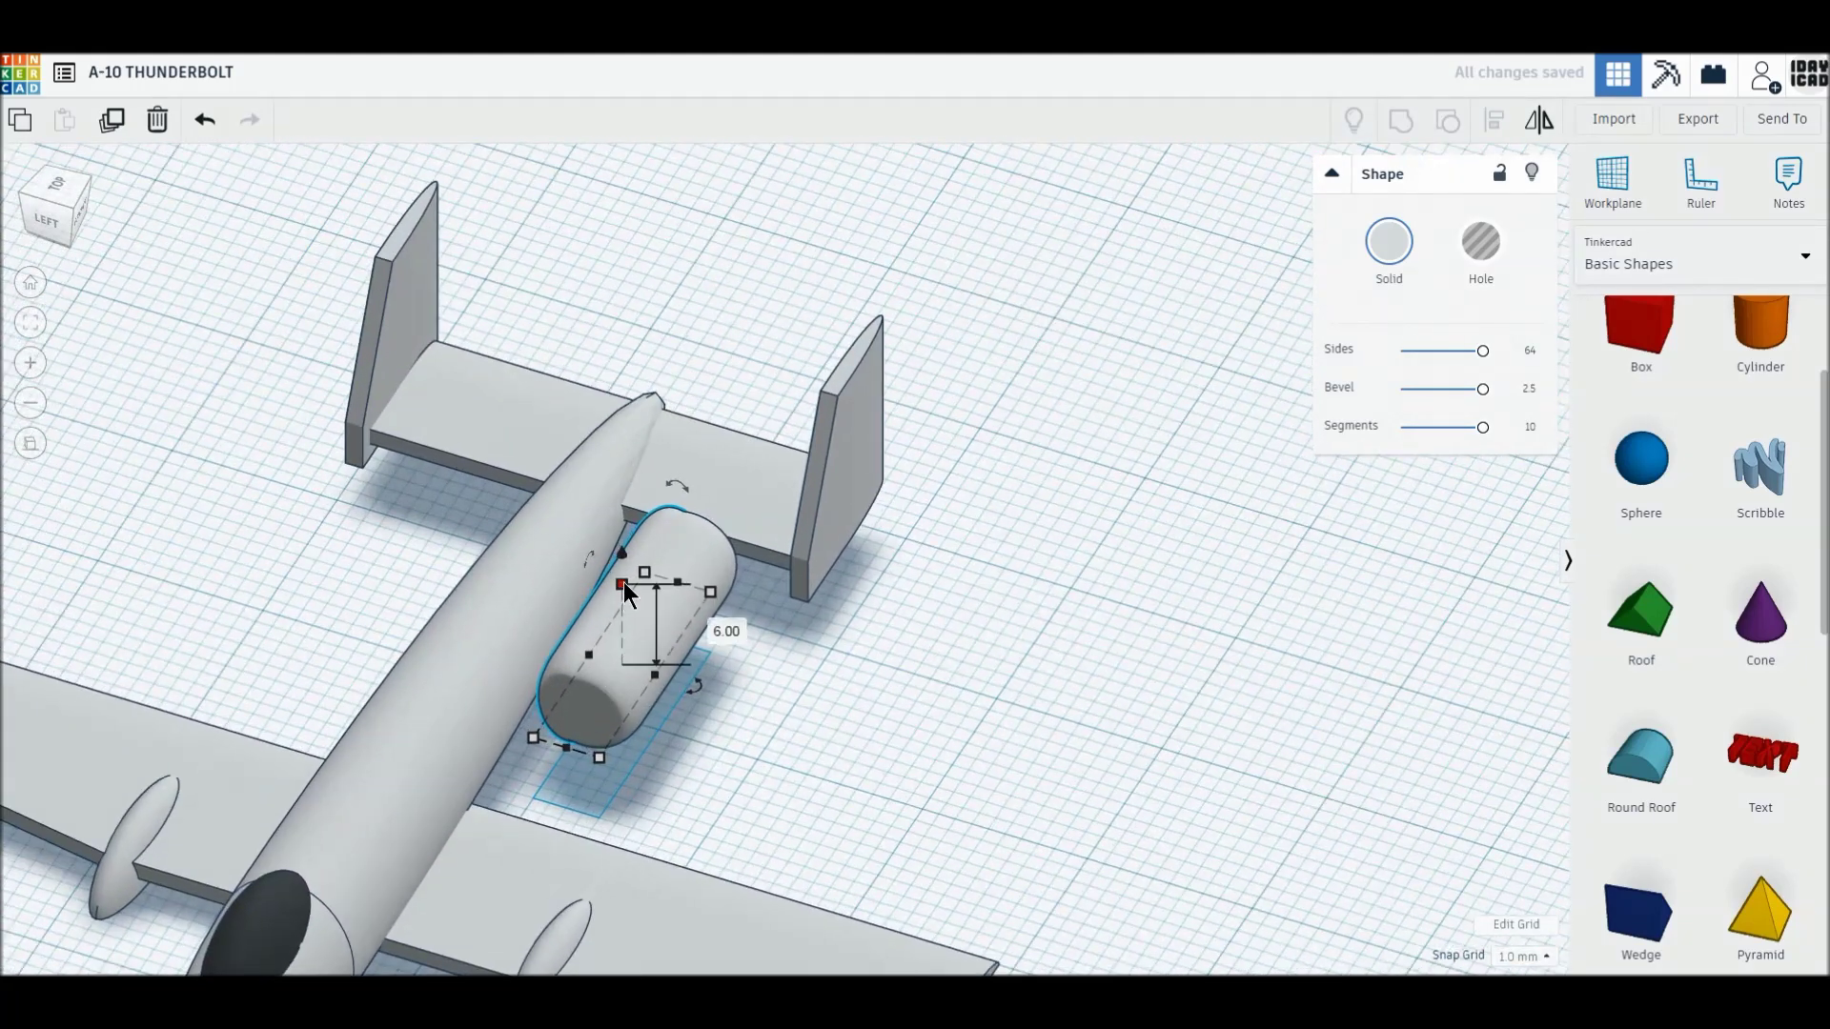
pyautogui.click(711, 633)
pyautogui.write('4')
pyautogui.press('Return')
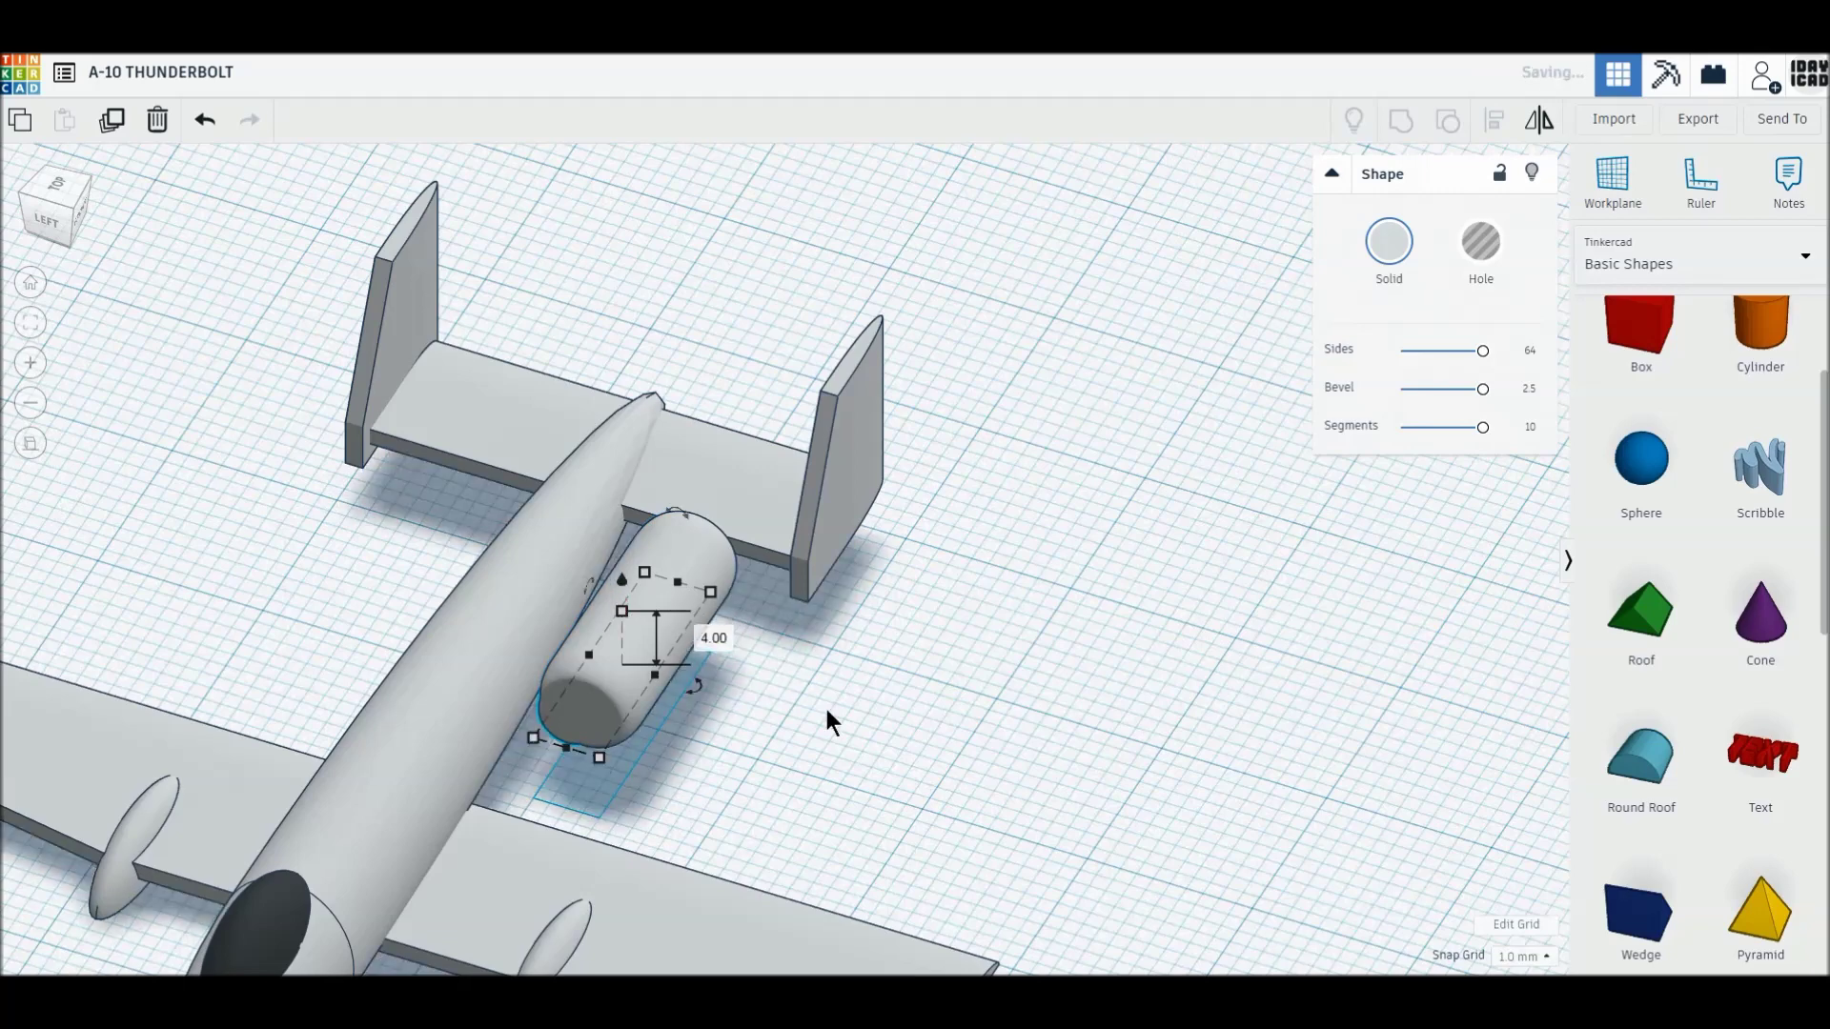
# - Turn the smaller cylinder into a hole and align it to the centre of the engine cylinder's cross-section
pyautogui.click(1482, 255)
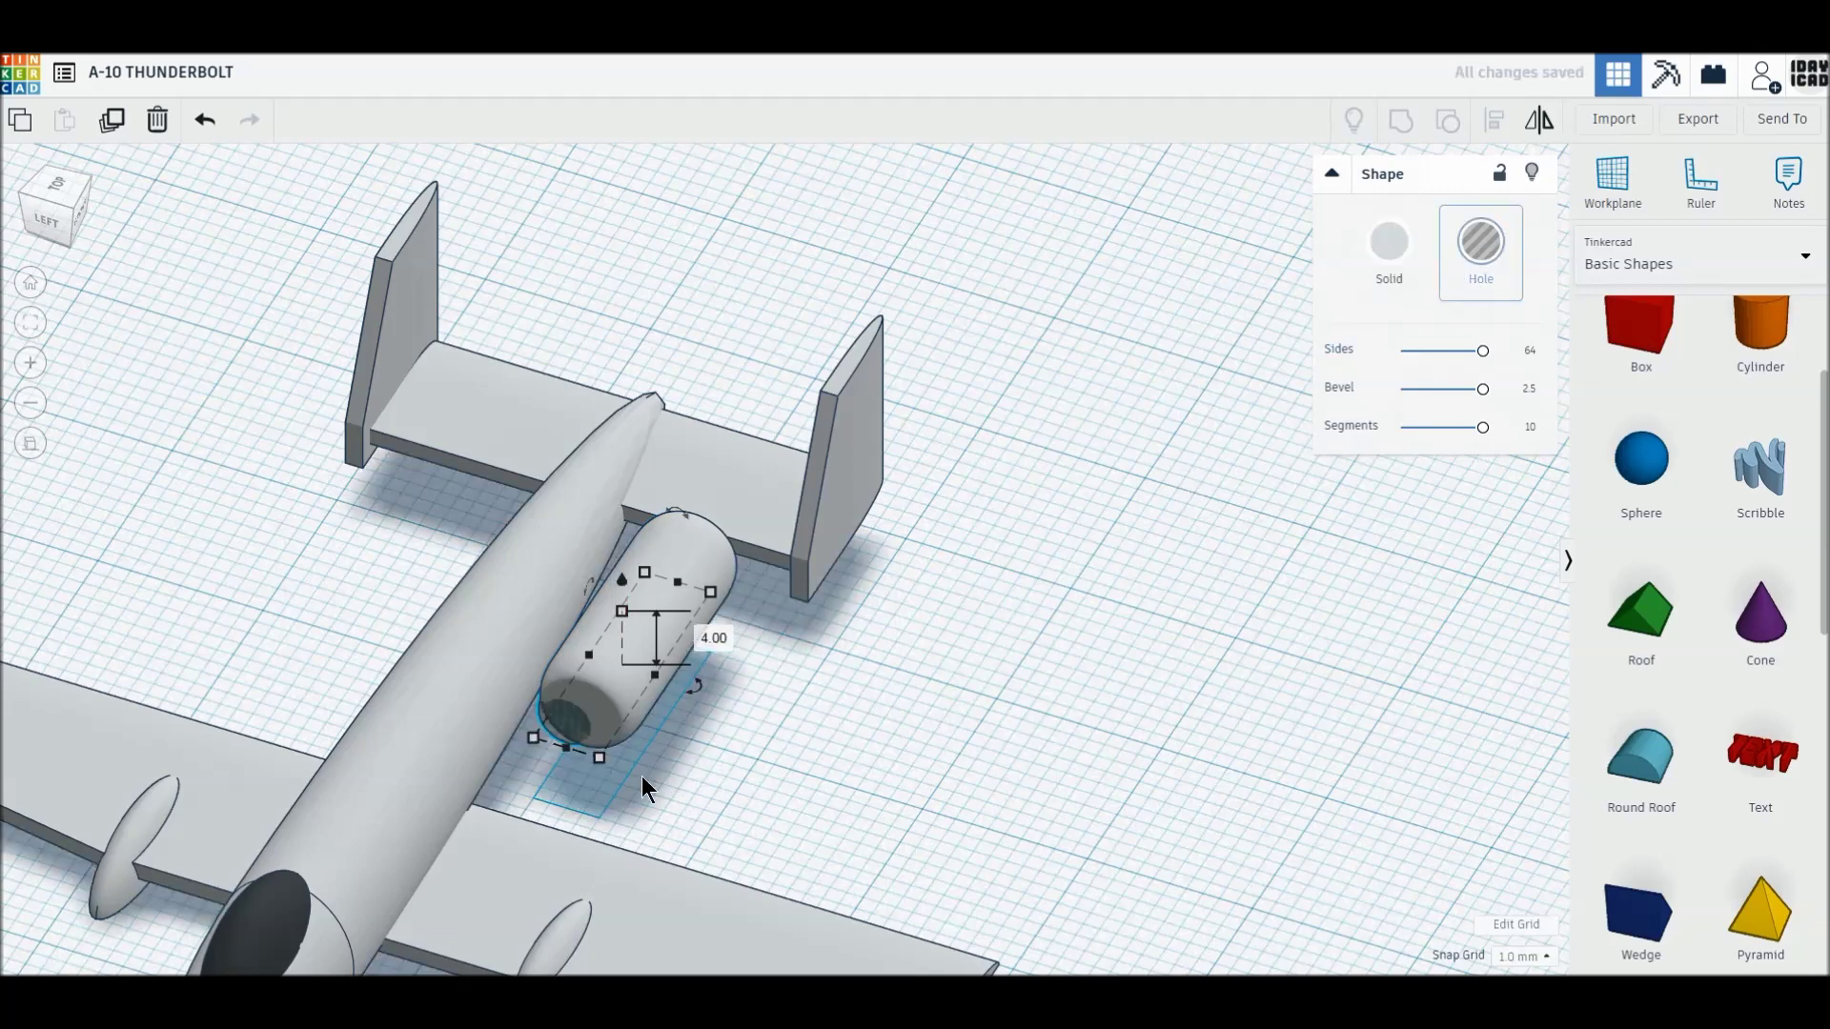
pyautogui.keyDown('shift'); pyautogui.click(585, 701); pyautogui.keyUp('shift')
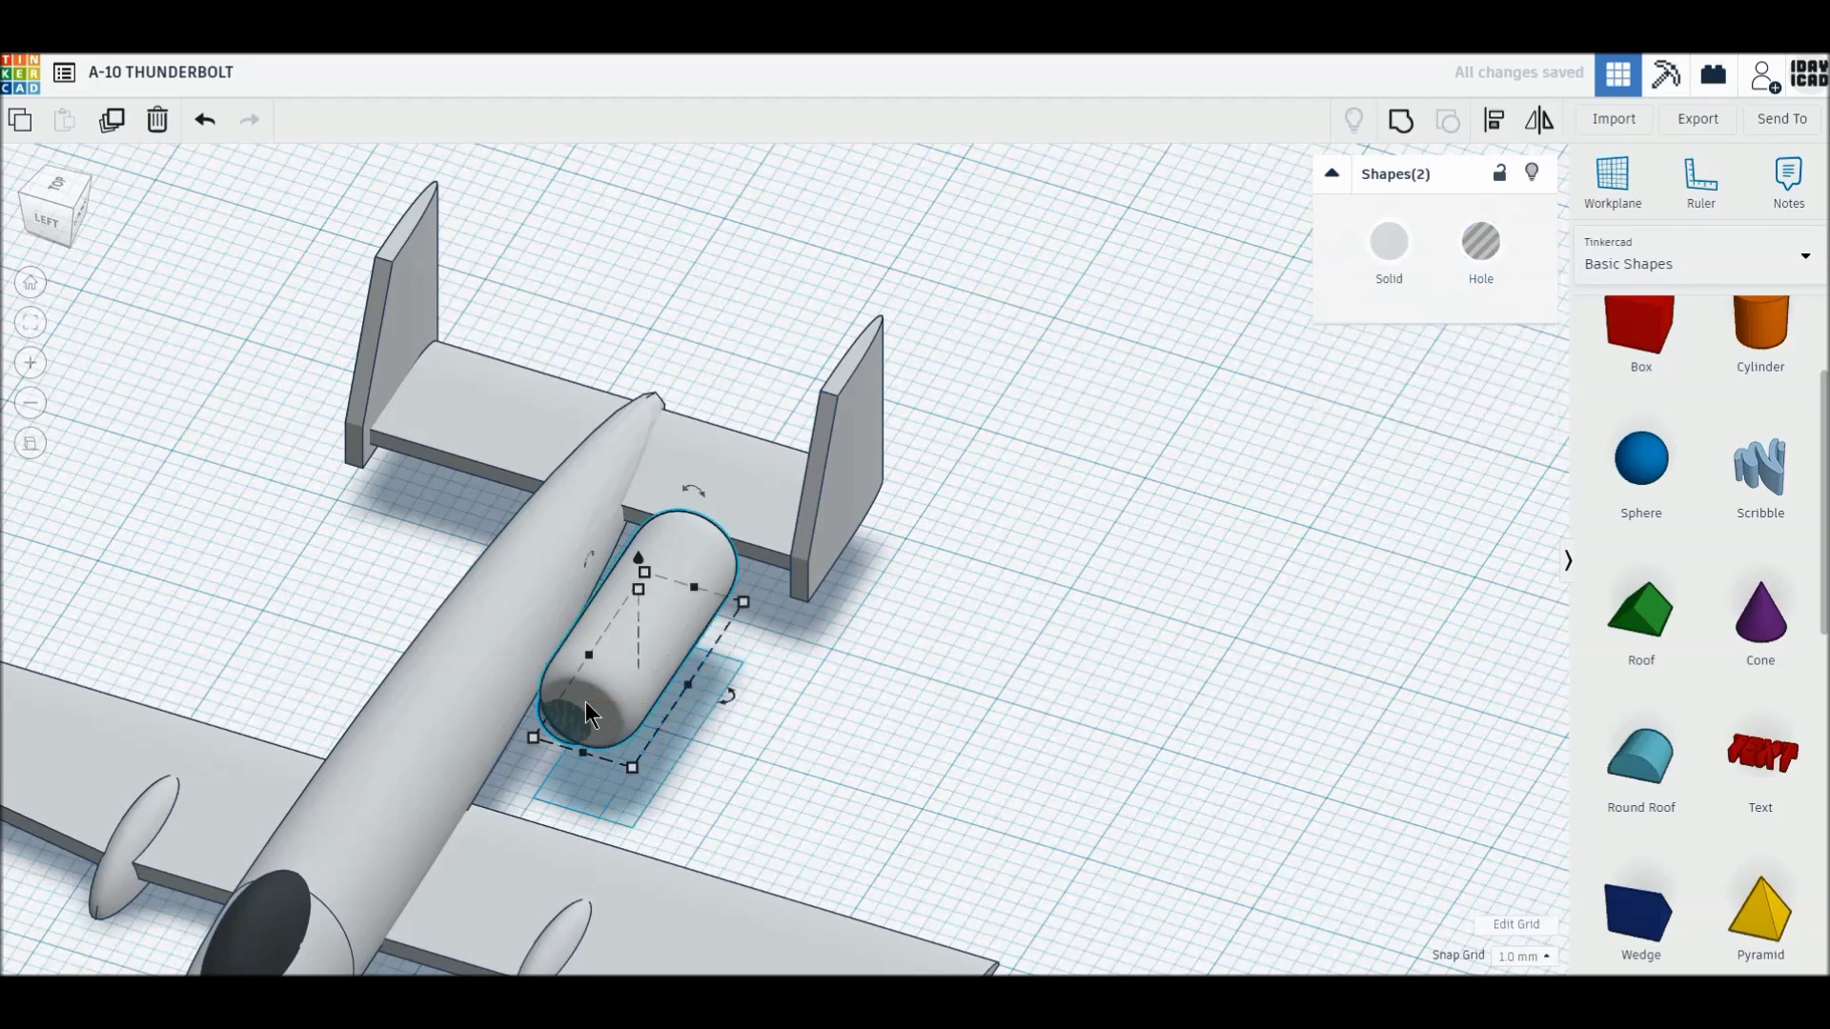
pyautogui.click(1494, 124)
pyautogui.click(572, 768)
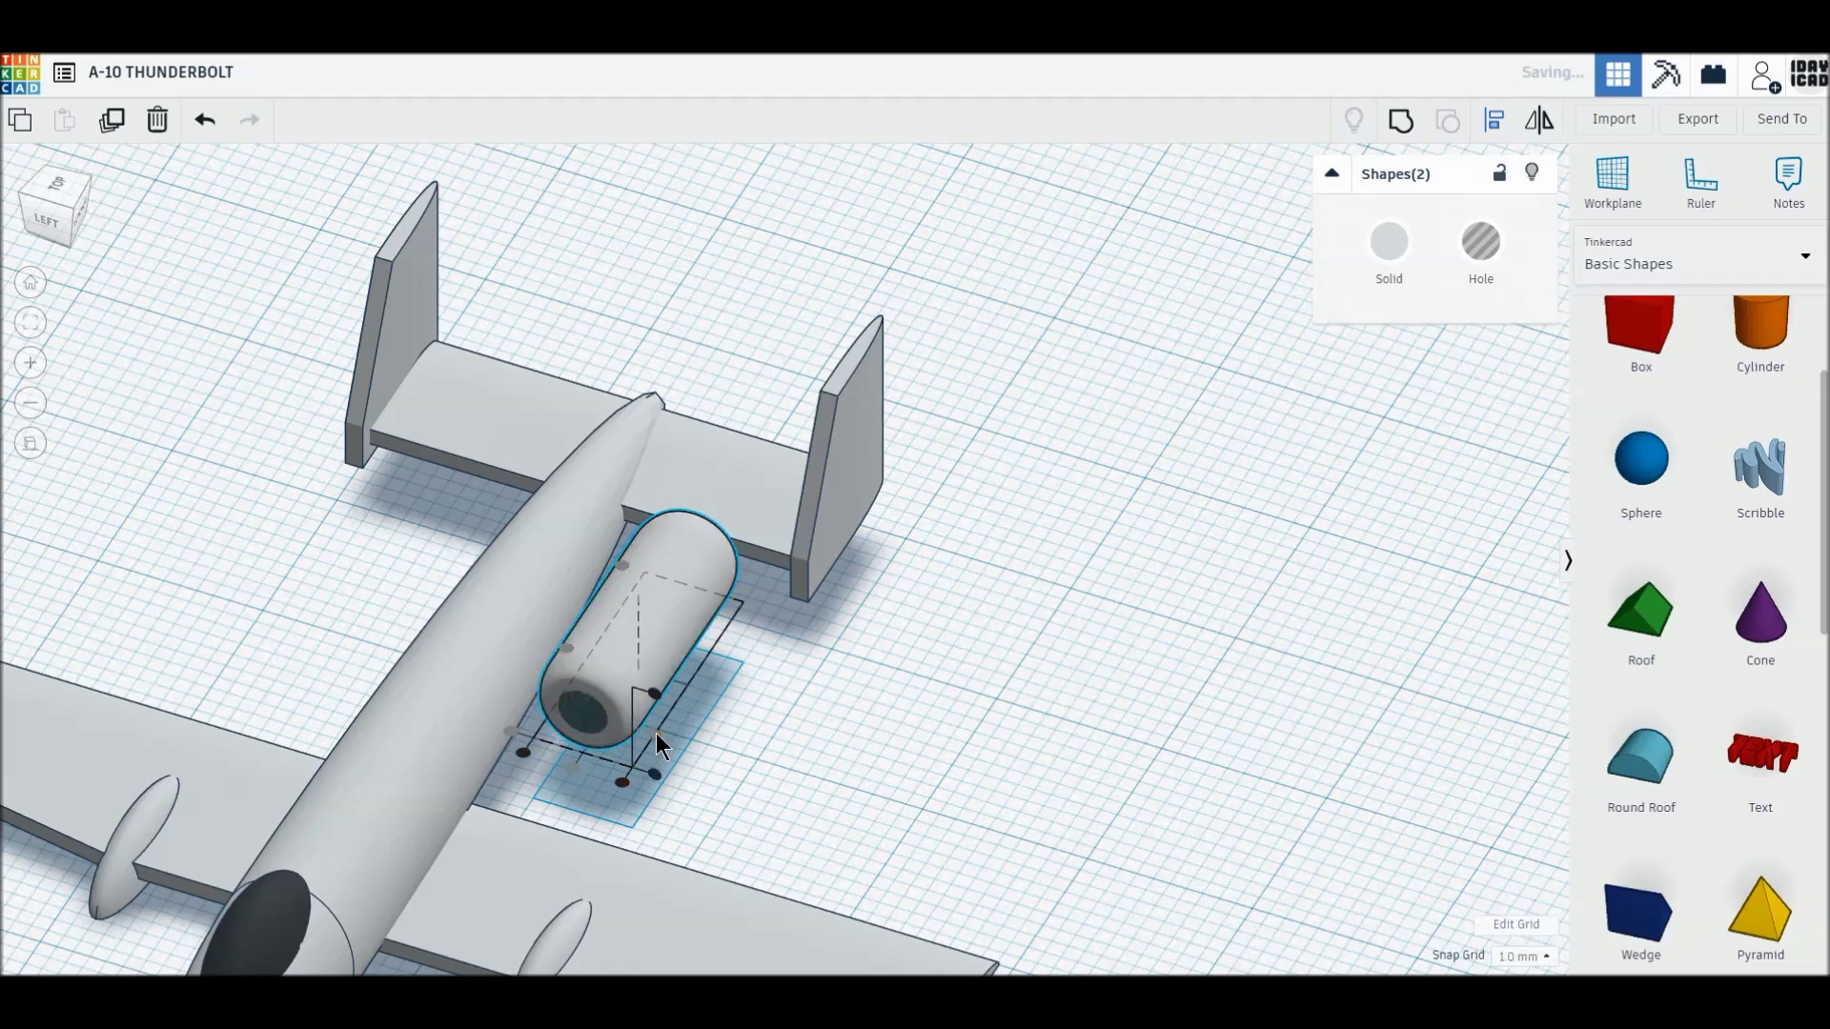
# - Lengthen the hole cylinder to 20 mm so it projects from both ends of the engine
pyautogui.moveTo(890, 743); pyautogui.dragTo(1050, 637, button='middle')
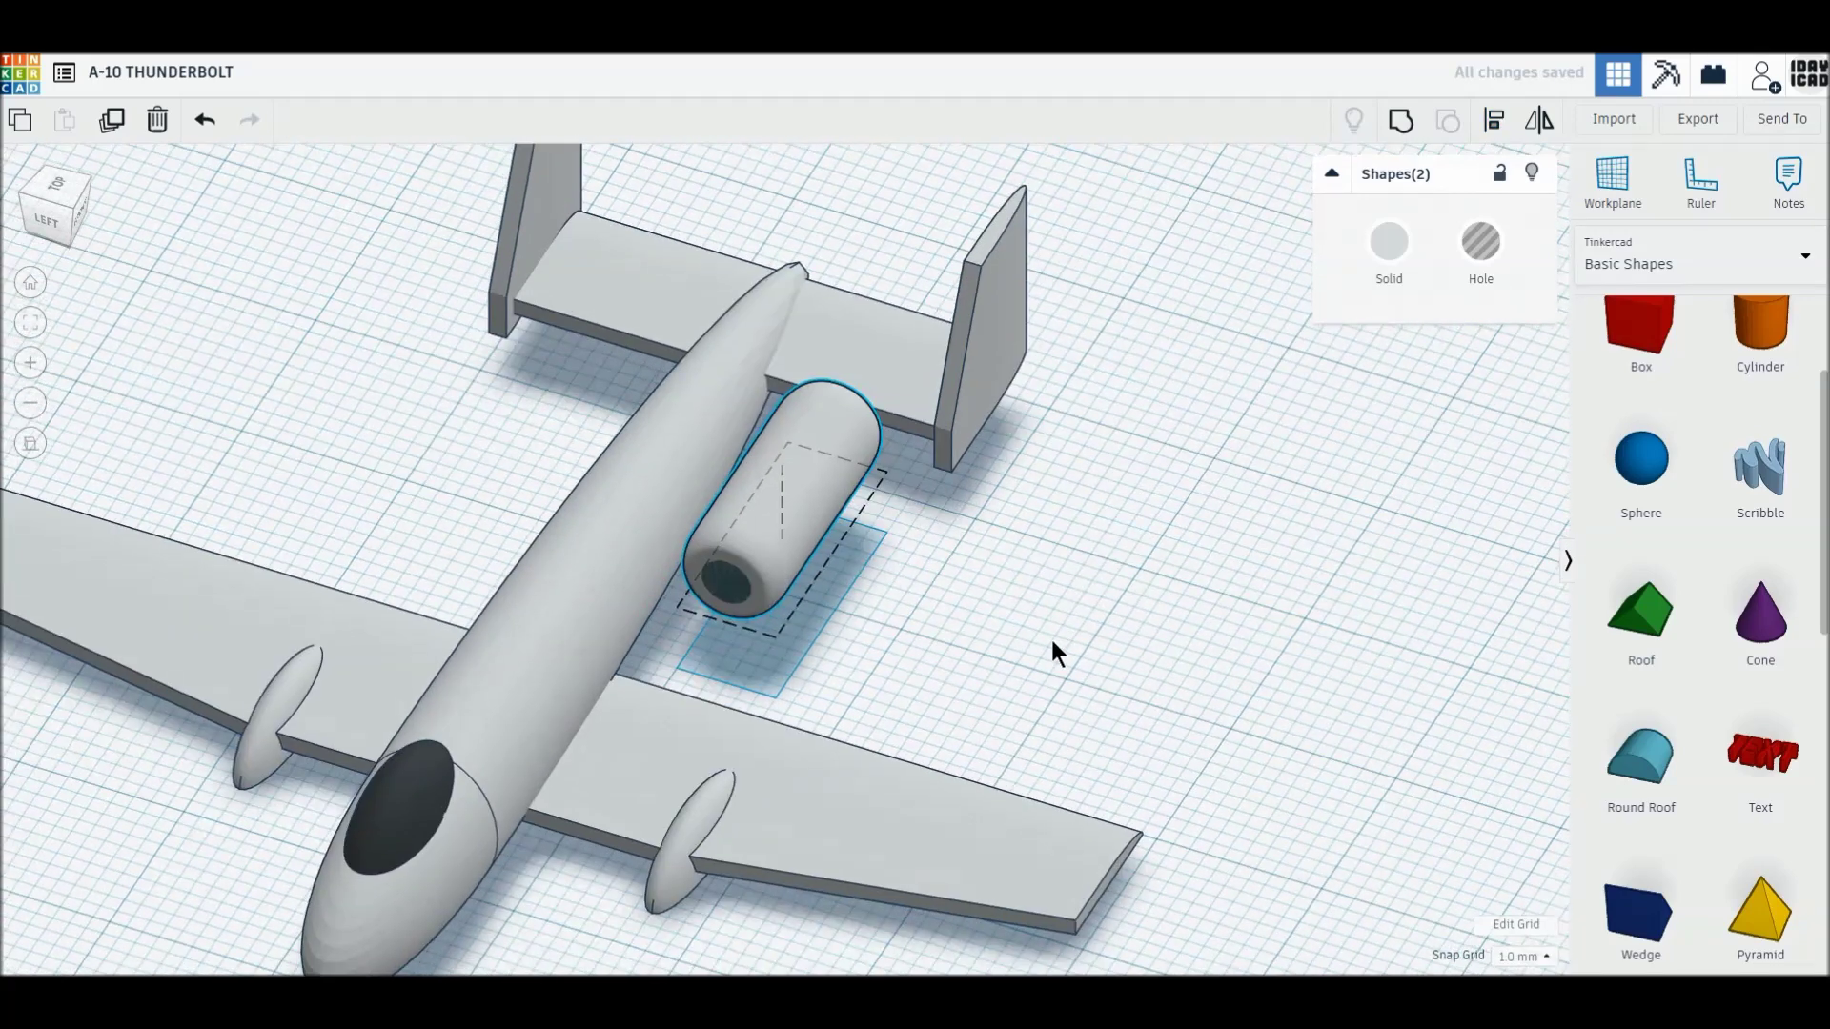
pyautogui.click(850, 657)
pyautogui.click(722, 581)
pyautogui.moveTo(724, 610); pyautogui.dragTo(699, 643)
pyautogui.moveTo(839, 443); pyautogui.dragTo(860, 420)
# - Shorten the hole to 5 mm at the engine's front end, and duplicate it 16 mm back to the rear end
pyautogui.click(51, 185)
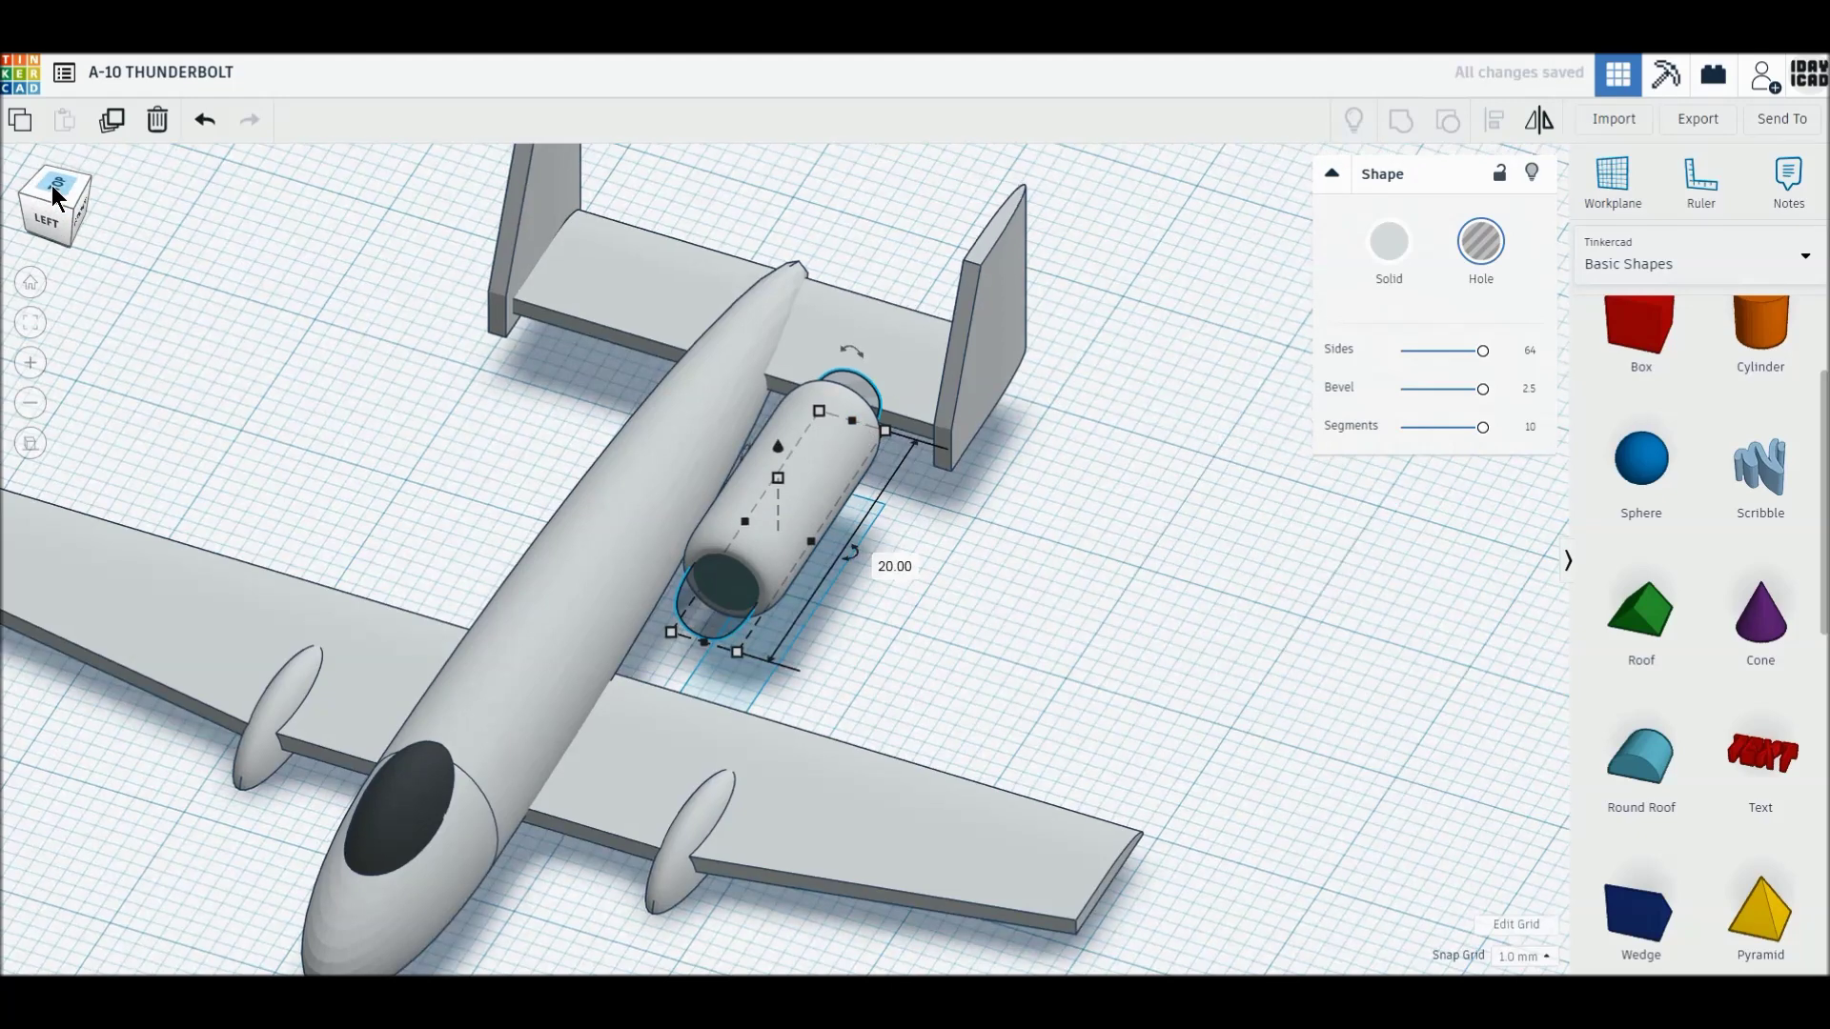
pyautogui.moveTo(962, 385); pyautogui.dragTo(976, 469, button='middle')
pyautogui.moveTo(725, 316); pyautogui.dragTo(727, 586)
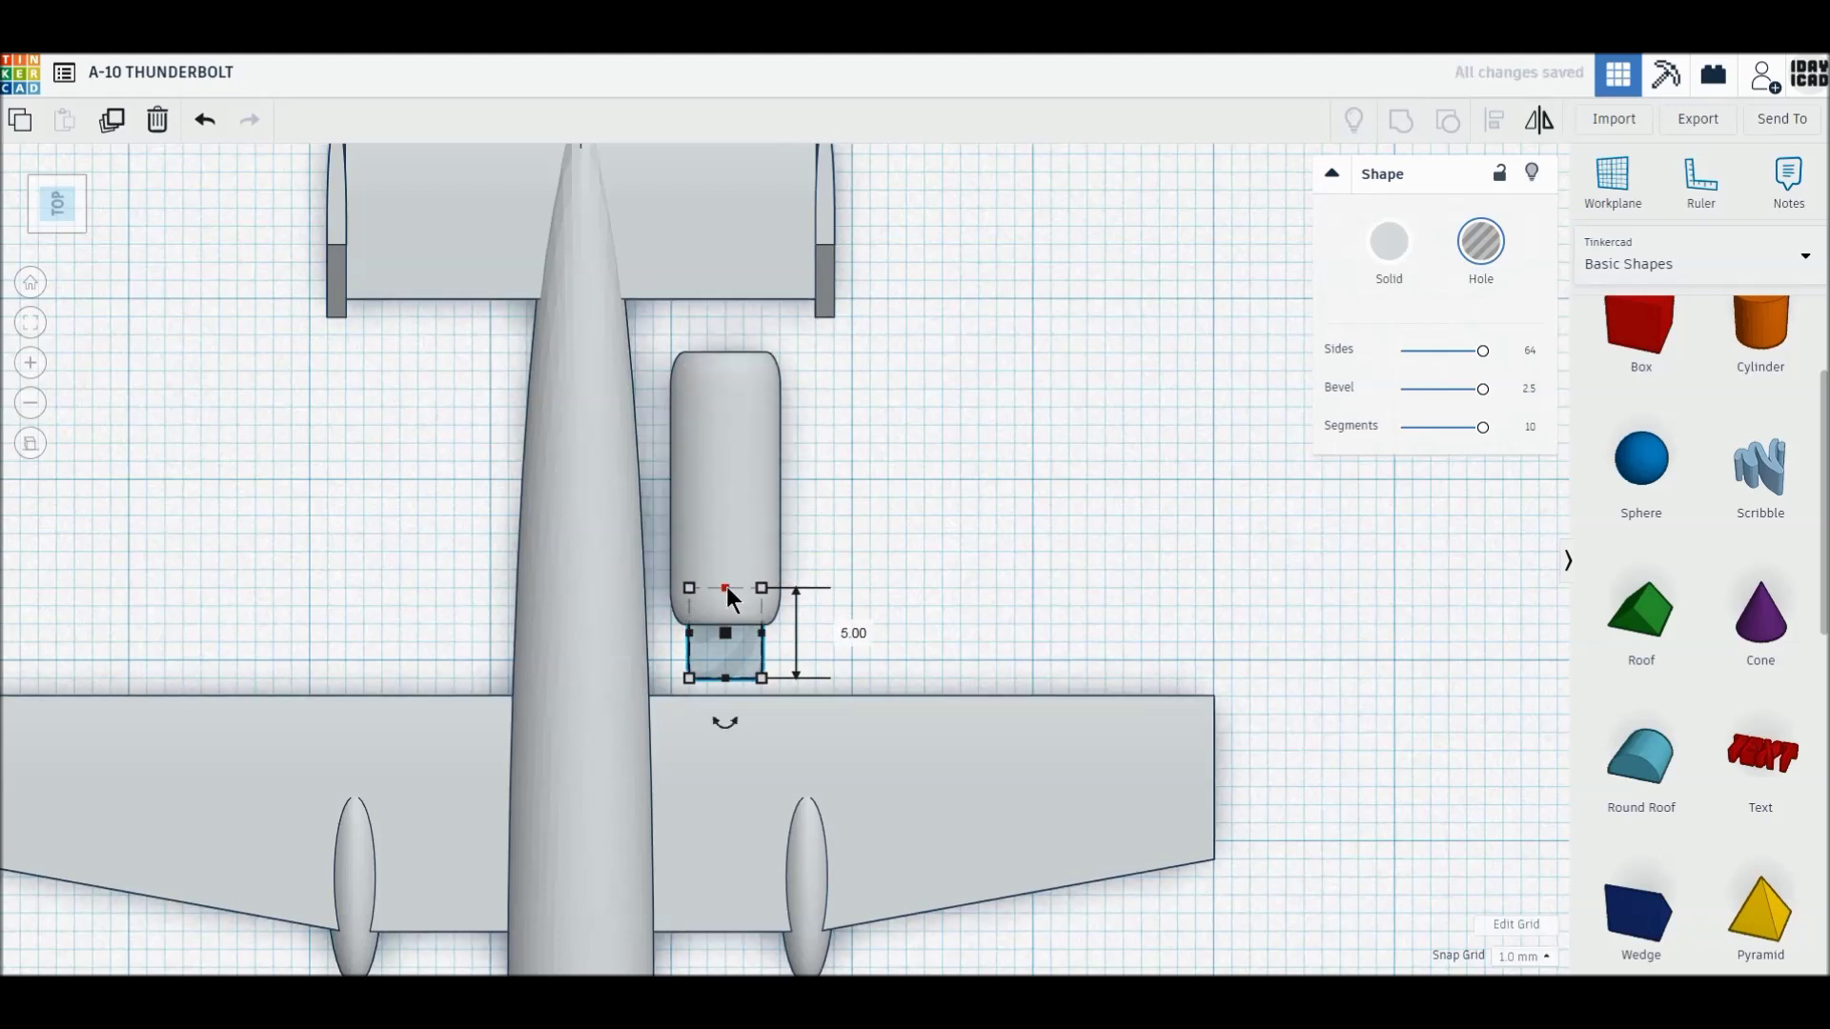
pyautogui.click(111, 121)
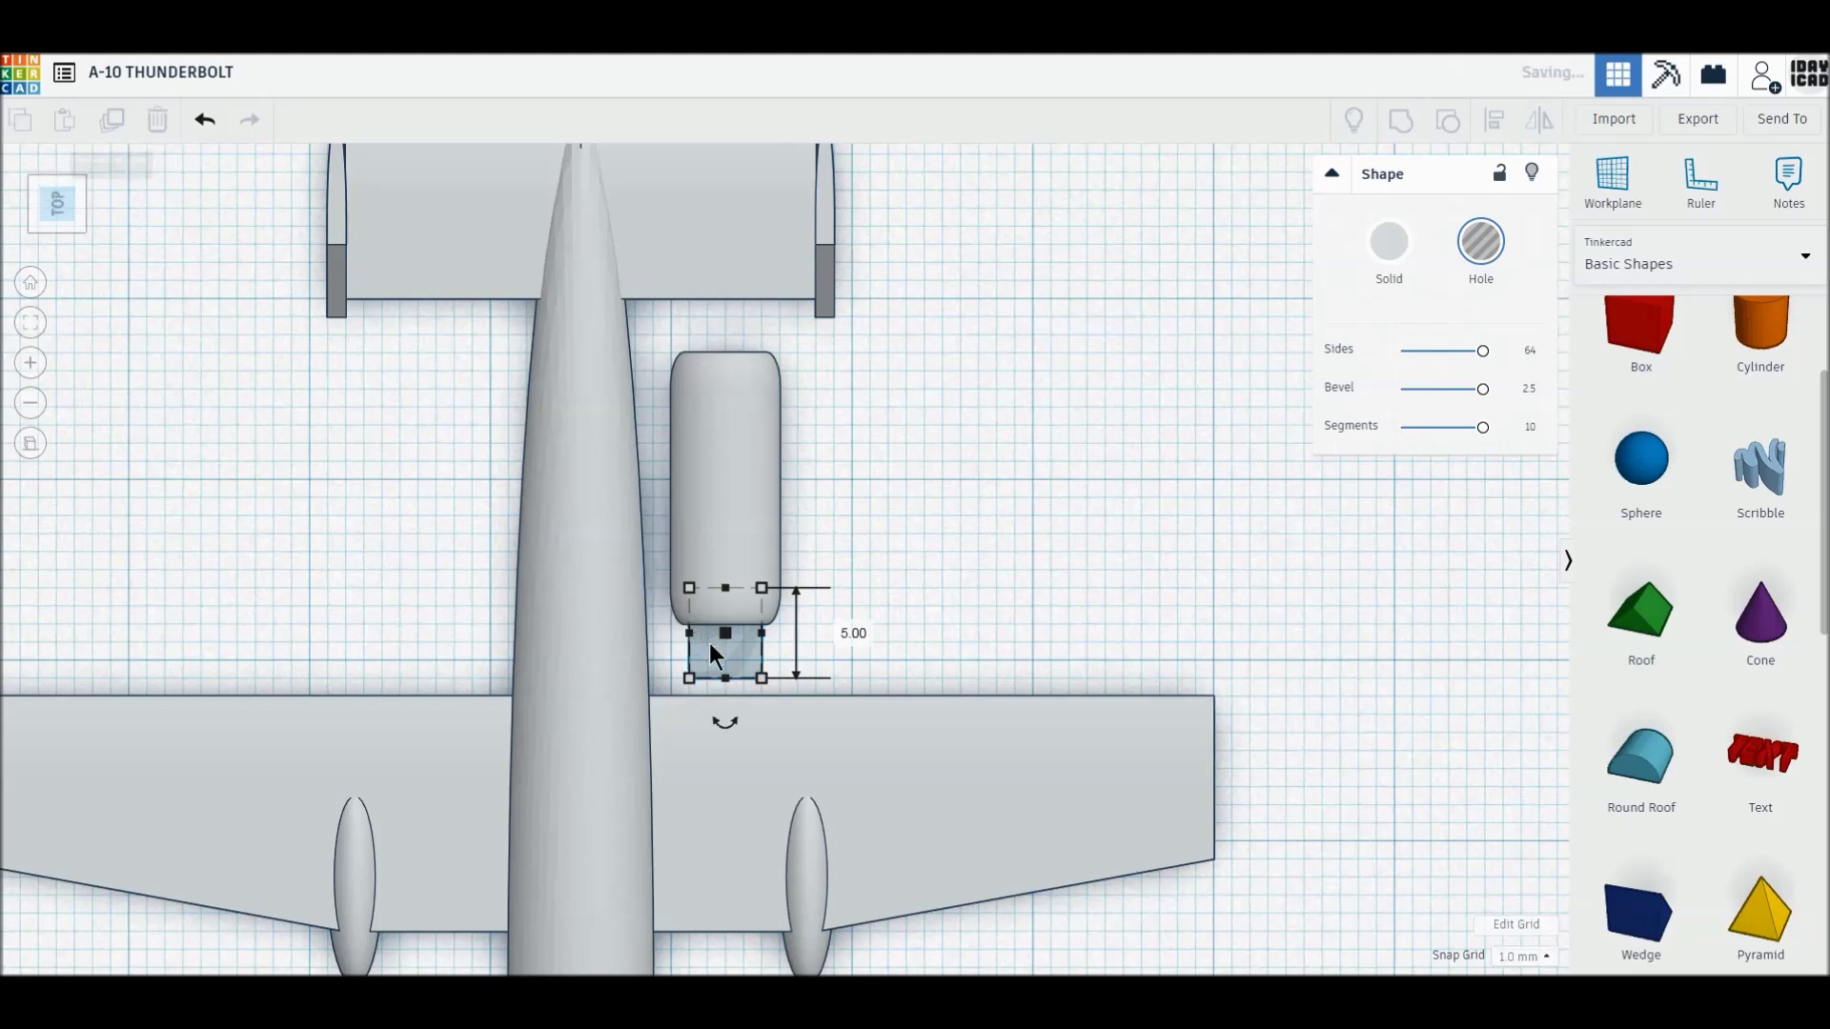
pyautogui.moveTo(737, 508); pyautogui.dragTo(734, 368)
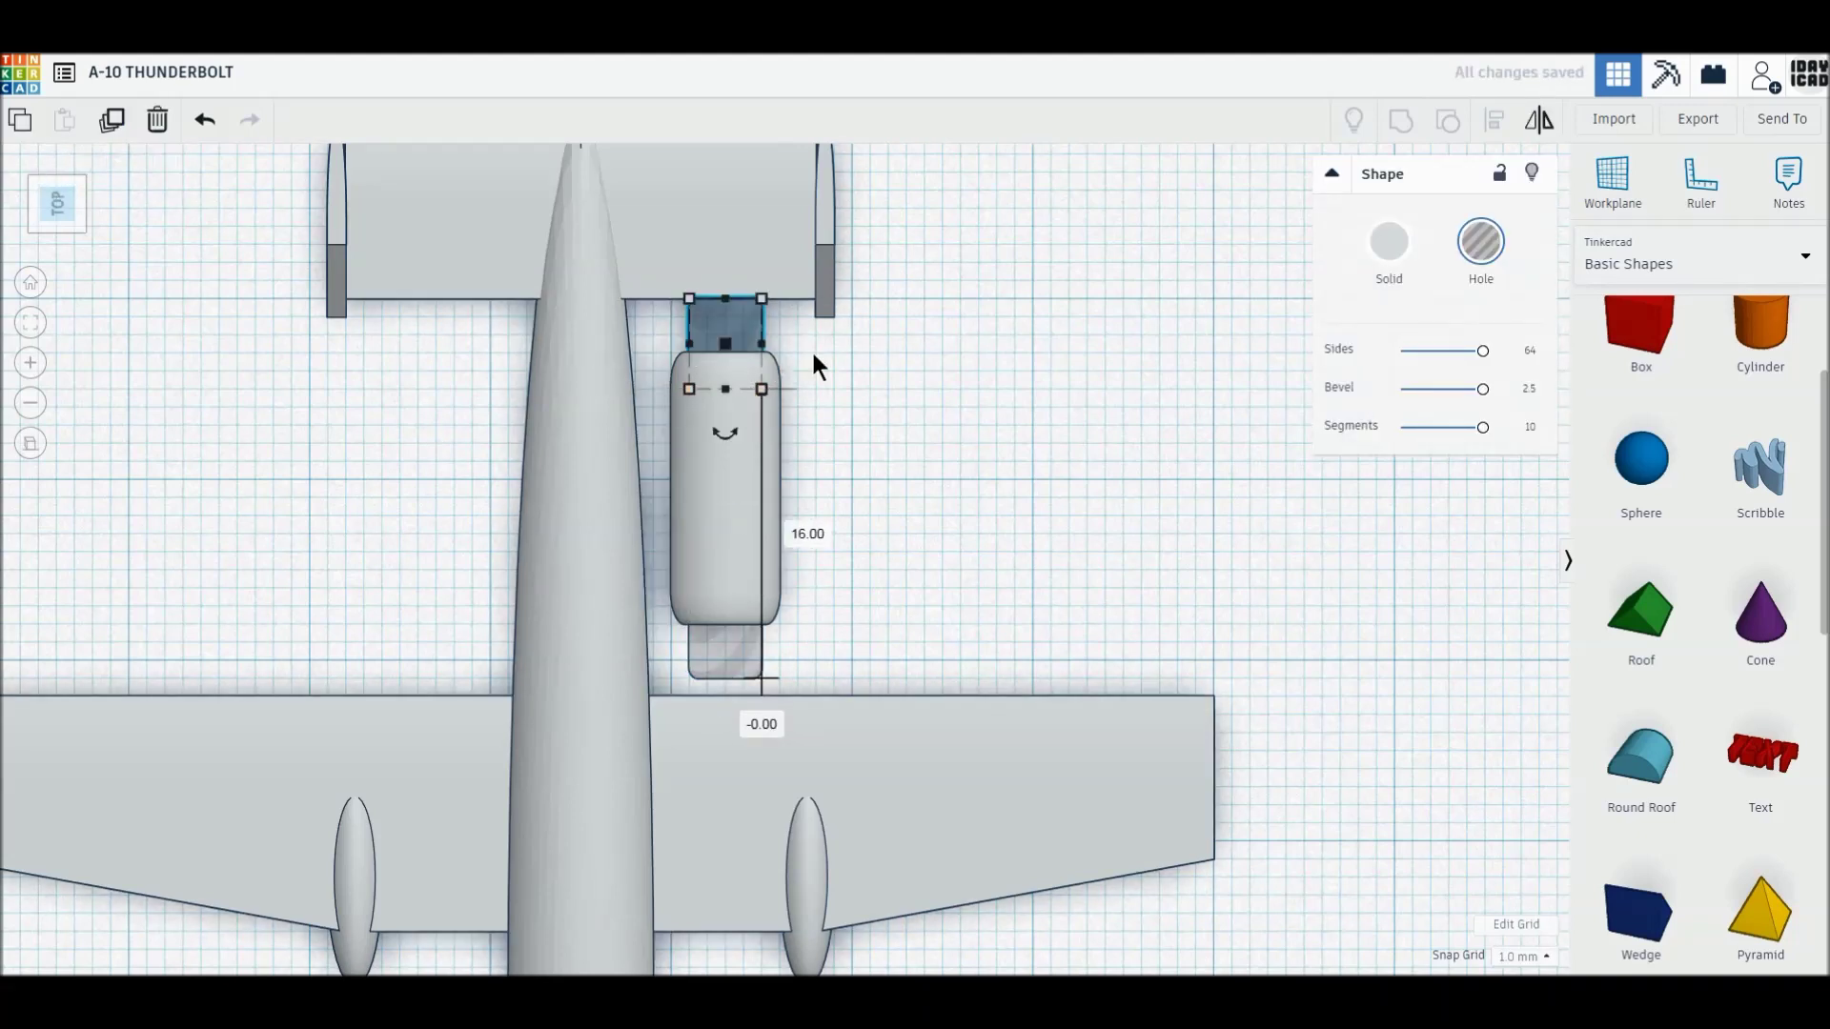
# - Group the engine cylinder with both holes to hollow out its front and rear ends
pyautogui.click(698, 635)
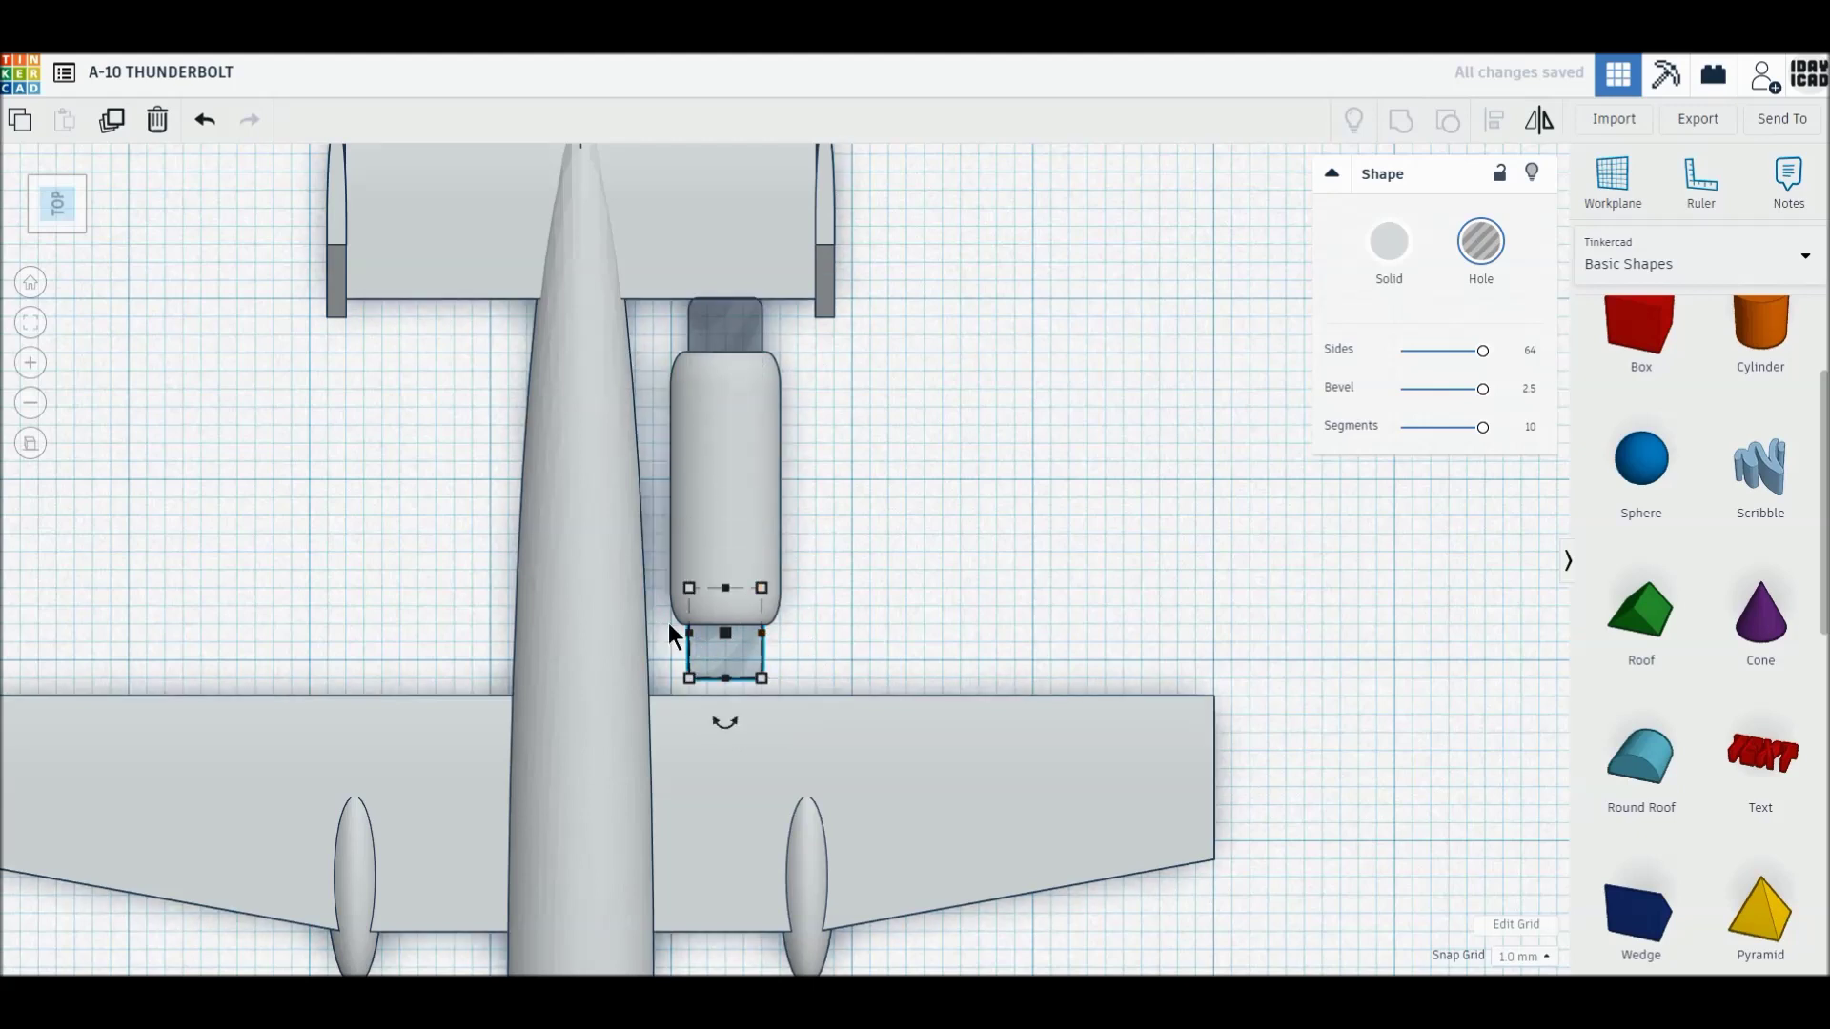
pyautogui.keyDown('shift'); pyautogui.click(759, 438); pyautogui.keyUp('shift')
pyautogui.keyDown('shift'); pyautogui.click(732, 332); pyautogui.keyUp('shift')
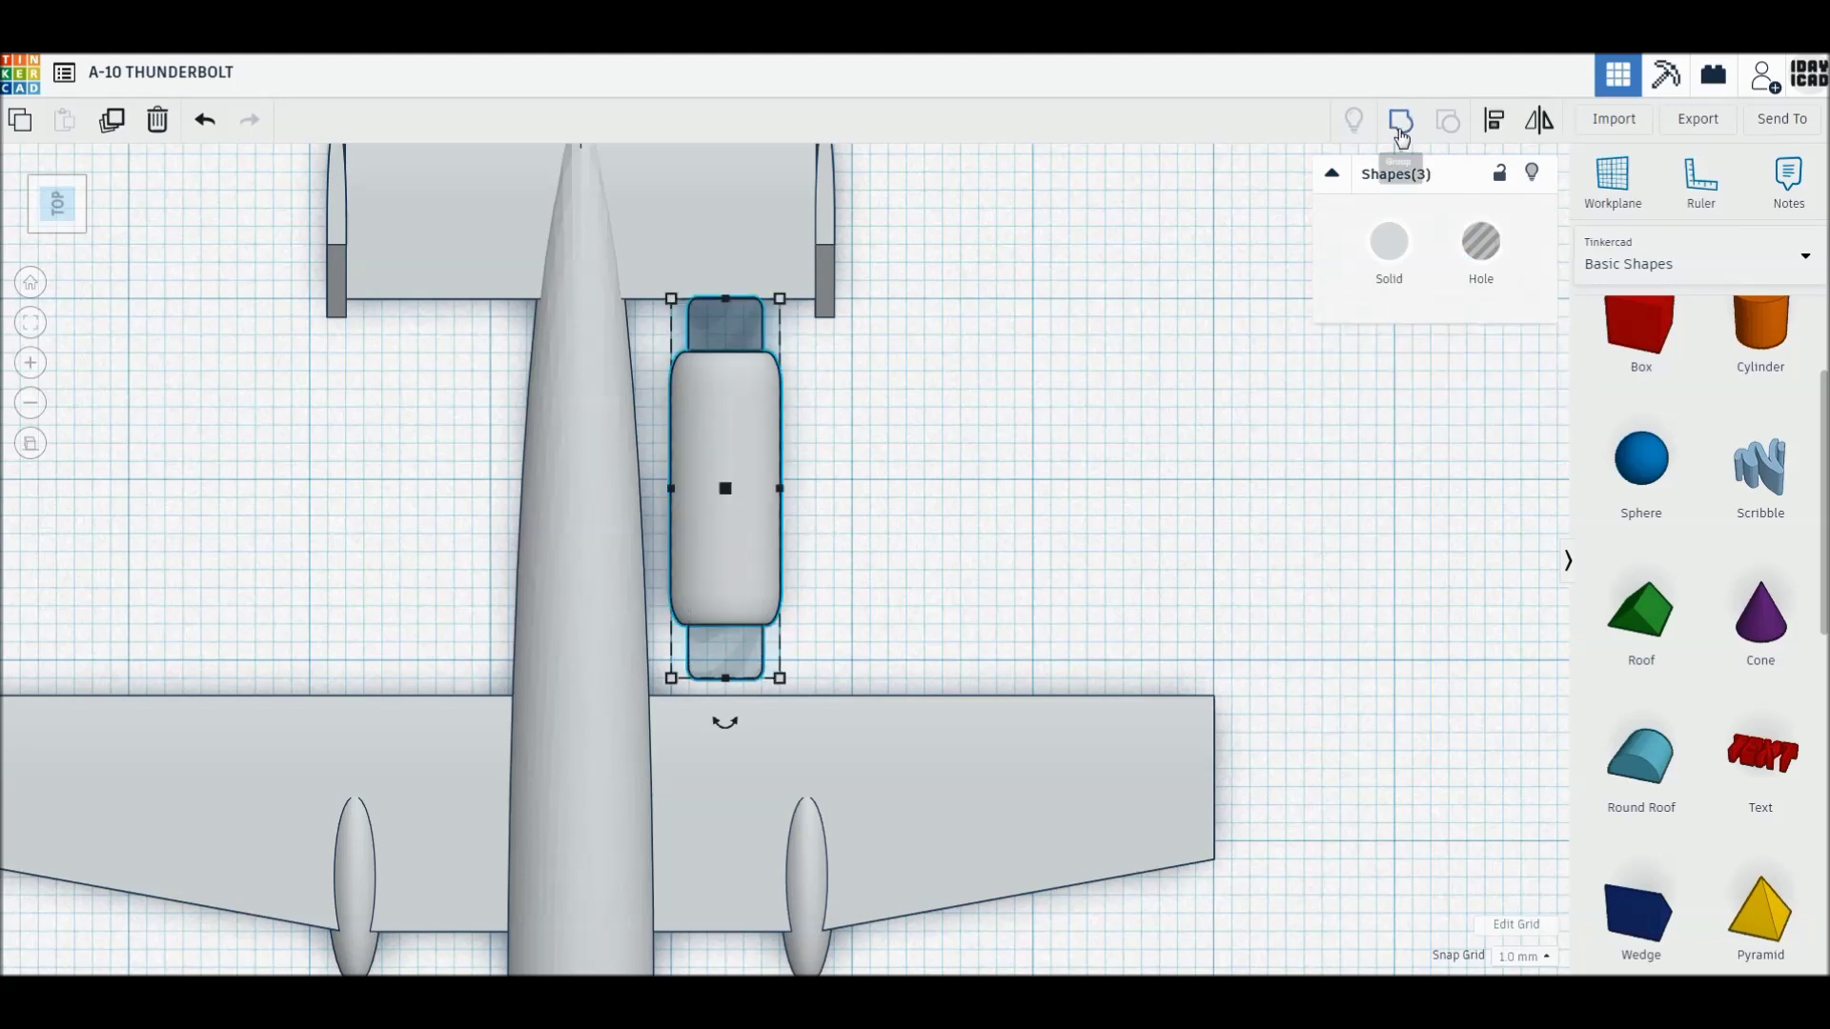
pyautogui.click(1399, 129)
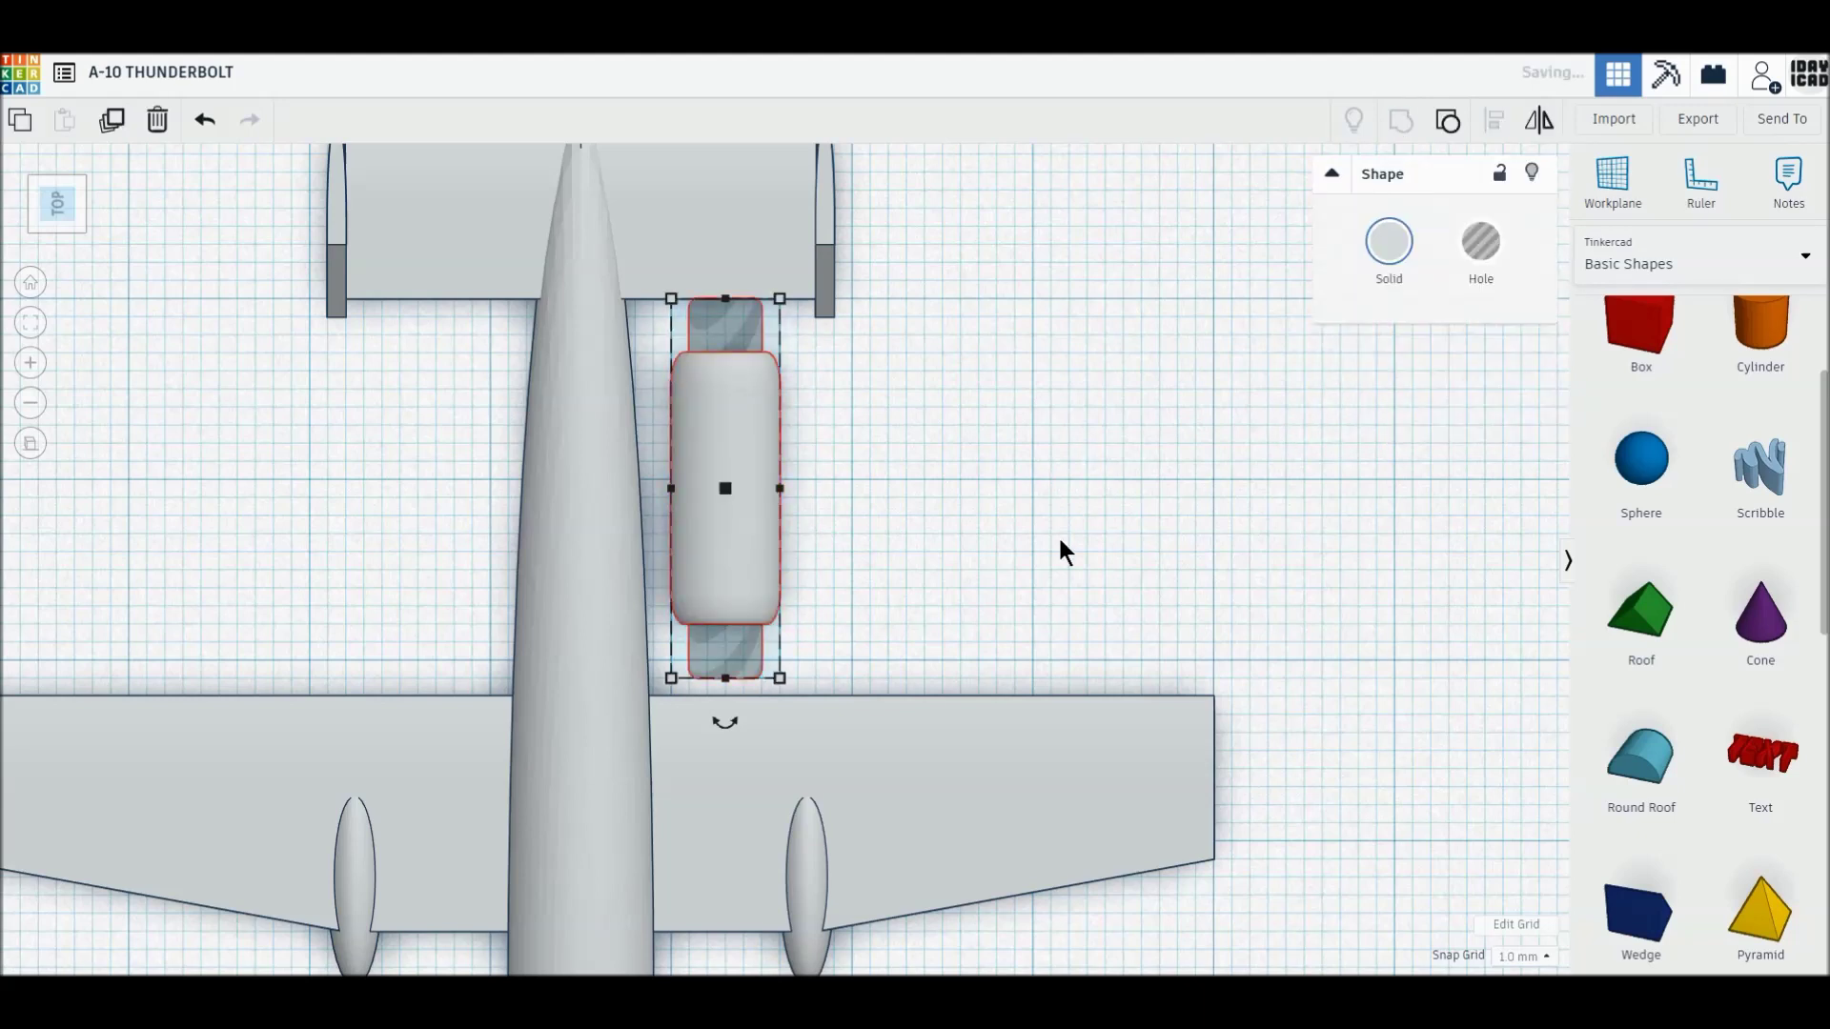
# - Place a sphere beside the engine and squash it to 2 mm wide and 2 mm high
pyautogui.moveTo(1061, 547); pyautogui.dragTo(1046, 433, button='right')
pyautogui.click(1639, 462)
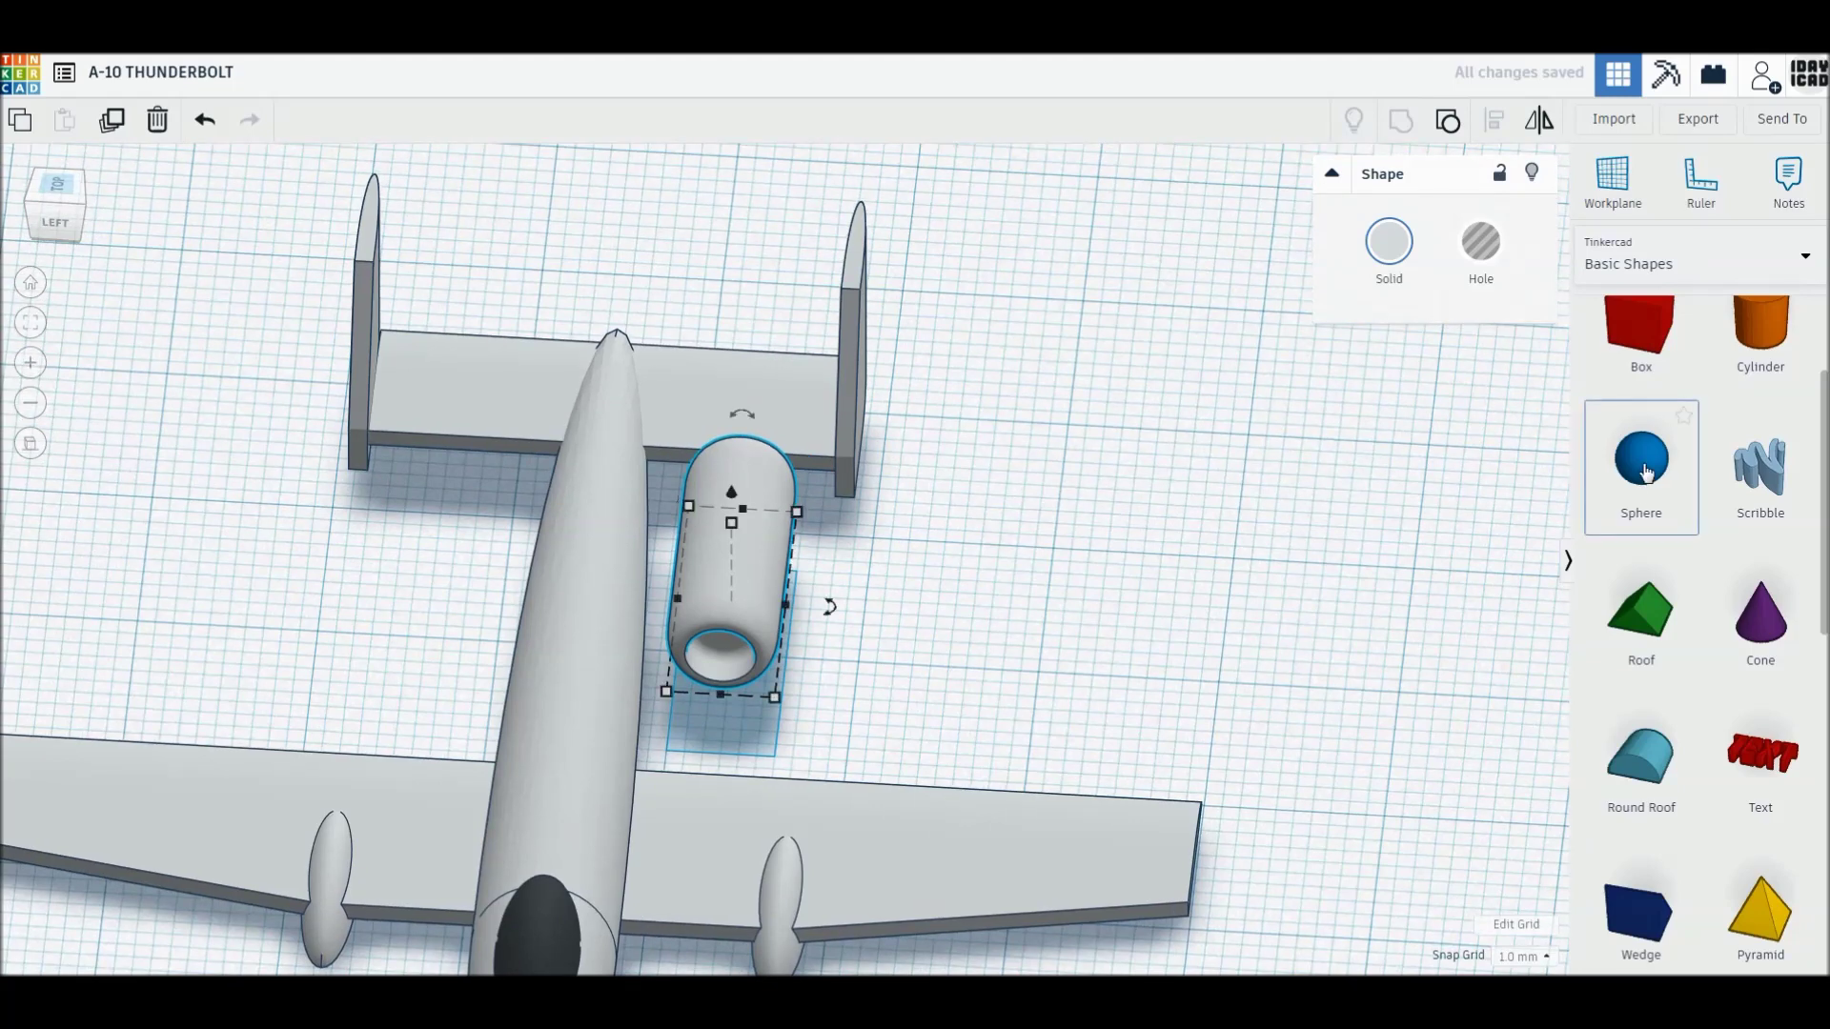
pyautogui.click(1131, 657)
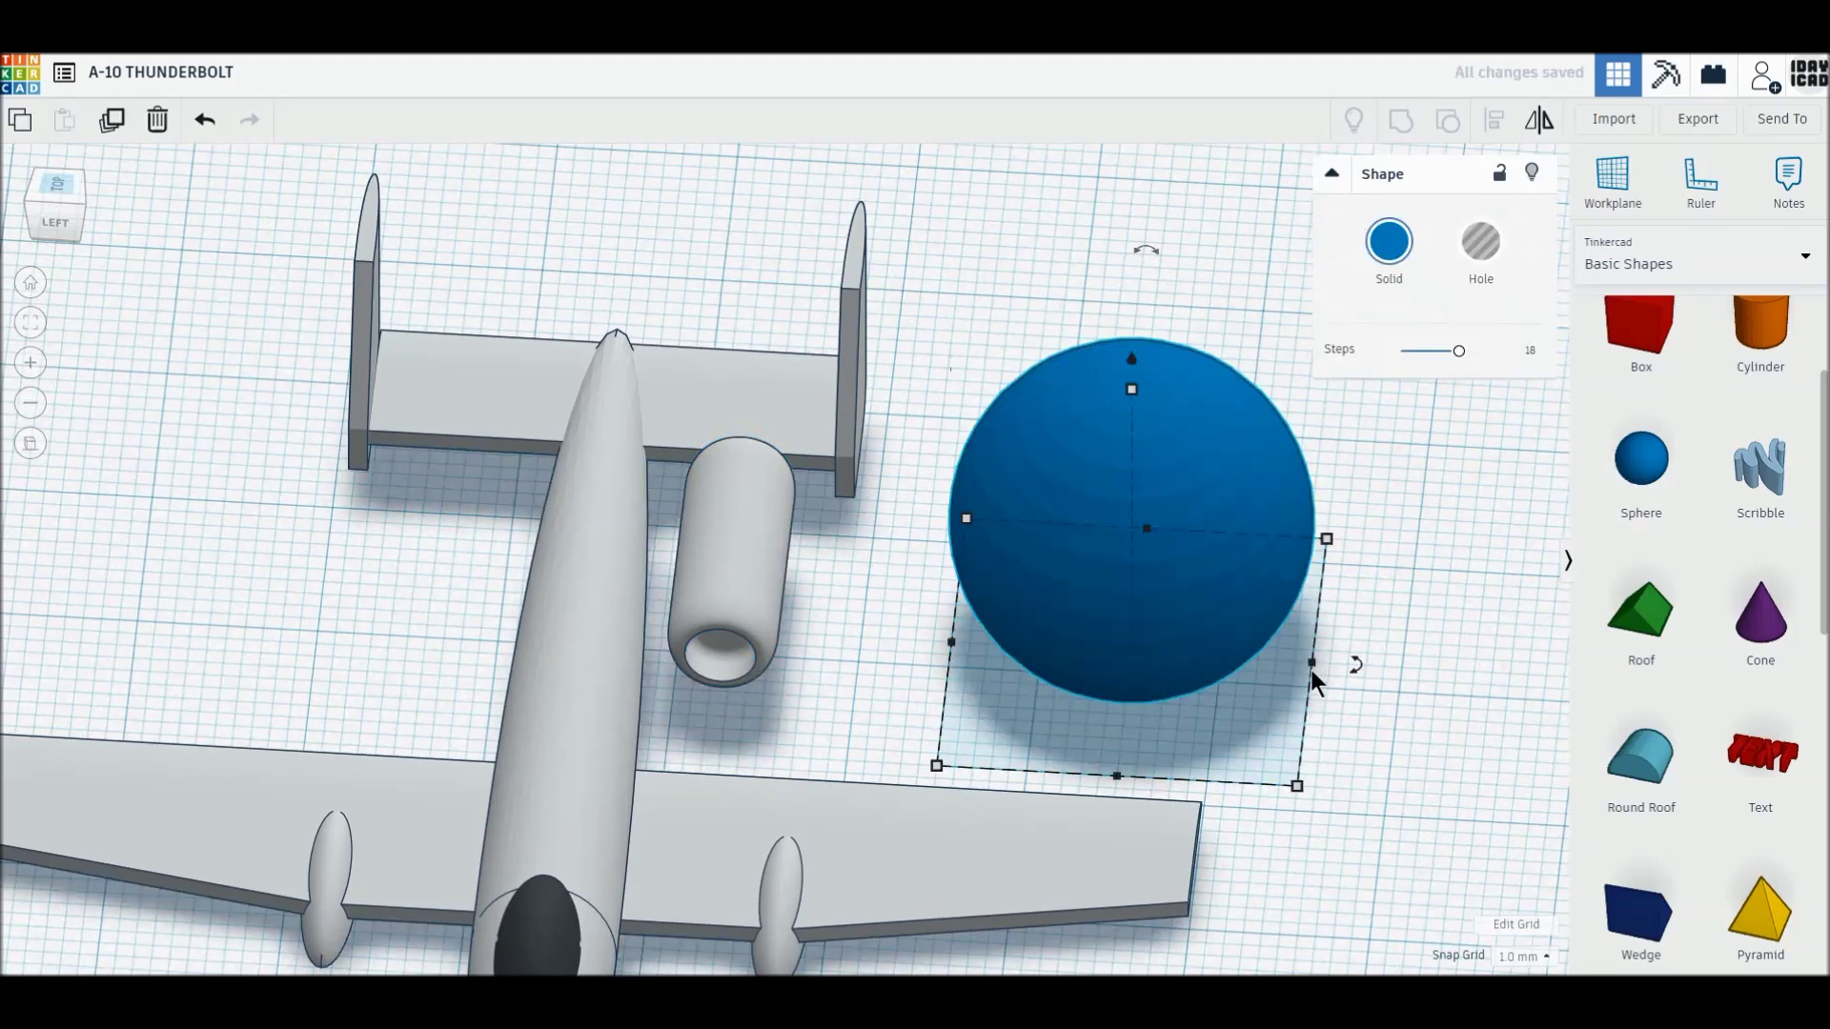
pyautogui.moveTo(1312, 661); pyautogui.dragTo(987, 644)
pyautogui.moveTo(970, 382); pyautogui.dragTo(970, 614)
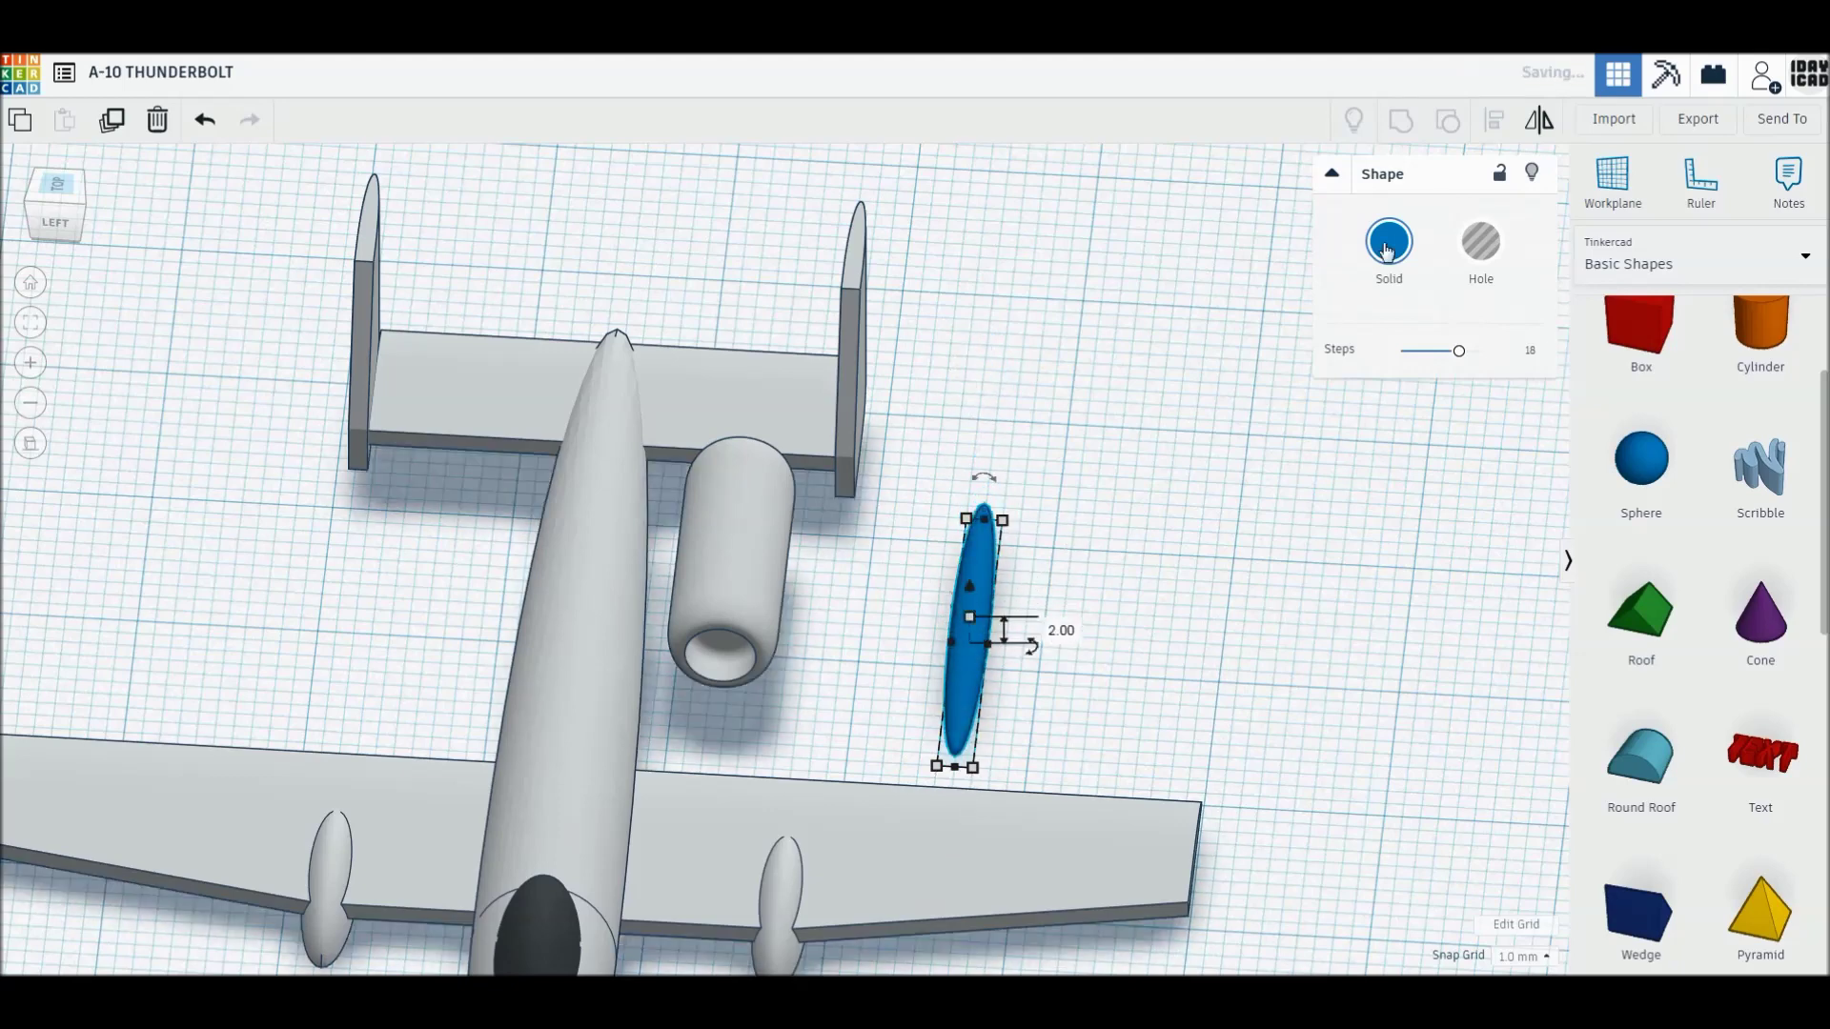
# - Move the slim sphere alongside the engine and shorten it to 13 mm long
pyautogui.click(57, 183)
pyautogui.moveTo(958, 333); pyautogui.dragTo(816, 436)
pyautogui.moveTo(816, 732); pyautogui.dragTo(816, 608)
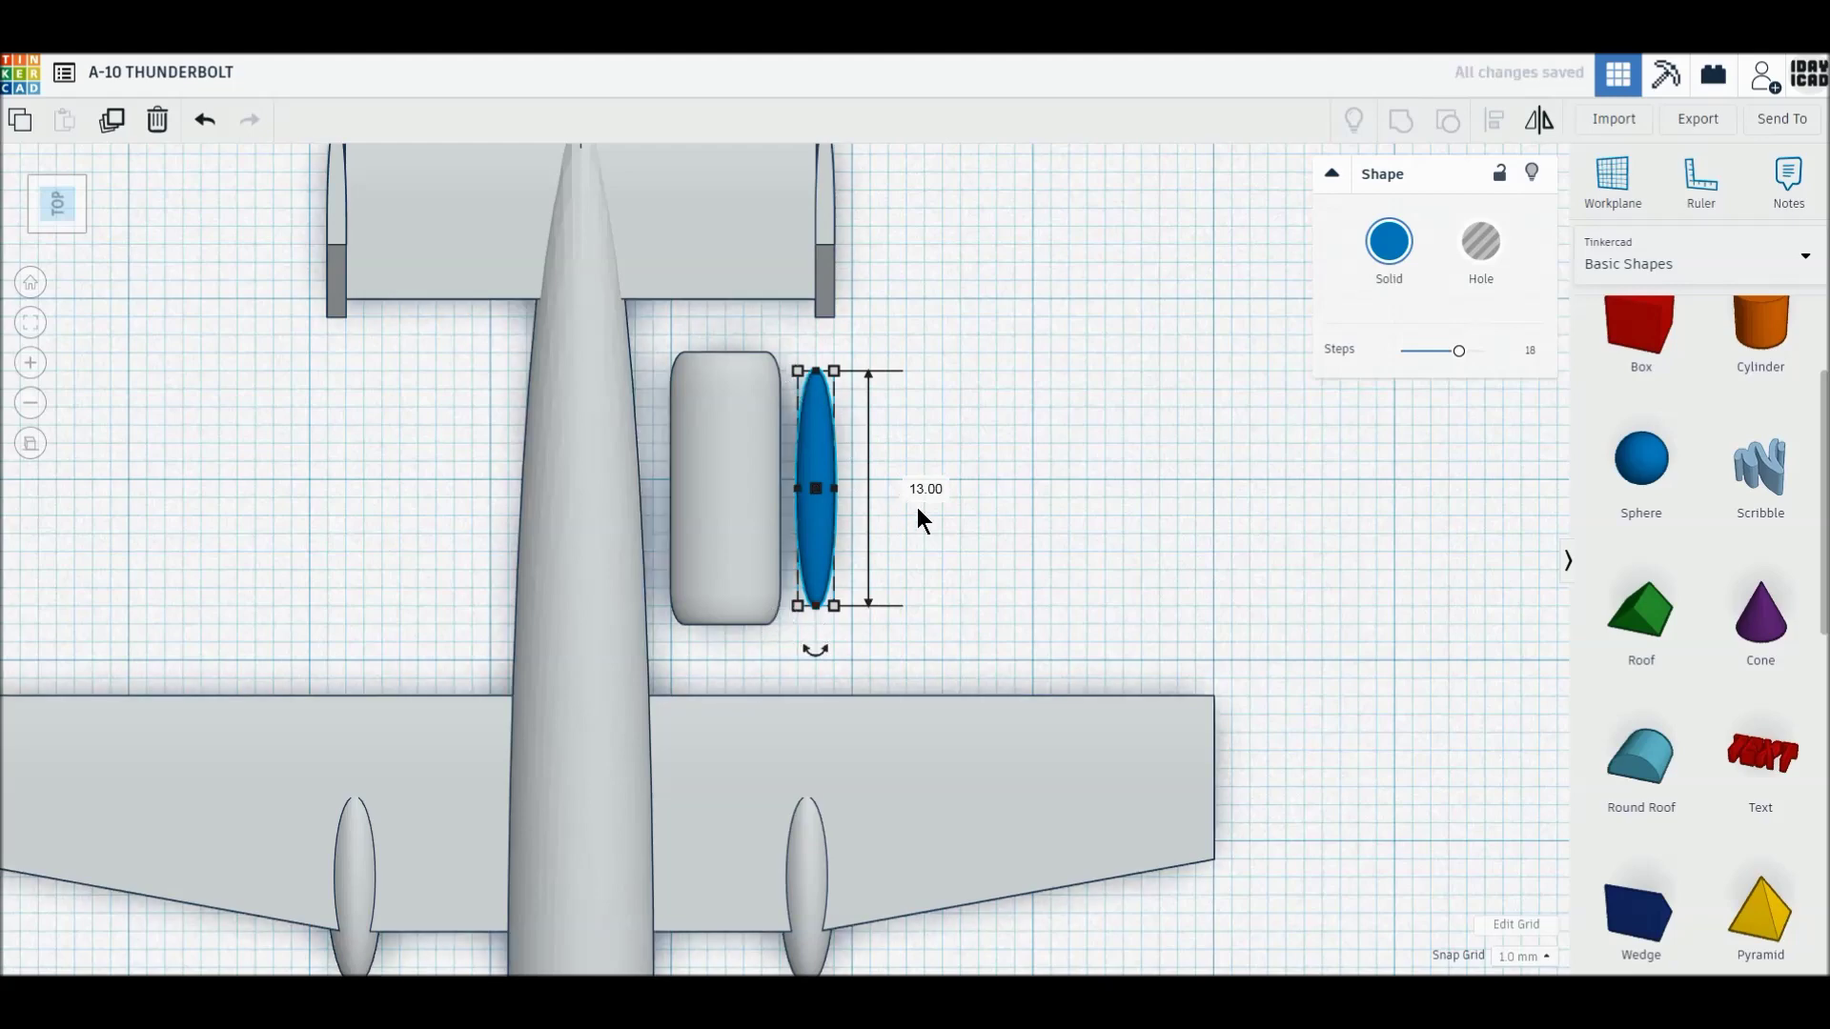
# - Raise the slim sphere and move it 5 mm sideways into the centre of the engine, and select both shapes together
pyautogui.moveTo(941, 636); pyautogui.dragTo(869, 684, button='right')
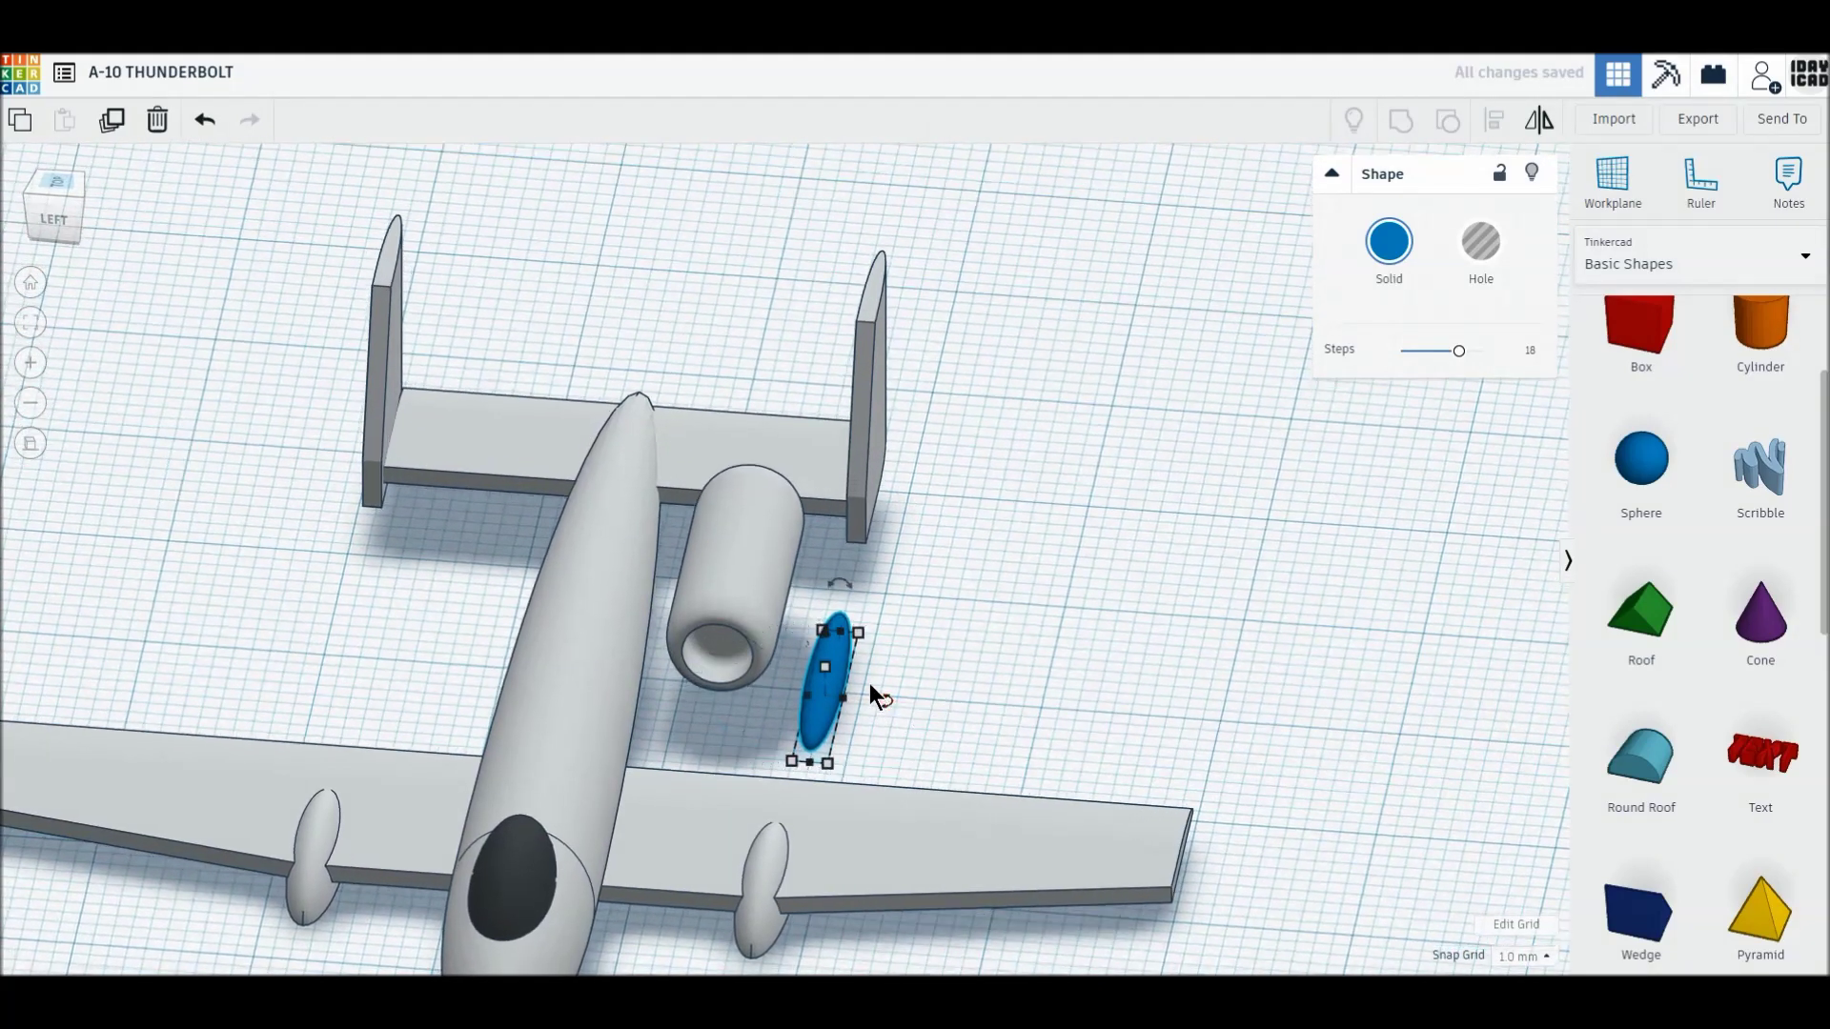
pyautogui.moveTo(831, 632); pyautogui.dragTo(744, 620)
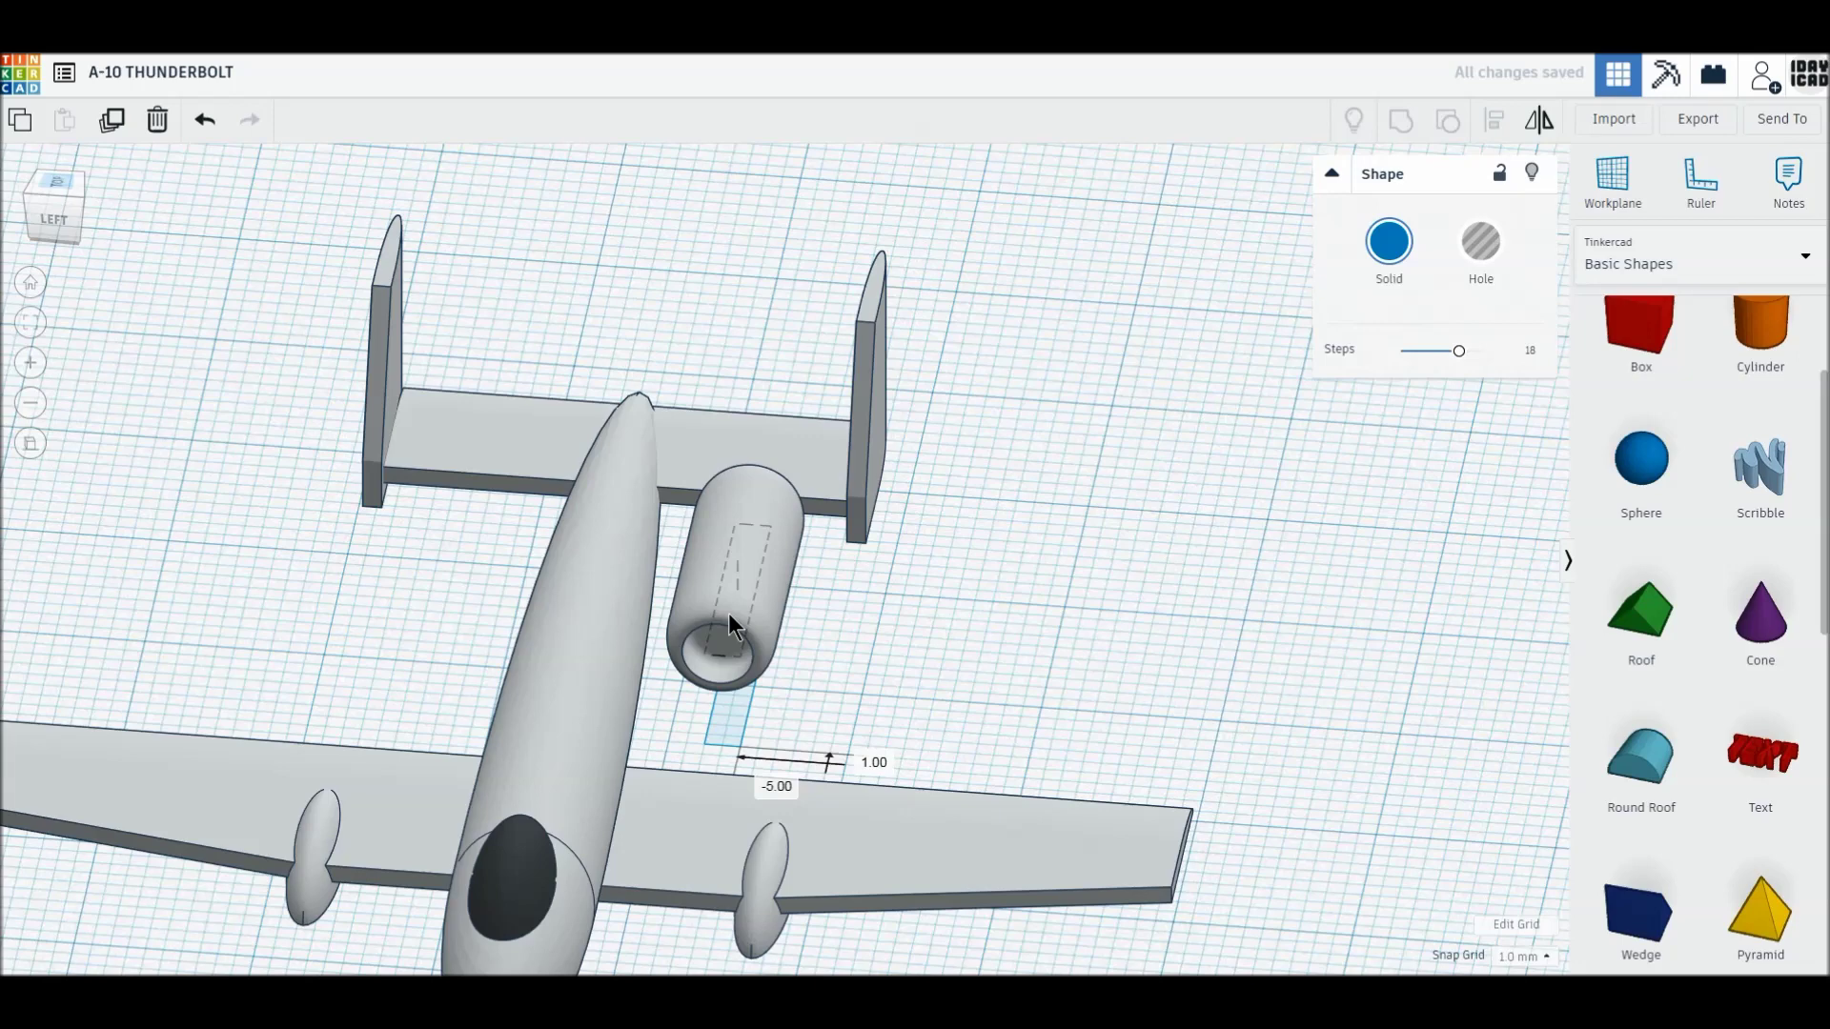
pyautogui.moveTo(735, 610); pyautogui.dragTo(728, 625)
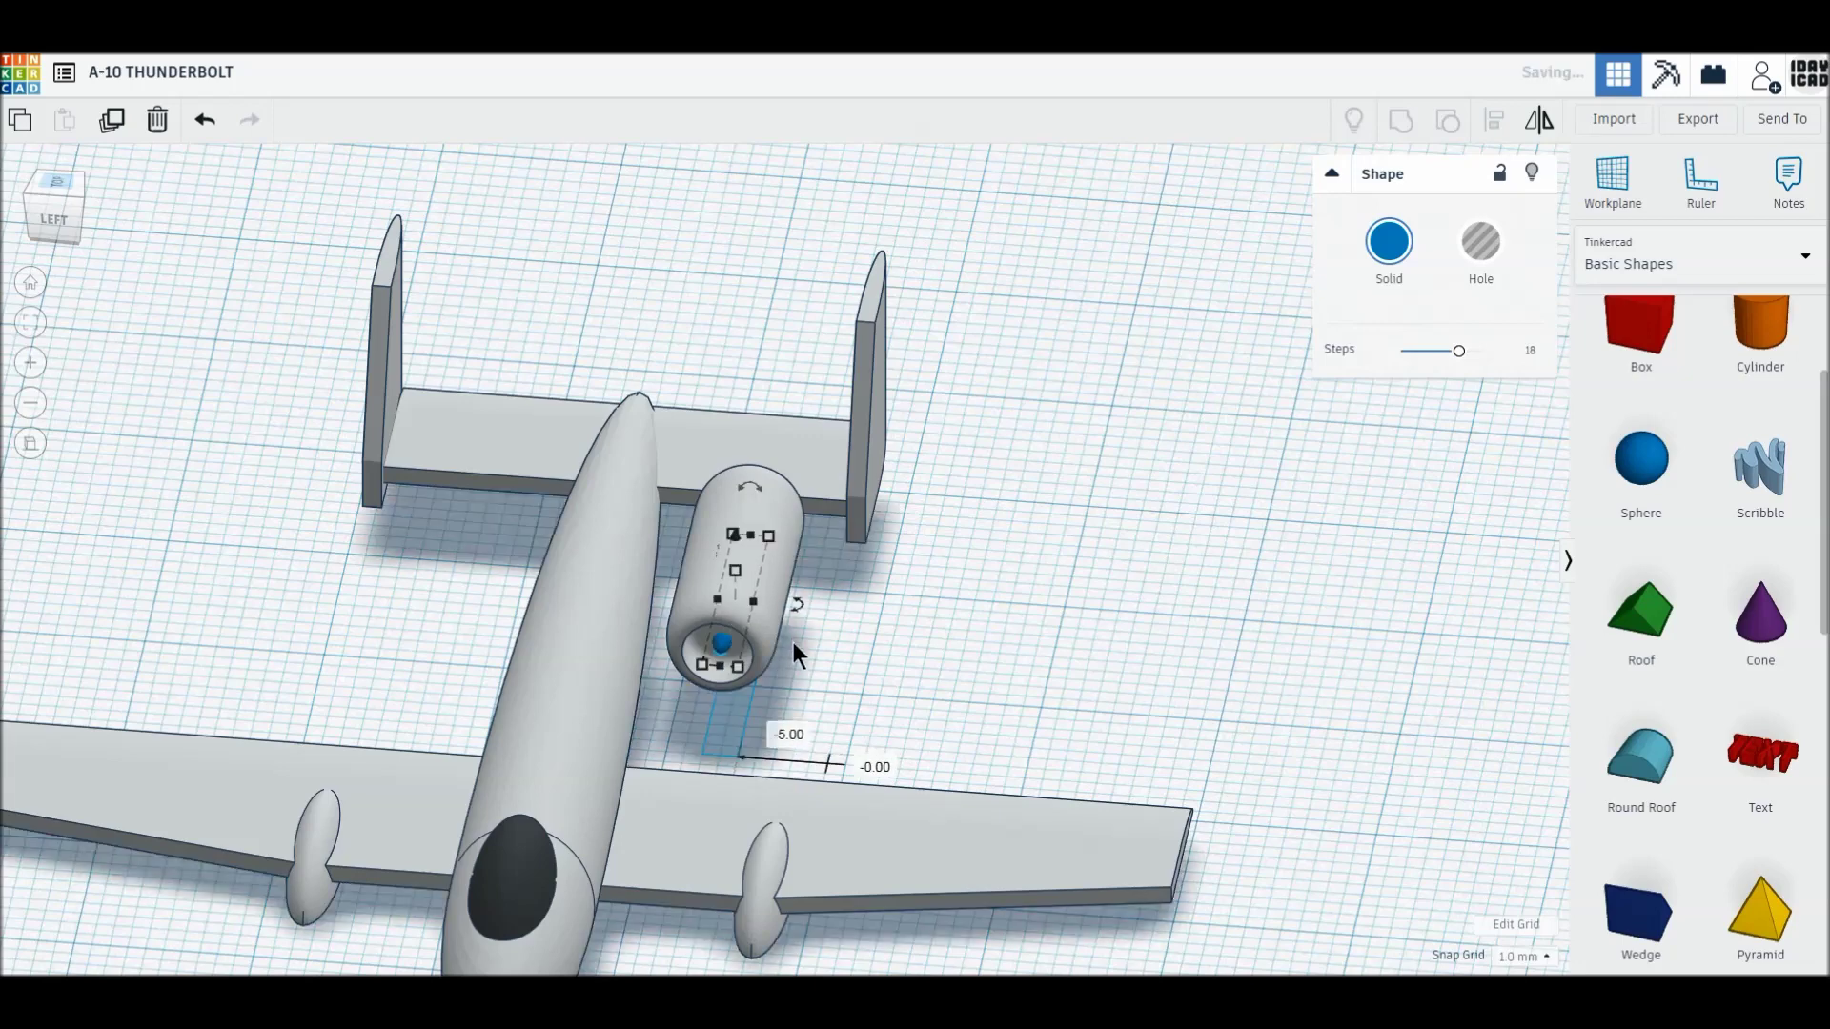
pyautogui.keyDown('shift'); pyautogui.click(729, 609); pyautogui.keyUp('shift')
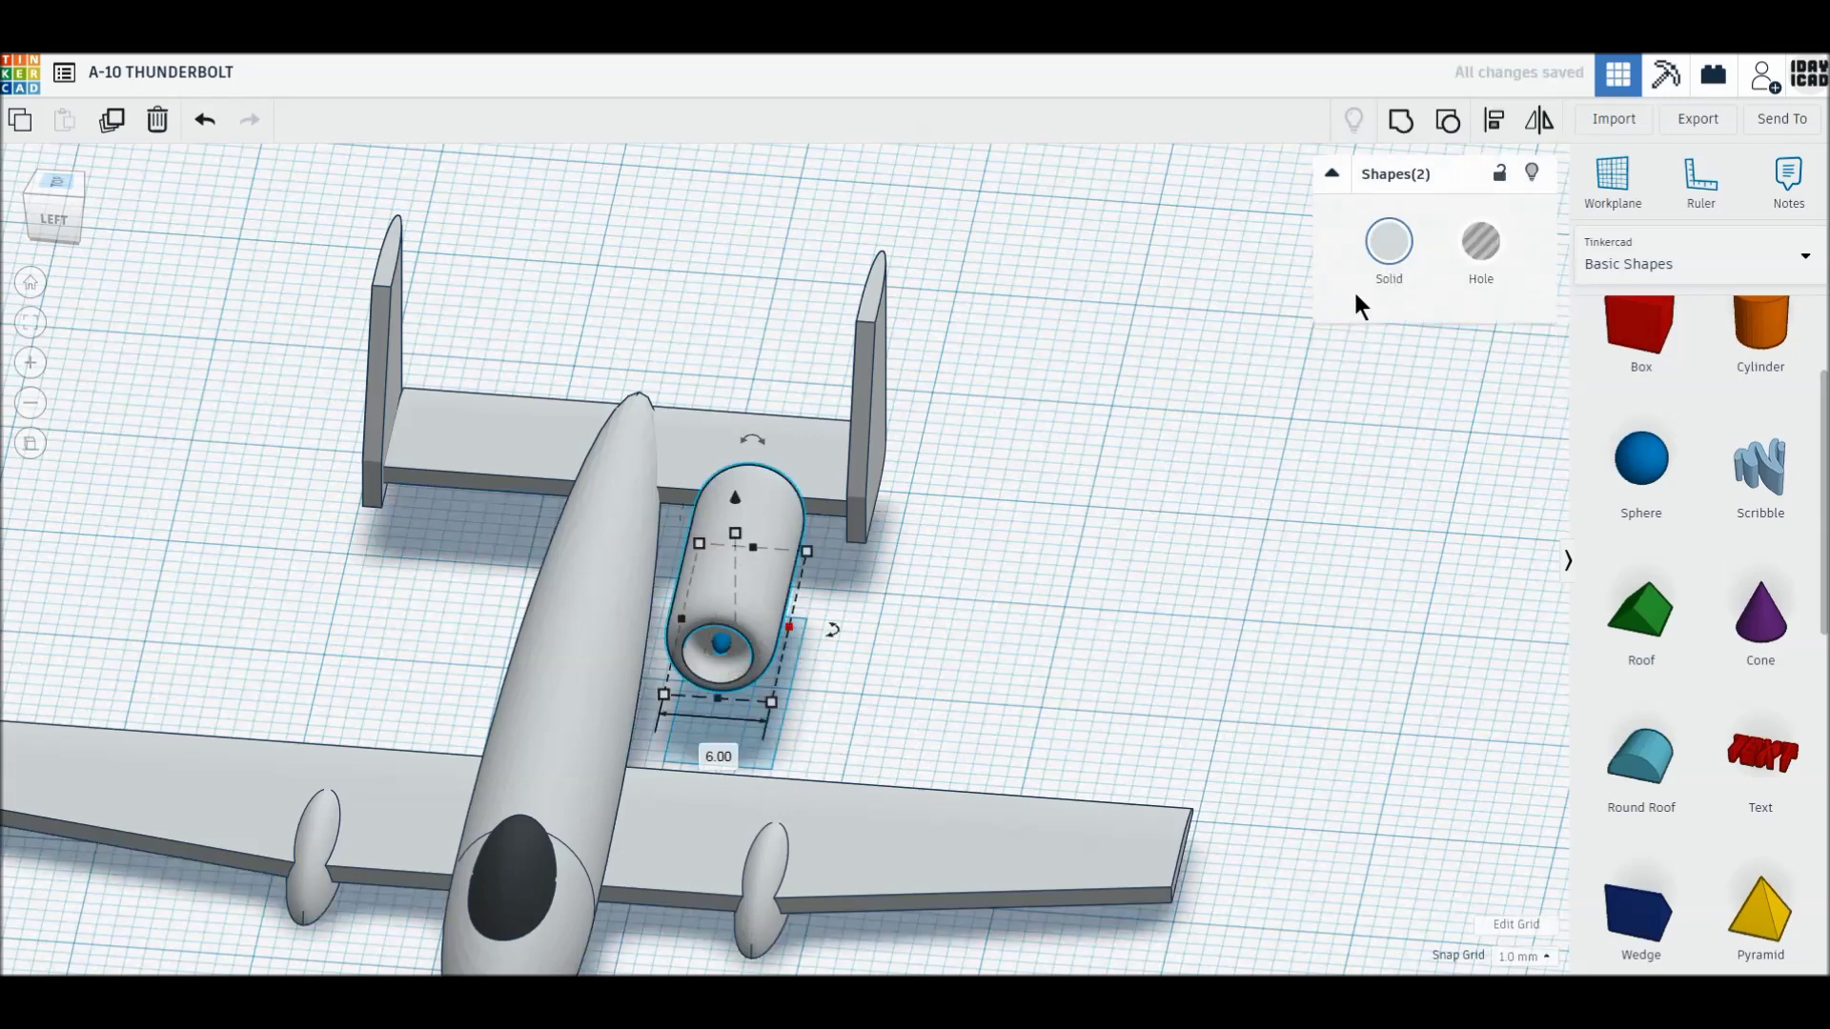
# - Align the slim sphere with the middle of the engine's height and colour both shapes dark grey
pyautogui.click(1494, 124)
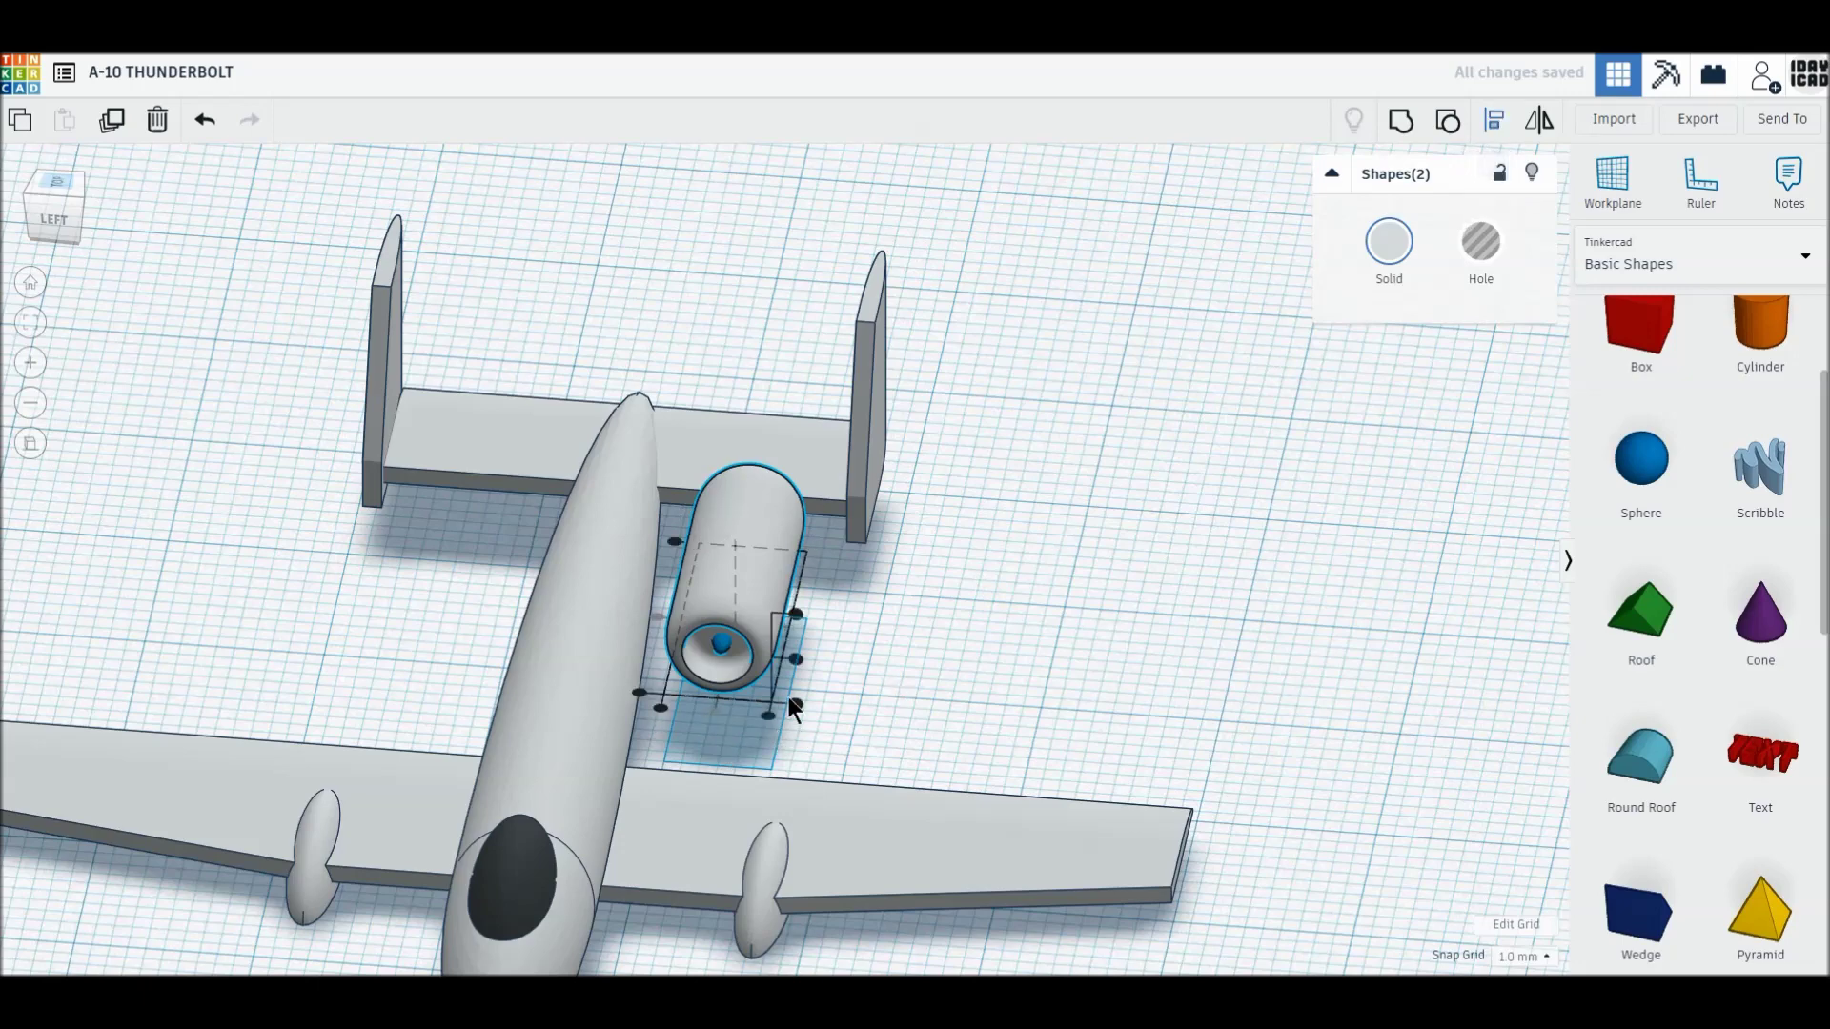
pyautogui.click(797, 659)
pyautogui.click(1388, 242)
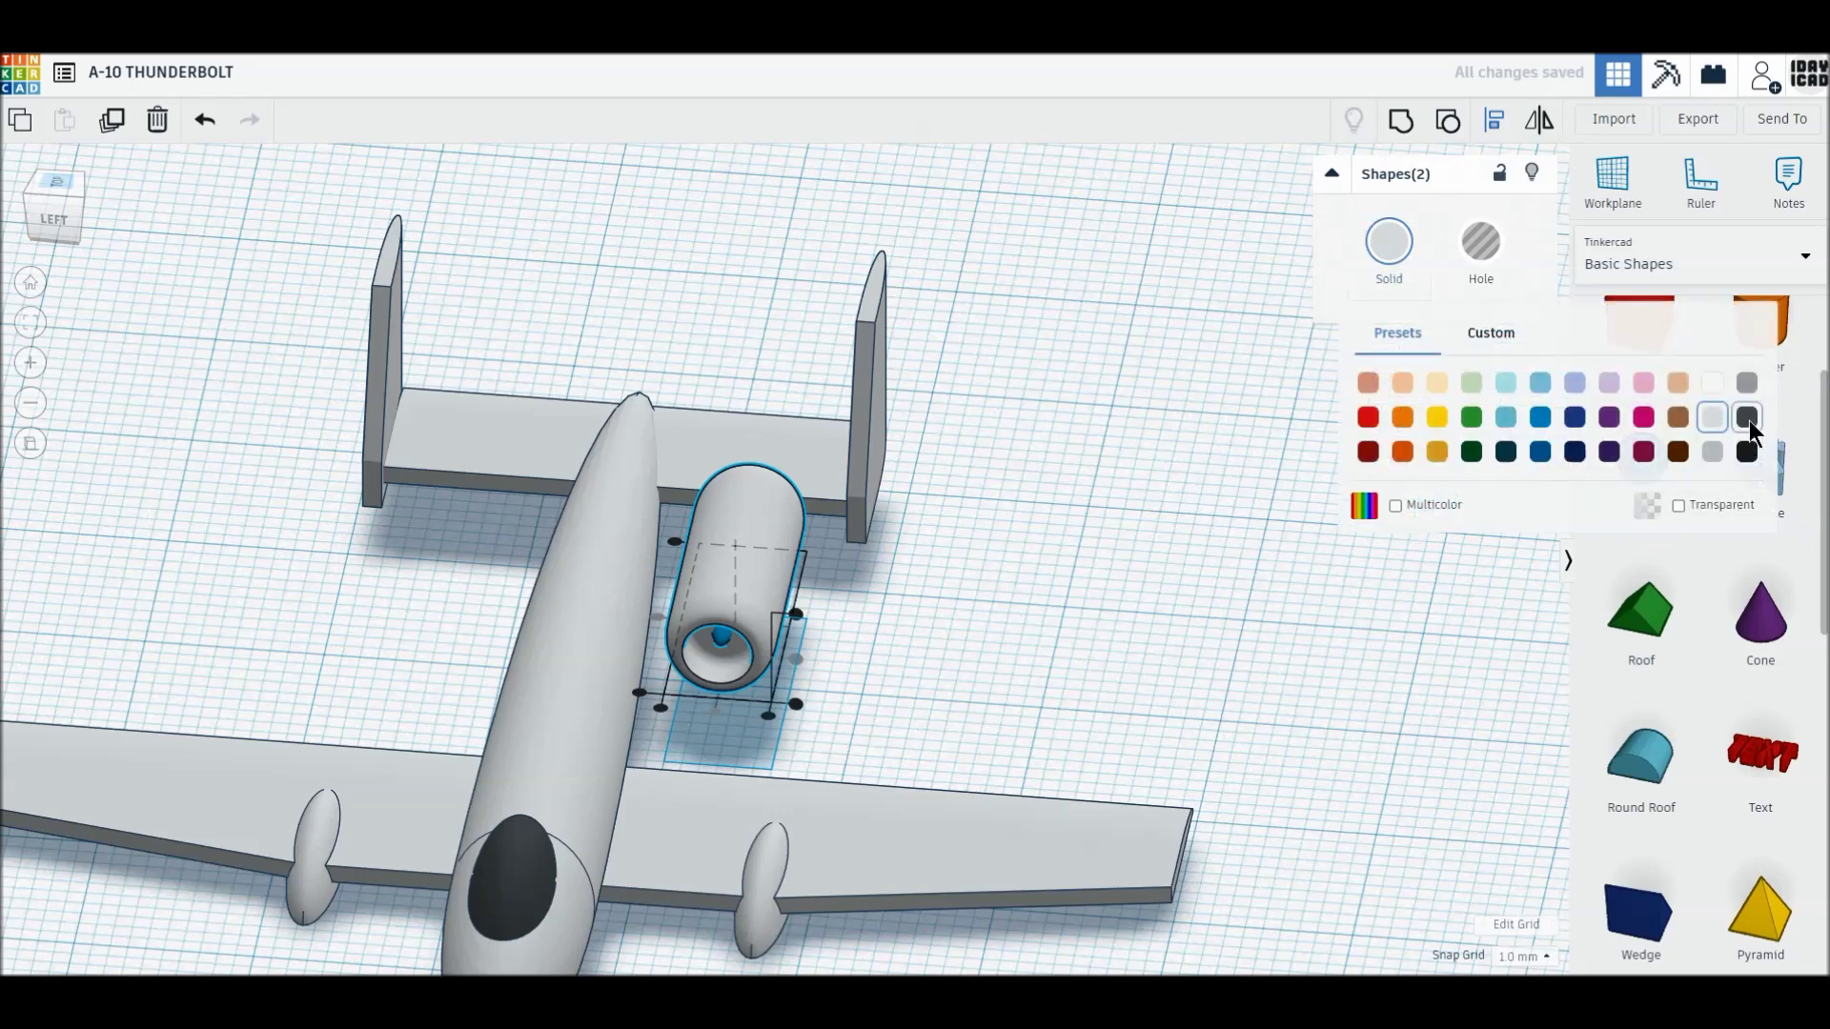
pyautogui.click(1748, 420)
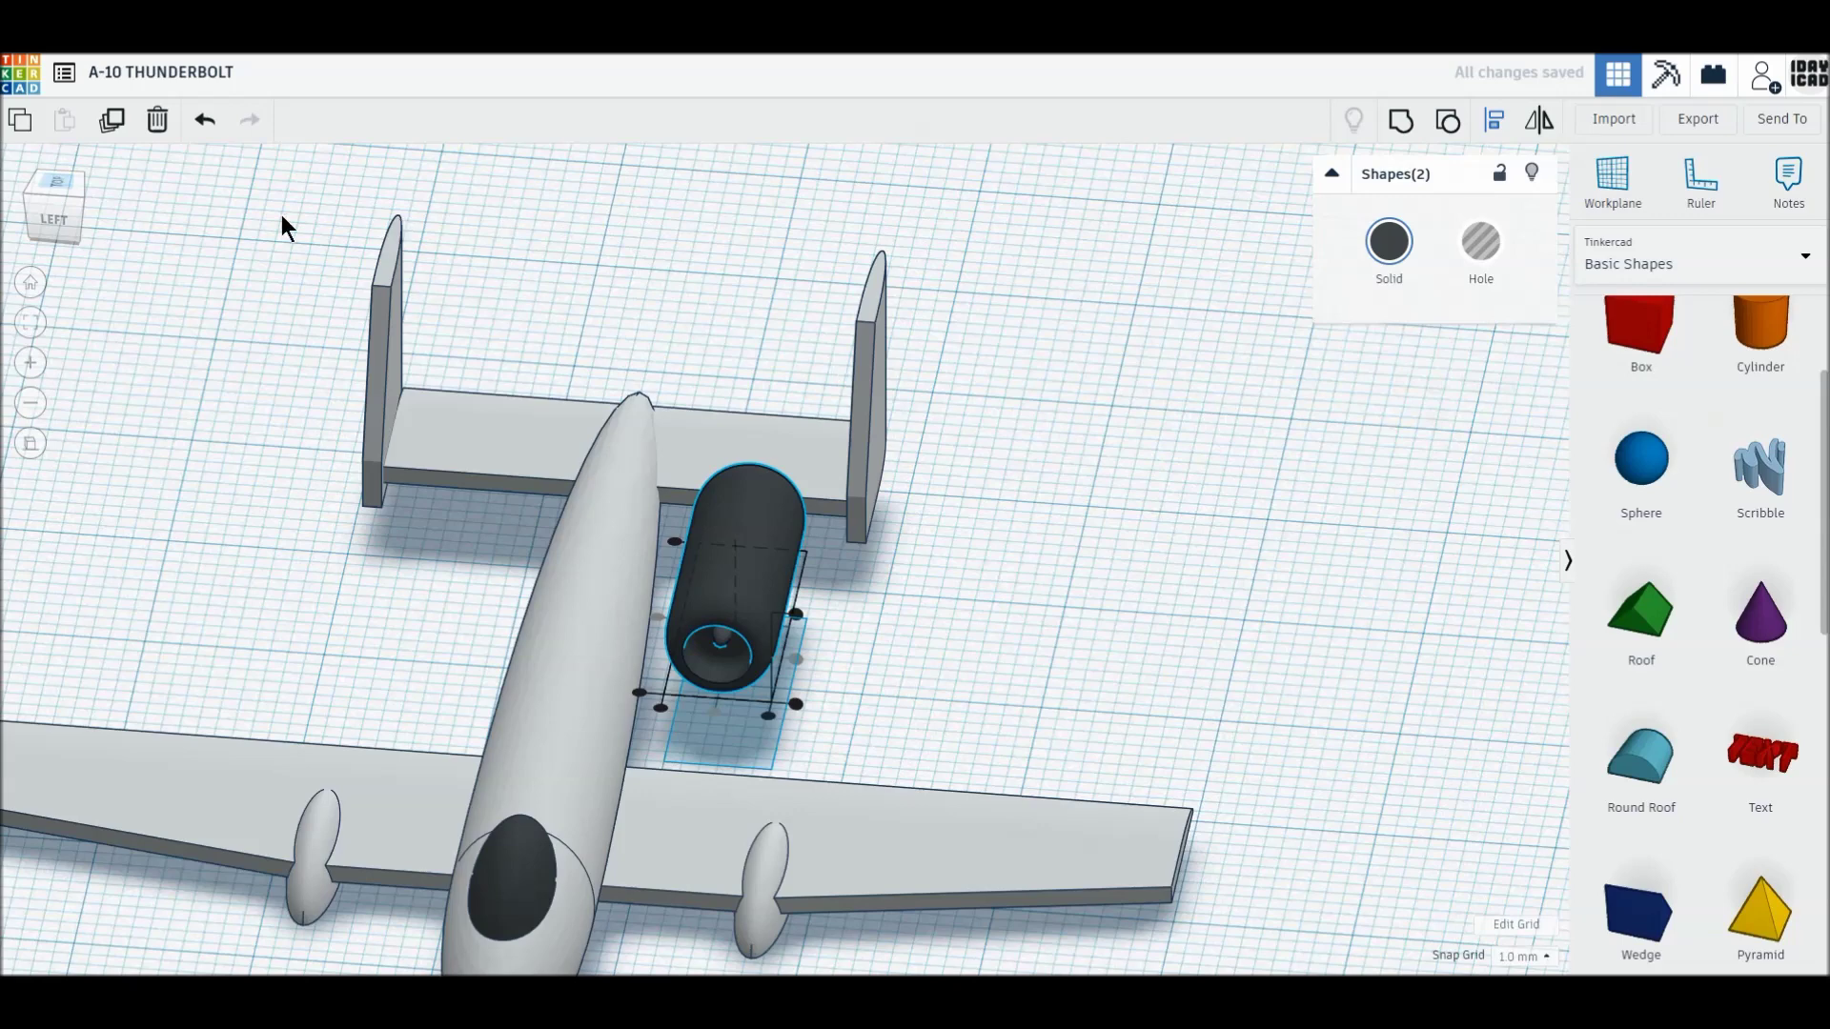
# - Recolour the outer engine shell light grey and group it with the dark inner core
pyautogui.press('Escape')
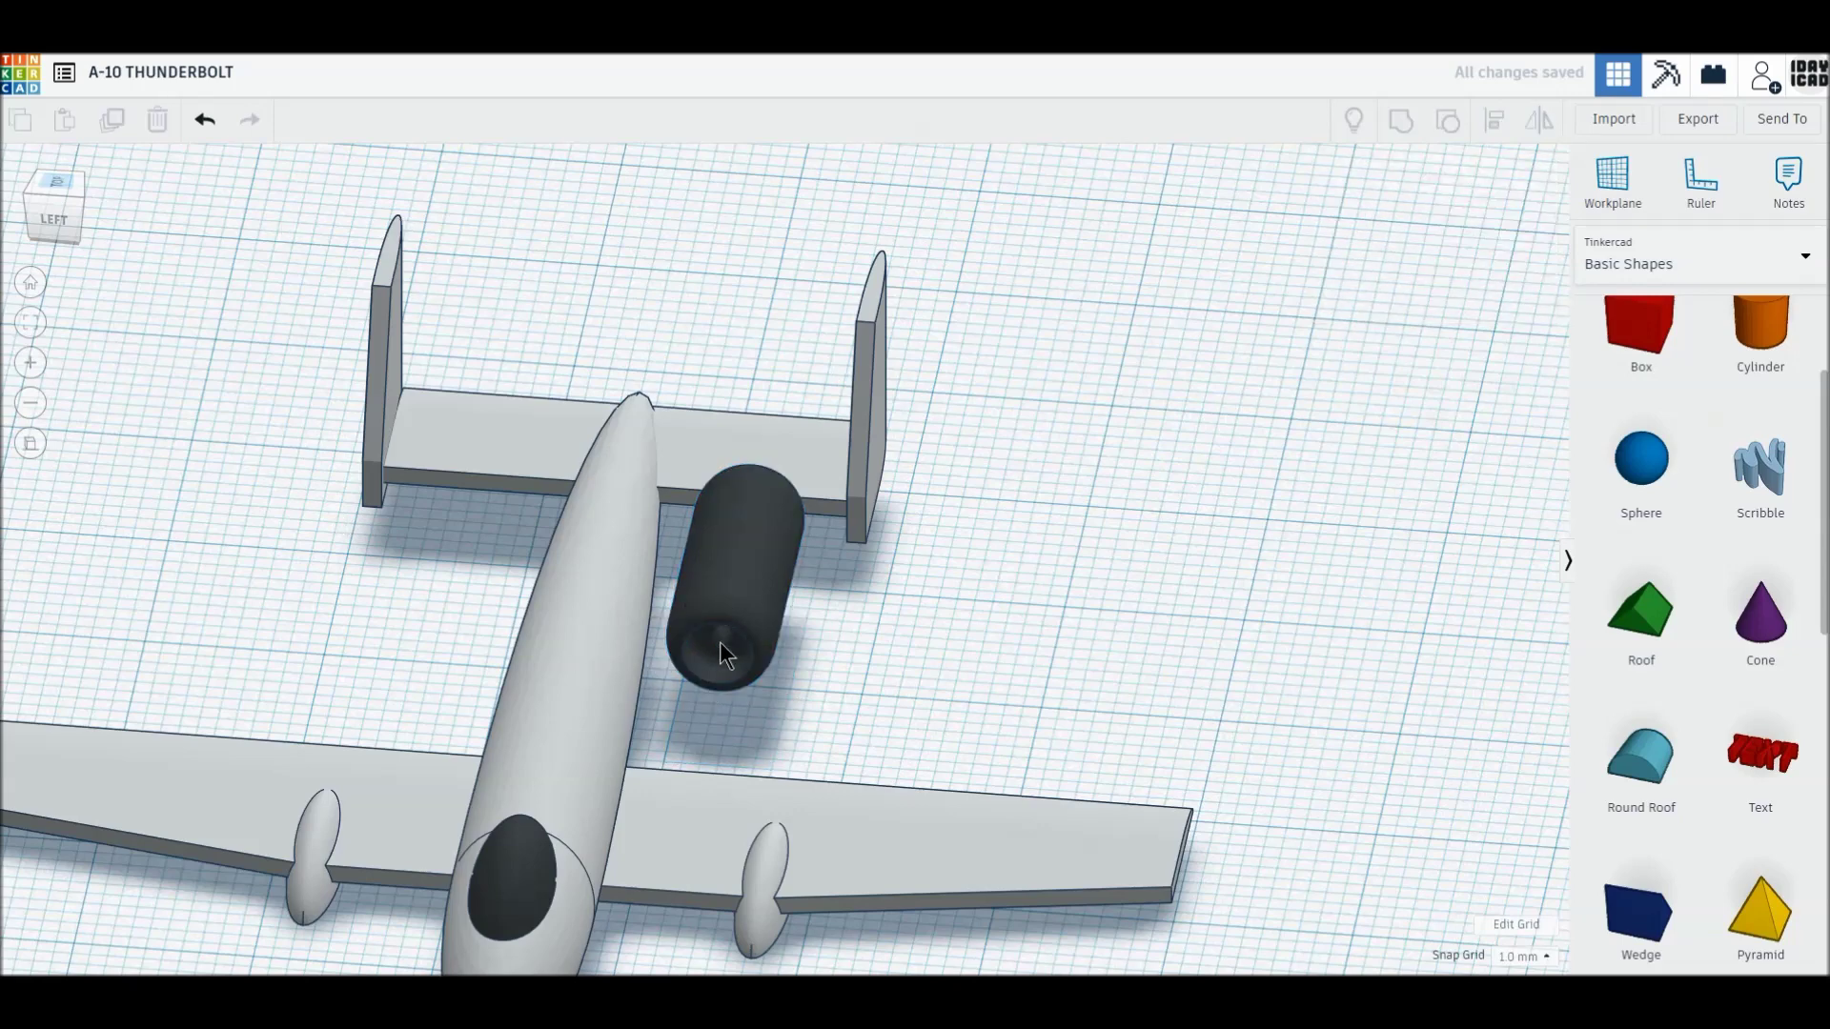
pyautogui.click(730, 581)
pyautogui.click(1389, 241)
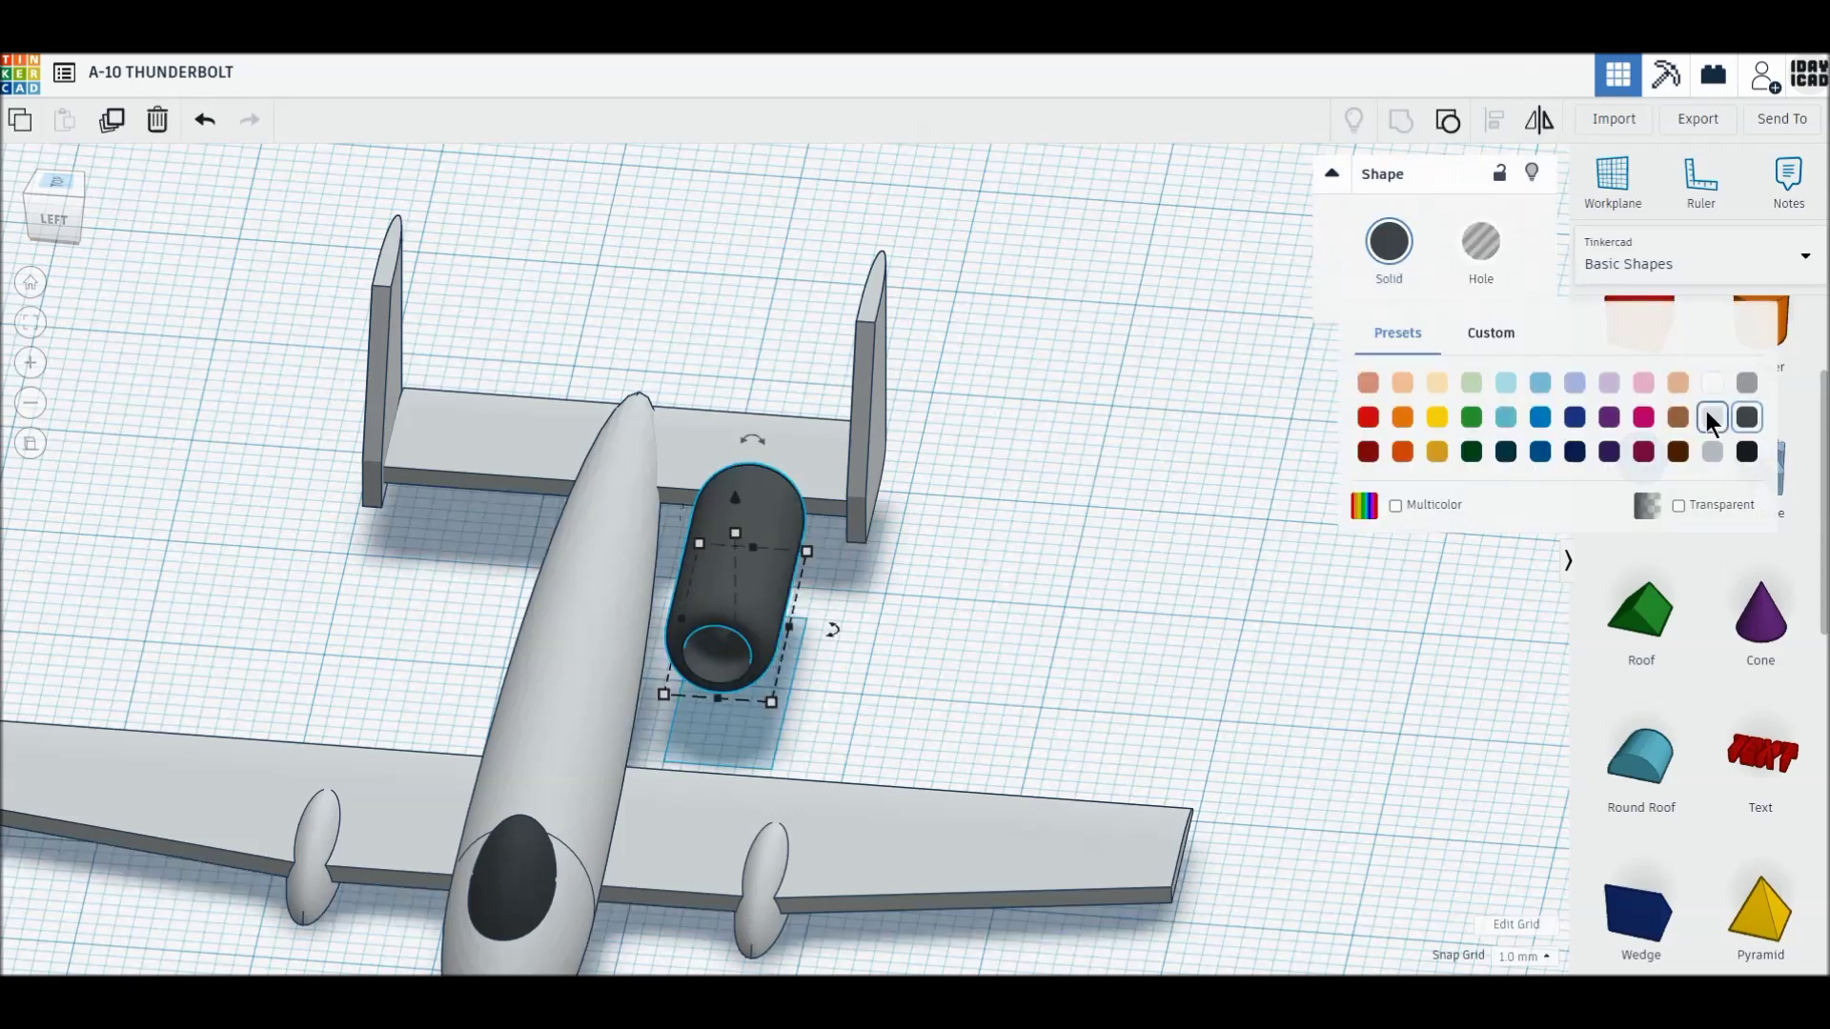
pyautogui.click(1713, 416)
pyautogui.click(810, 701)
pyautogui.click(722, 615)
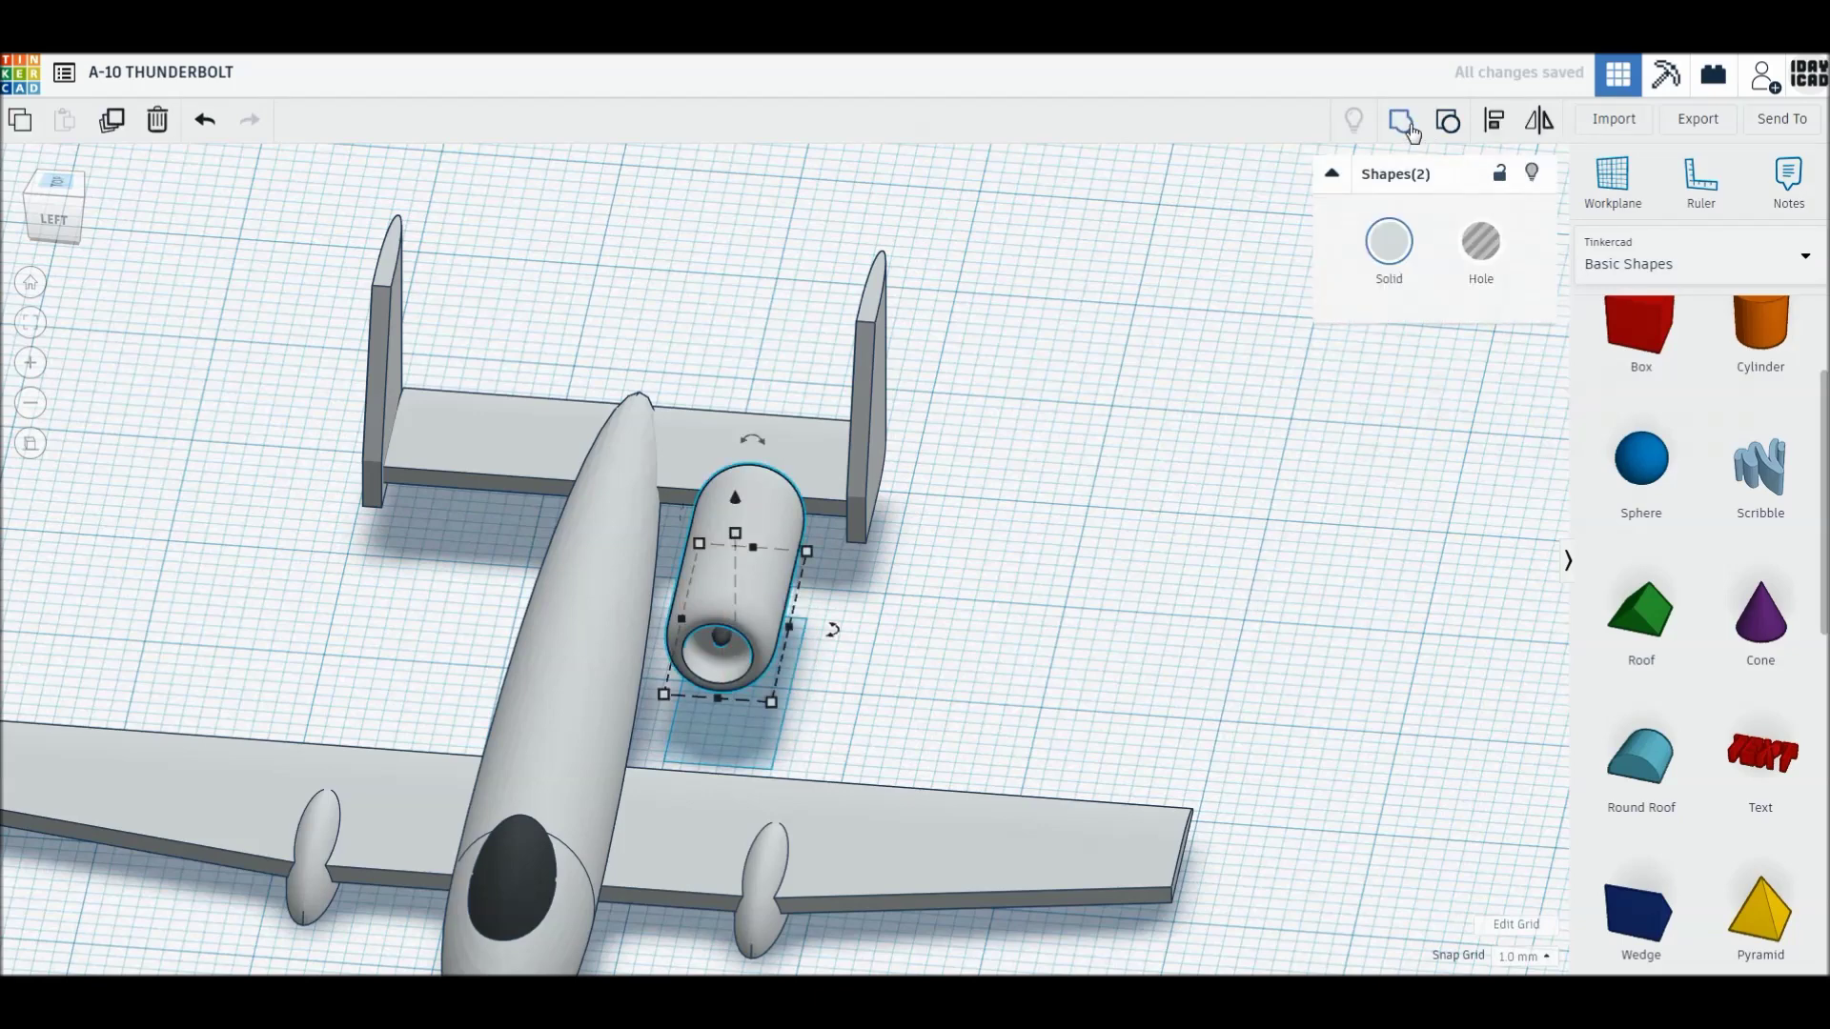
pyautogui.click(1404, 122)
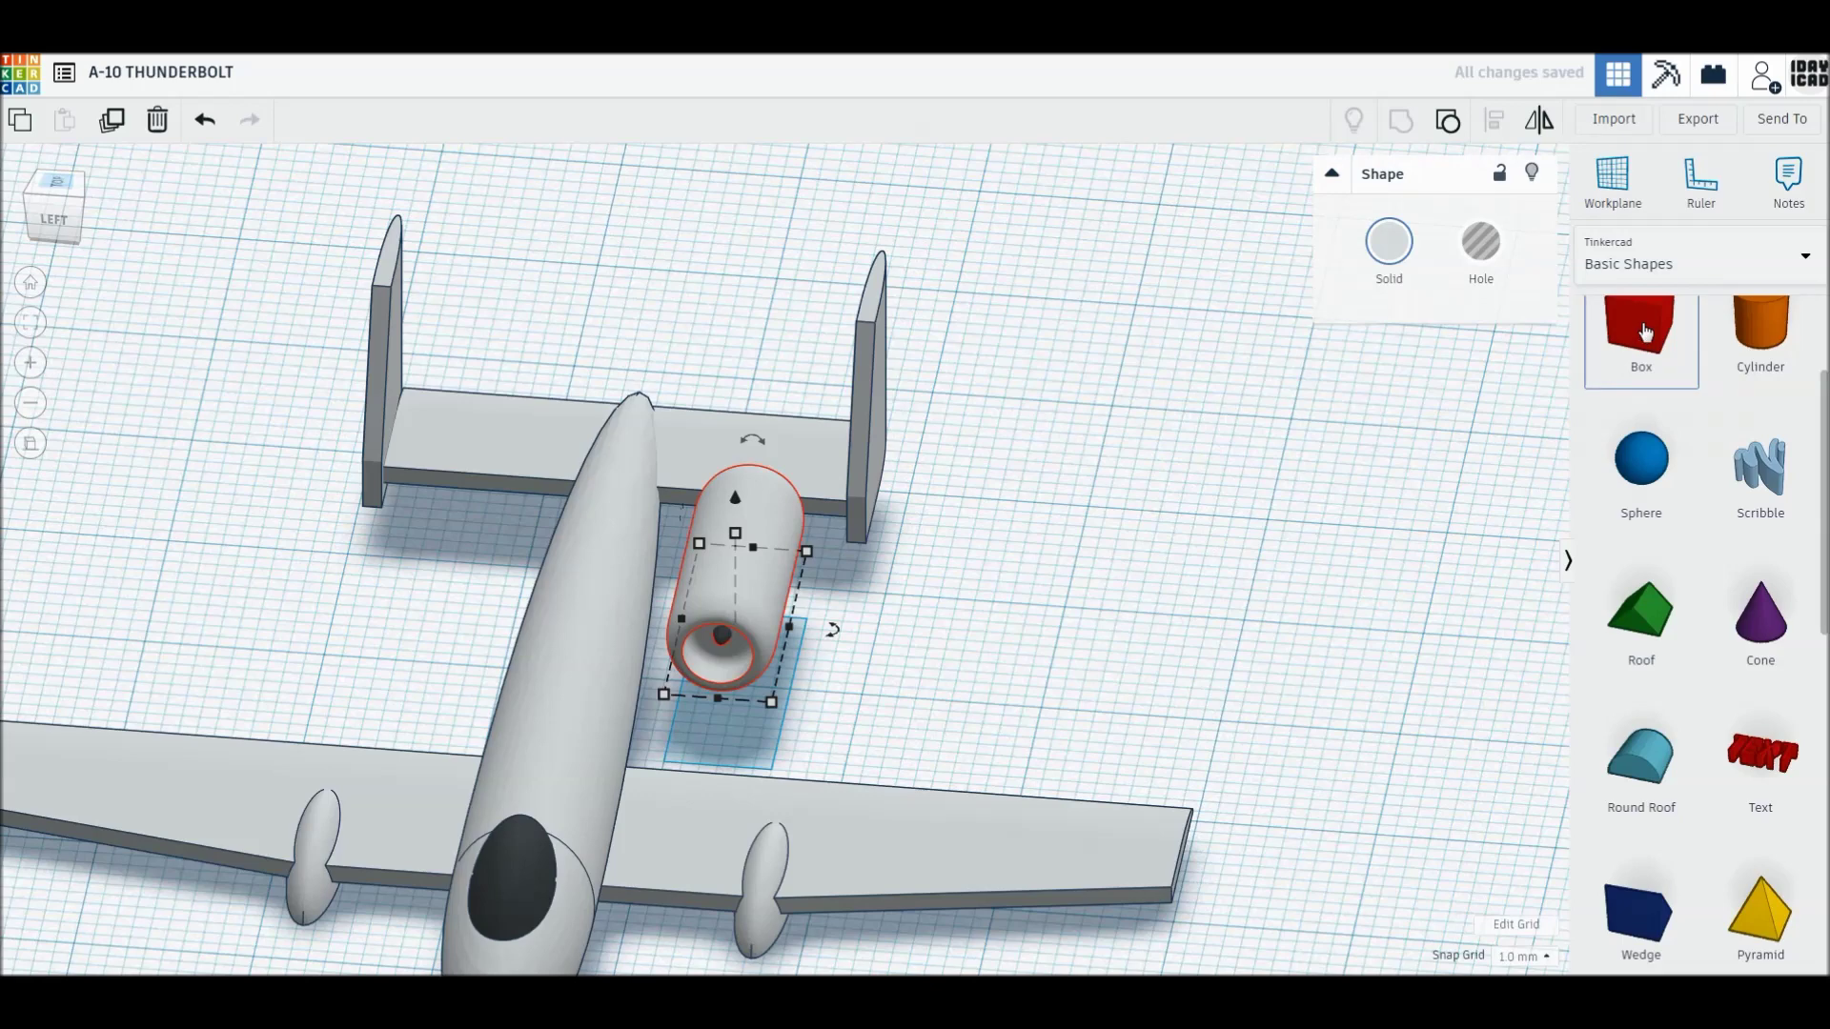
# - Add a box flattened to 1 mm high and resize it into a 5 mm wide pylon between the fuselage and engine
pyautogui.moveTo(1644, 332); pyautogui.dragTo(1054, 686)
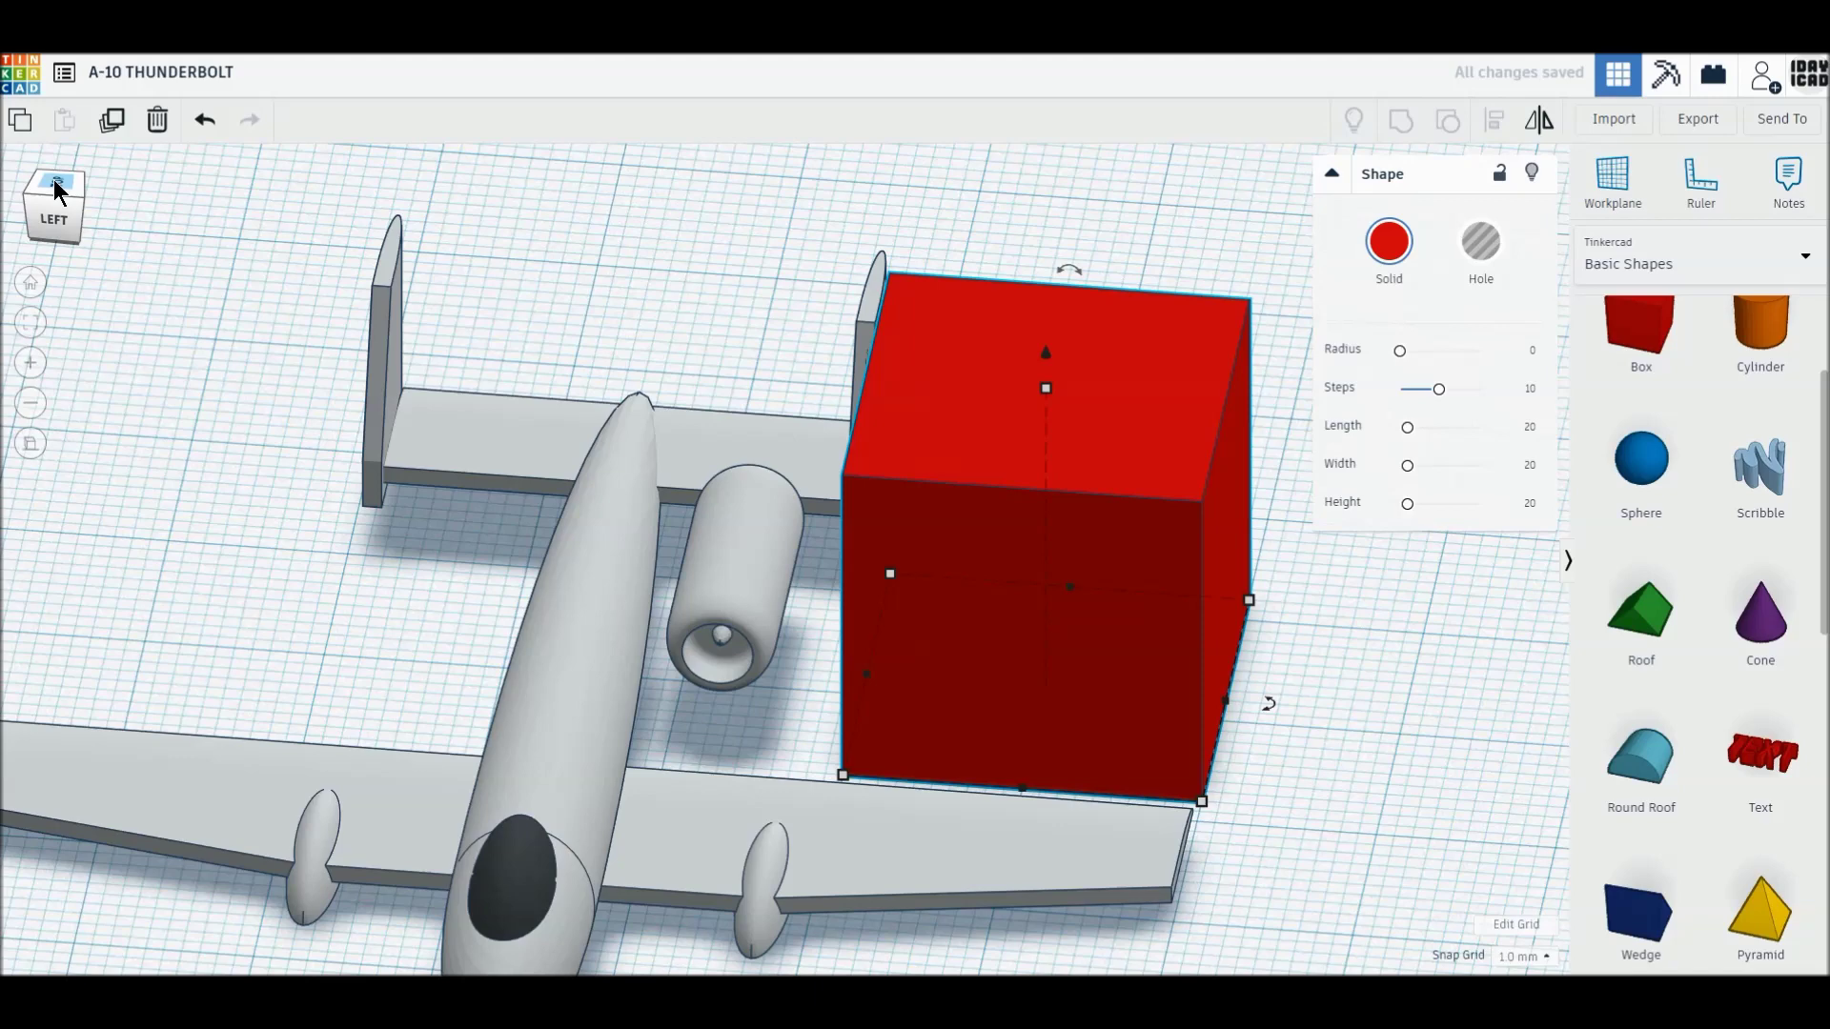
pyautogui.moveTo(1047, 399); pyautogui.dragTo(1047, 672)
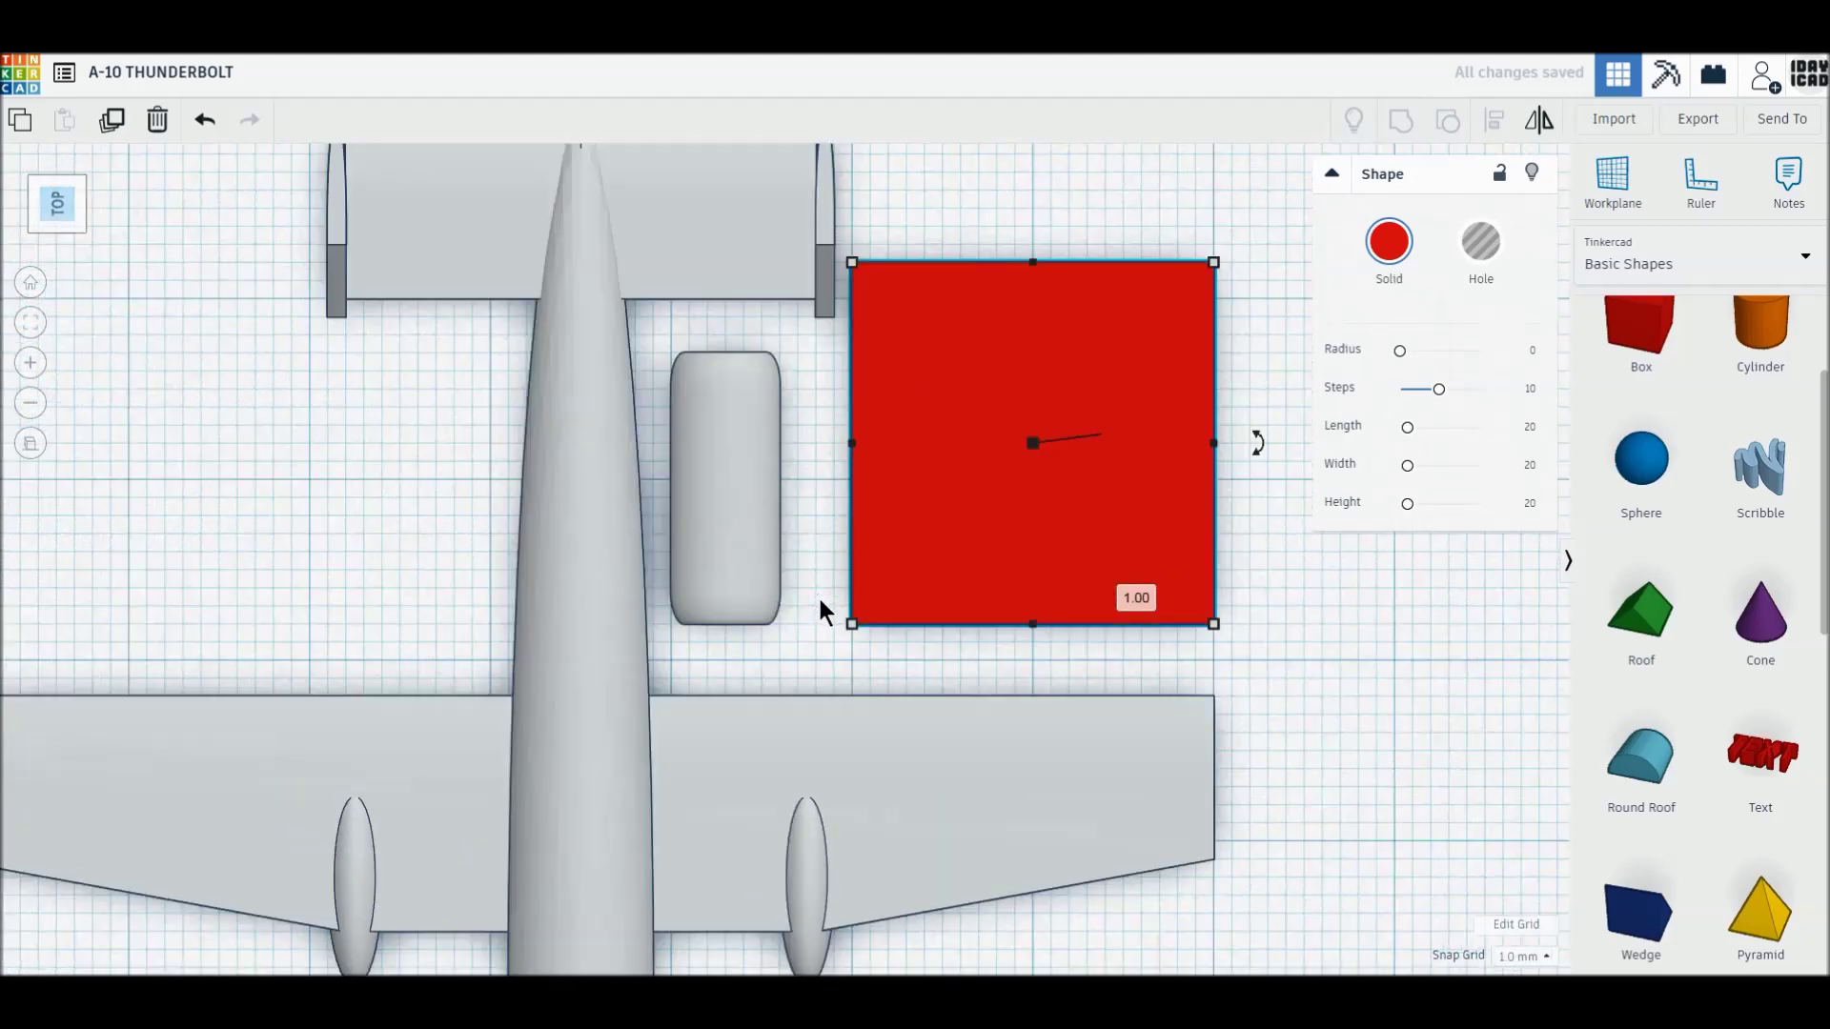
pyautogui.moveTo(933, 321); pyautogui.dragTo(842, 450)
pyautogui.moveTo(946, 715); pyautogui.dragTo(944, 585)
pyautogui.moveTo(1016, 524); pyautogui.dragTo(861, 520)
pyautogui.moveTo(963, 488); pyautogui.dragTo(696, 488)
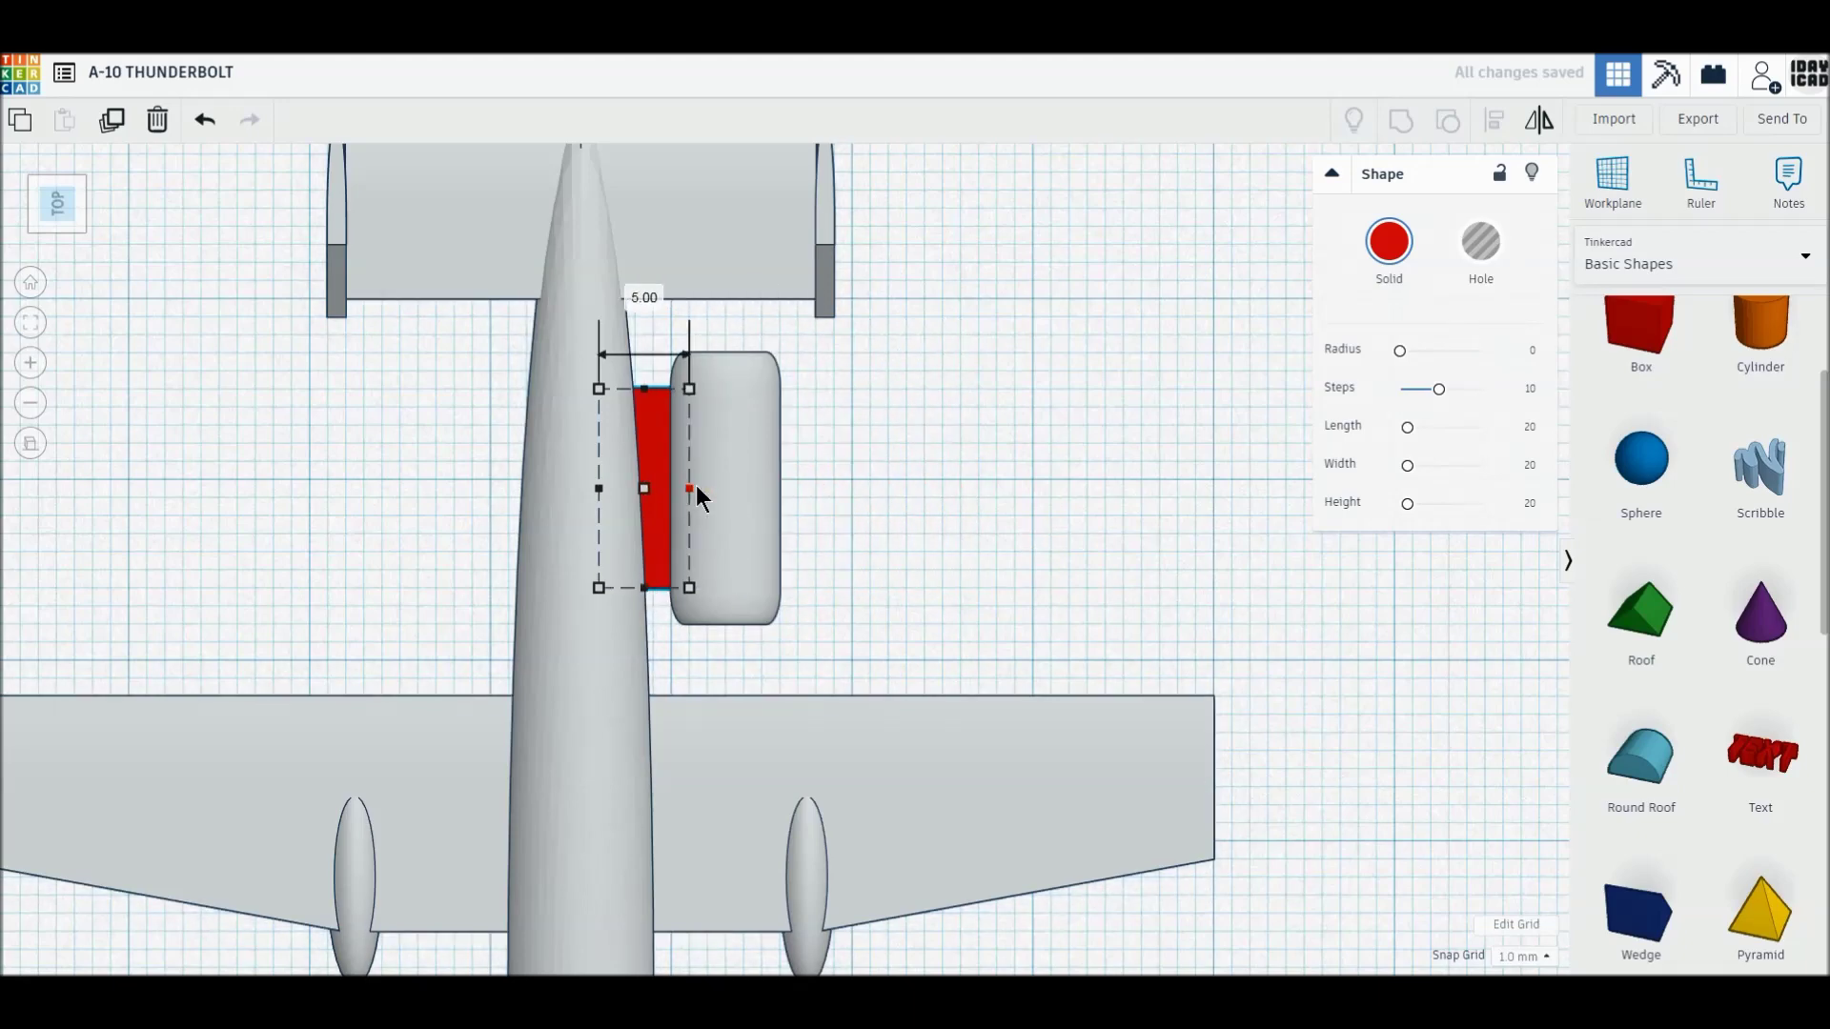
# - Turn on multicolour for the grouped engine so its core shows in dark grey
pyautogui.moveTo(708, 572)
pyautogui.mouseDown(button='right')
pyautogui.moveTo(707, 430)
pyautogui.moveTo(681, 547)
pyautogui.moveTo(723, 558)
pyautogui.moveTo(706, 563)
pyautogui.moveTo(735, 585)
pyautogui.mouseUp(button='right')
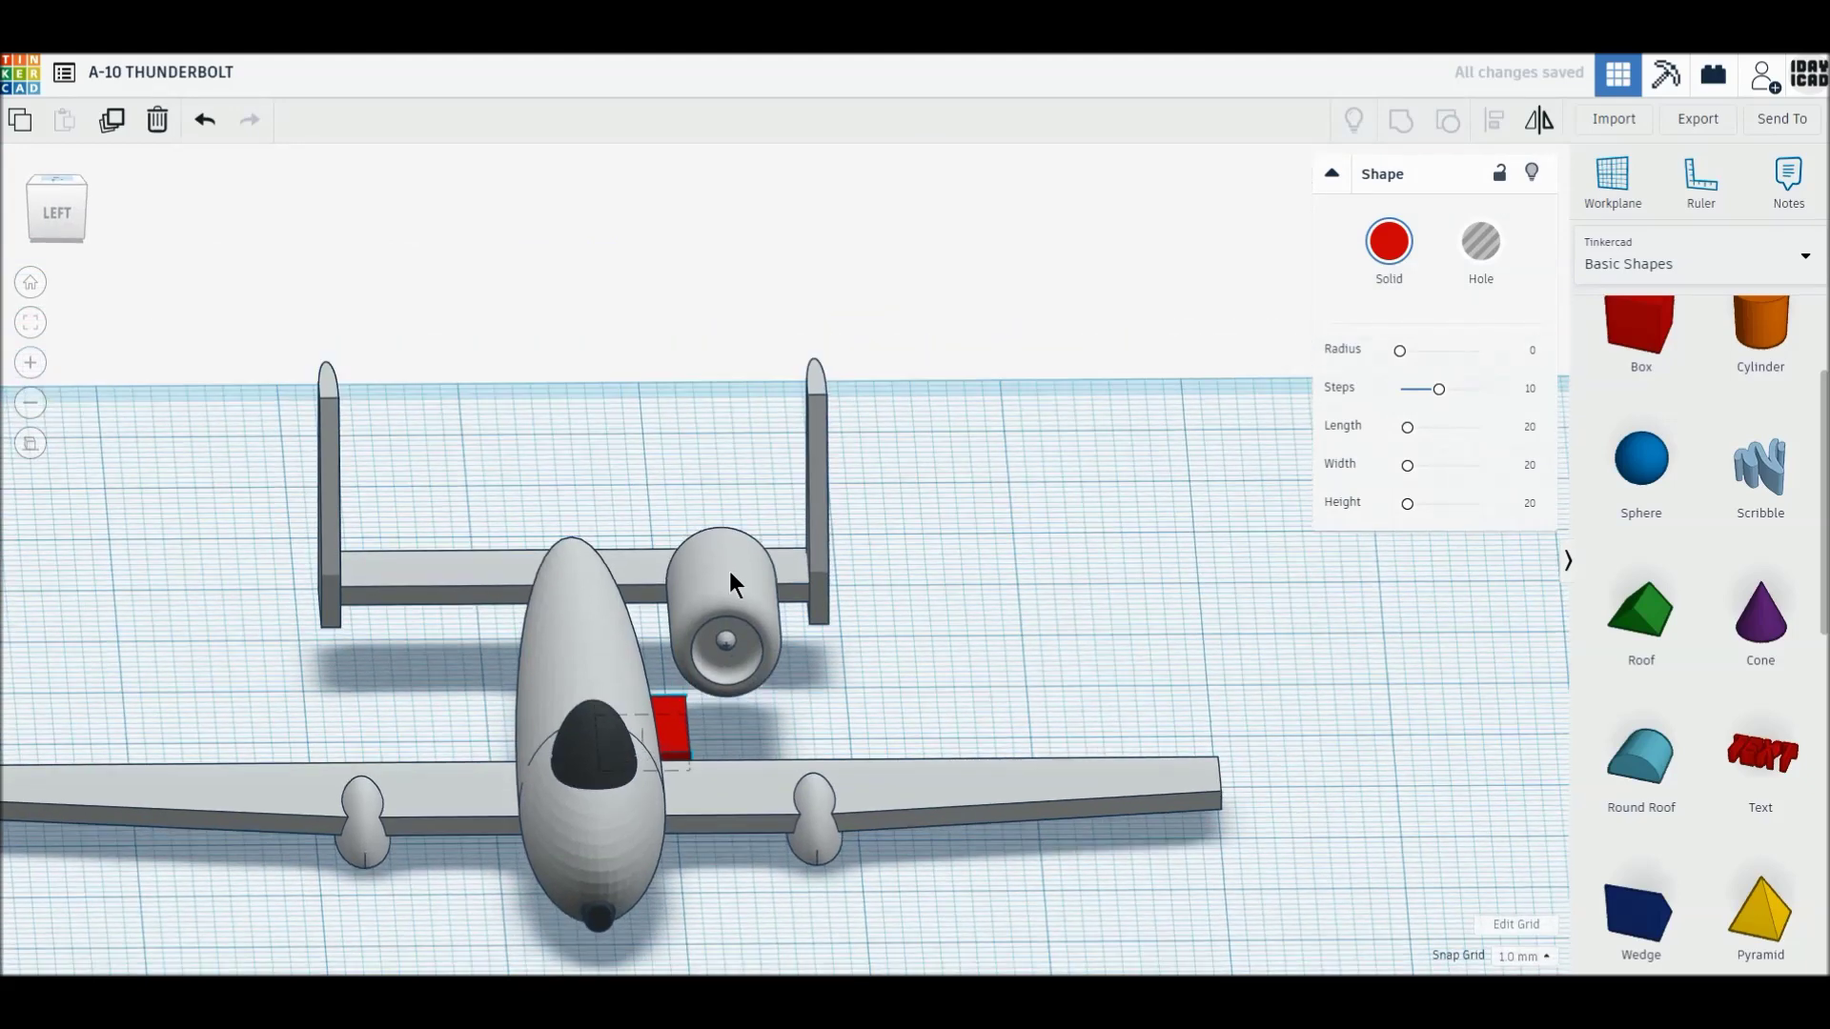
pyautogui.click(735, 584)
pyautogui.click(1400, 223)
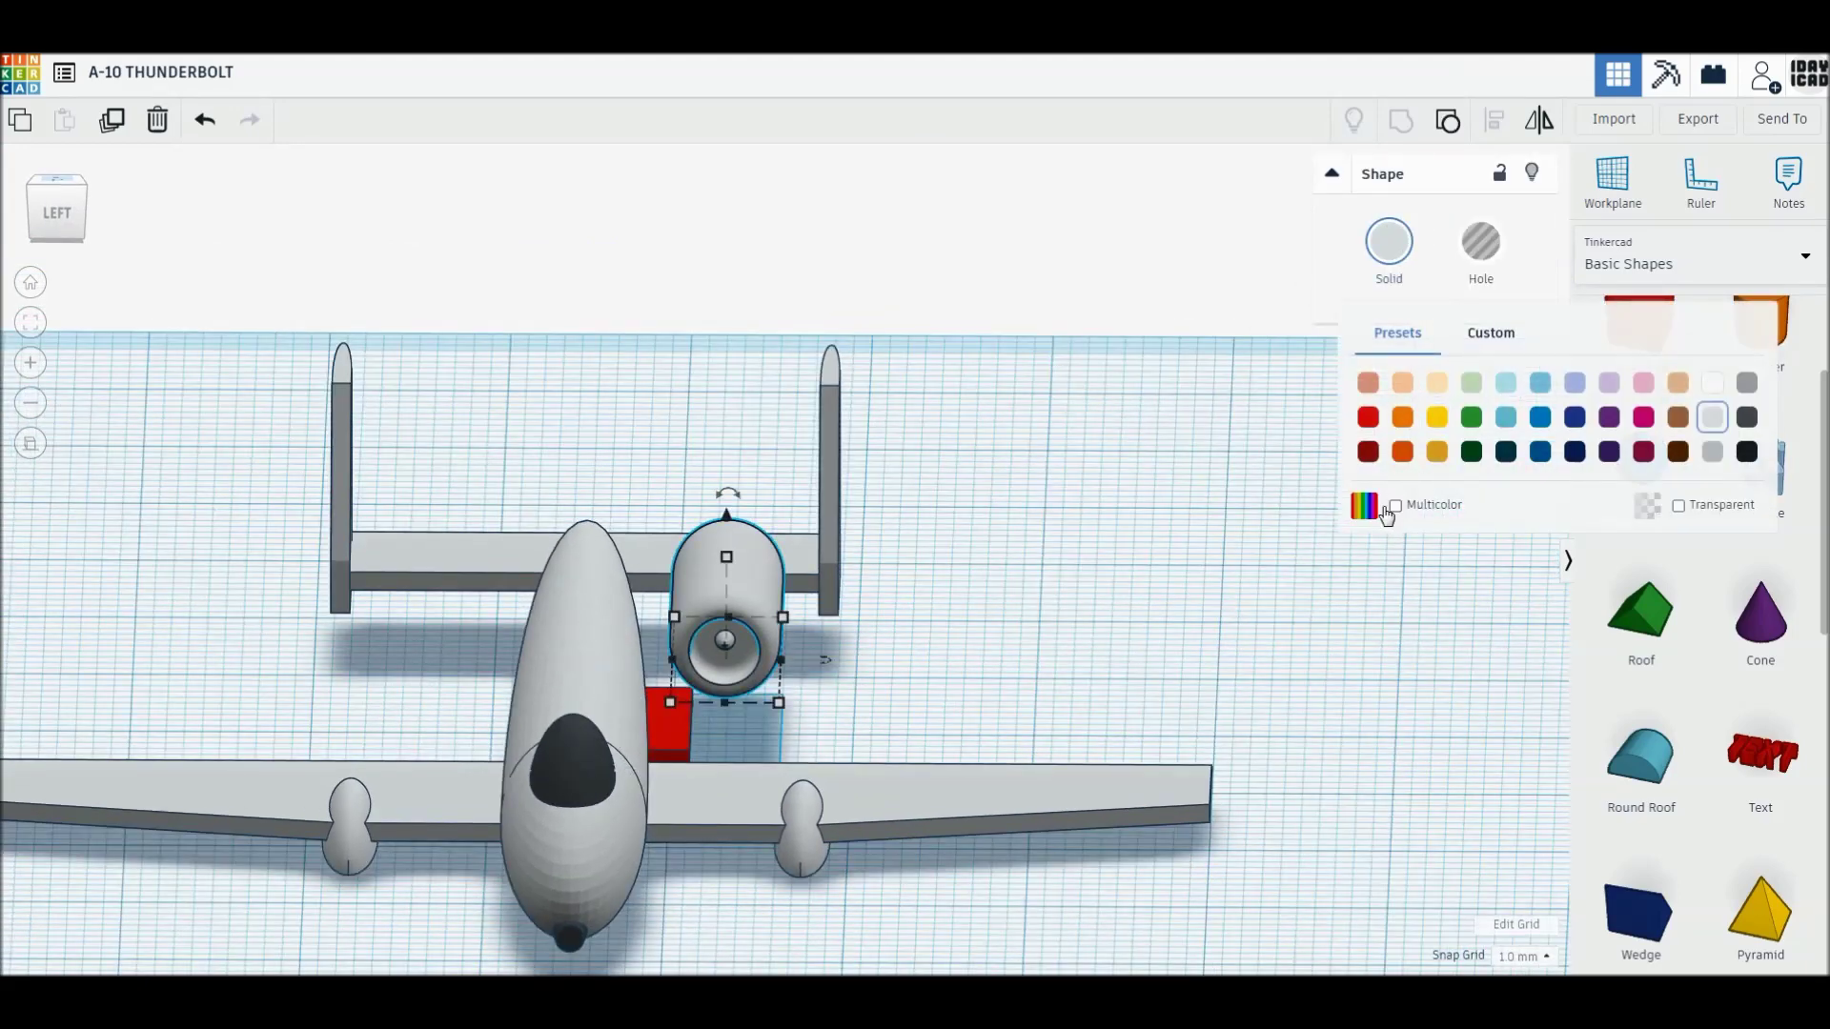
pyautogui.click(1394, 505)
pyautogui.click(927, 588)
# - Raise the red pylon and tilt it so it bridges the fuselage side and the engine
pyautogui.click(670, 726)
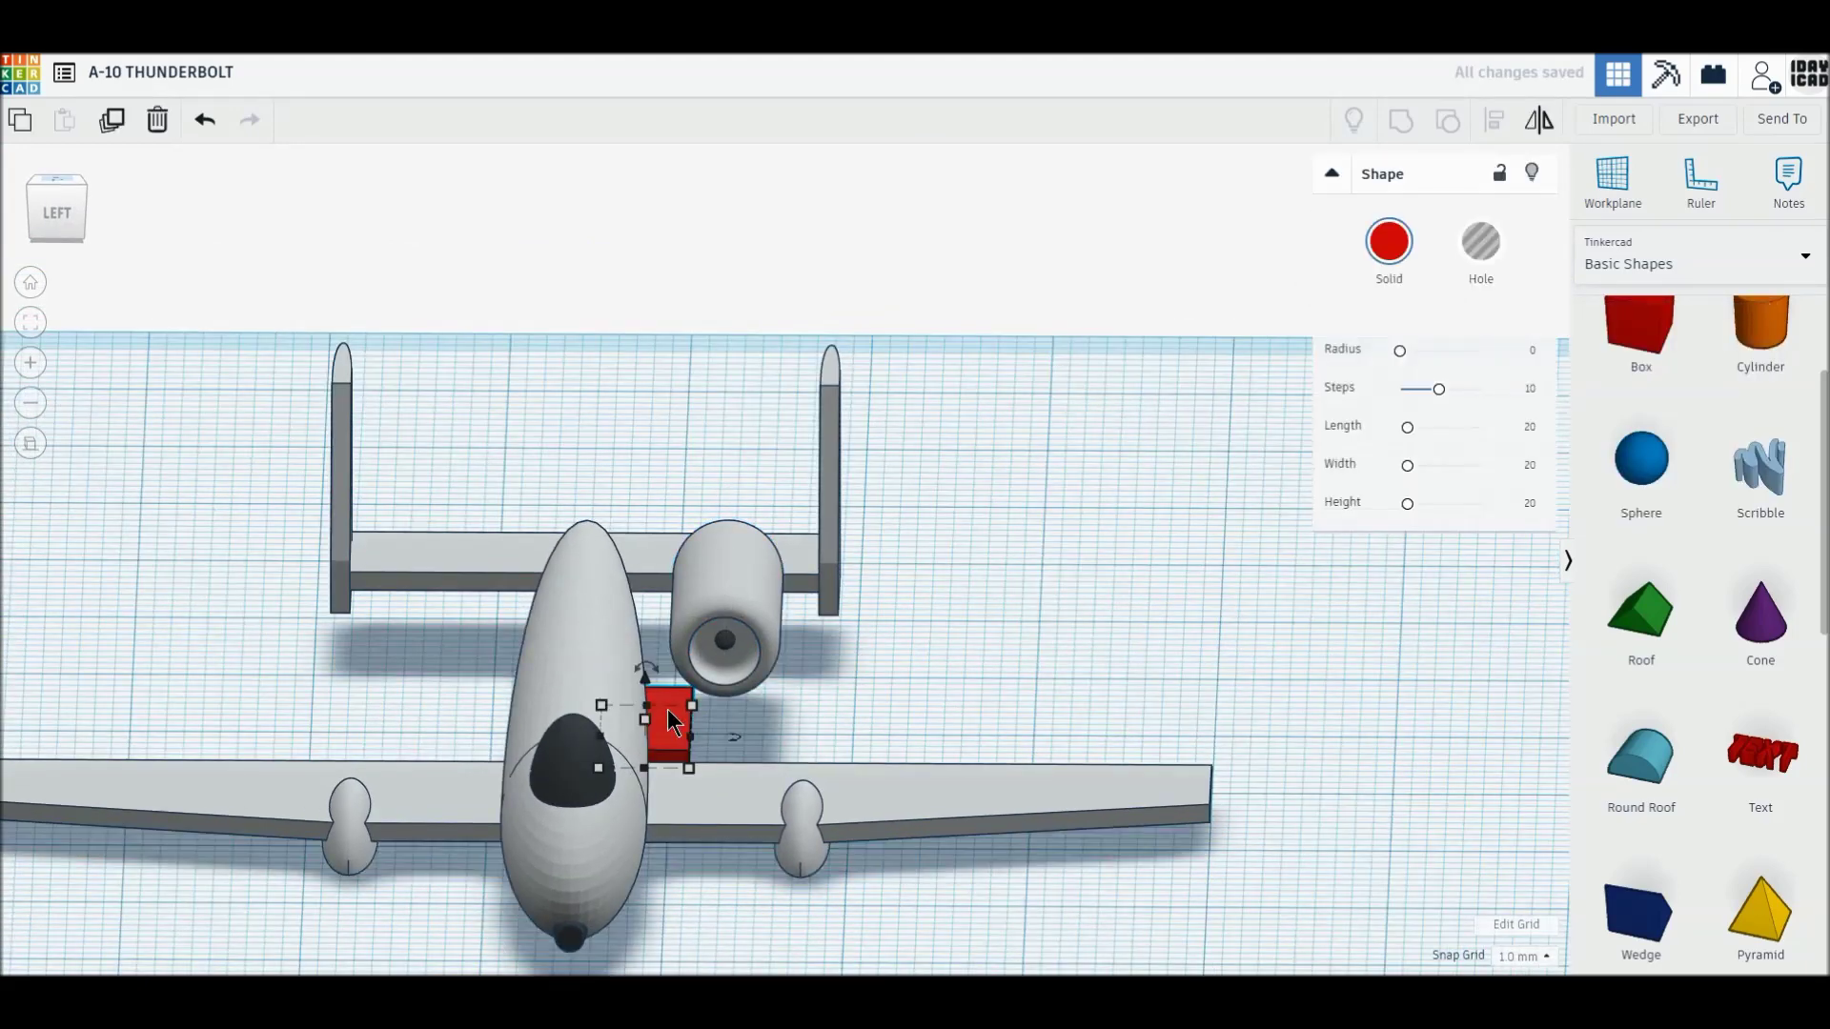
pyautogui.moveTo(643, 678); pyautogui.dragTo(632, 544)
pyautogui.moveTo(785, 686); pyautogui.dragTo(827, 688, button='right')
pyautogui.moveTo(643, 555); pyautogui.dragTo(643, 564)
pyautogui.moveTo(662, 641)
pyautogui.mouseDown(button='right')
pyautogui.moveTo(652, 608)
pyautogui.moveTo(646, 644)
pyautogui.moveTo(679, 623)
pyautogui.mouseUp(button='right')
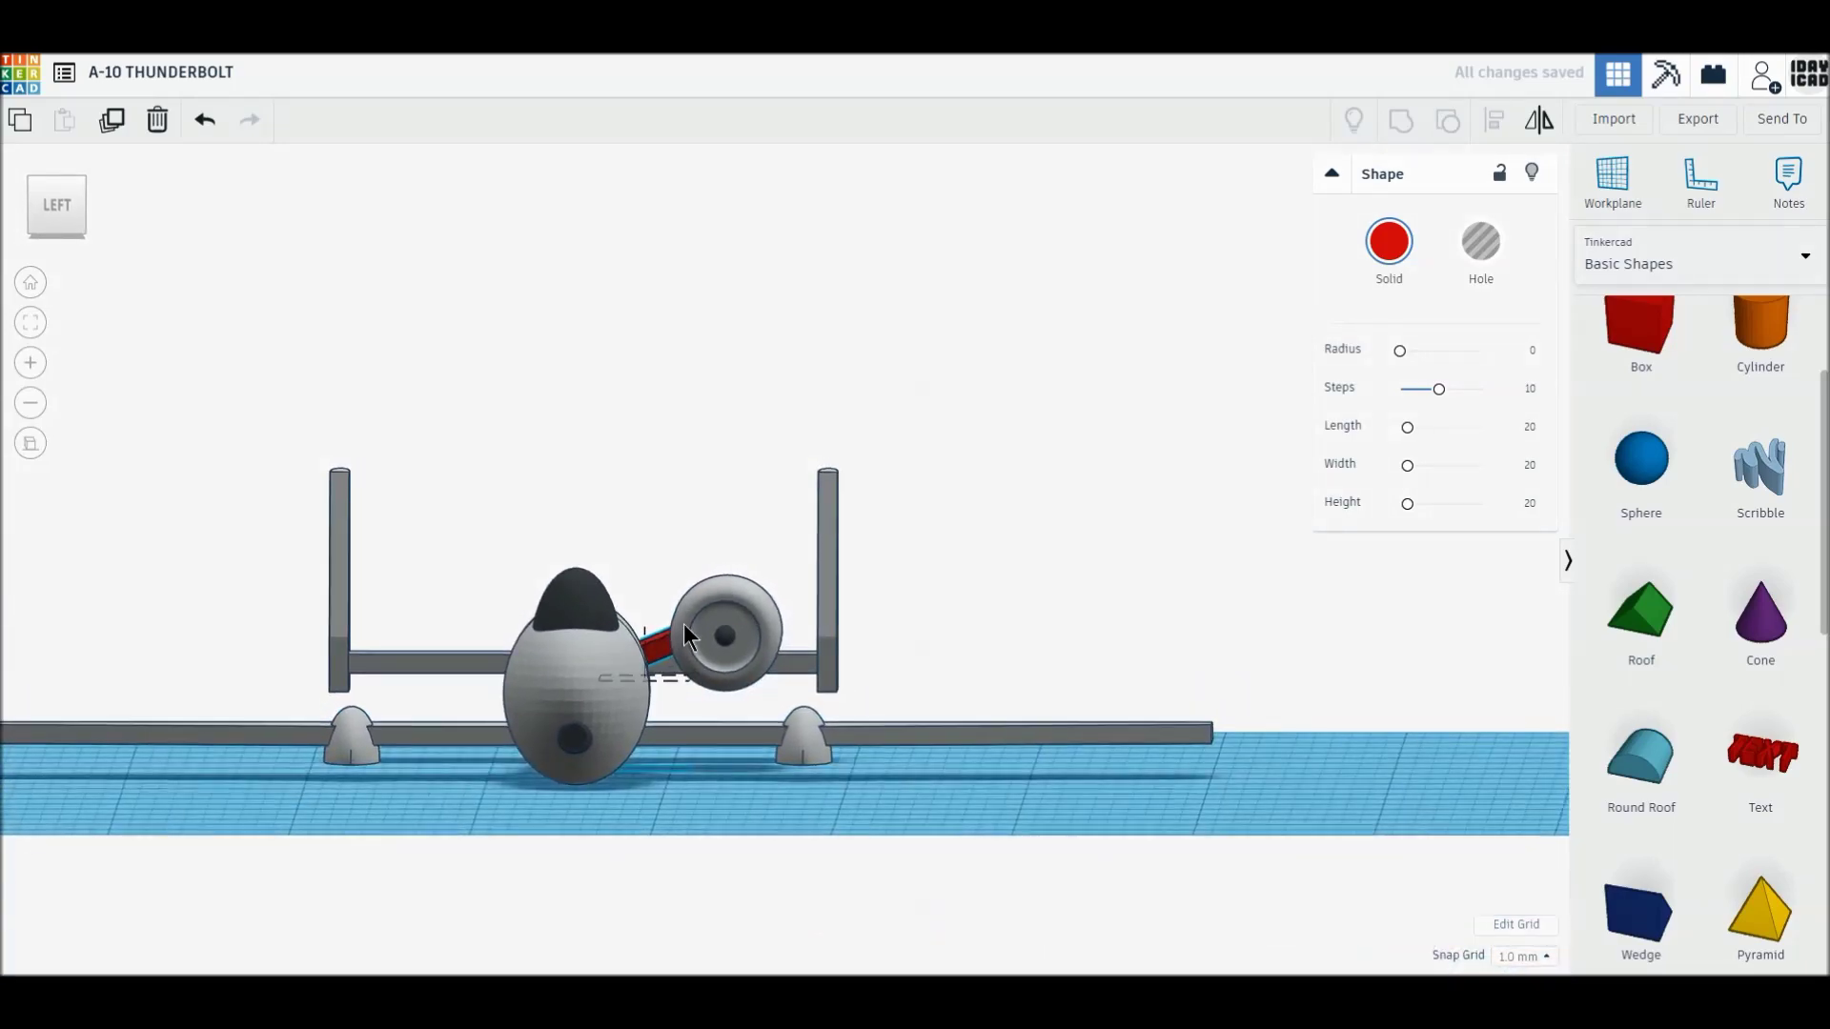
# - Colour the engine pylon light grey to match the aircraft
pyautogui.moveTo(667, 643); pyautogui.dragTo(682, 849, button='right')
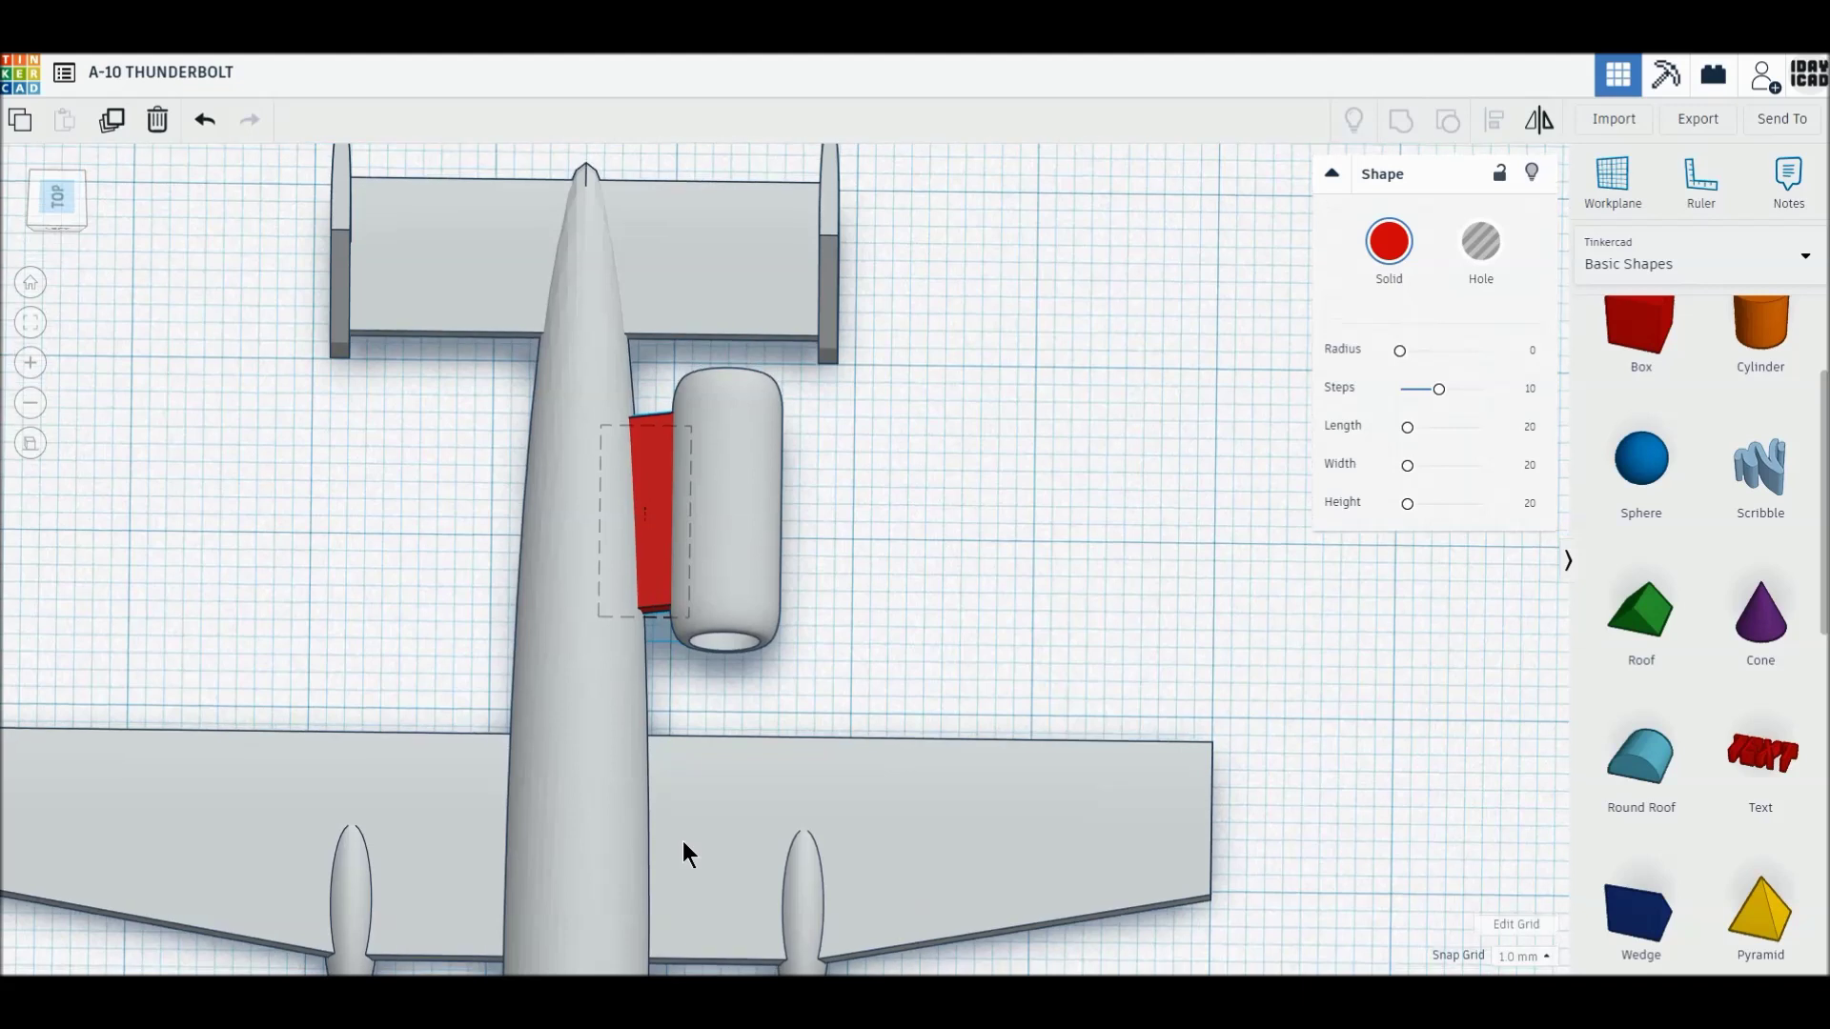
pyautogui.click(787, 657)
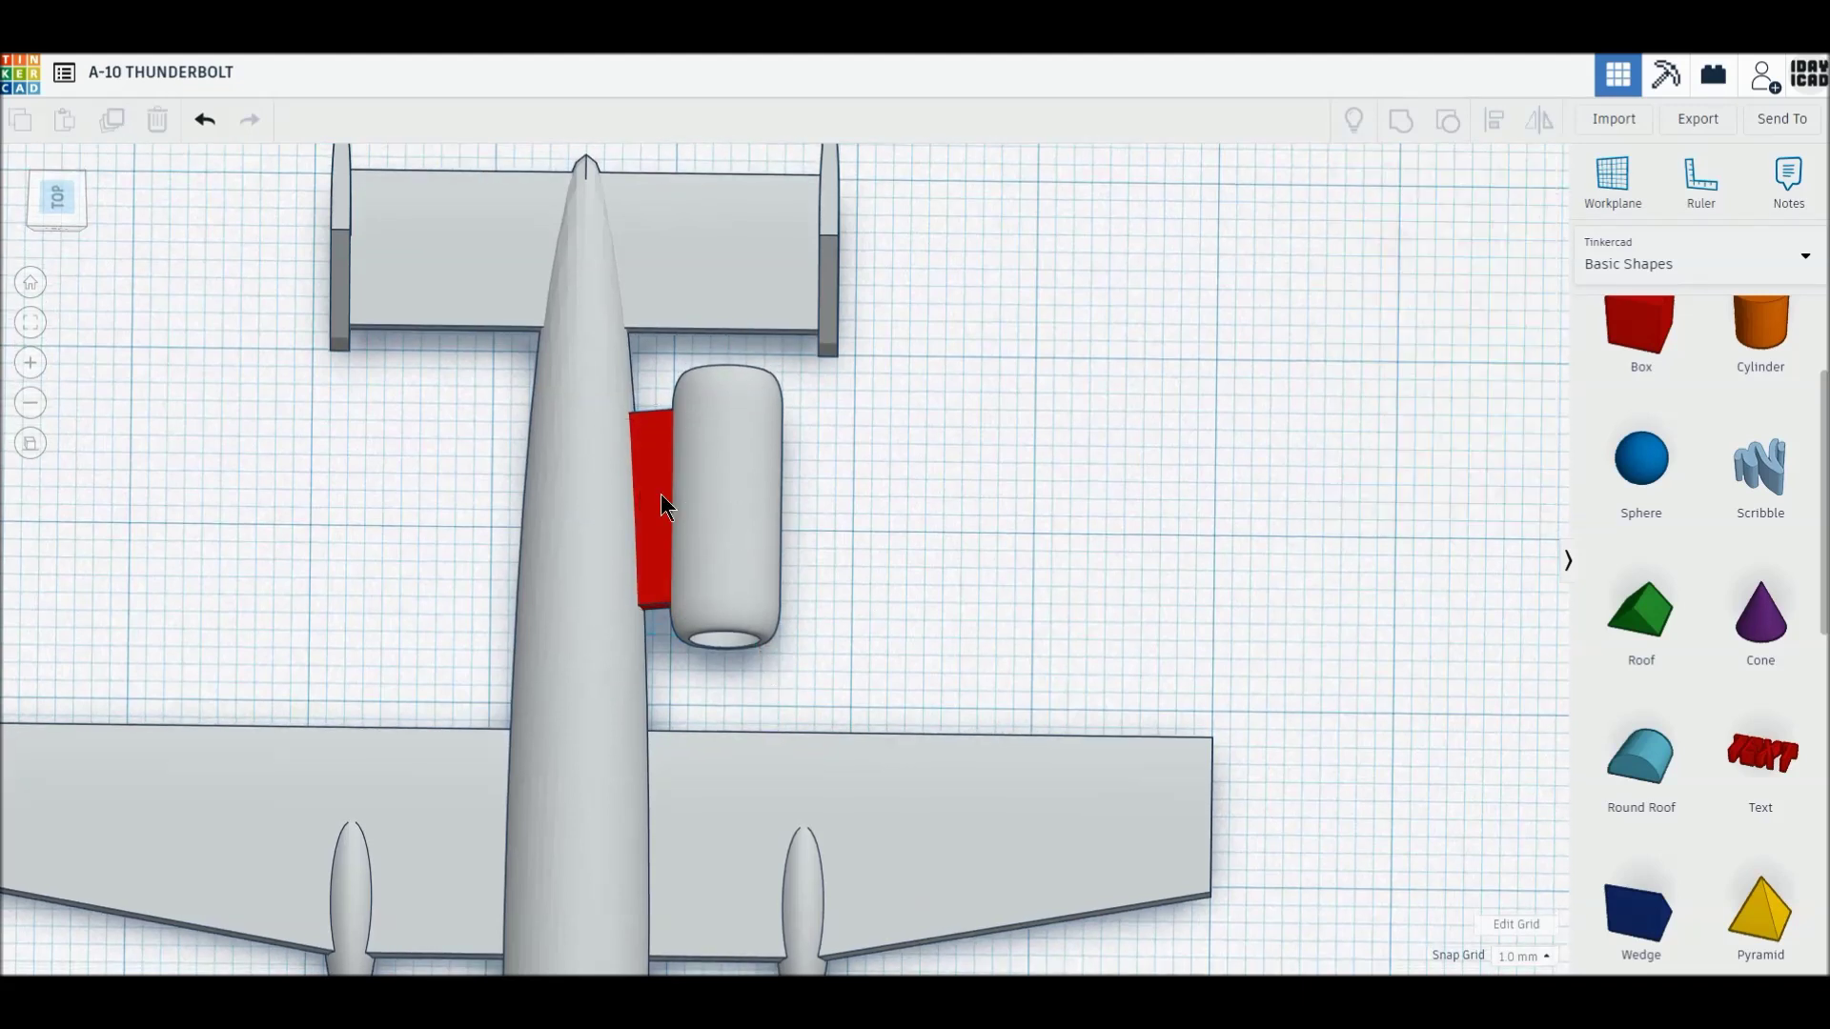
pyautogui.click(643, 454)
pyautogui.click(1389, 242)
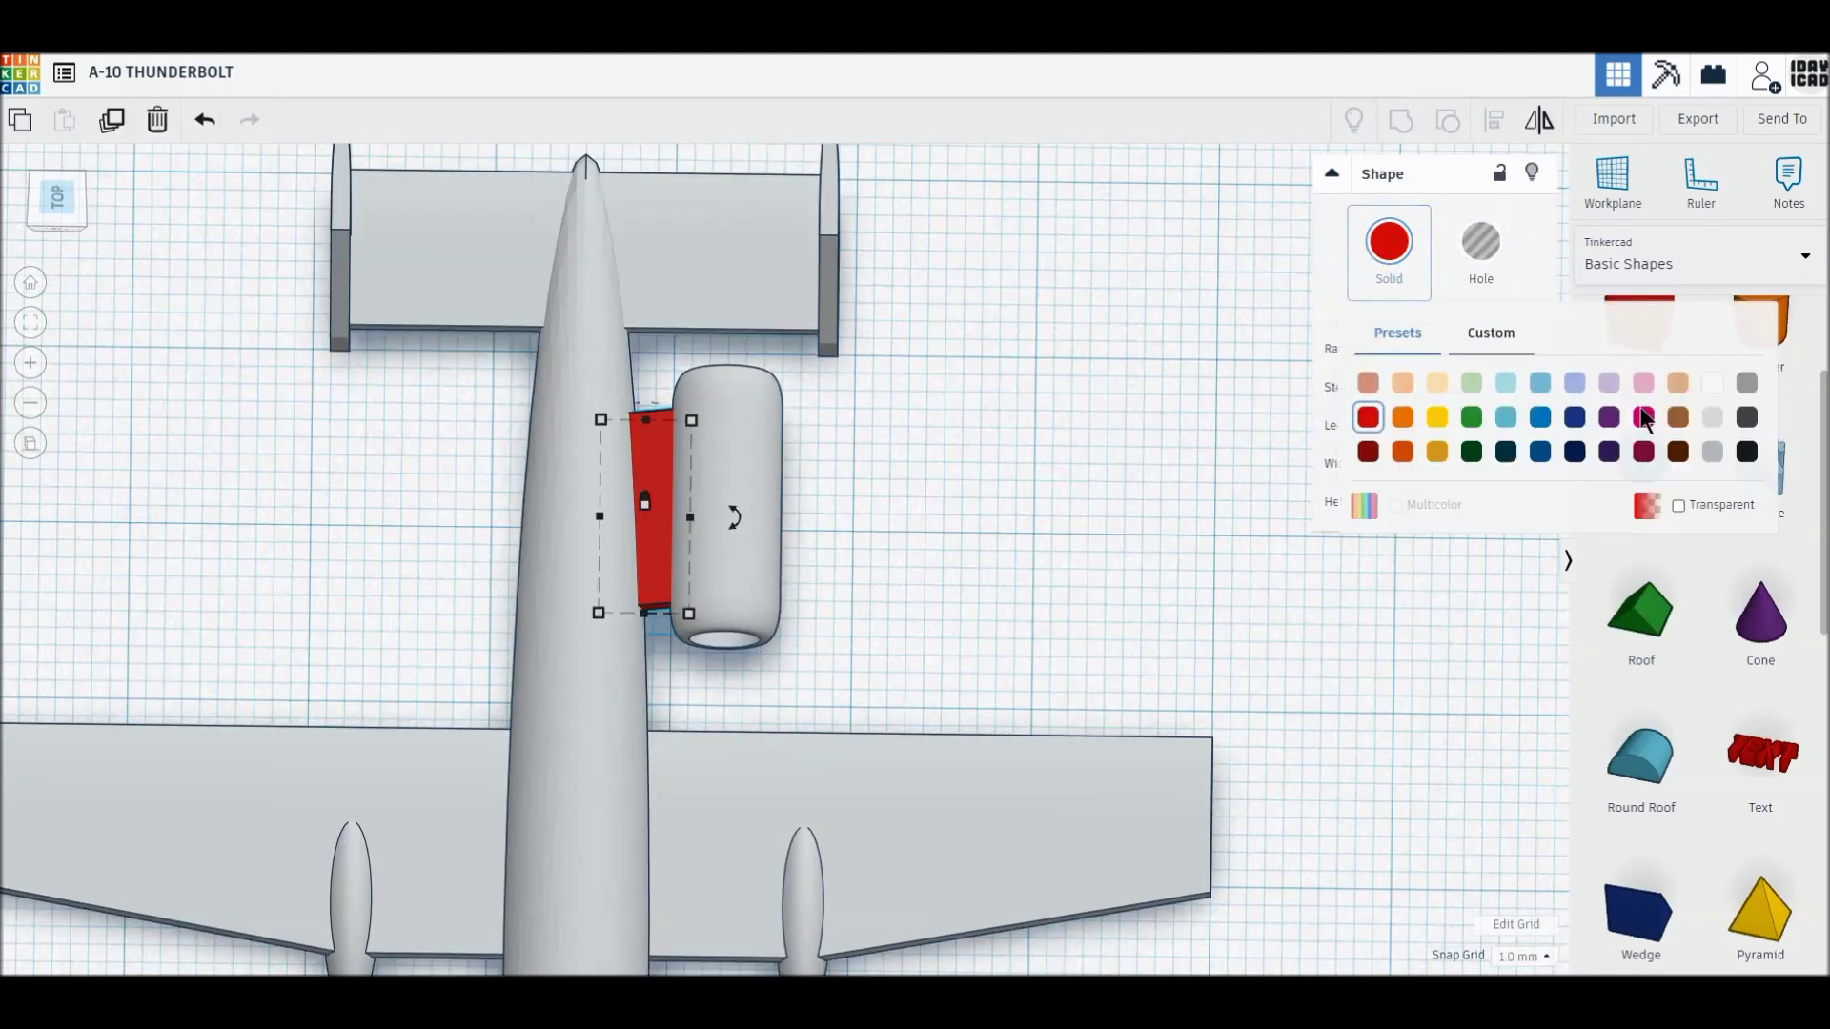
pyautogui.click(1712, 420)
# - Duplicate the engine with its pylon, mirror the copy across the fuselage and move it to the opposite side
pyautogui.moveTo(850, 520); pyautogui.dragTo(774, 646, button='right')
pyautogui.moveTo(803, 708); pyautogui.dragTo(658, 529)
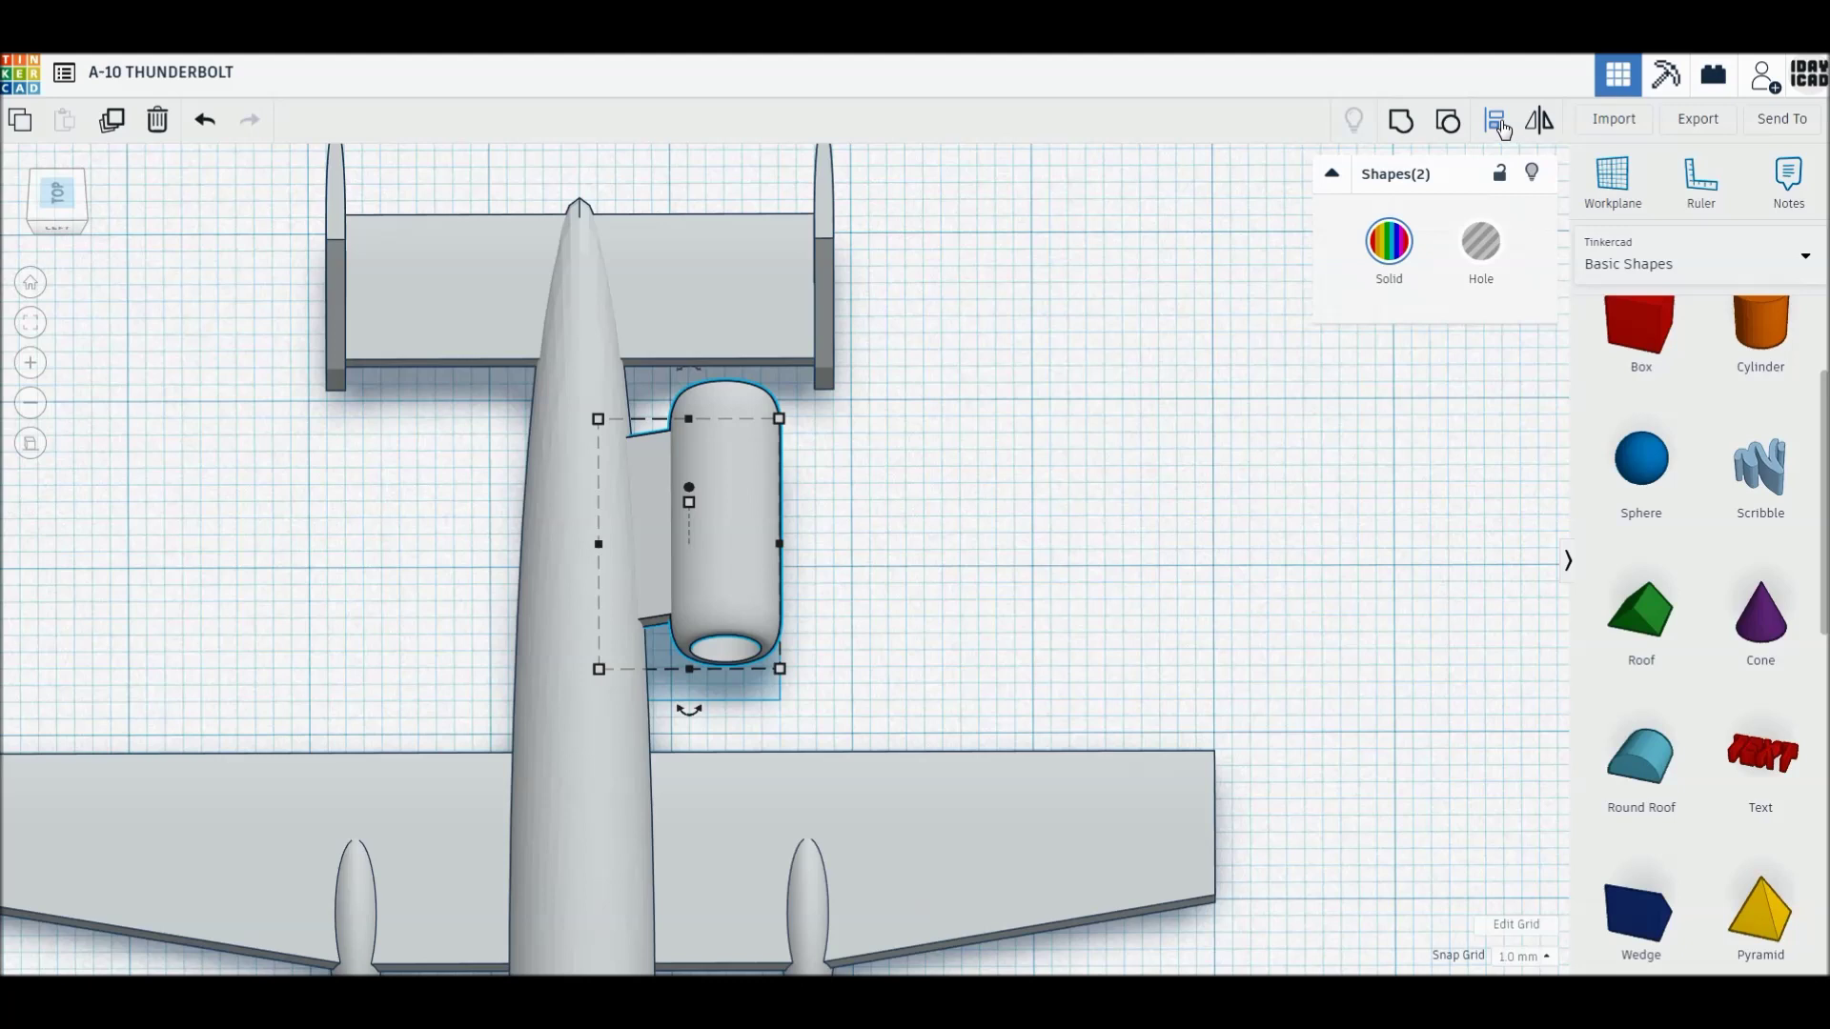
pyautogui.click(112, 124)
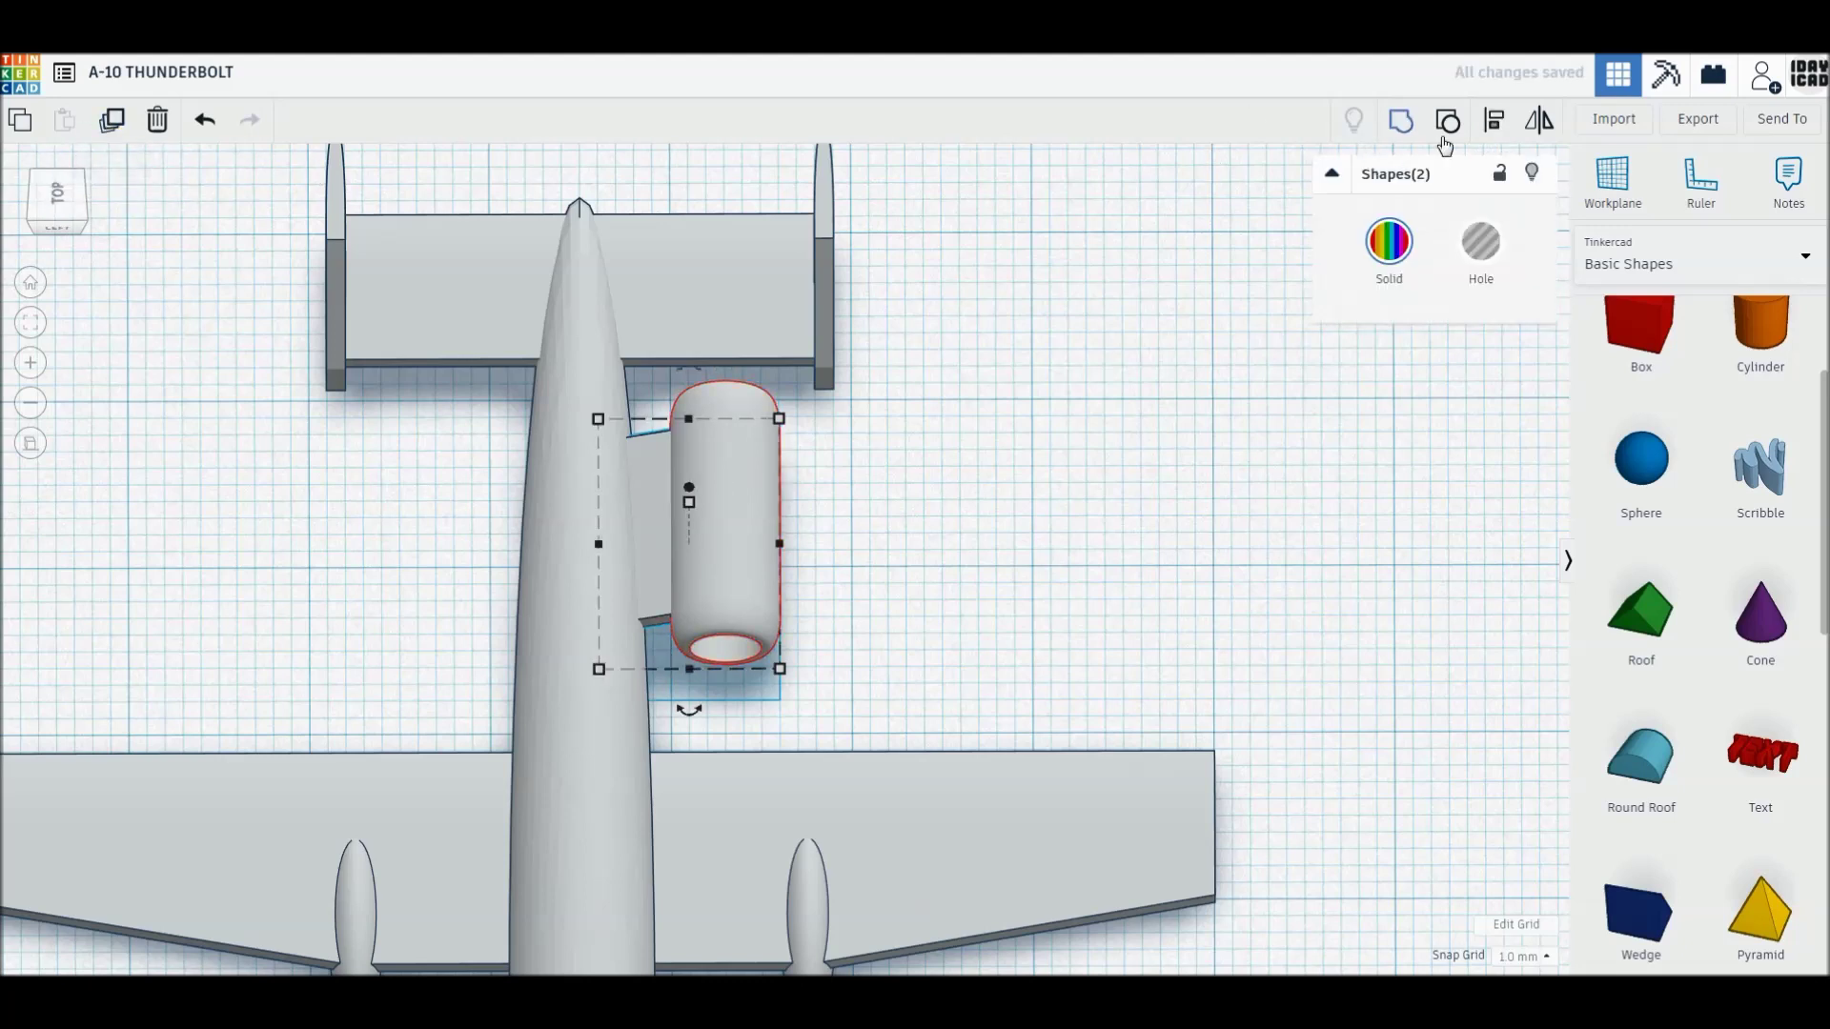
pyautogui.click(1542, 126)
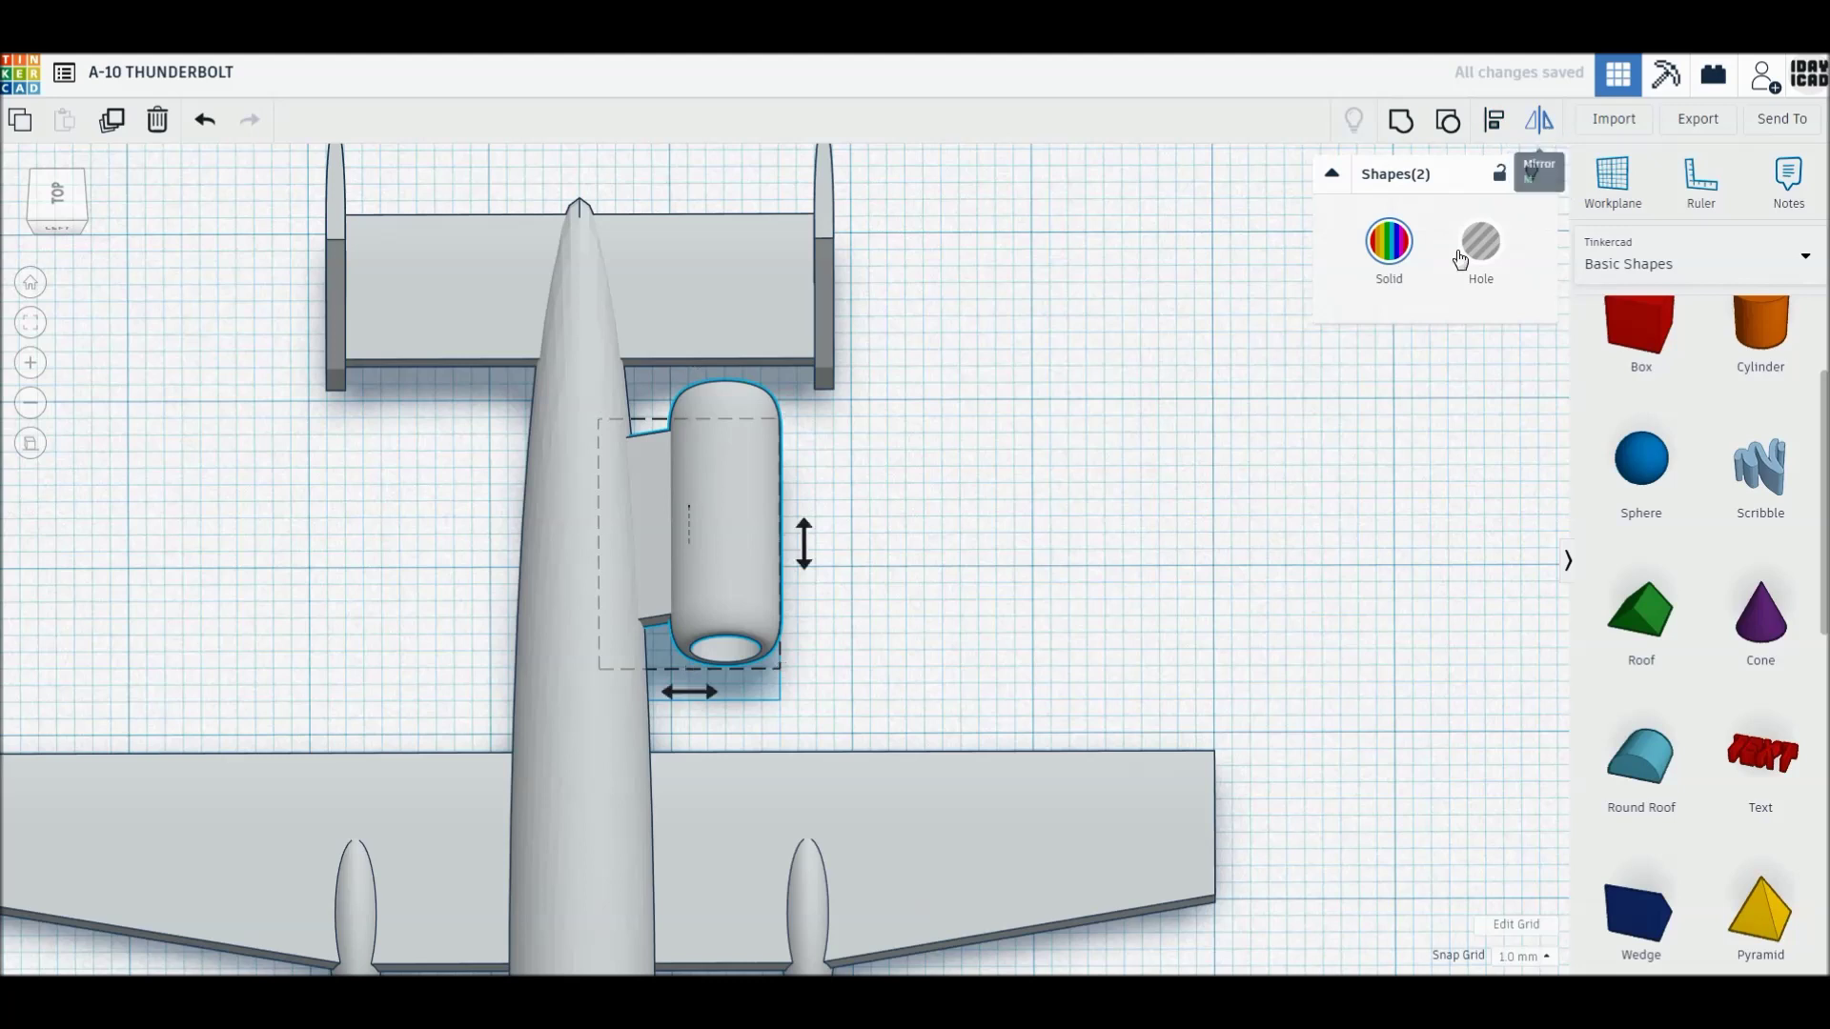
pyautogui.click(704, 689)
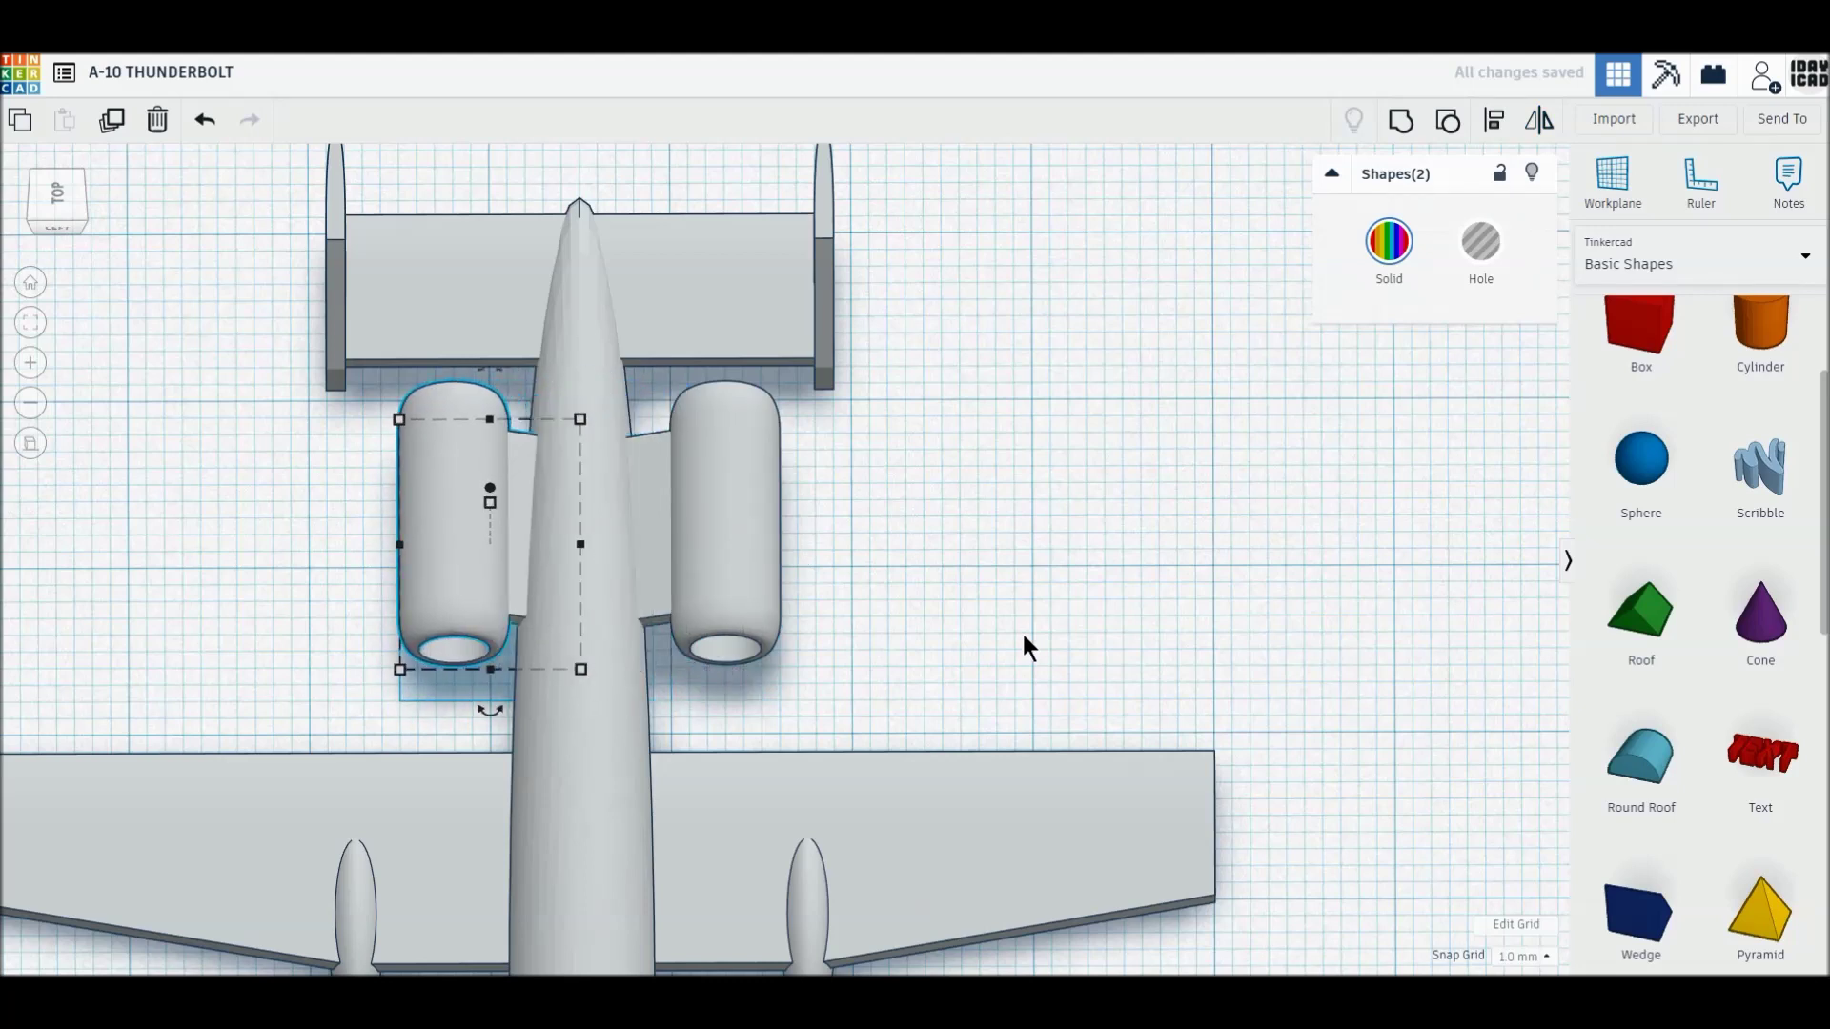
pyautogui.press('Left')
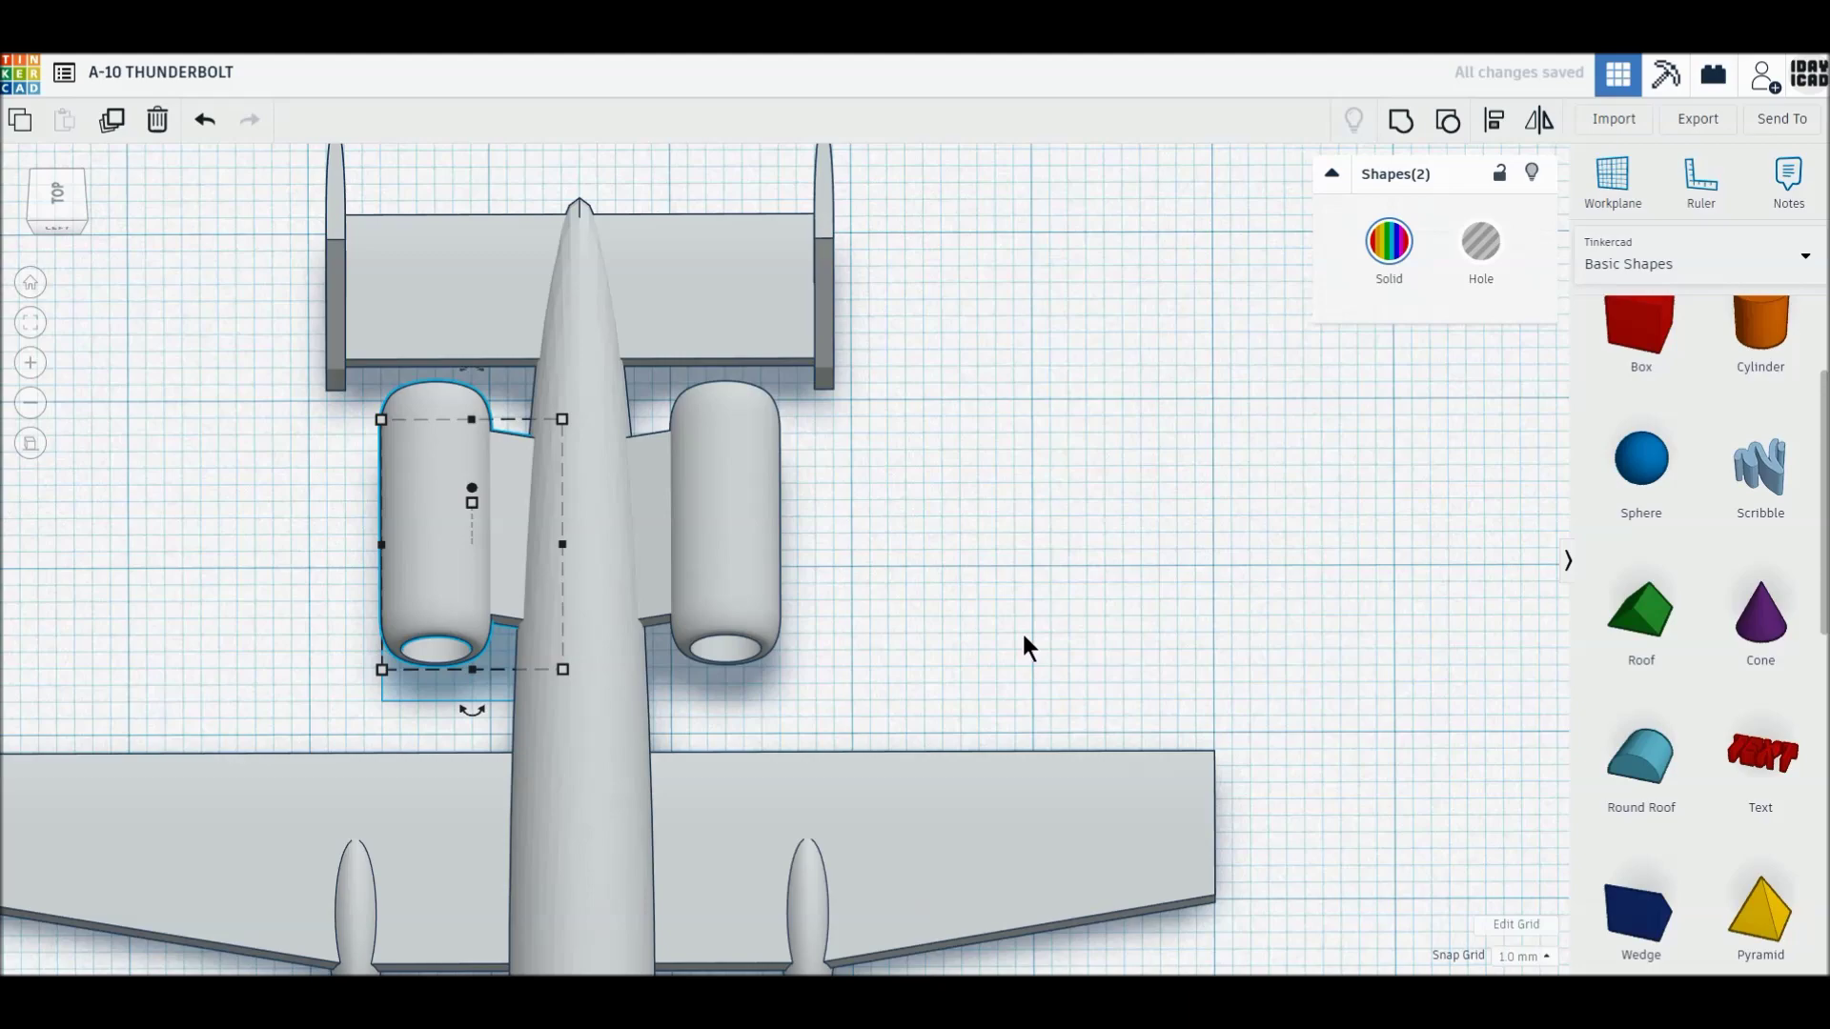
pyautogui.click(1024, 636)
# - Examine the placement of both engines, the wings and the tail on the whole aircraft from several angles
pyautogui.scroll(-5, 776, 615)
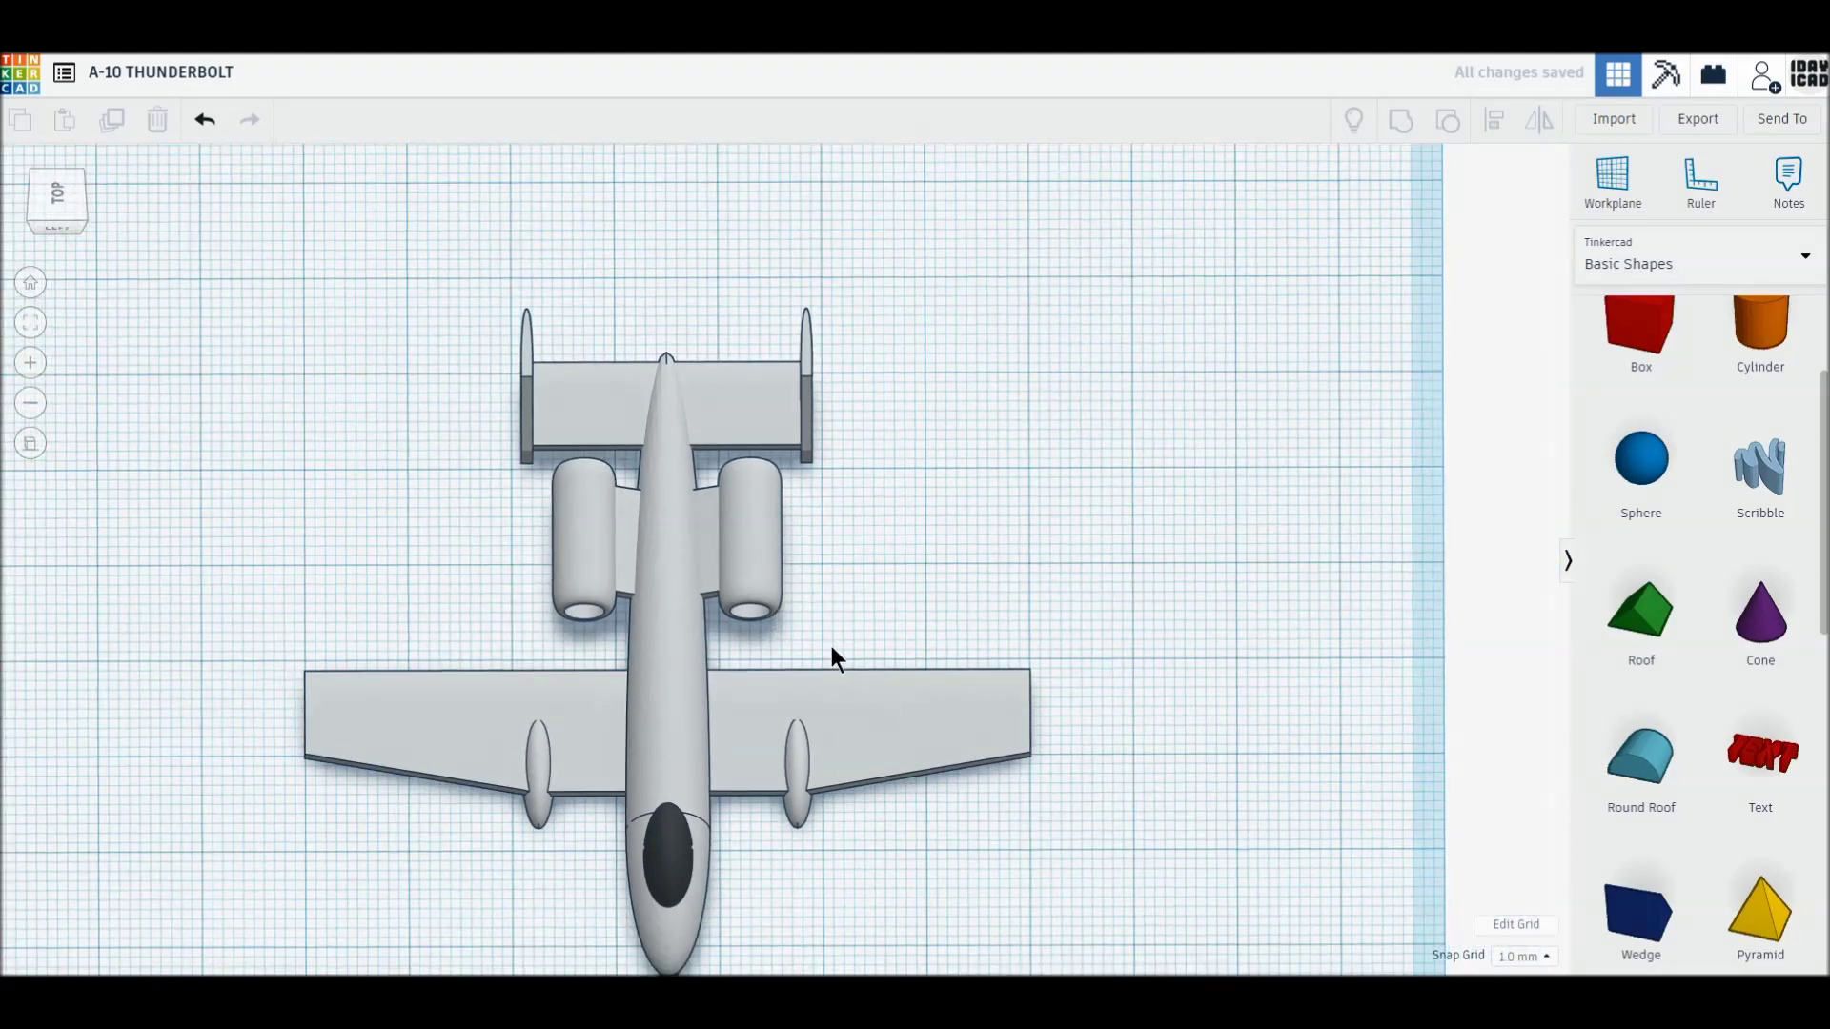
pyautogui.moveTo(831, 648); pyautogui.dragTo(694, 580, button='right')
pyautogui.moveTo(295, 339); pyautogui.dragTo(996, 734)
pyautogui.press('f')
pyautogui.moveTo(968, 672); pyautogui.dragTo(1242, 715, button='right')
pyautogui.click(895, 683)
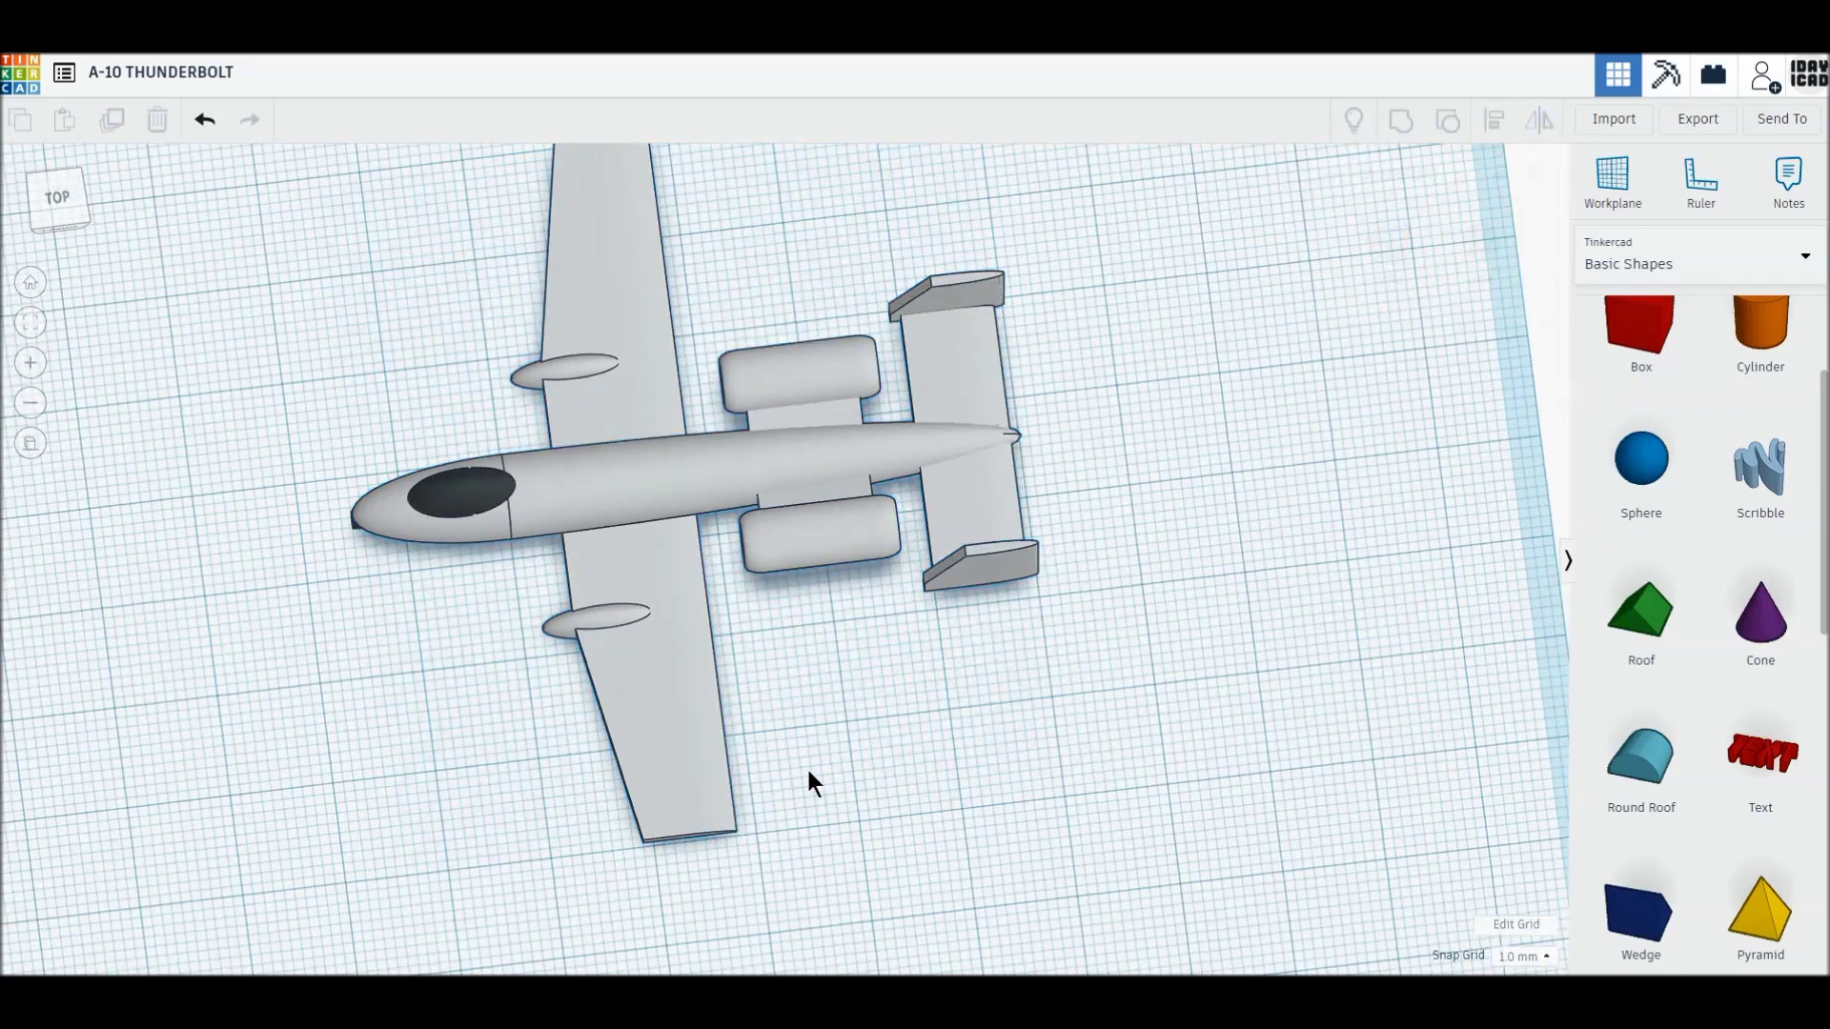
pyautogui.moveTo(796, 746); pyautogui.dragTo(791, 727, button='right')
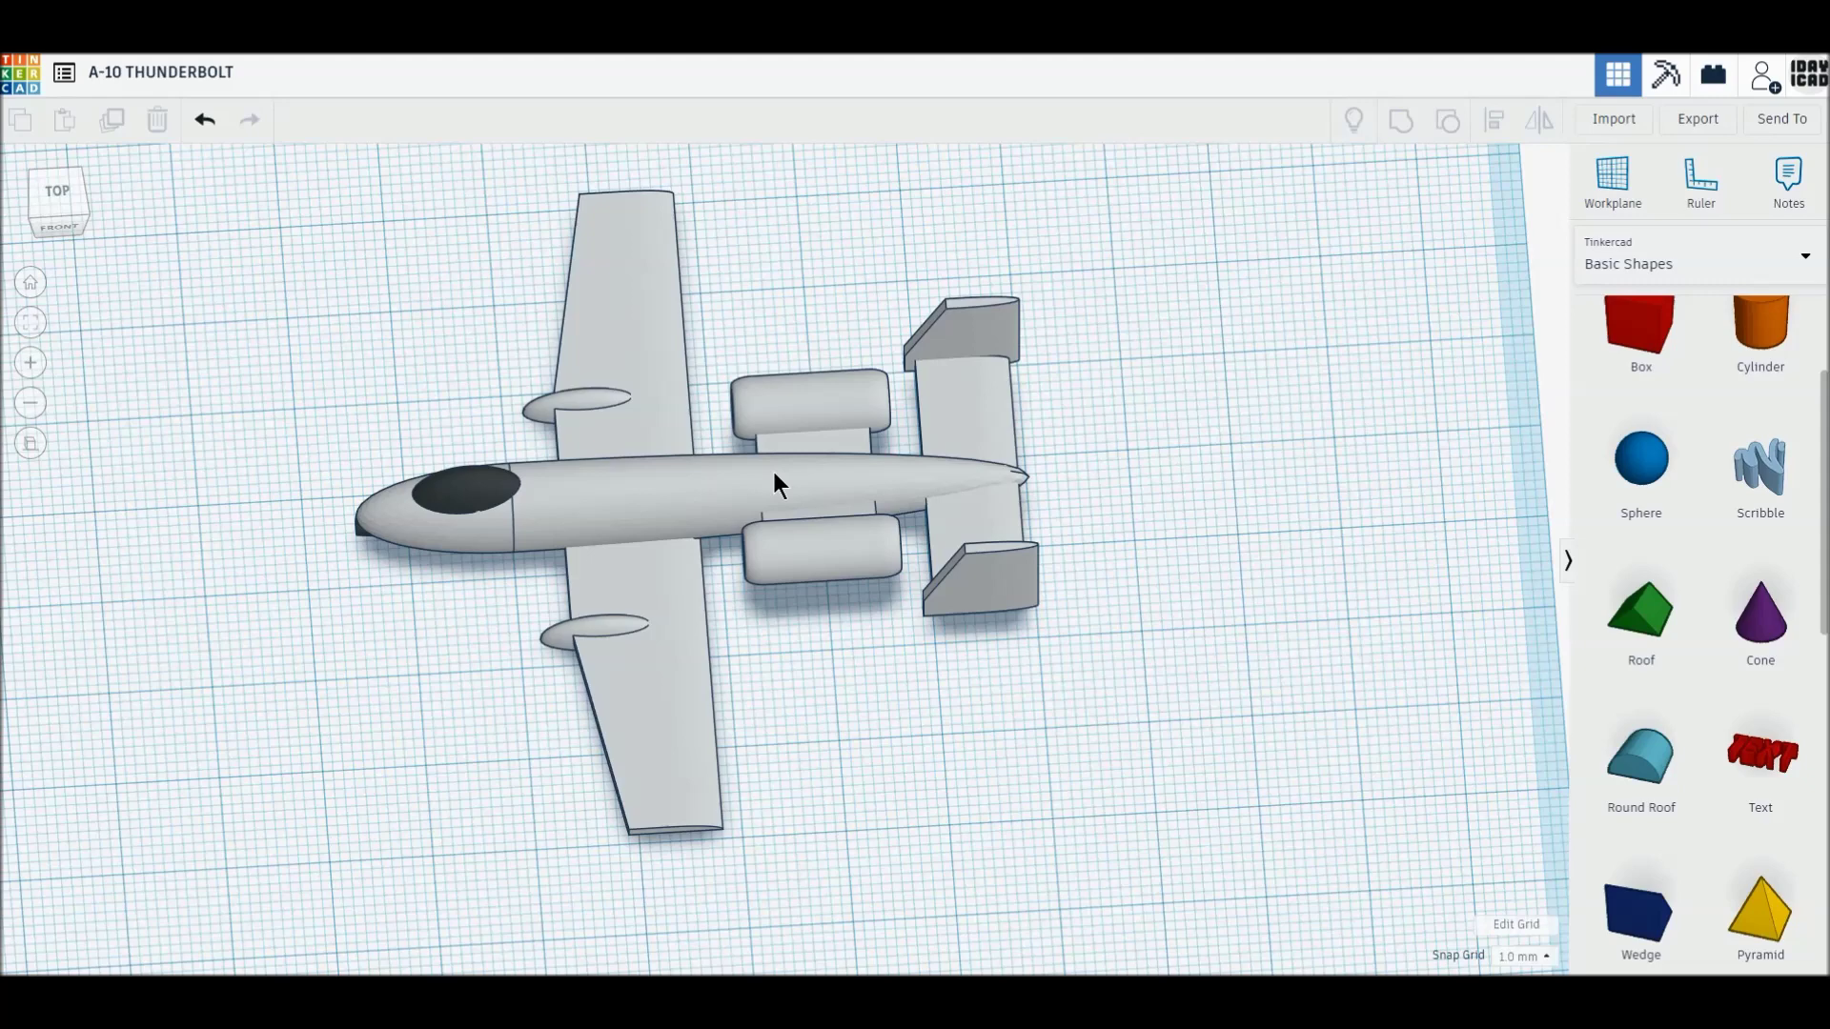
pyautogui.click(797, 439)
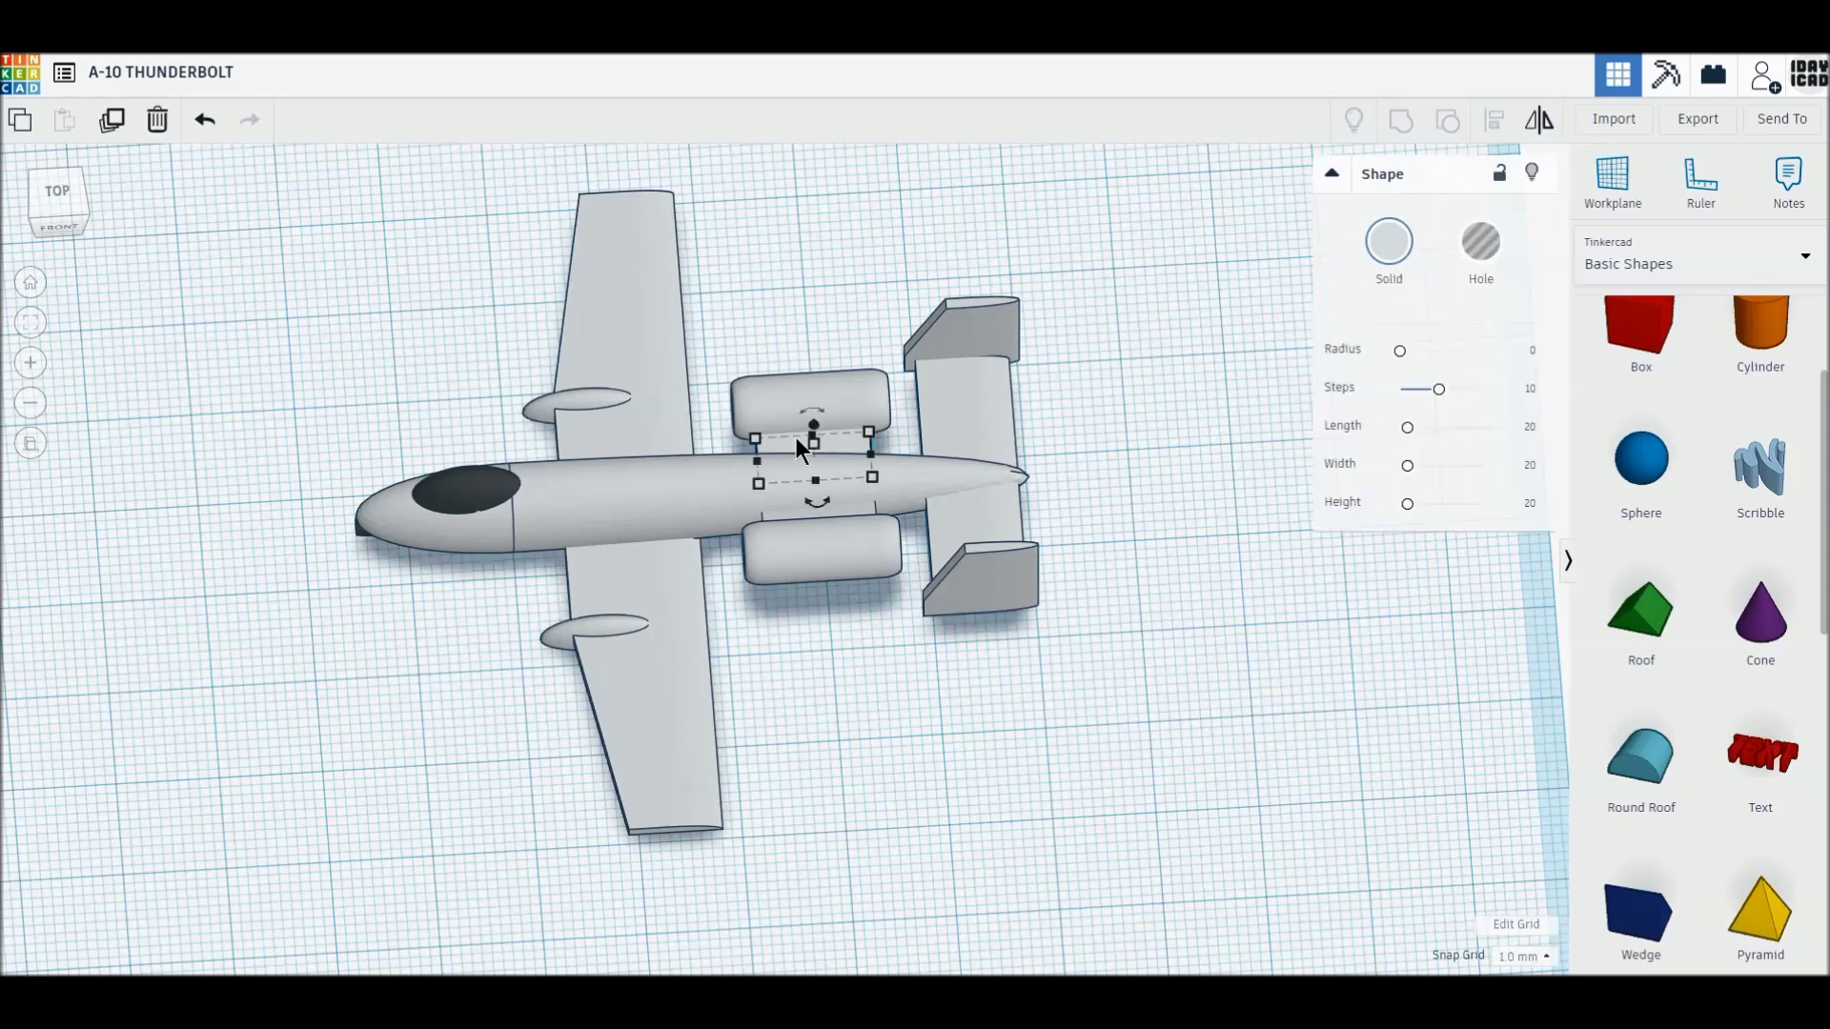
pyautogui.click(719, 379)
# - Shift both engines with their pylons 1 mm towards the tail
pyautogui.click(58, 194)
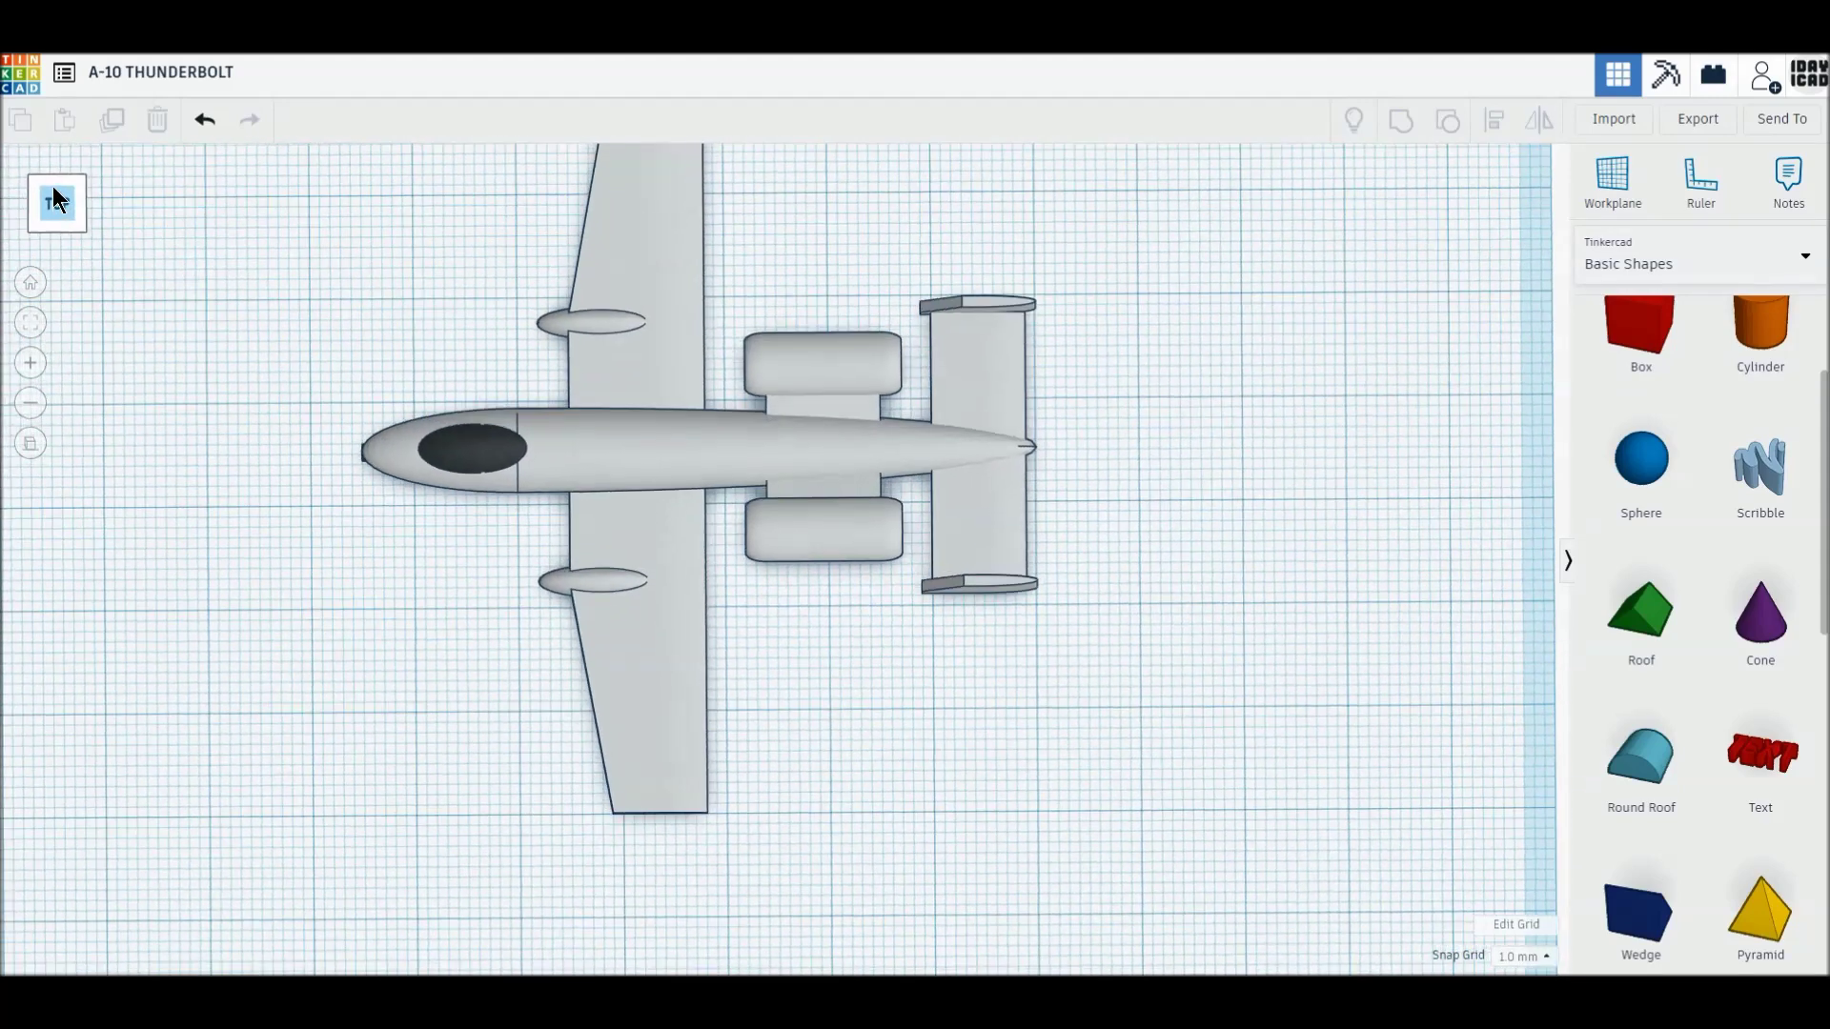
pyautogui.moveTo(554, 376); pyautogui.dragTo(620, 469, button='middle')
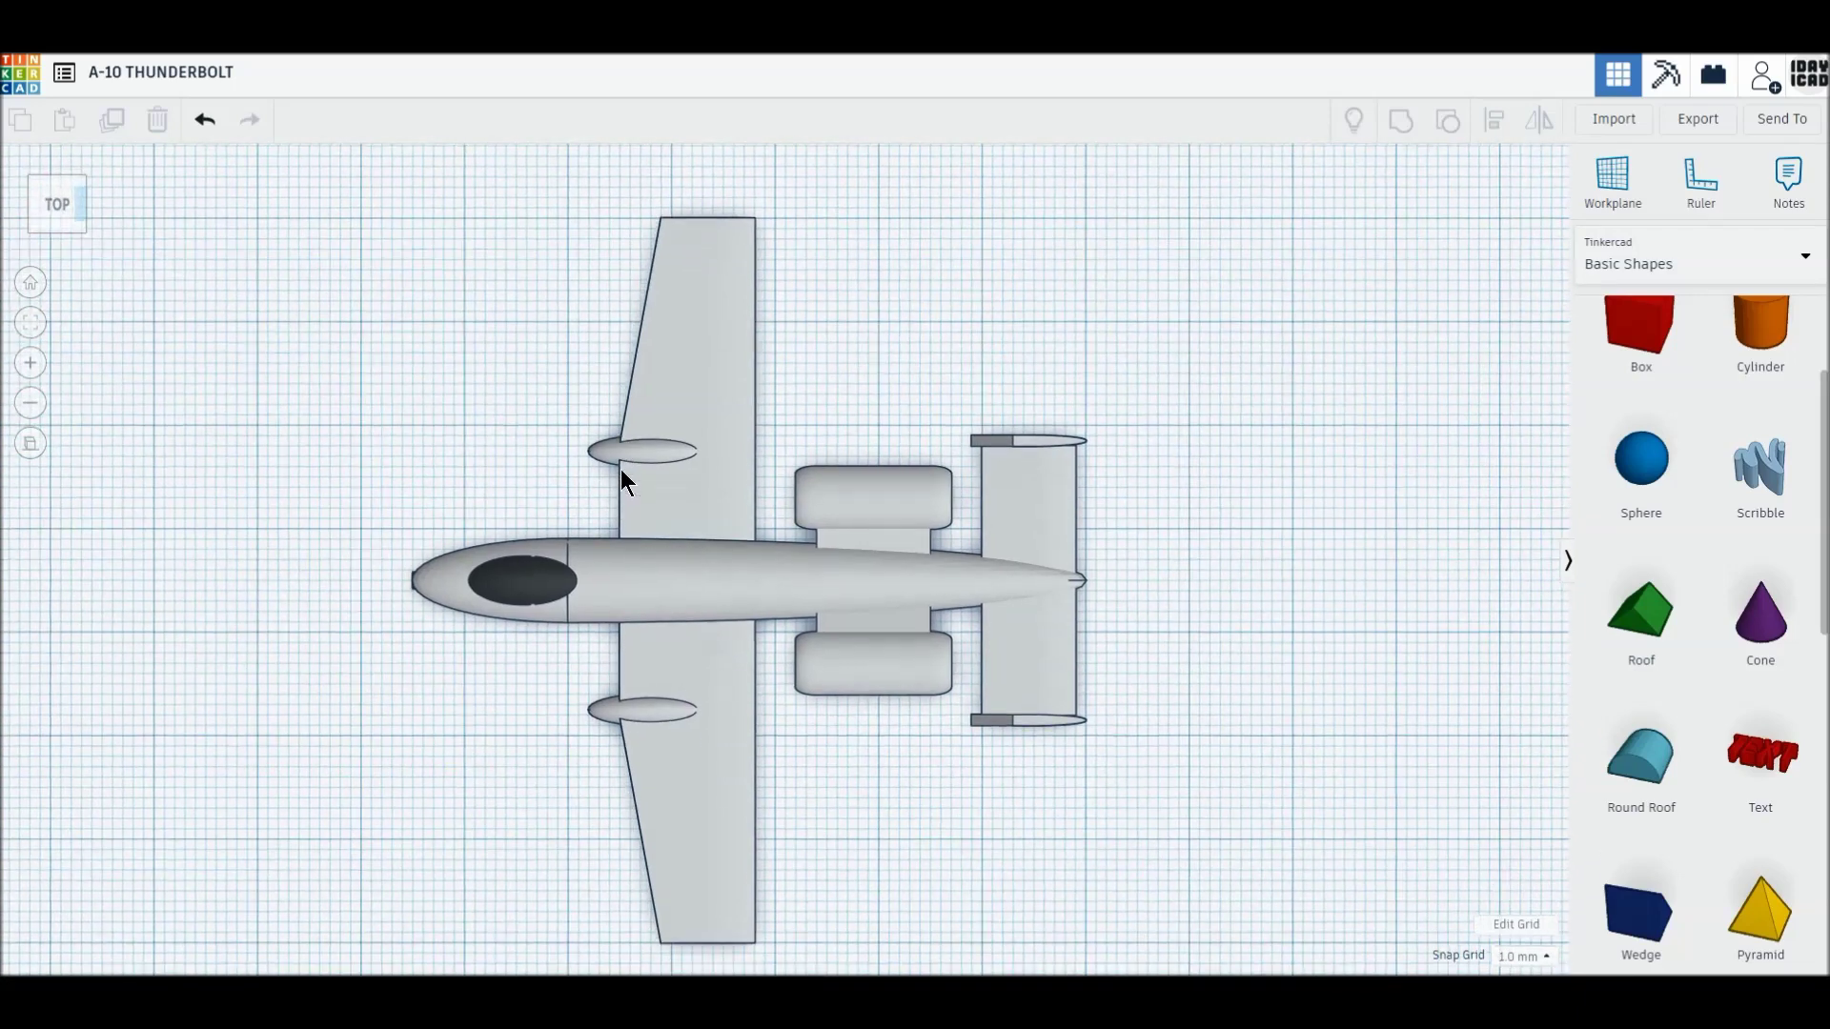
pyautogui.click(905, 488)
pyautogui.press('Right')
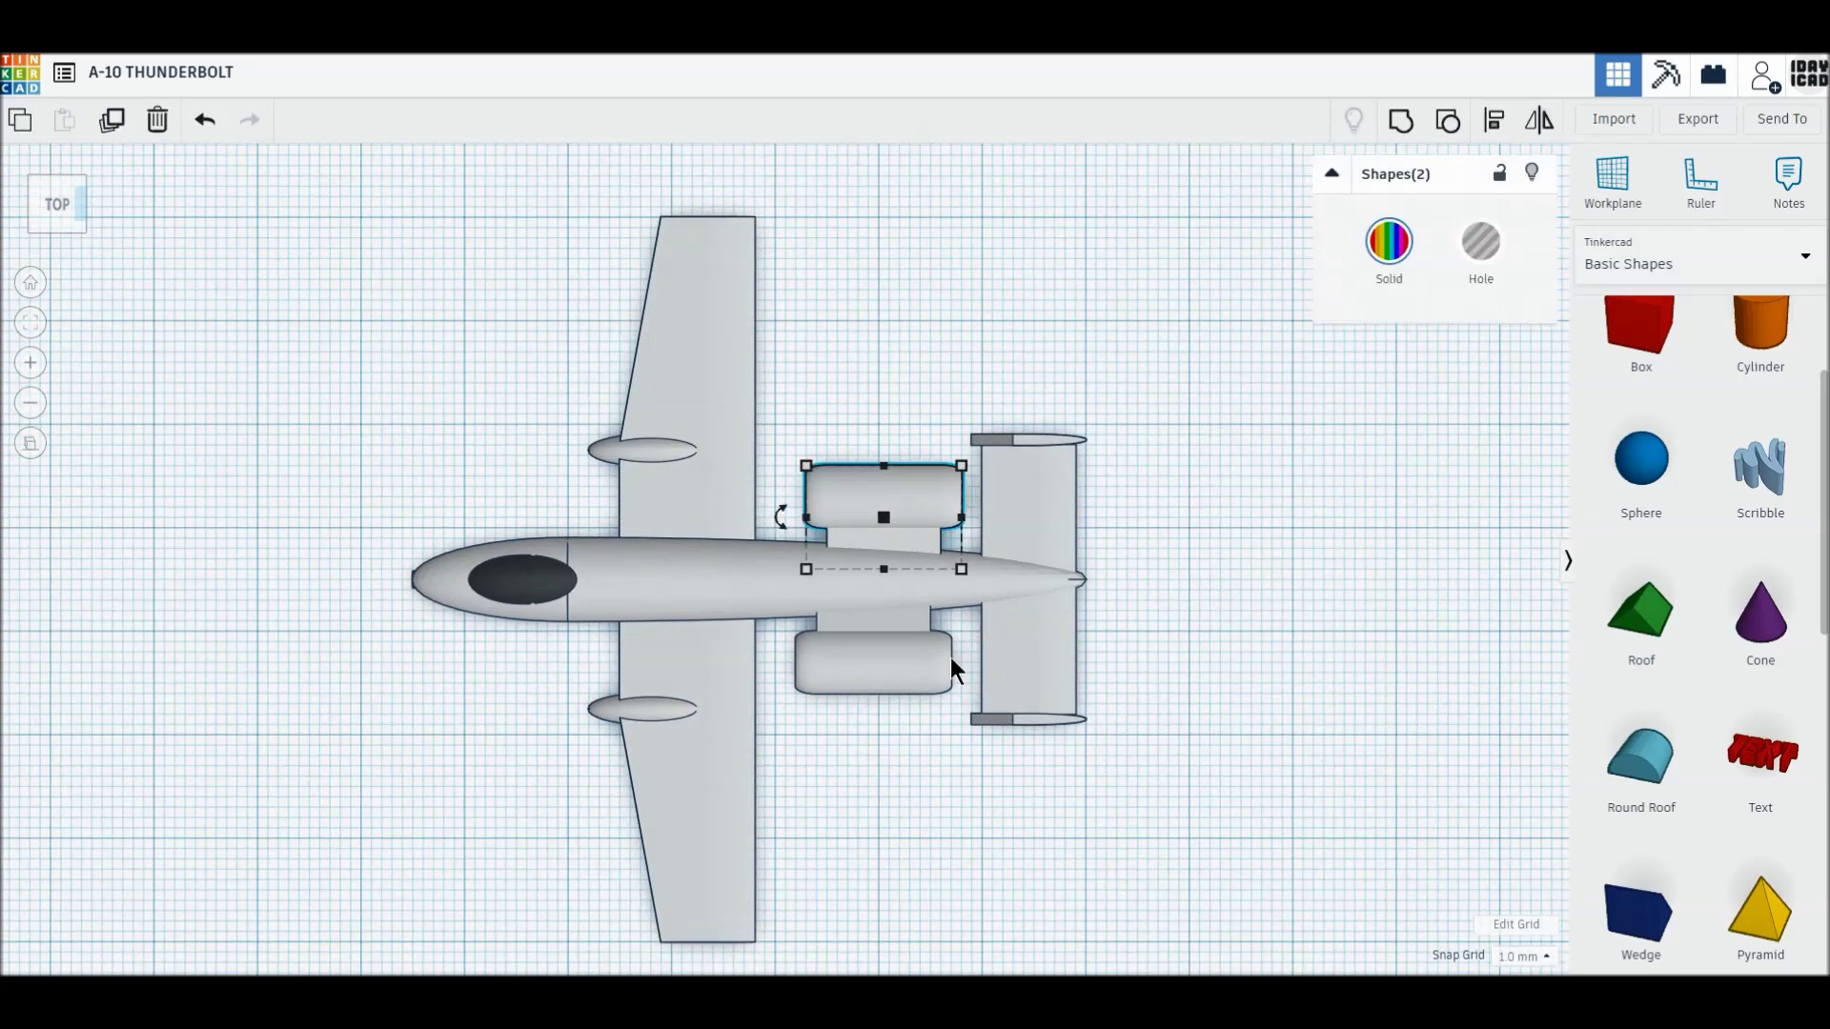
pyautogui.click(919, 623)
pyautogui.press('Right')
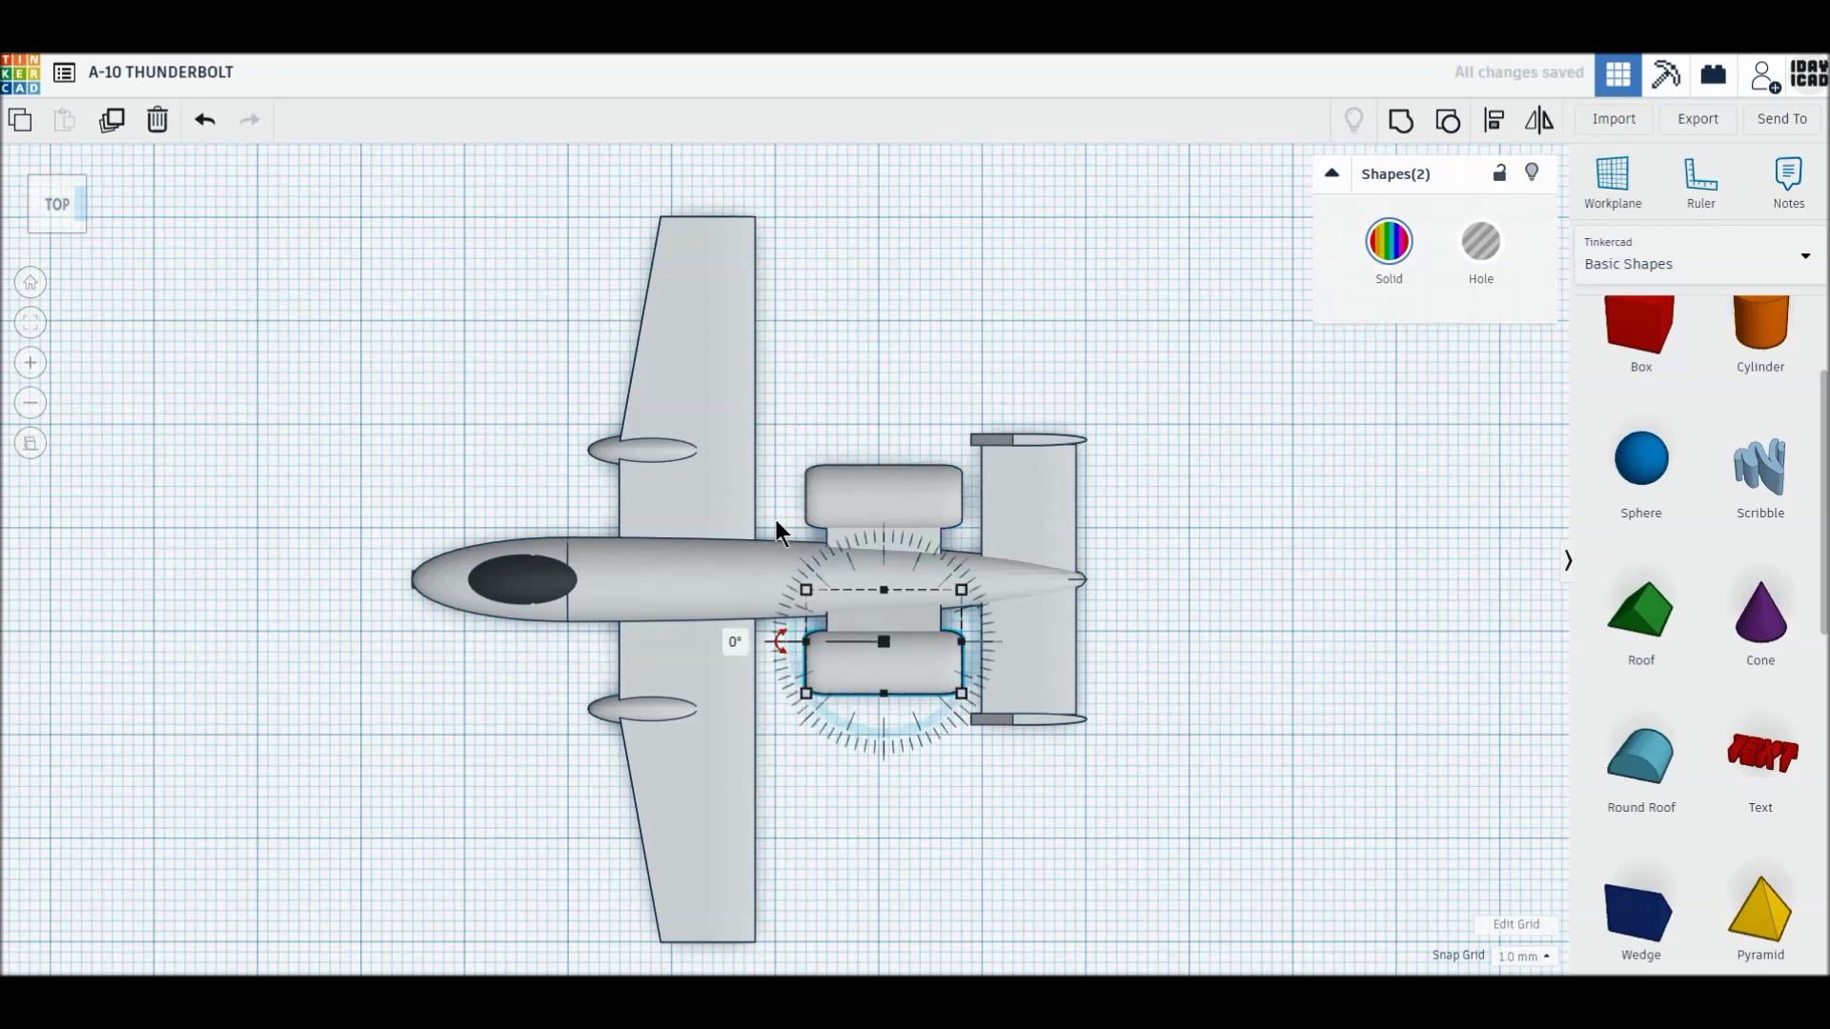
# - Shift both wings 3 mm rearward along the fuselage
pyautogui.click(743, 520)
pyautogui.press('Right')
pyautogui.press('Right')
pyautogui.press('Right')
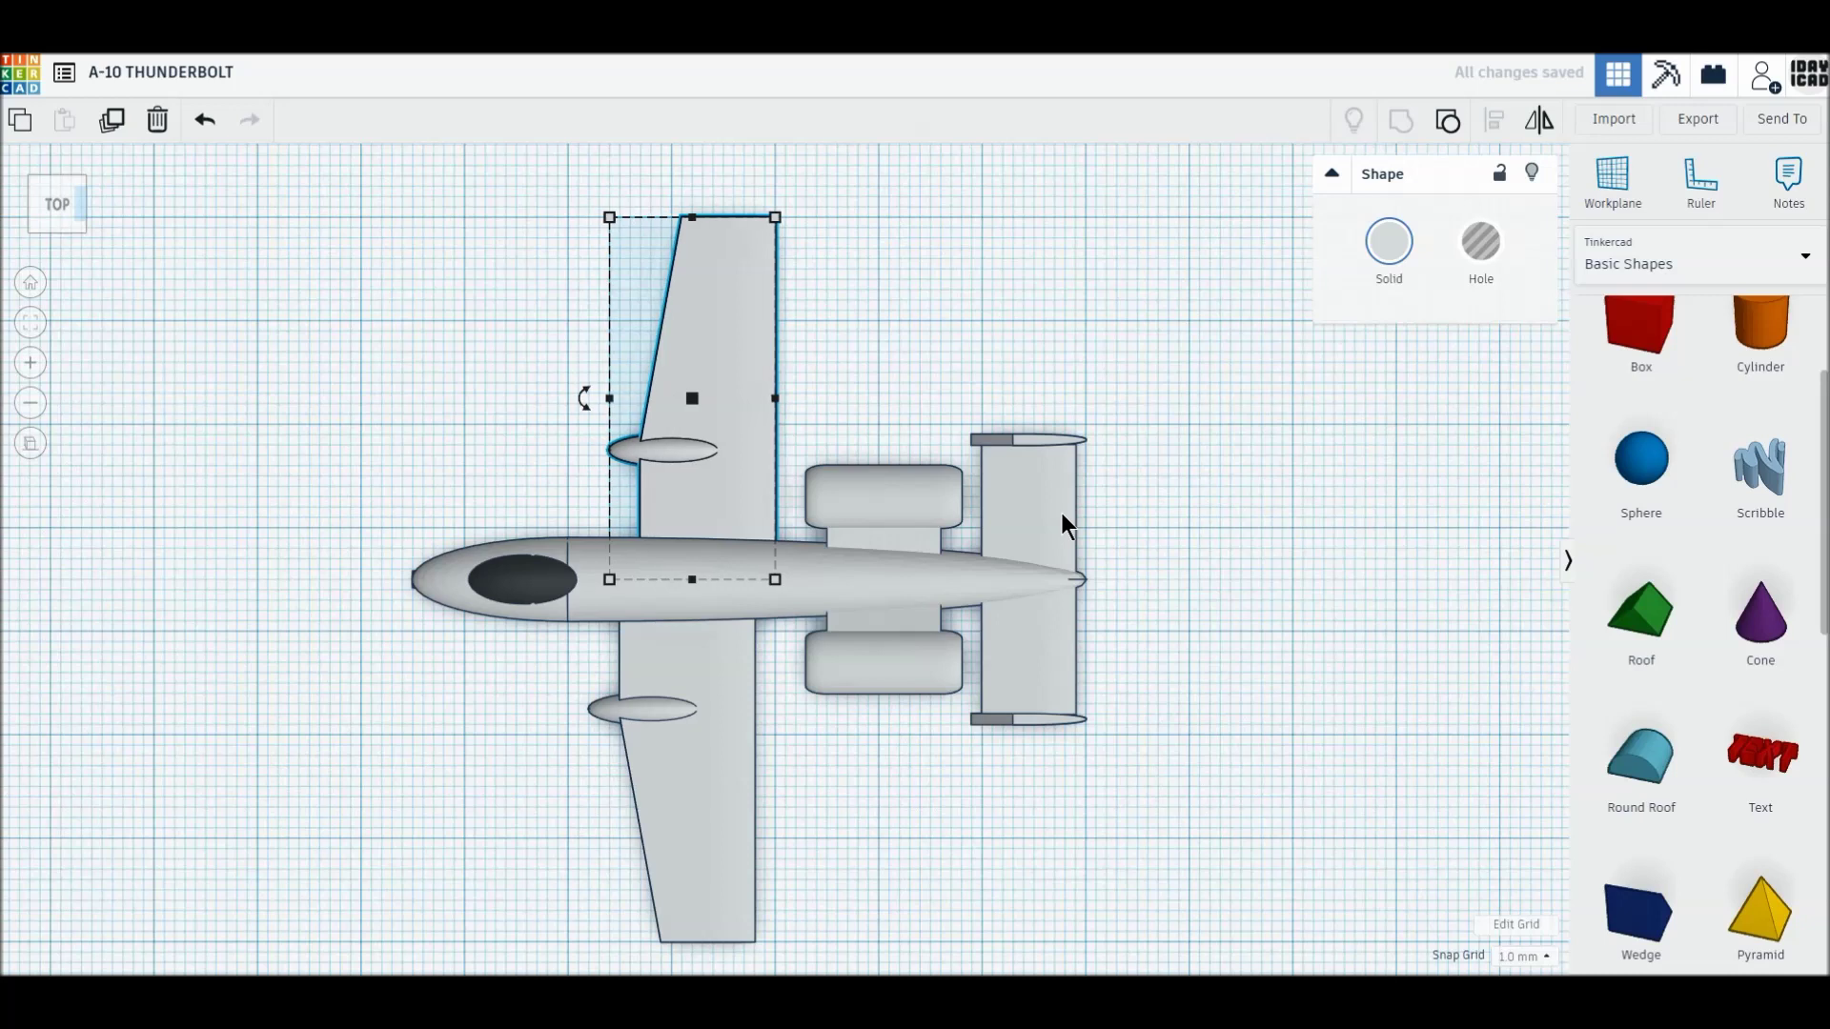
pyautogui.click(652, 684)
pyautogui.press('Right')
pyautogui.press('Right')
pyautogui.press('Right')
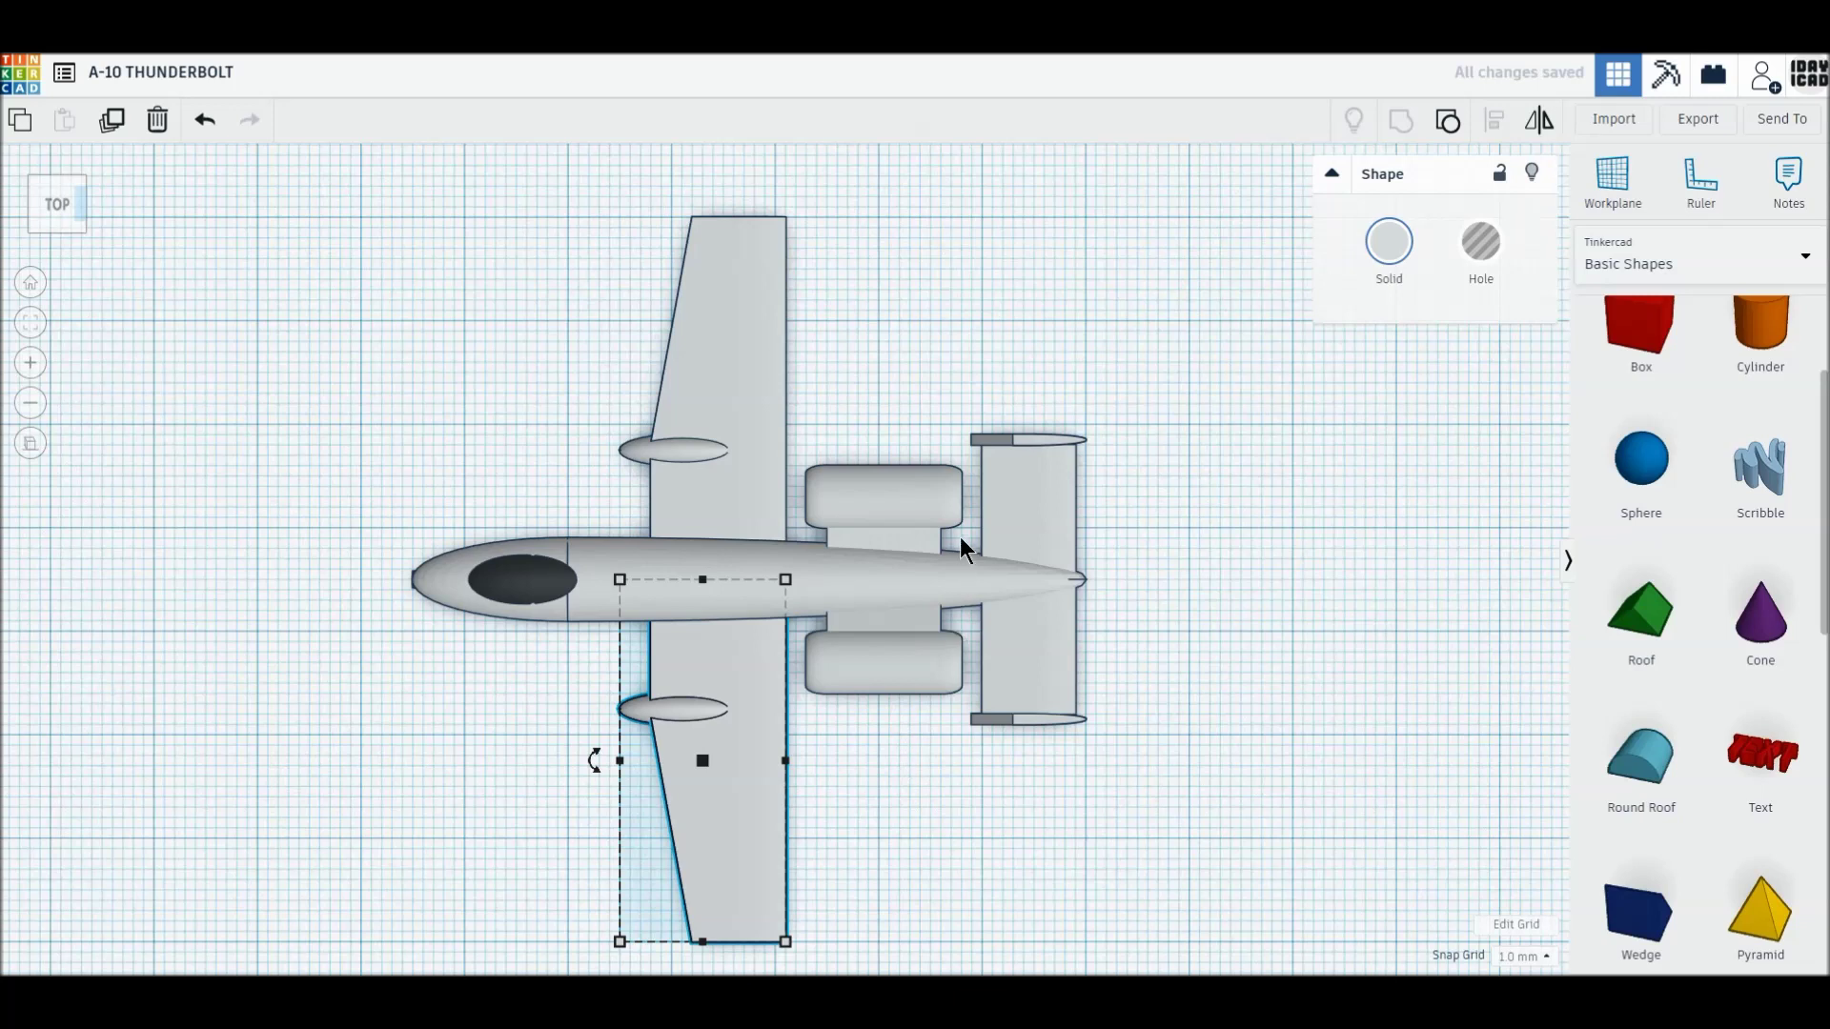
# - Move both engine assemblies another 1 mm rearward
pyautogui.click(913, 505)
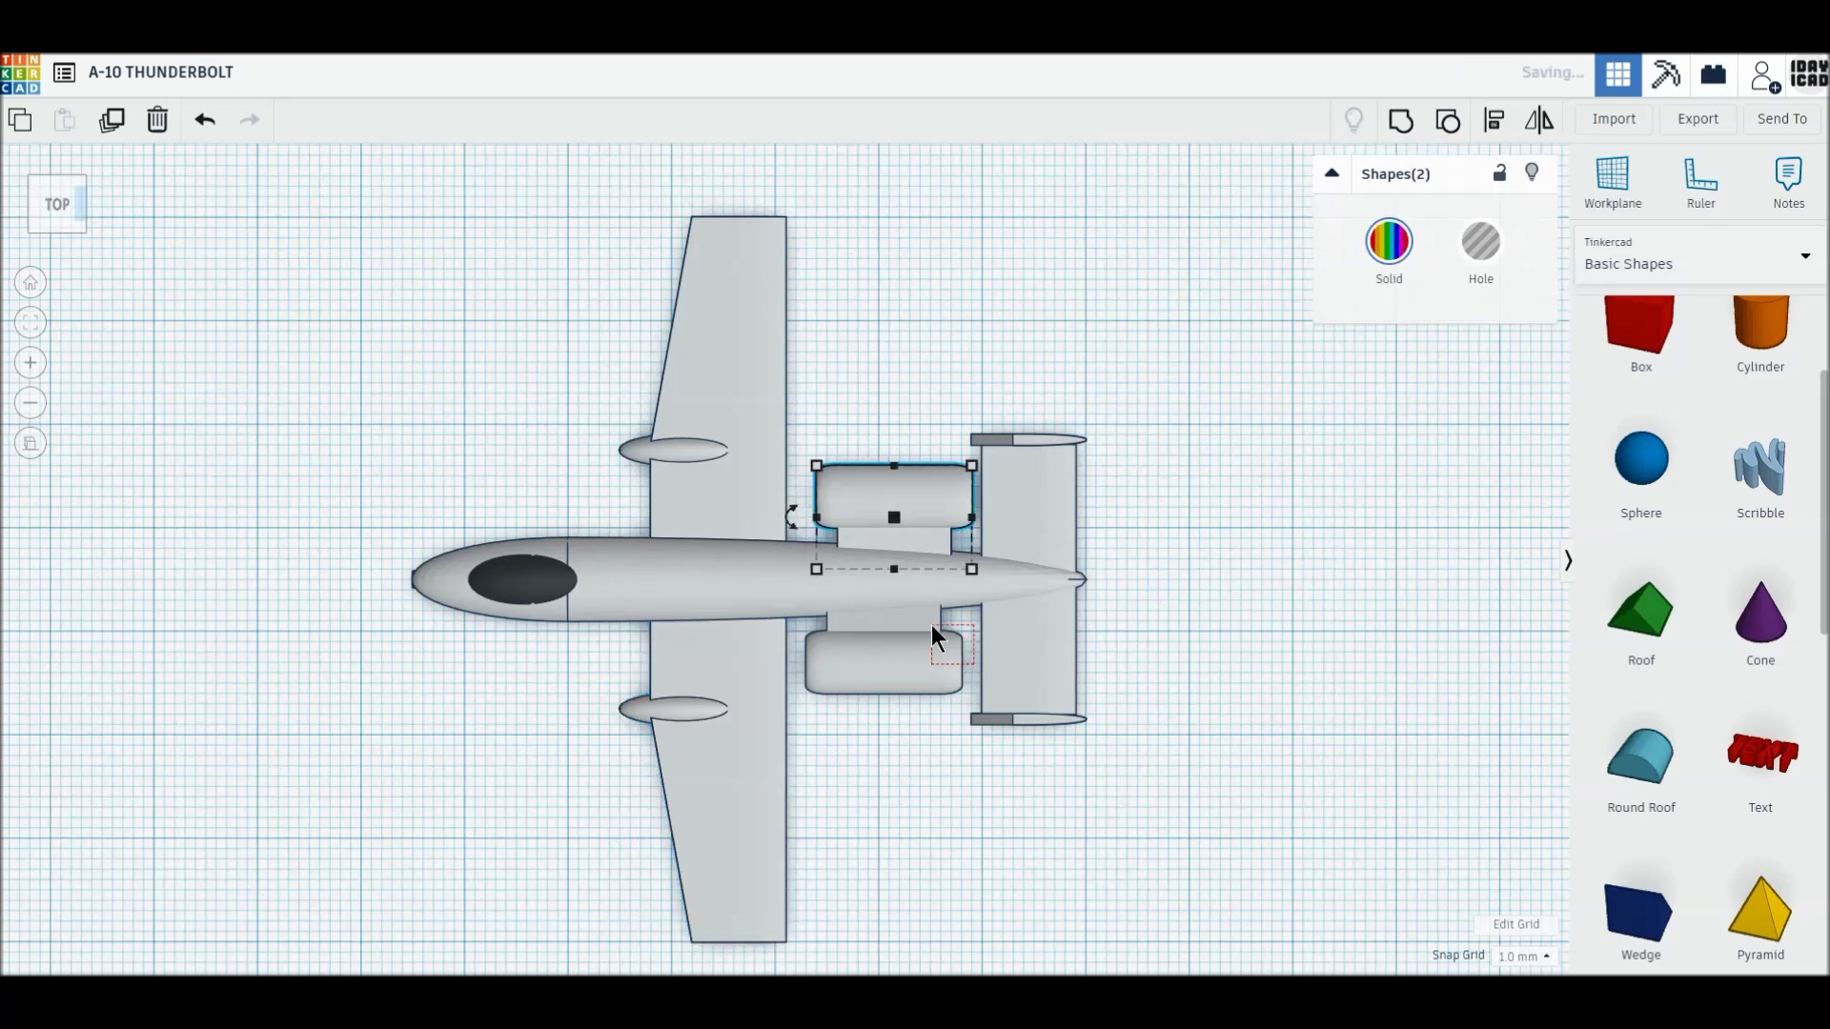
pyautogui.click(965, 675)
pyautogui.press('Right')
# - Move both wings a further 2 mm towards the engines
pyautogui.moveTo(700, 448); pyautogui.dragTo(806, 546)
pyautogui.press('Right')
pyautogui.press('Right')
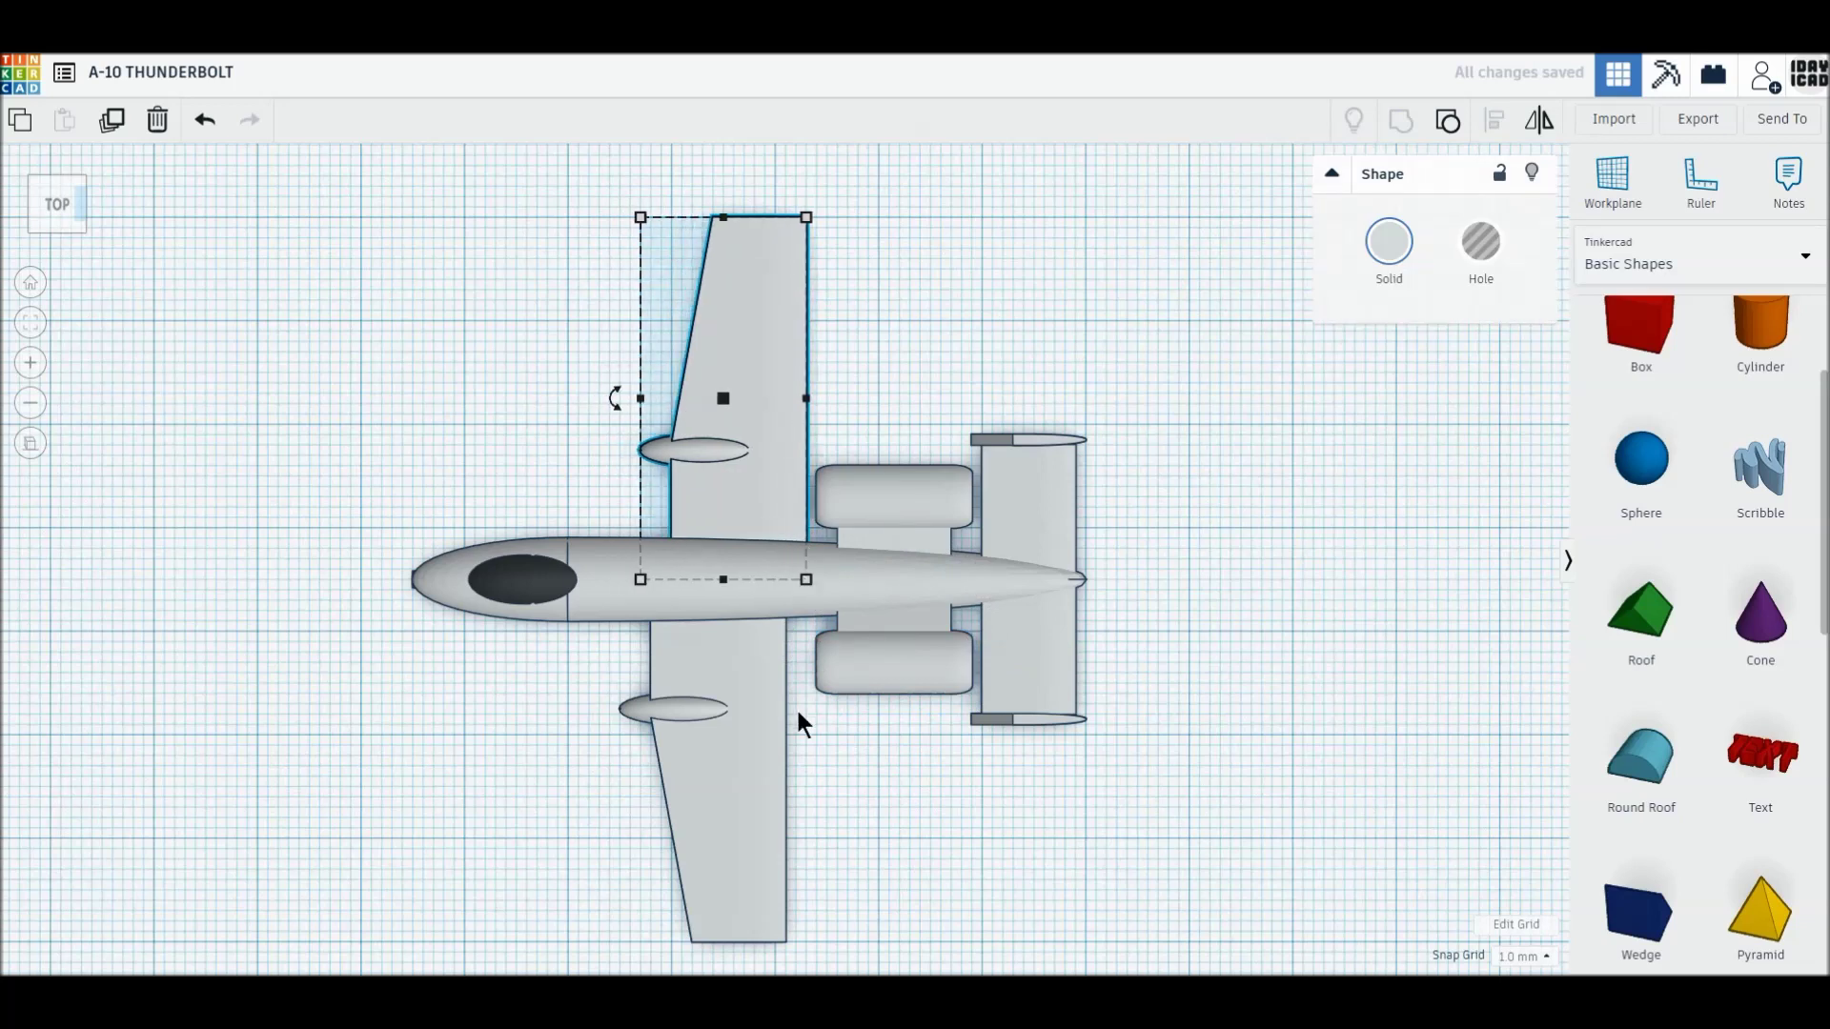
pyautogui.moveTo(707, 678); pyautogui.dragTo(808, 782)
pyautogui.press('Right')
pyautogui.press('Right')
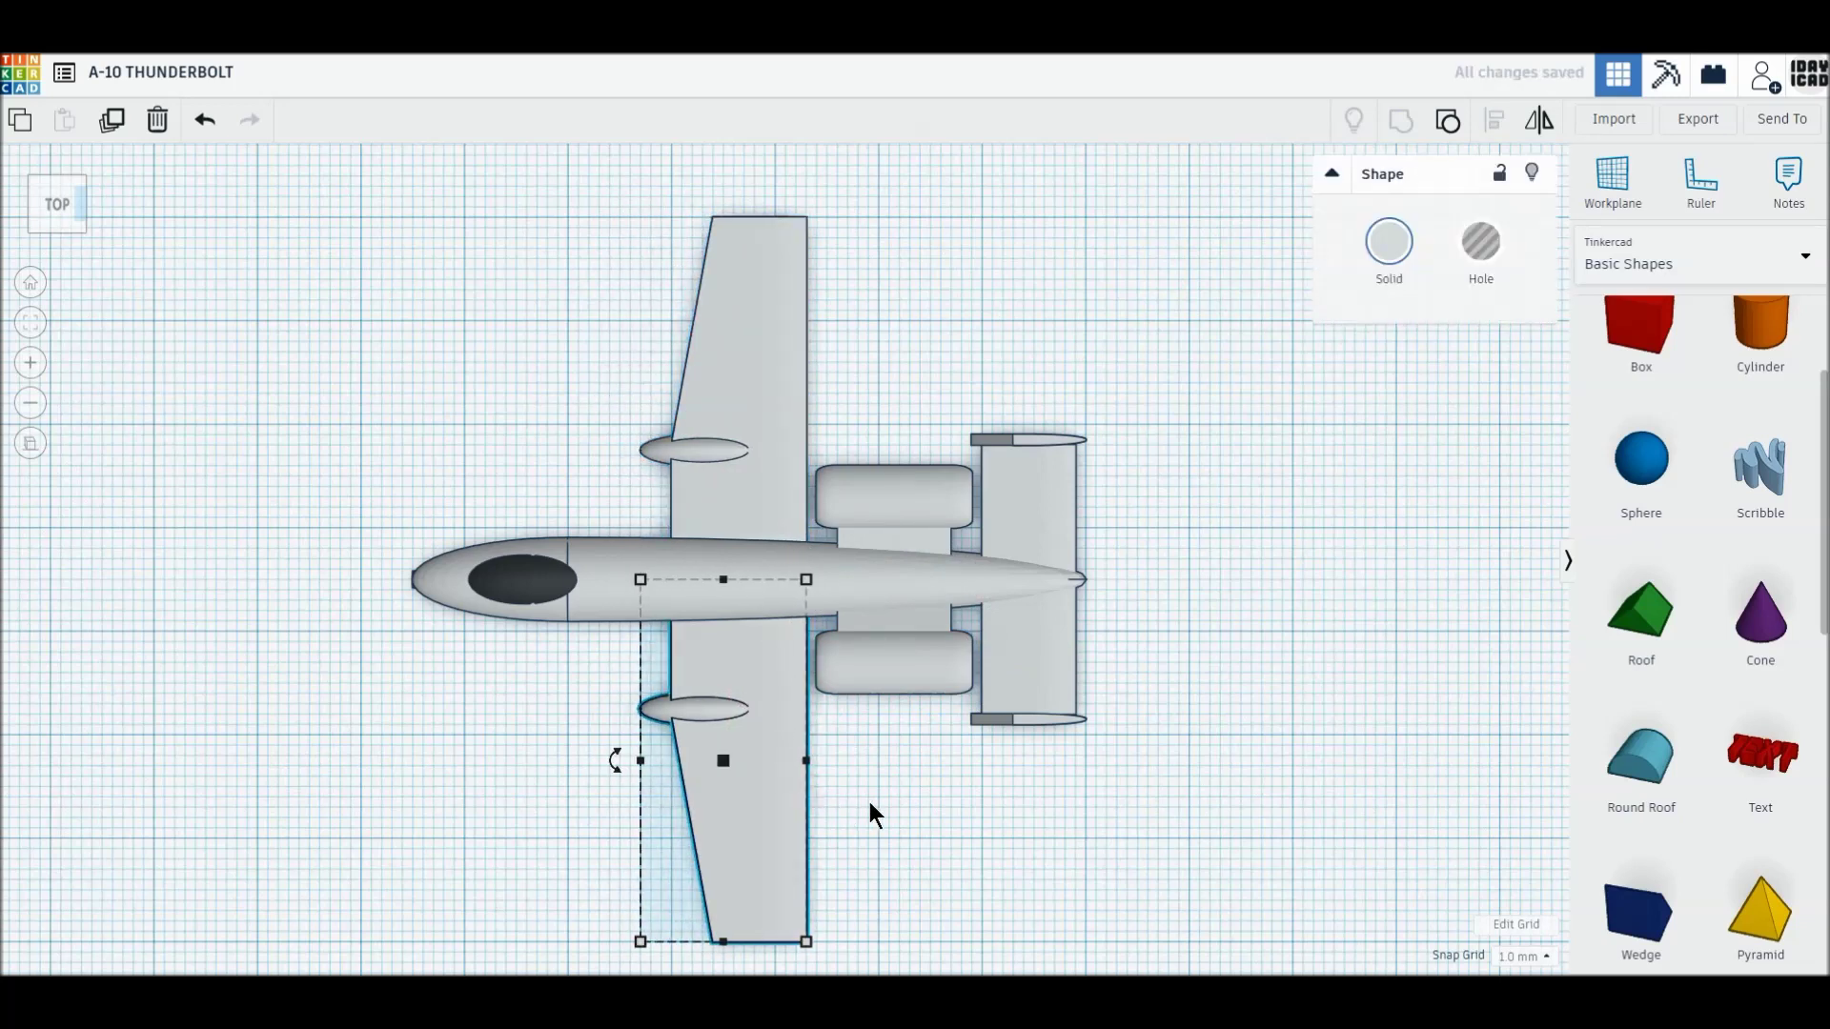
# - Group all the aircraft parts into one multicolour shape and switch the display back to perspective
pyautogui.click(471, 762)
pyautogui.moveTo(438, 236); pyautogui.dragTo(1237, 880)
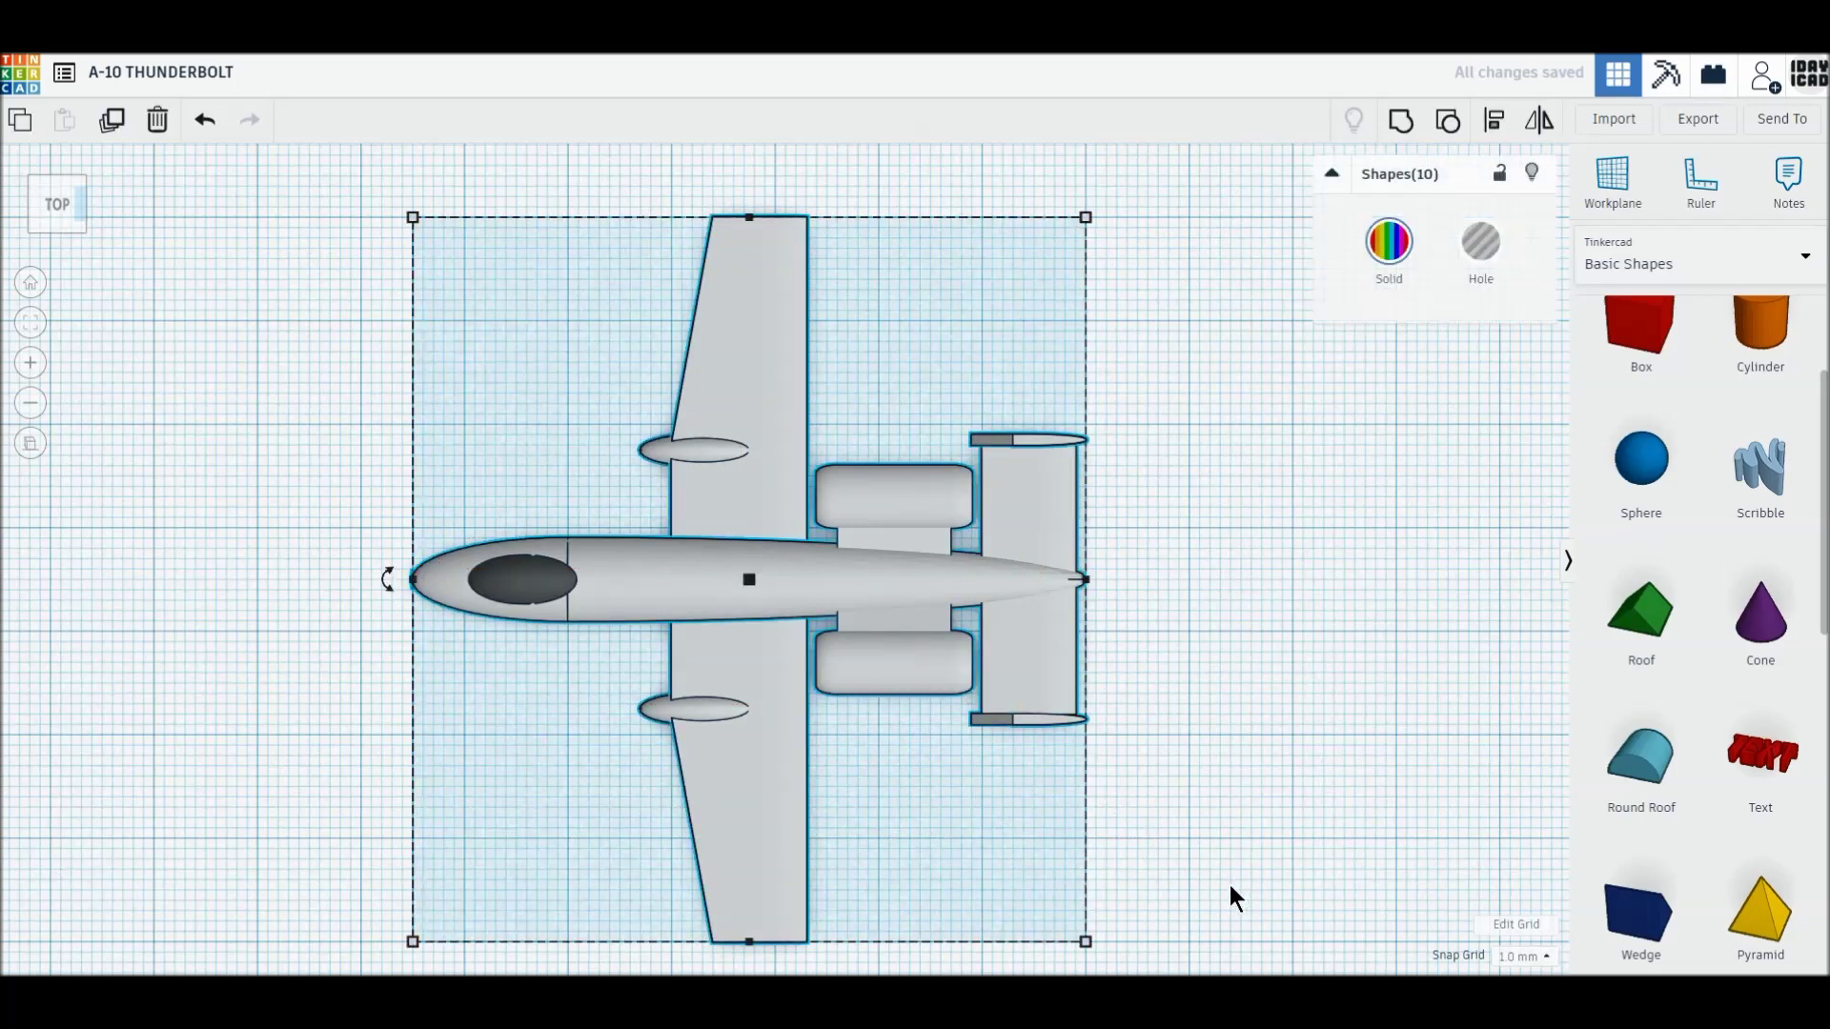
pyautogui.click(1401, 121)
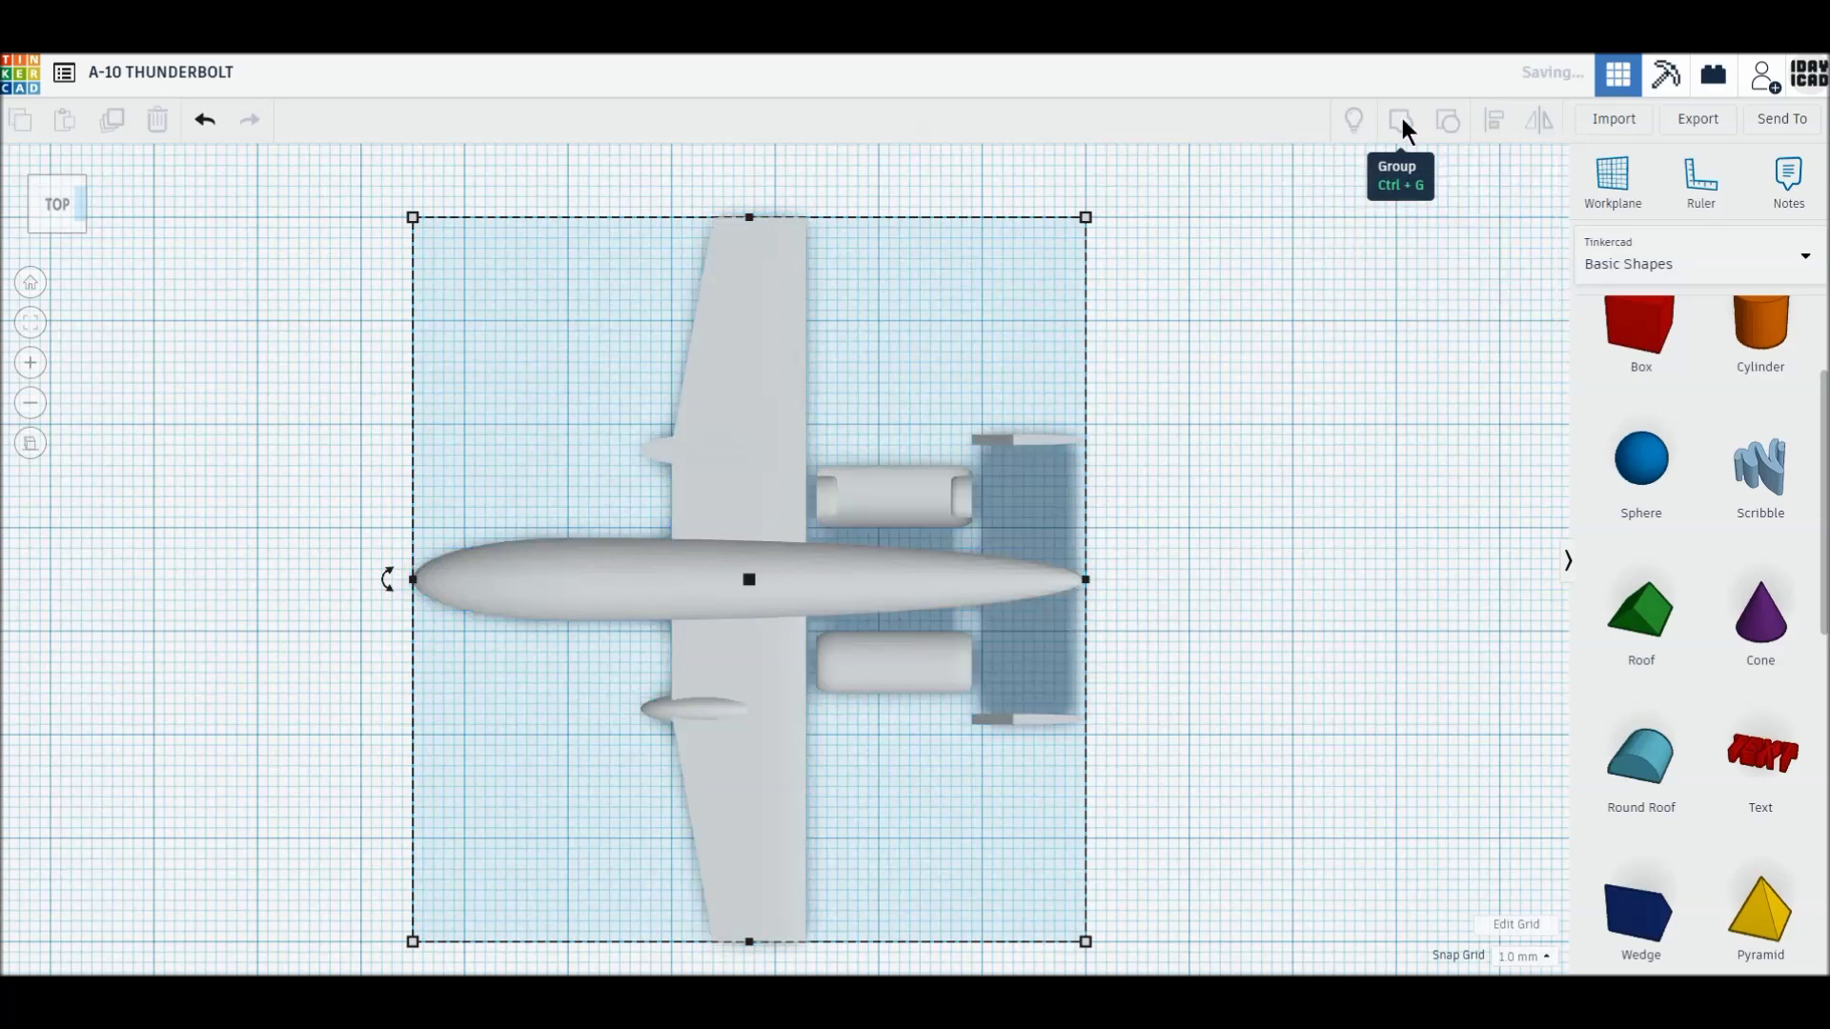
pyautogui.click(29, 446)
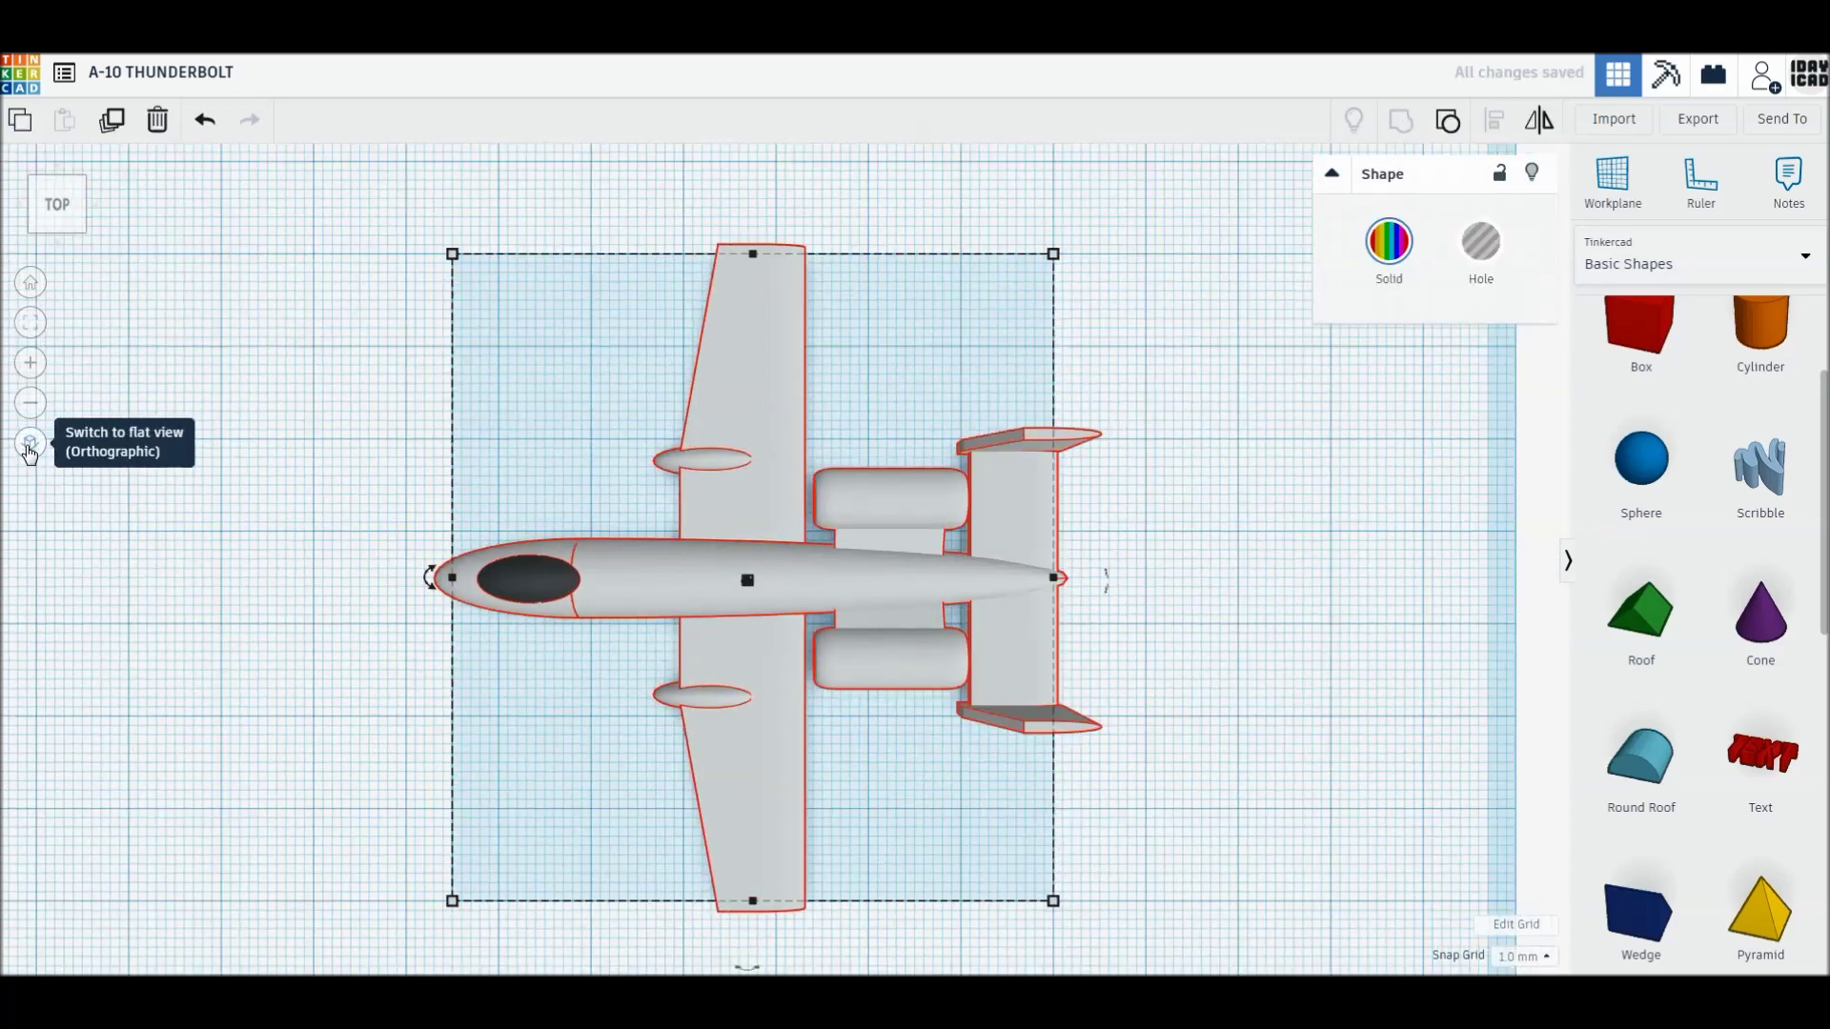
pyautogui.click(28, 286)
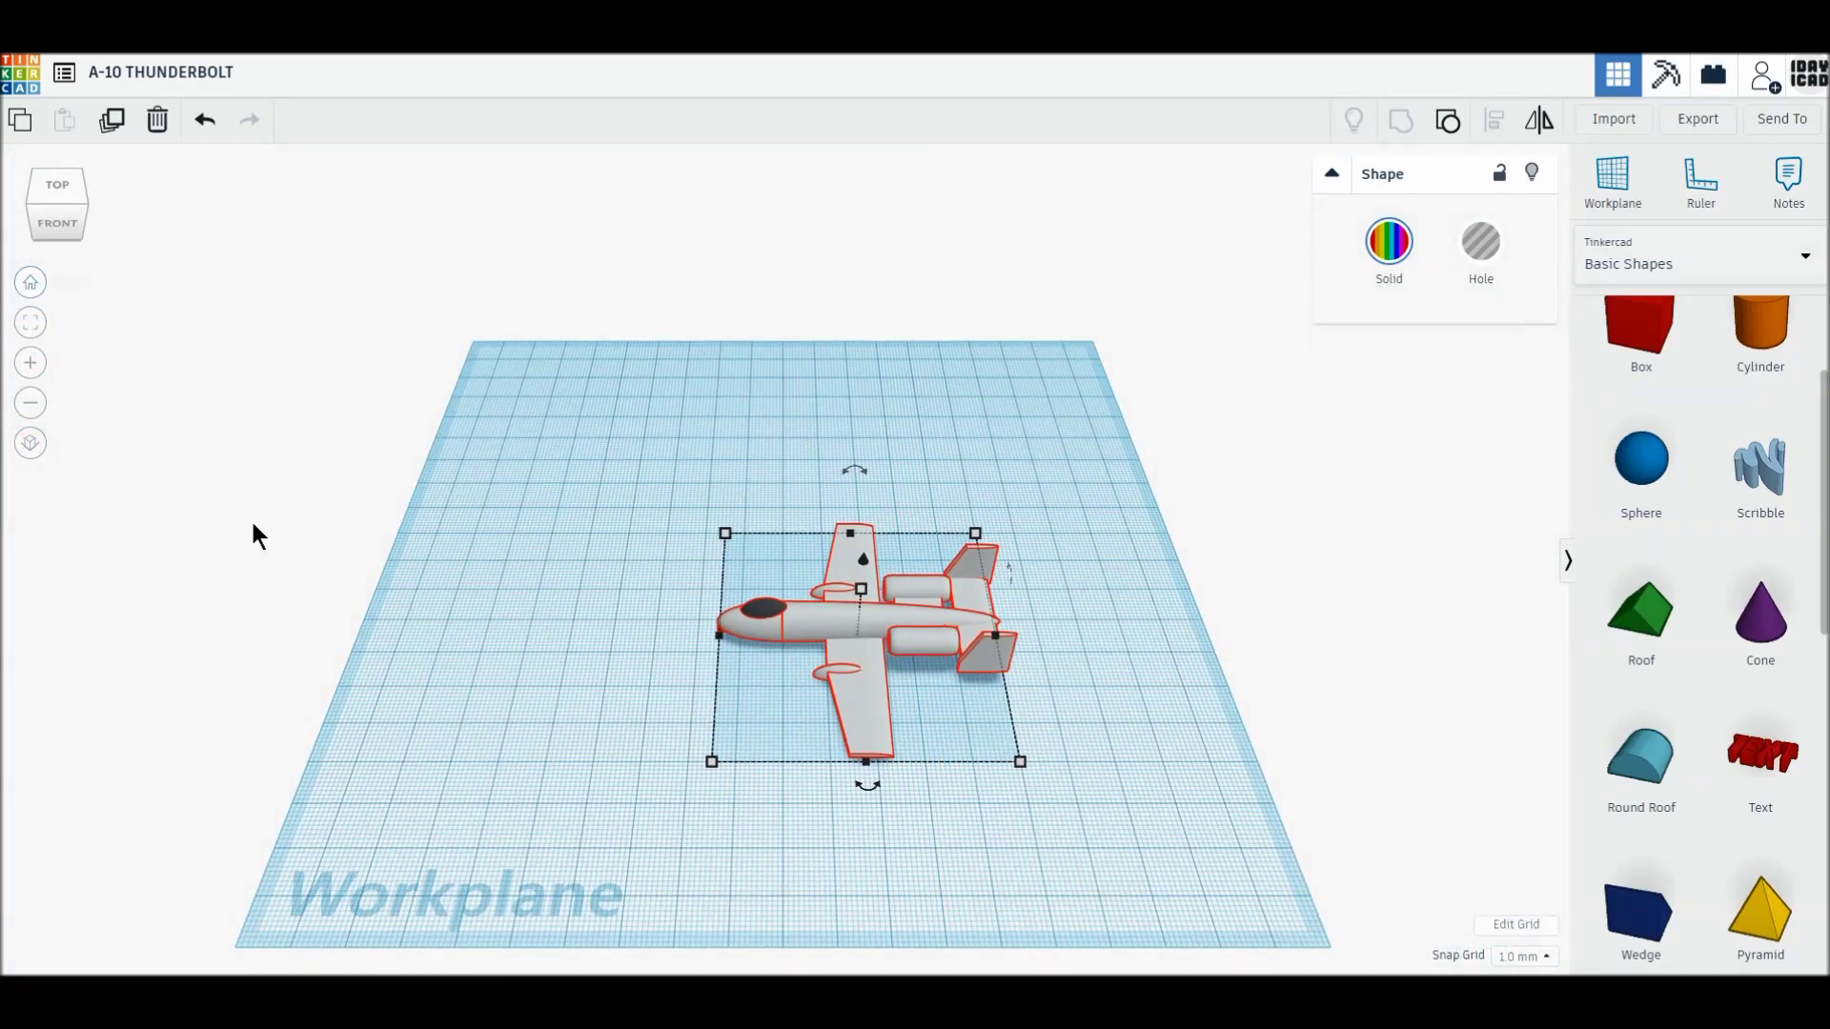
pyautogui.click(295, 568)
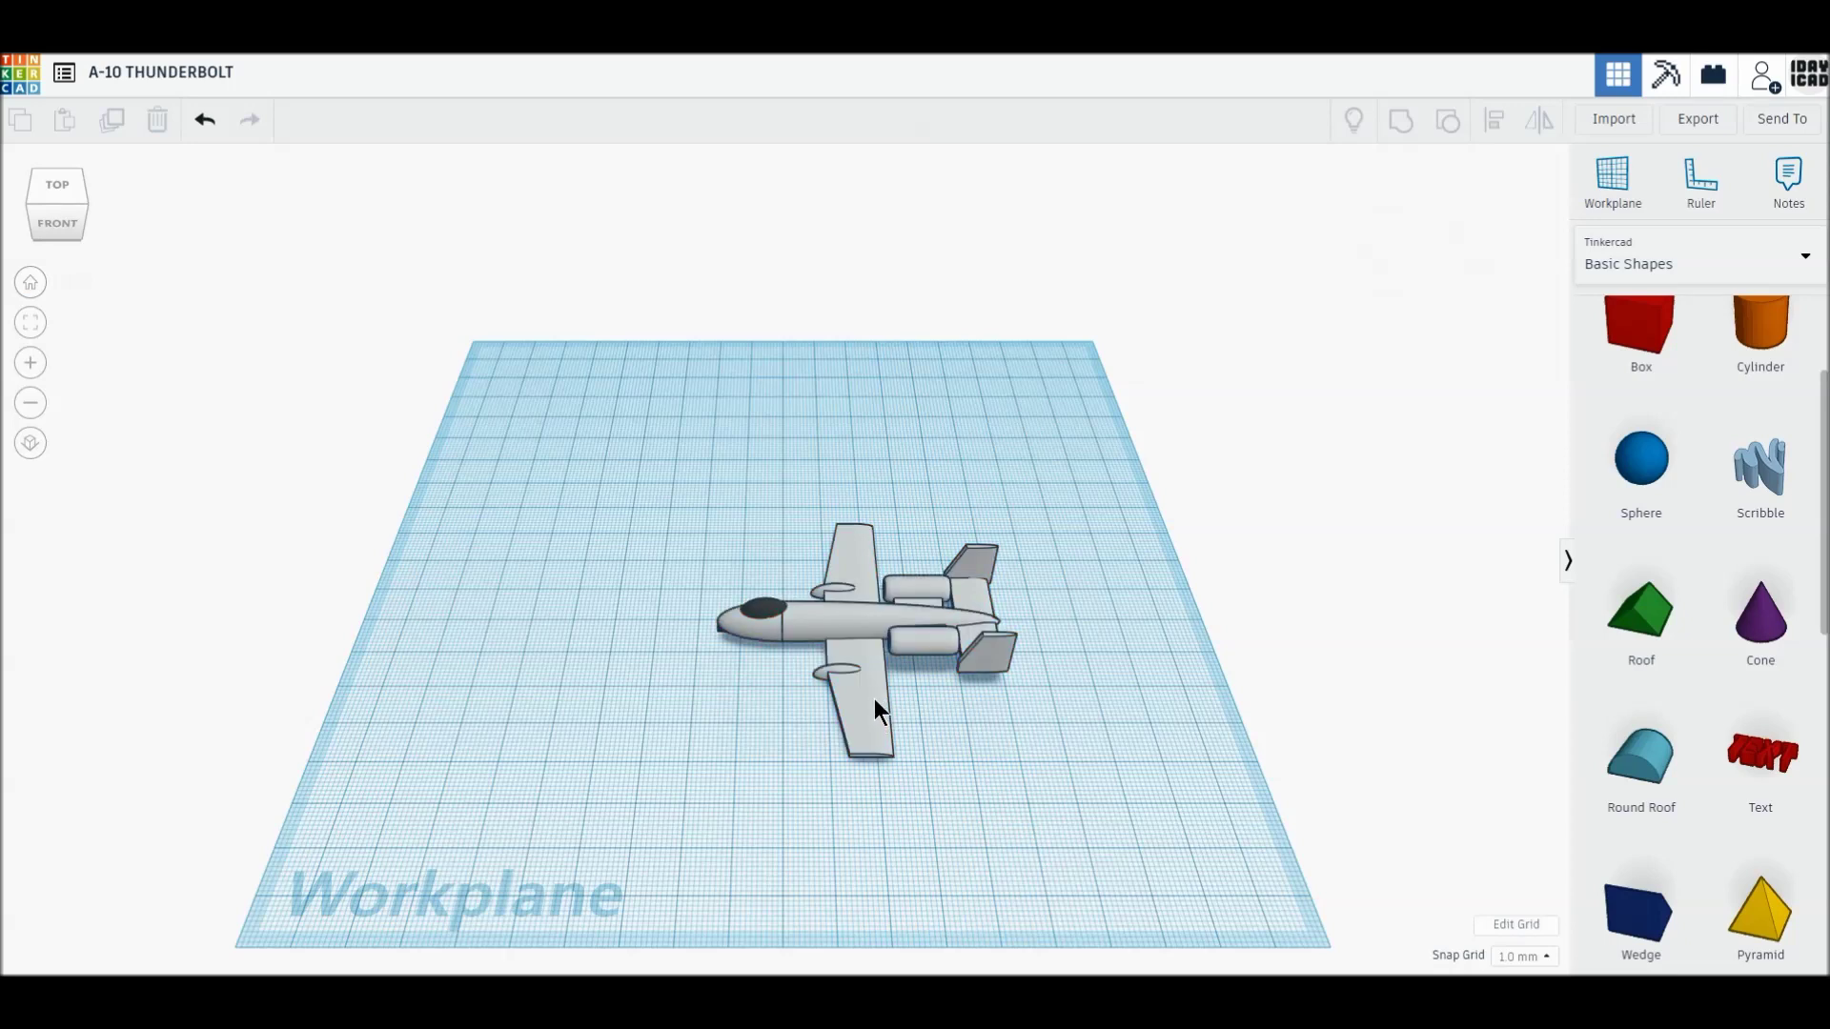
# - Raise the grouped aircraft well above the workplane and rotate it -22.5° about its vertical axis
pyautogui.click(932, 642)
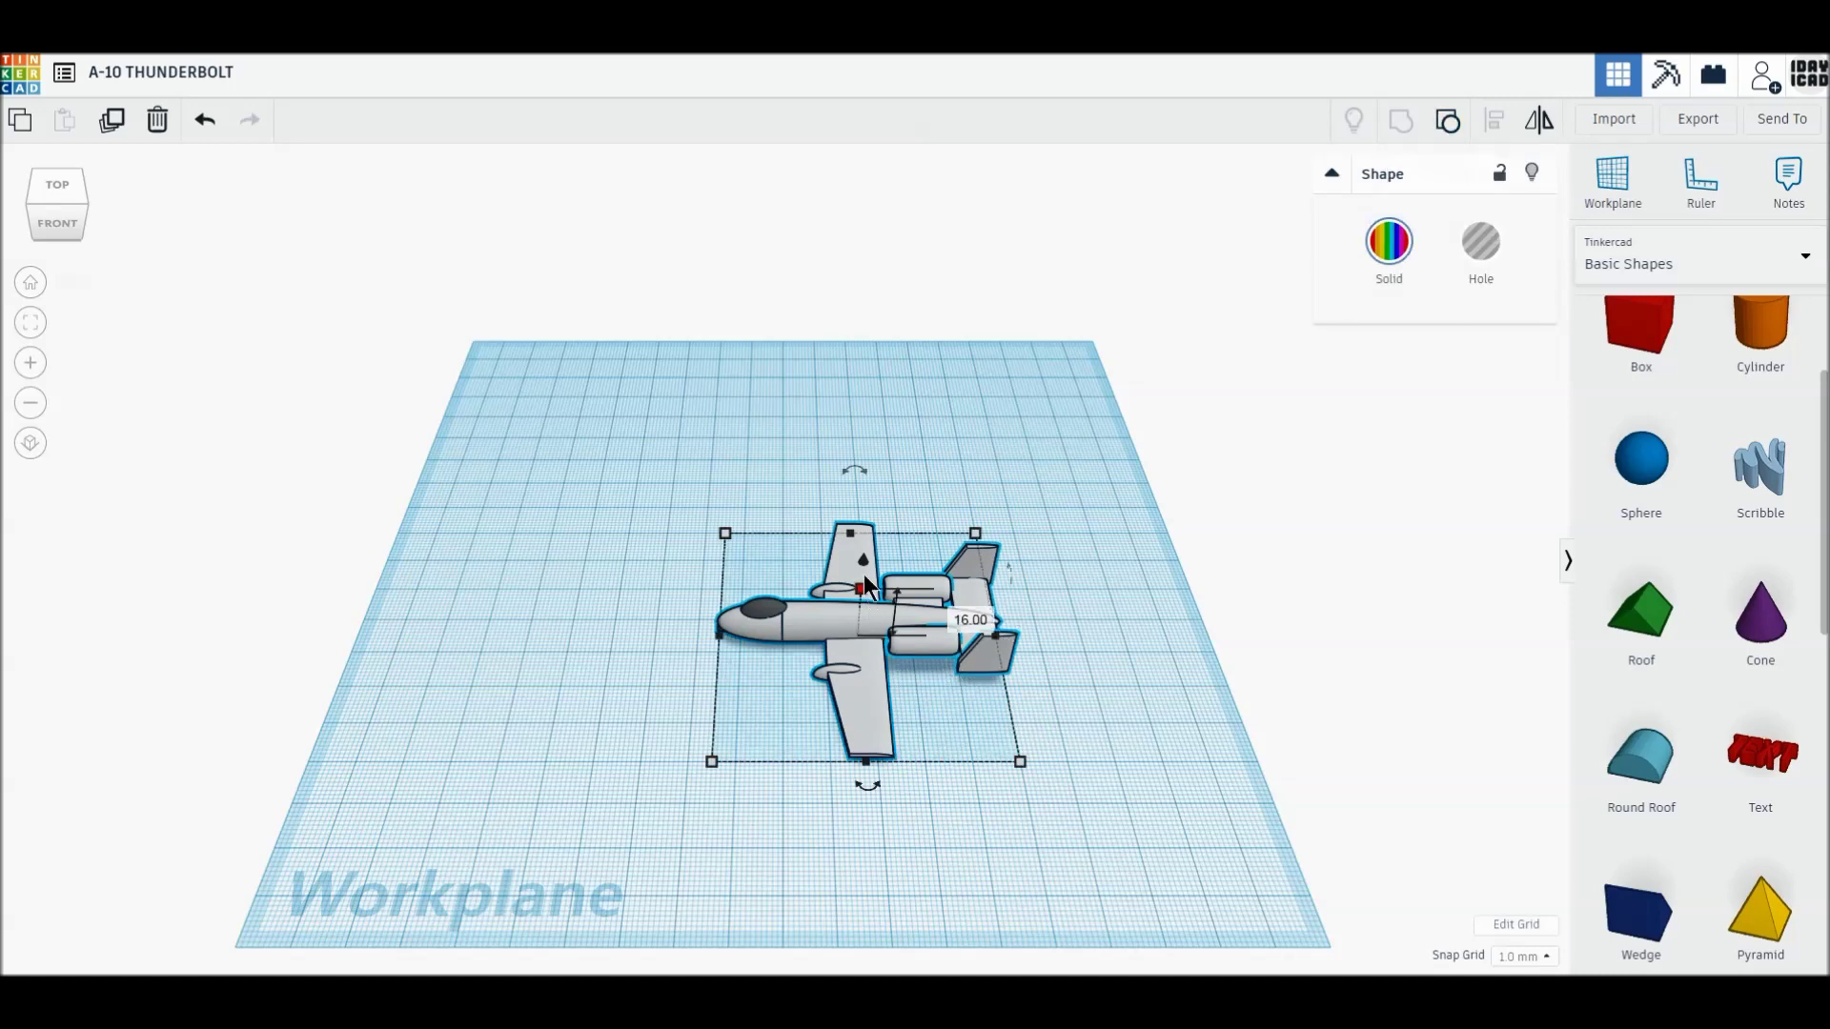
pyautogui.moveTo(869, 535); pyautogui.dragTo(878, 385)
pyautogui.moveTo(882, 643); pyautogui.dragTo(978, 631)
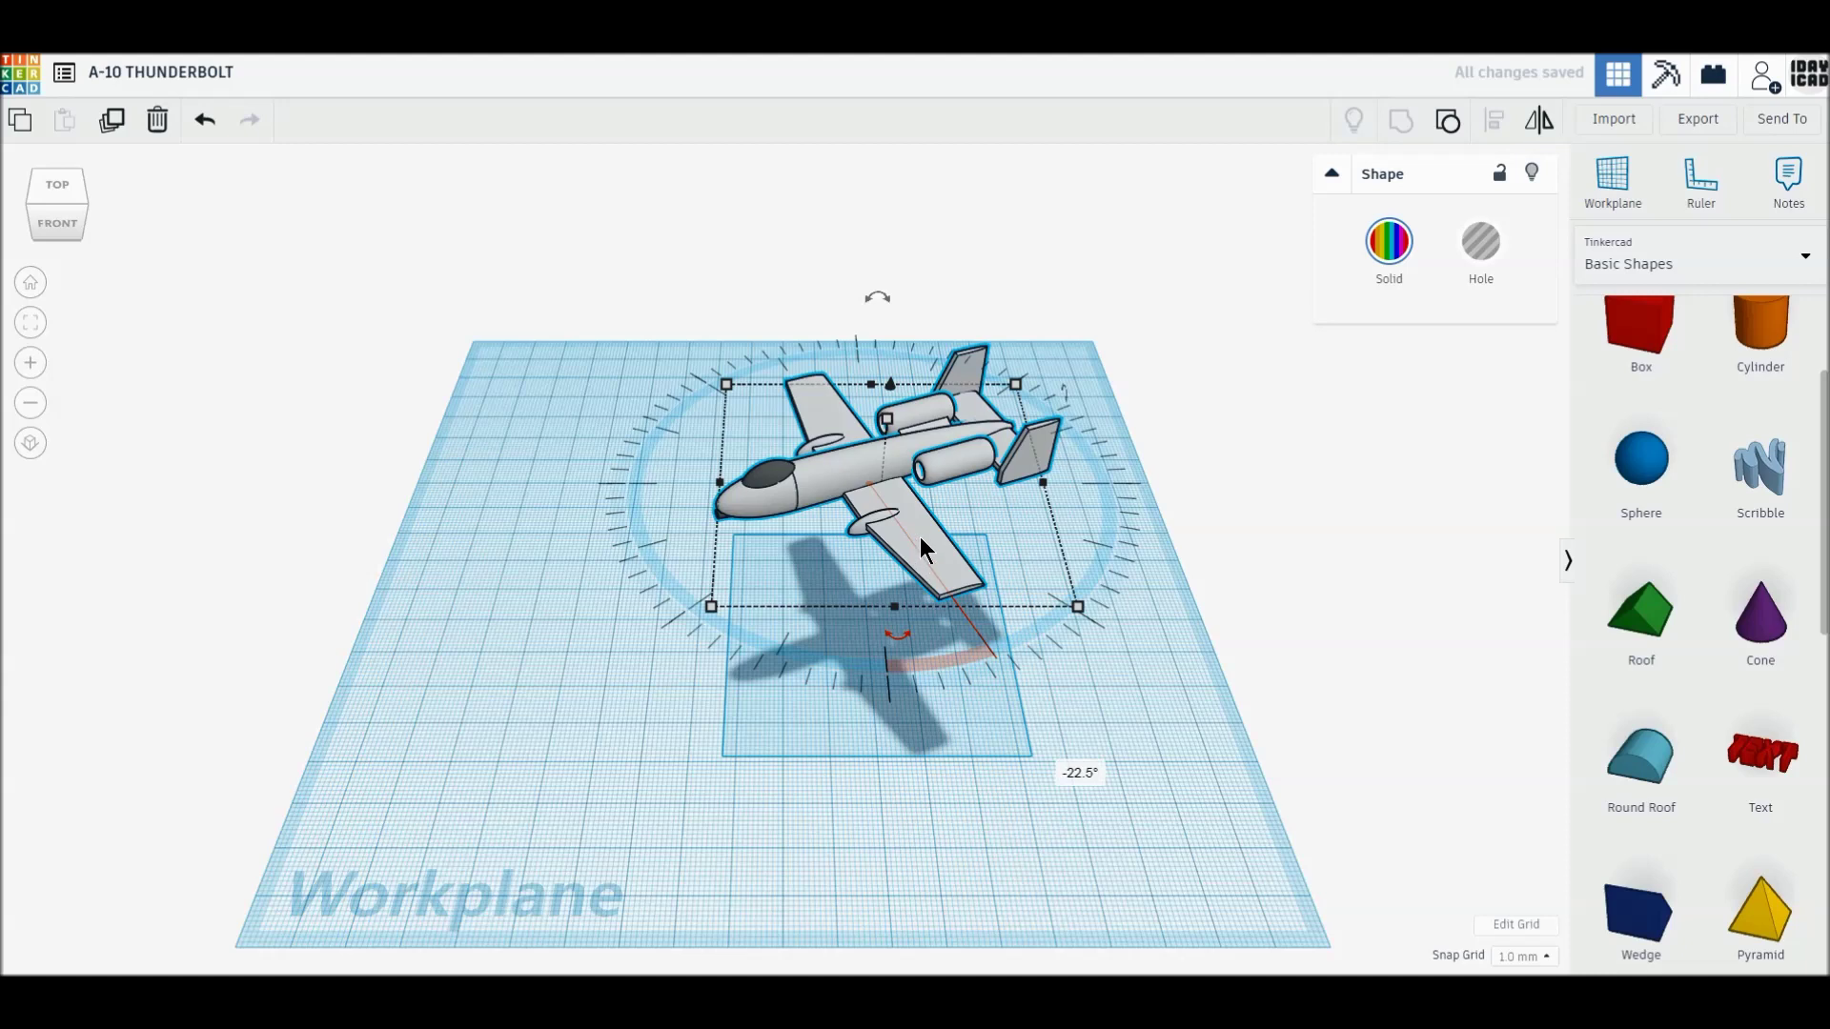
# - Raise the aircraft another 15 mm to 62 mm, and shift it about 12 mm right and 40 mm forward
pyautogui.moveTo(890, 383); pyautogui.dragTo(892, 305)
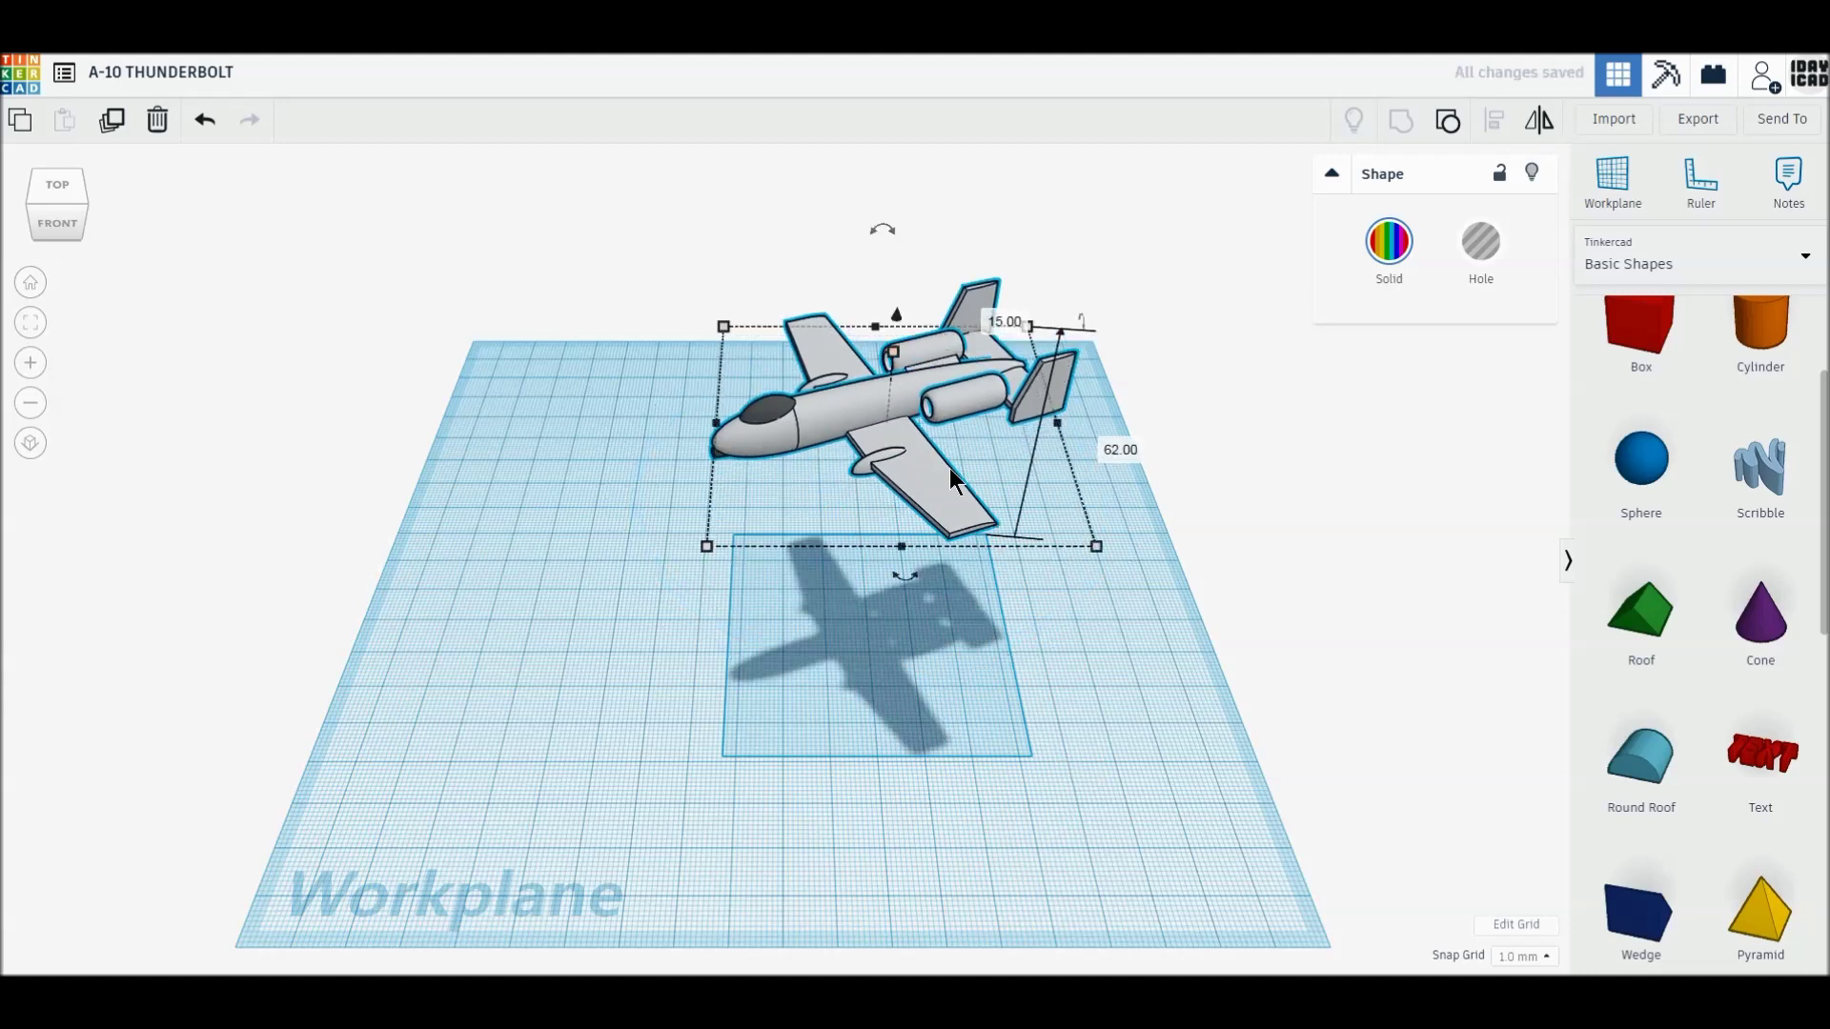
pyautogui.moveTo(952, 484); pyautogui.dragTo(1064, 673)
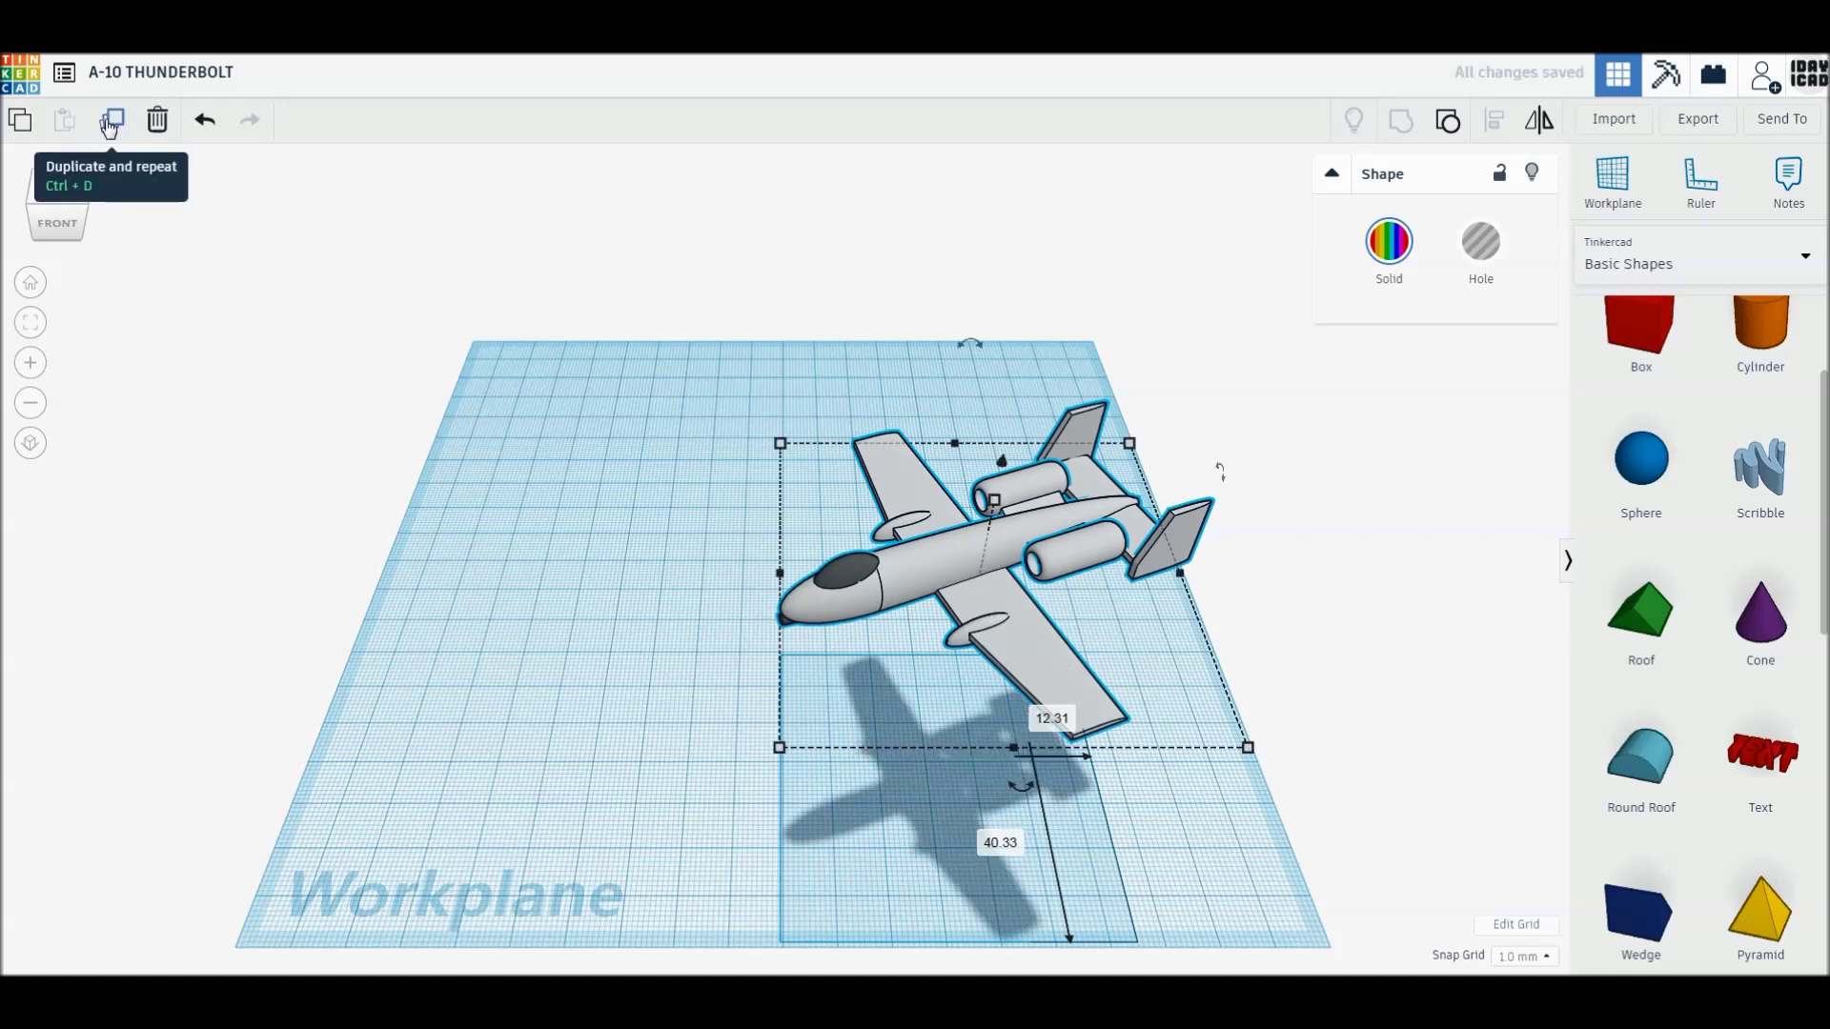
# - Duplicate the aircraft, place the copy to its left and 41 mm further back, and raise the copy 9 mm to 71 mm
pyautogui.click(111, 123)
pyautogui.moveTo(1060, 684); pyautogui.dragTo(617, 490)
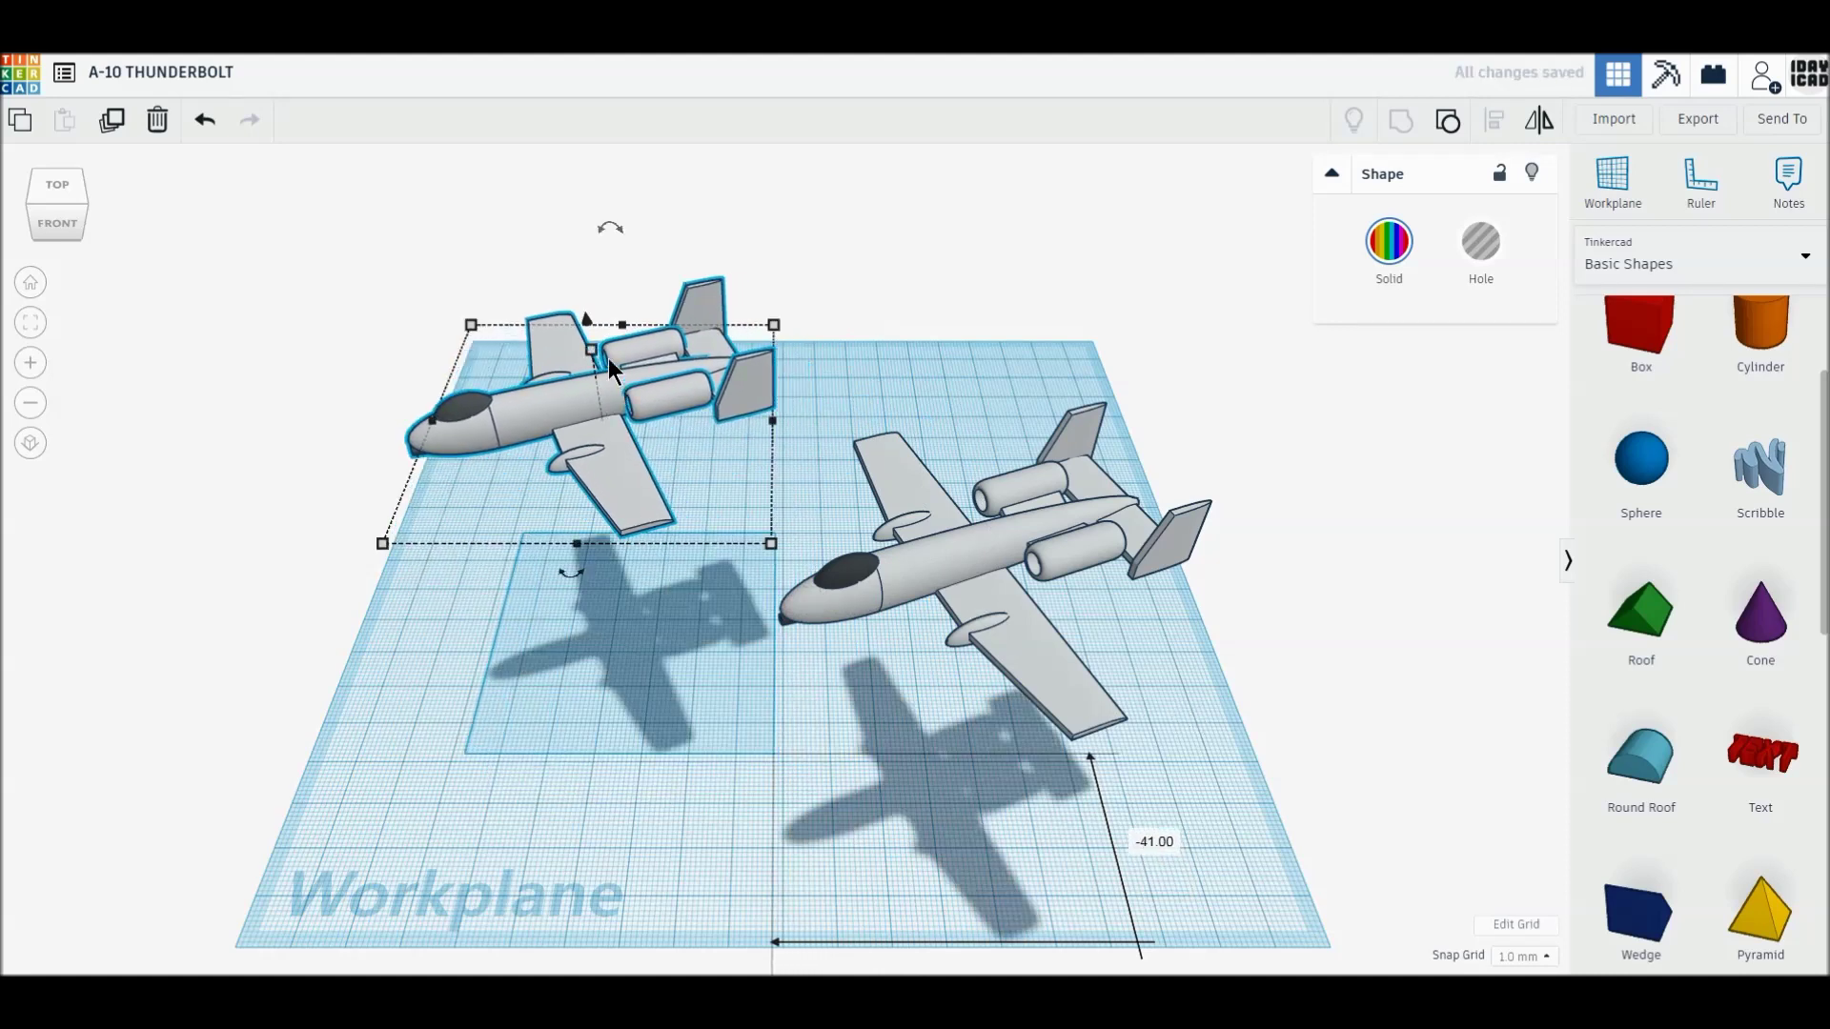
pyautogui.moveTo(587, 319); pyautogui.dragTo(588, 281)
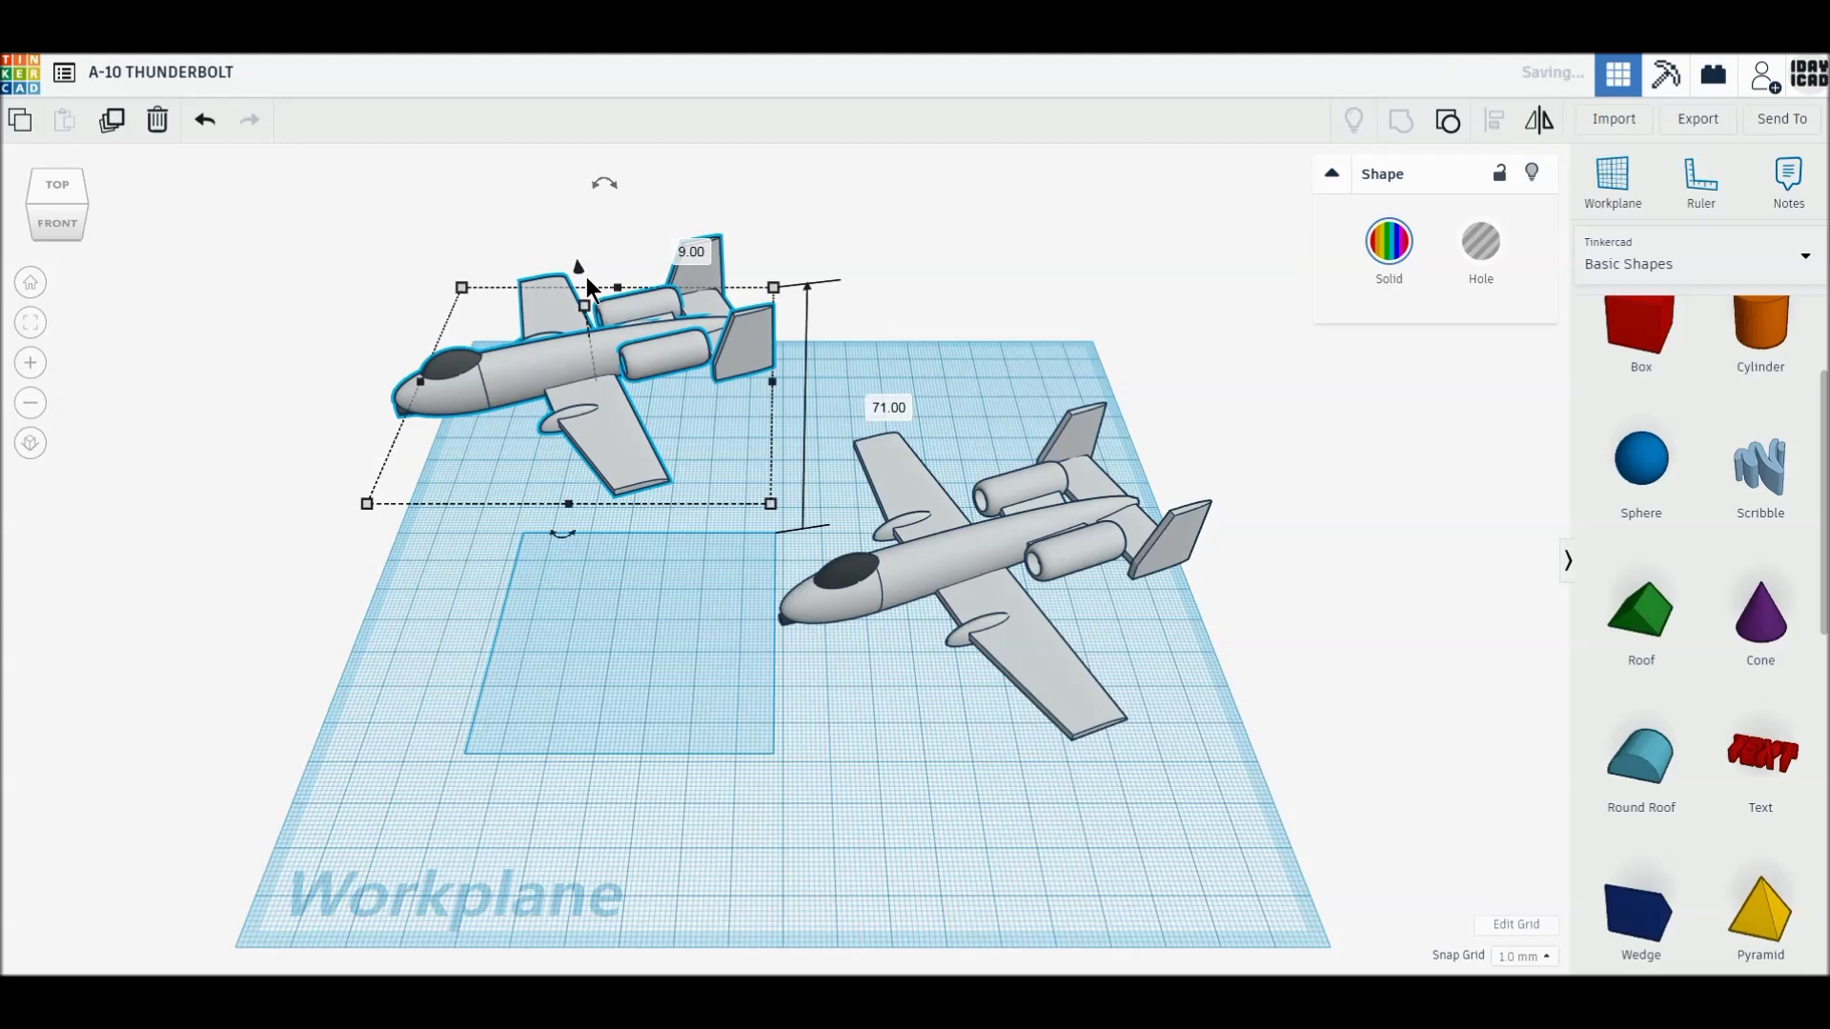
# - Shift the original aircraft slightly back towards the duplicate so the pair sits closer together
pyautogui.moveTo(937, 517); pyautogui.dragTo(926, 455)
pyautogui.click(1335, 654)
pyautogui.scroll(-2, 717, 539)
pyautogui.click(31, 282)
pyautogui.scroll(2, 648, 515)
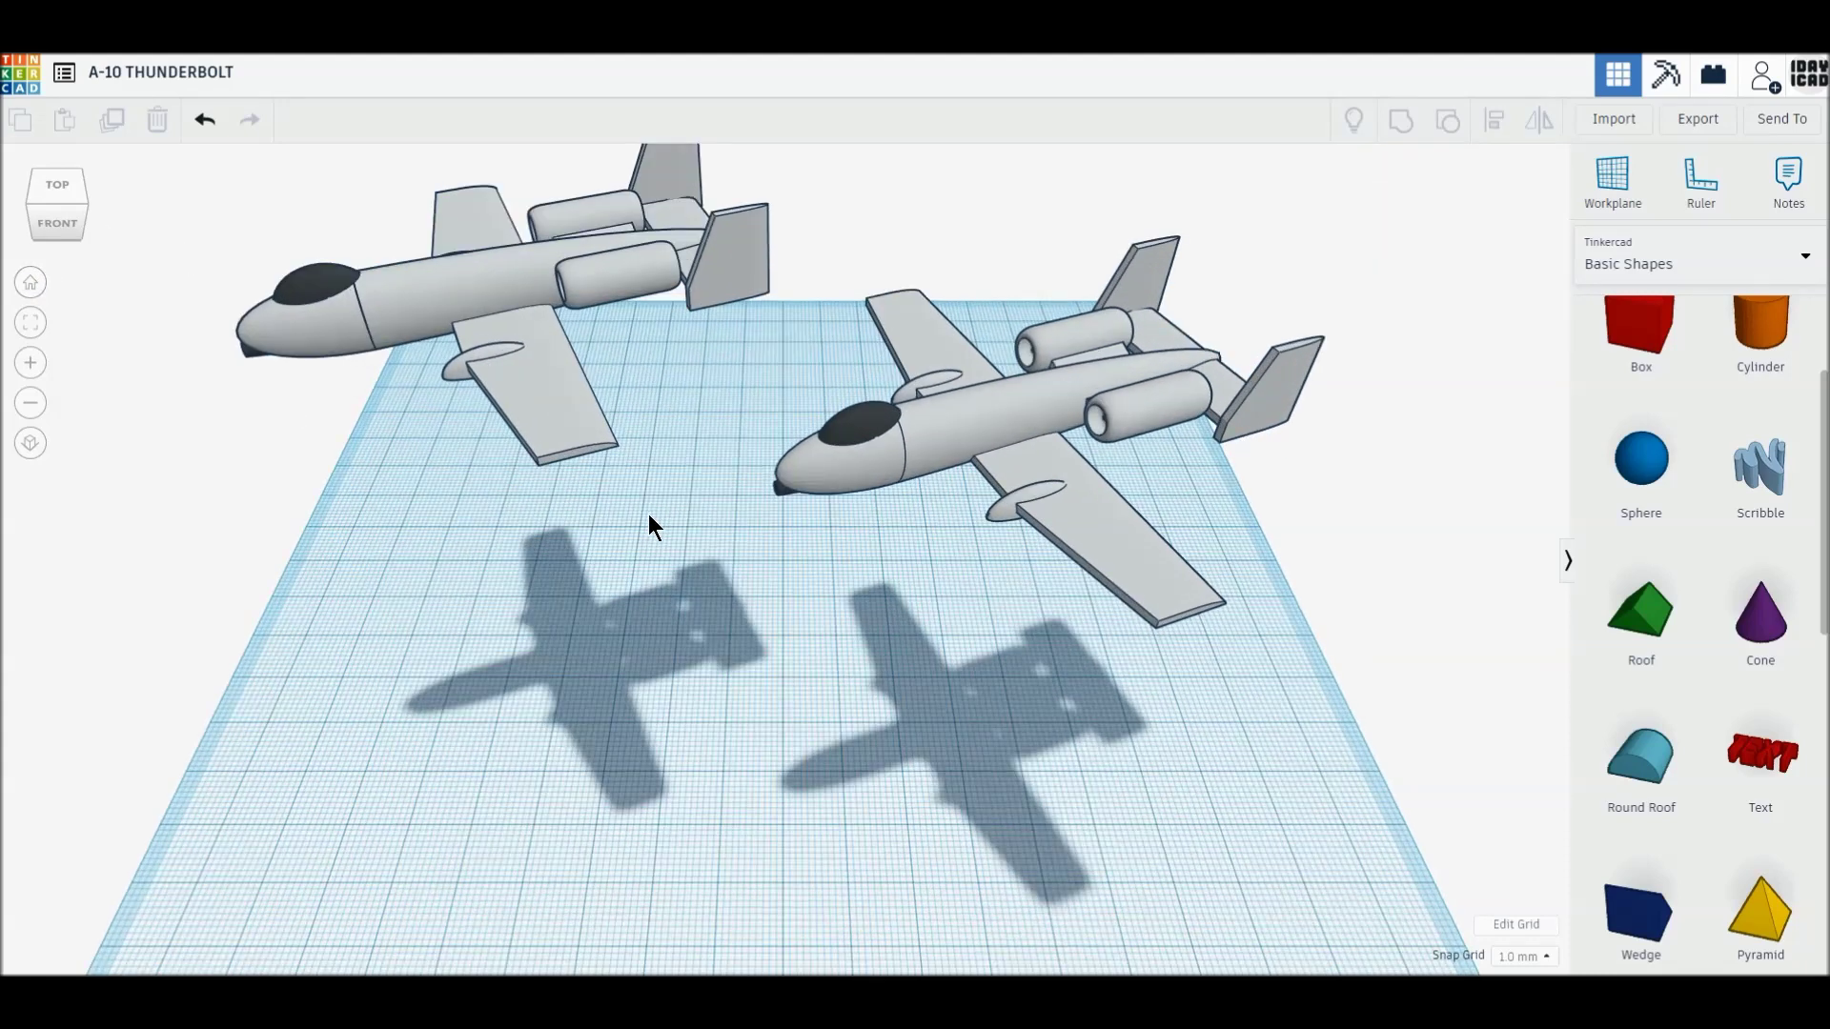
# - Select both aircraft and move them together slightly towards the front of the workplane
pyautogui.moveTo(1286, 723); pyautogui.dragTo(525, 277)
pyautogui.moveTo(965, 443); pyautogui.dragTo(978, 477)
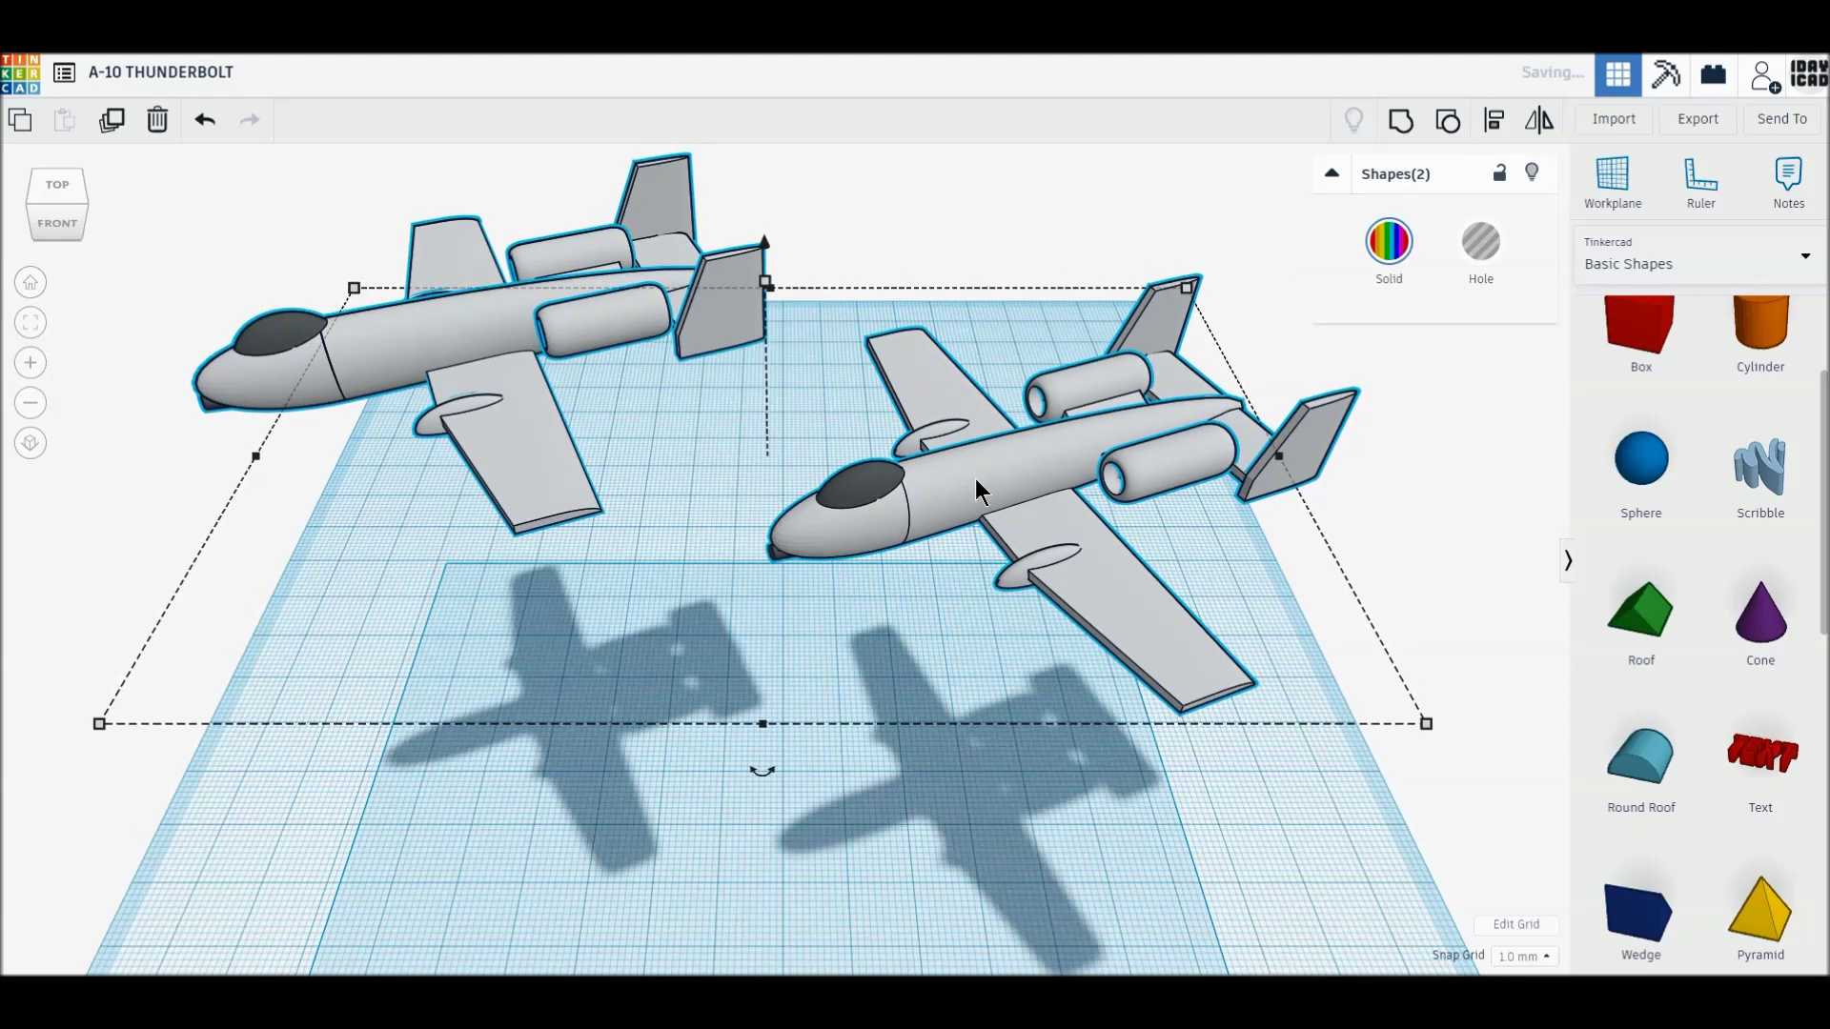
pyautogui.scroll(-2, 982, 479)
pyautogui.click(1306, 568)
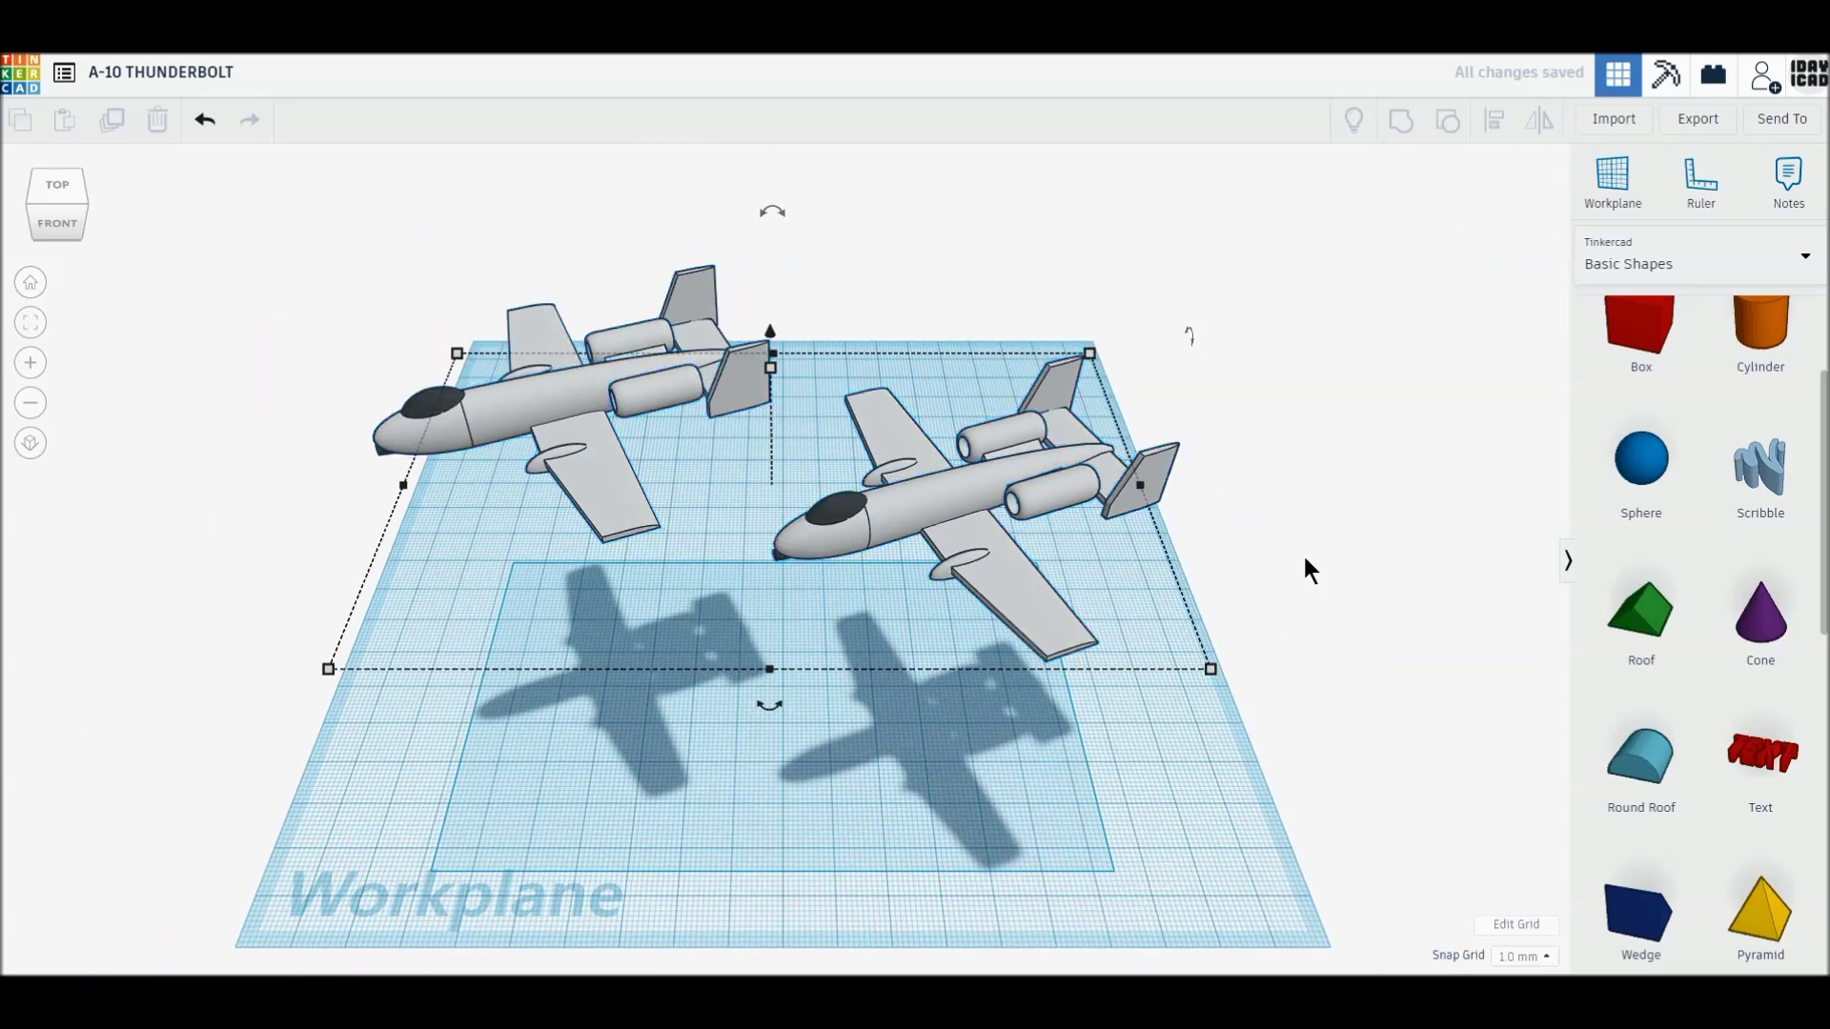